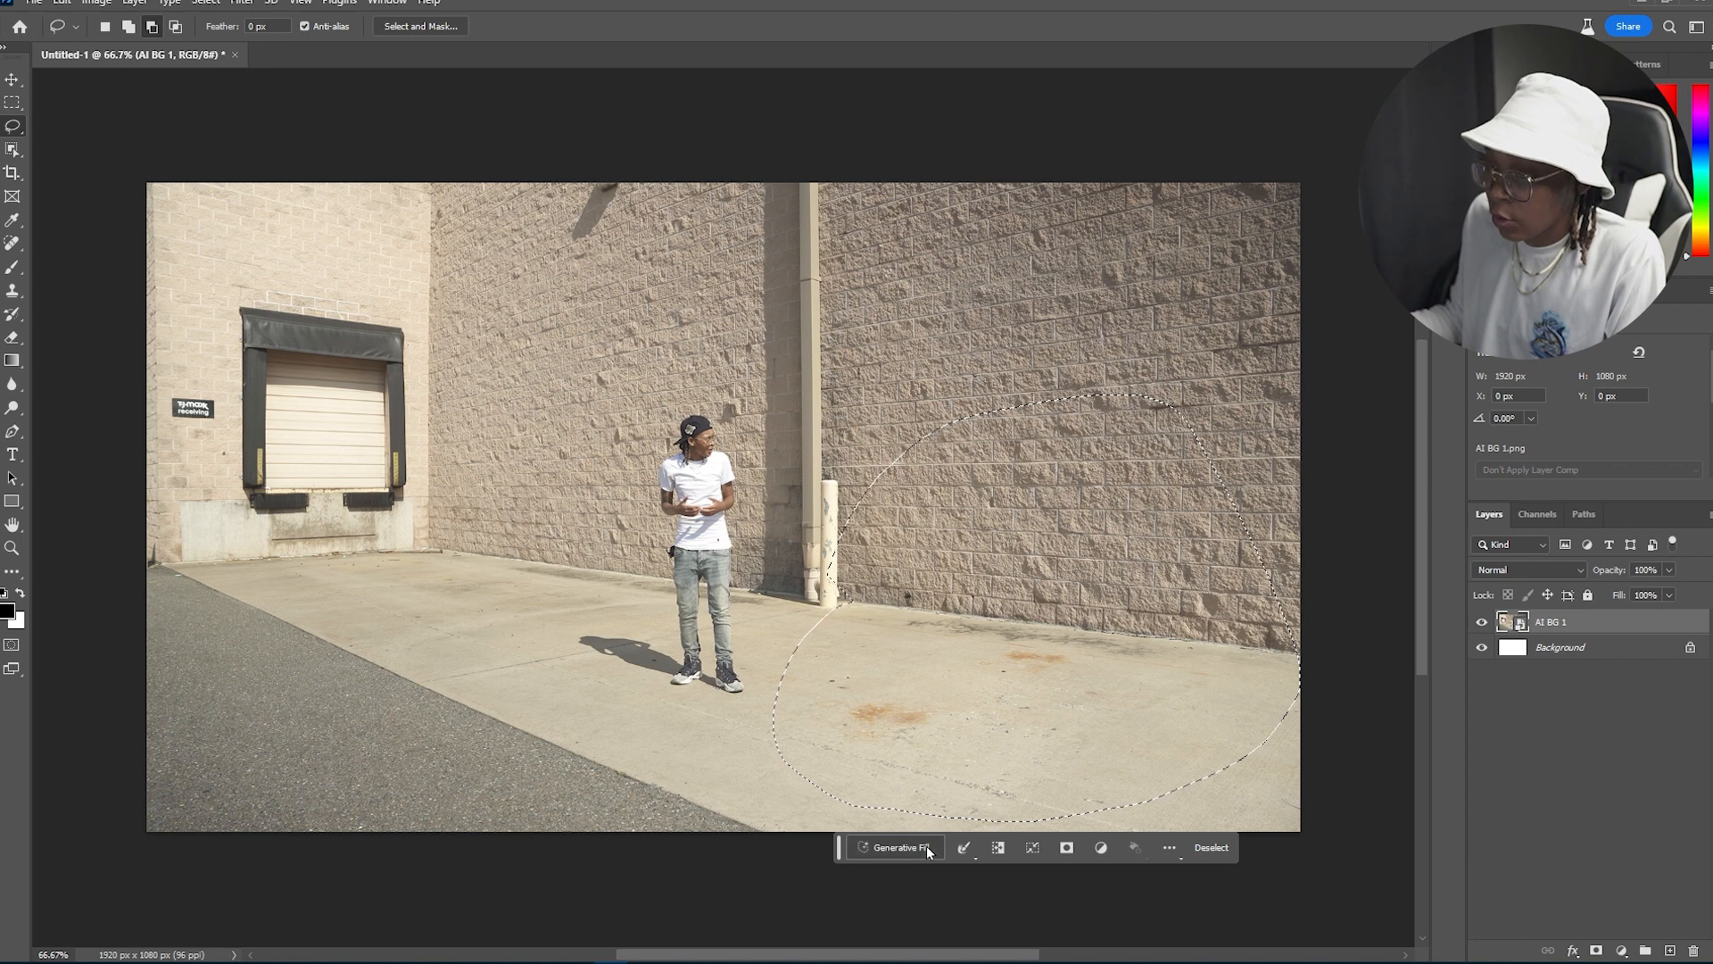
Step: Generate a red sports car in the lasso selection on the ground with Generative Fill
type("red sports car")
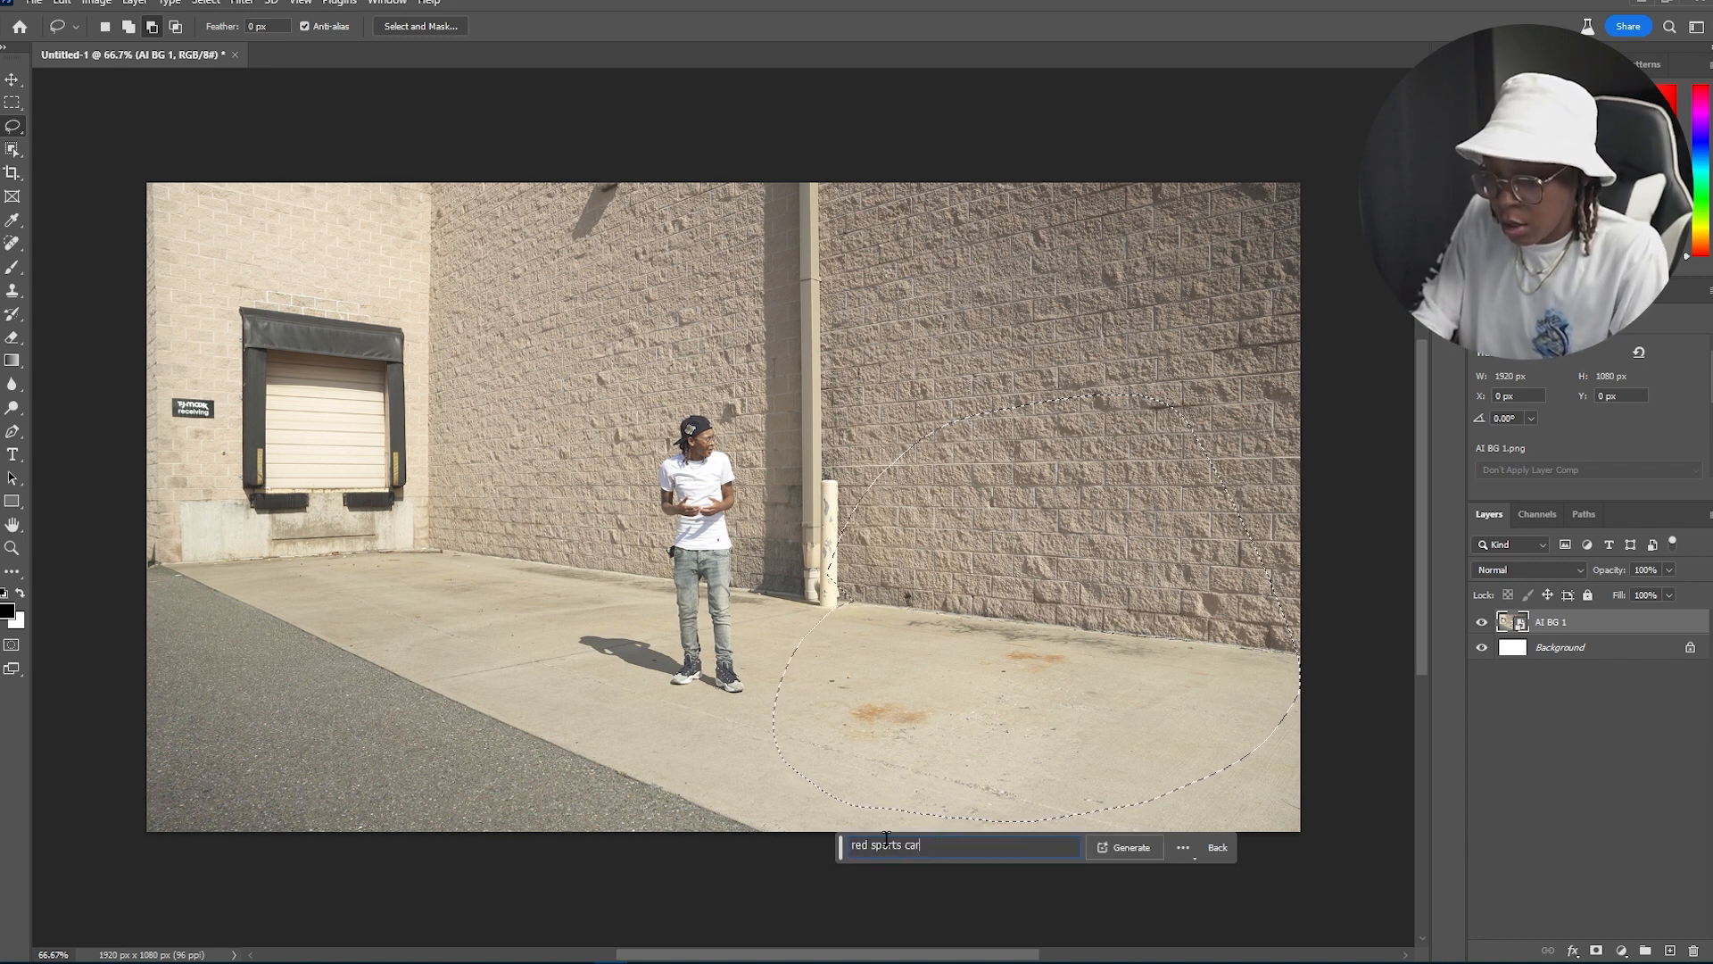
left_click(1119, 848)
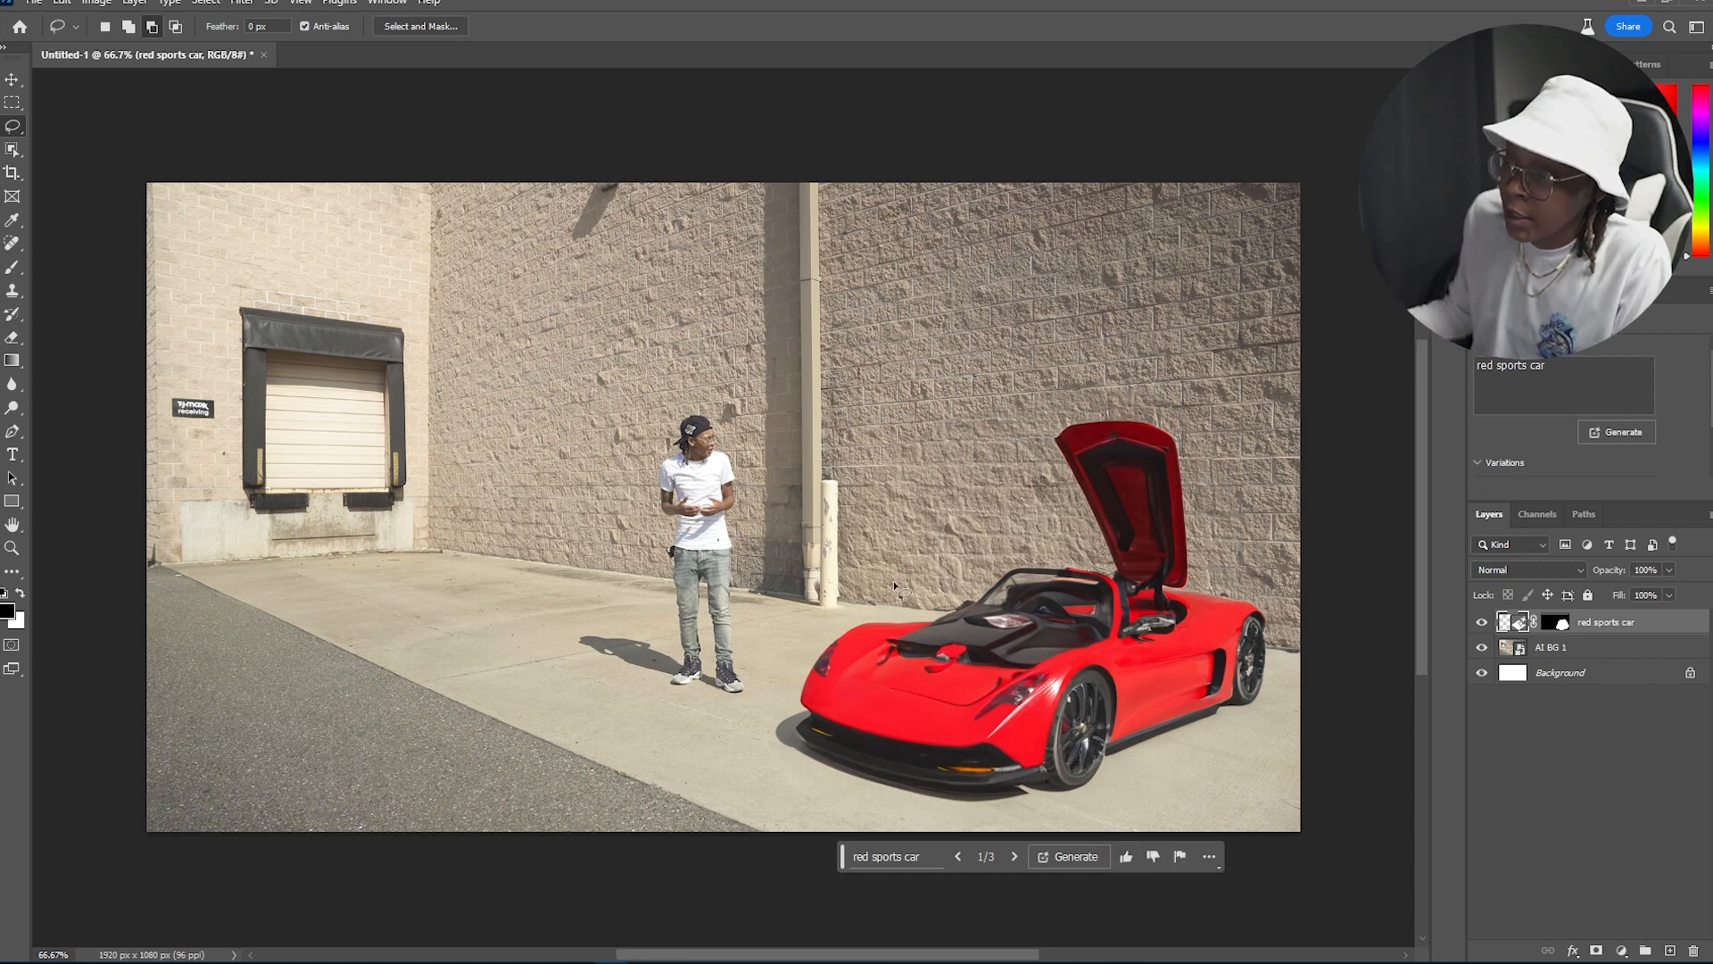
Step: Step through the generated variations to the third red sports car
left_click(1013, 857)
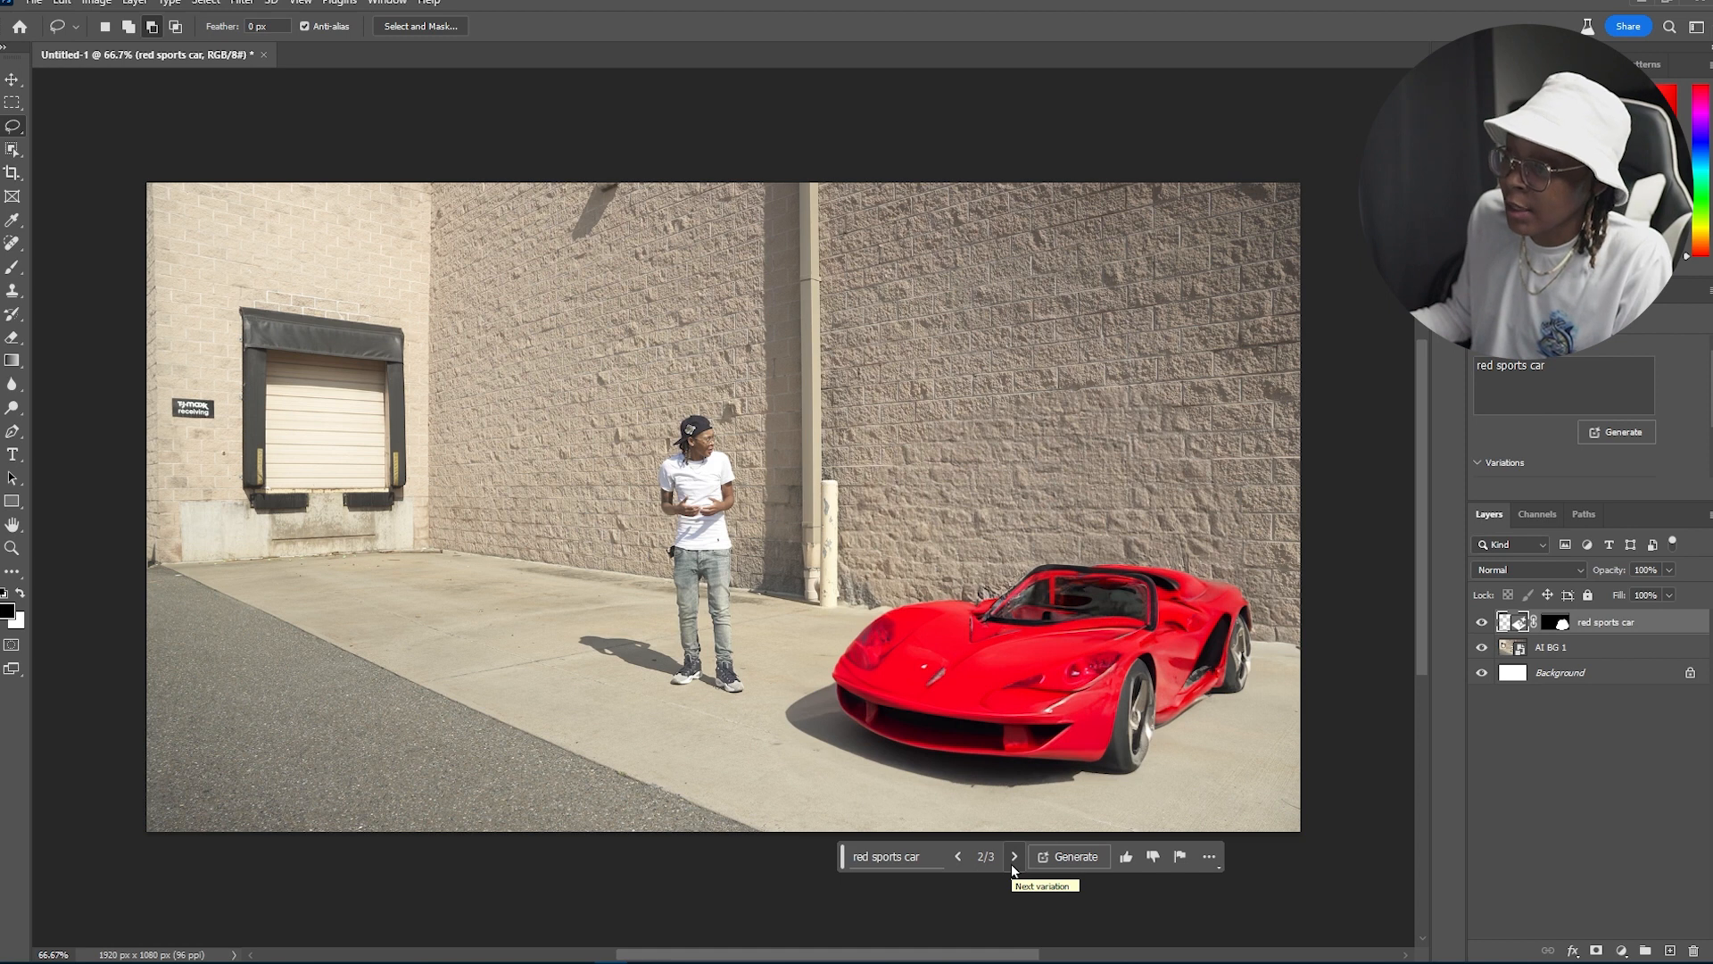
left_click(1014, 857)
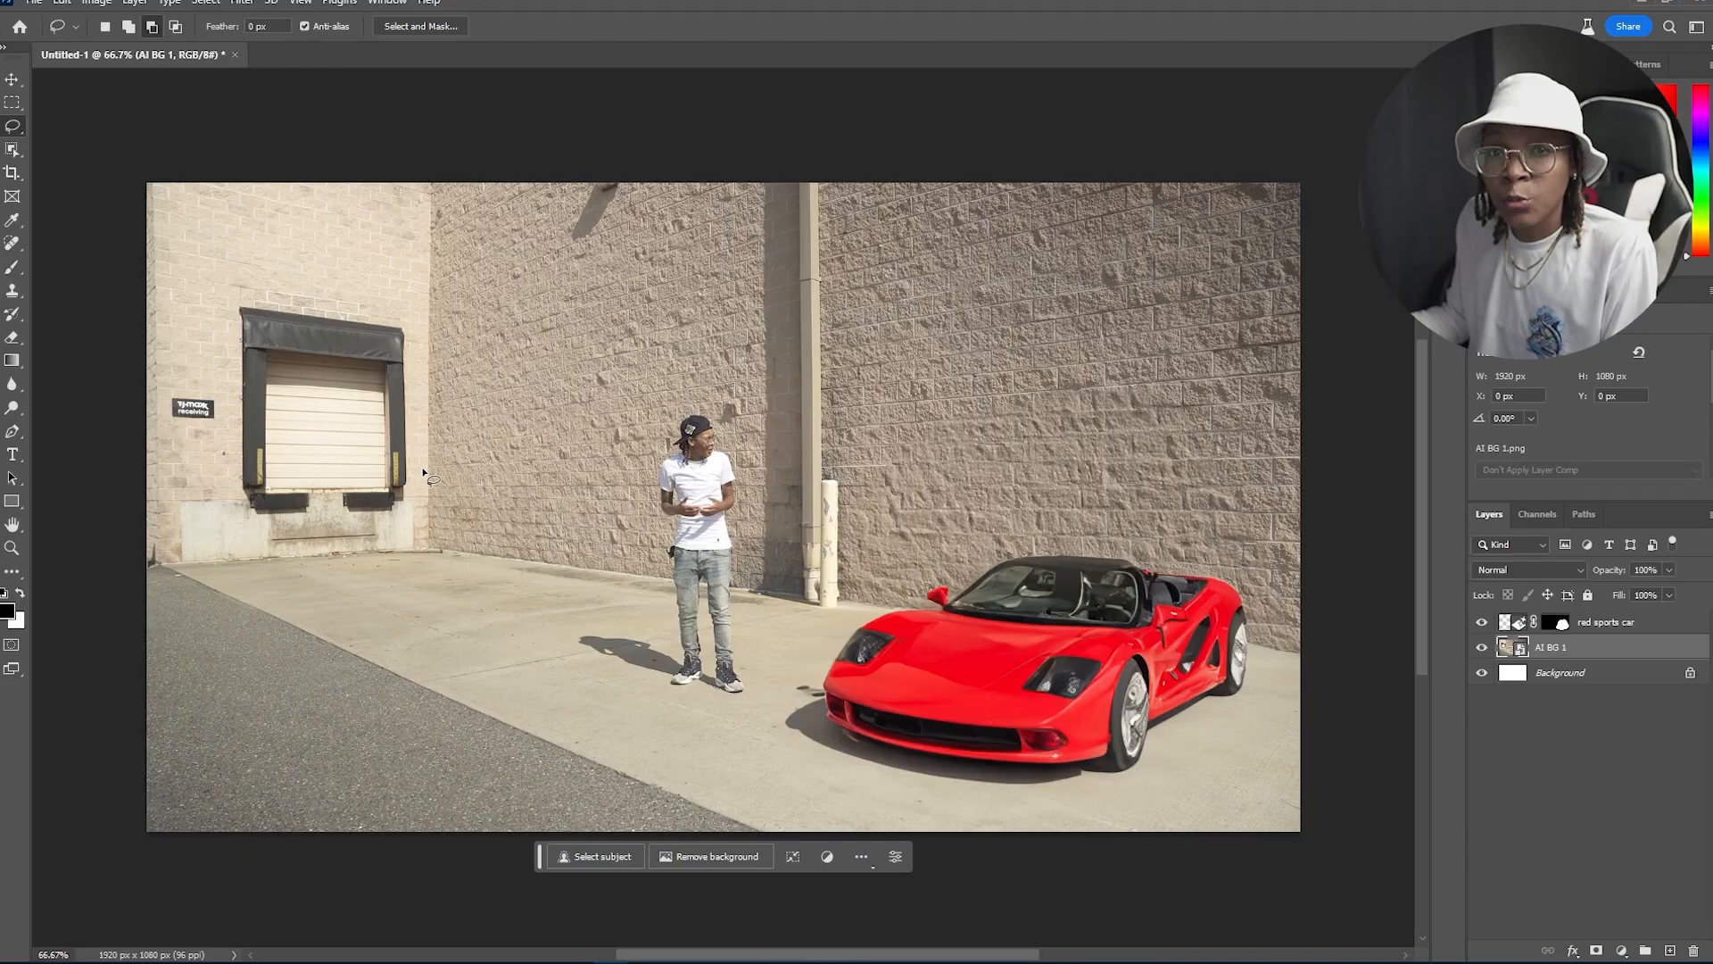
Step: Lasso-select a rounded area around the loading-dock door on the background layer
left_click_drag(422, 470, 423, 467)
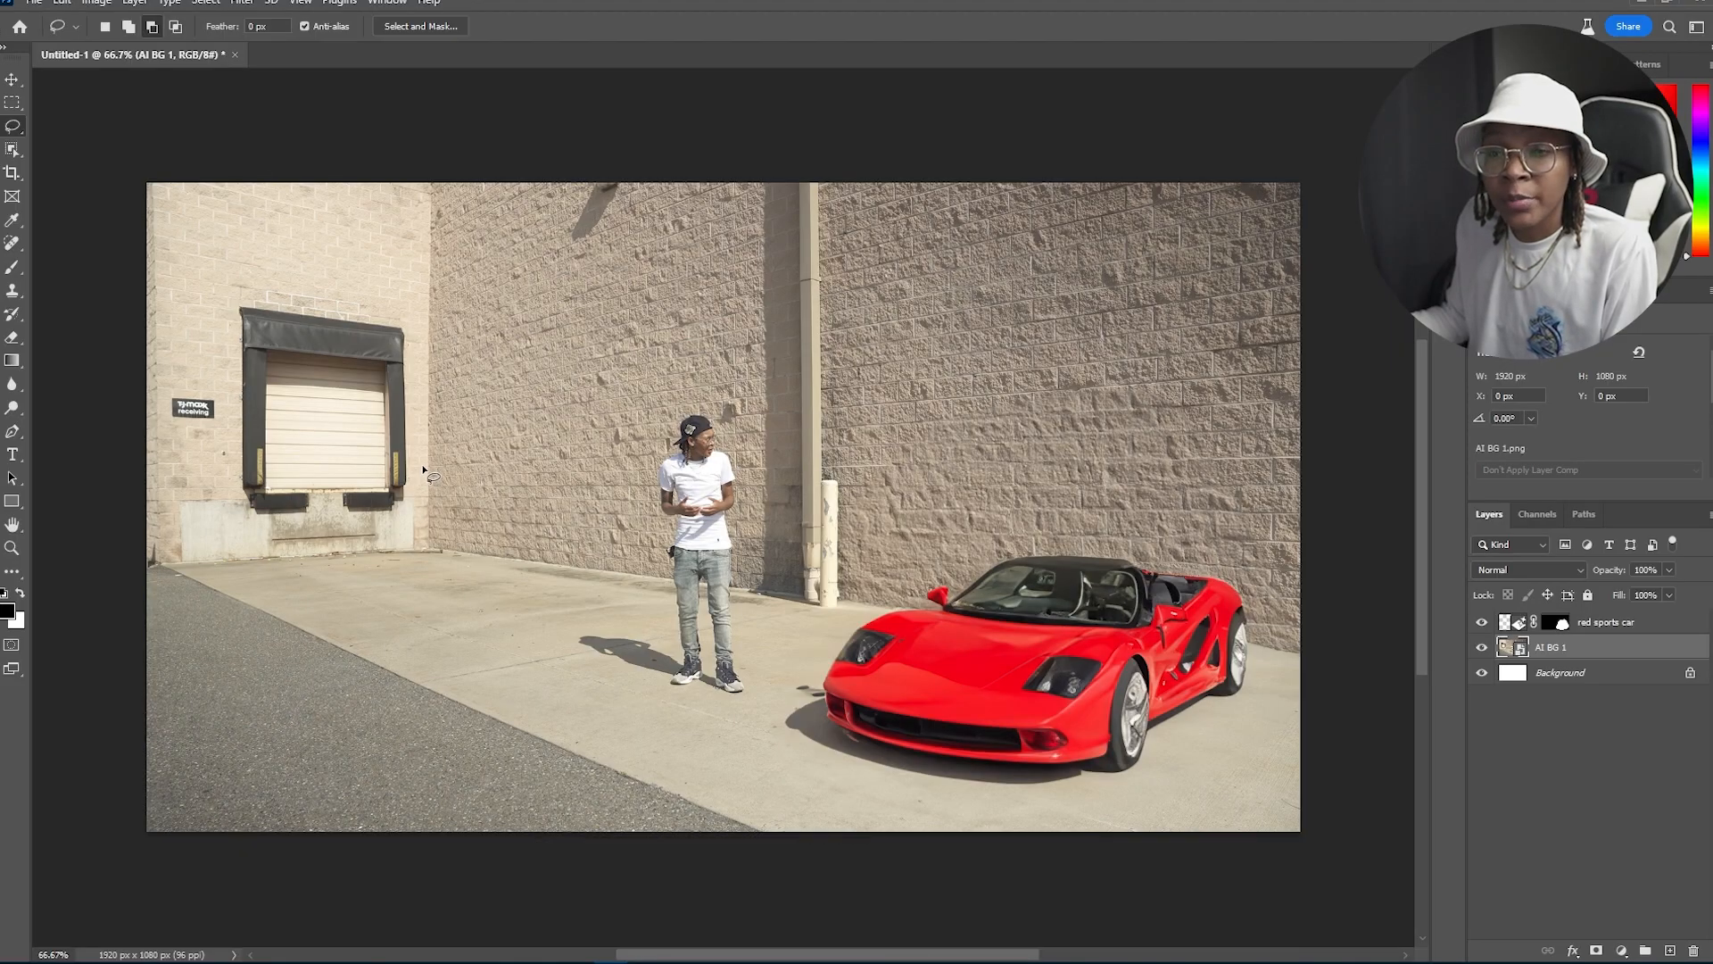
left_click_drag(303, 281, 206, 323)
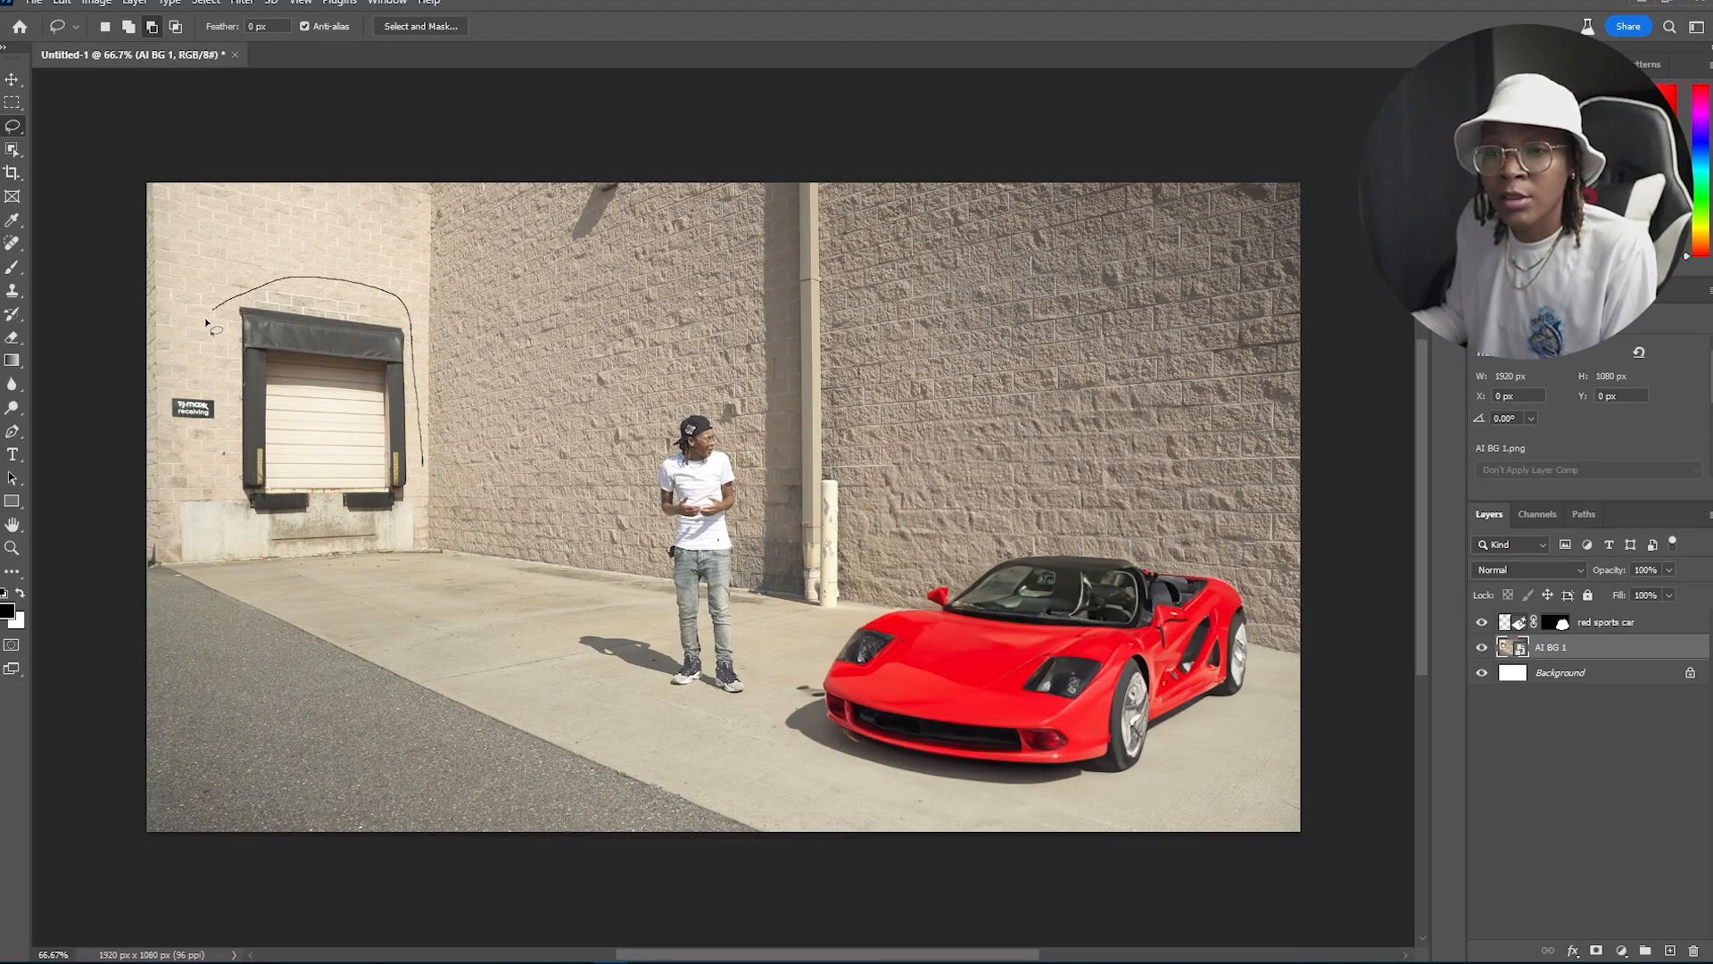
left_click_drag(175, 479, 420, 468)
left_click(143, 589)
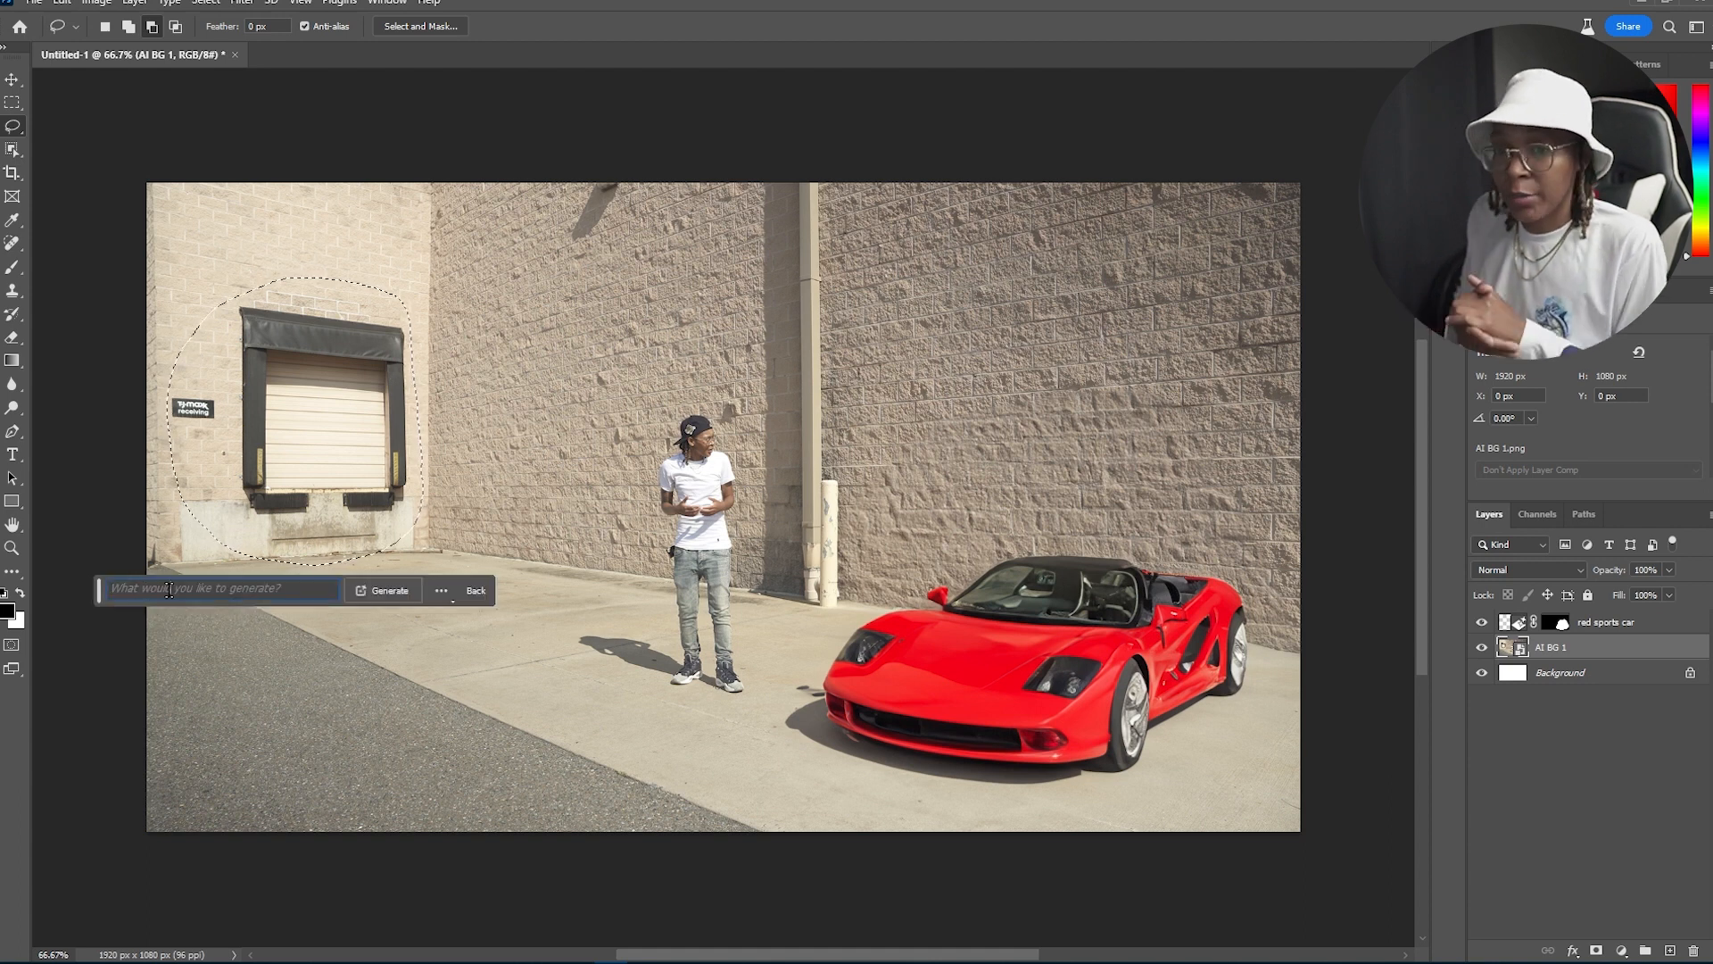
Step: Generate "a portal to new world" in the door selection with Generative Fill
type("a portal to ")
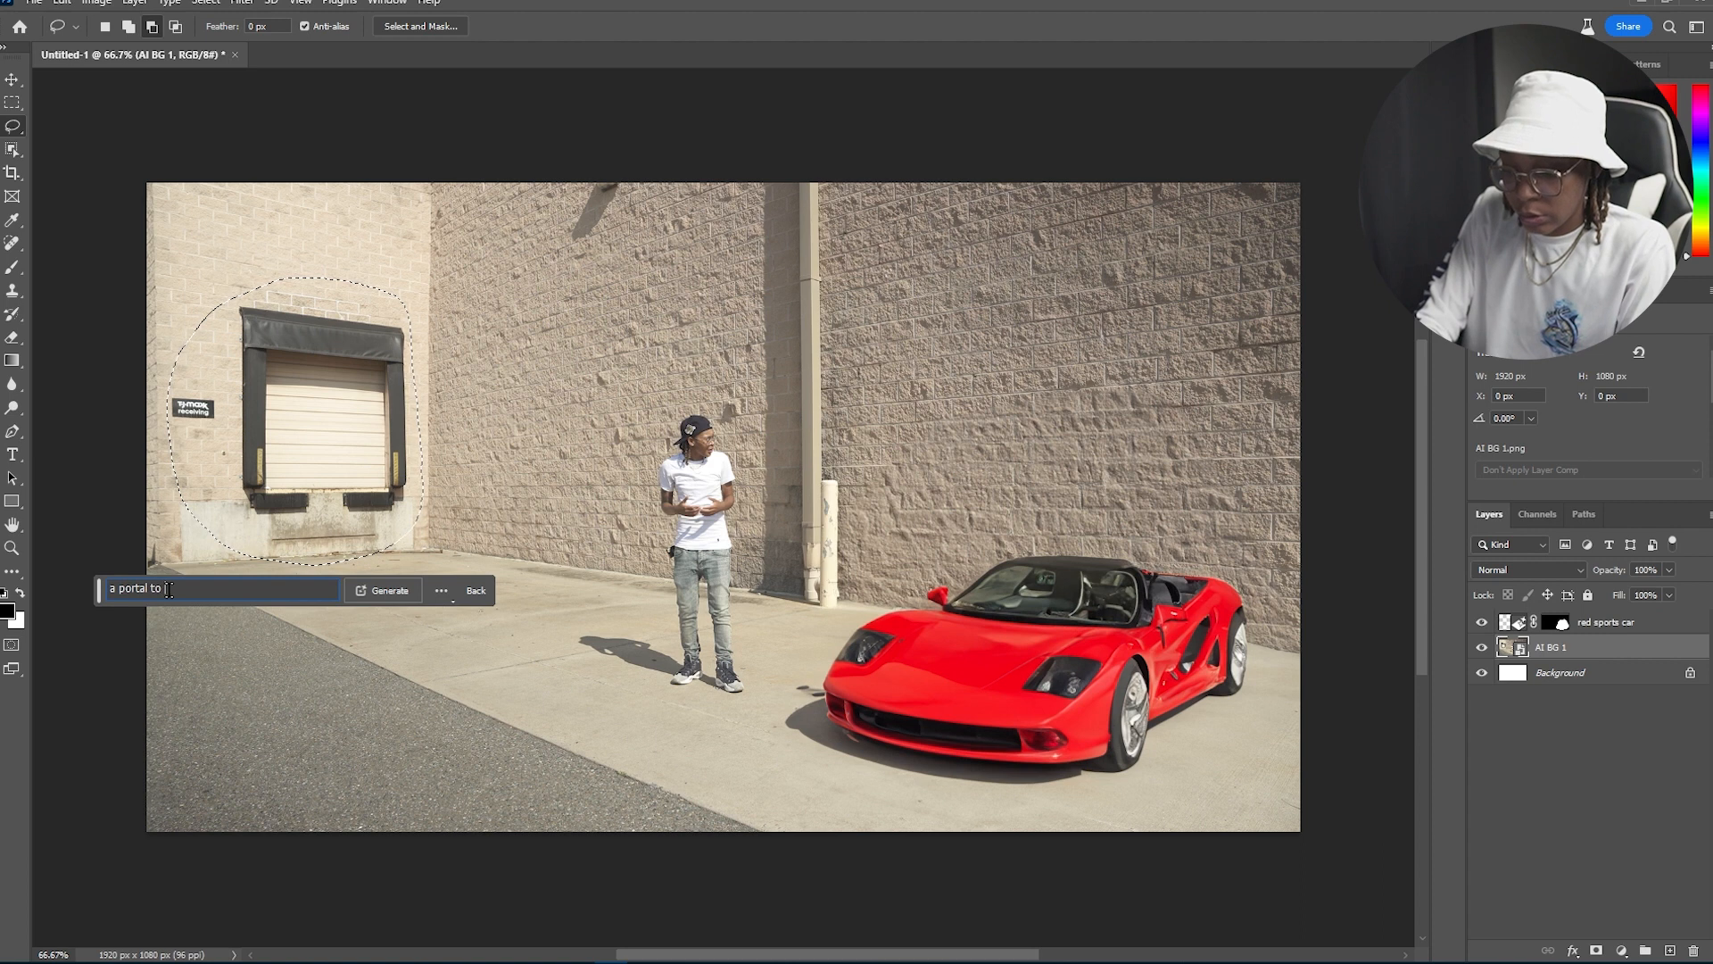
type("new world")
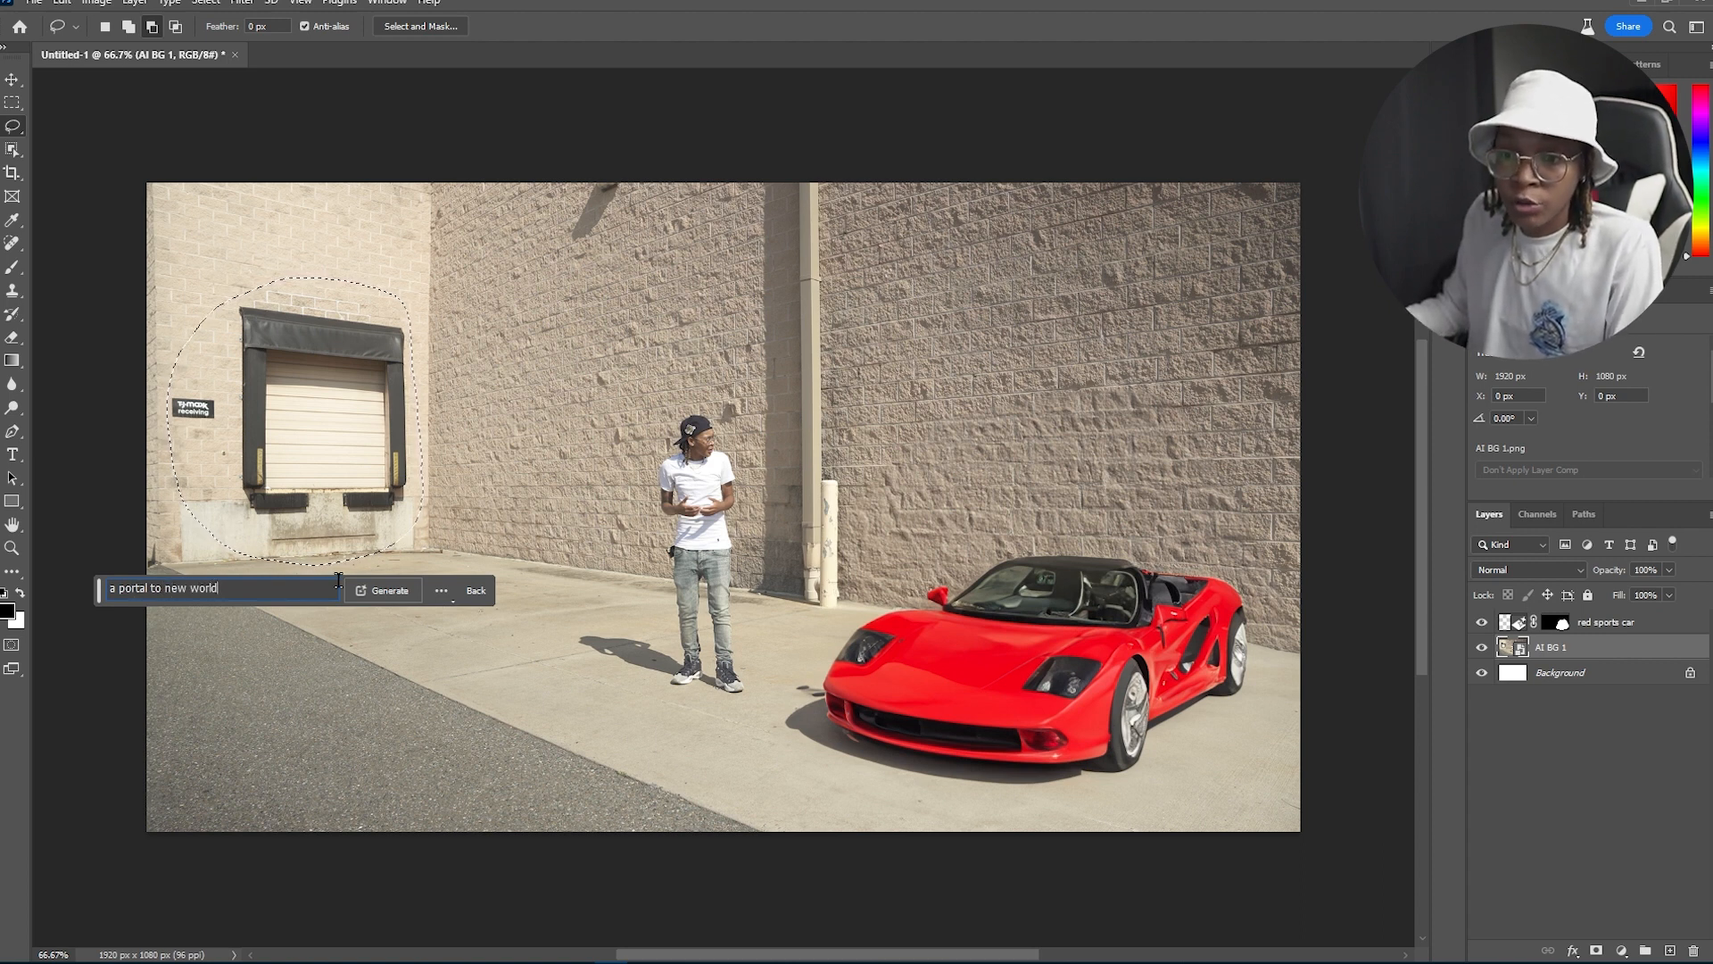
left_click(375, 590)
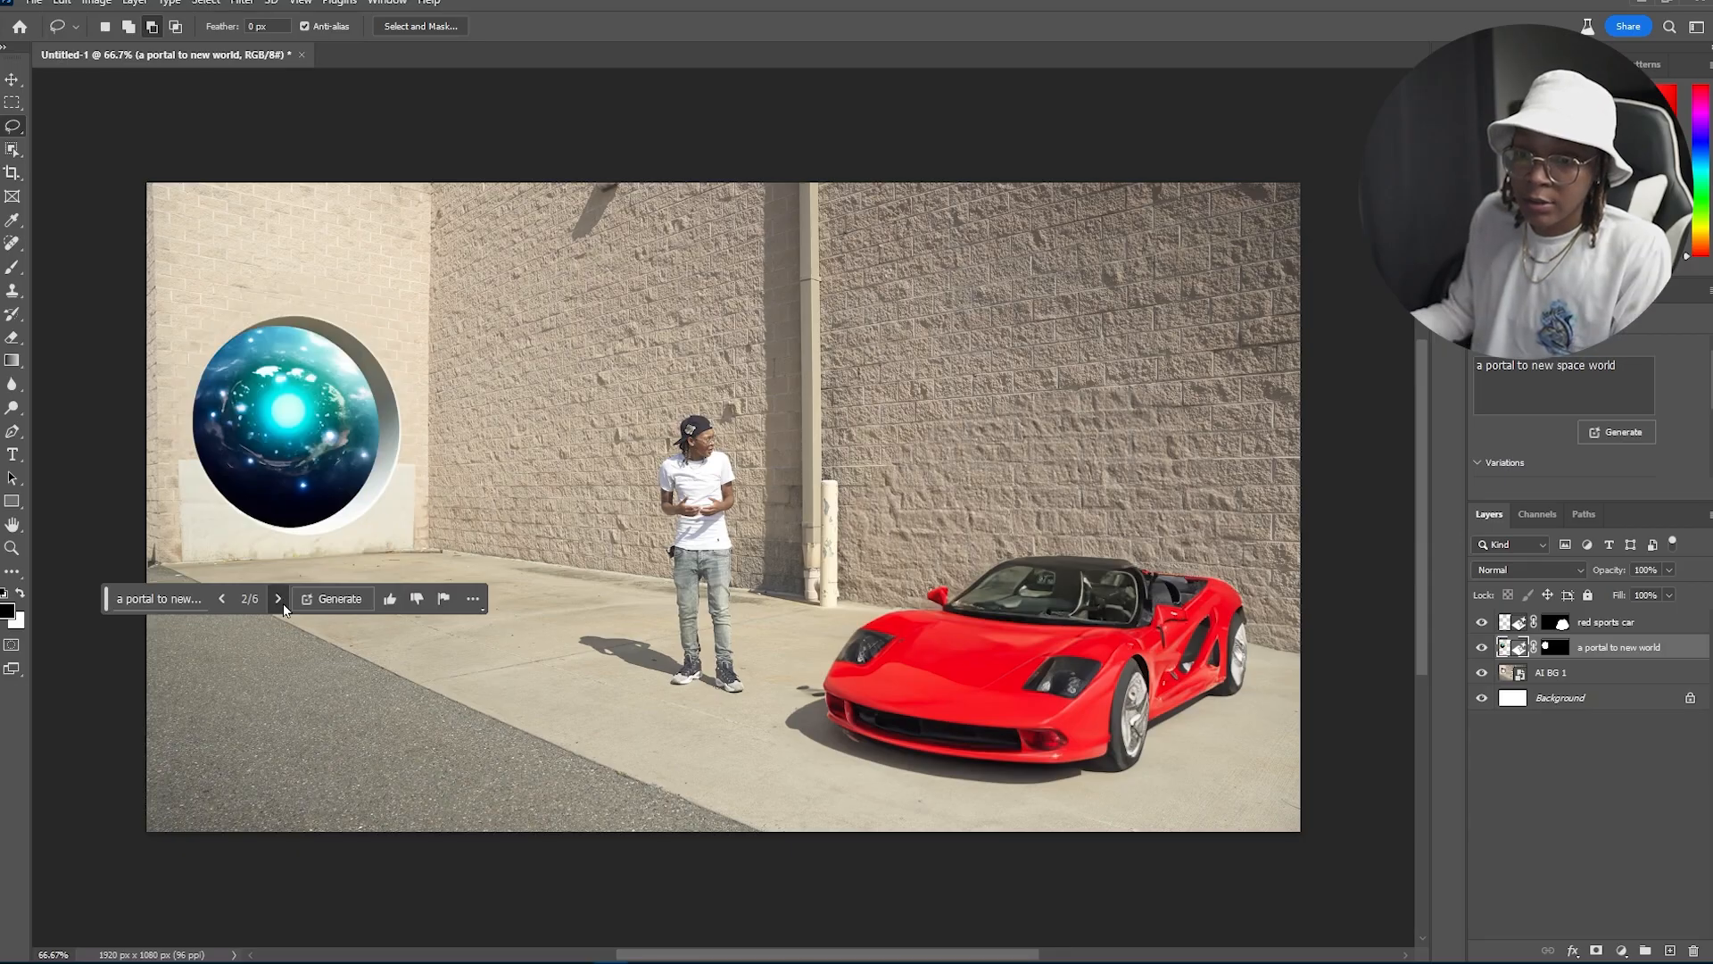
Step: Step to the next portal variation and generate further portal variations
left_click(282, 603)
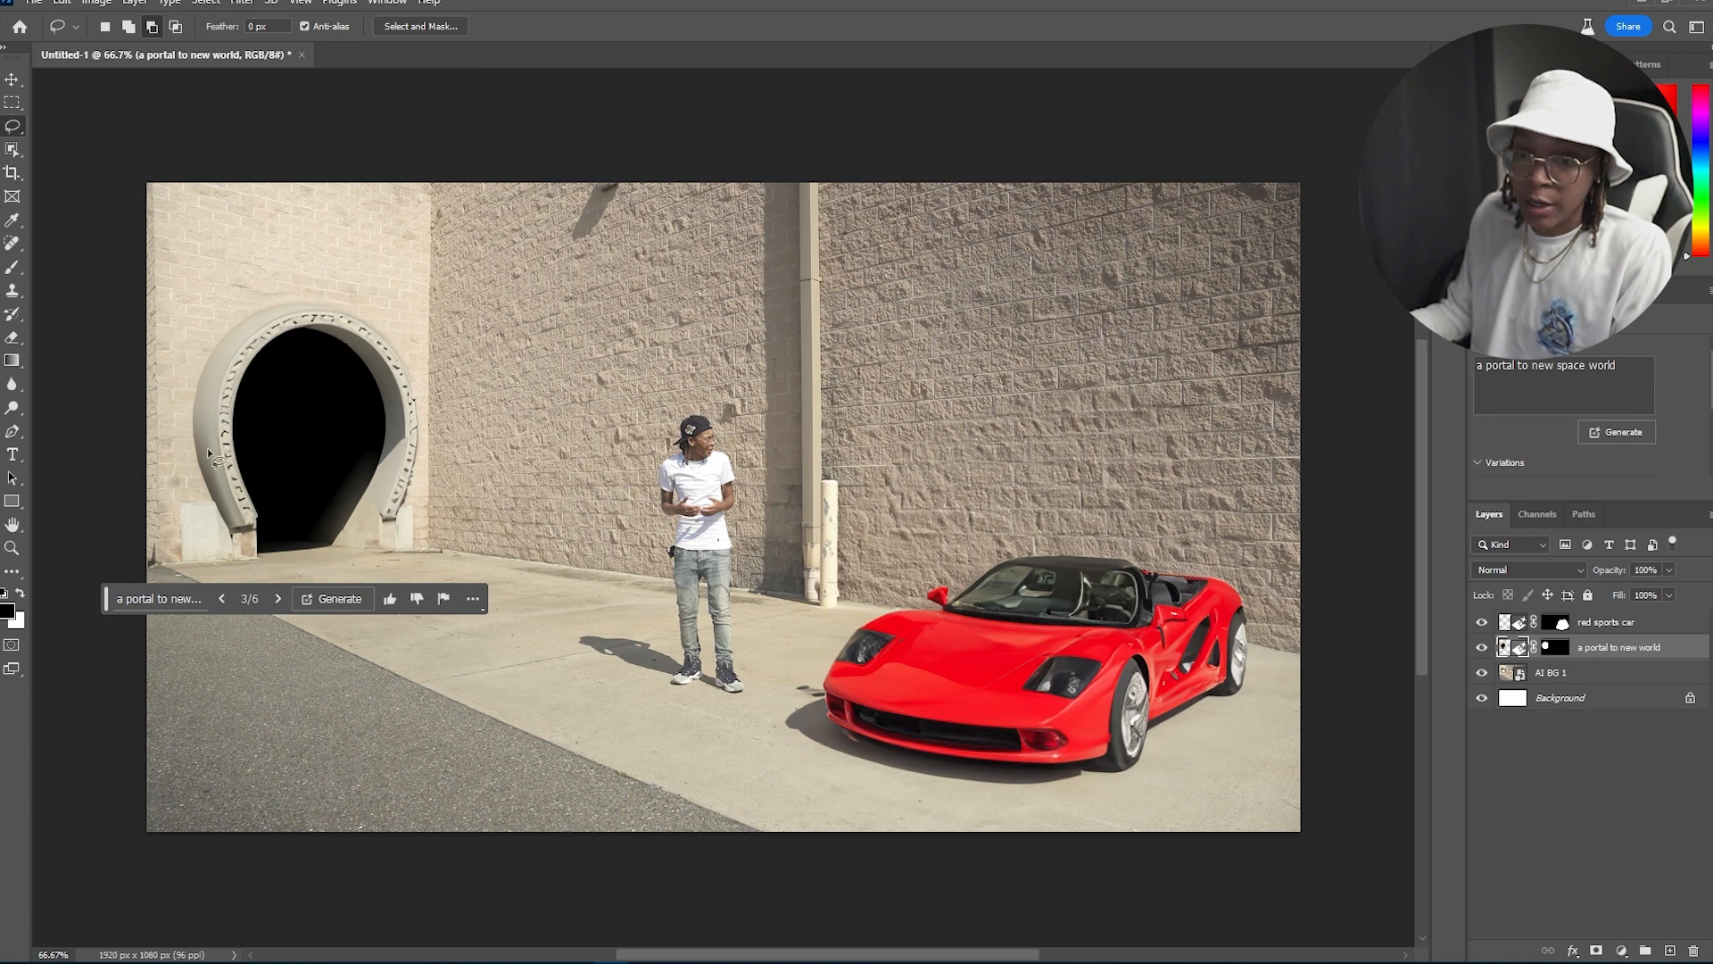
left_click(332, 598)
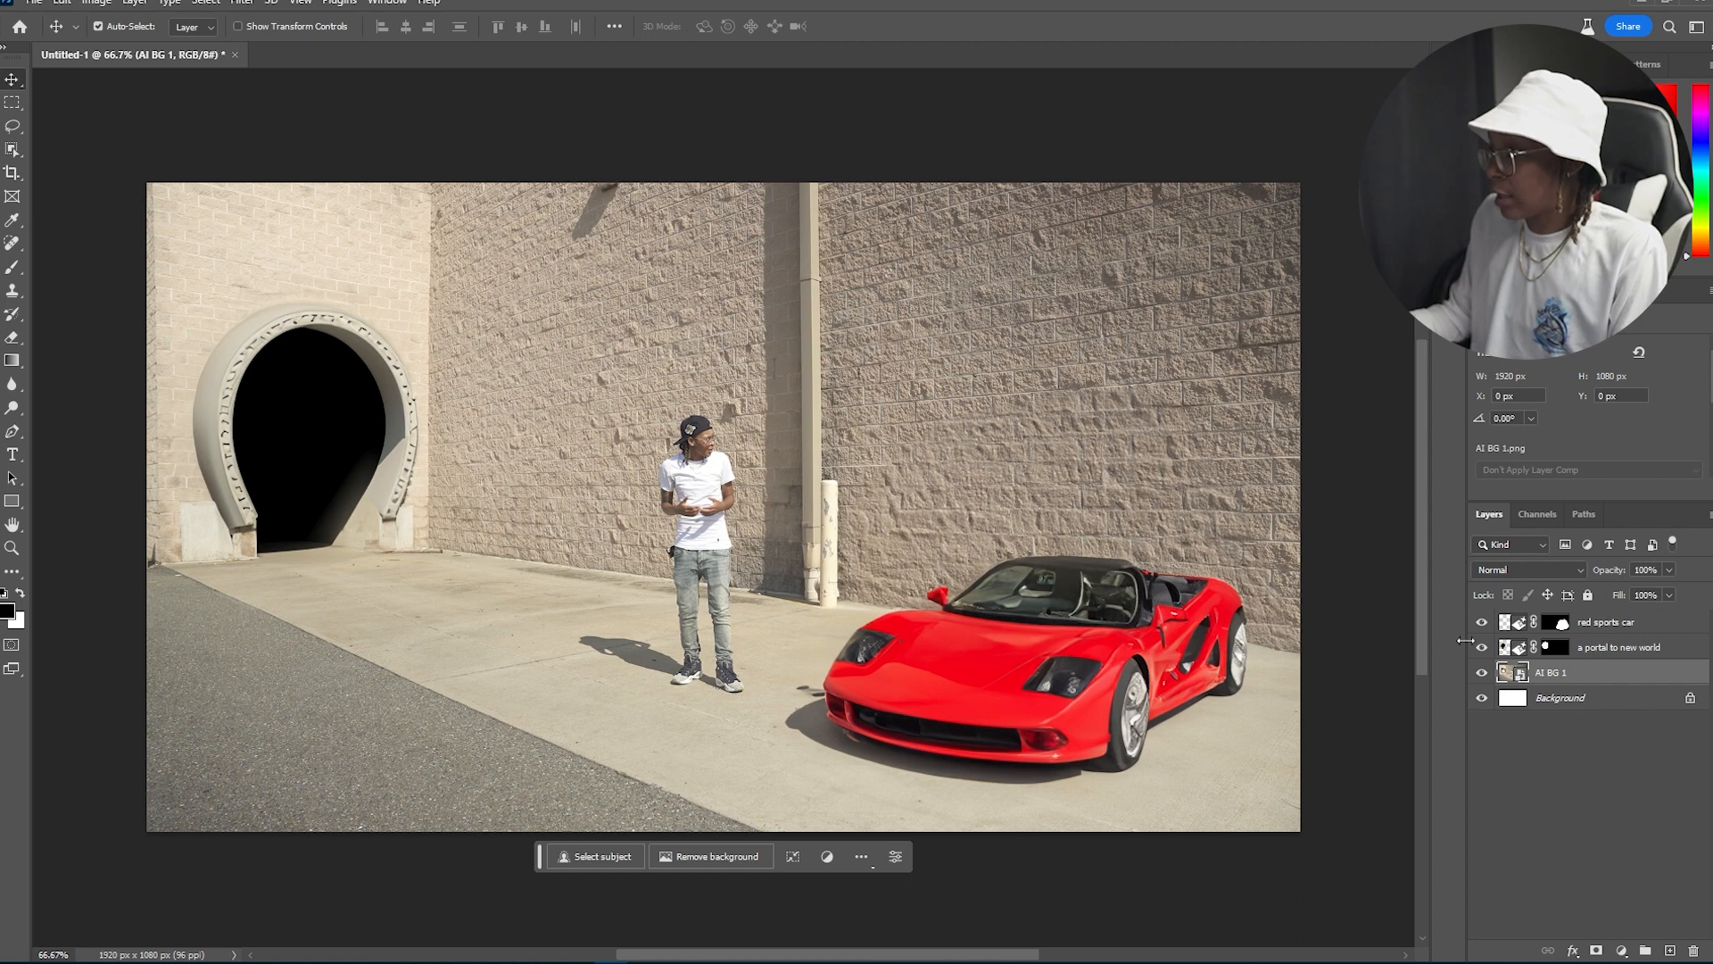
Step: Toggle the portal and car layers' visibility off and on to compare the result
left_click(1473, 646)
left_click(1474, 646)
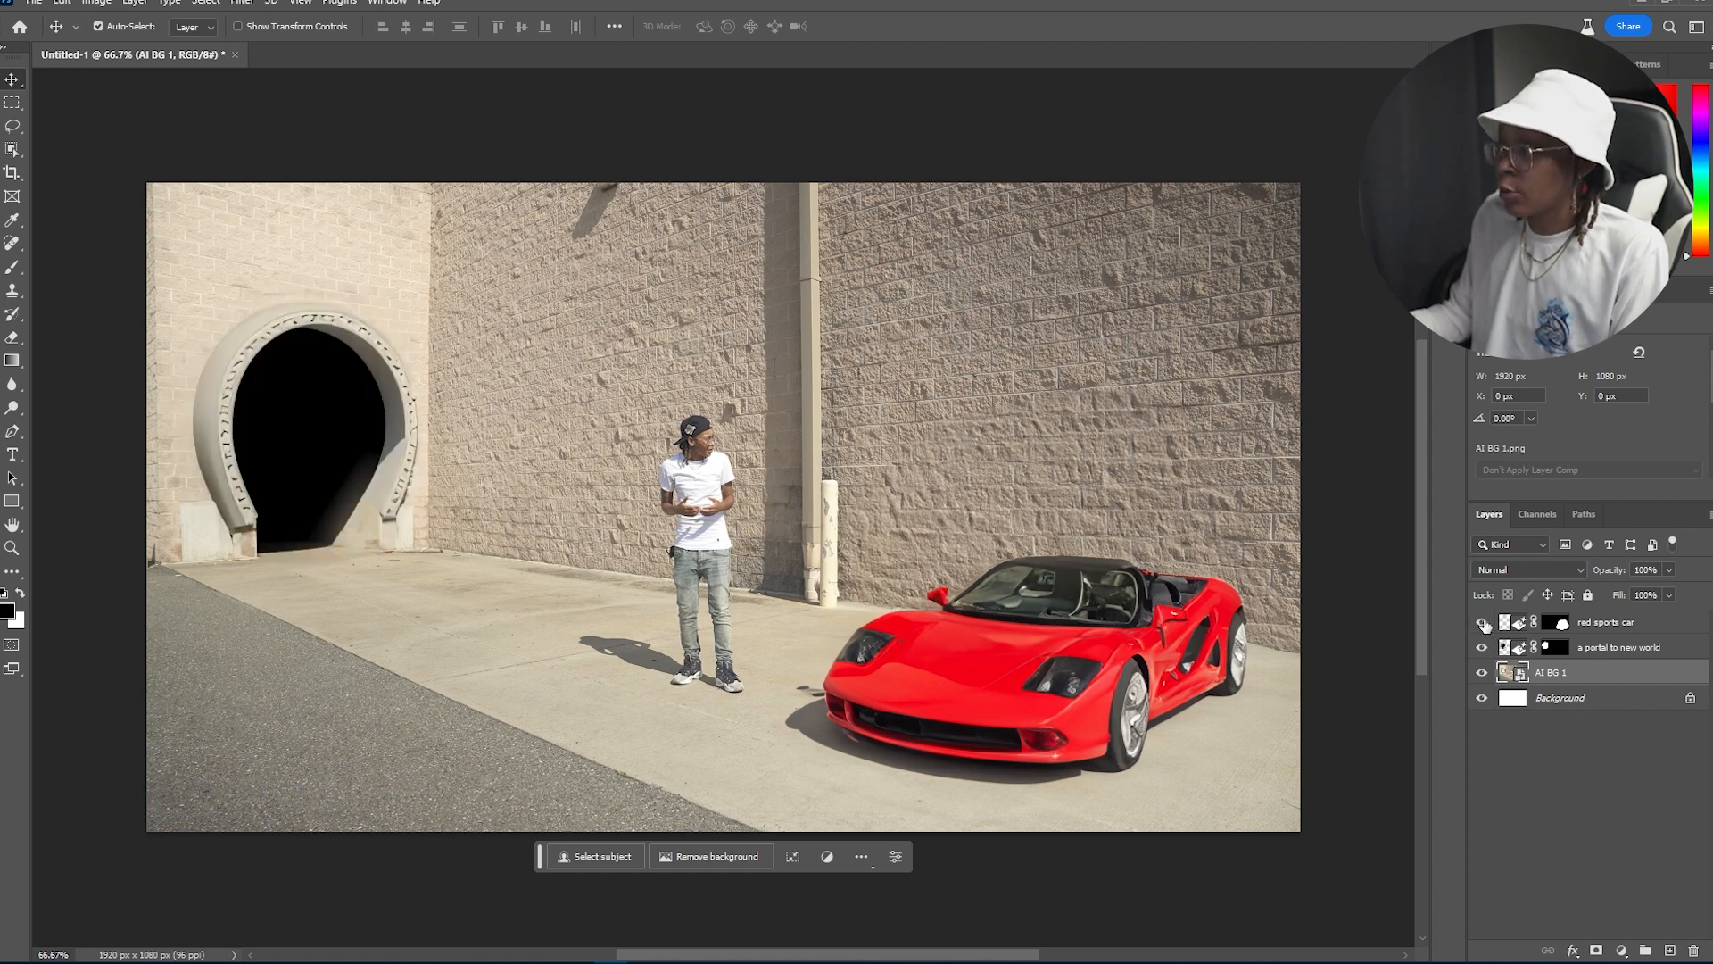
left_click(1483, 622)
left_click(1482, 622)
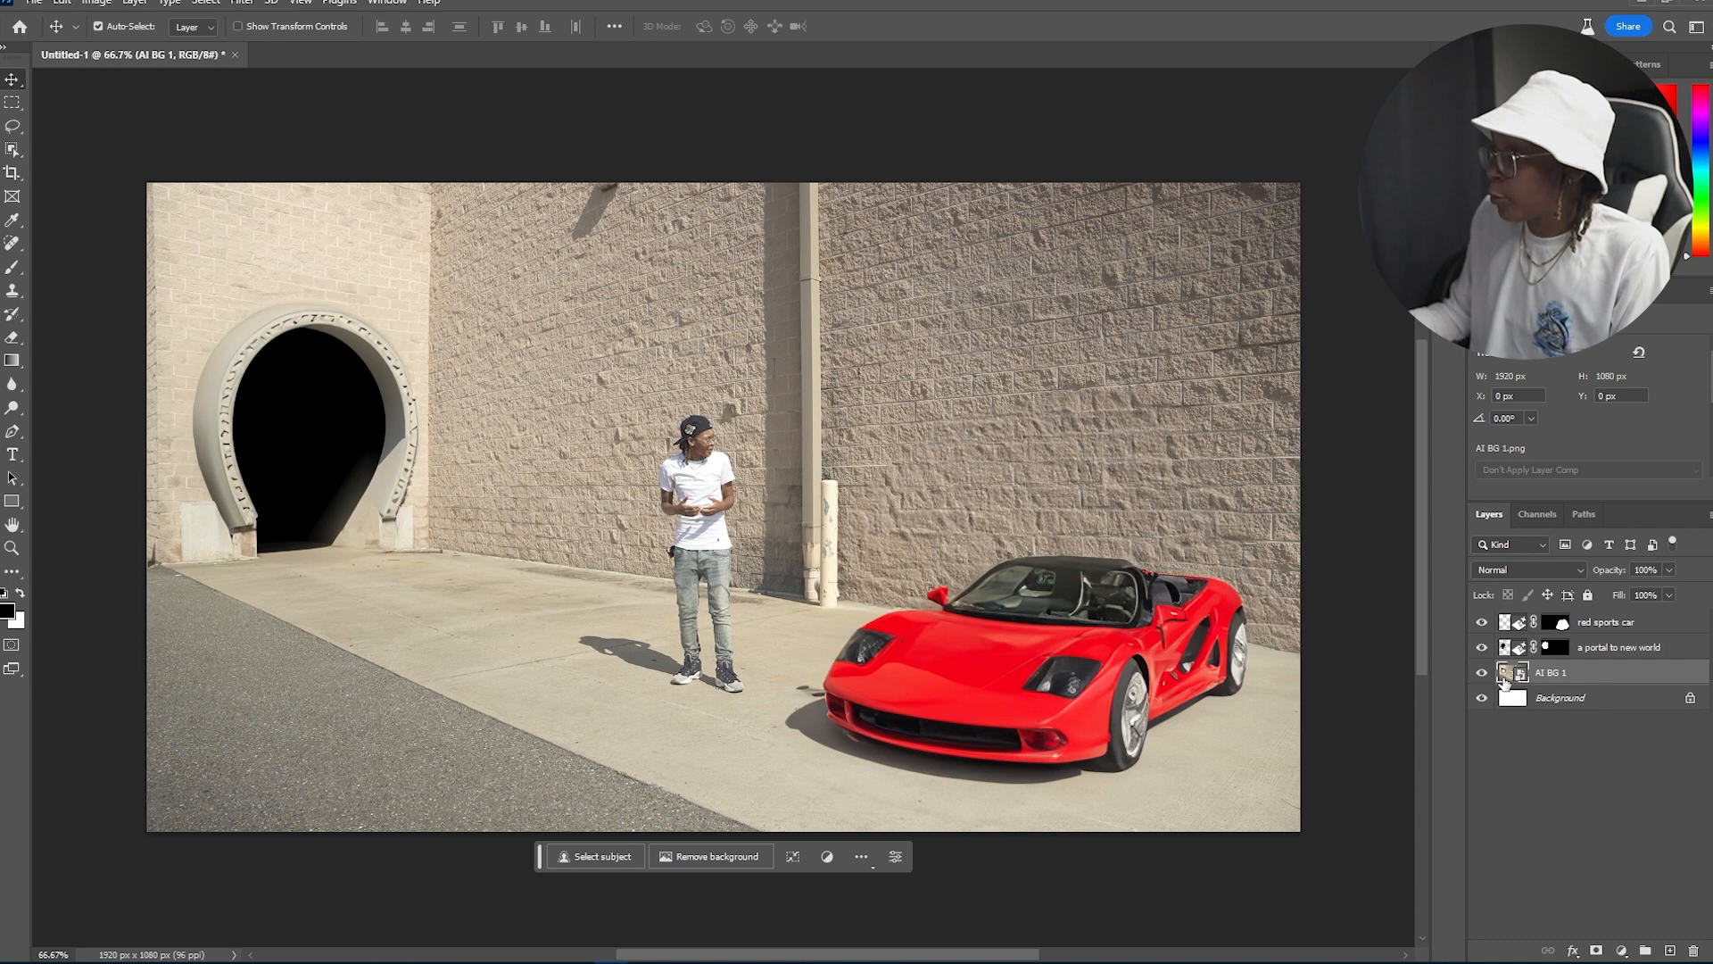
Step: Lasso a tall narrow area on the wall left of the person and generate a palm tree there
left_click(12, 126)
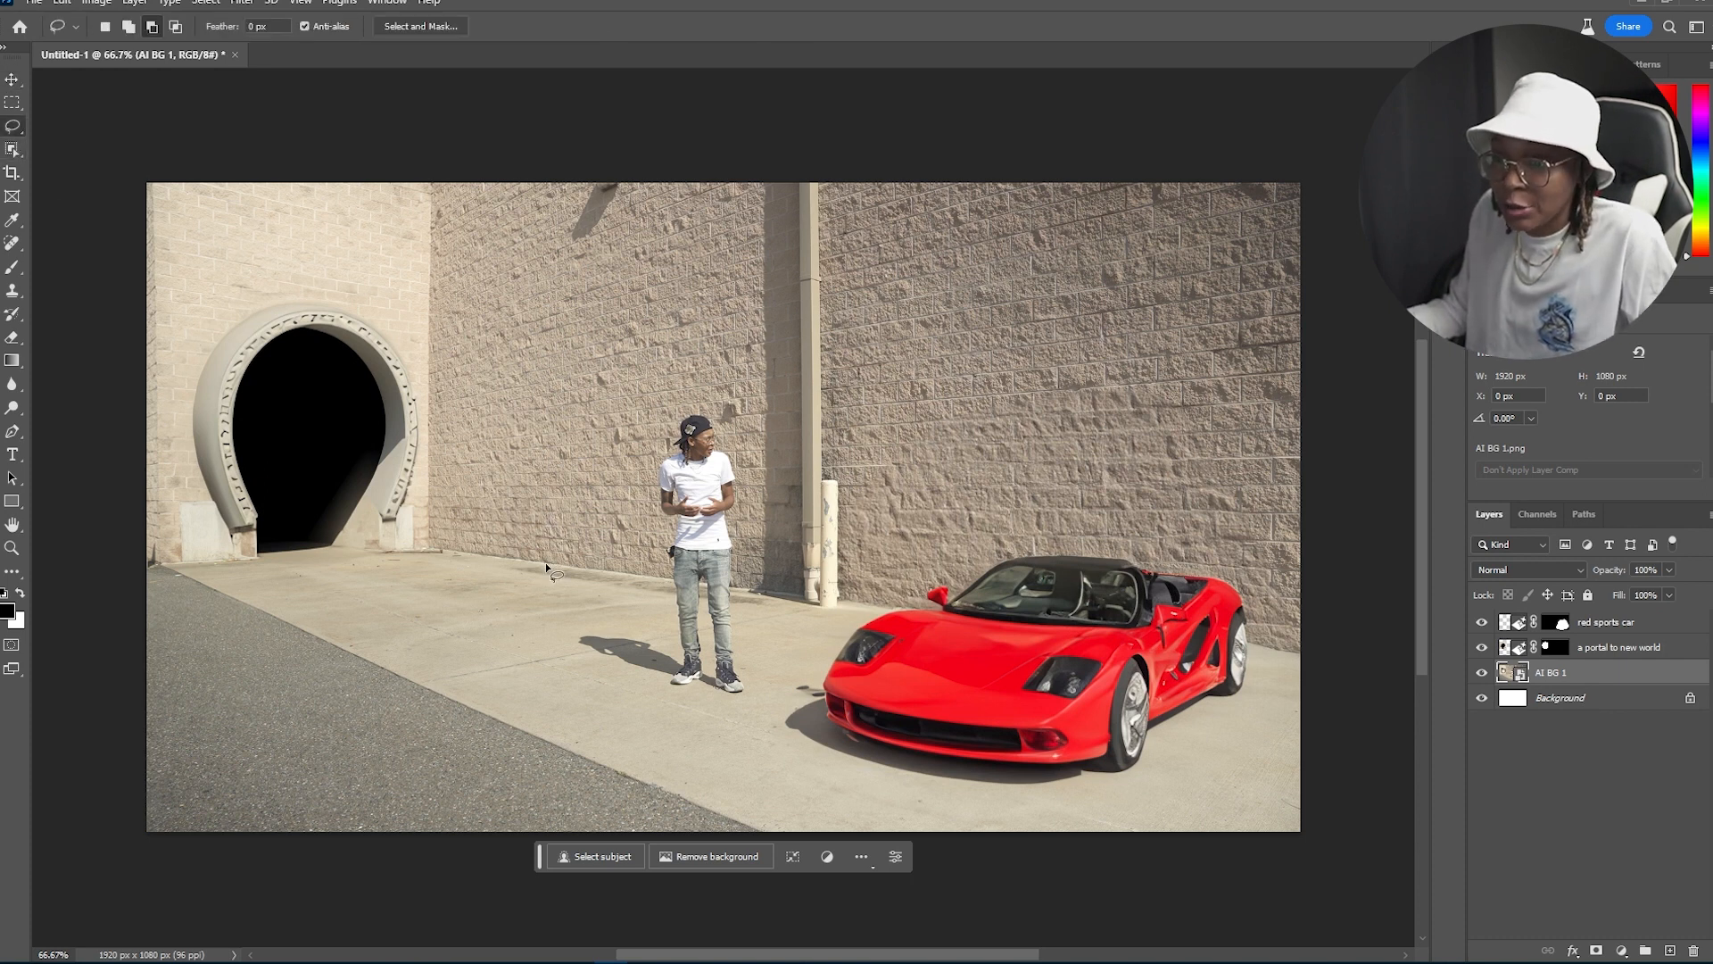
left_click_drag(547, 582, 523, 589)
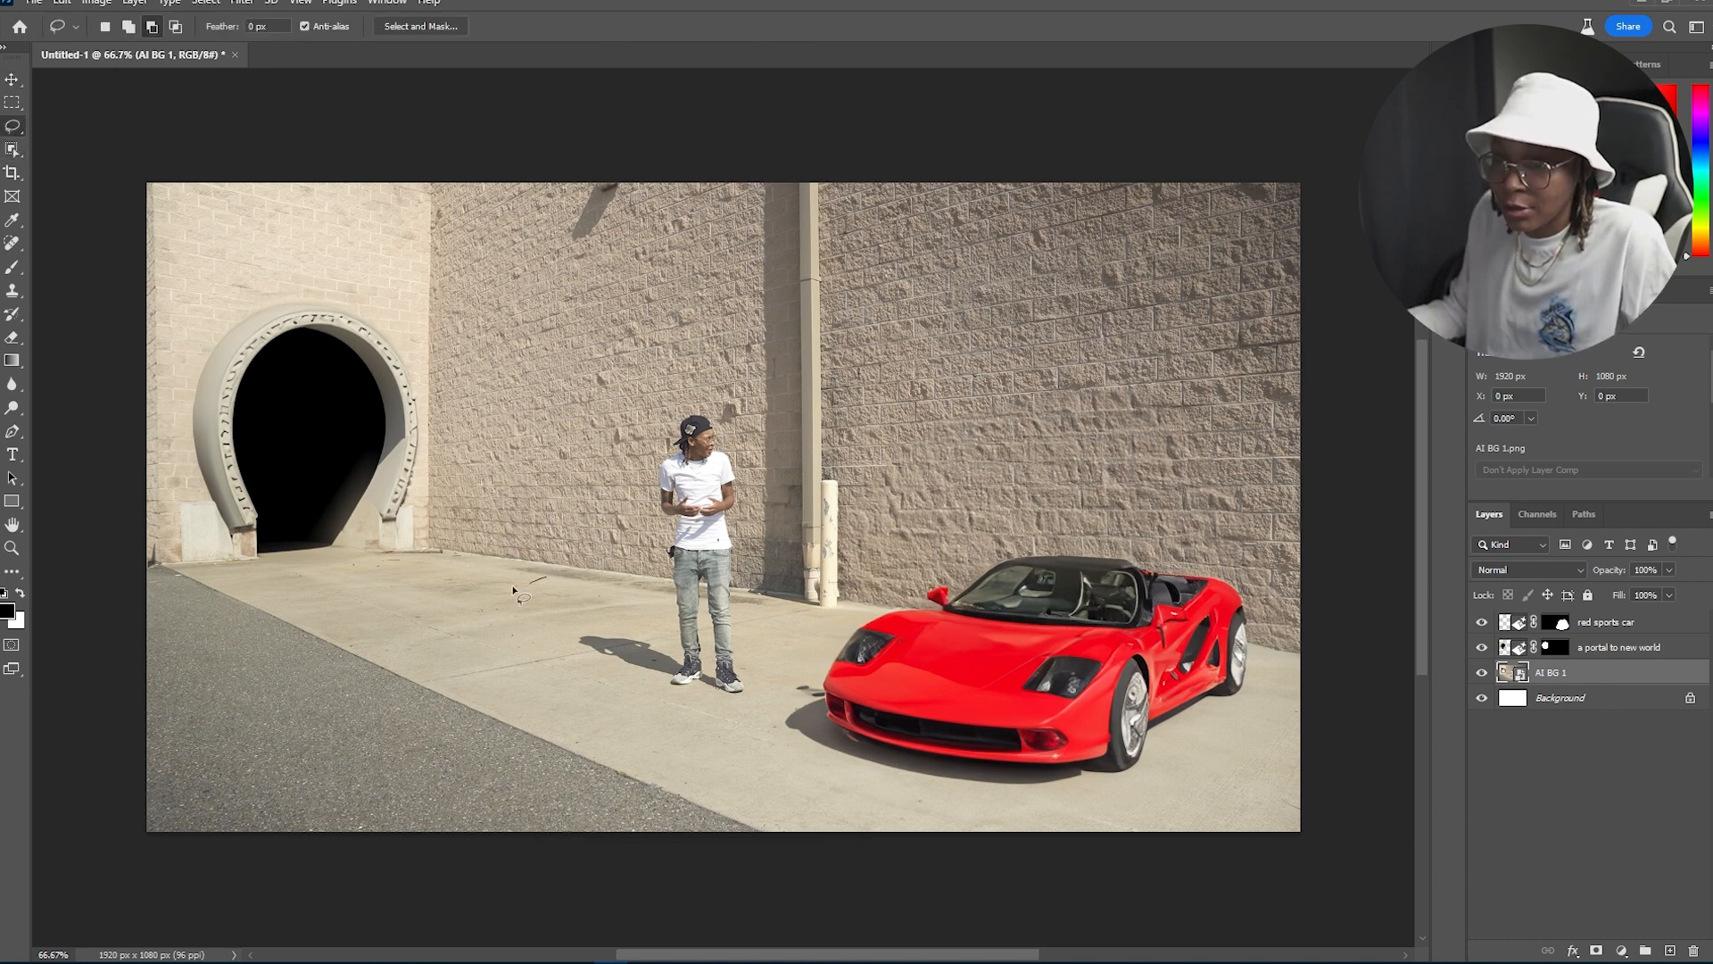
left_click_drag(500, 453, 496, 337)
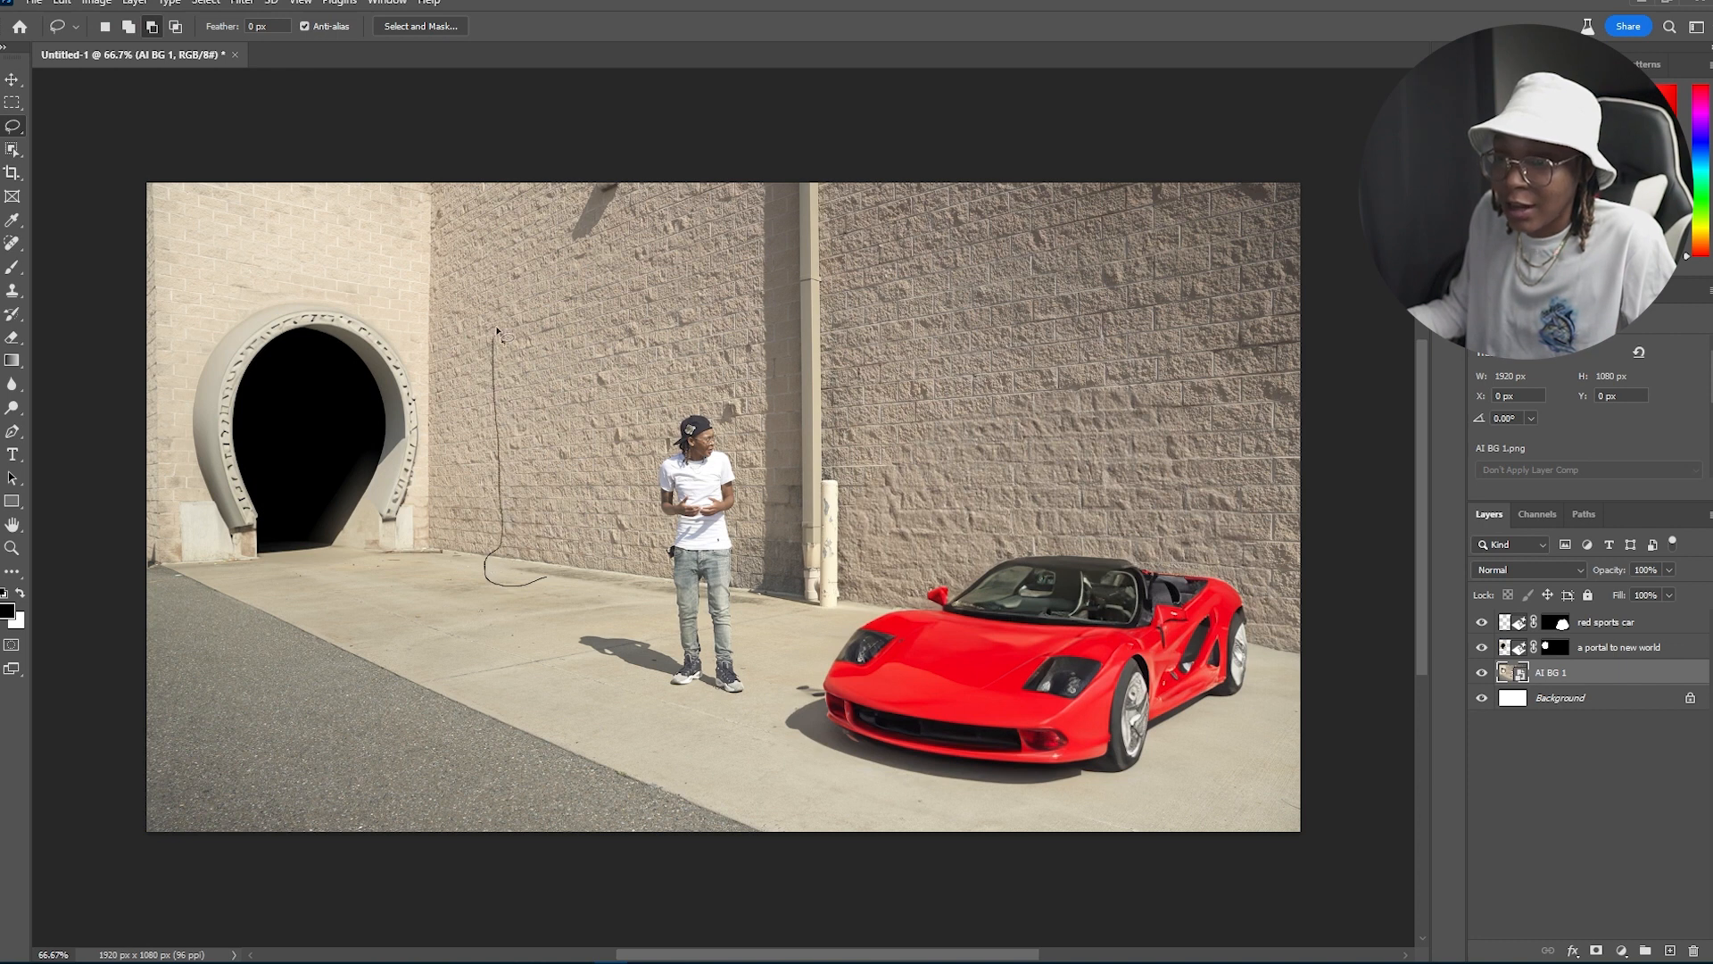
mouse_move(593, 479)
left_mouse_down()
mouse_move(575, 576)
mouse_move(513, 589)
left_mouse_up()
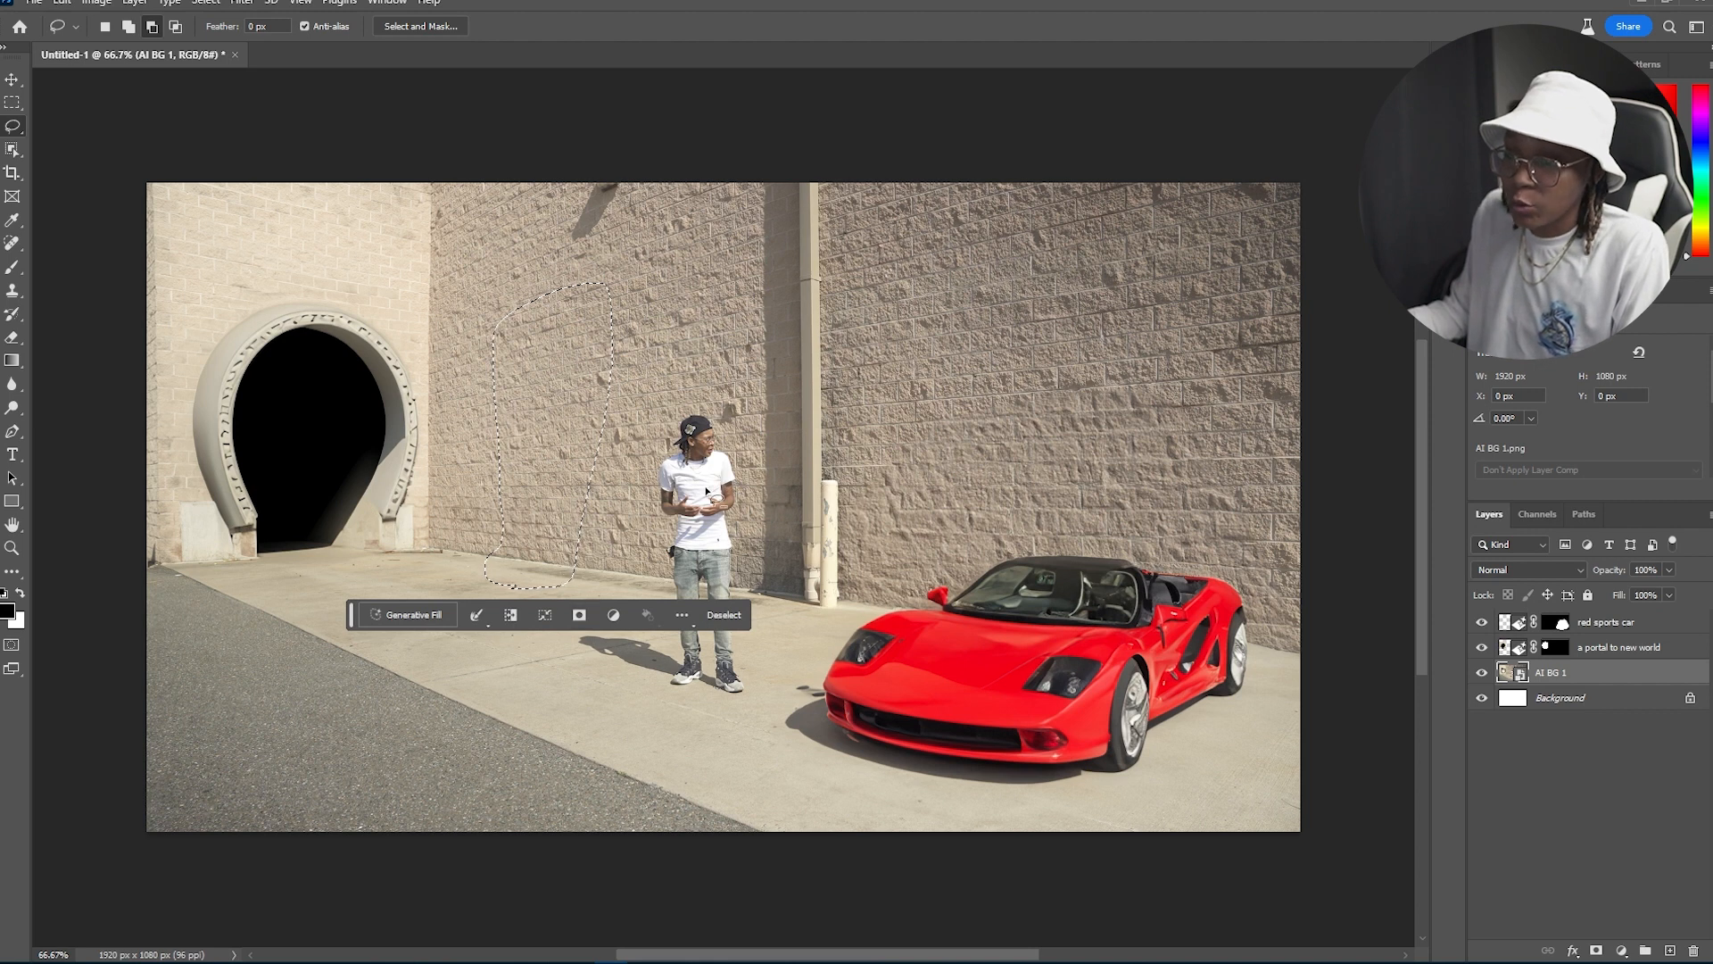
left_click(403, 614)
type("paml")
type(" trees")
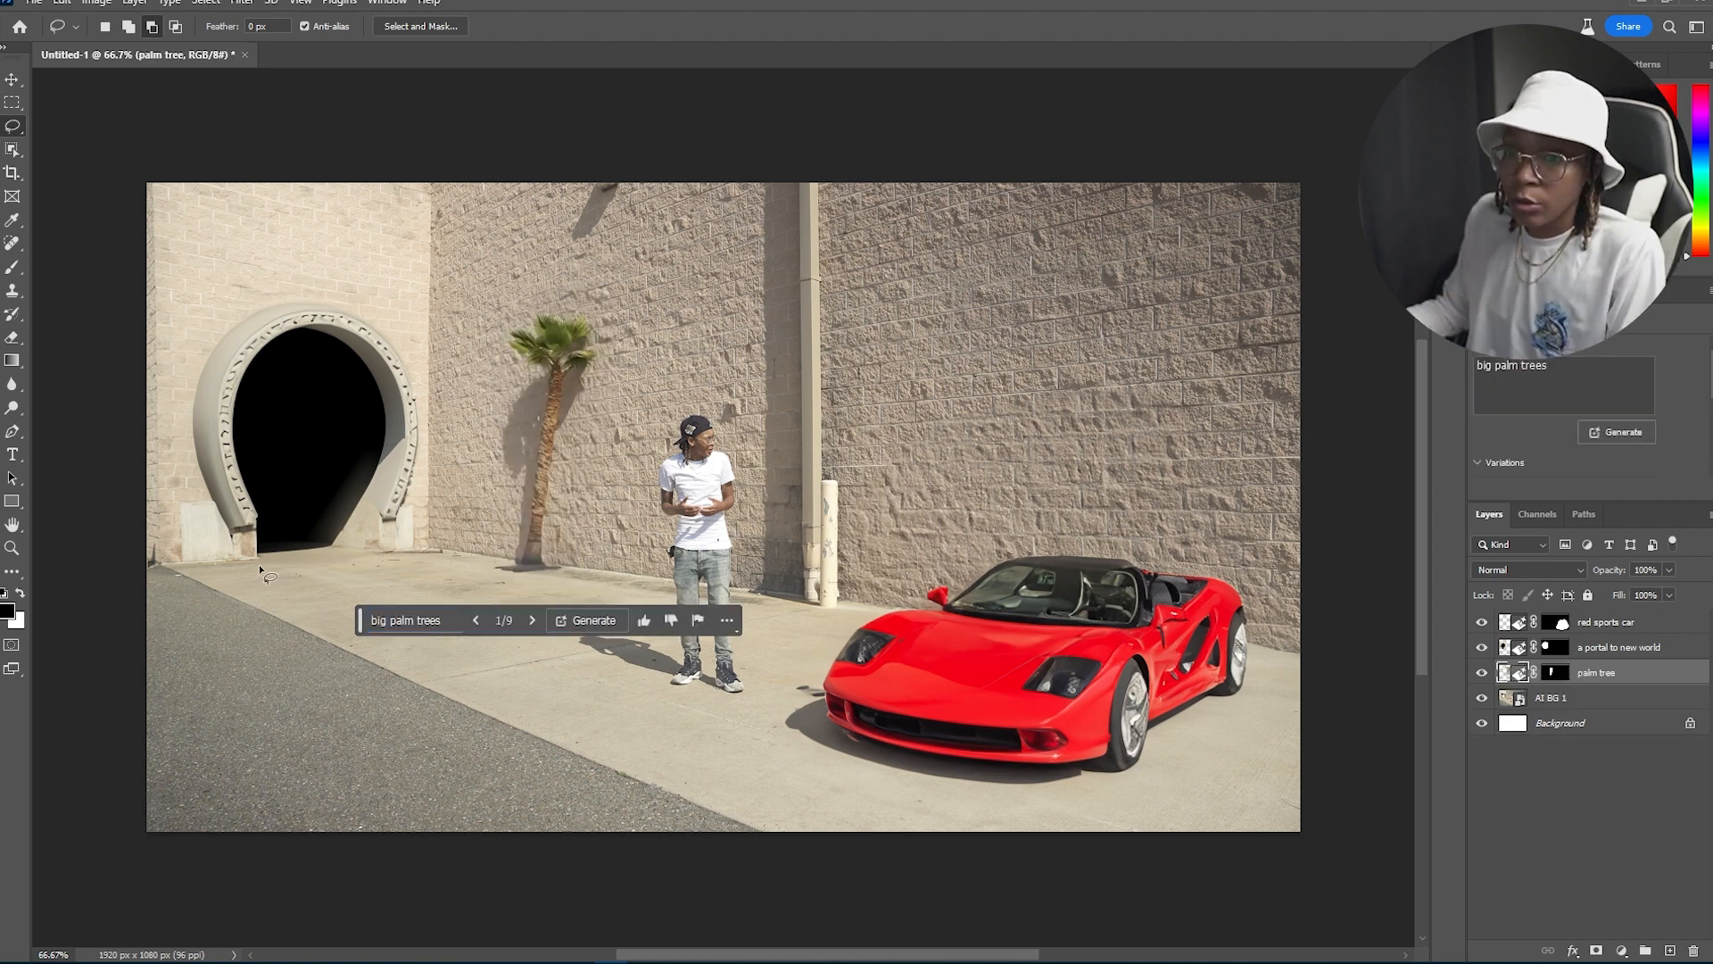
Step: Lasso the ground in front of the portal and generate "car marks" there with Generative Fill
left_click_drag(259, 568, 320, 584)
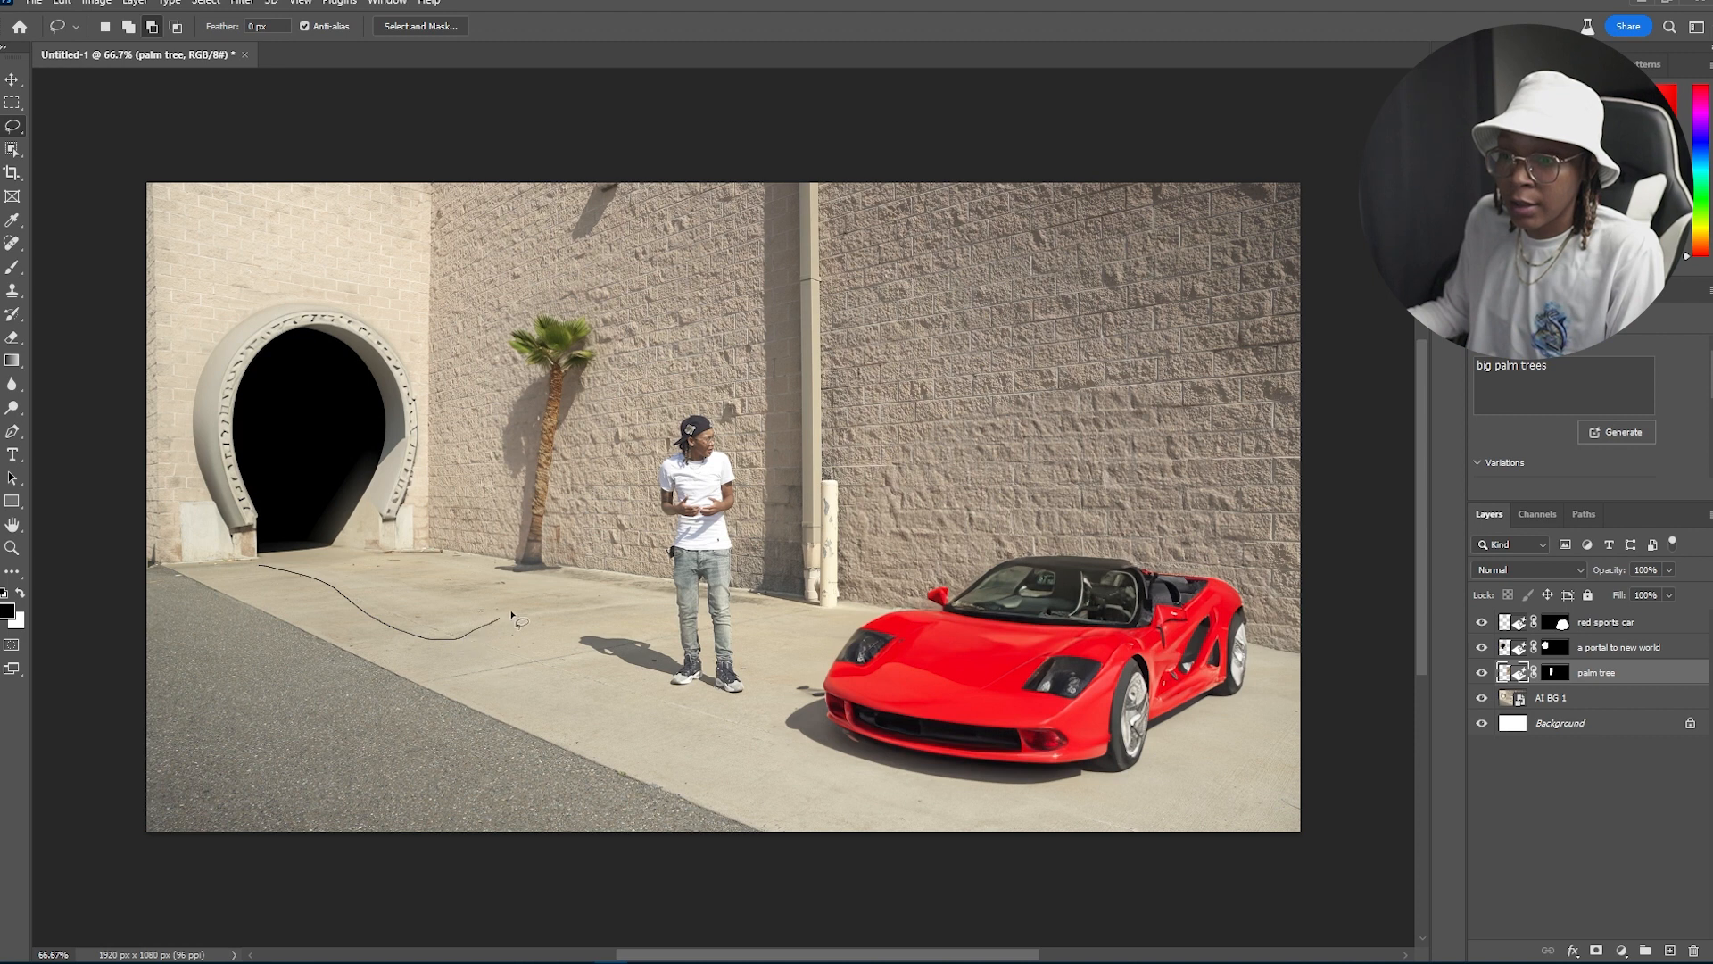
left_click_drag(303, 560, 263, 564)
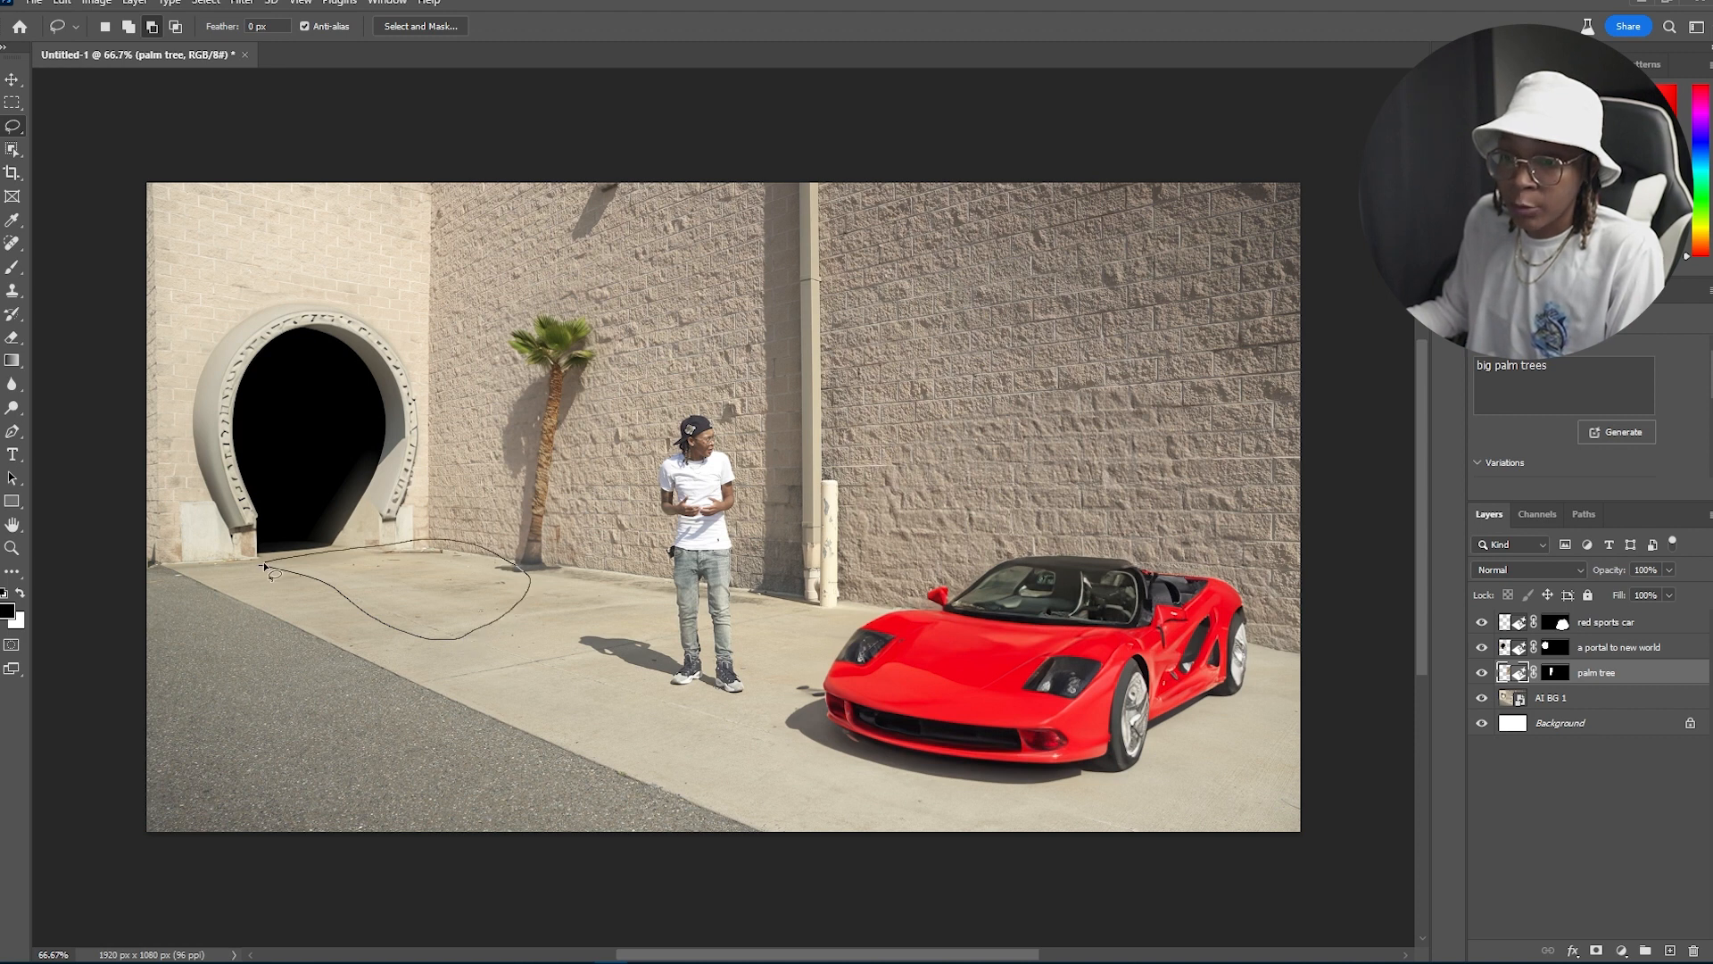
left_click(250, 671)
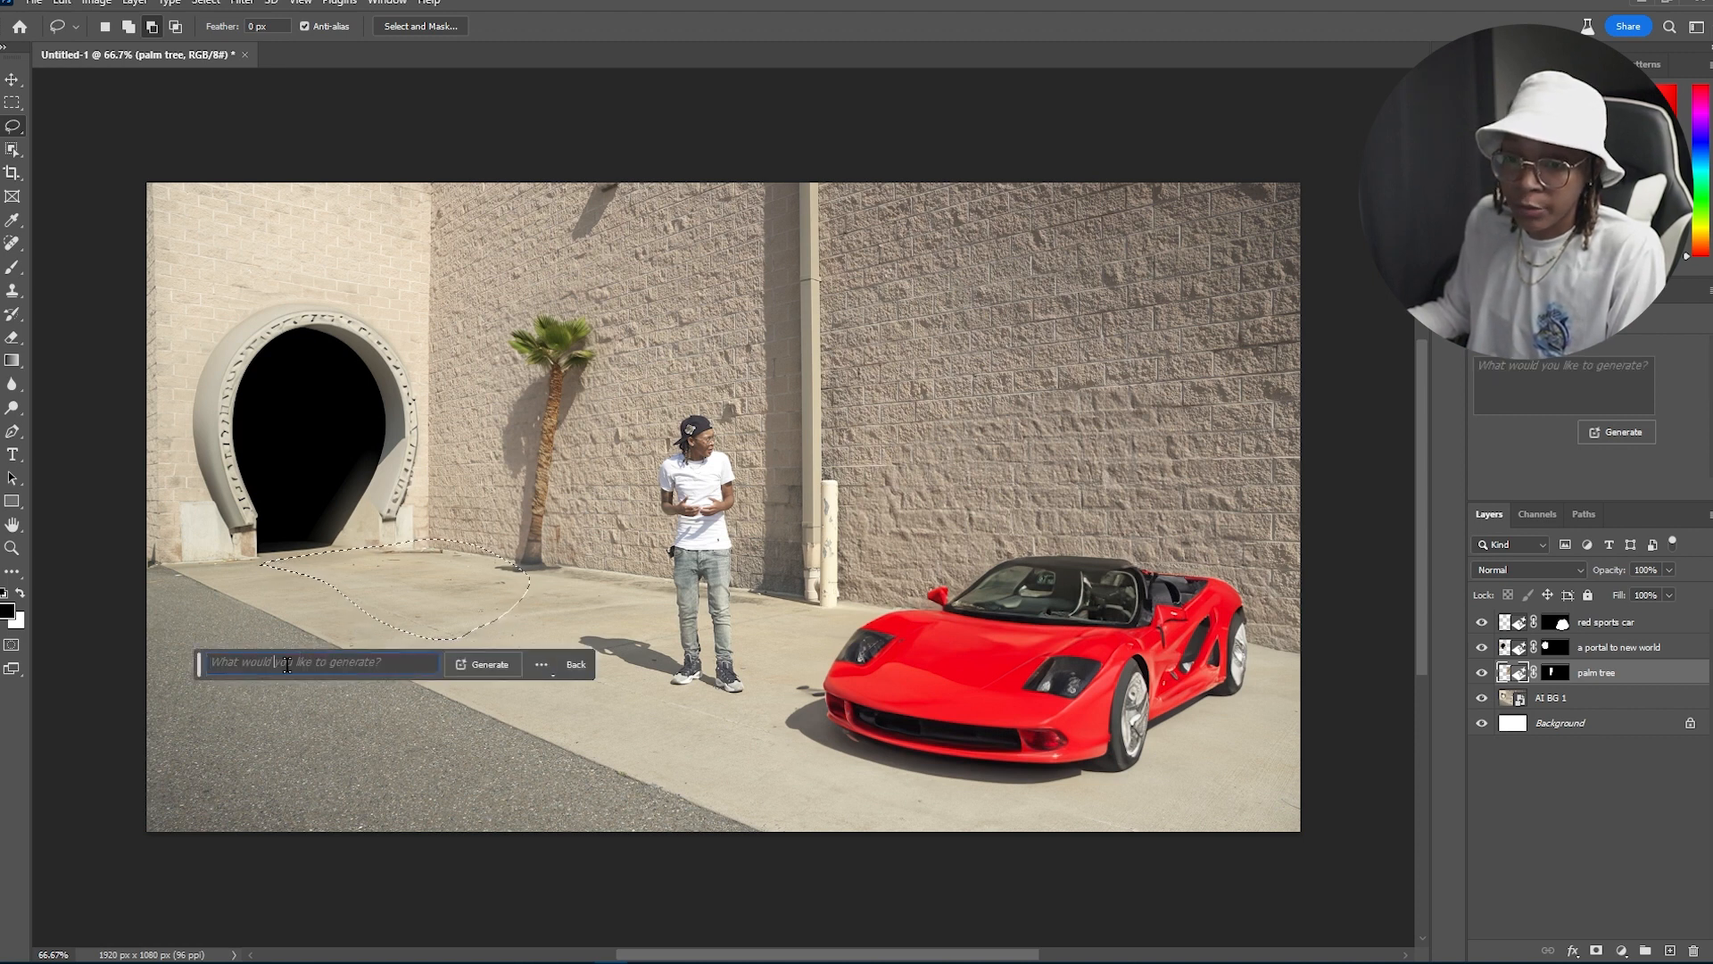
type("car marks")
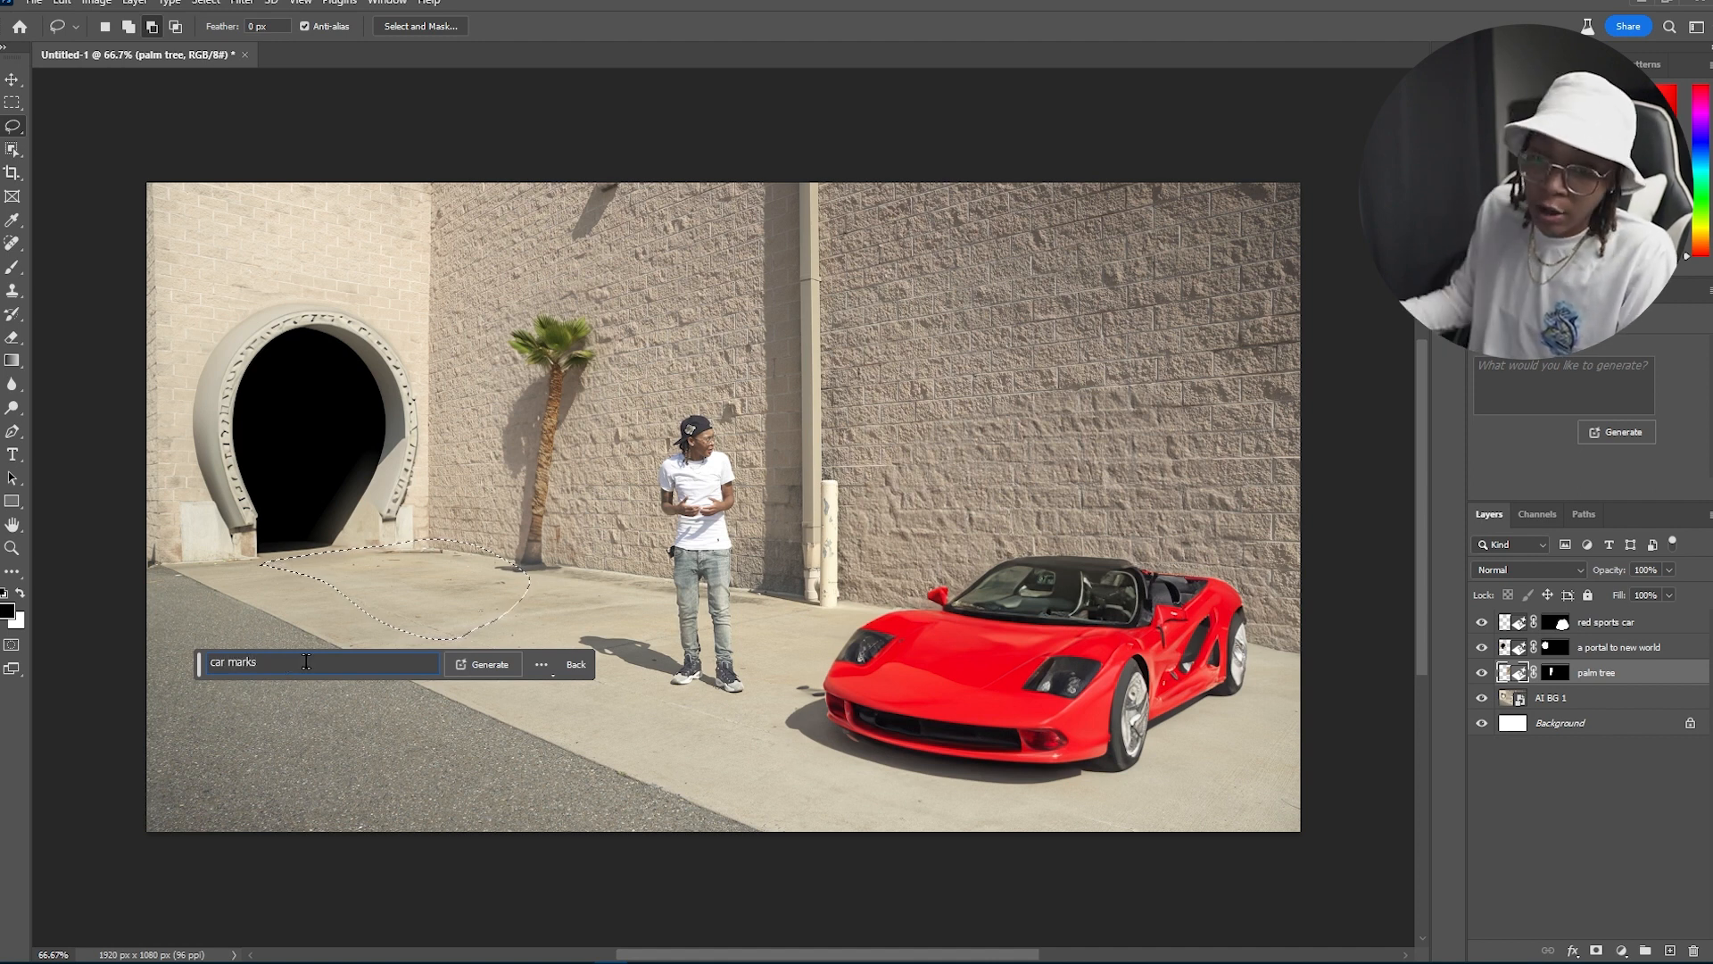
left_click(489, 664)
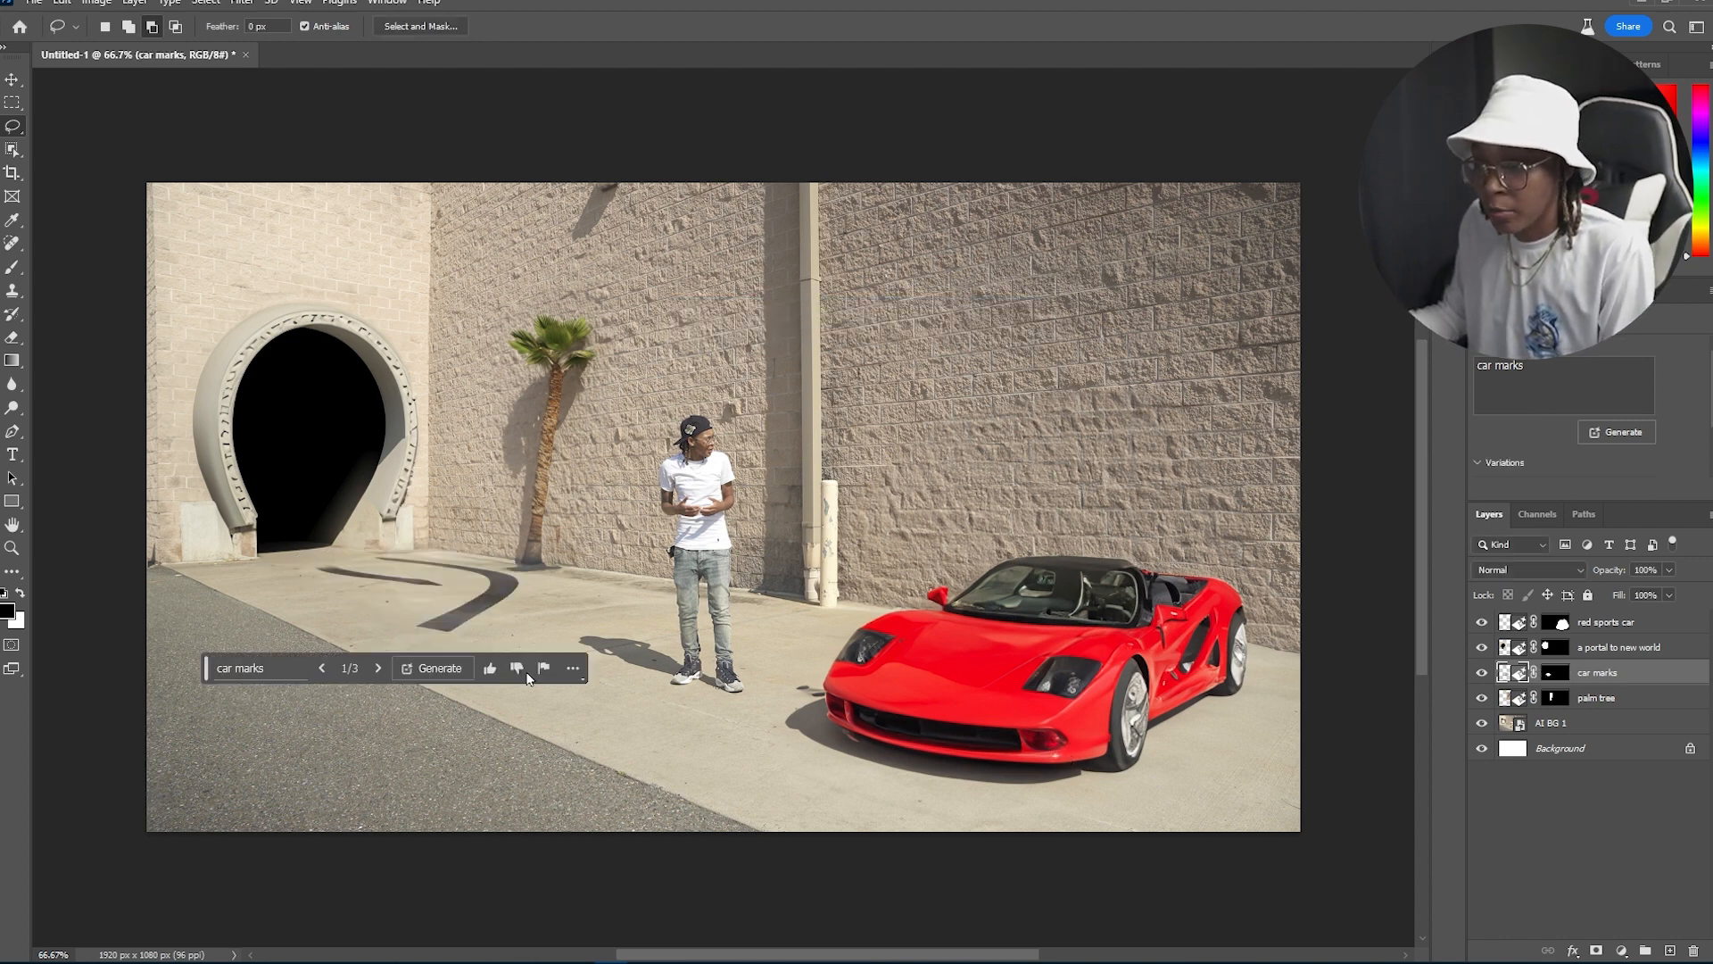
Step: Cycle through the car marks variations
left_click(373, 671)
left_click(373, 670)
left_click(372, 671)
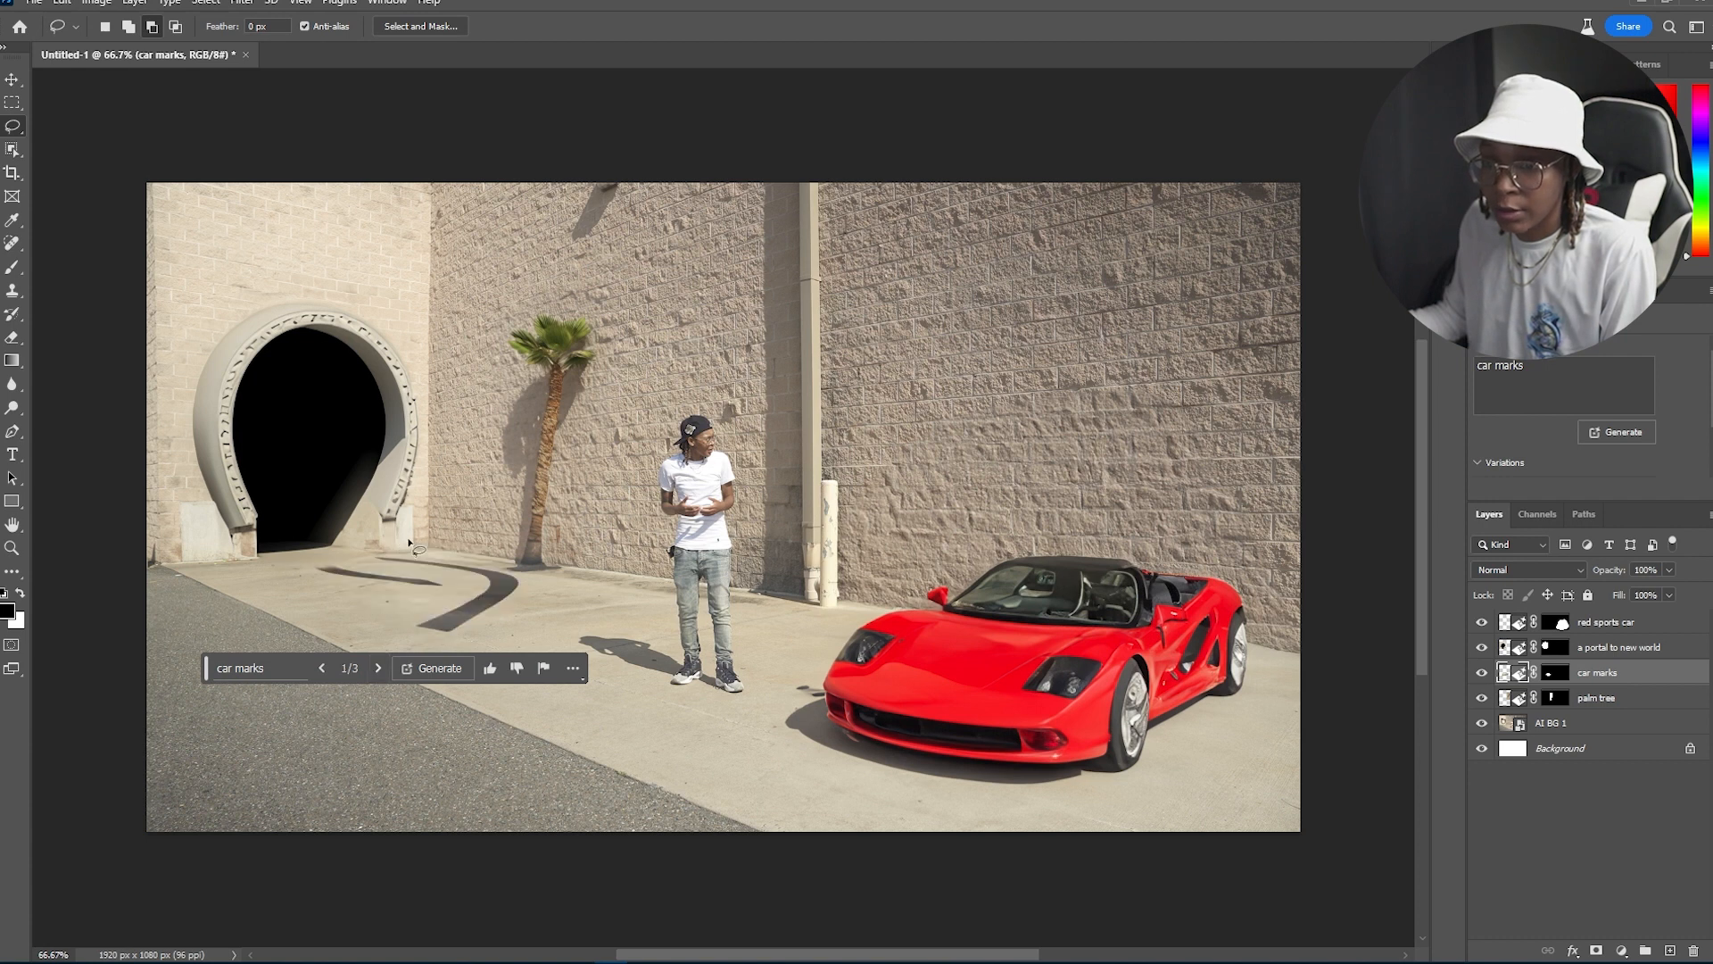
left_click(415, 675)
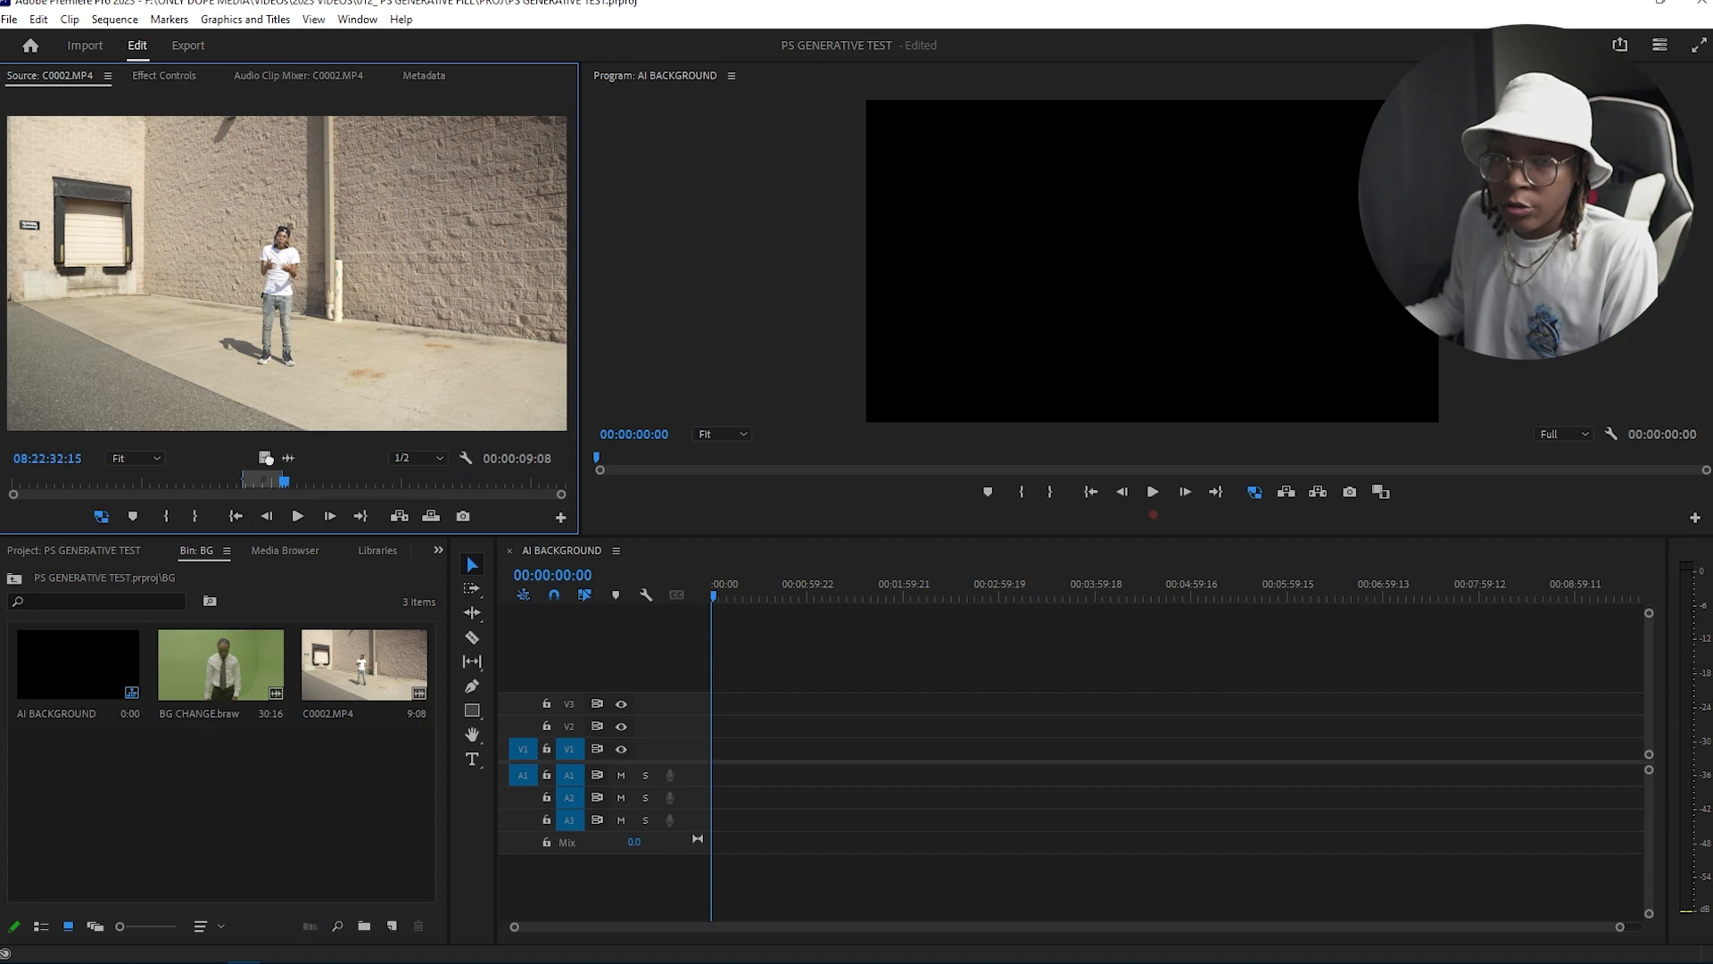
Step: In Premiere Pro, scale the C0002.MP4 clip in the timeline to frame size
left_click_drag(264, 456, 720, 771)
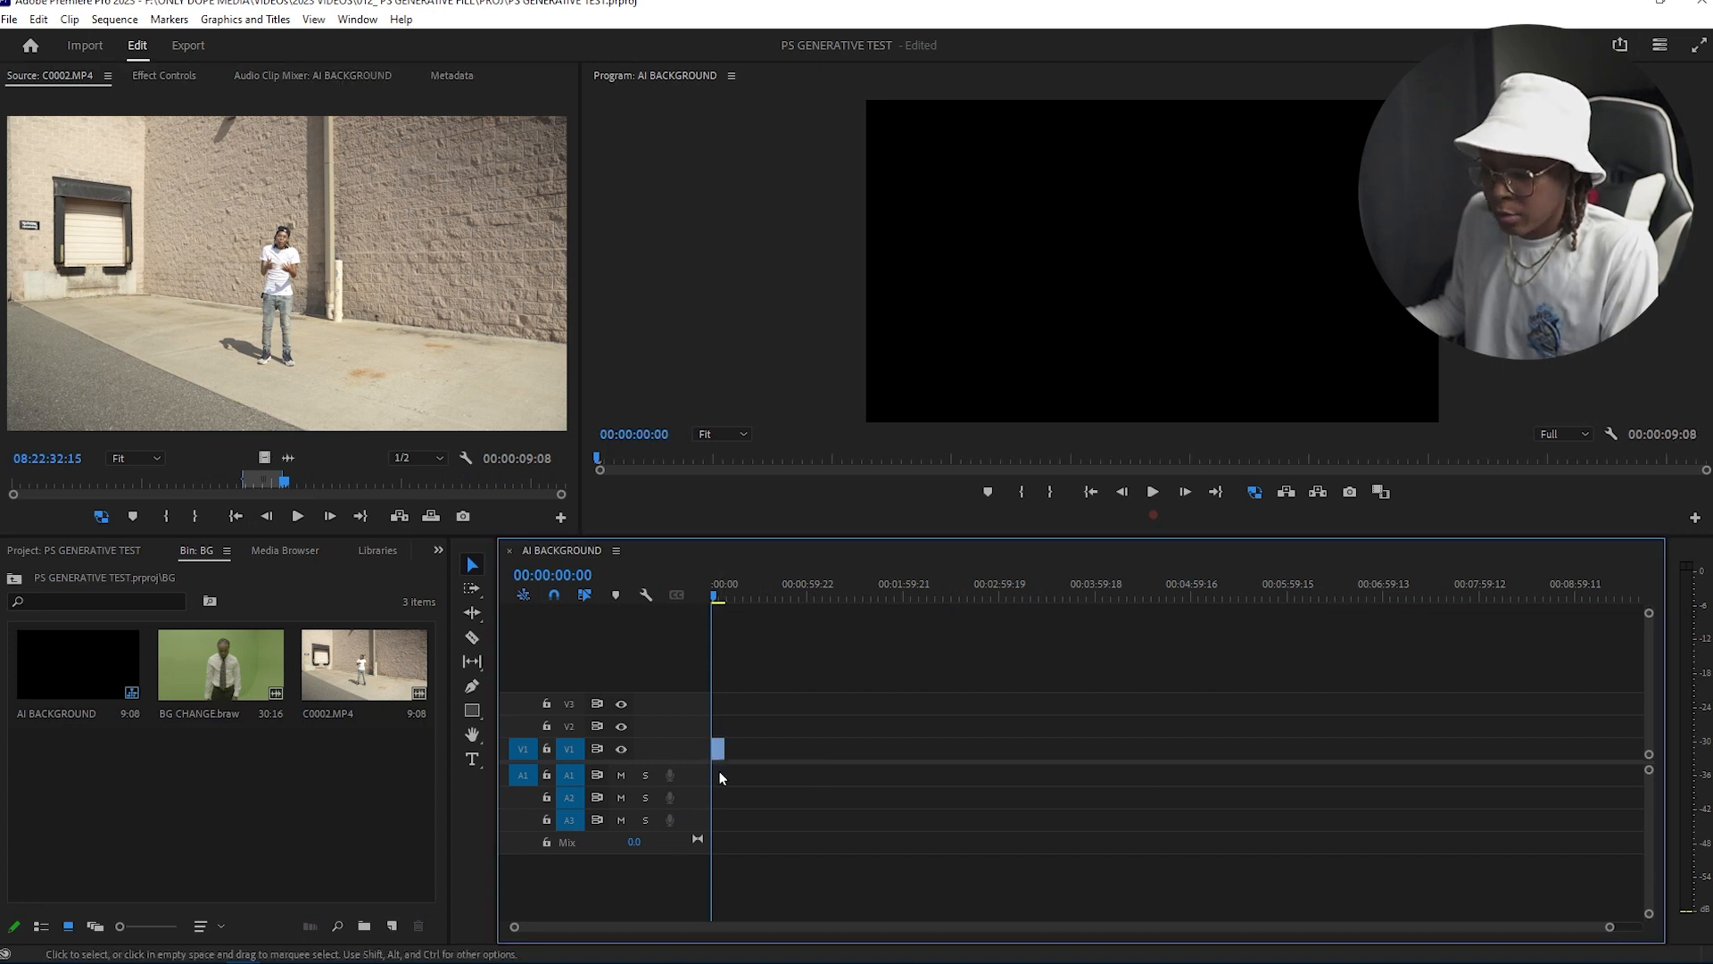
right_click(833, 752)
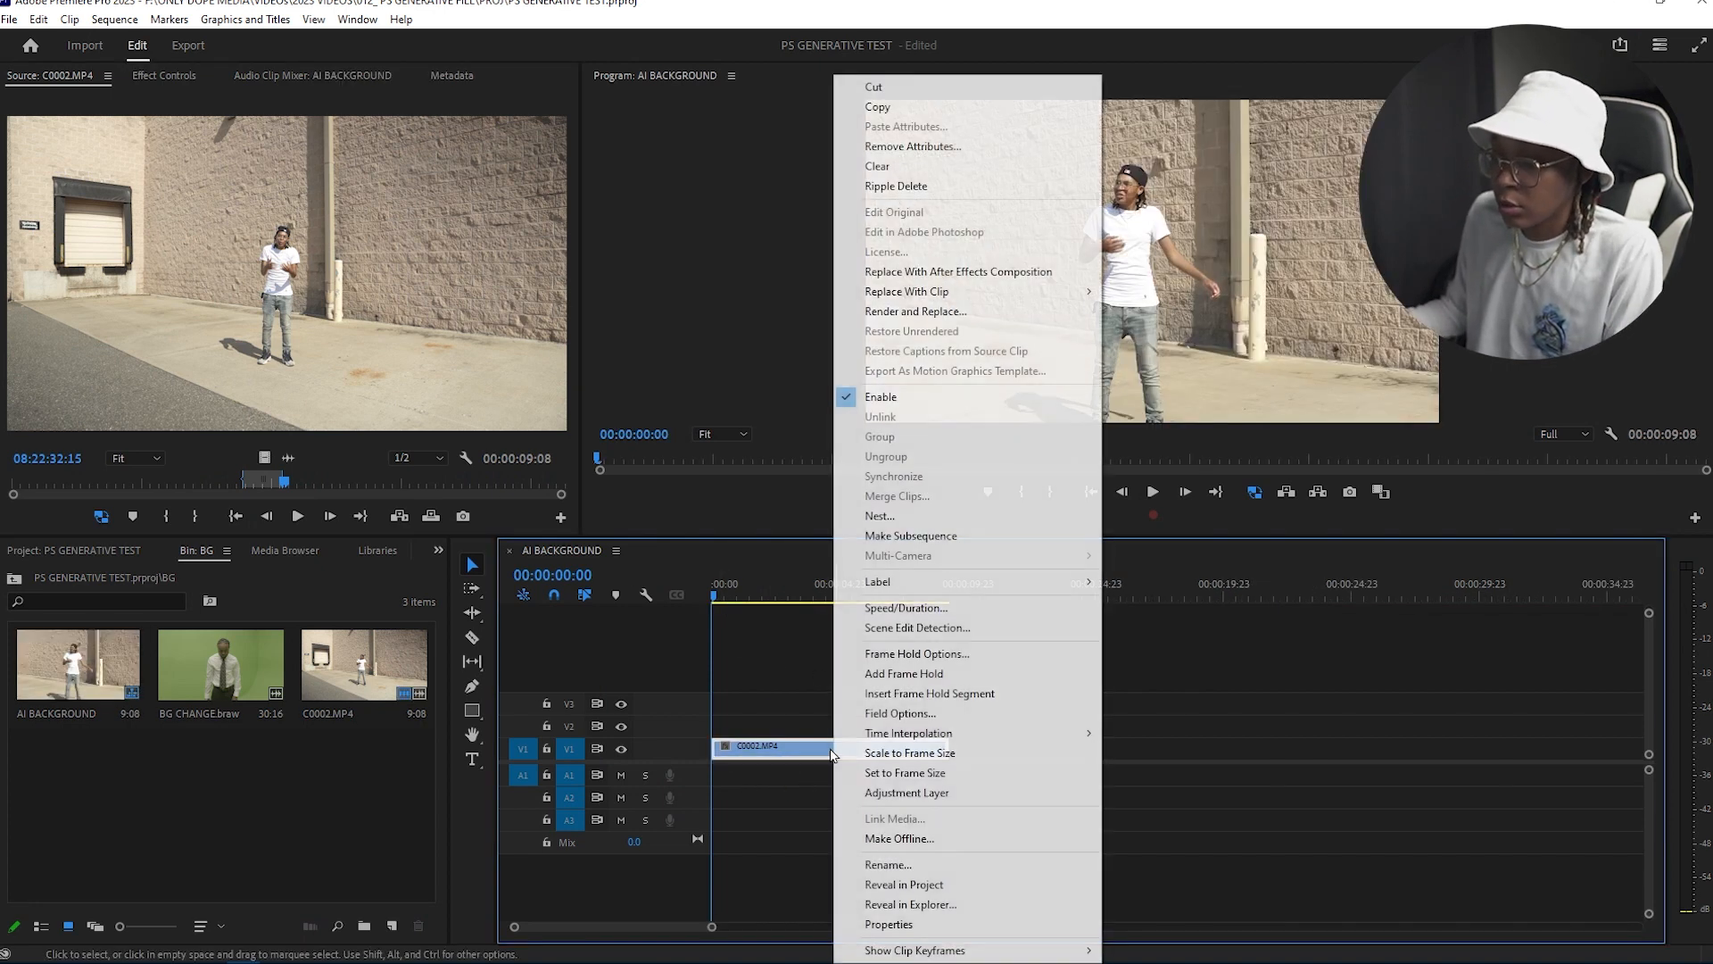
left_click(909, 757)
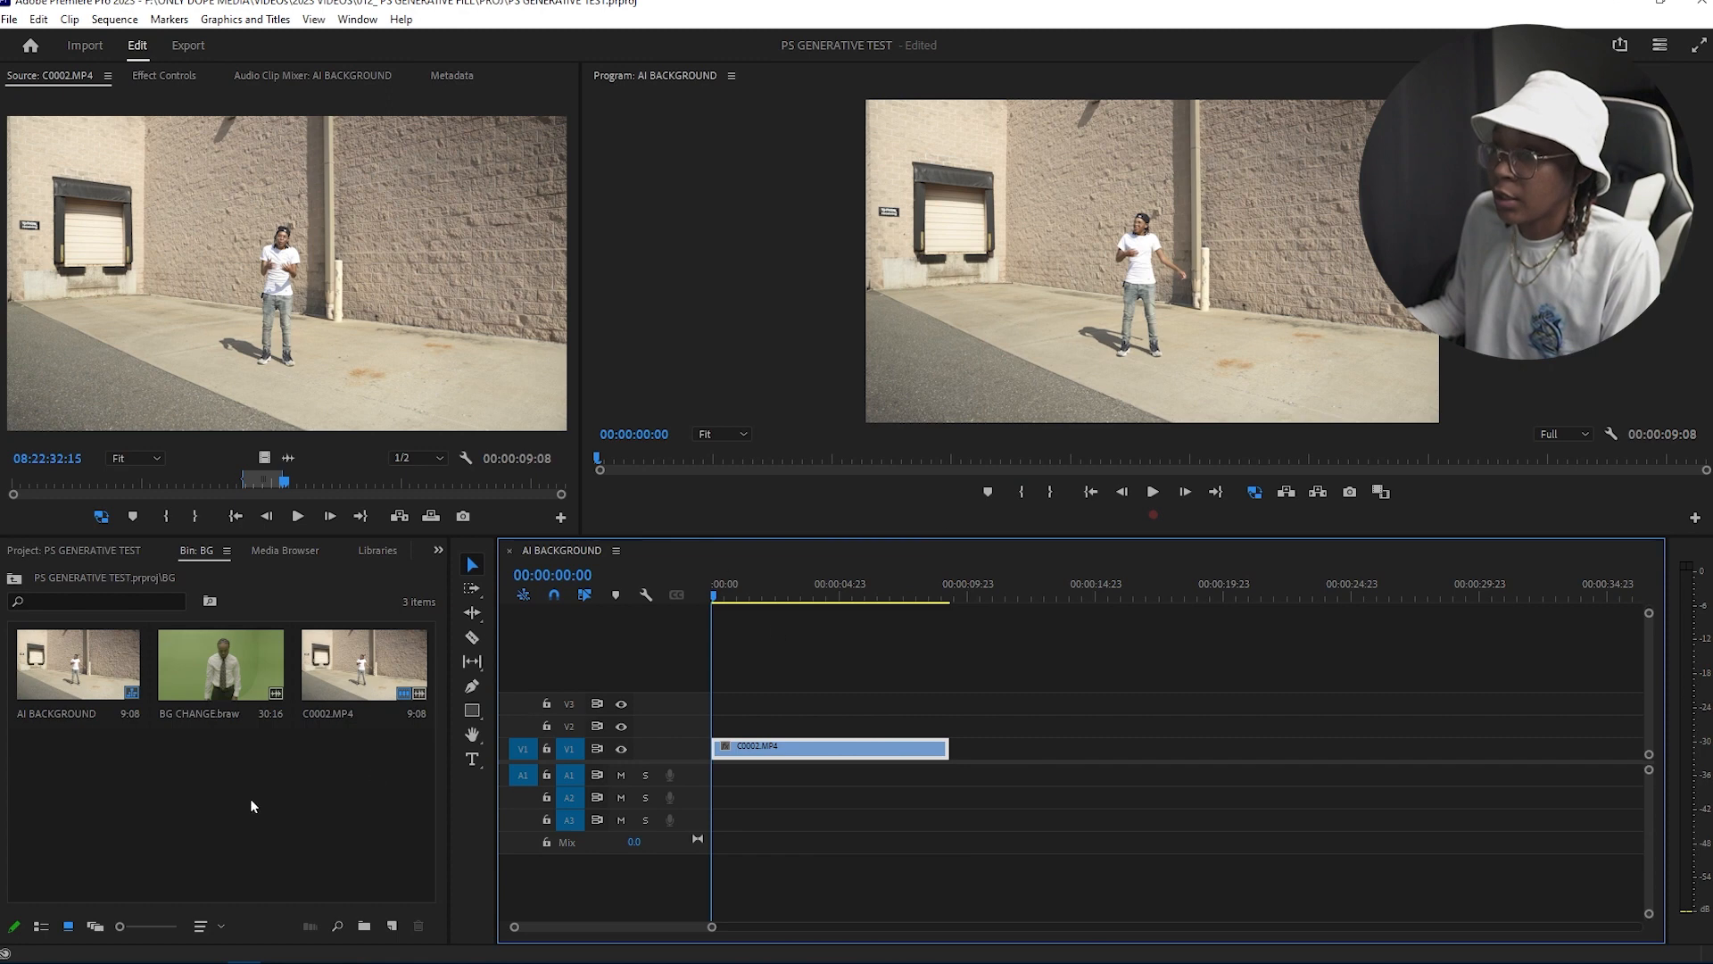
Step: Import ai bg 1.psd into the bin with the Merge All Layers option
right_click(229, 787)
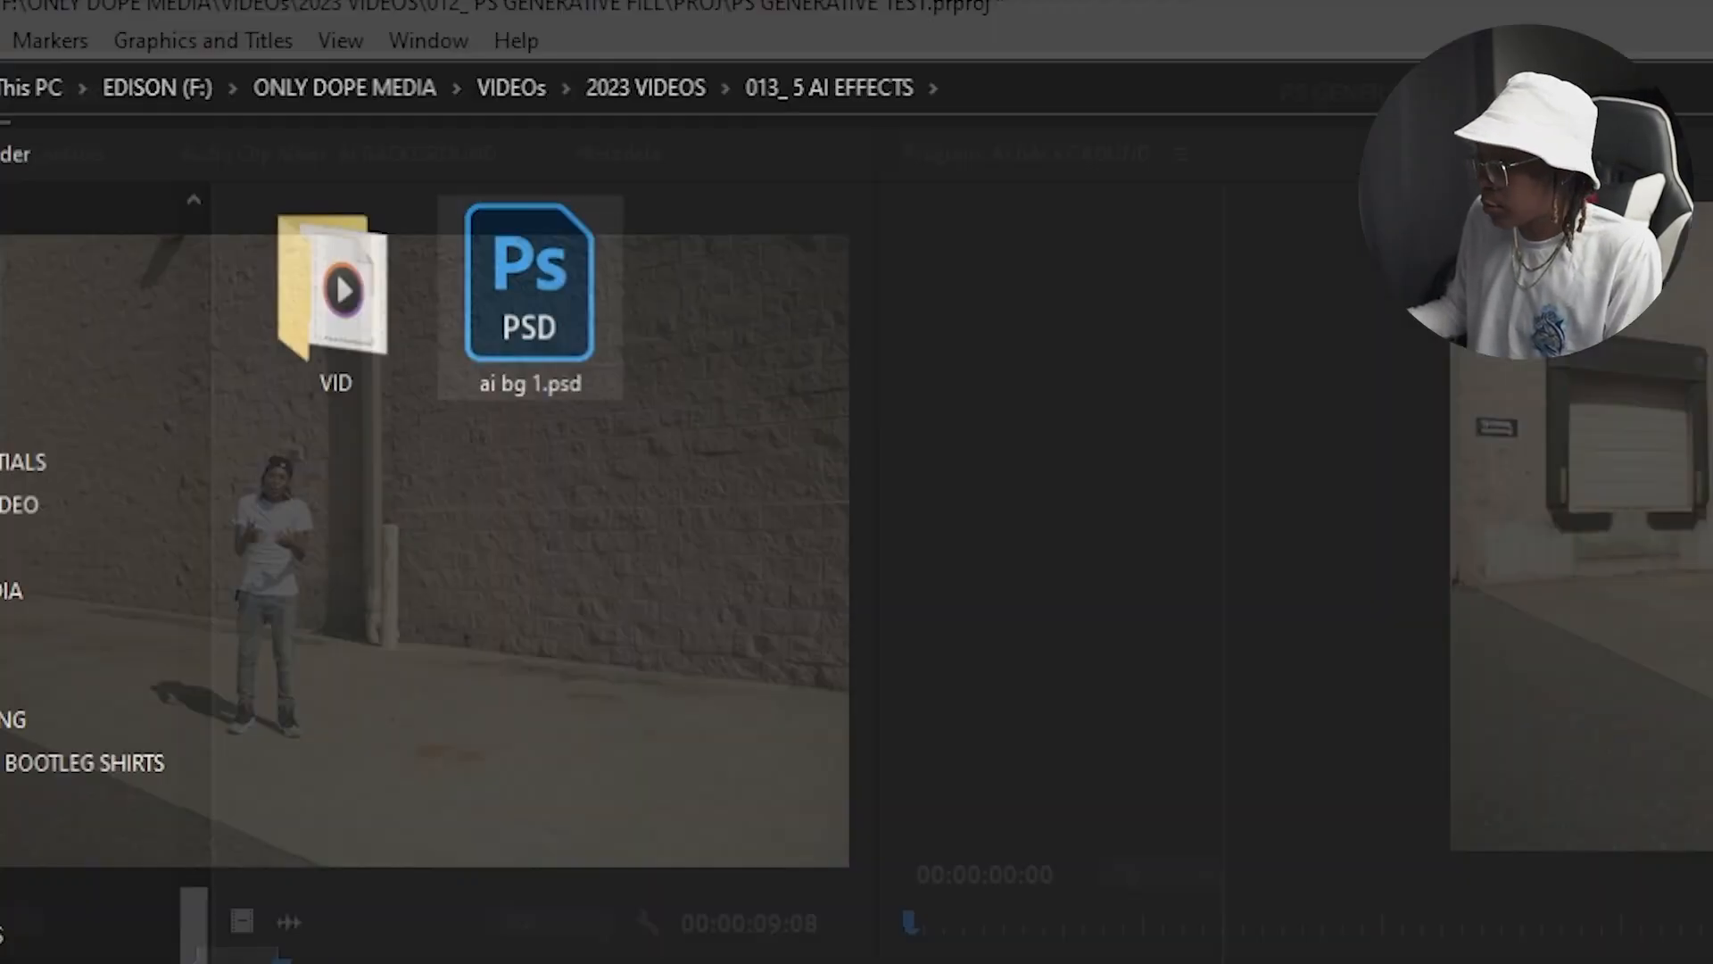
left_click(798, 318)
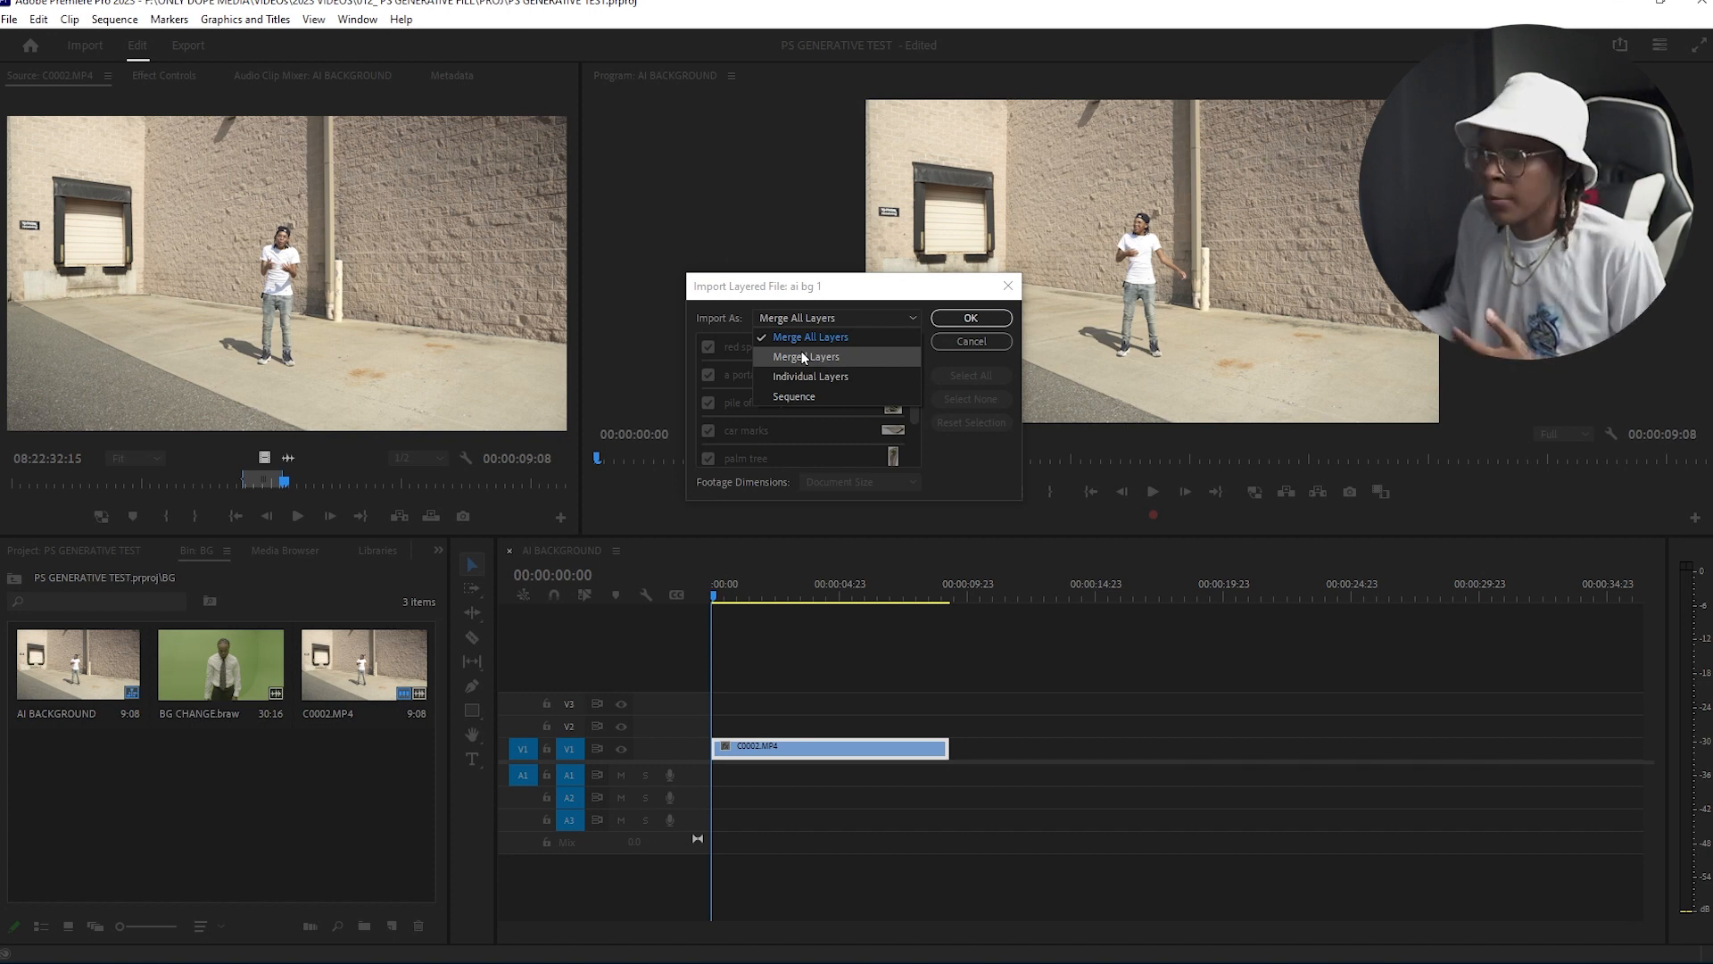
left_click(837, 338)
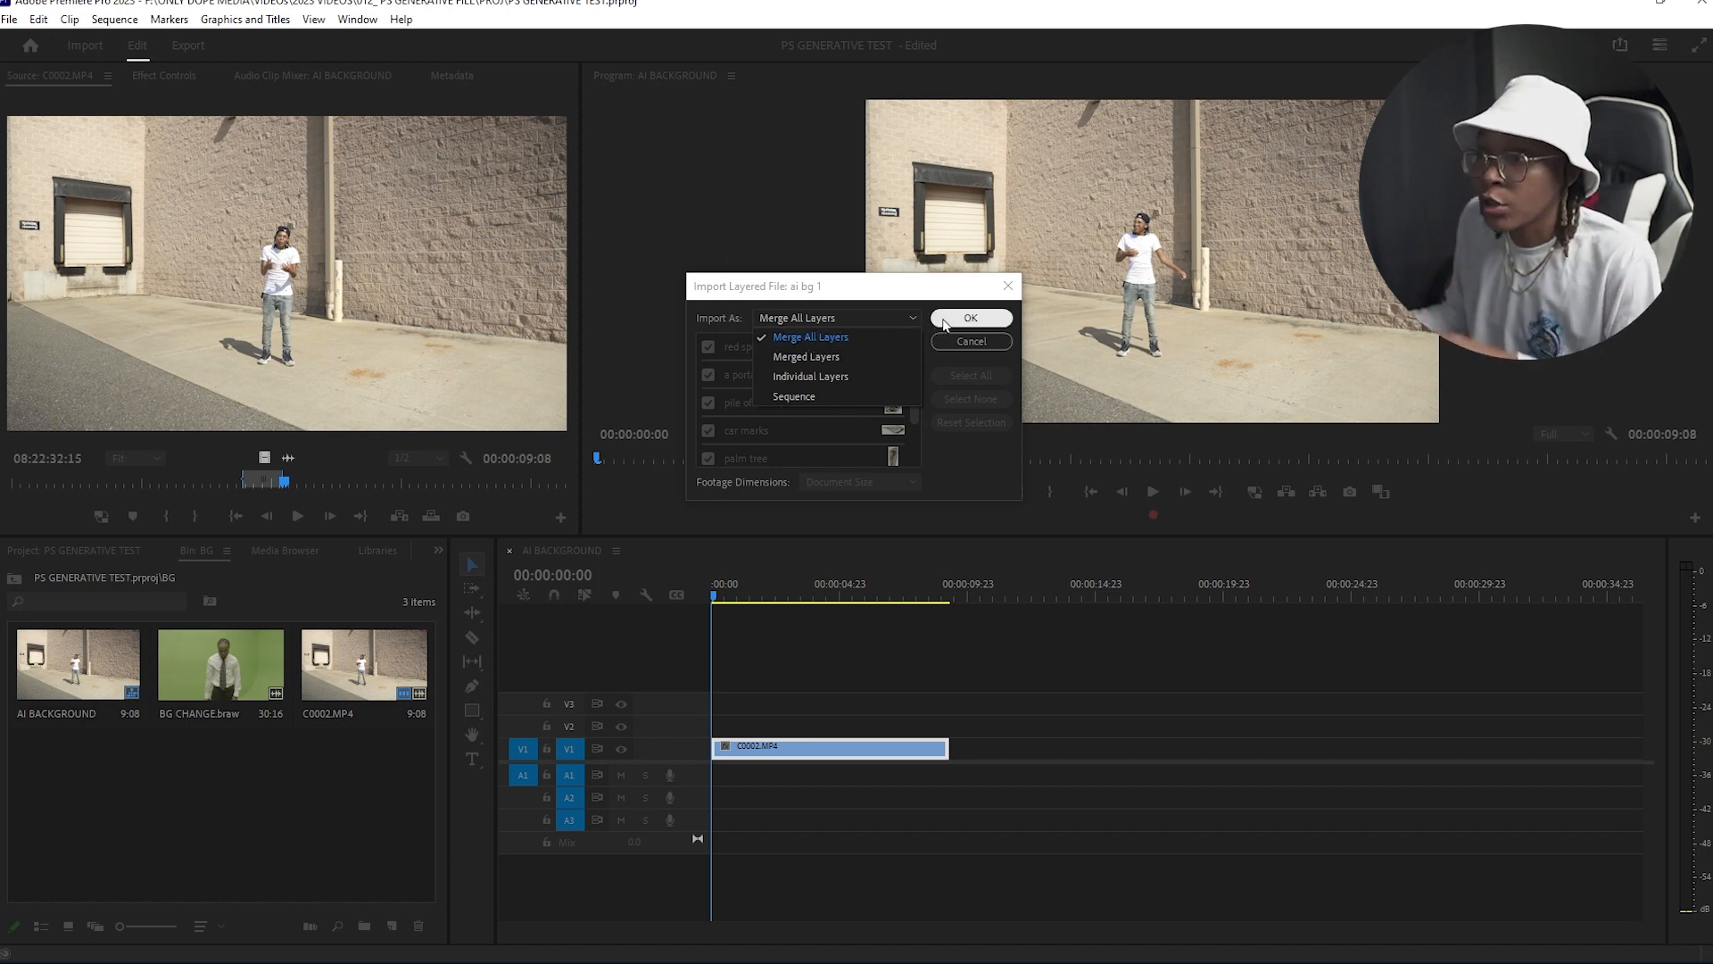
left_click(955, 317)
Step: Place ai bg 1.psd on track V2 over the clip and extend it to the clip's length
left_click_drag(98, 771, 715, 725)
left_click_drag(832, 722, 952, 716)
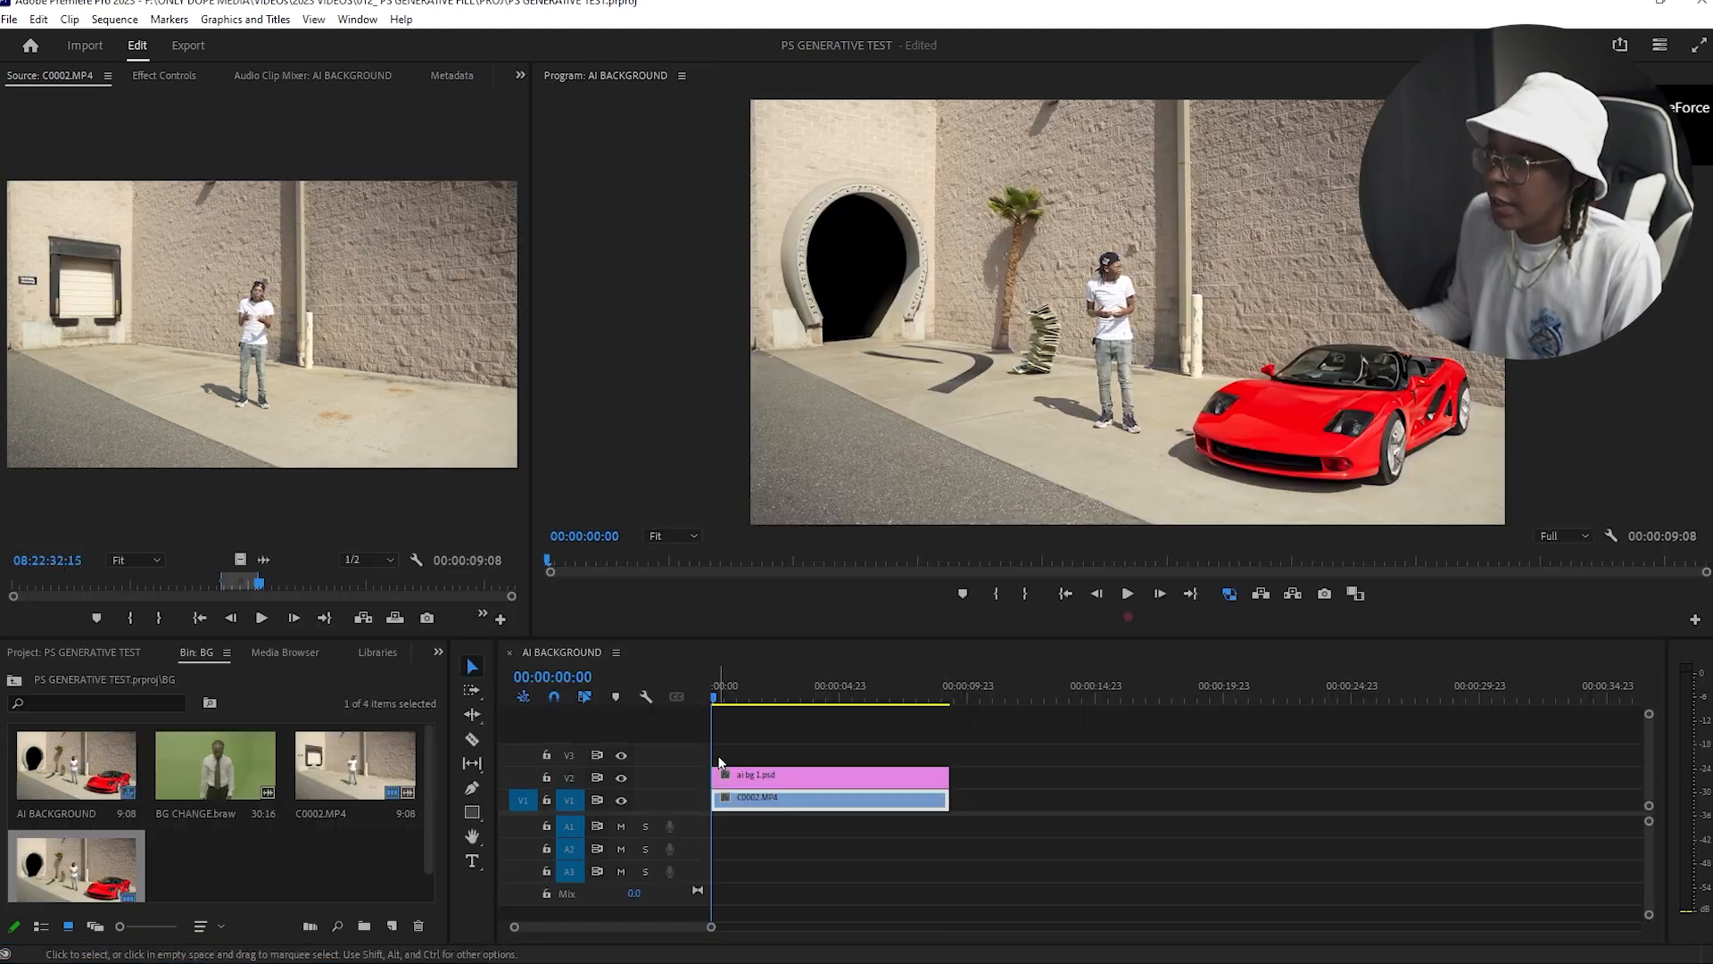
left_click_drag(716, 695, 780, 701)
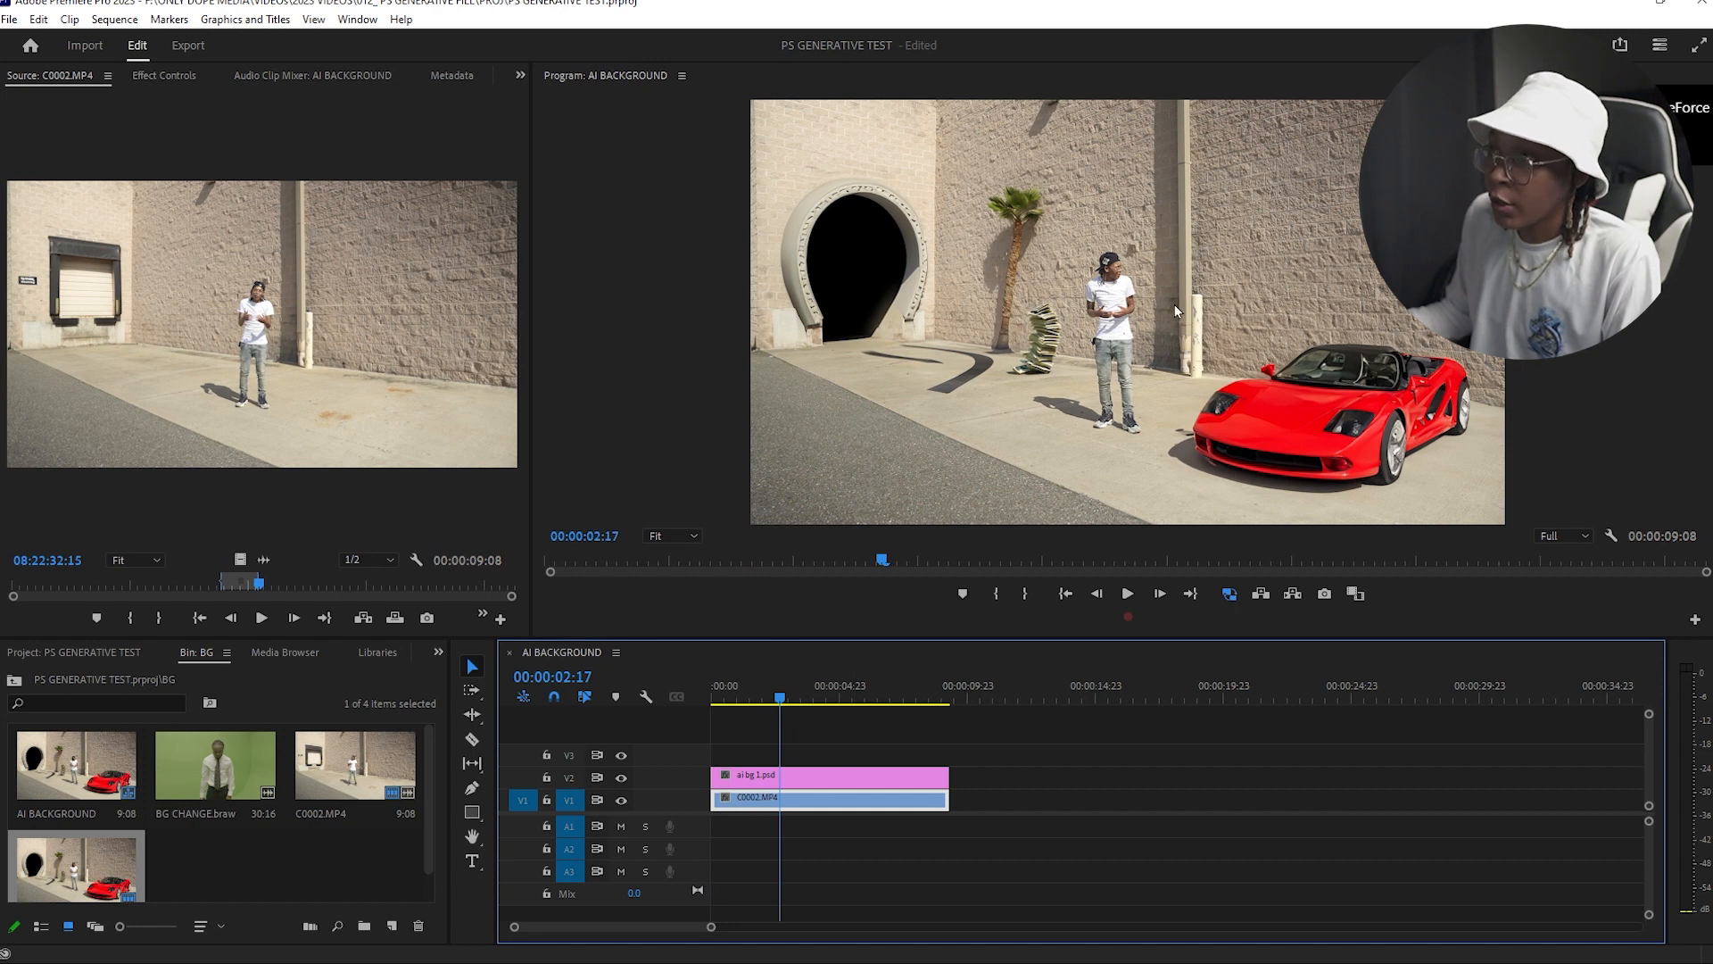
Step: Put the C0002.MP4 clip above the ai bg 1.psd layer and open its Effect Controls
left_click(806, 778)
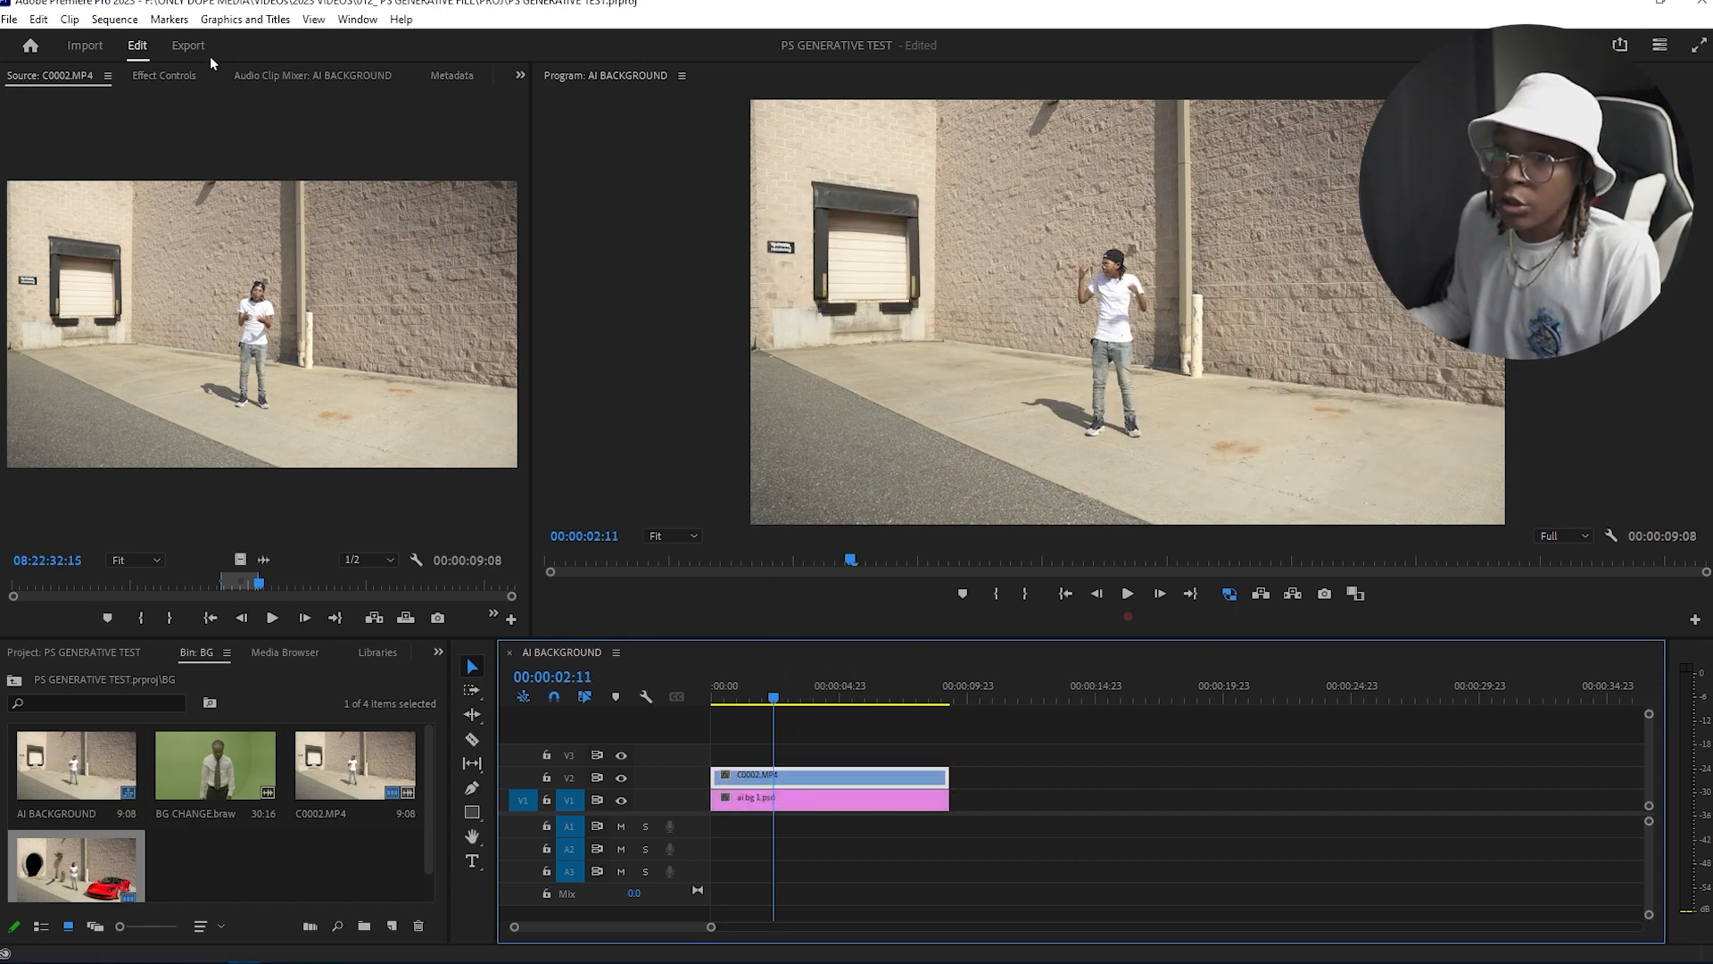
left_click(174, 82)
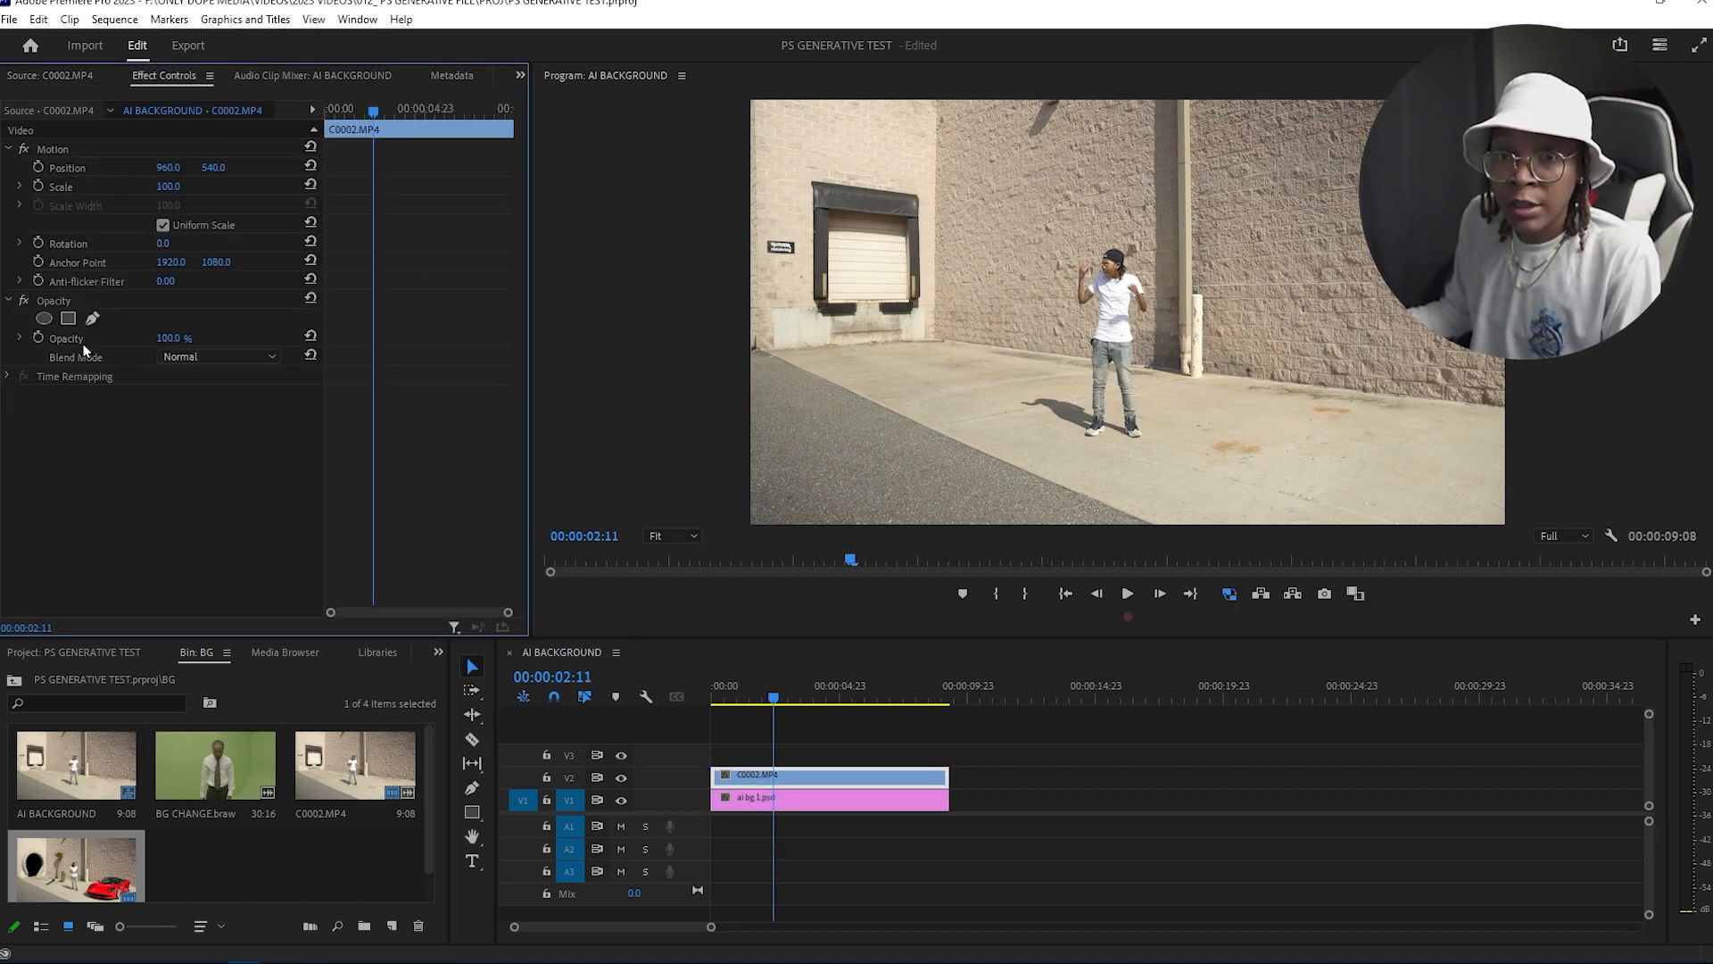
Step: Draw a freehand pen mask around the dancer on the C0002.MP4 clip's opacity
left_click(92, 318)
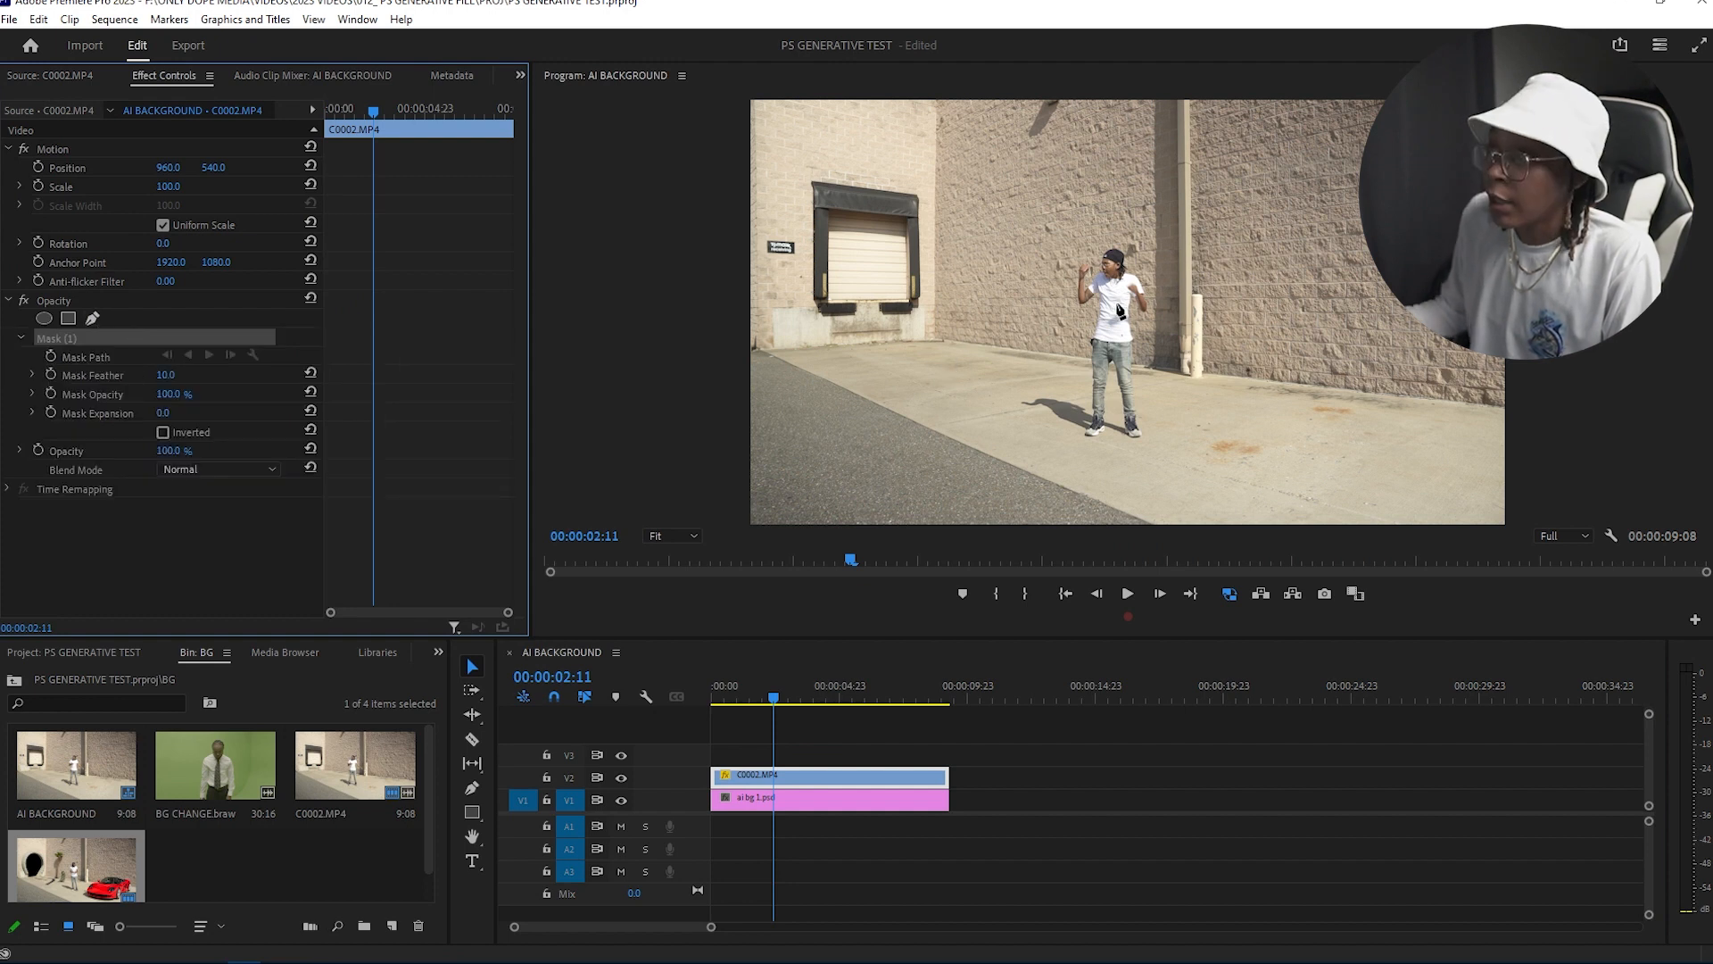
left_click(1012, 425)
left_click(998, 408)
left_click(1000, 359)
left_click(1028, 298)
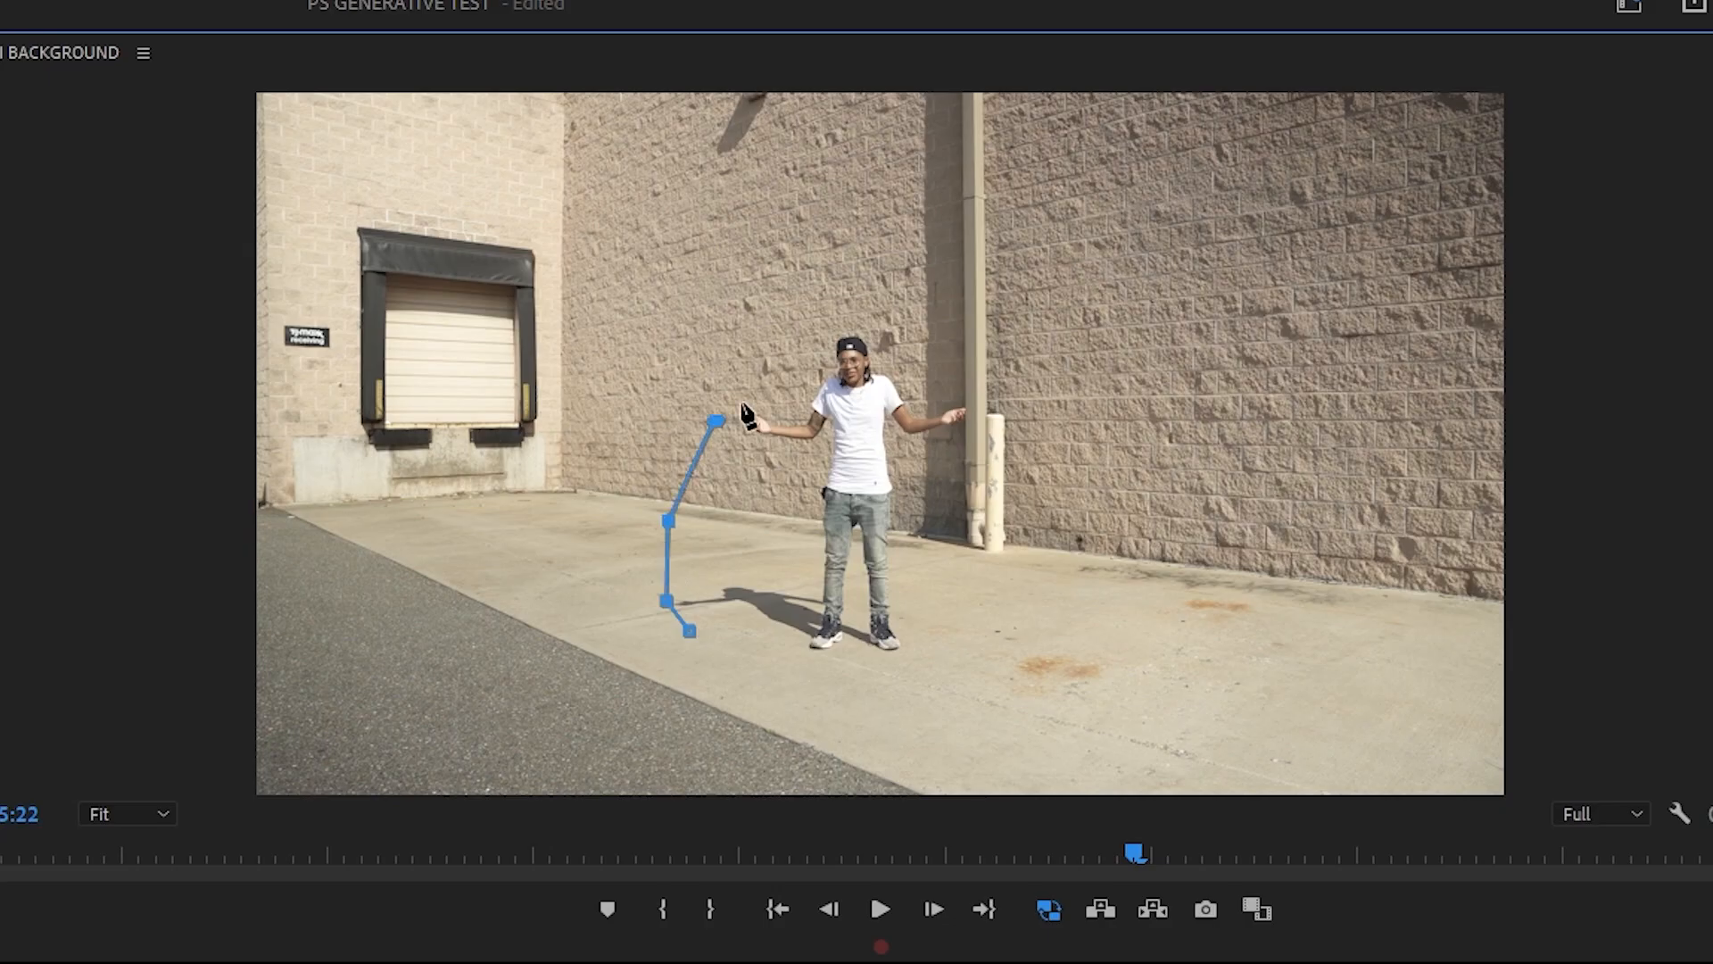
left_click(1047, 285)
left_click(1065, 272)
left_click(1085, 247)
left_click(1126, 239)
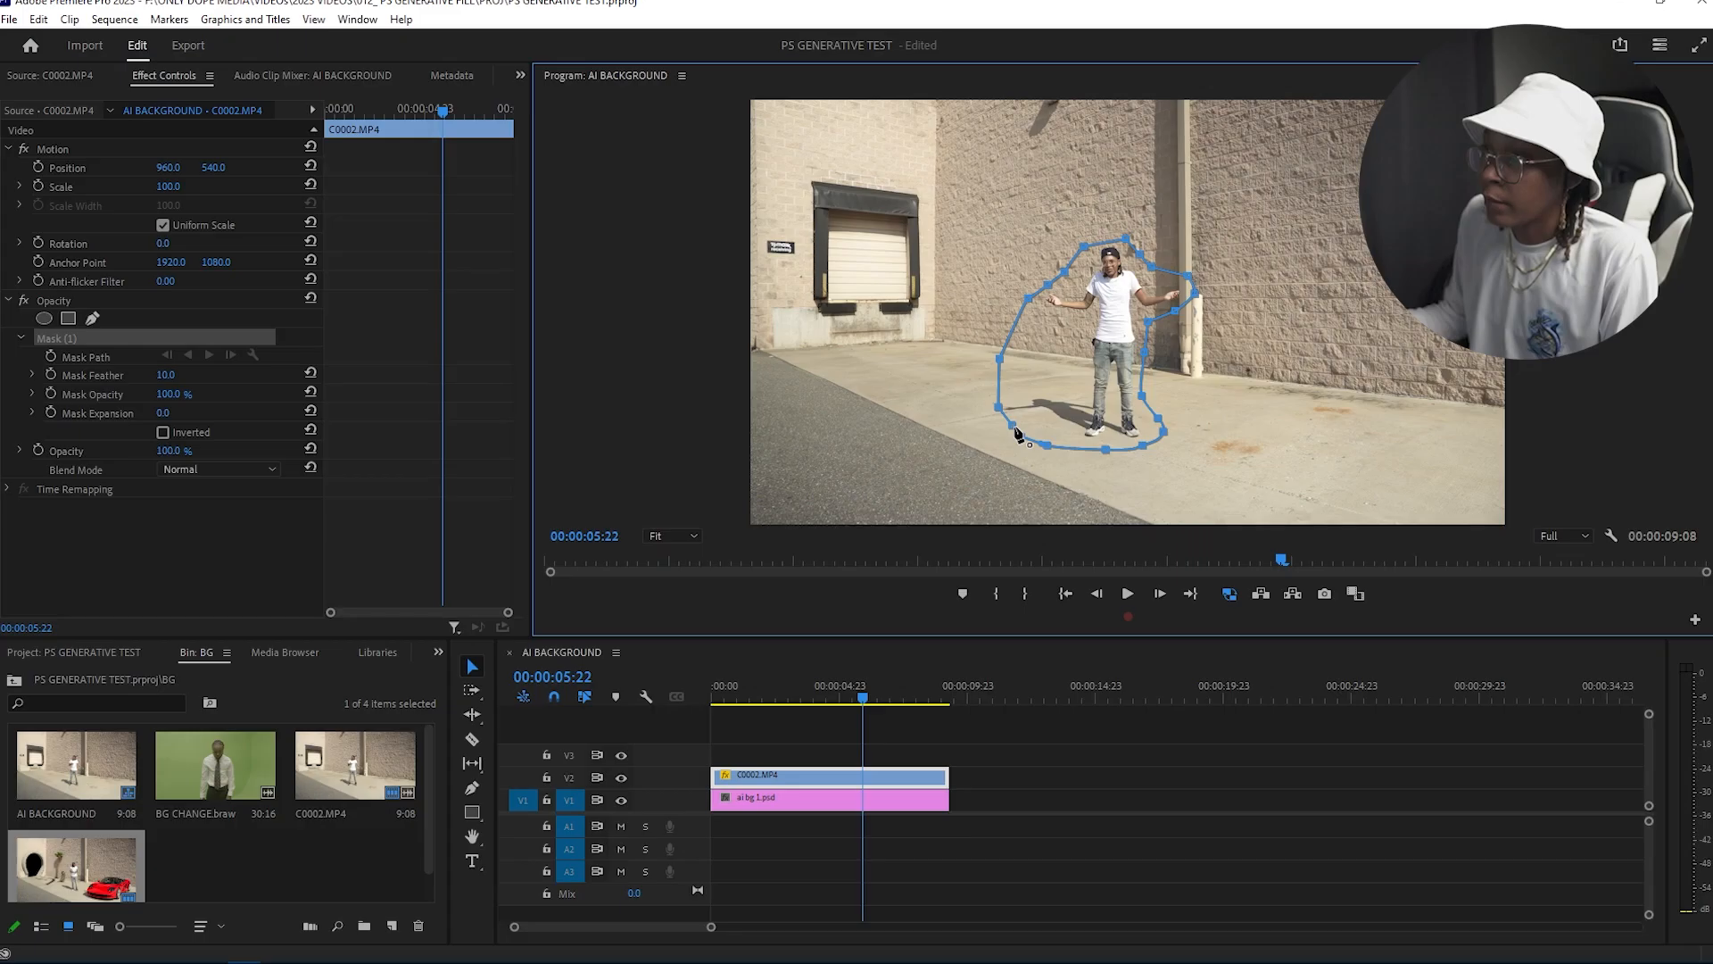
left_click(1018, 434)
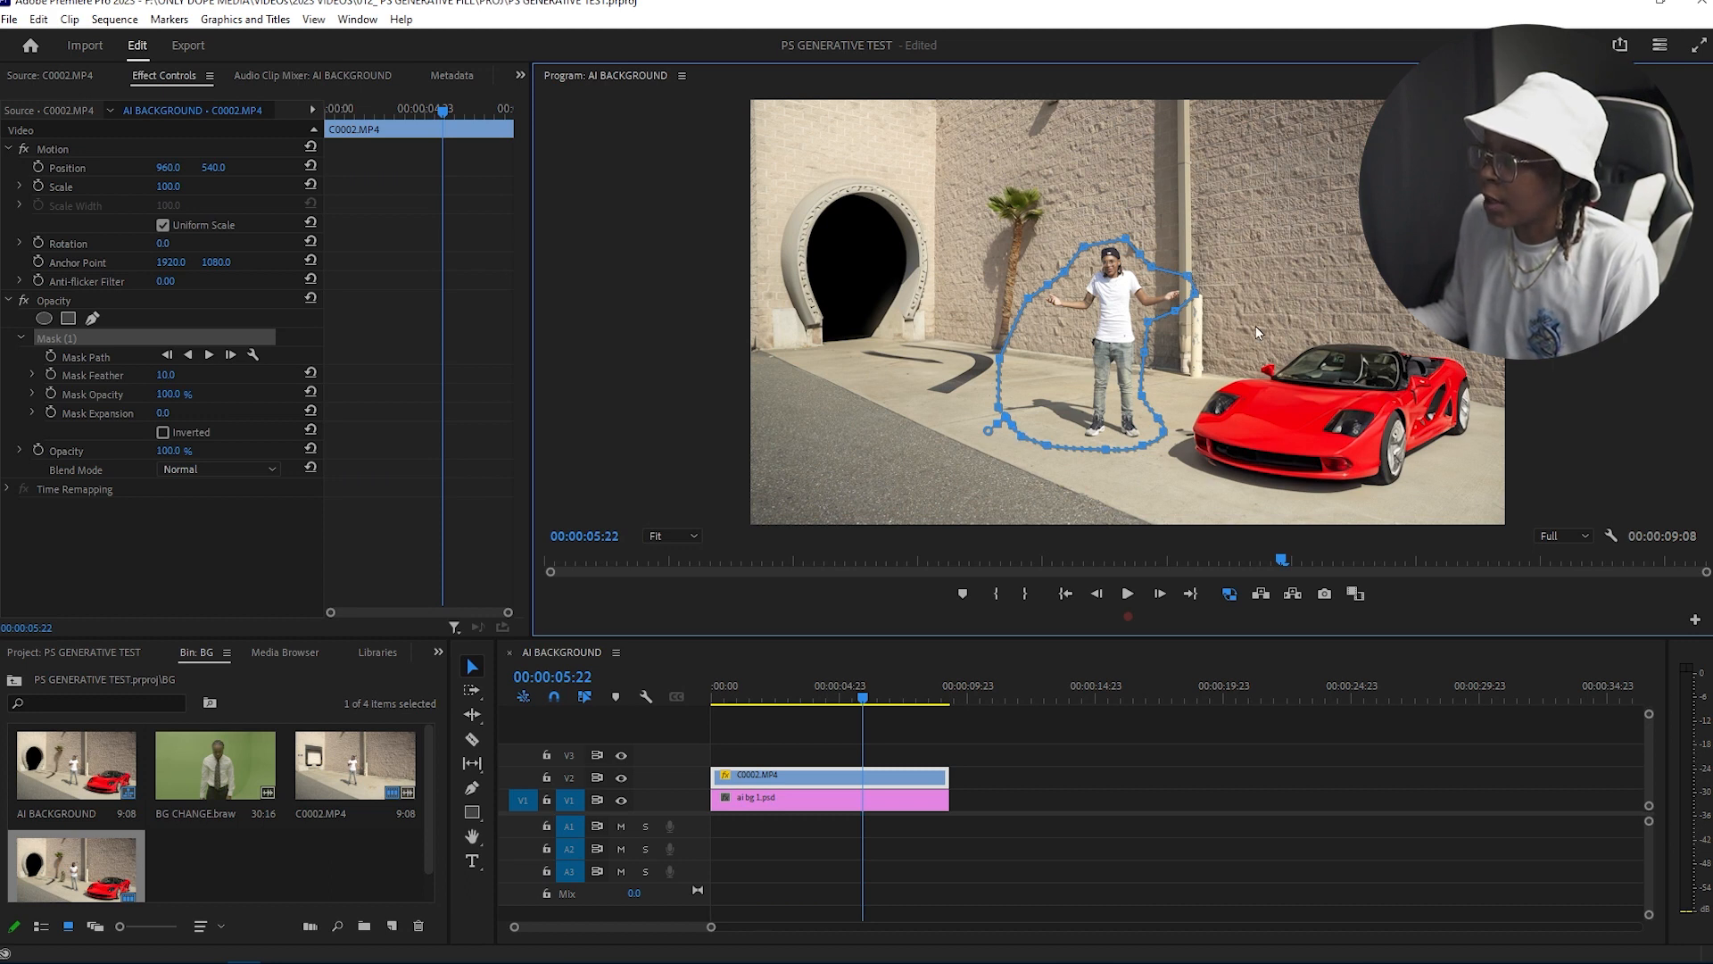
Step: Set the mask feather to 57 and save the project
left_click_drag(172, 375, 214, 375)
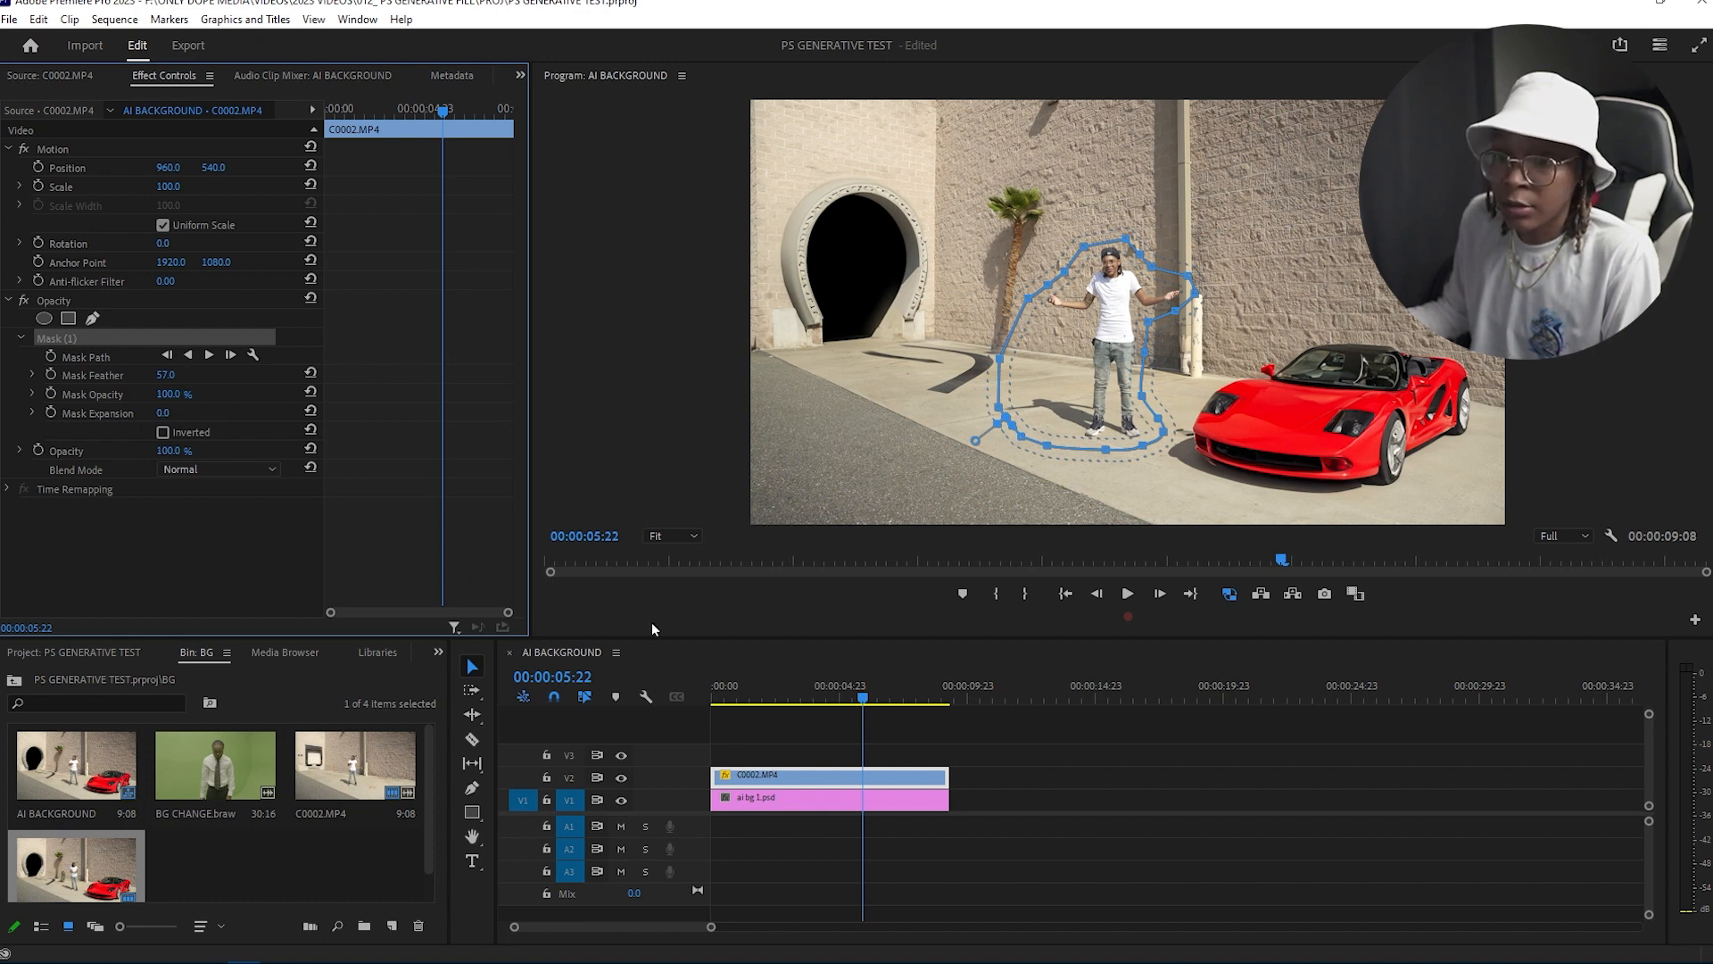
left_click(794, 724)
key("ctrl+s")
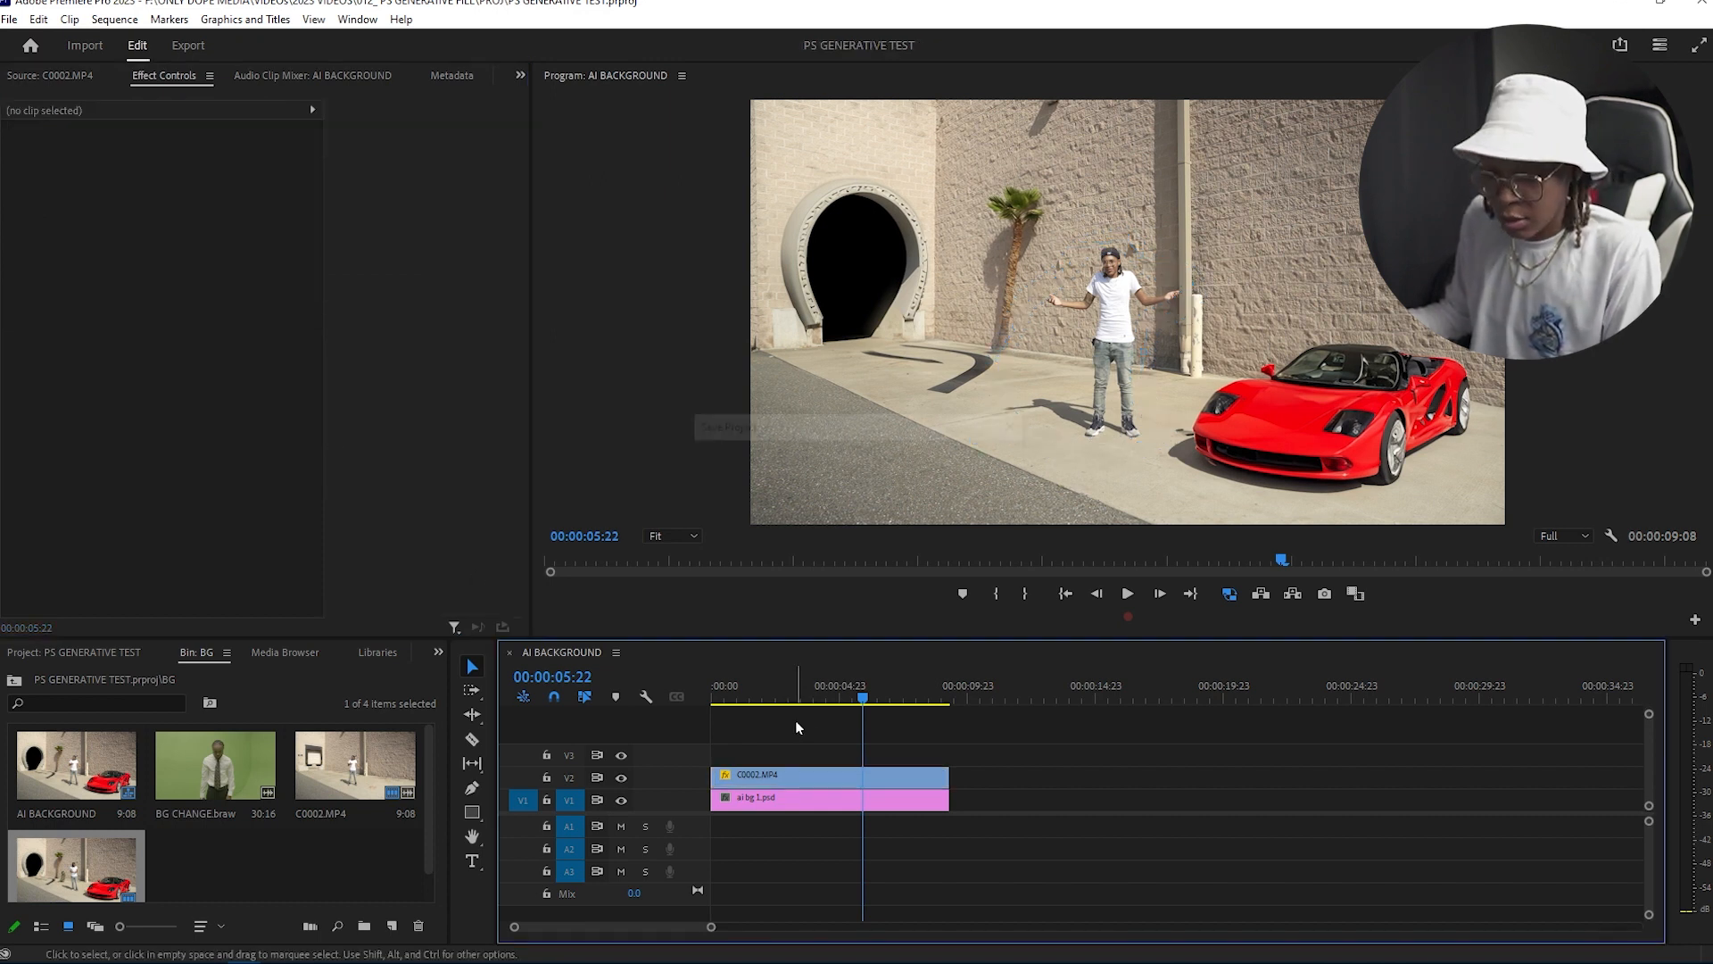
Step: Reselect the C0002.MP4 mask at the clip's start and move a vertex near the dancer's raised arm outward
left_click_drag(753, 695, 677, 697)
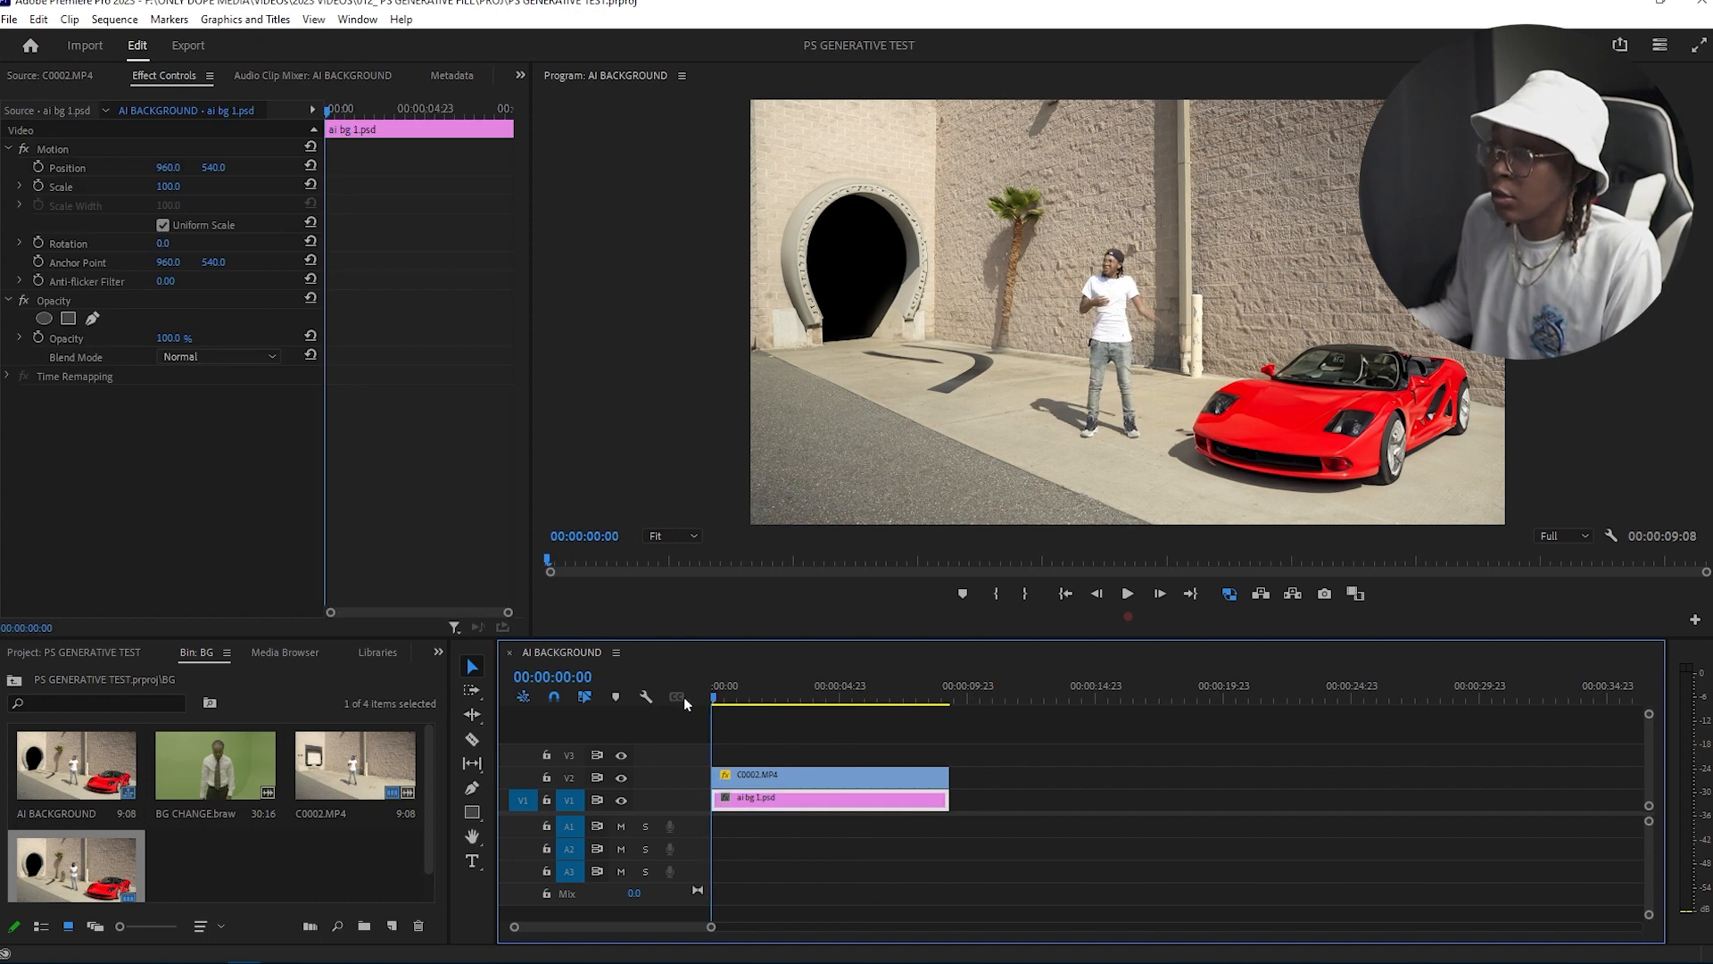
left_click(748, 775)
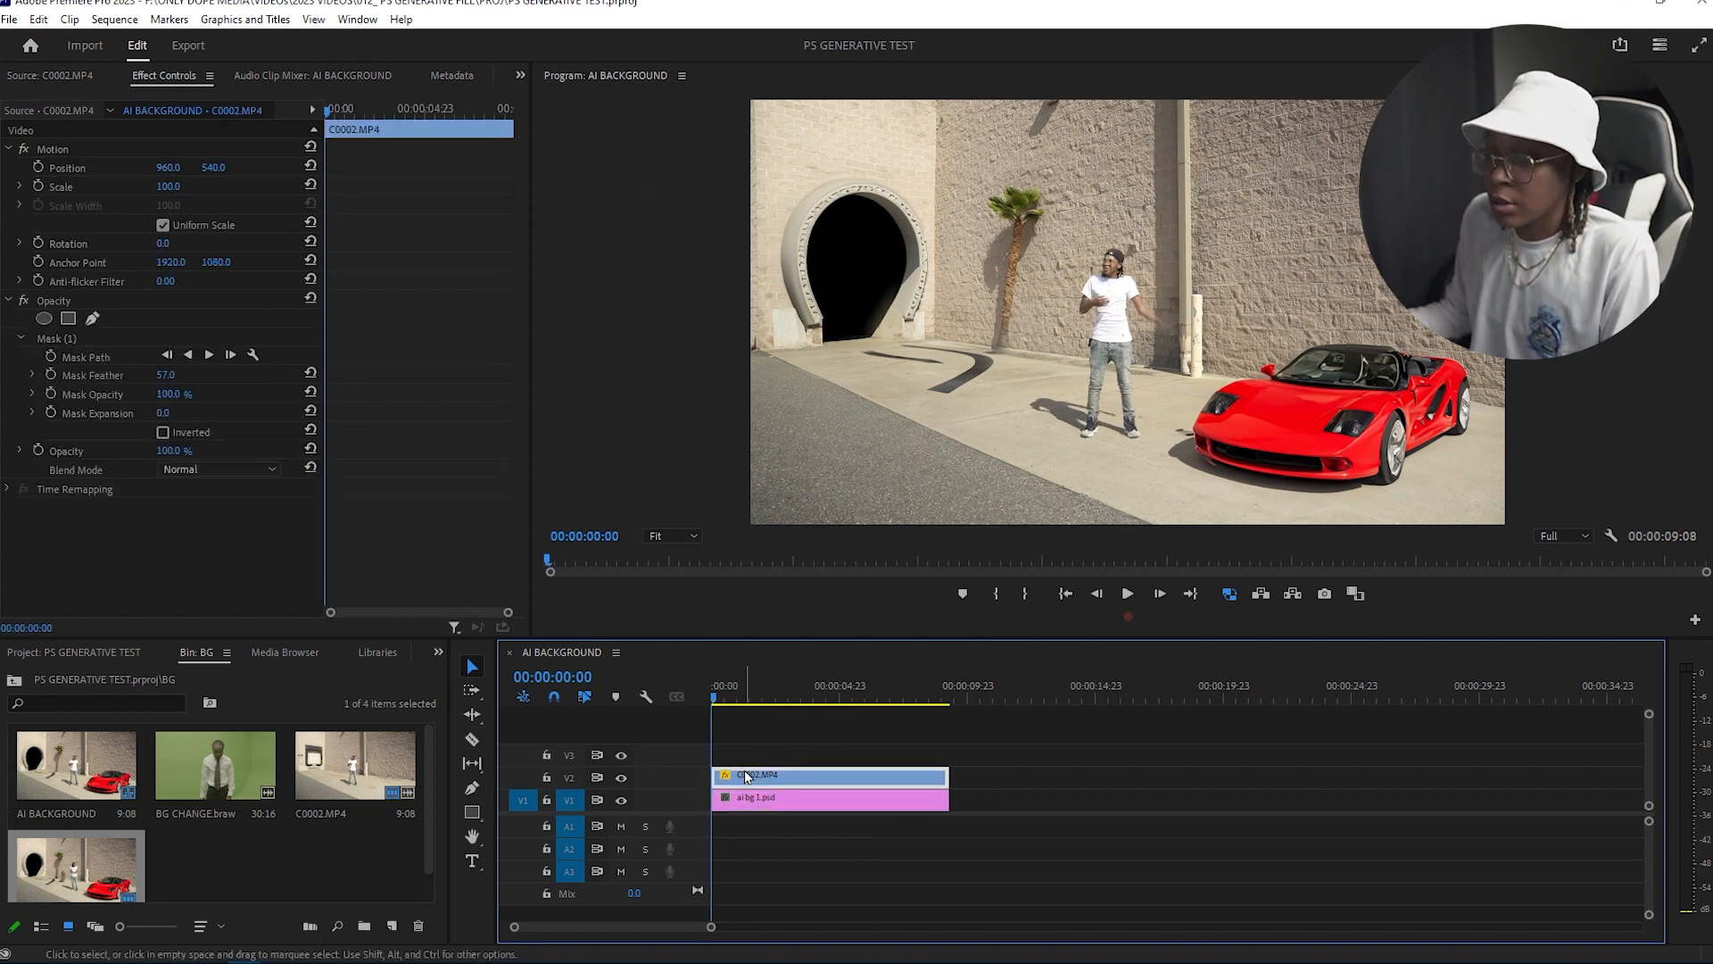
left_click(58, 338)
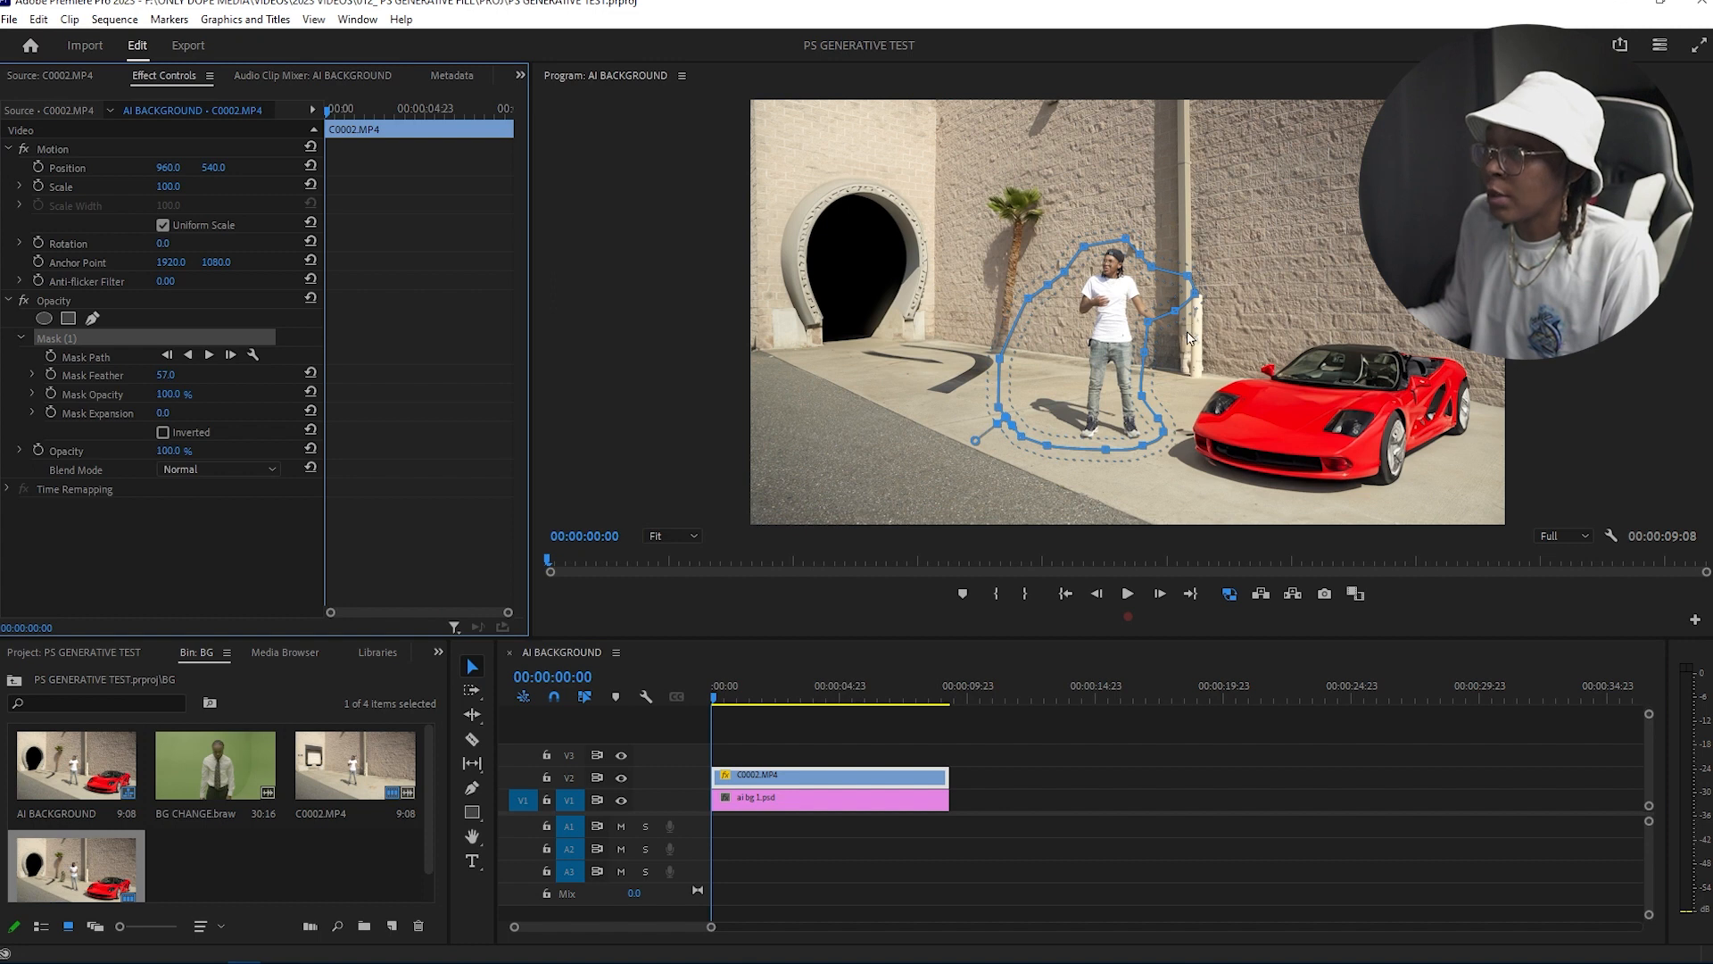
left_click_drag(1148, 330, 1206, 314)
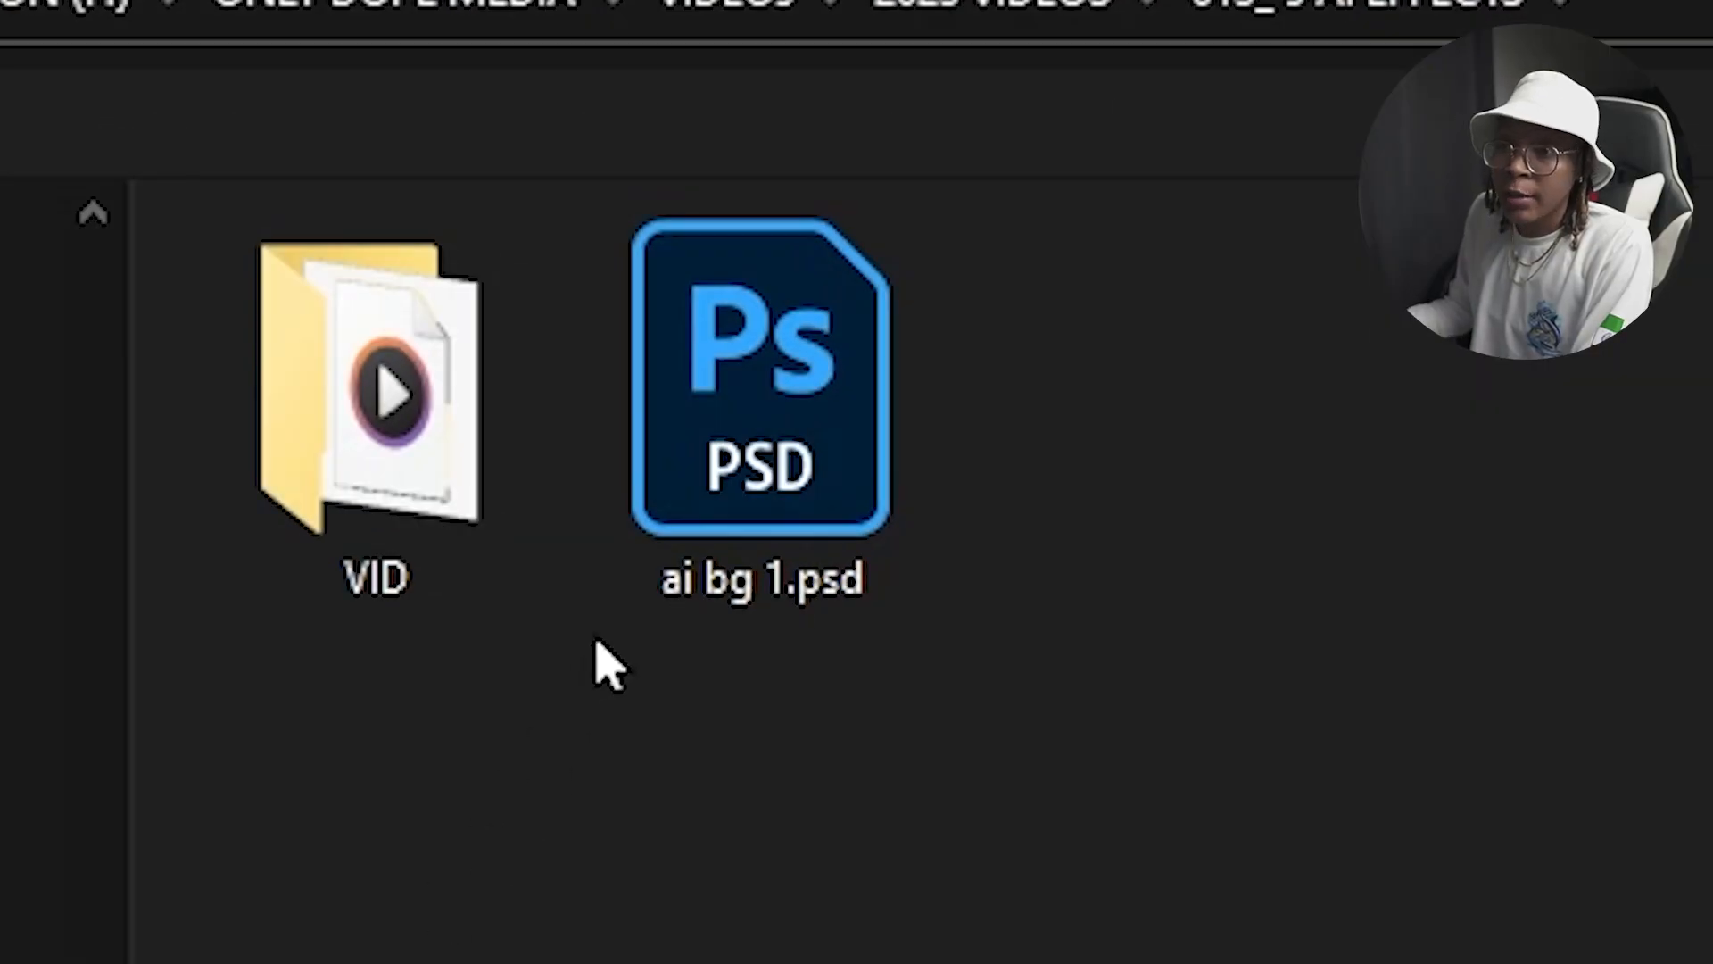
Step: Import ai bg 1.psd again, this time as a Sequence of its separate layers
left_click(719, 527)
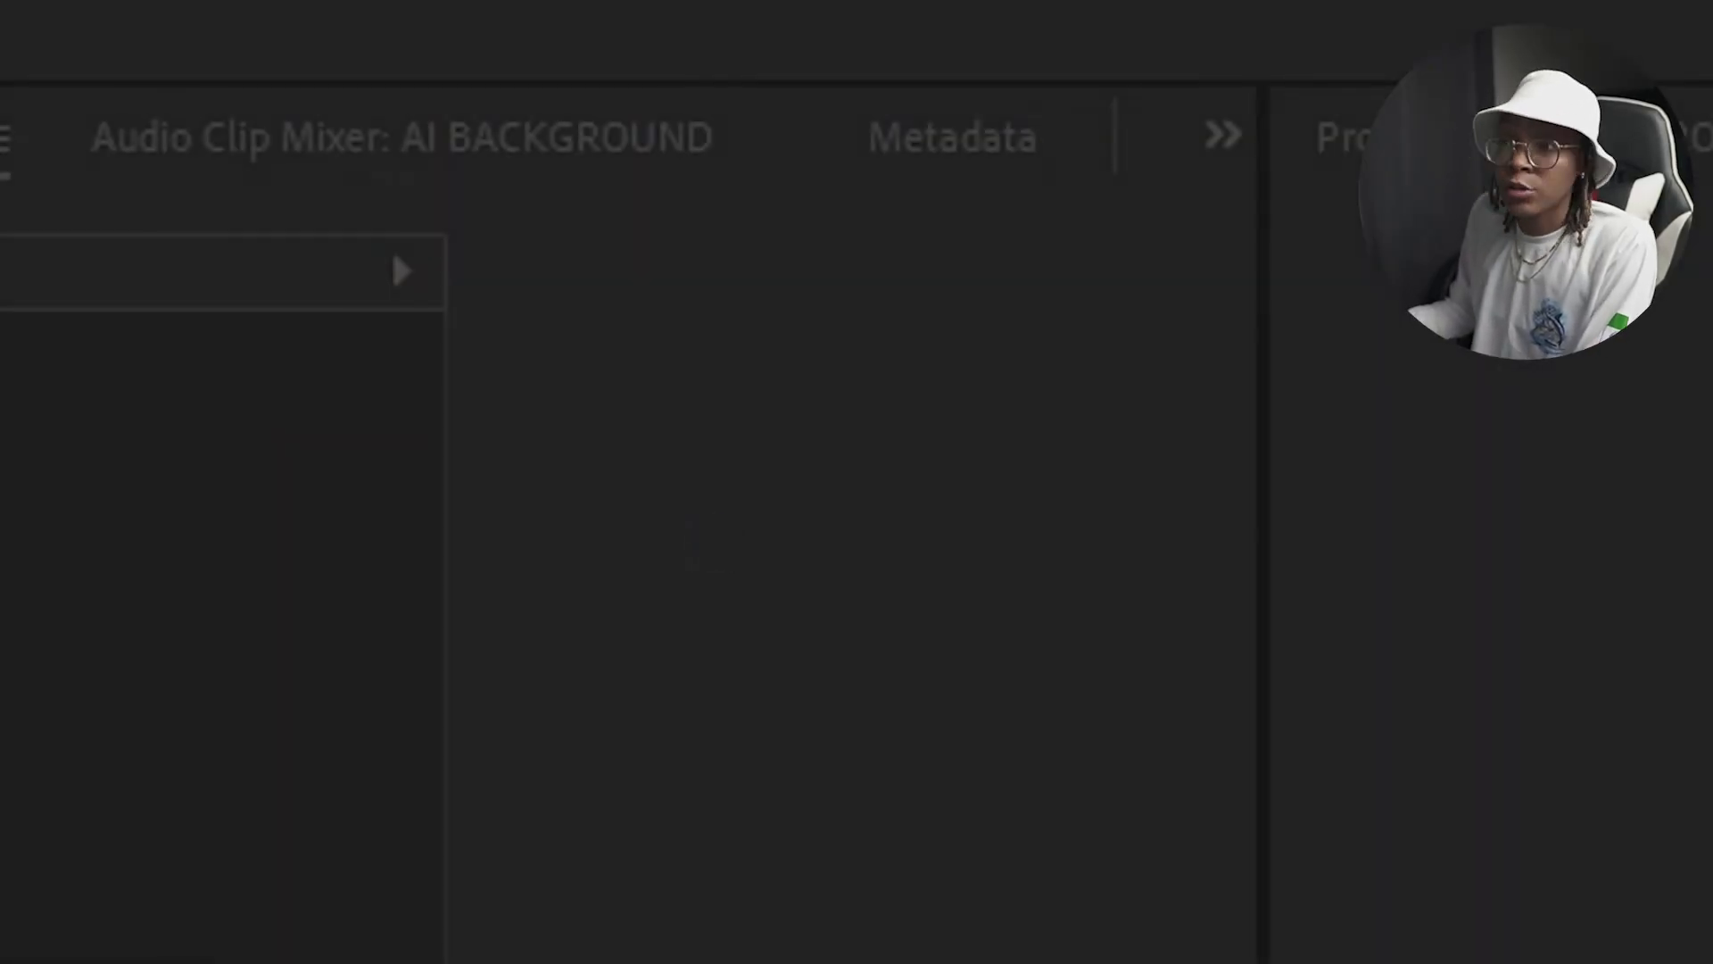
left_click(858, 319)
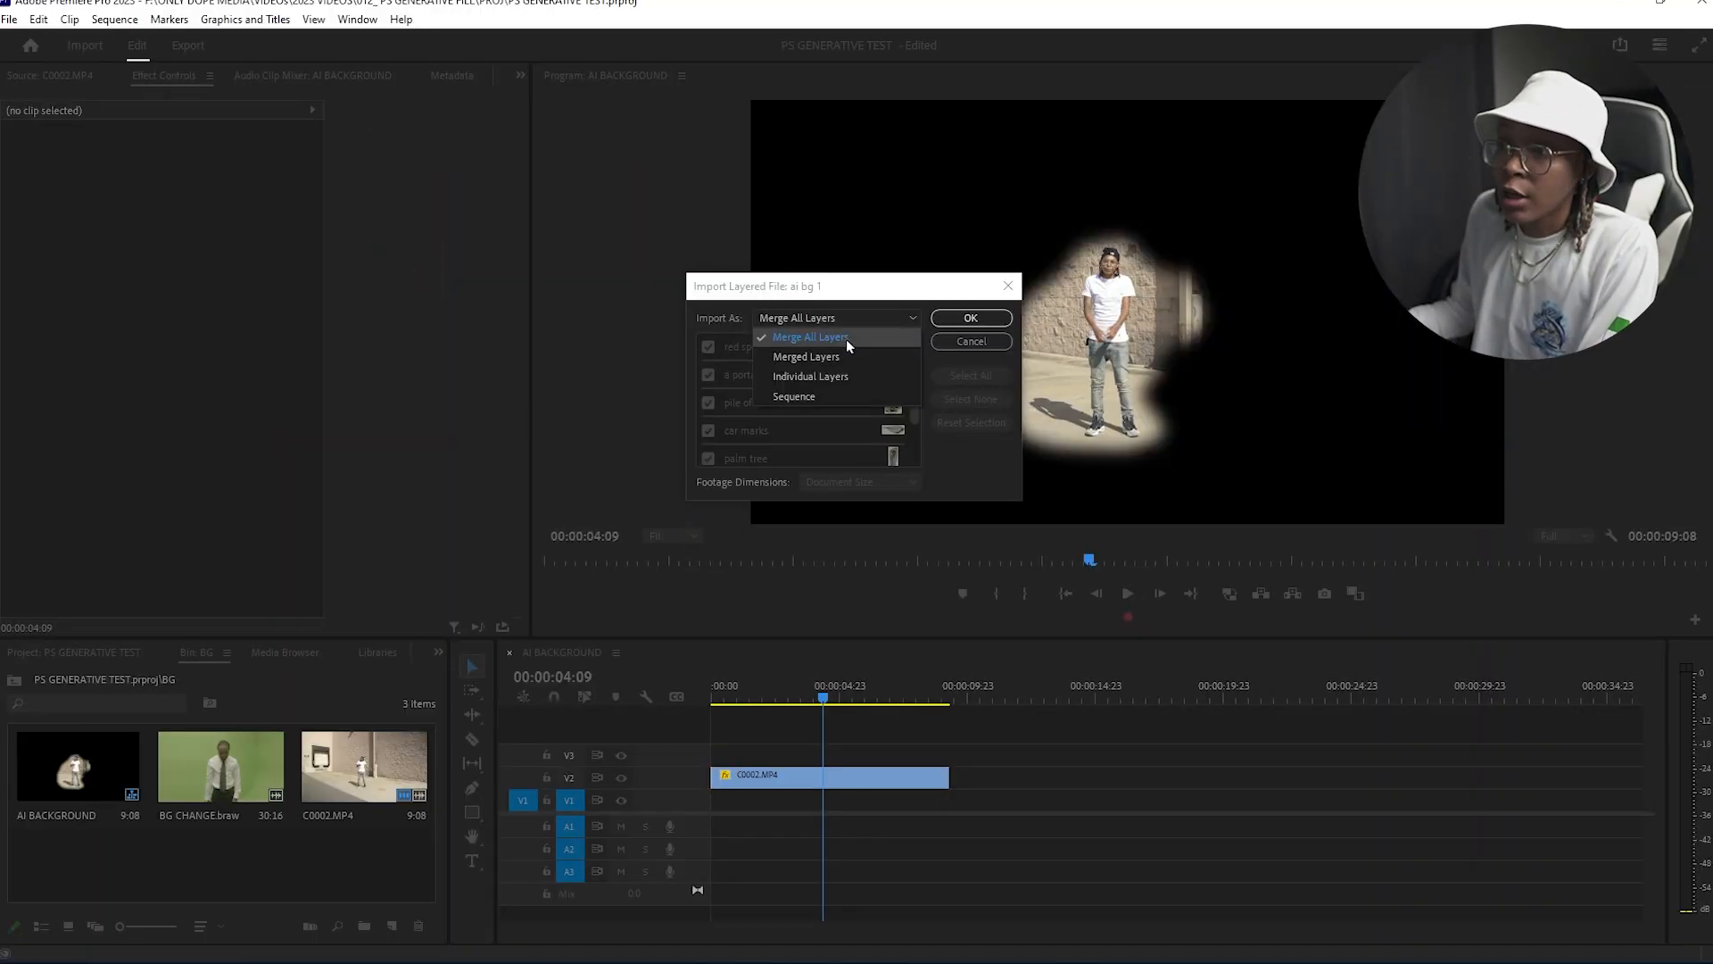
left_click(800, 397)
left_click(950, 318)
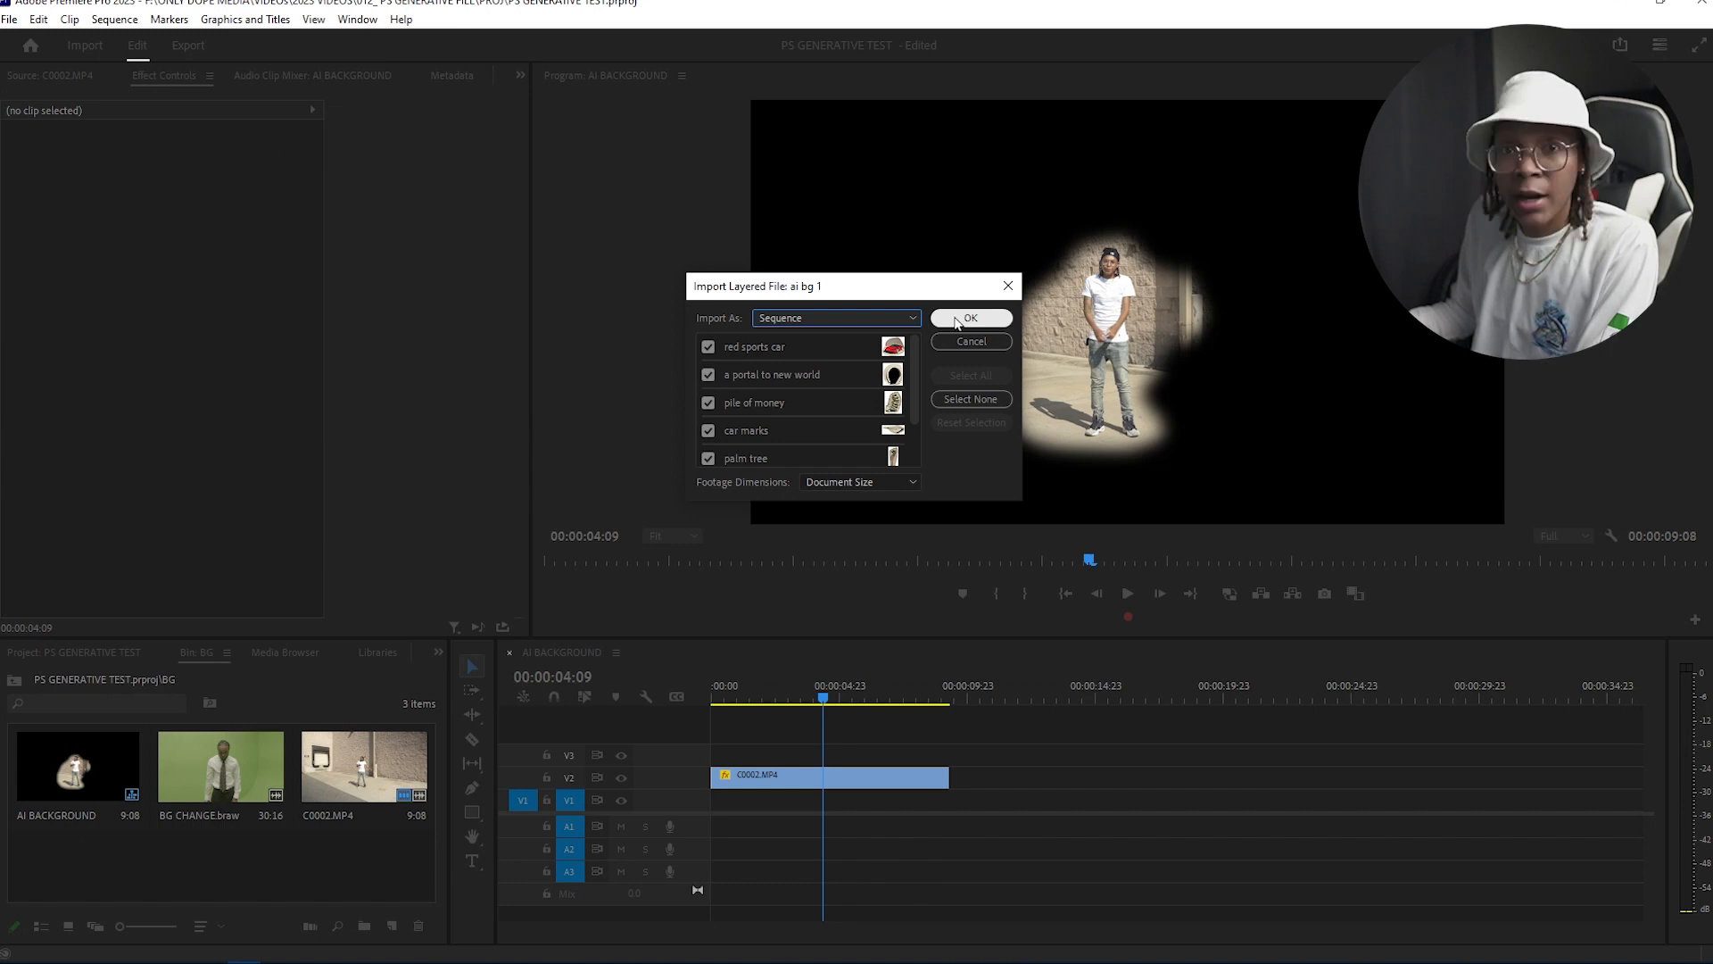
Step: Place the ai bg 1 sequence on track V3 above the C0002.MP4 clip
left_click(245, 828)
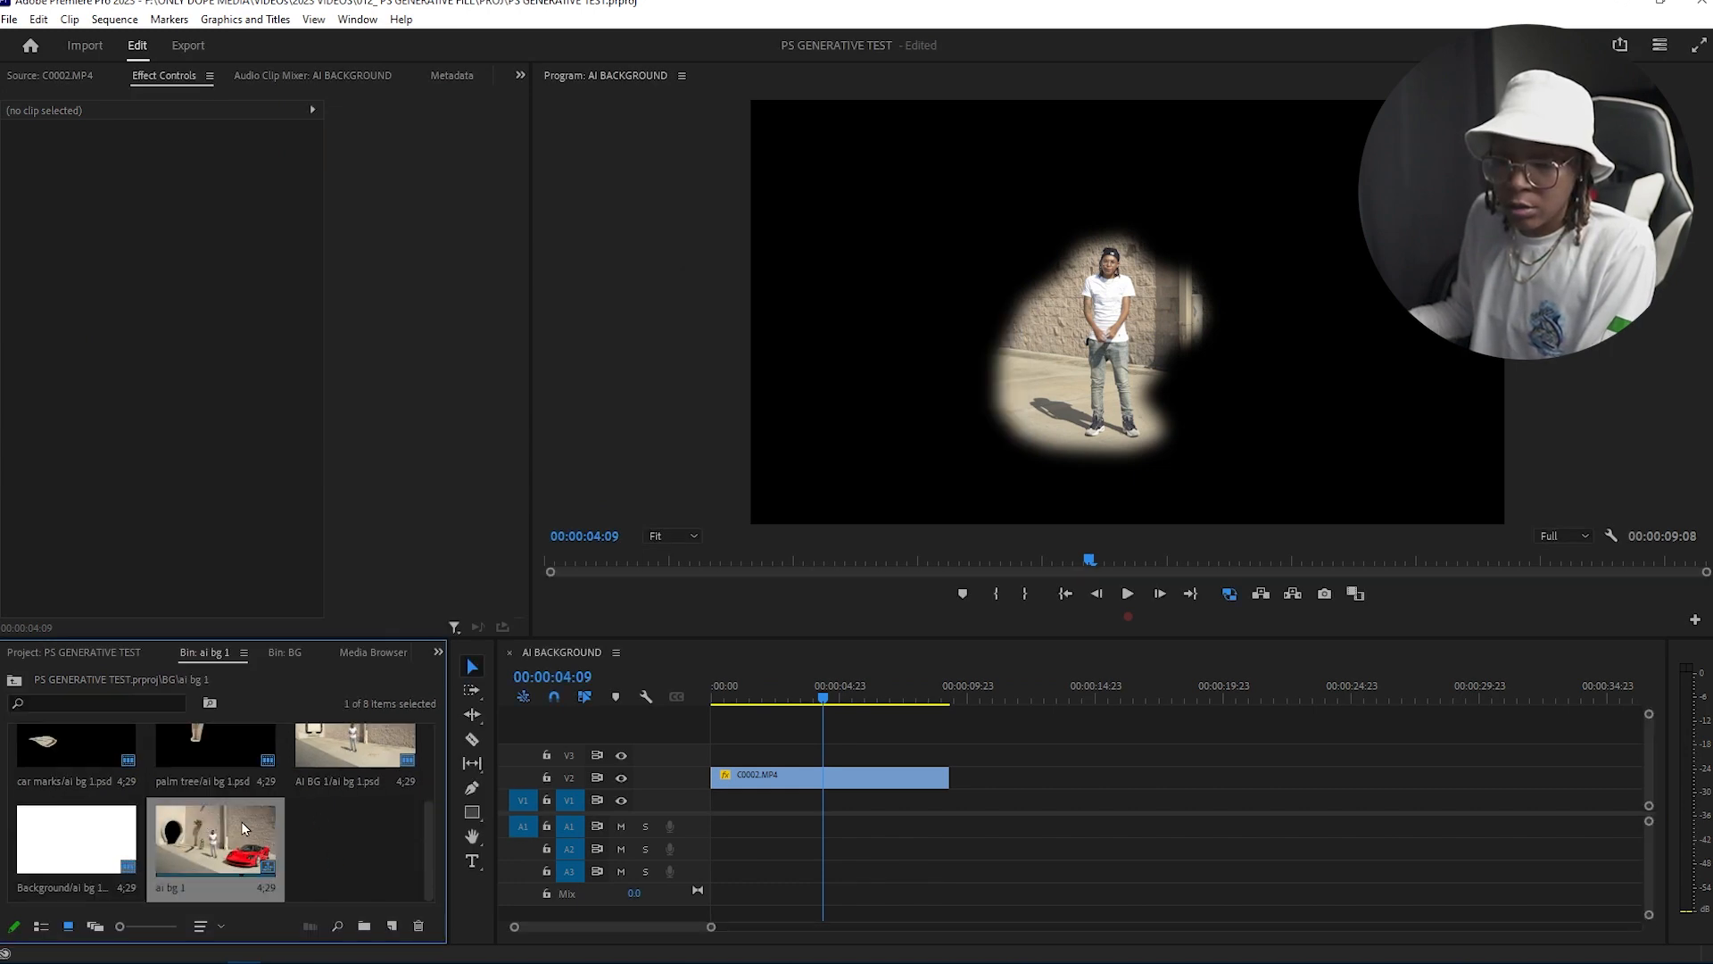
left_click_drag(221, 832, 725, 754)
left_click_drag(838, 776, 712, 778)
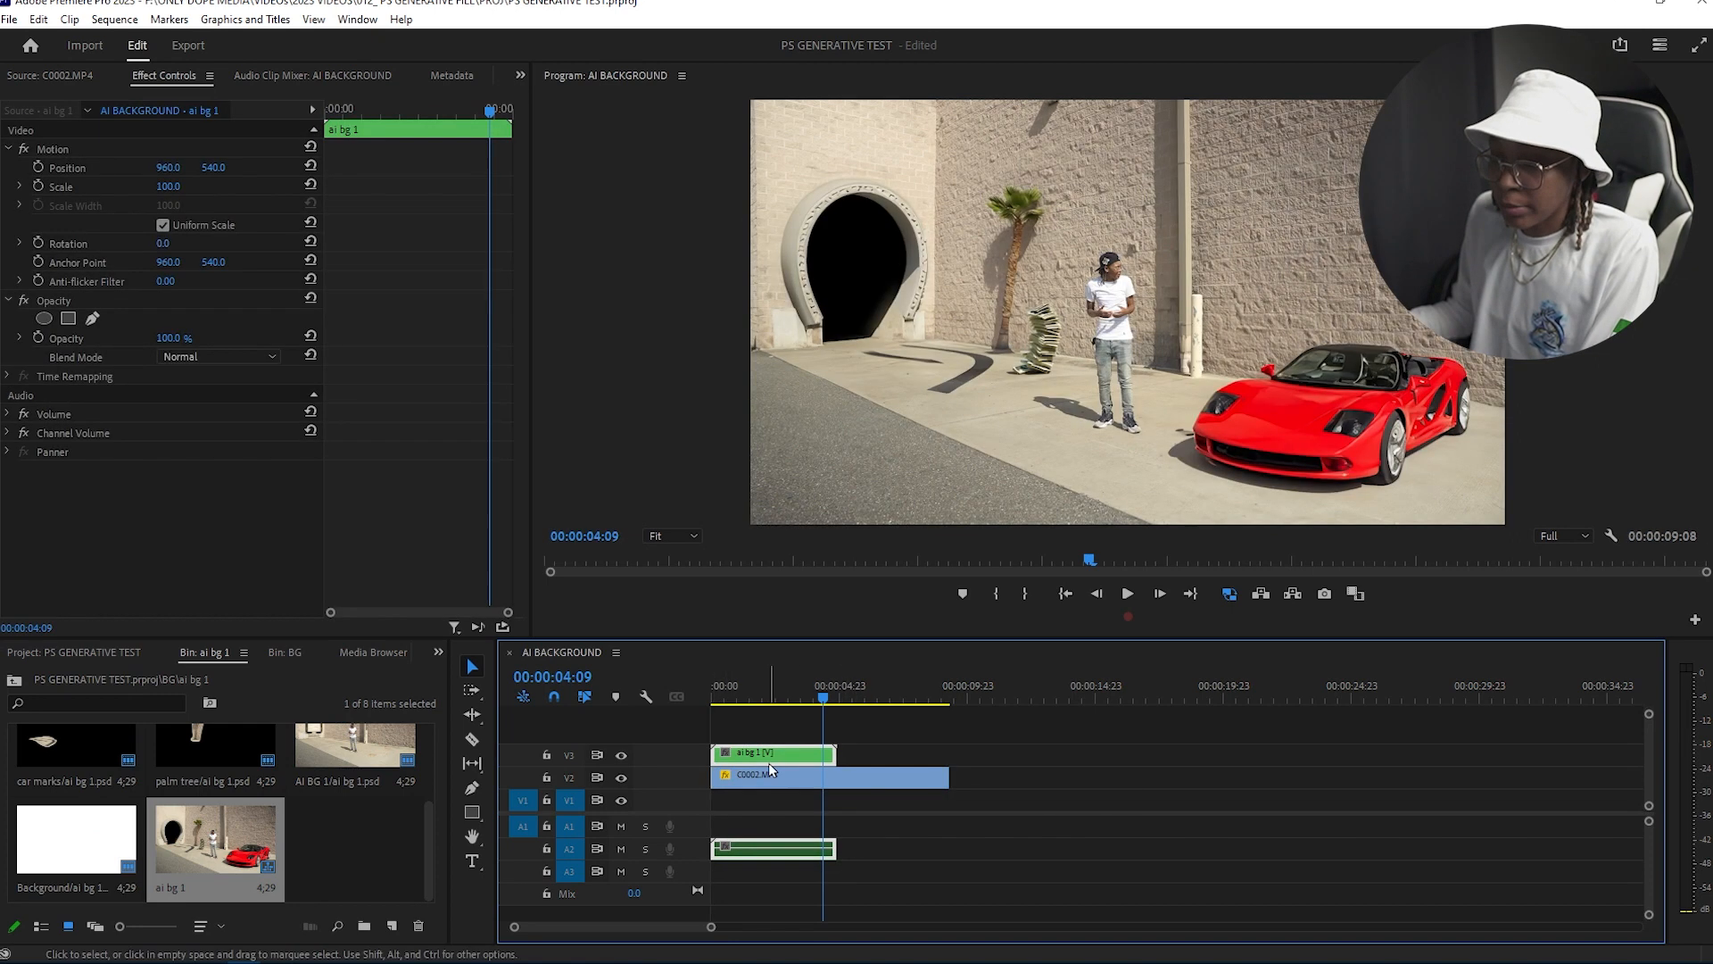
Step: Unlink the ai bg 1 sequence's audio and delete the audio clip
right_click(765, 854)
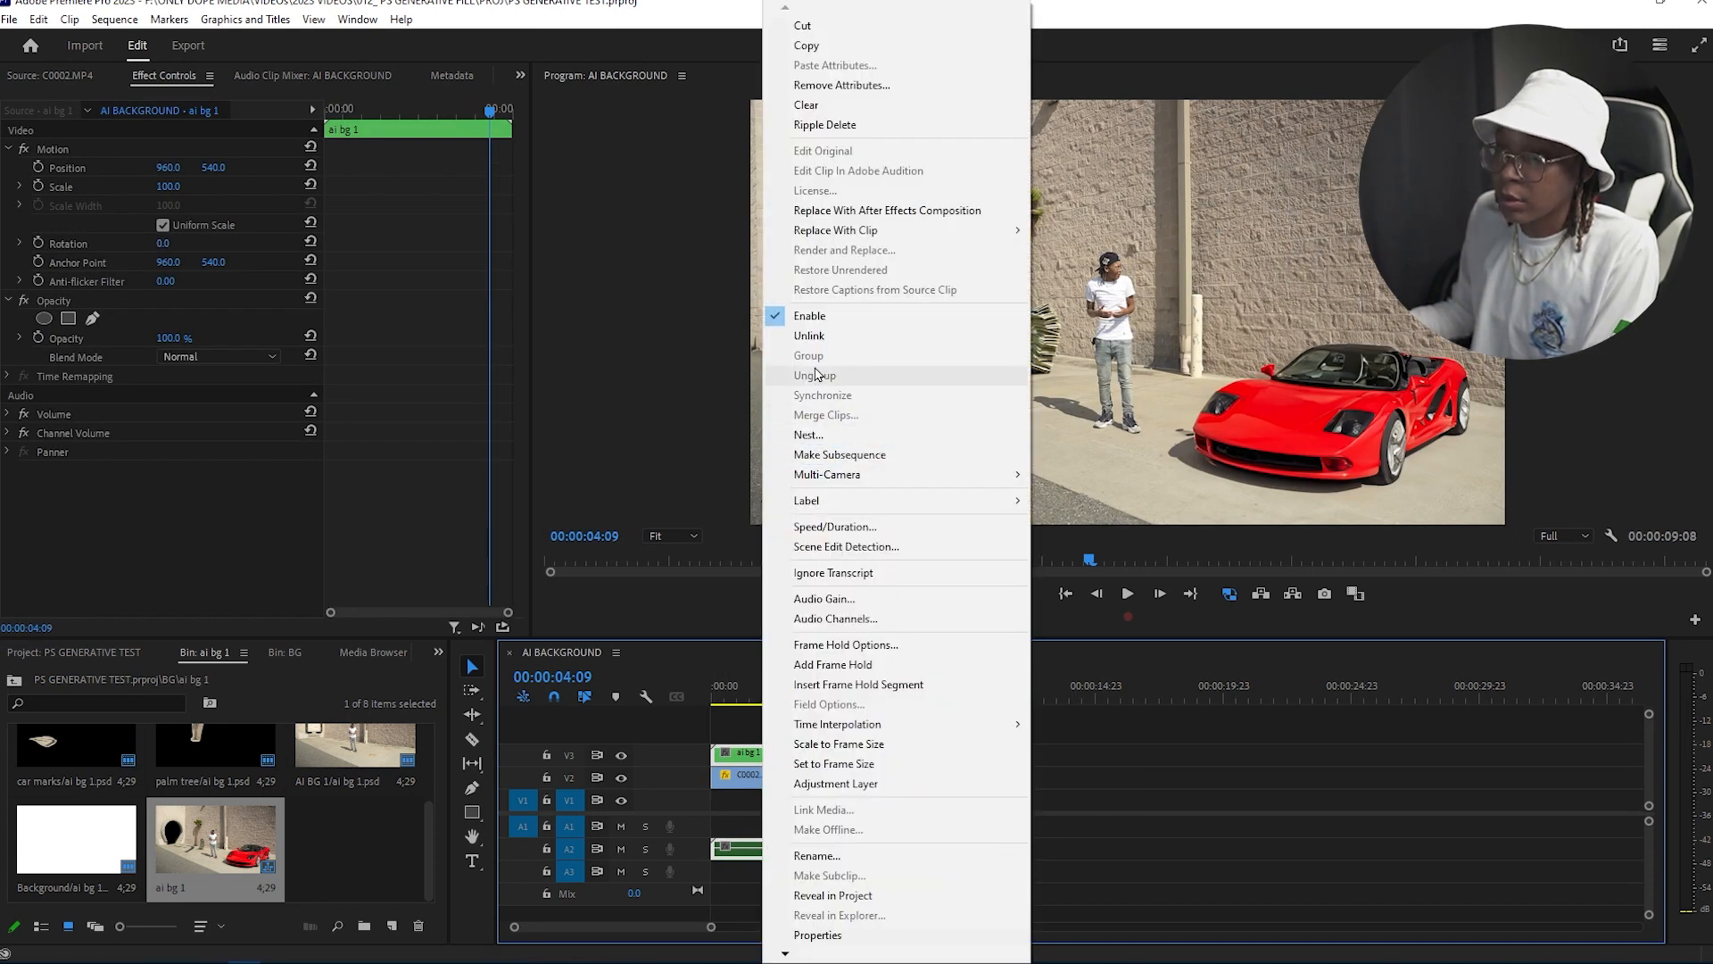
left_click(809, 336)
left_click(792, 854)
key("Delete")
Step: Open the ai bg 1 nested sequence and stagger its layer clips' start times
left_click(803, 756)
double_click(803, 757)
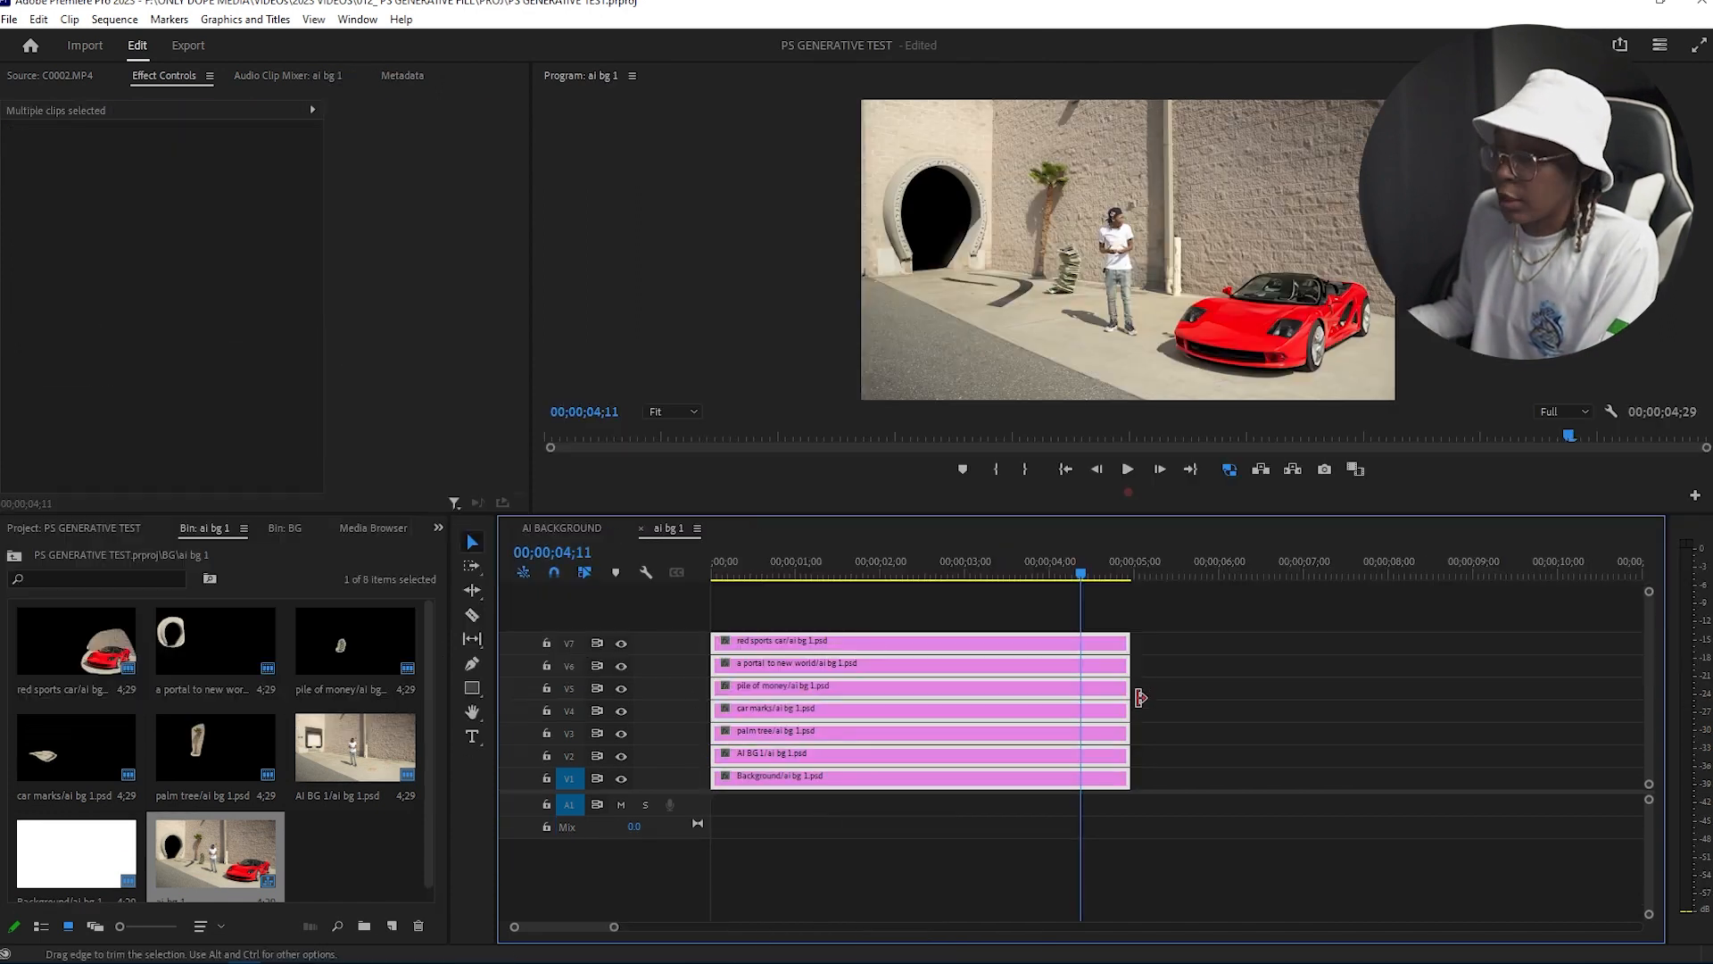
left_click_drag(1129, 693, 1560, 643)
left_click_drag(740, 570, 698, 574)
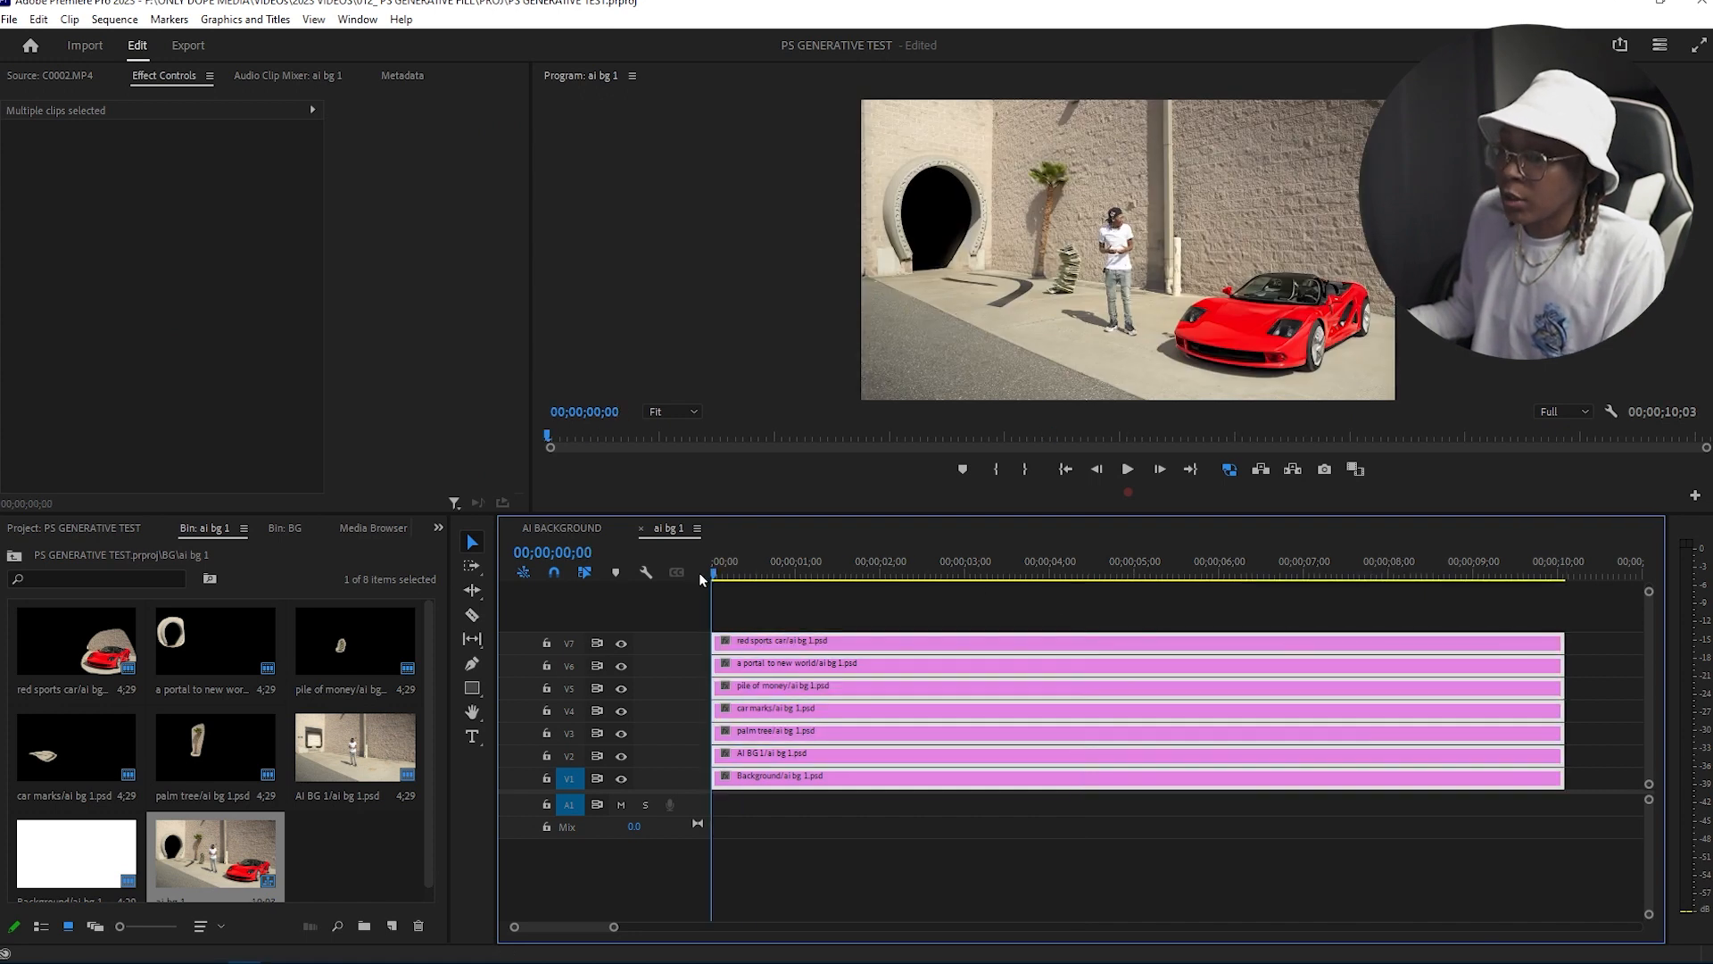
key("=")
left_click(777, 593)
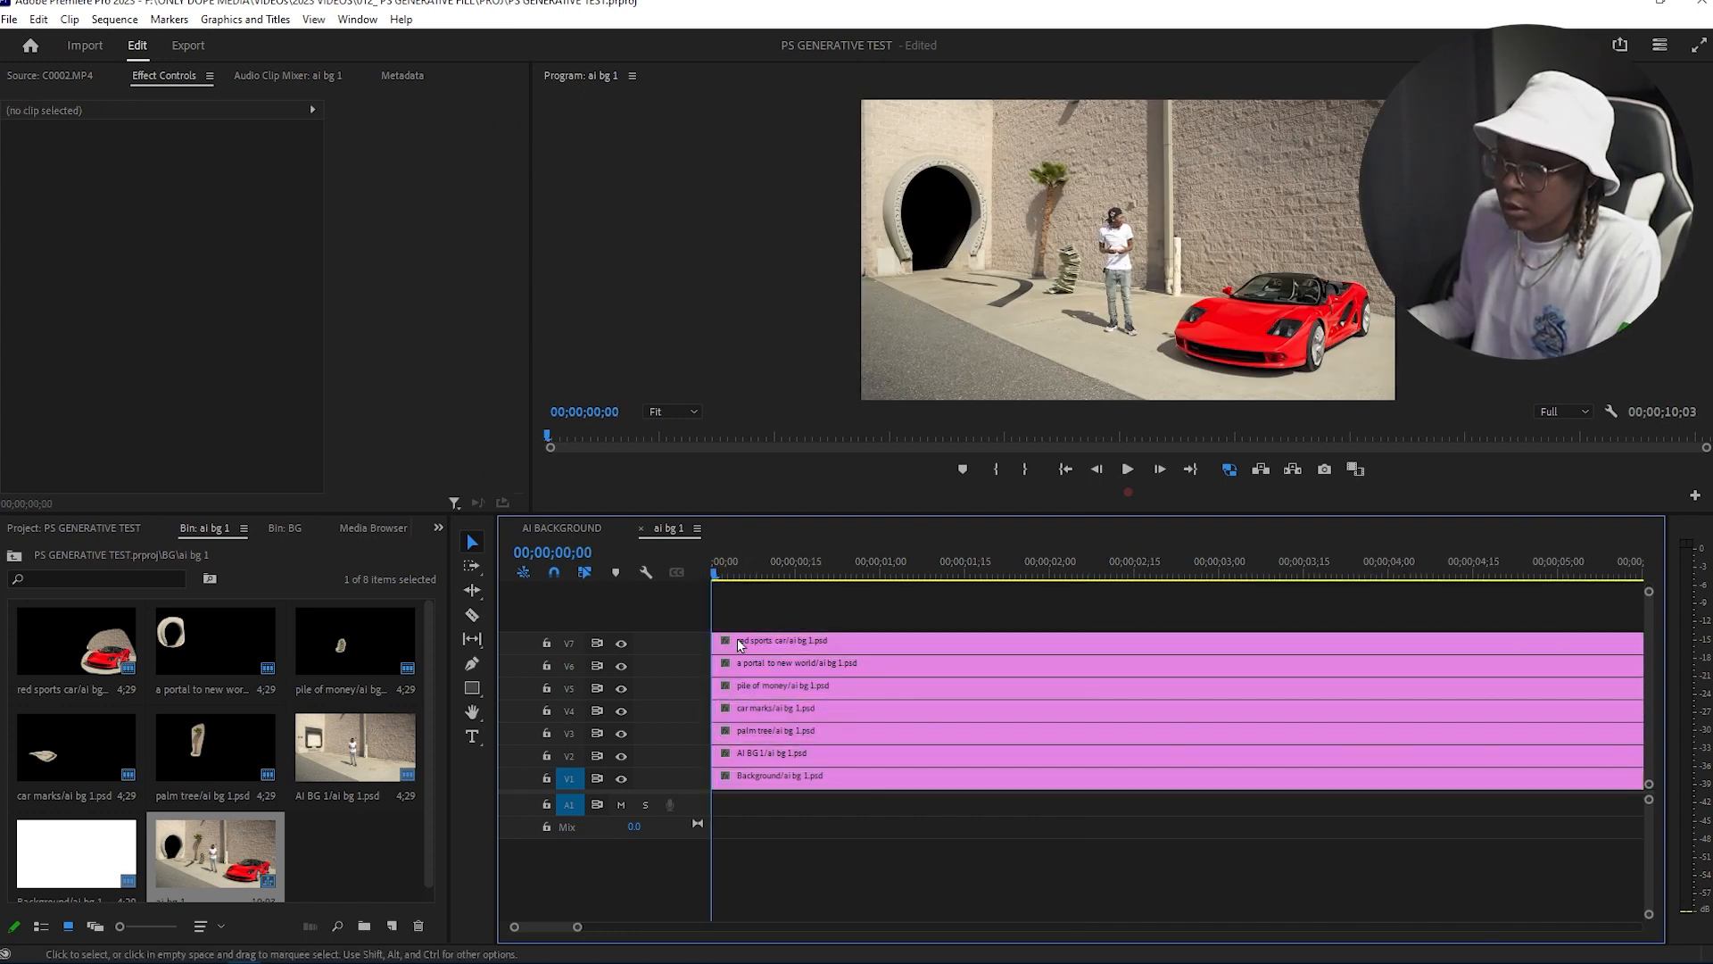
left_click(750, 776)
left_click_drag(718, 571, 1026, 574)
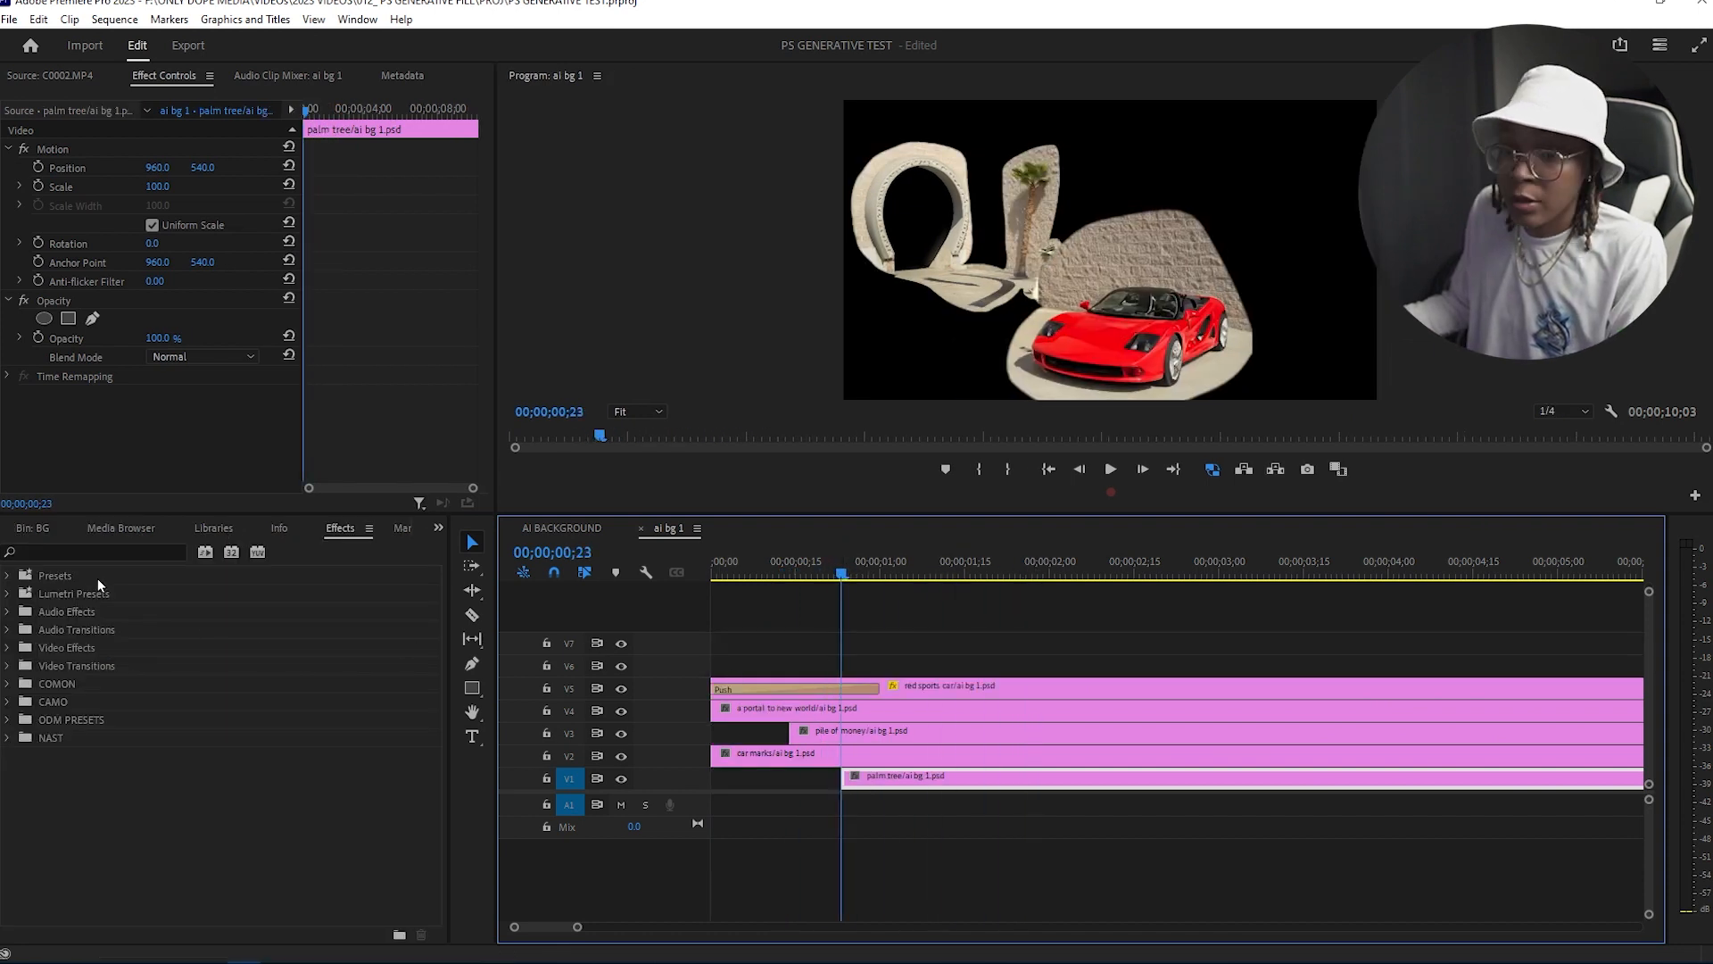
Step: Search the effects for push and apply a Push transition to the start of the red sports car clip
left_click(89, 551)
type("push")
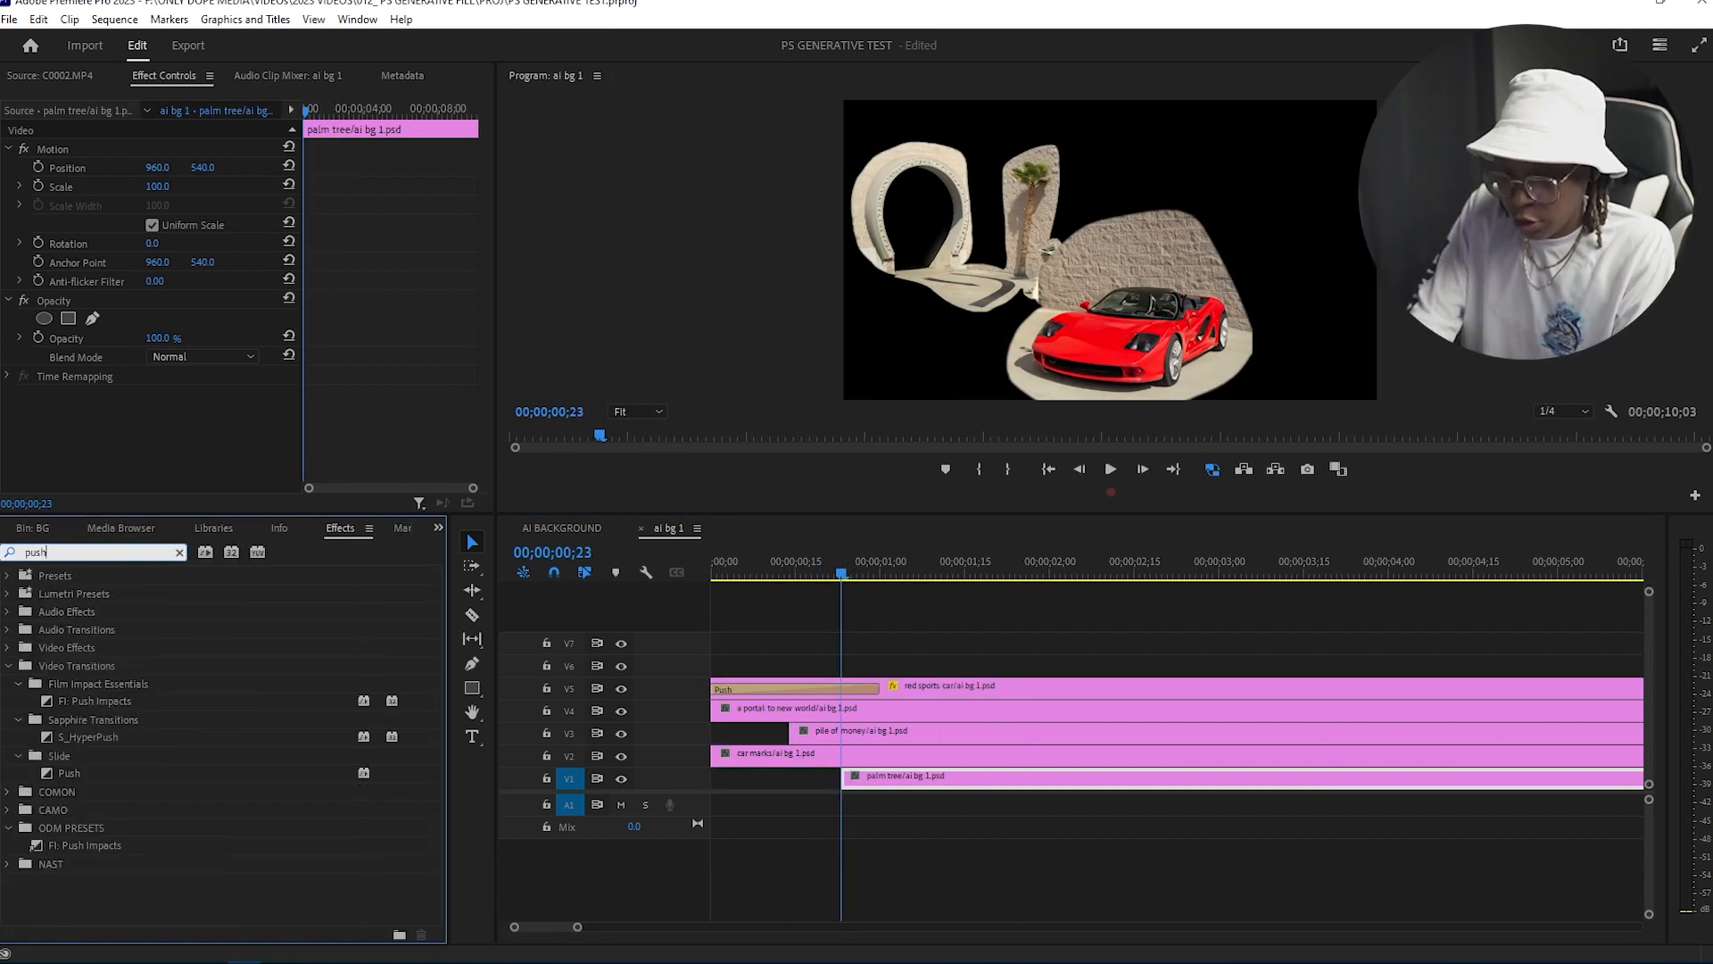
left_click_drag(158, 709, 756, 694)
Step: Apply the default Cross Dissolve transition to the start of the portal clip
left_click_drag(828, 579, 783, 649)
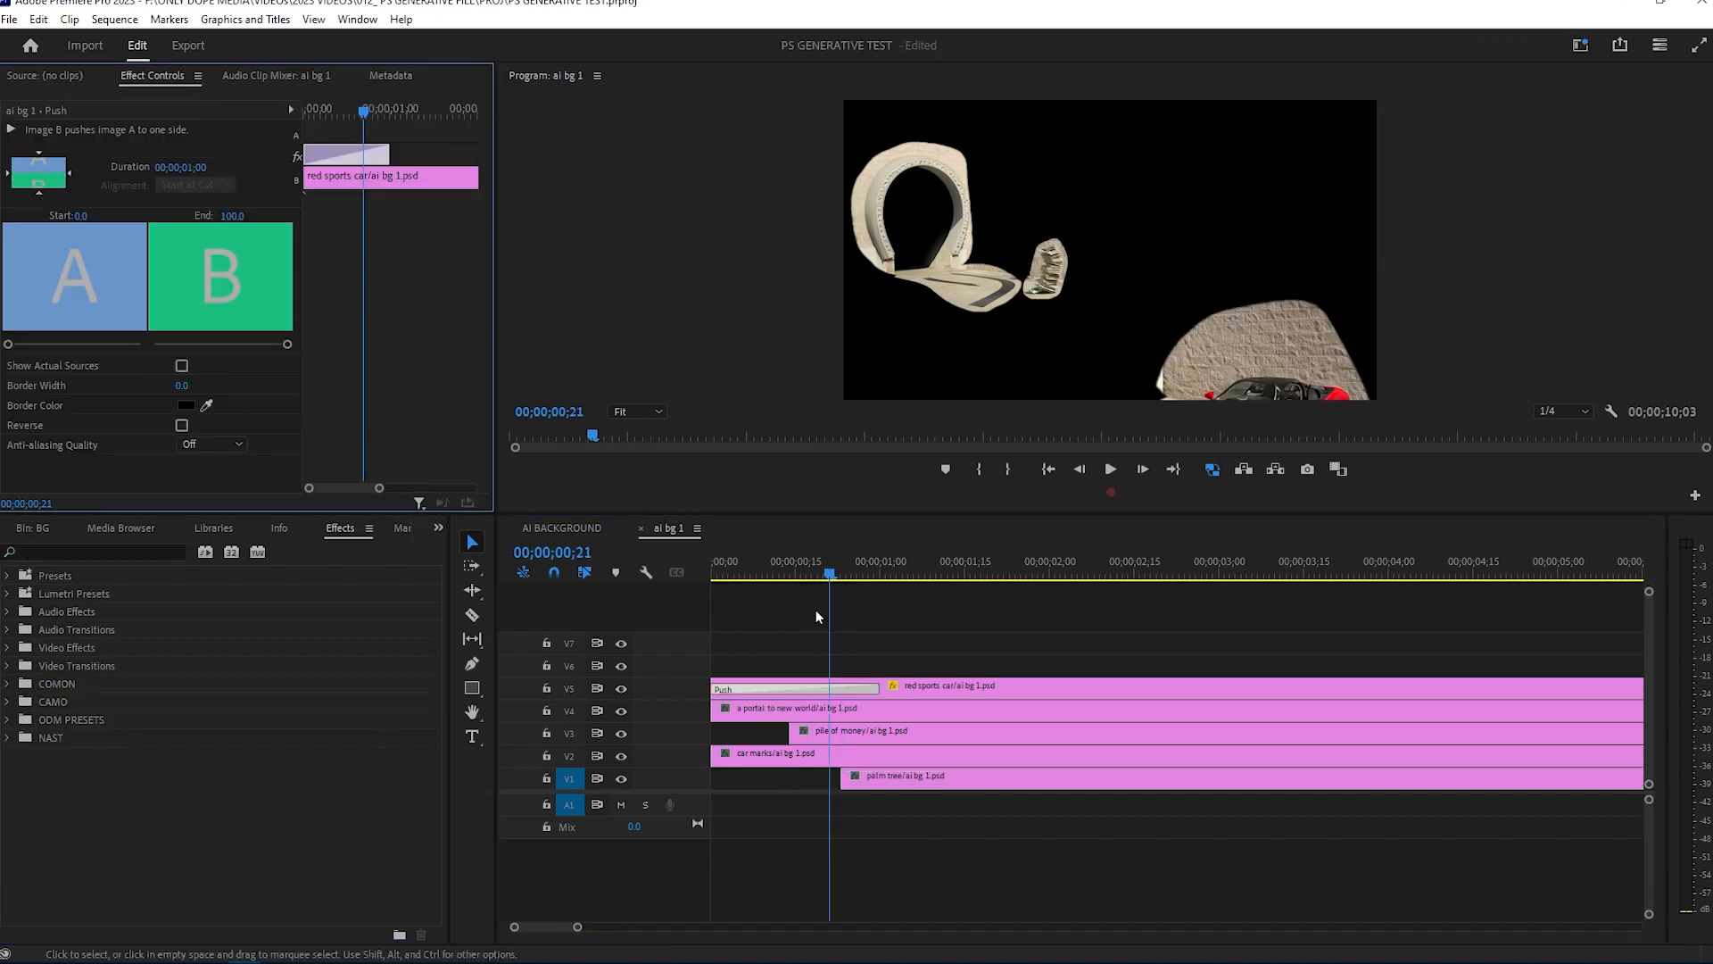
left_click(858, 779)
left_click_drag(829, 576, 790, 580)
right_click(713, 712)
left_click(774, 829)
Step: Apply the Slide Push transition to the start of the pile of money clip
left_click(834, 731)
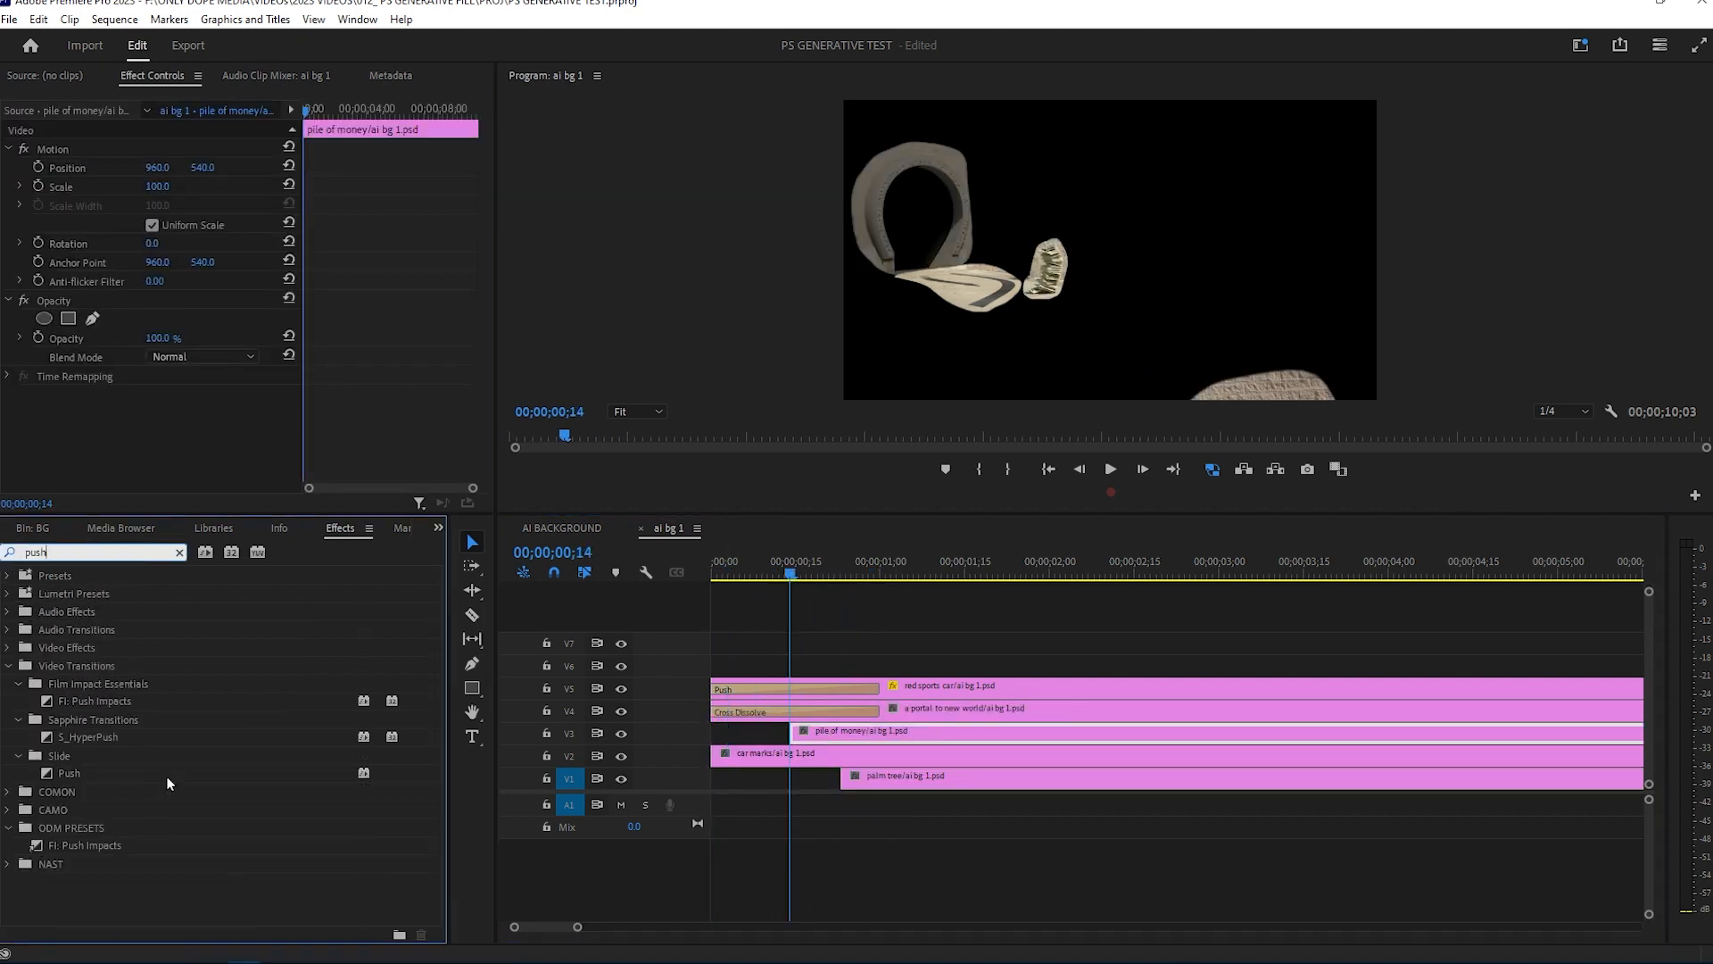
left_click_drag(69, 772, 794, 733)
left_click(736, 580)
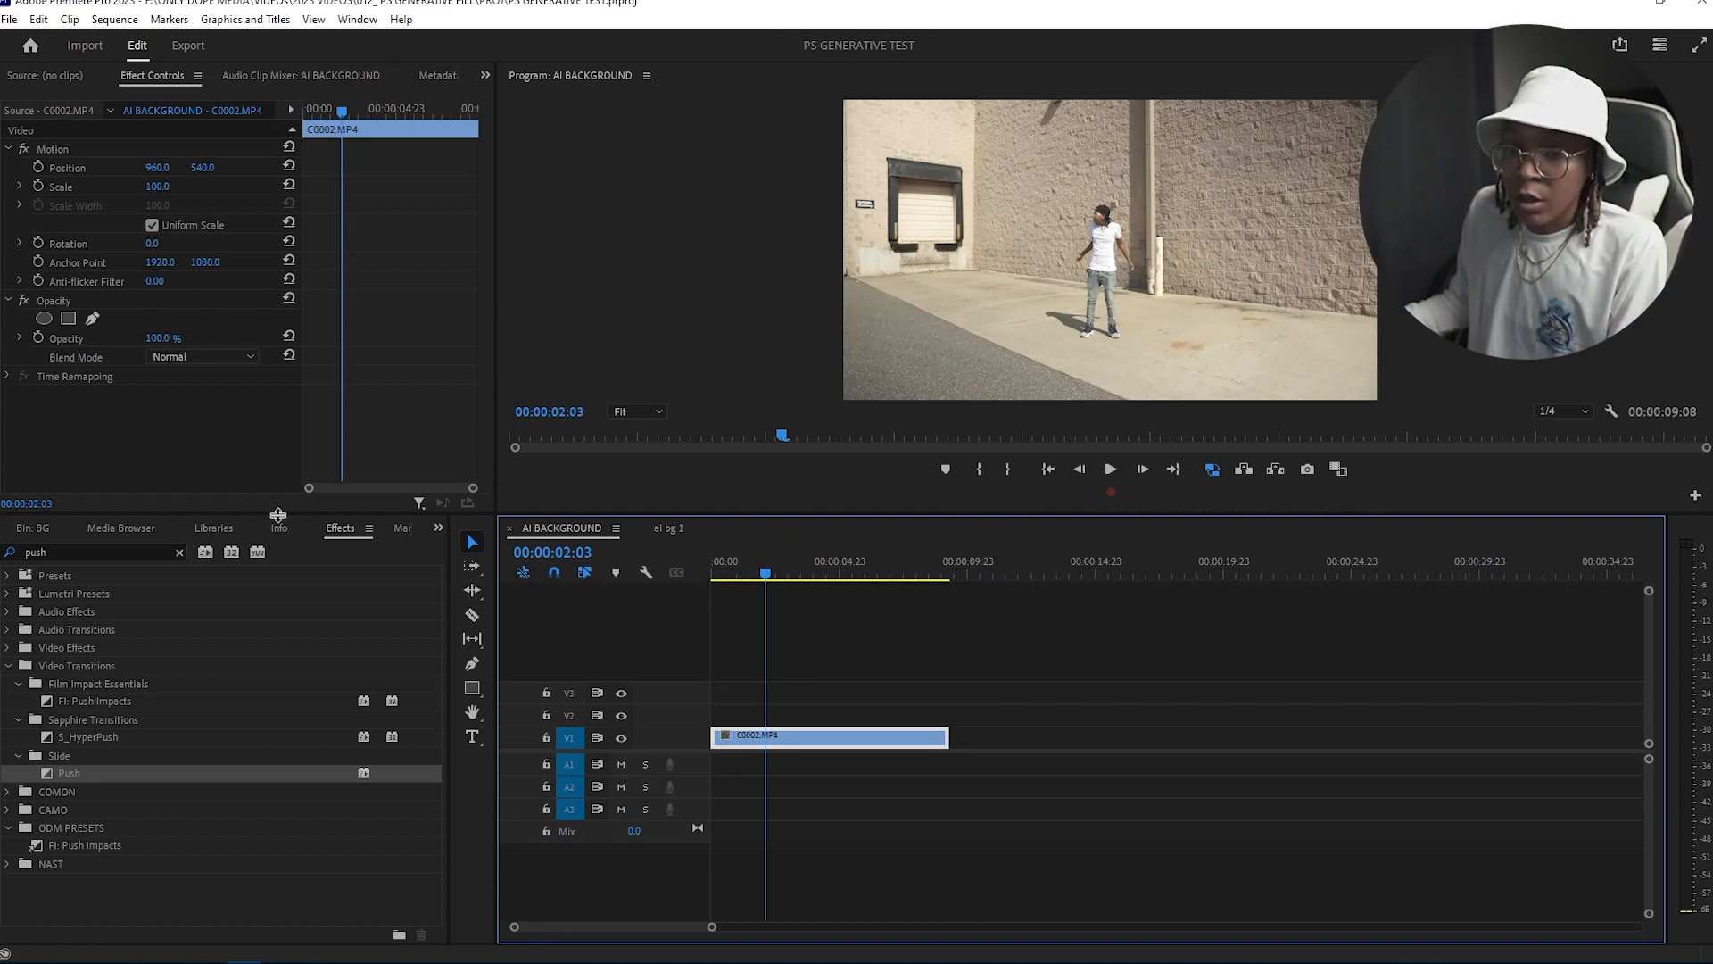
Step: Place the ai bg 1 sequence in the AI BACKGROUND timeline above the footage, trim it, and play it back
left_click(63, 527)
double_click(86, 748)
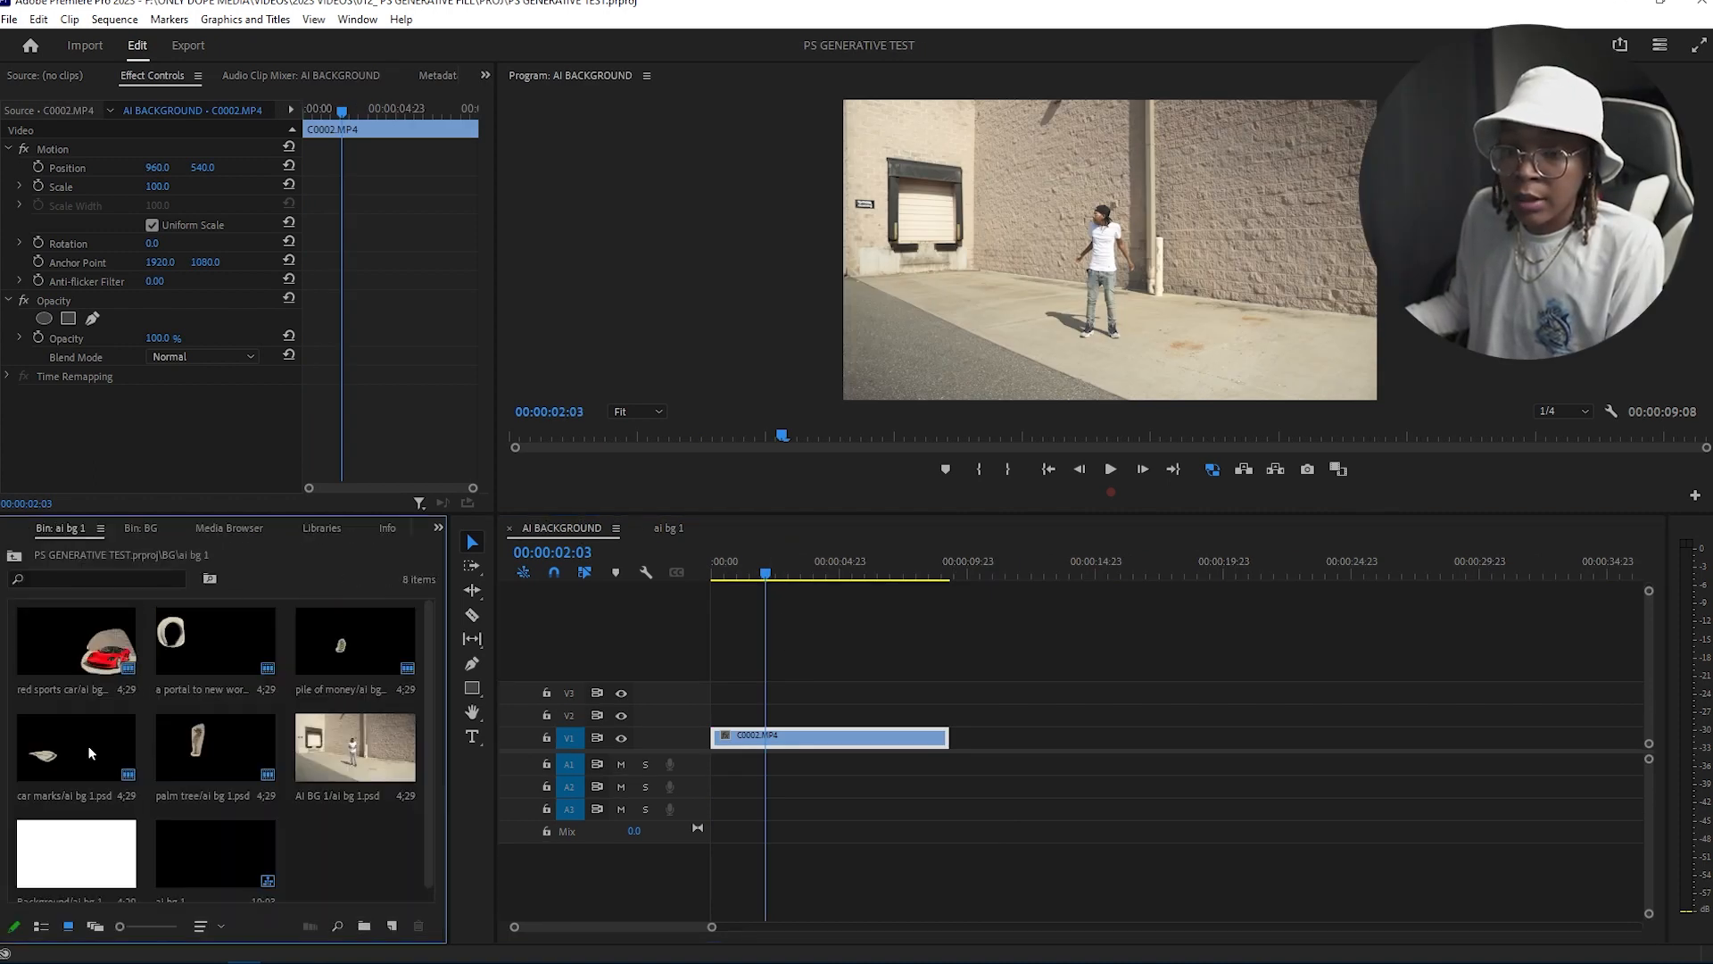
left_click(239, 815)
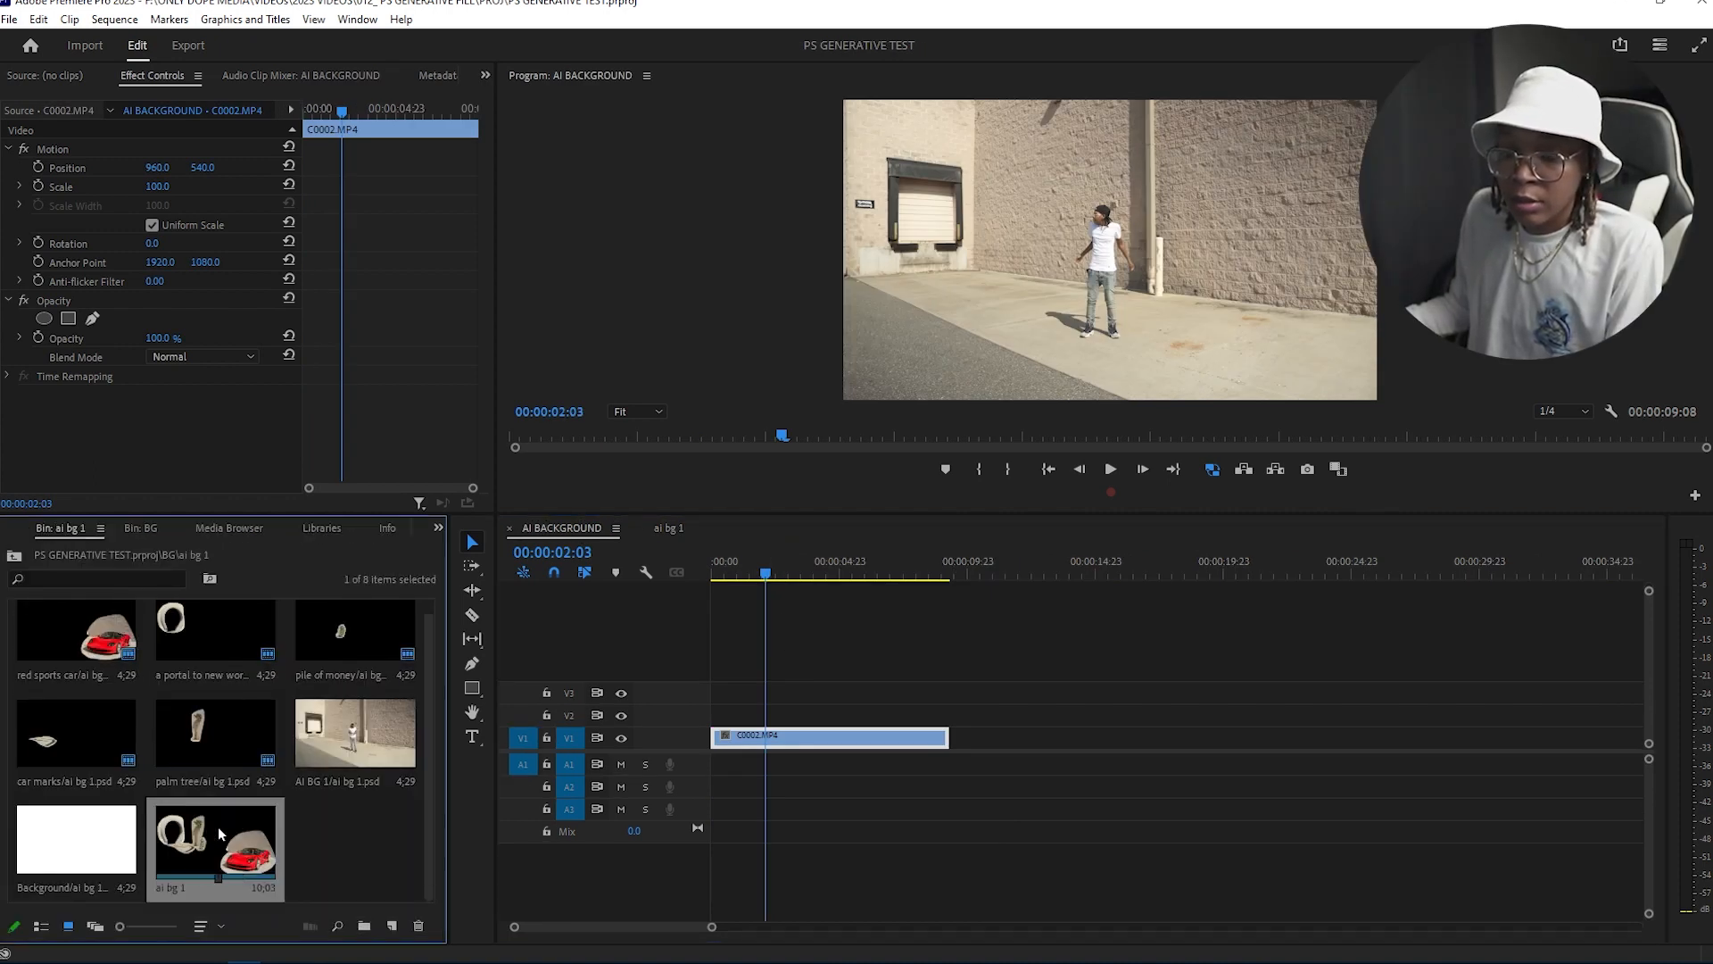
left_click_drag(246, 839, 705, 714)
left_click_drag(948, 737, 968, 737)
left_click_drag(889, 800, 878, 769)
left_click_drag(763, 578, 712, 578)
key("space")
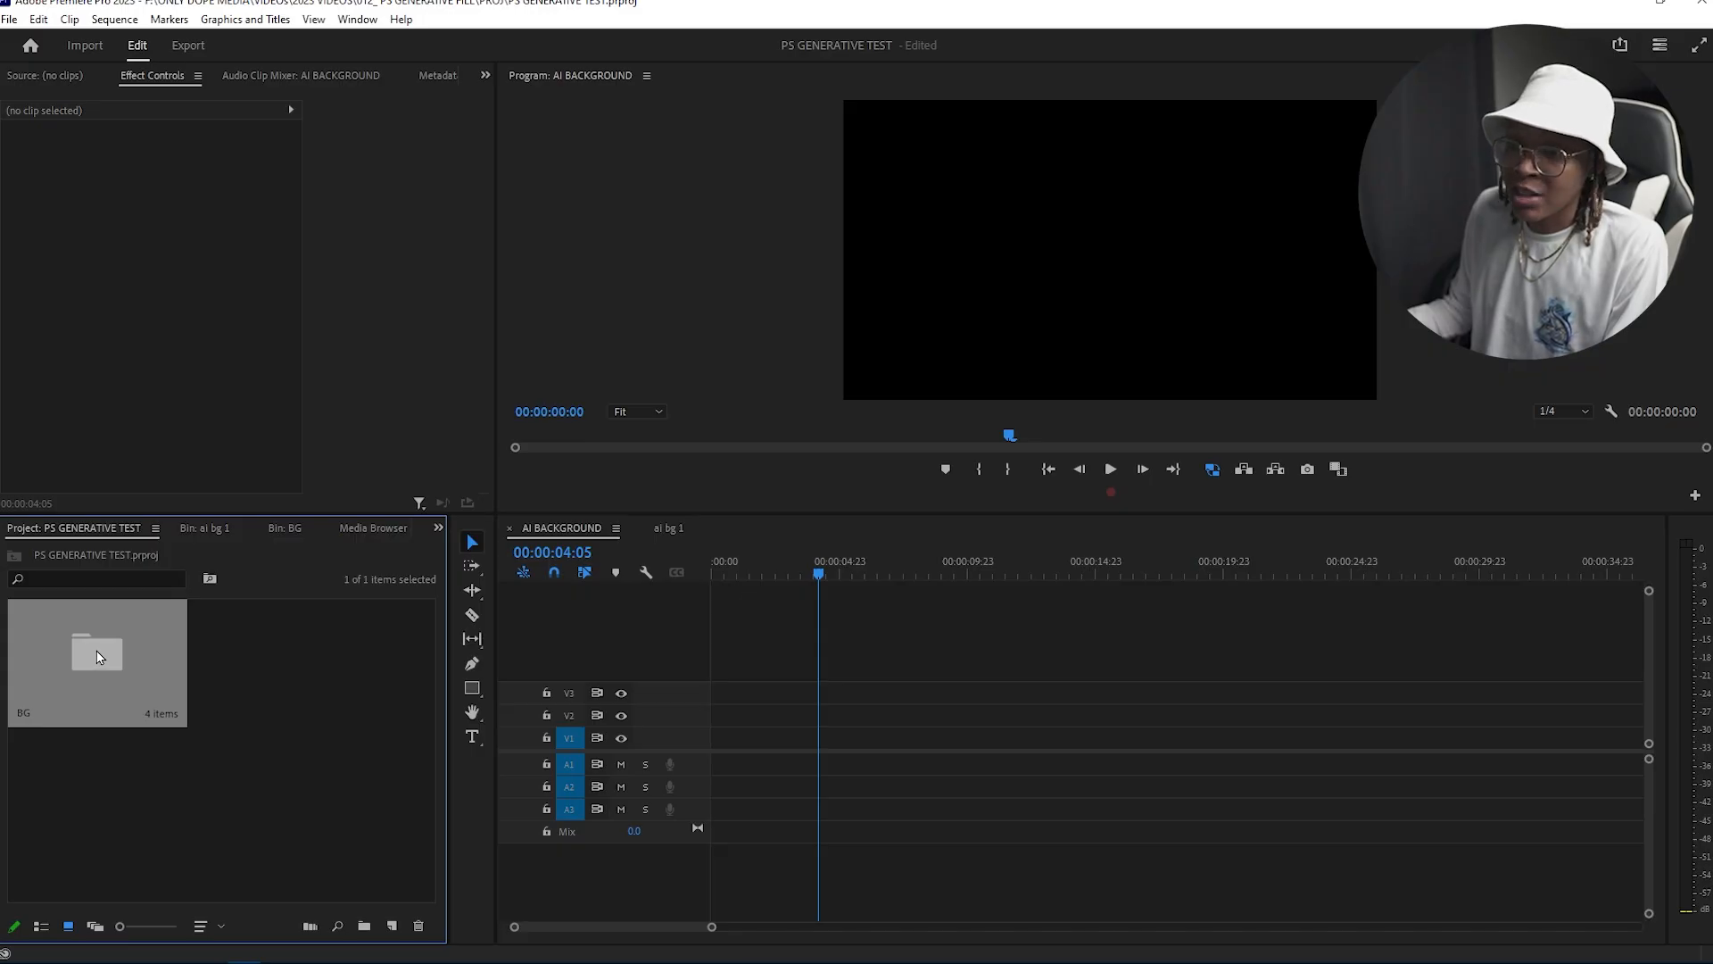
Step: Open BG CHANGE.braw in the source monitor and export a PNG still frame named ai bg 2
double_click(98, 658)
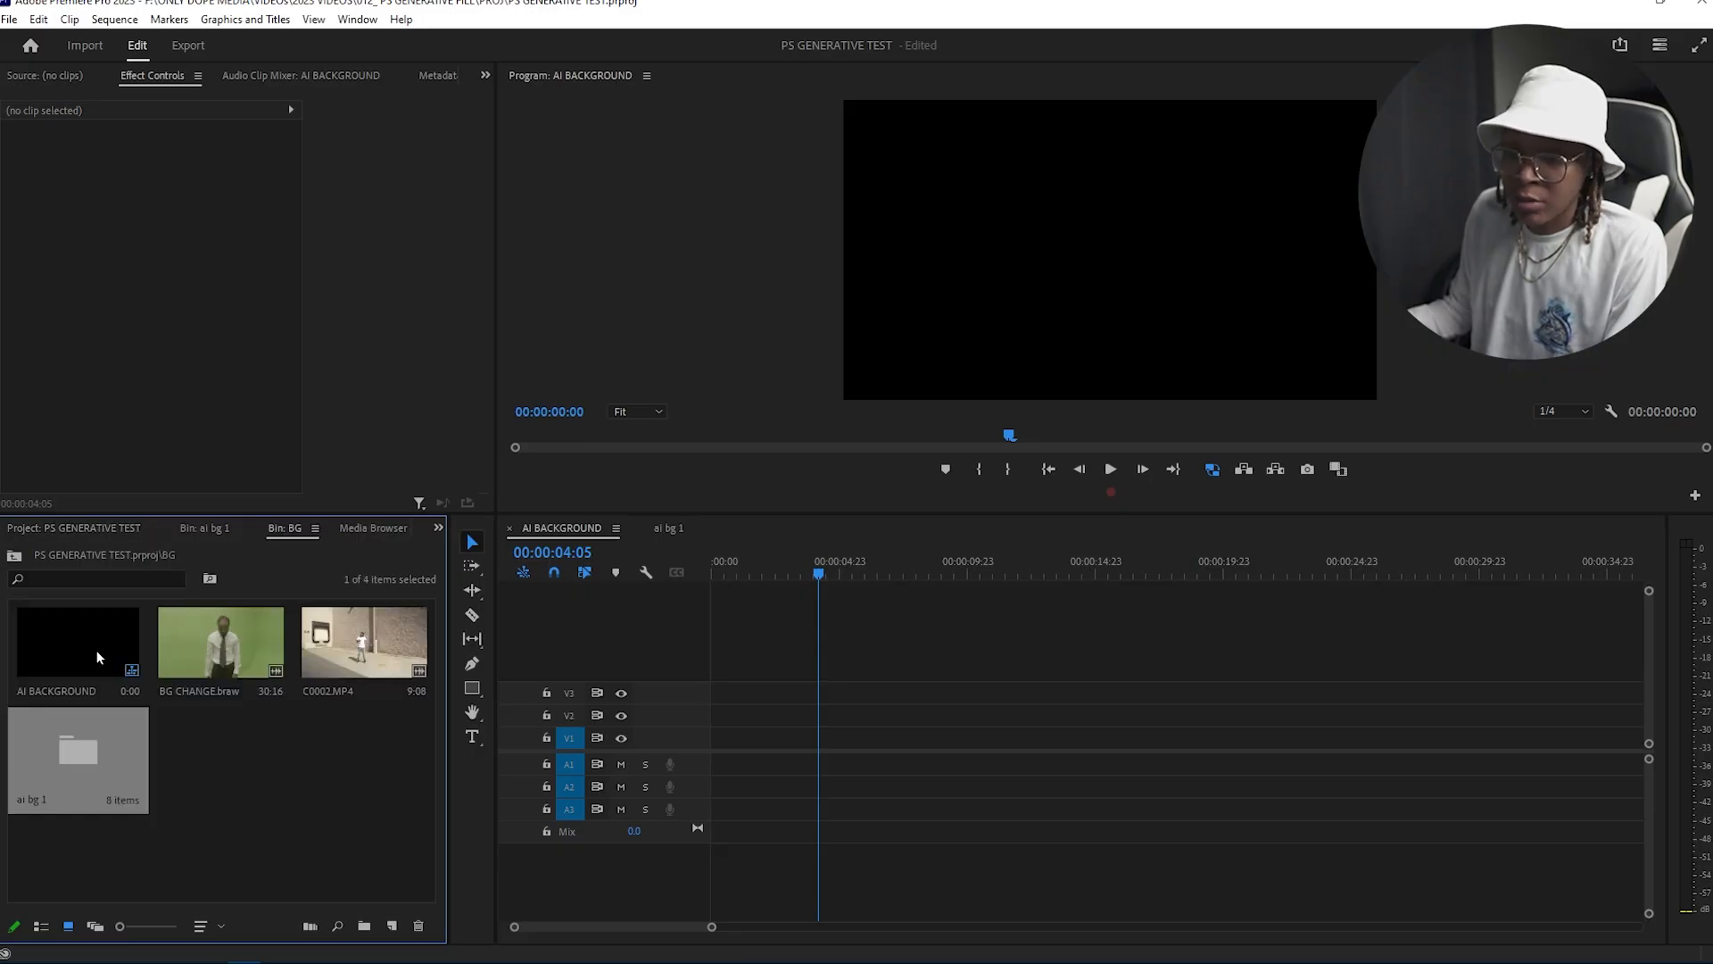
double_click(233, 649)
left_click_drag(93, 461, 172, 460)
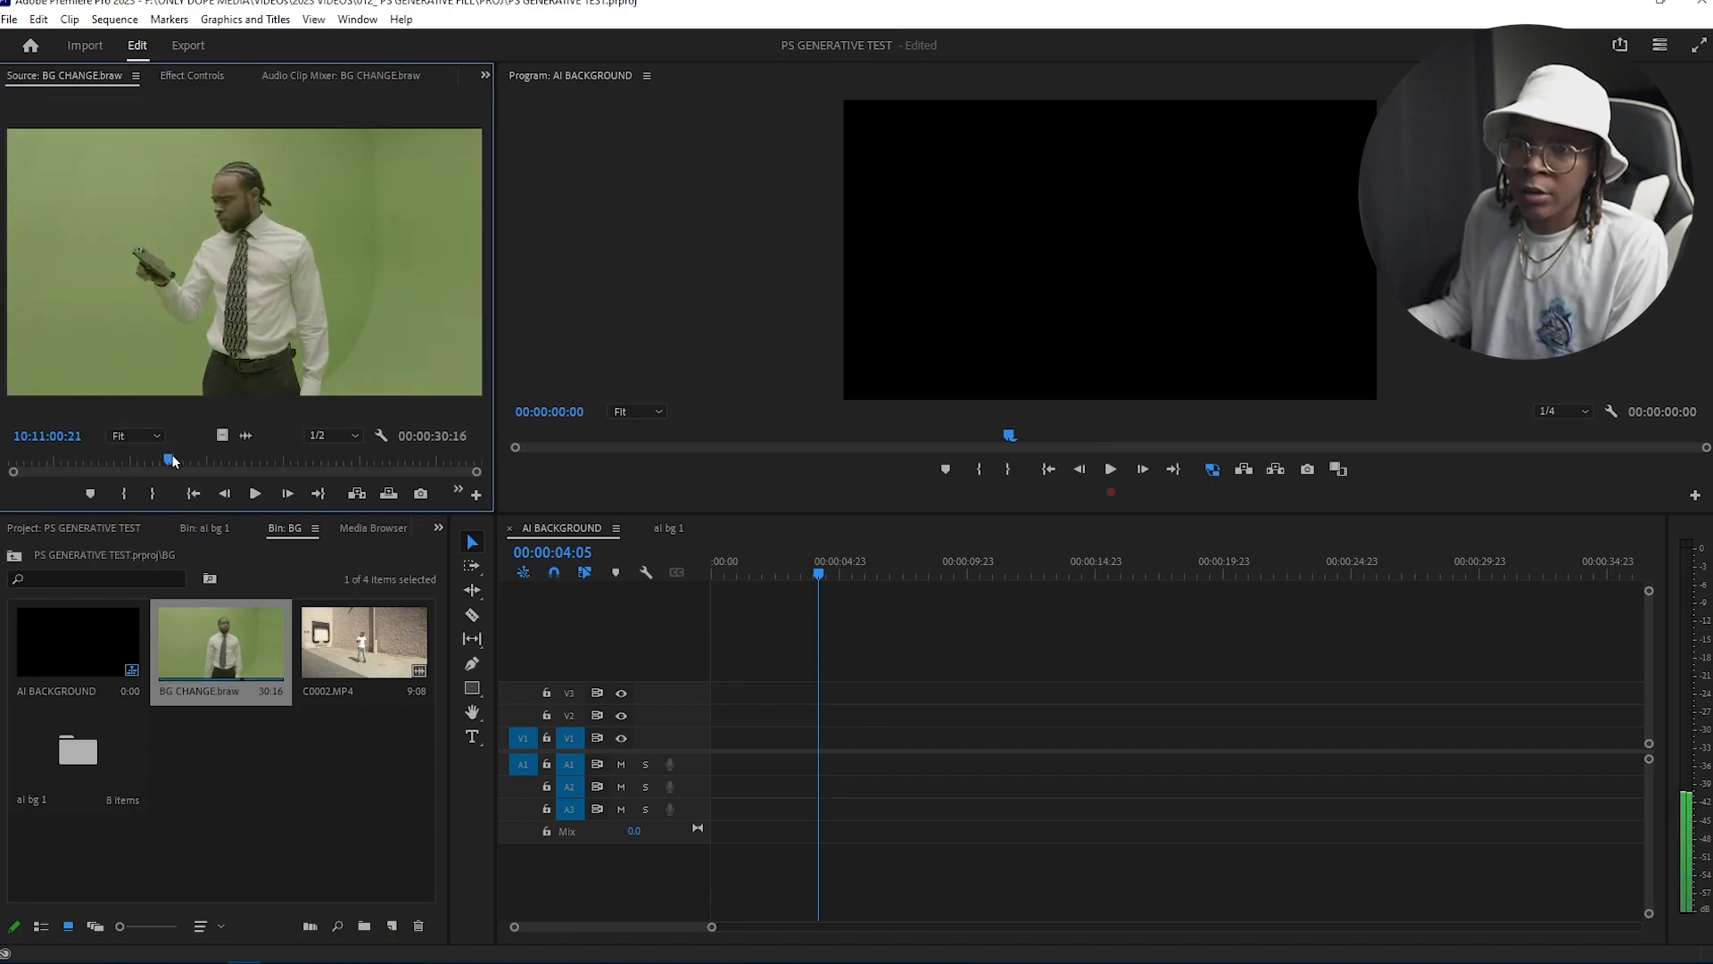
left_click(420, 493)
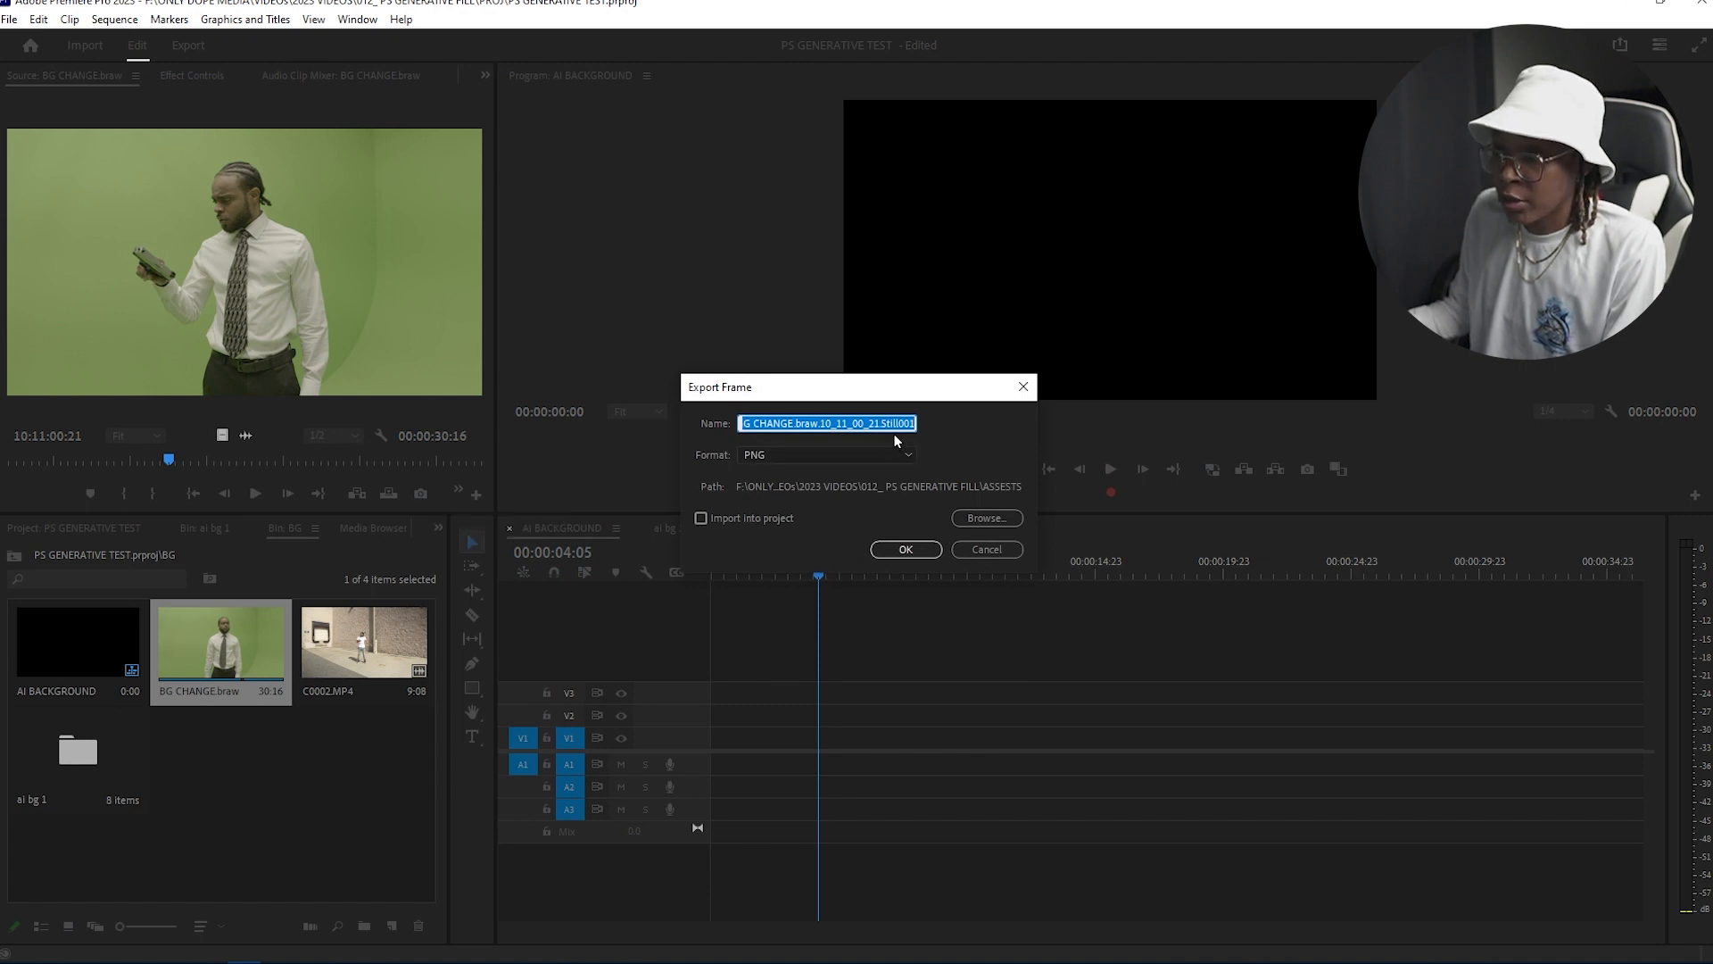
type("ai bg 2")
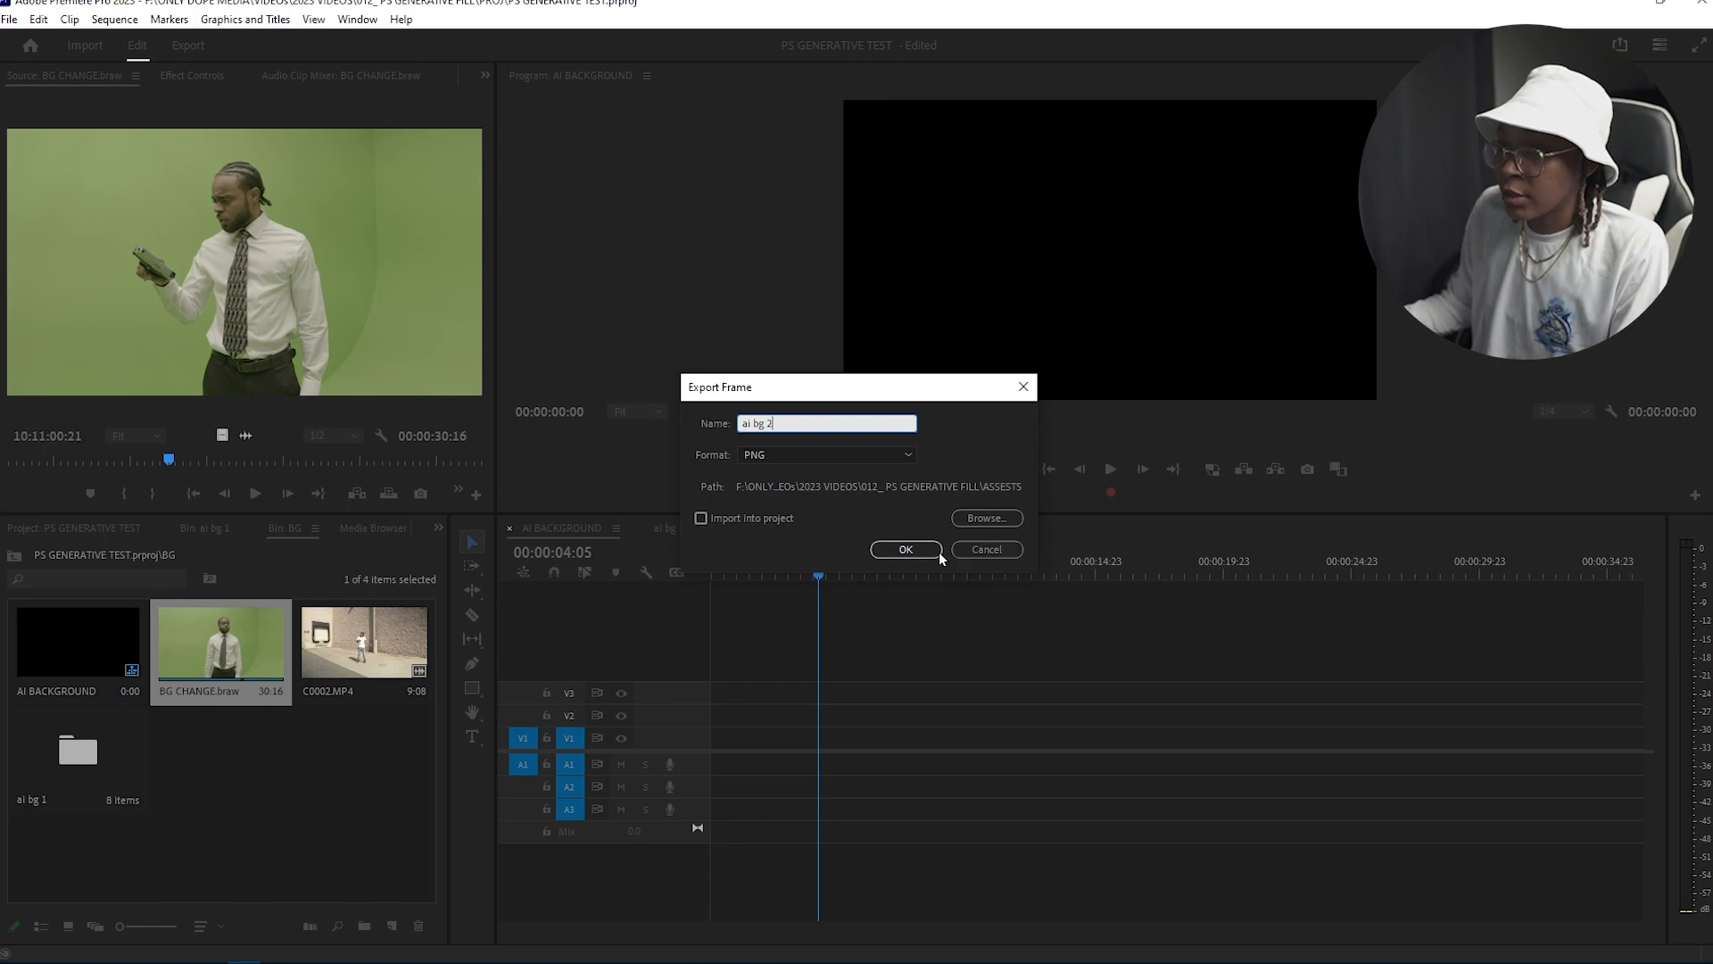
left_click(937, 550)
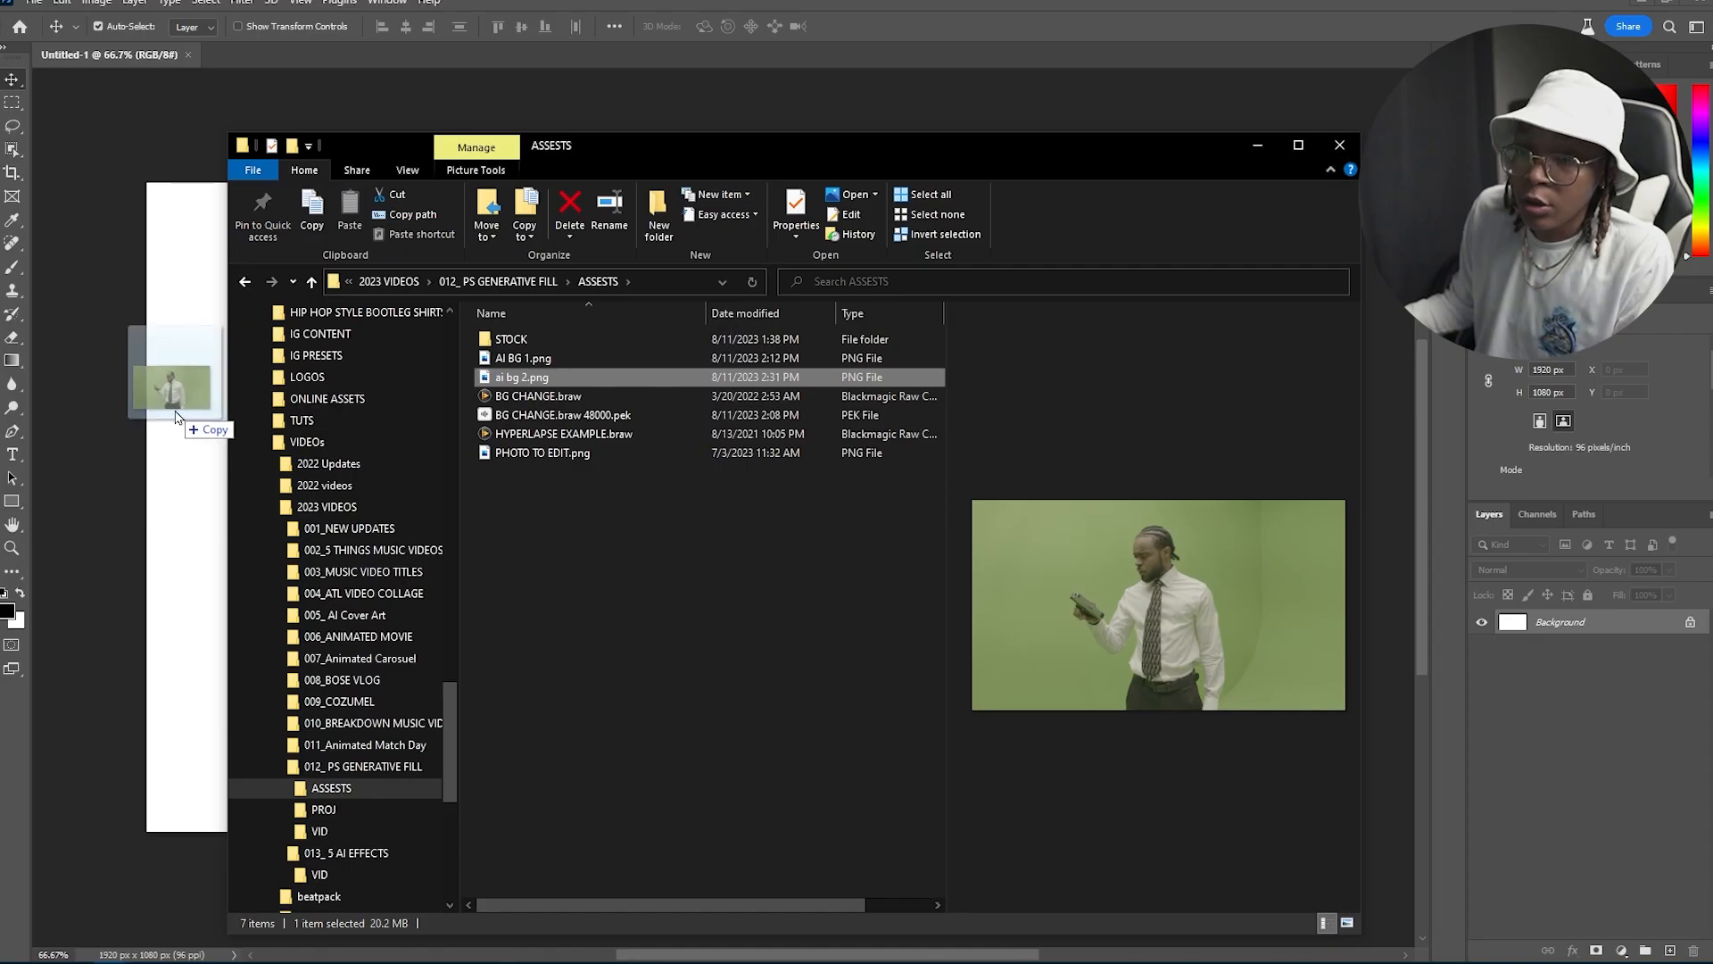
Step: Place the ai bg 2 frame in a new Photoshop document and remove its green-screen background with a mask
left_click_drag(172, 430, 173, 406)
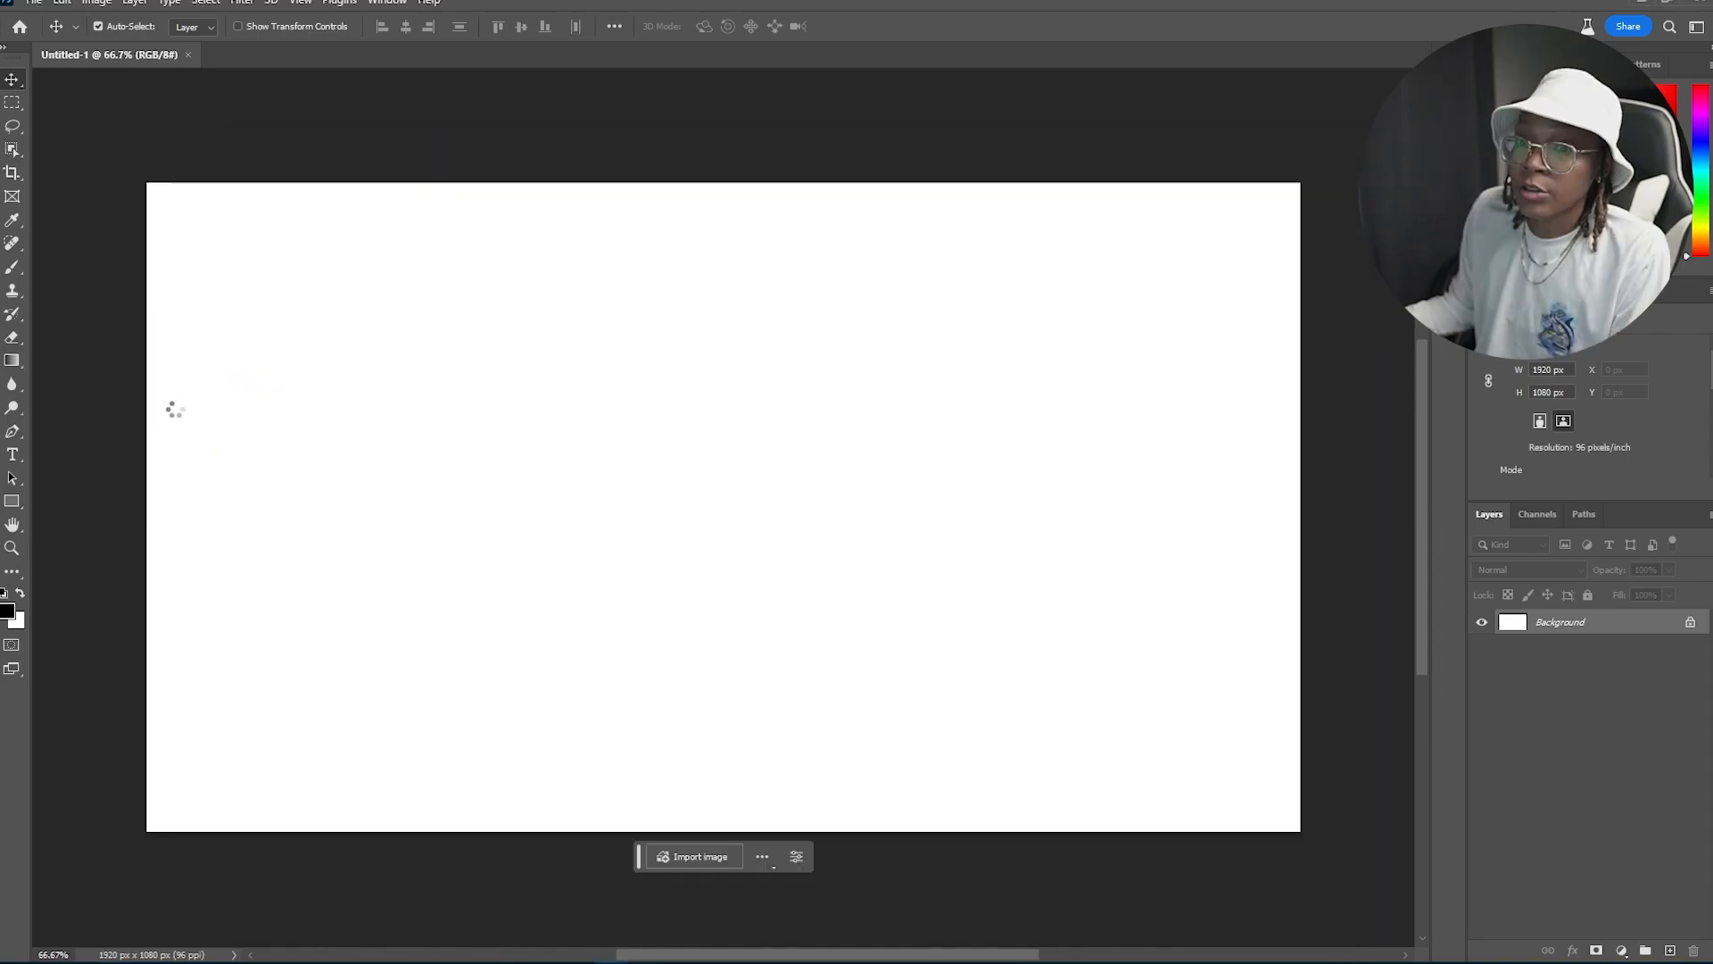
key("Return")
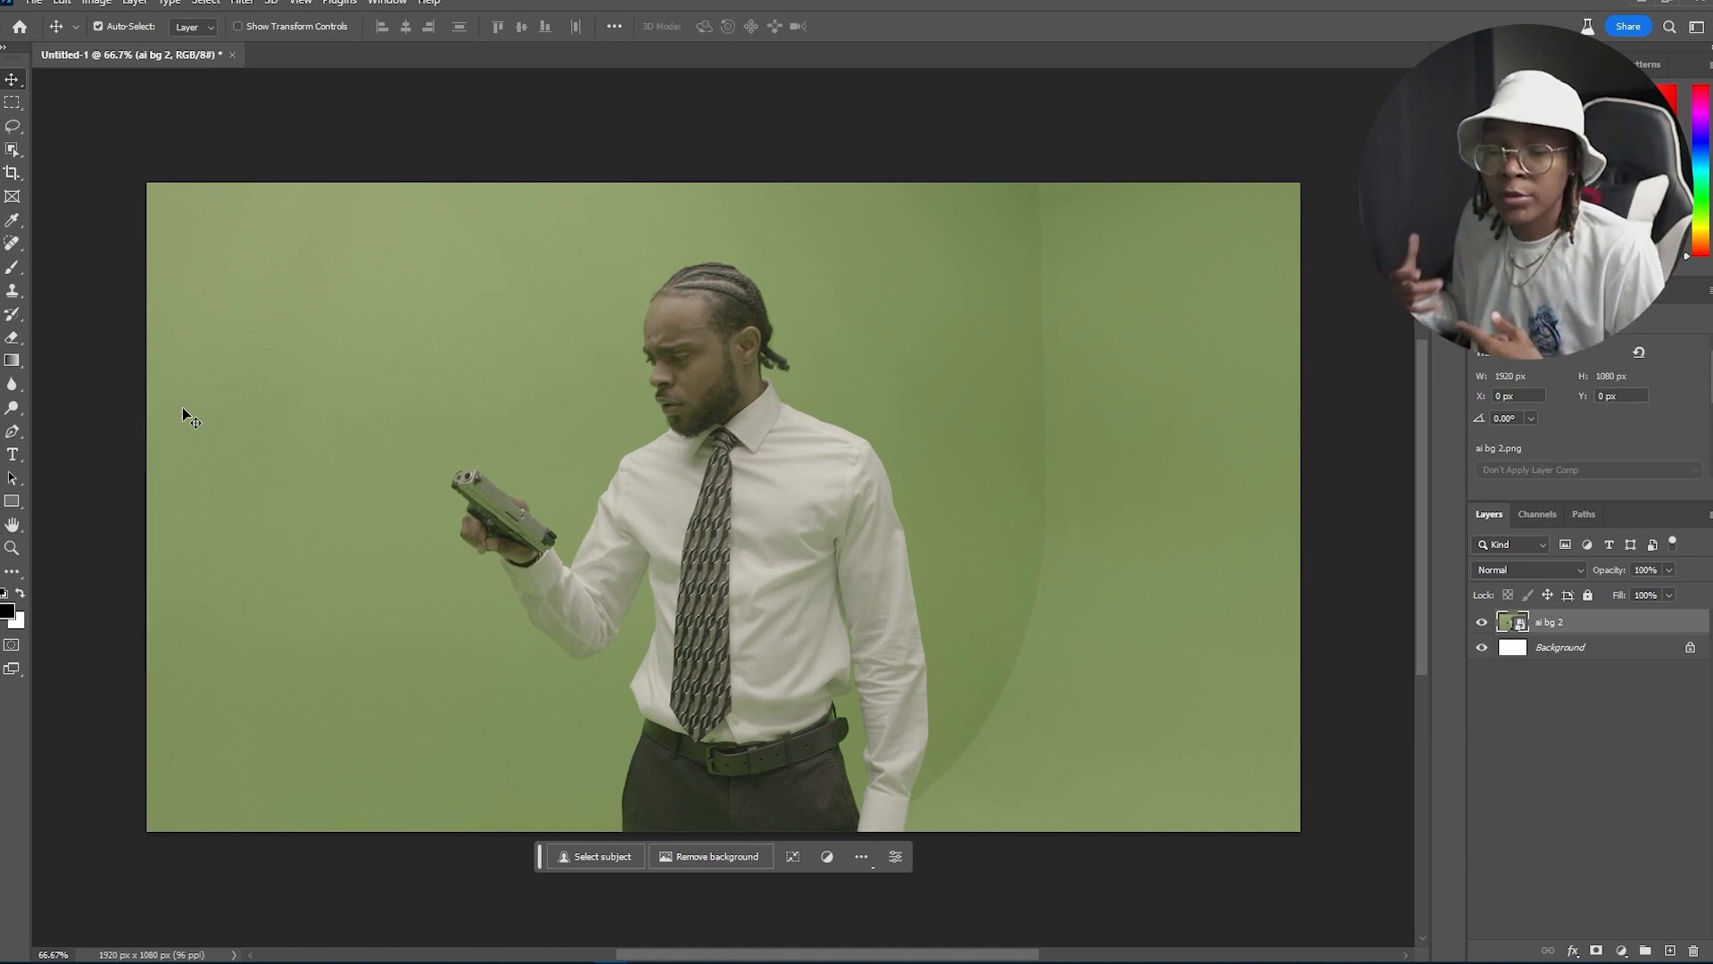
right_click(1590, 623)
left_click(1428, 575)
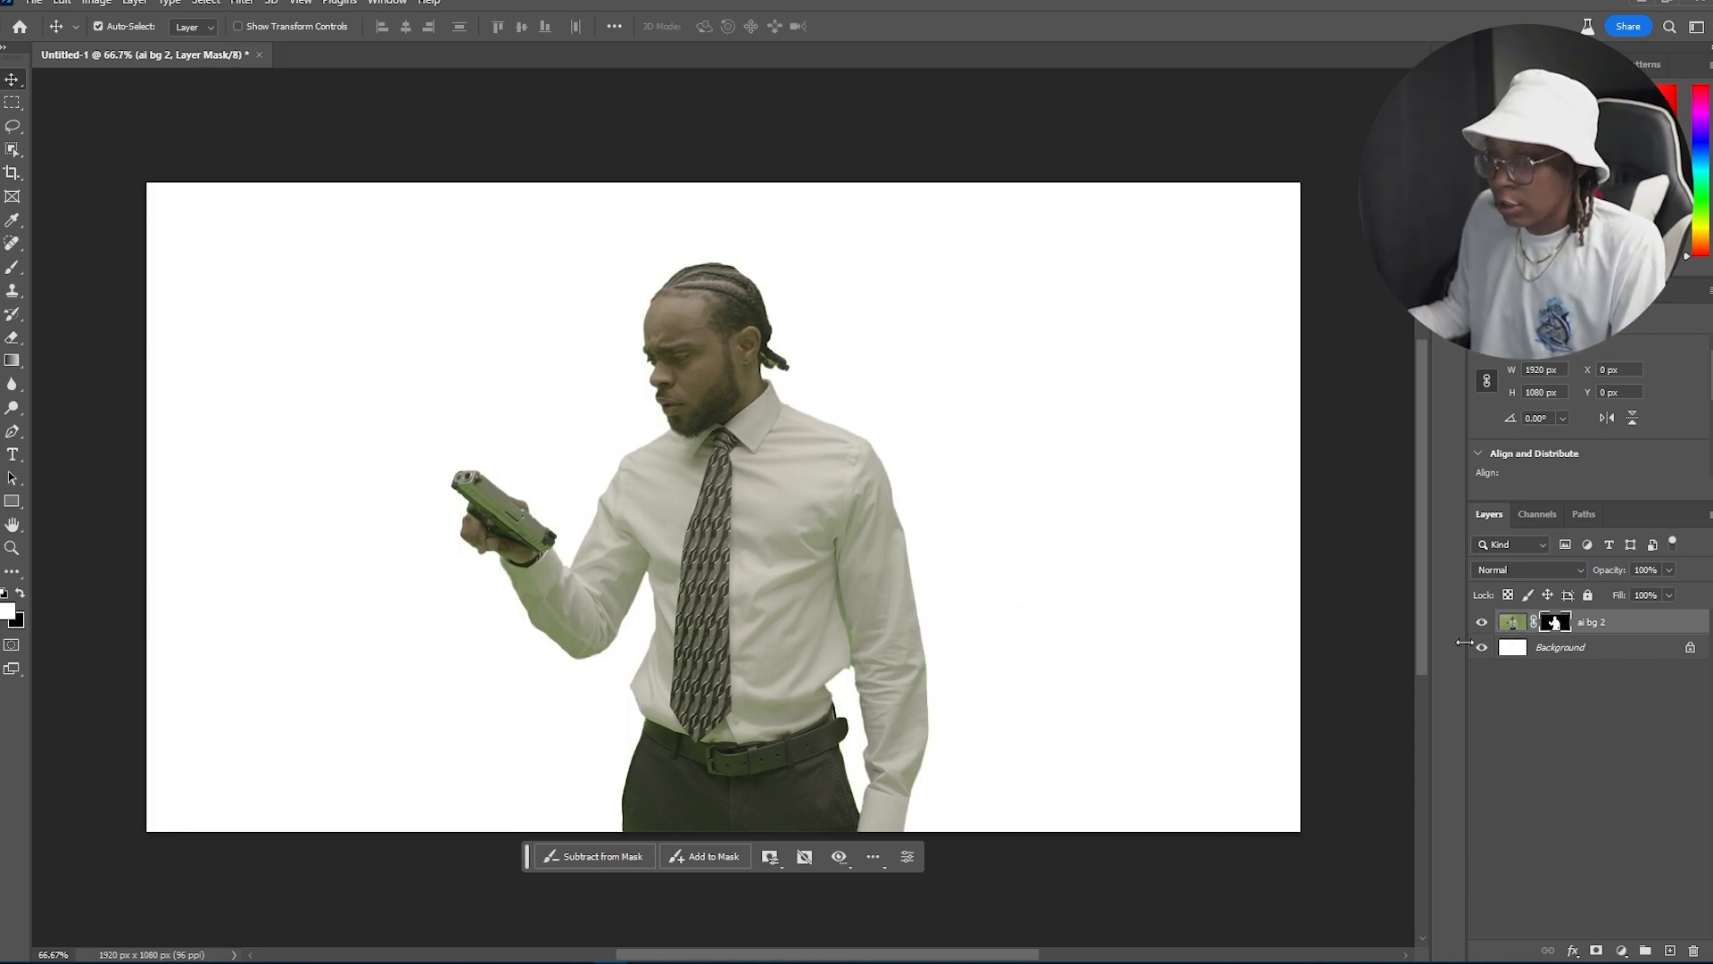
Step: Select the whole canvas with the Rectangular Marquee and open Generative Fill
left_click(944, 536)
key("m")
left_click_drag(84, 146, 1499, 867)
scroll(726, 724, "left", 10)
scroll(727, 723, "right", 5)
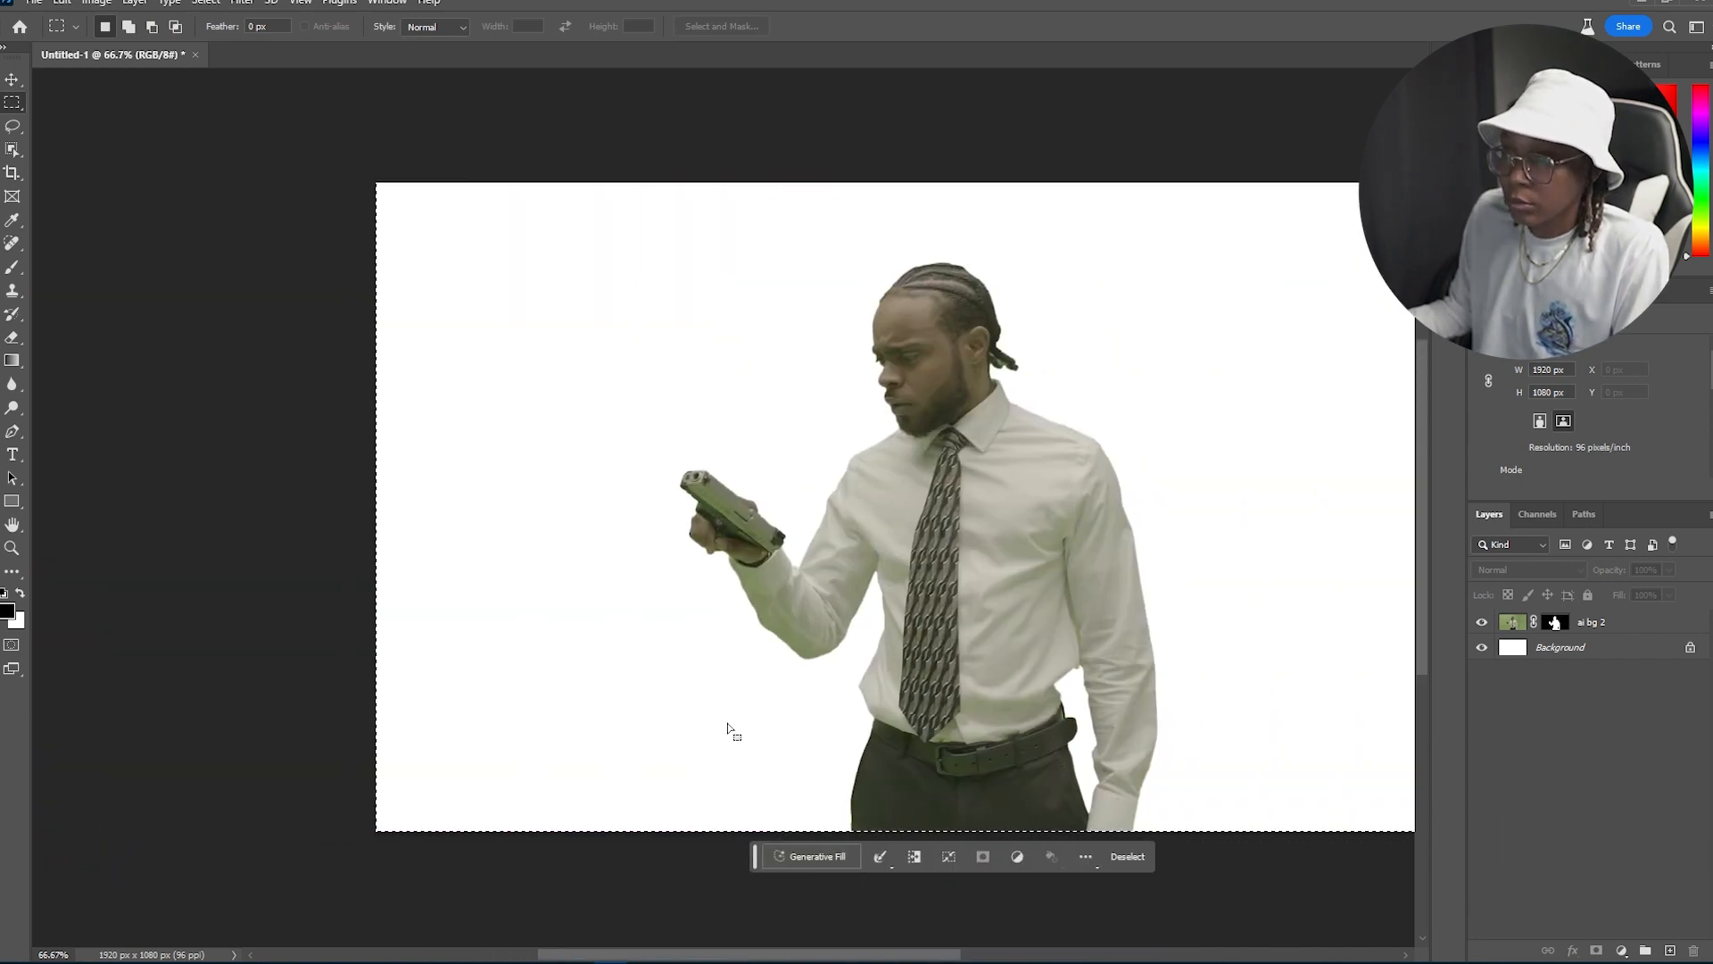
scroll(726, 723, "right", 2)
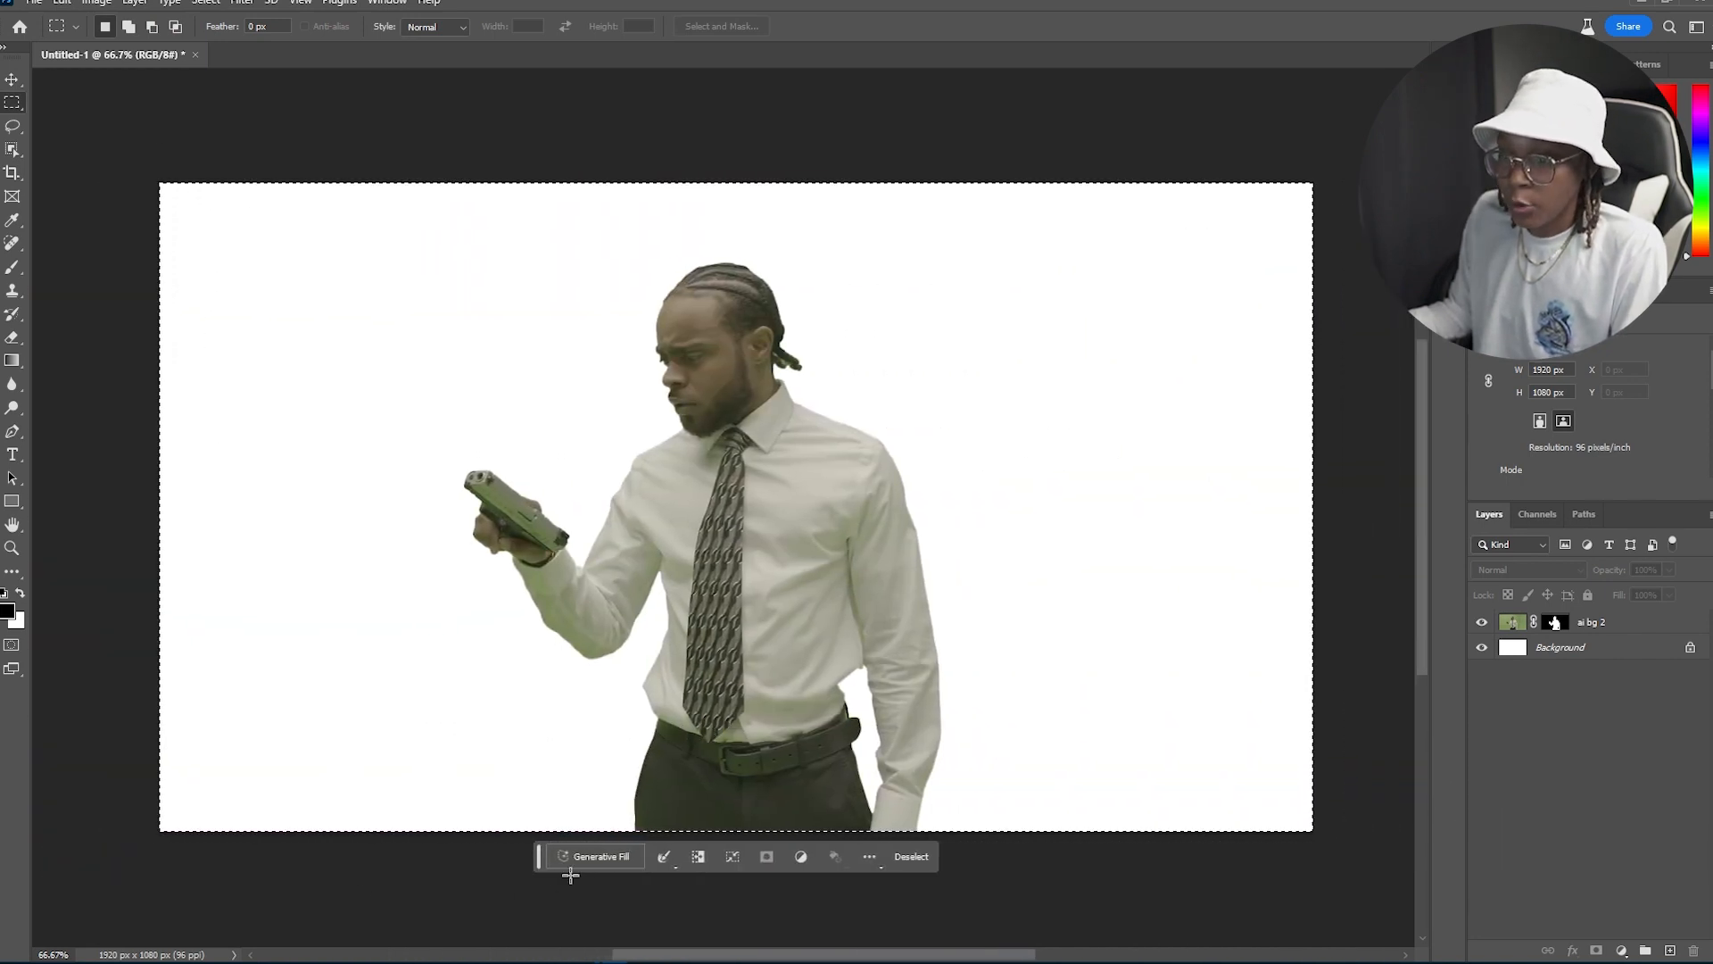
left_click(596, 858)
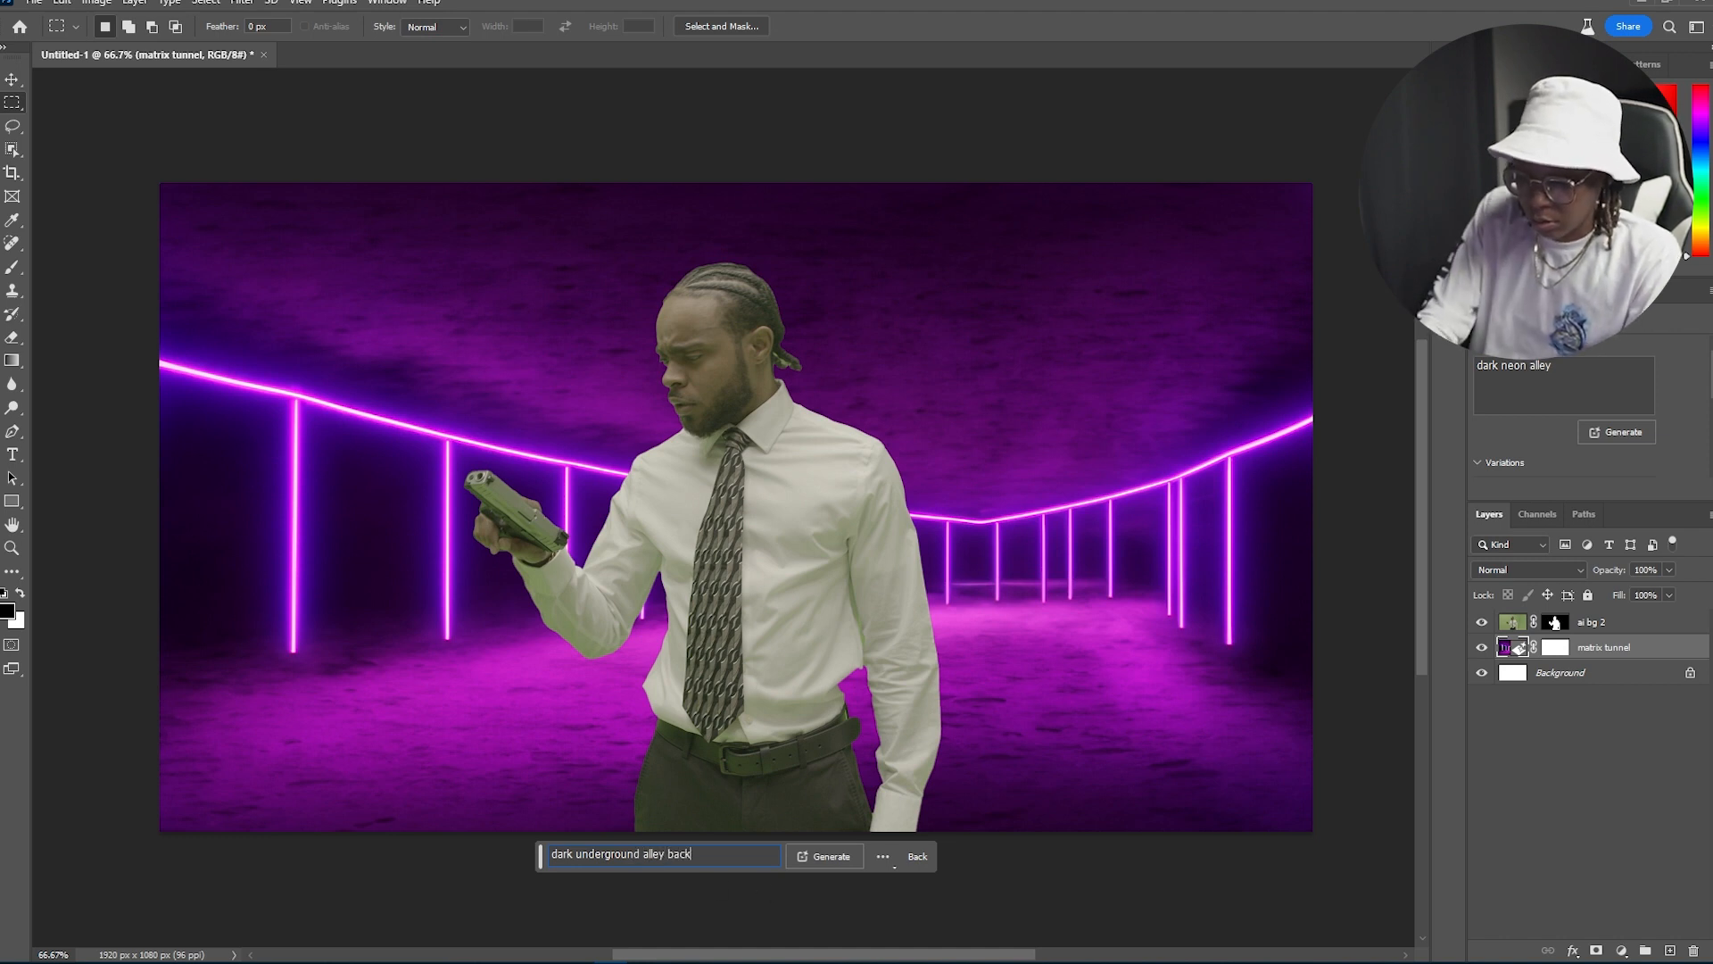
Step: Generate a dark underground alley background fill and step to its third variation
left_click(838, 853)
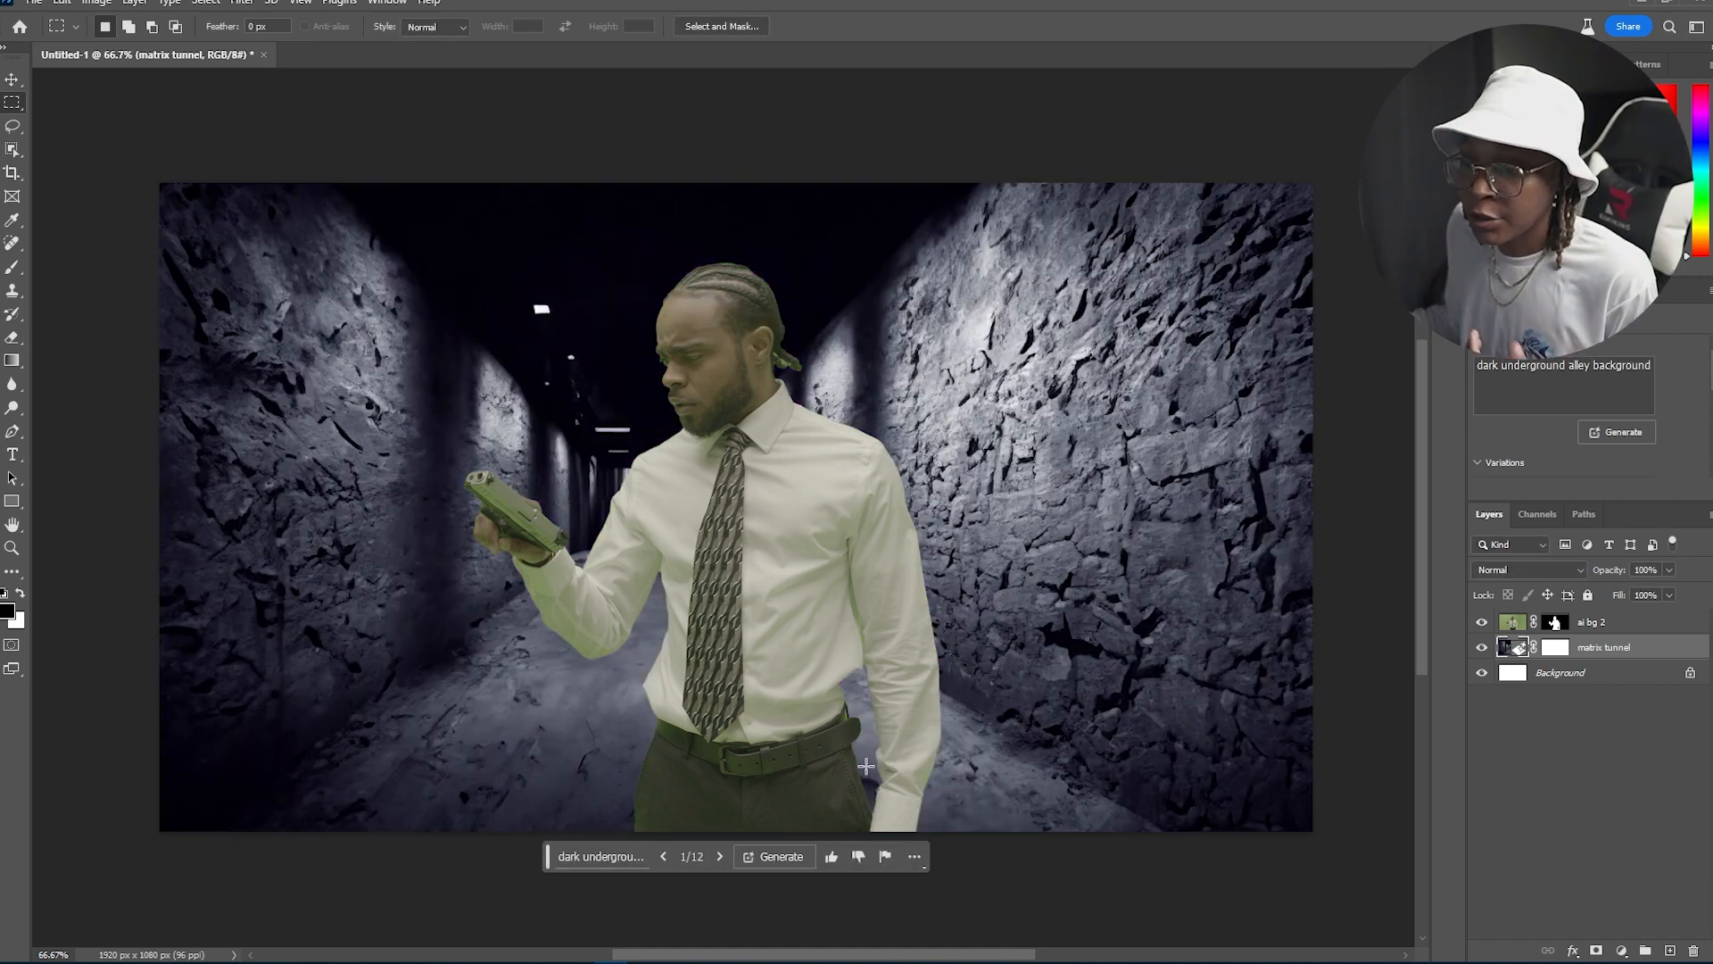
left_click(721, 856)
left_click(721, 856)
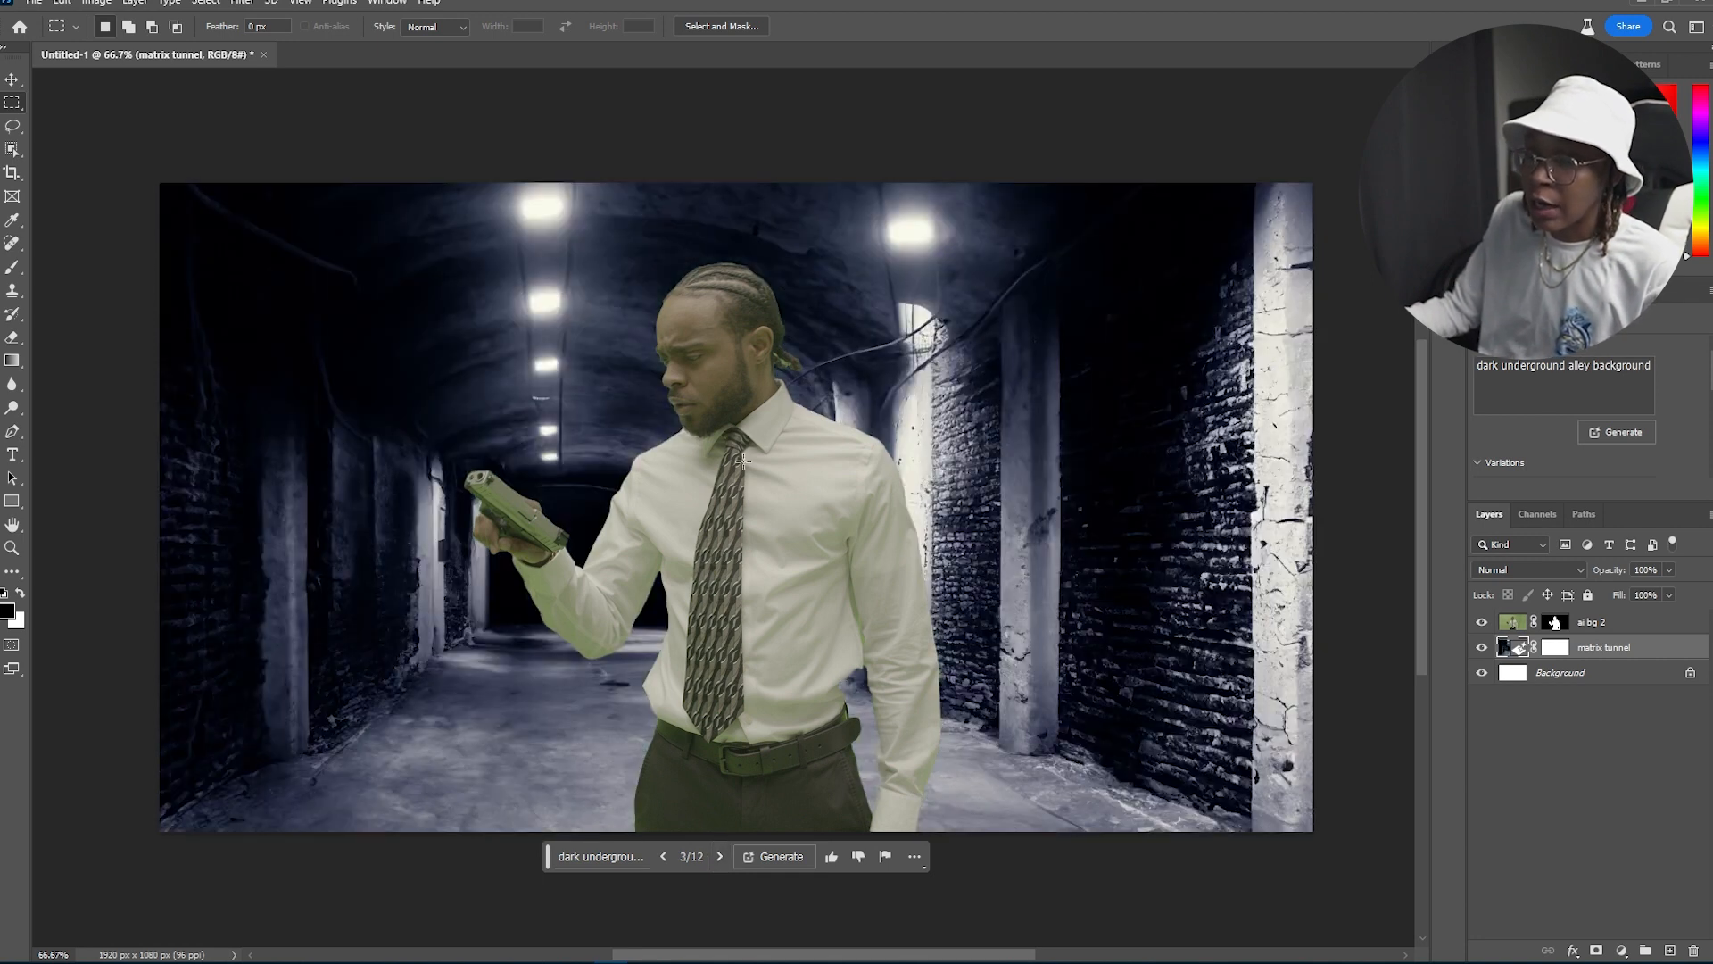
Step: Switch to another generated tunnel variation and delete the ai bg 2 layer, leaving only the background
left_click(721, 856)
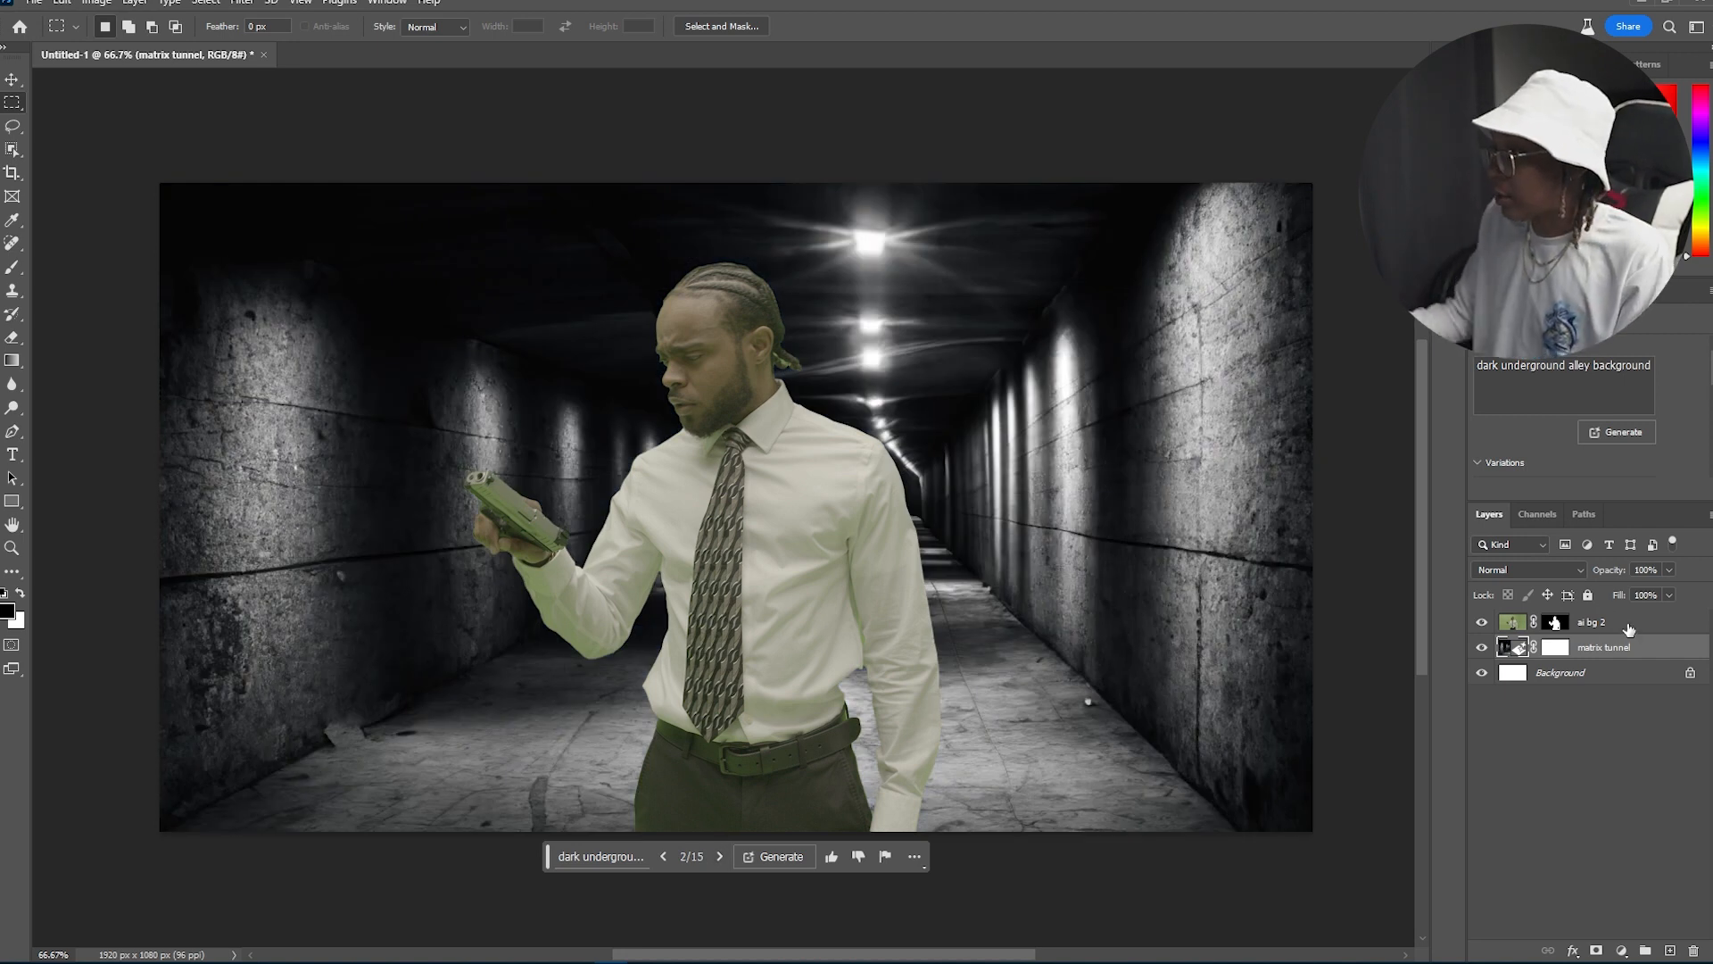
left_click(1629, 628)
key("Delete")
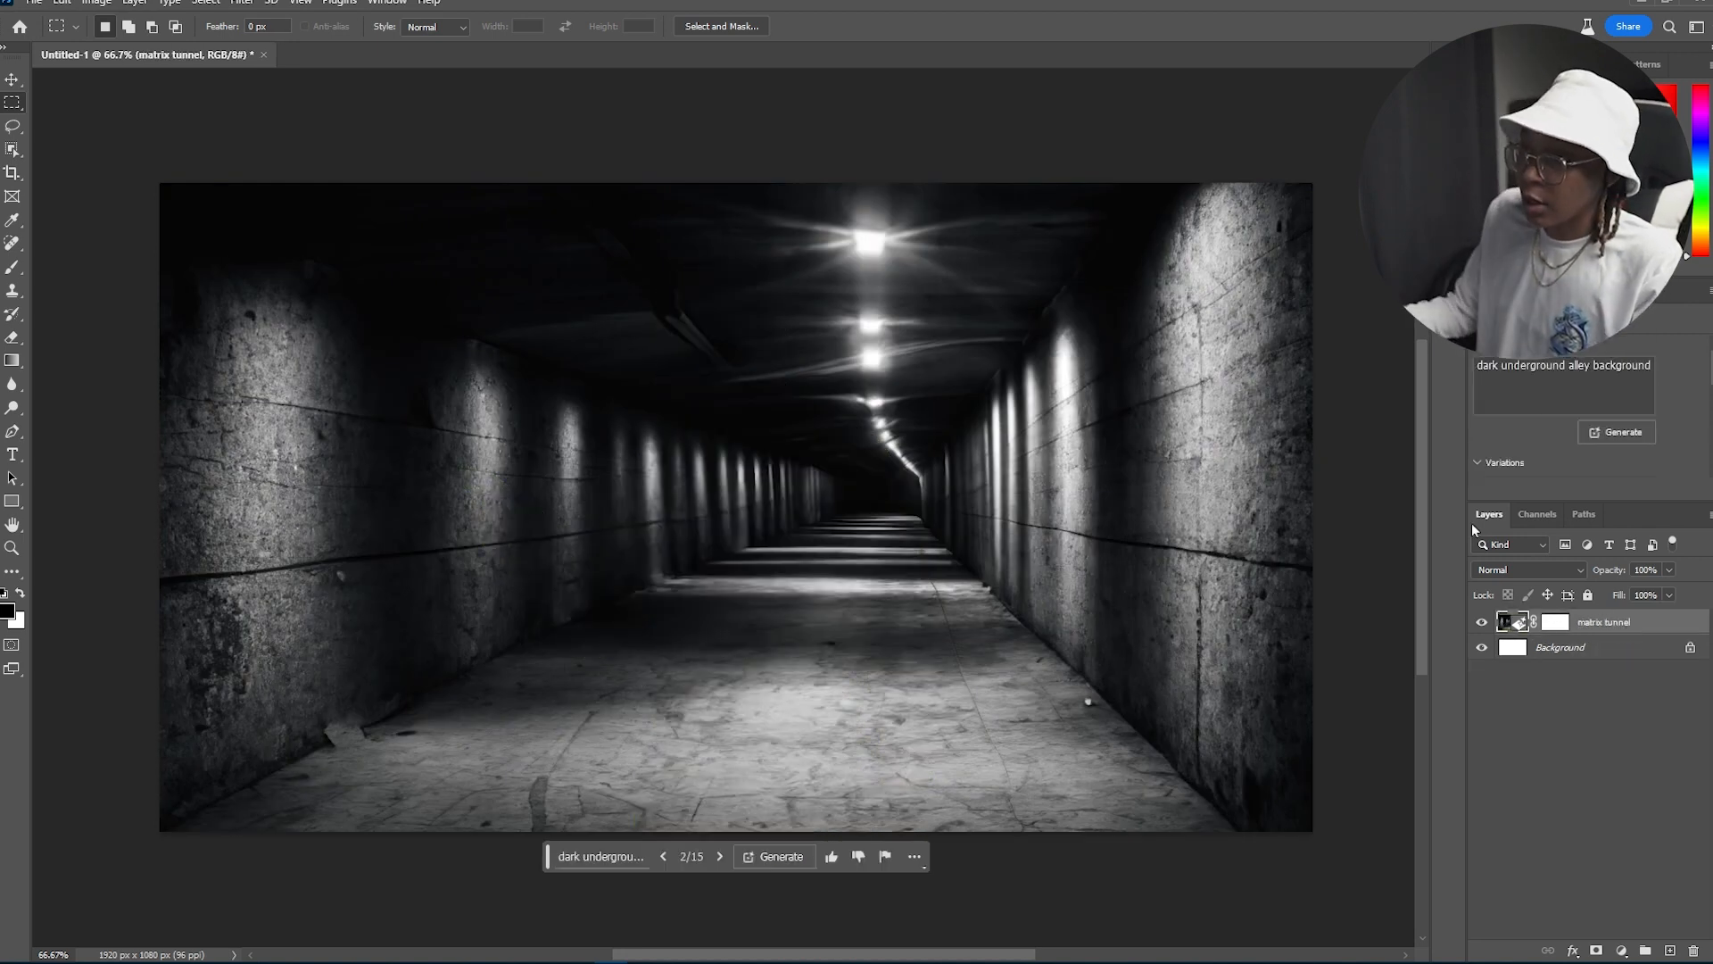
Step: Export the generated tunnel background as a PNG using Save for Web (Legacy)
key("v")
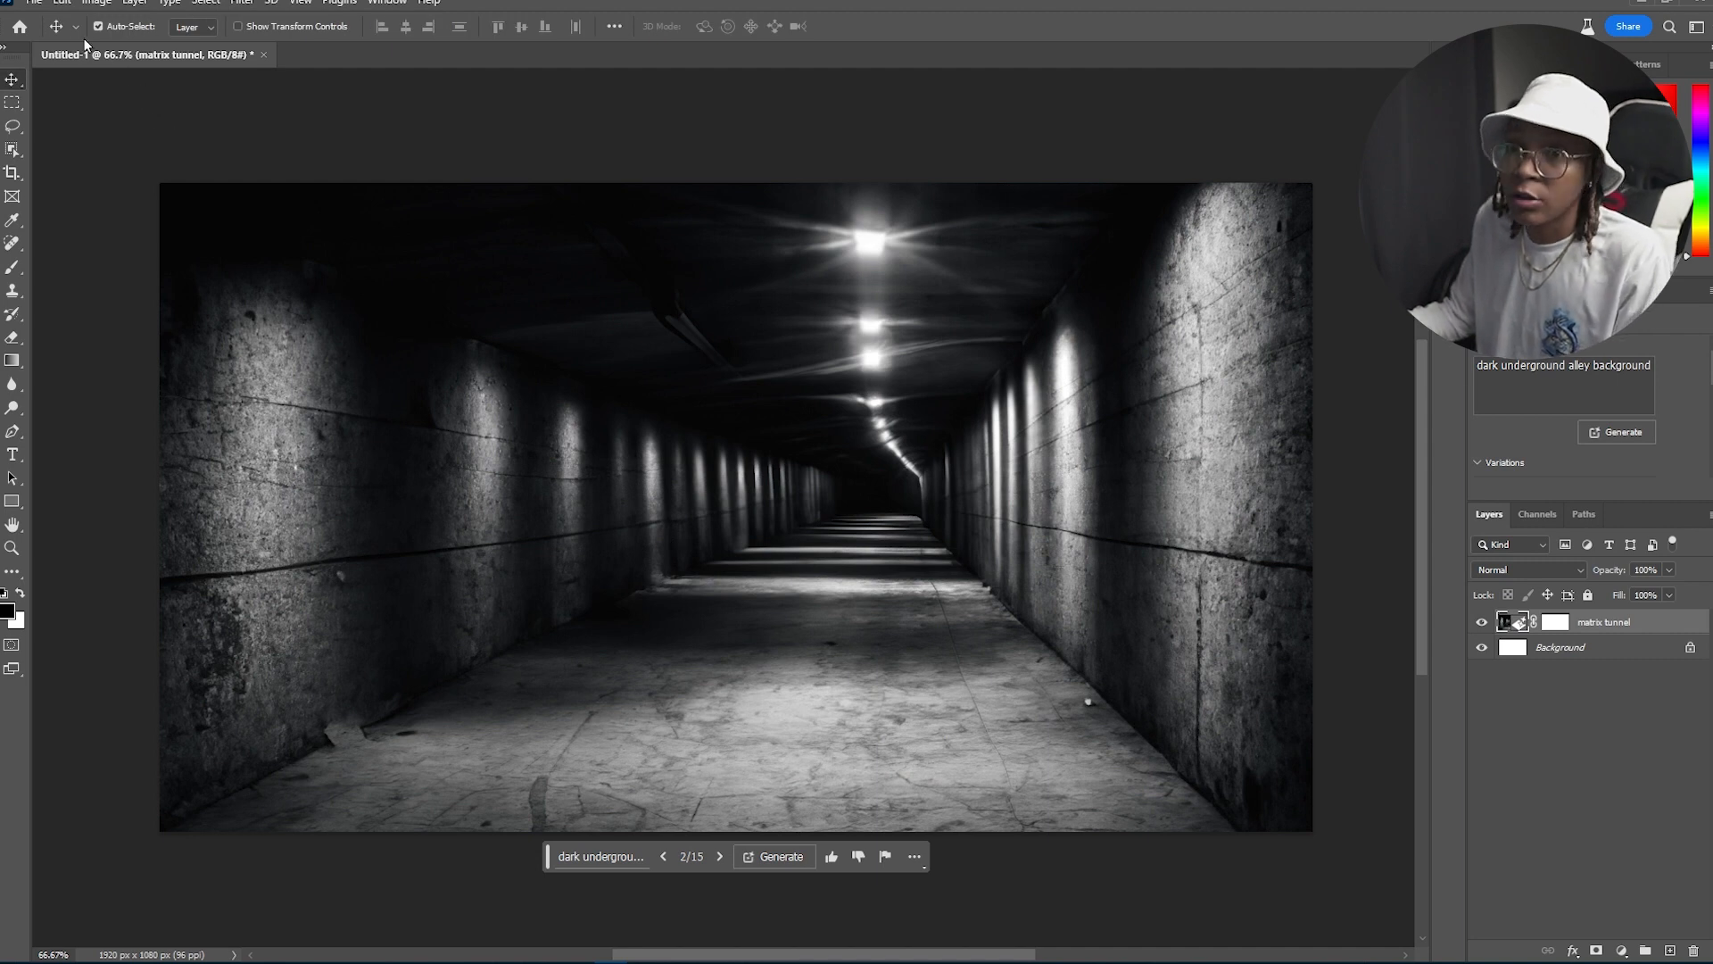
left_click(43, 5)
mouse_move(133, 313)
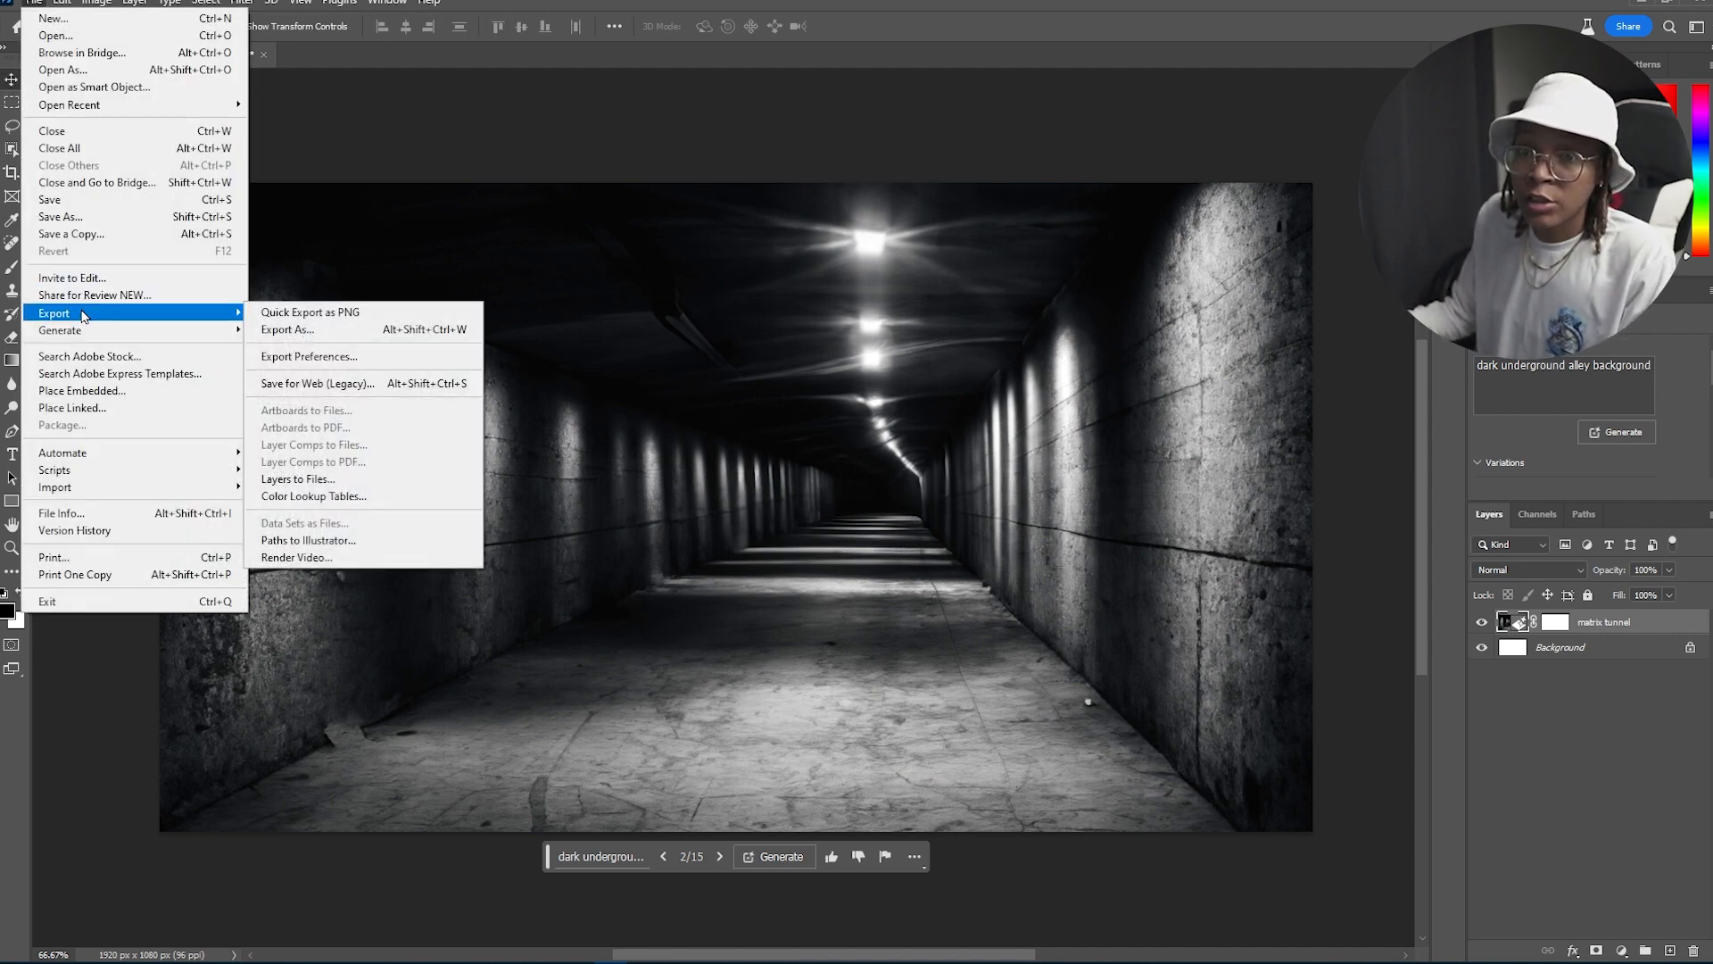
left_click(317, 384)
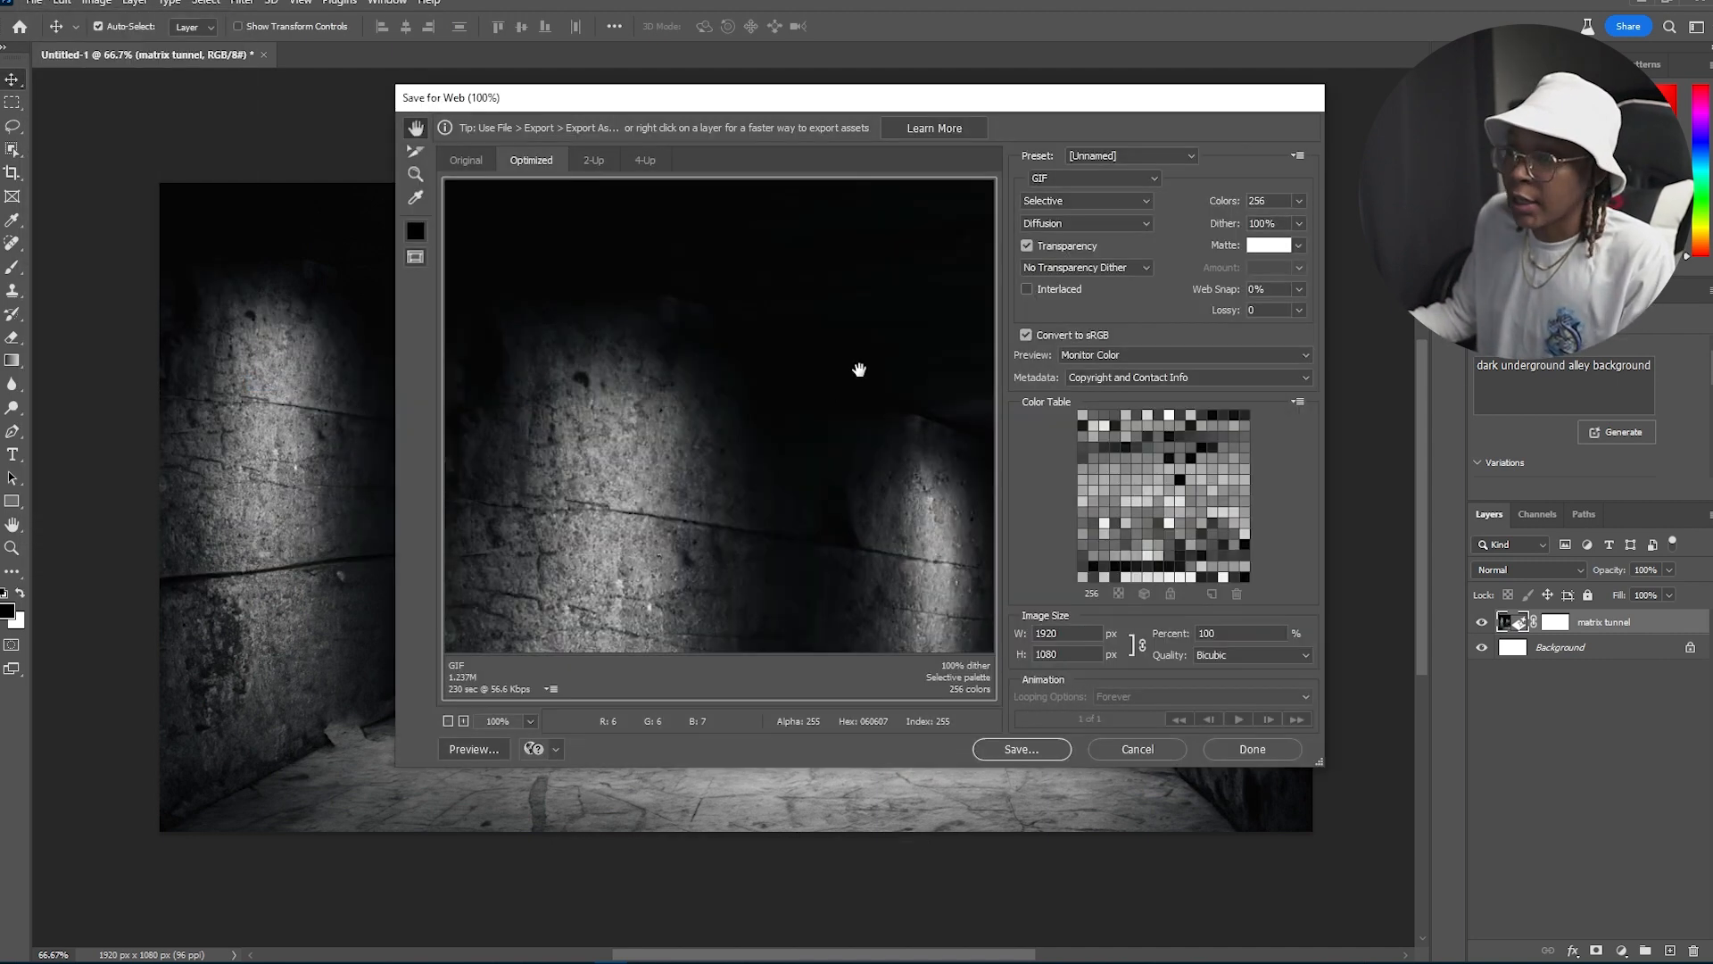
left_click(1090, 180)
left_click(1072, 231)
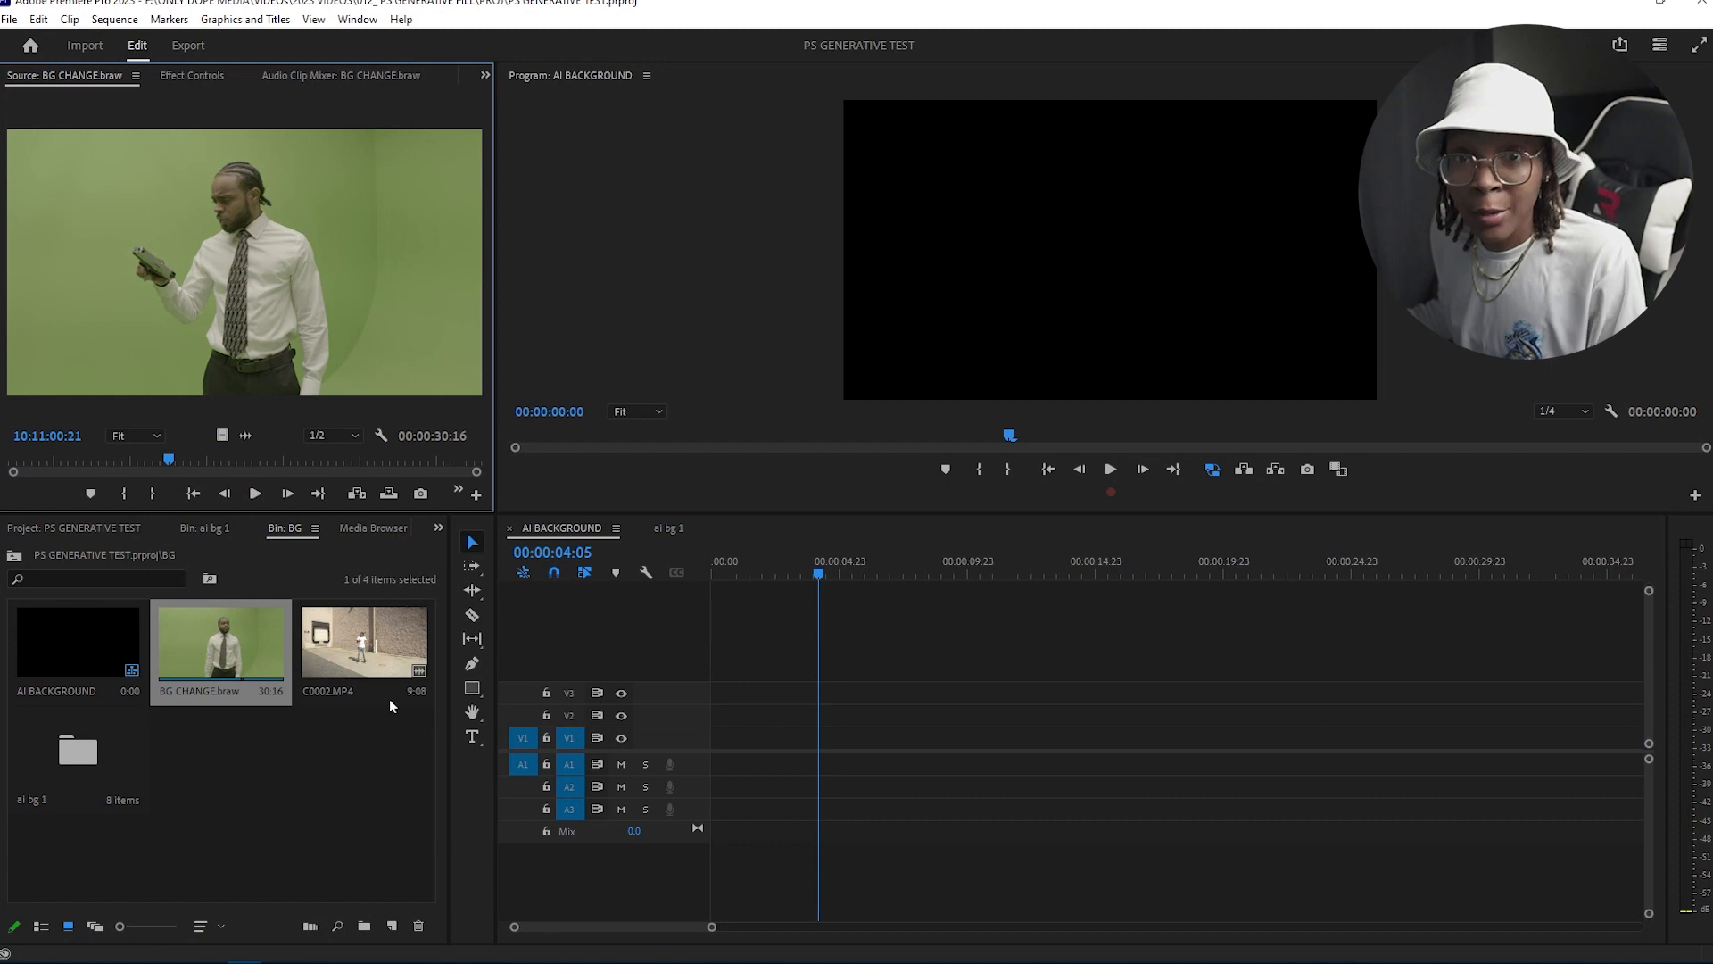
Step: Add BG CHANGE.braw to the AI BACKGROUND sequence and fit it to the frame size
left_click_drag(213, 645, 800, 741)
right_click(800, 741)
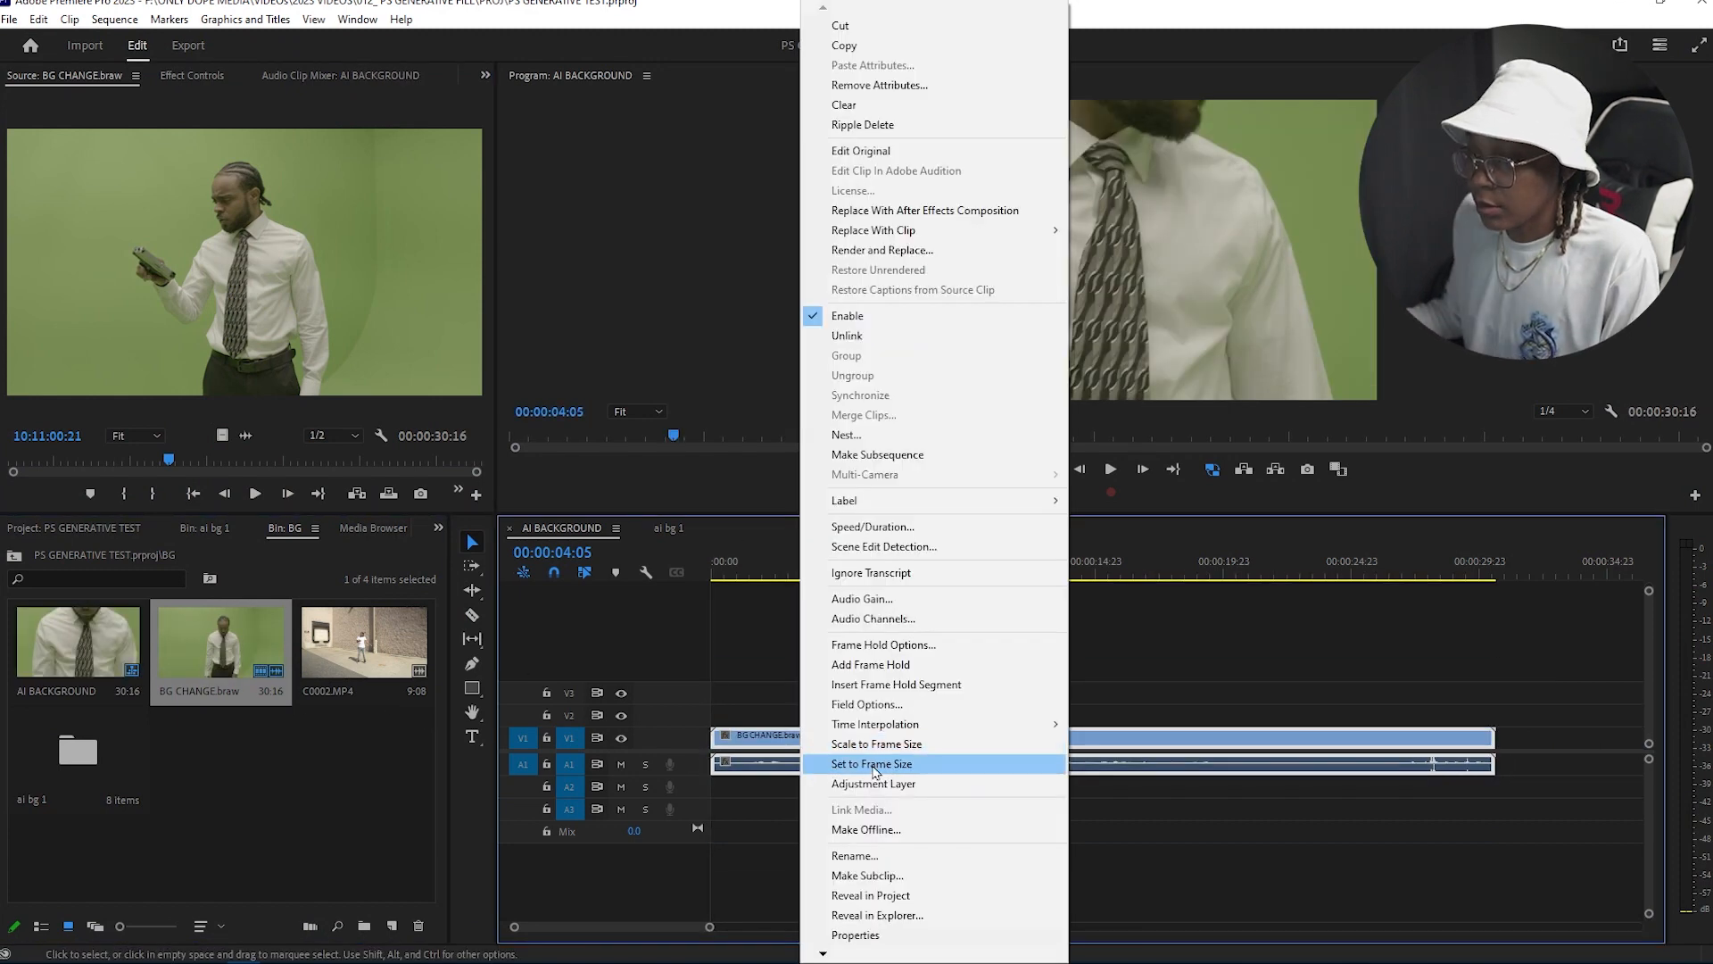
left_click(875, 748)
Step: Apply Ultra Key to the green-screen clip and set its Tolerance to 48
left_click(798, 564)
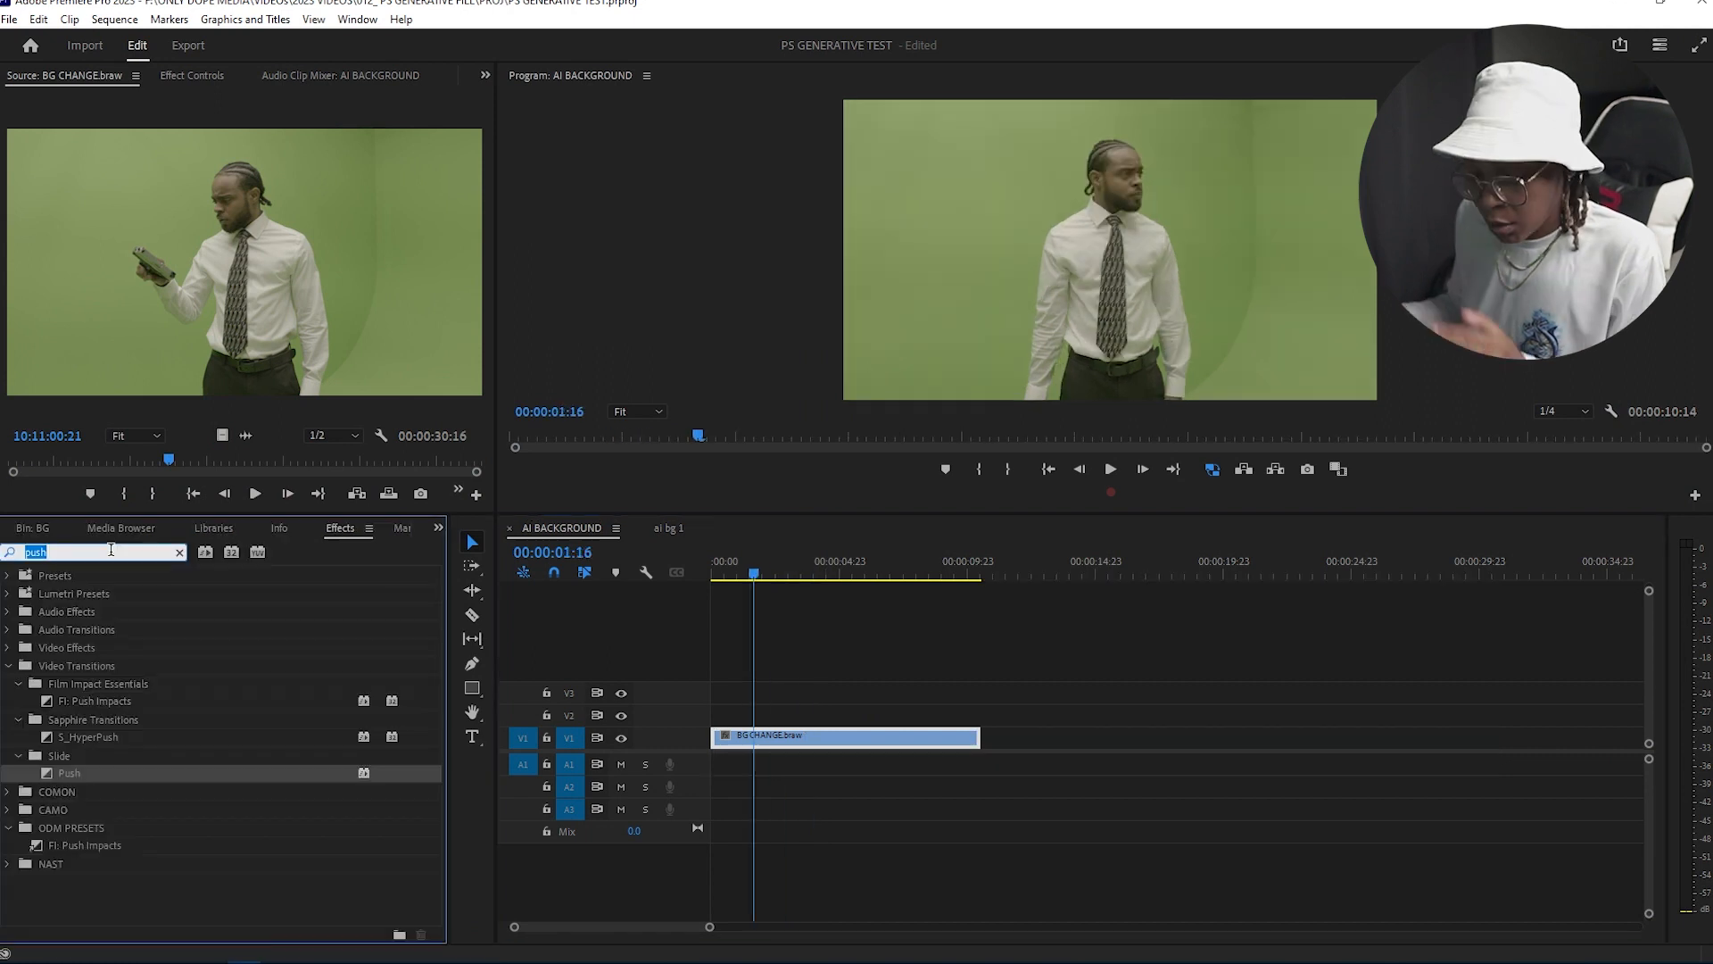
type("ultra")
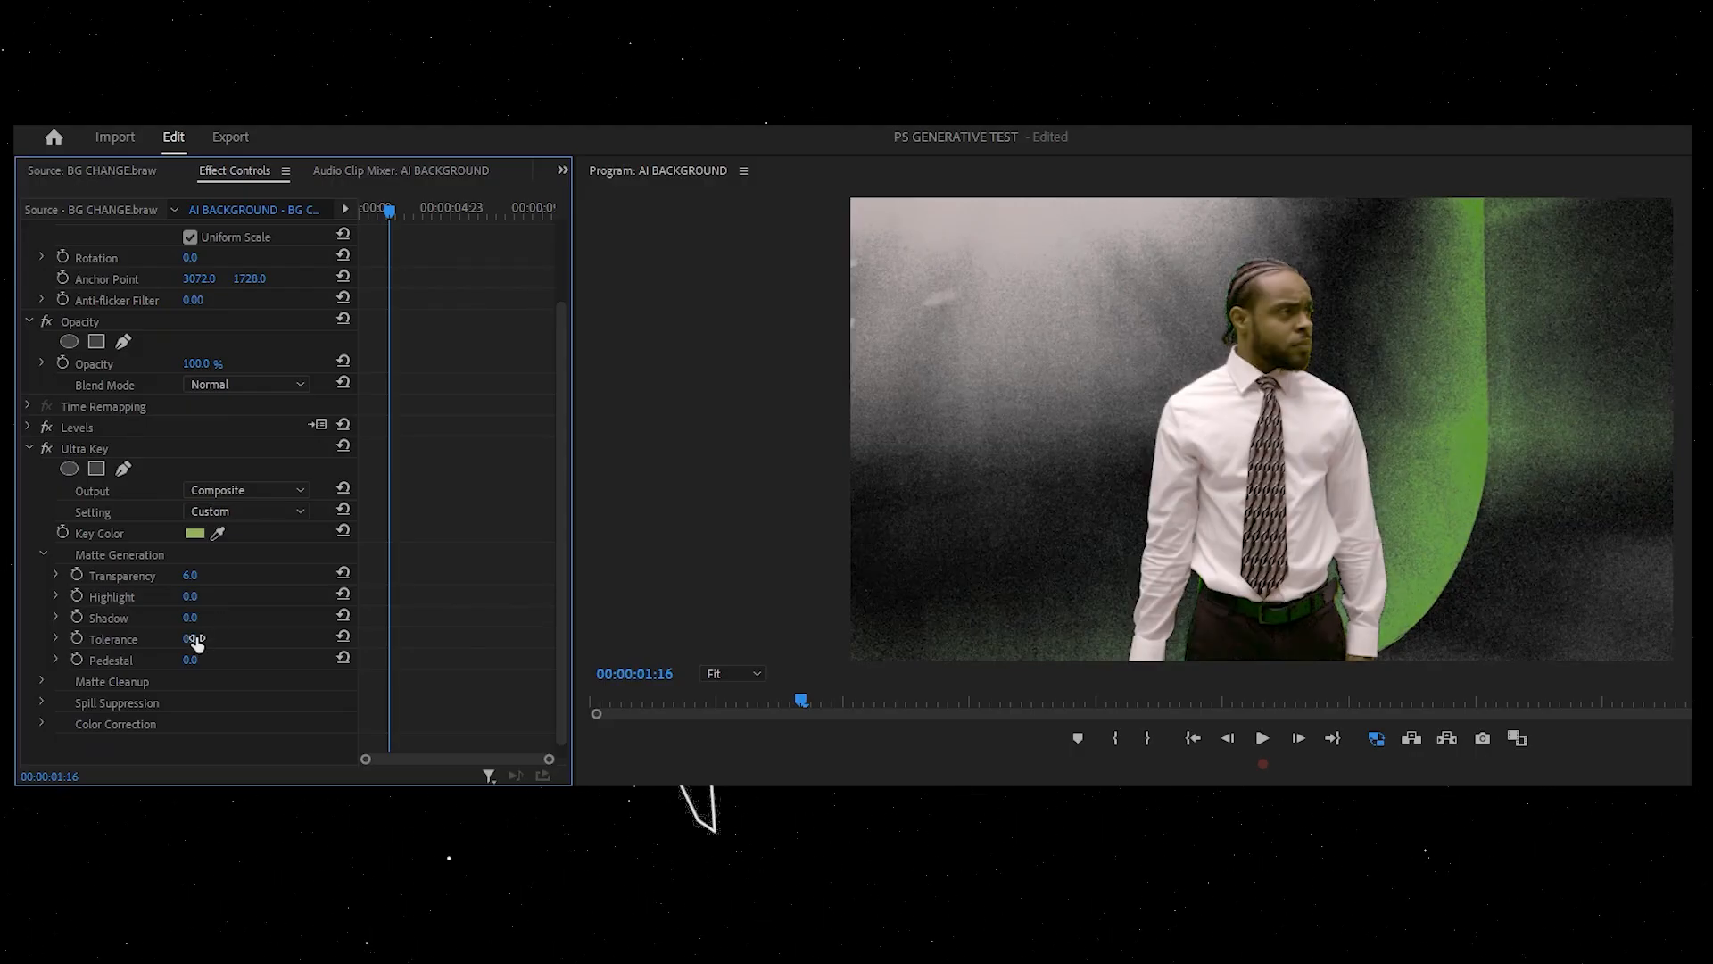
left_click_drag(196, 640, 290, 660)
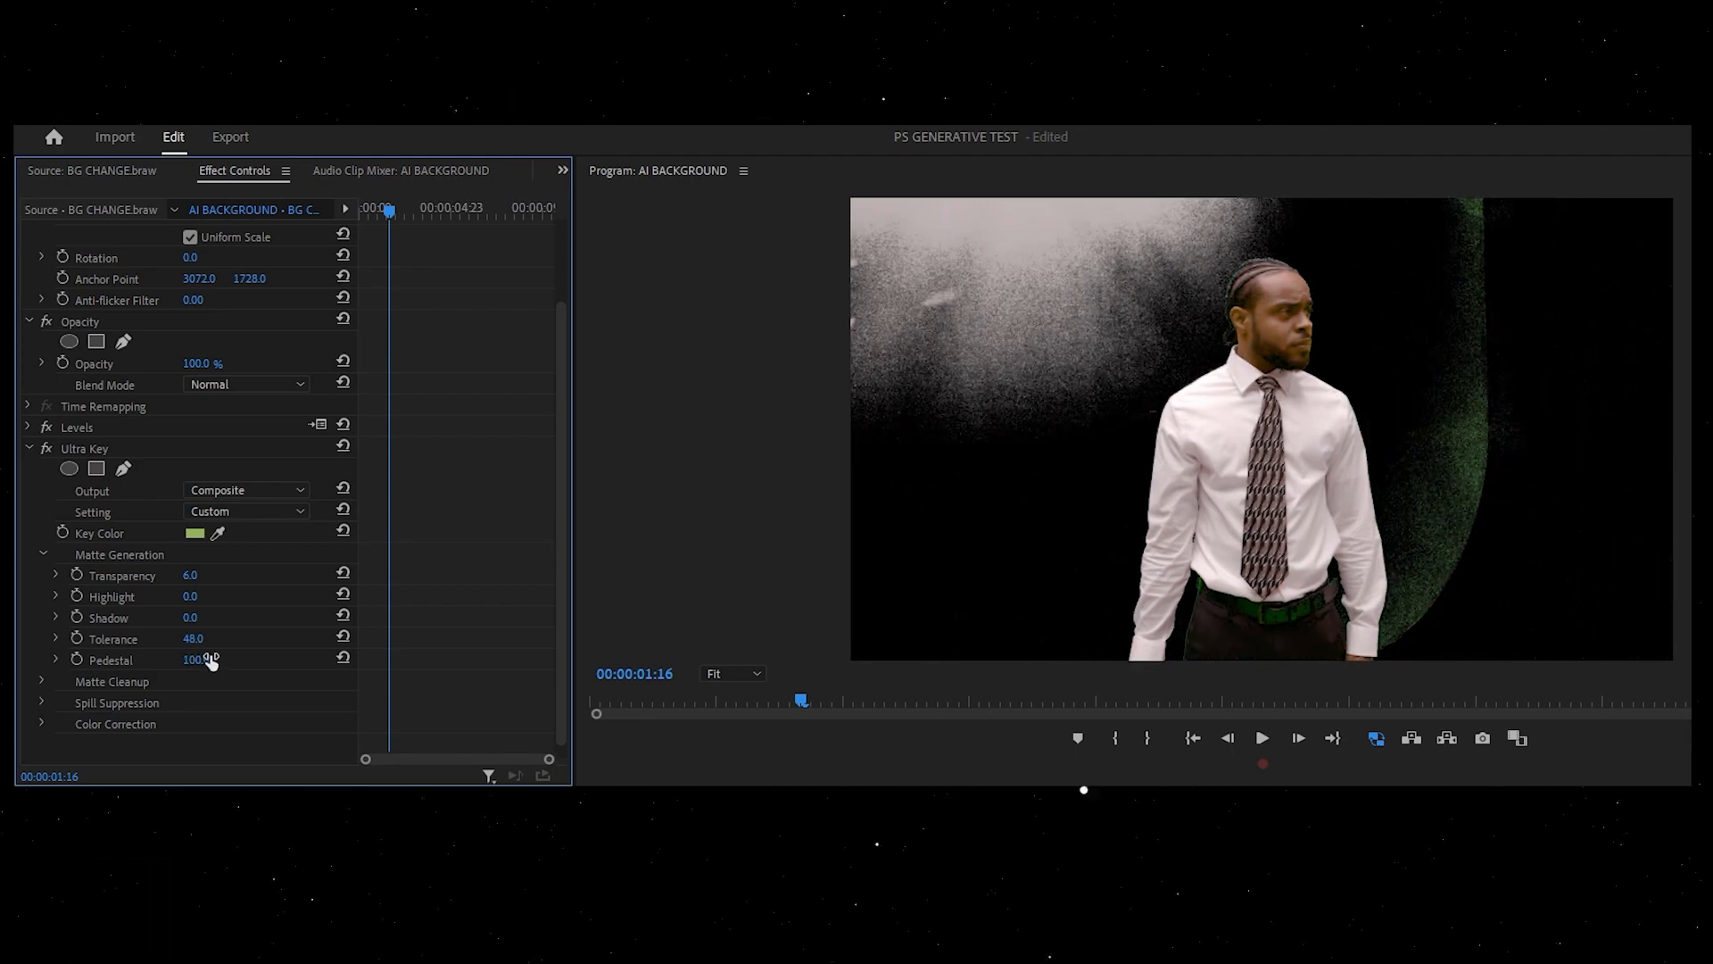
Step: Try adjusting a Spill Suppression value on the Ultra Key, then undo it
left_click(41, 703)
scroll(179, 624, "down", 2)
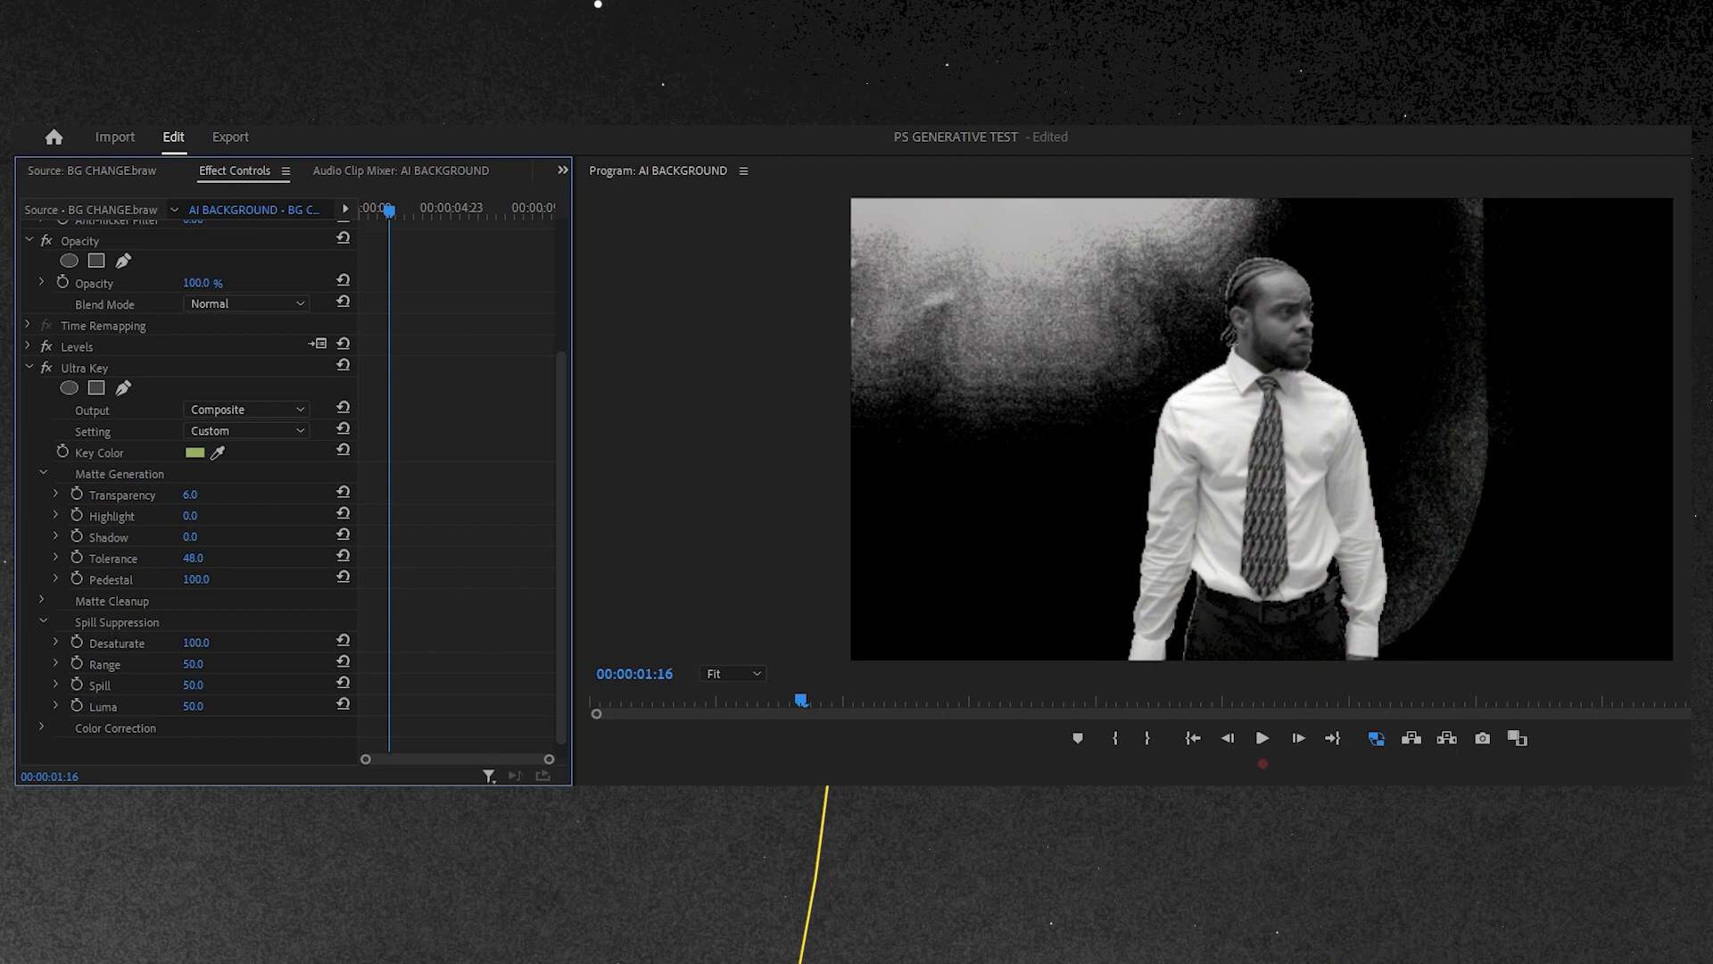
mouse_move(196, 642)
left_mouse_down()
mouse_move(135, 642)
mouse_move(219, 665)
left_mouse_up()
key("ctrl+z")
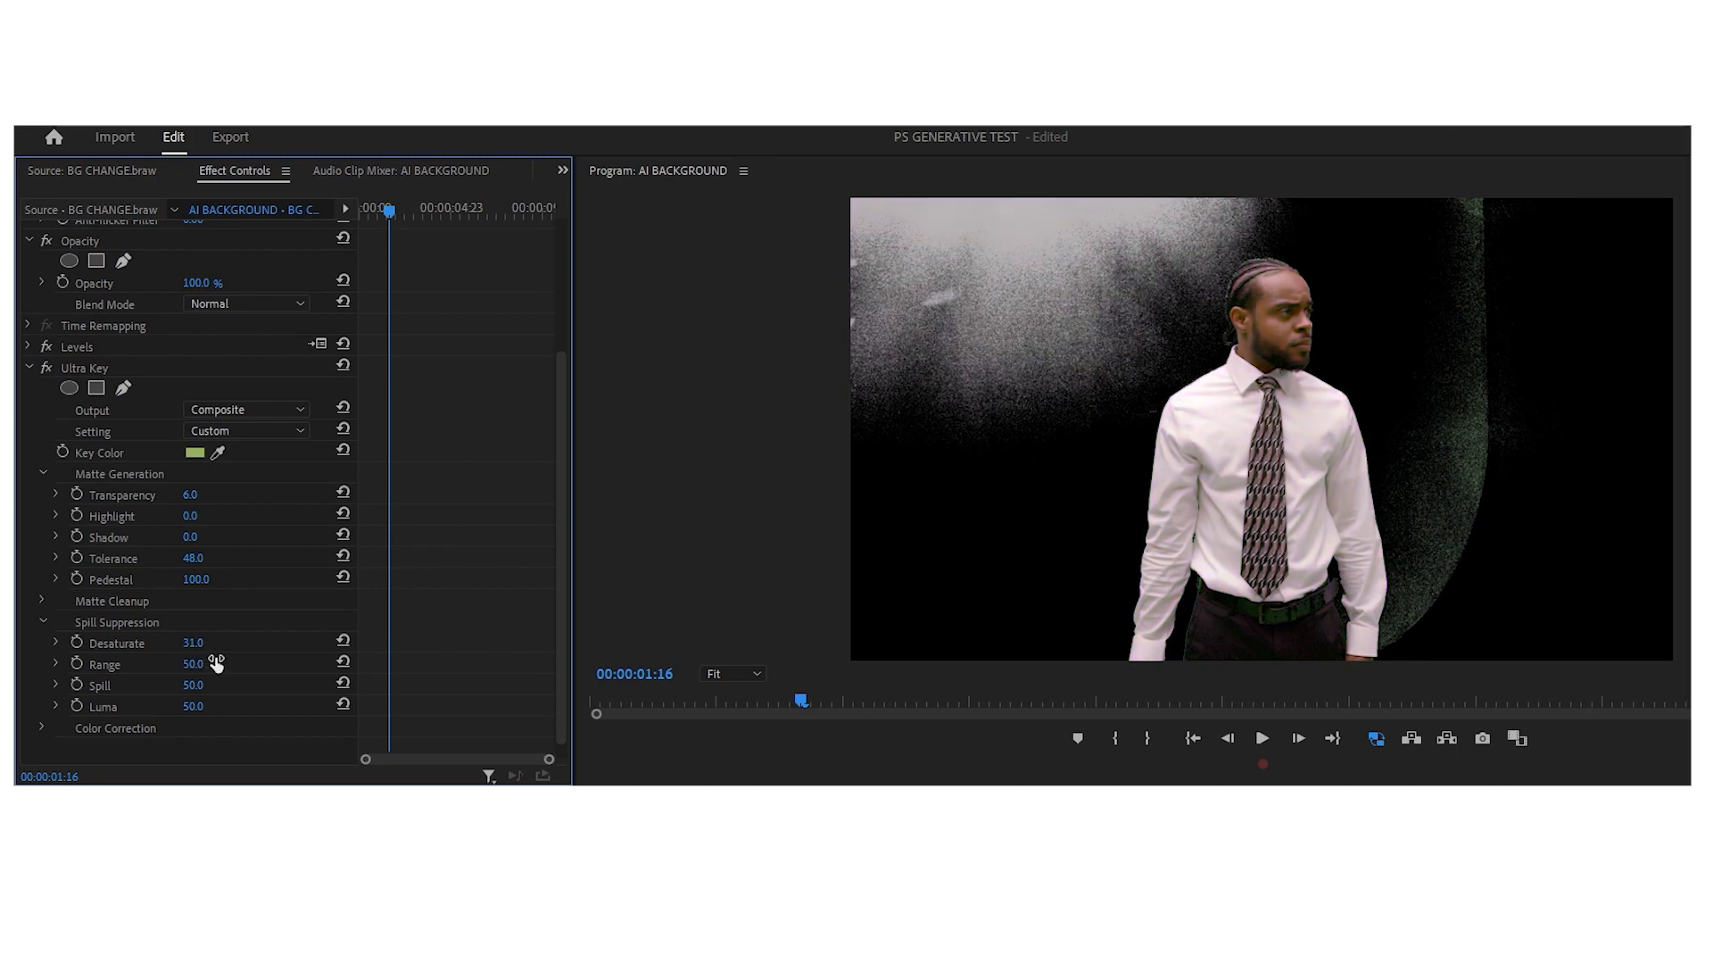
Step: Open the Ultra Key Color Correction group, set Matte Generation Transparency to 19 and raise the Highlight
left_click(43, 622)
left_click(42, 645)
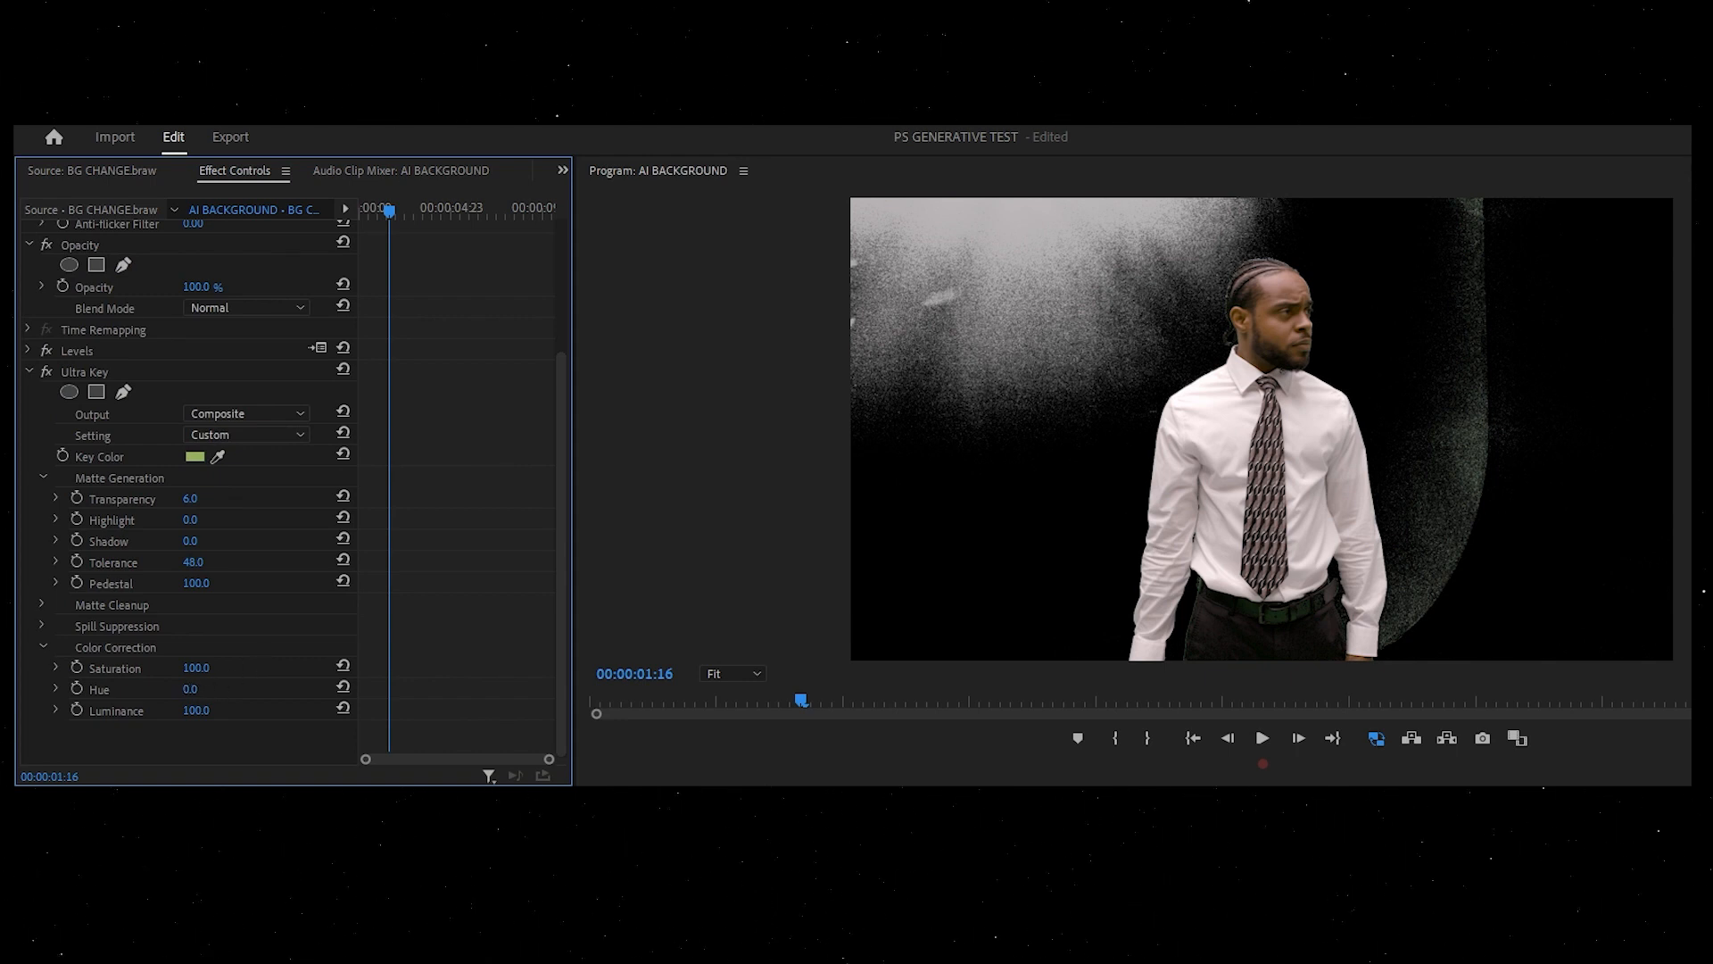
left_click_drag(191, 498, 210, 500)
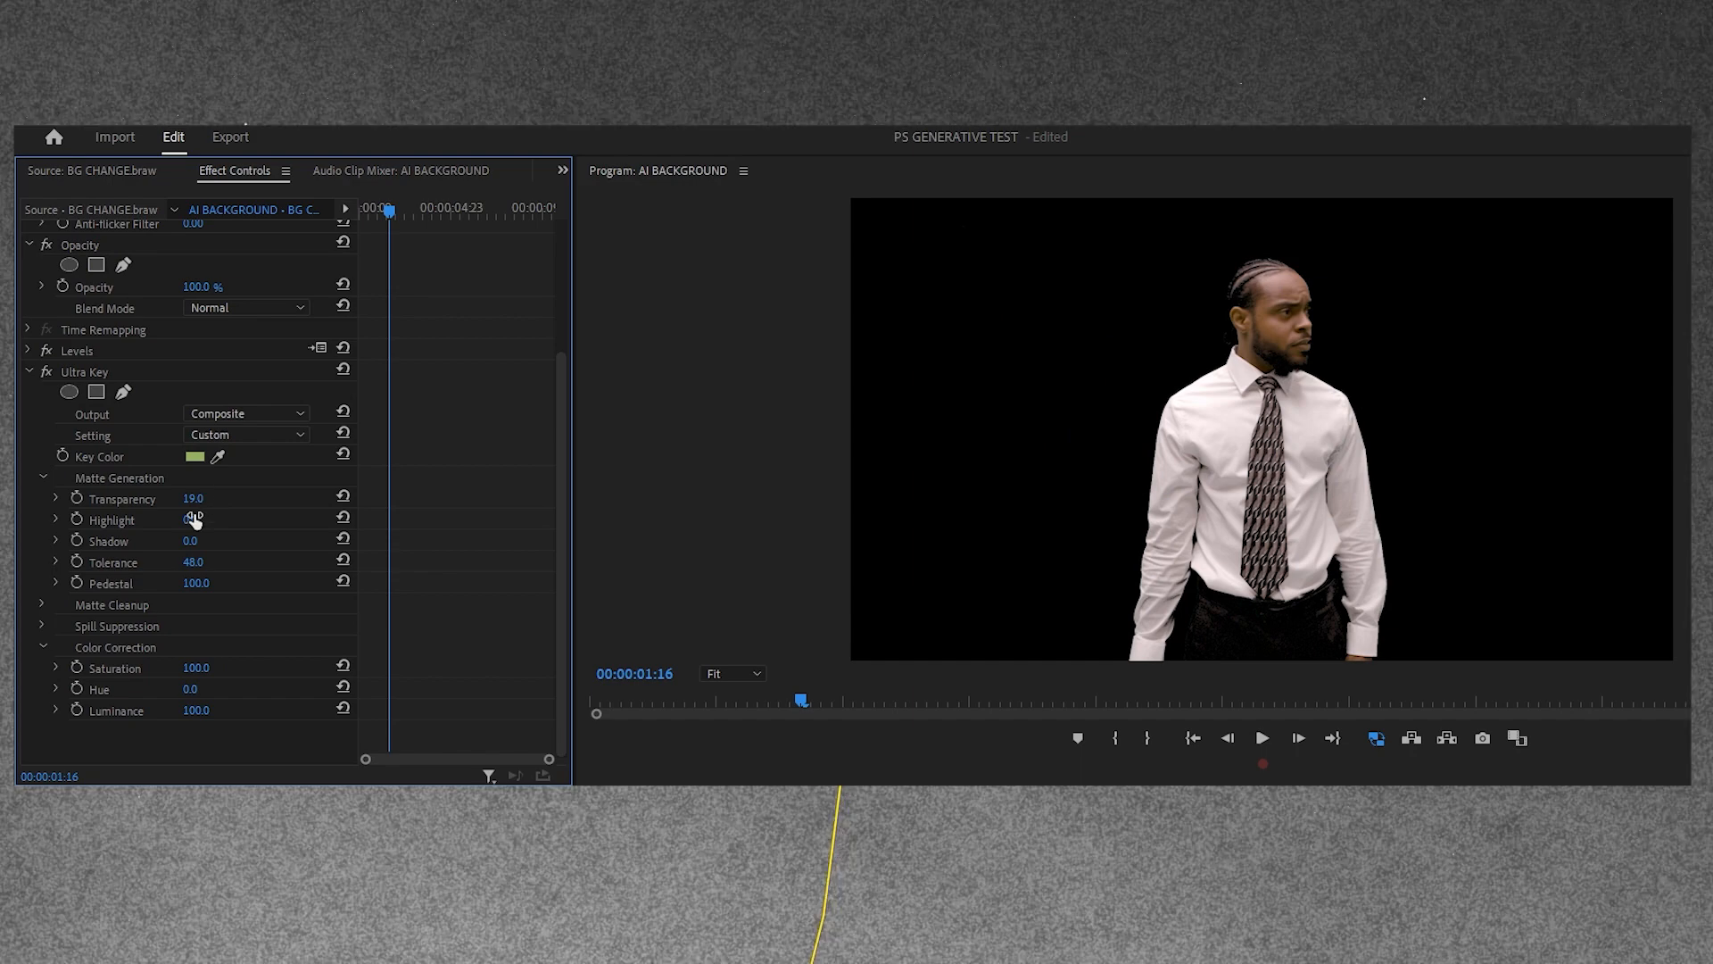
left_click_drag(190, 519, 211, 541)
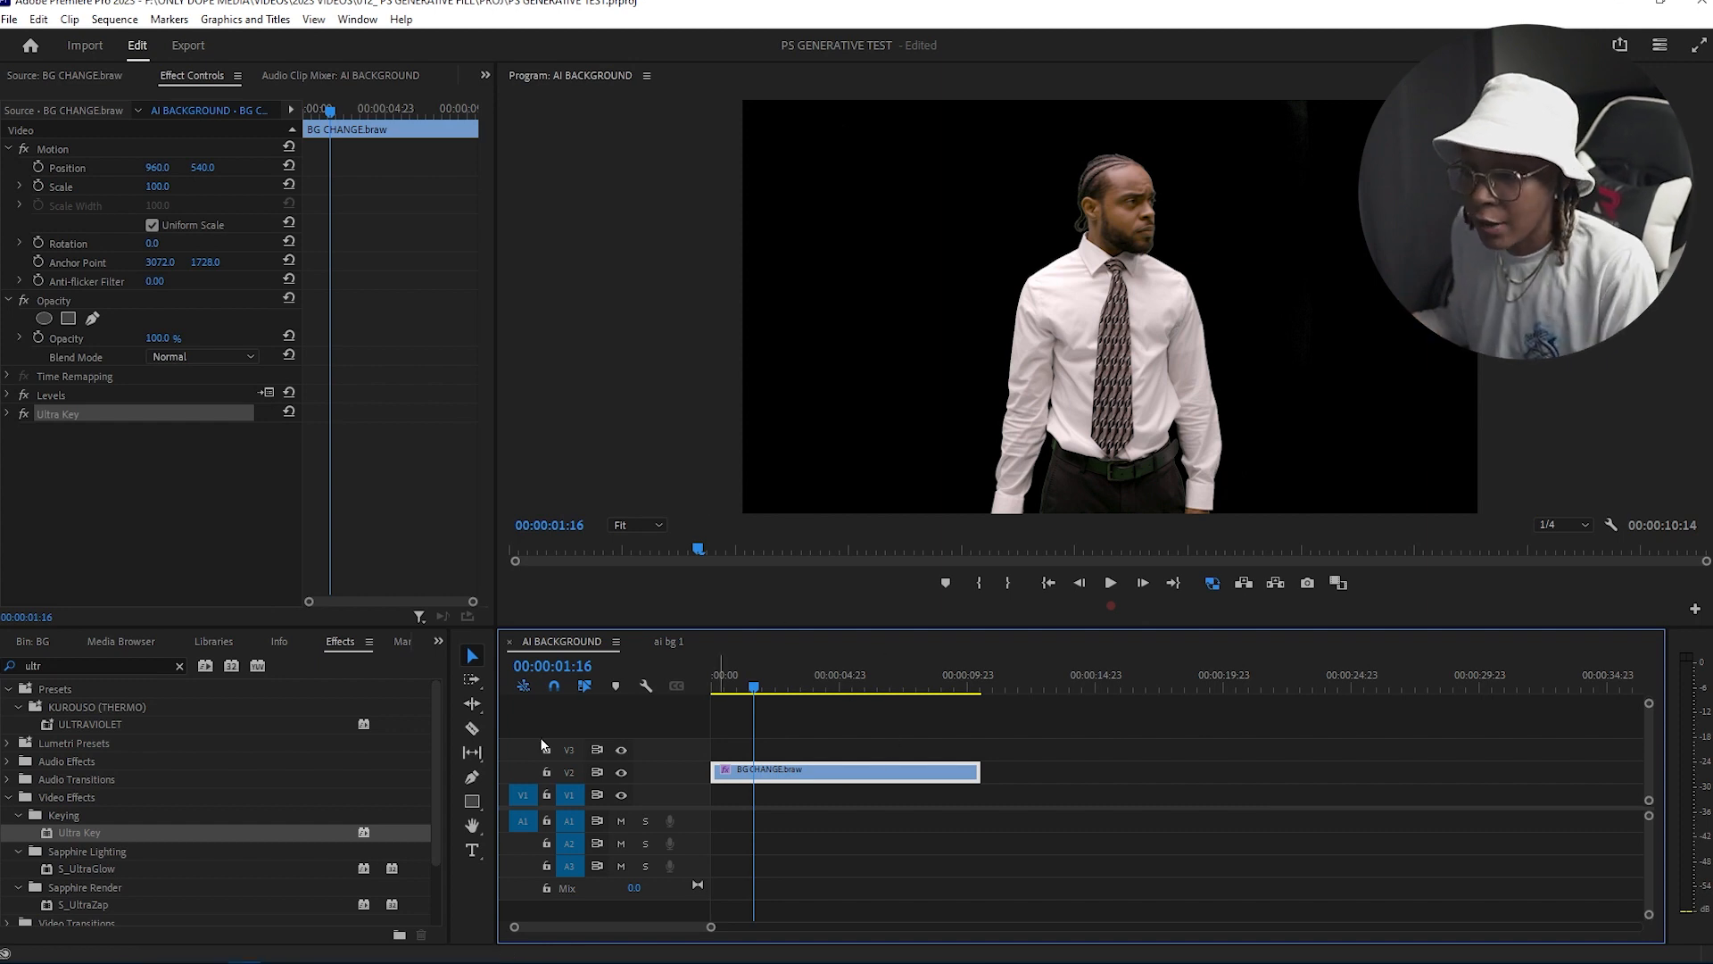
Step: Import ai-bg-2--change.png from the file explorer and place it on V1 beneath the keyed clip
left_click(50, 642)
left_click(311, 869)
scroll(304, 863, "down", 1)
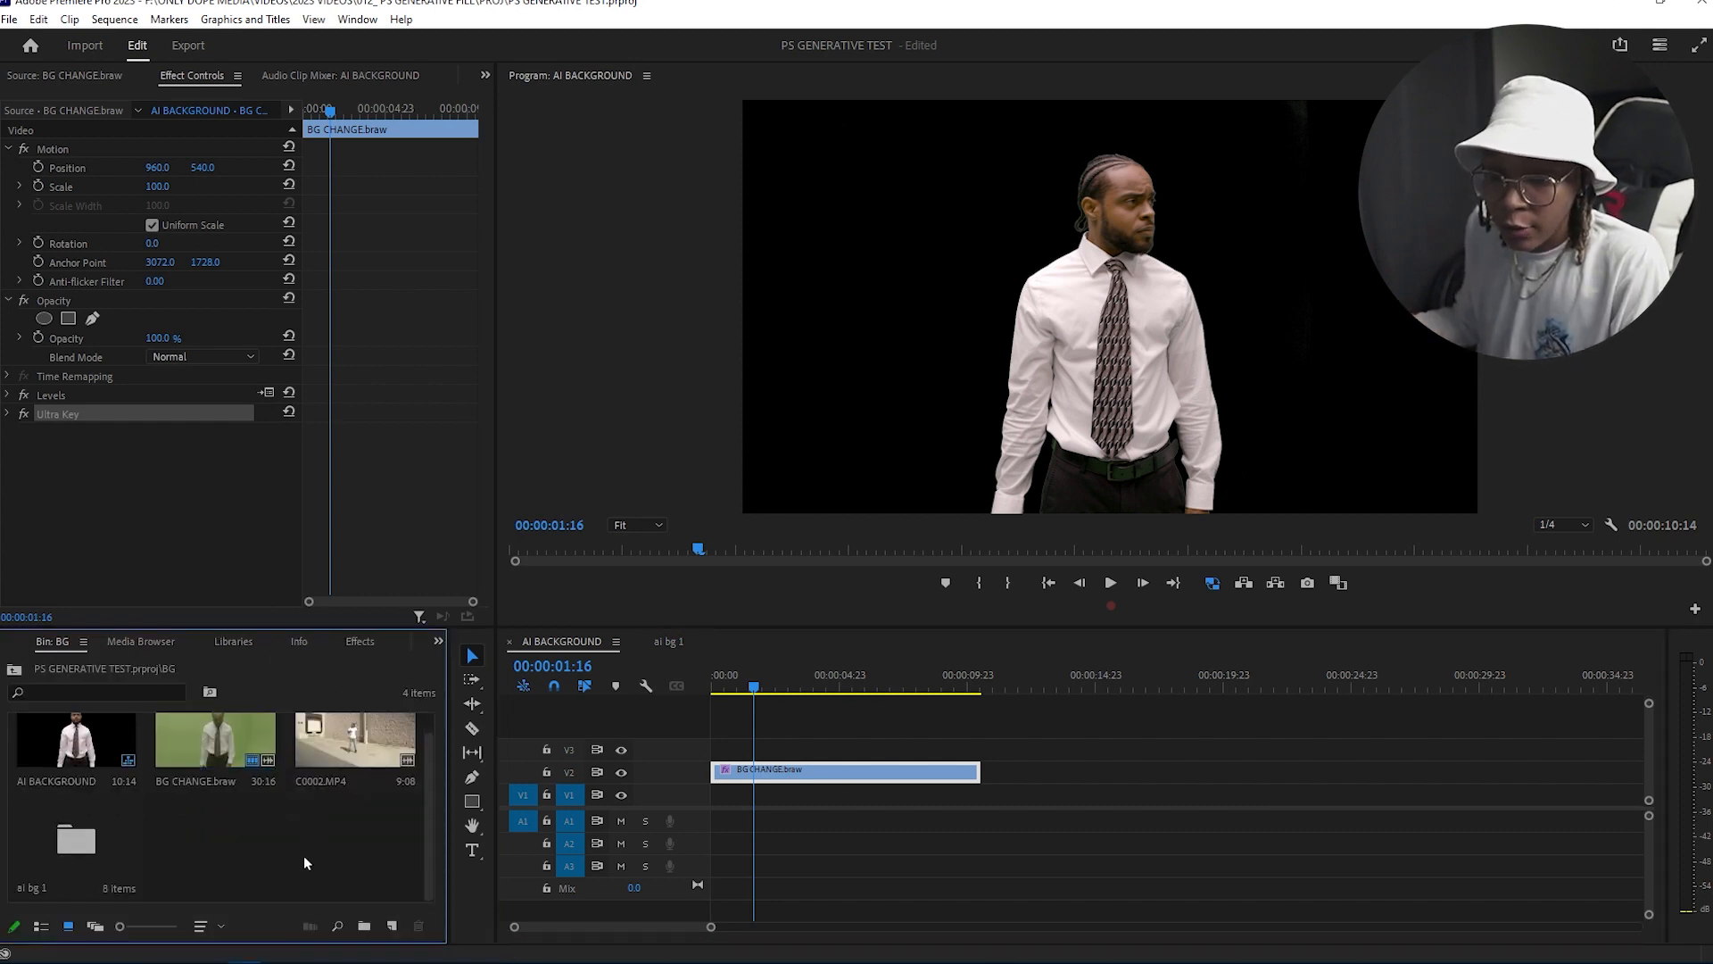
mouse_move(110, 948)
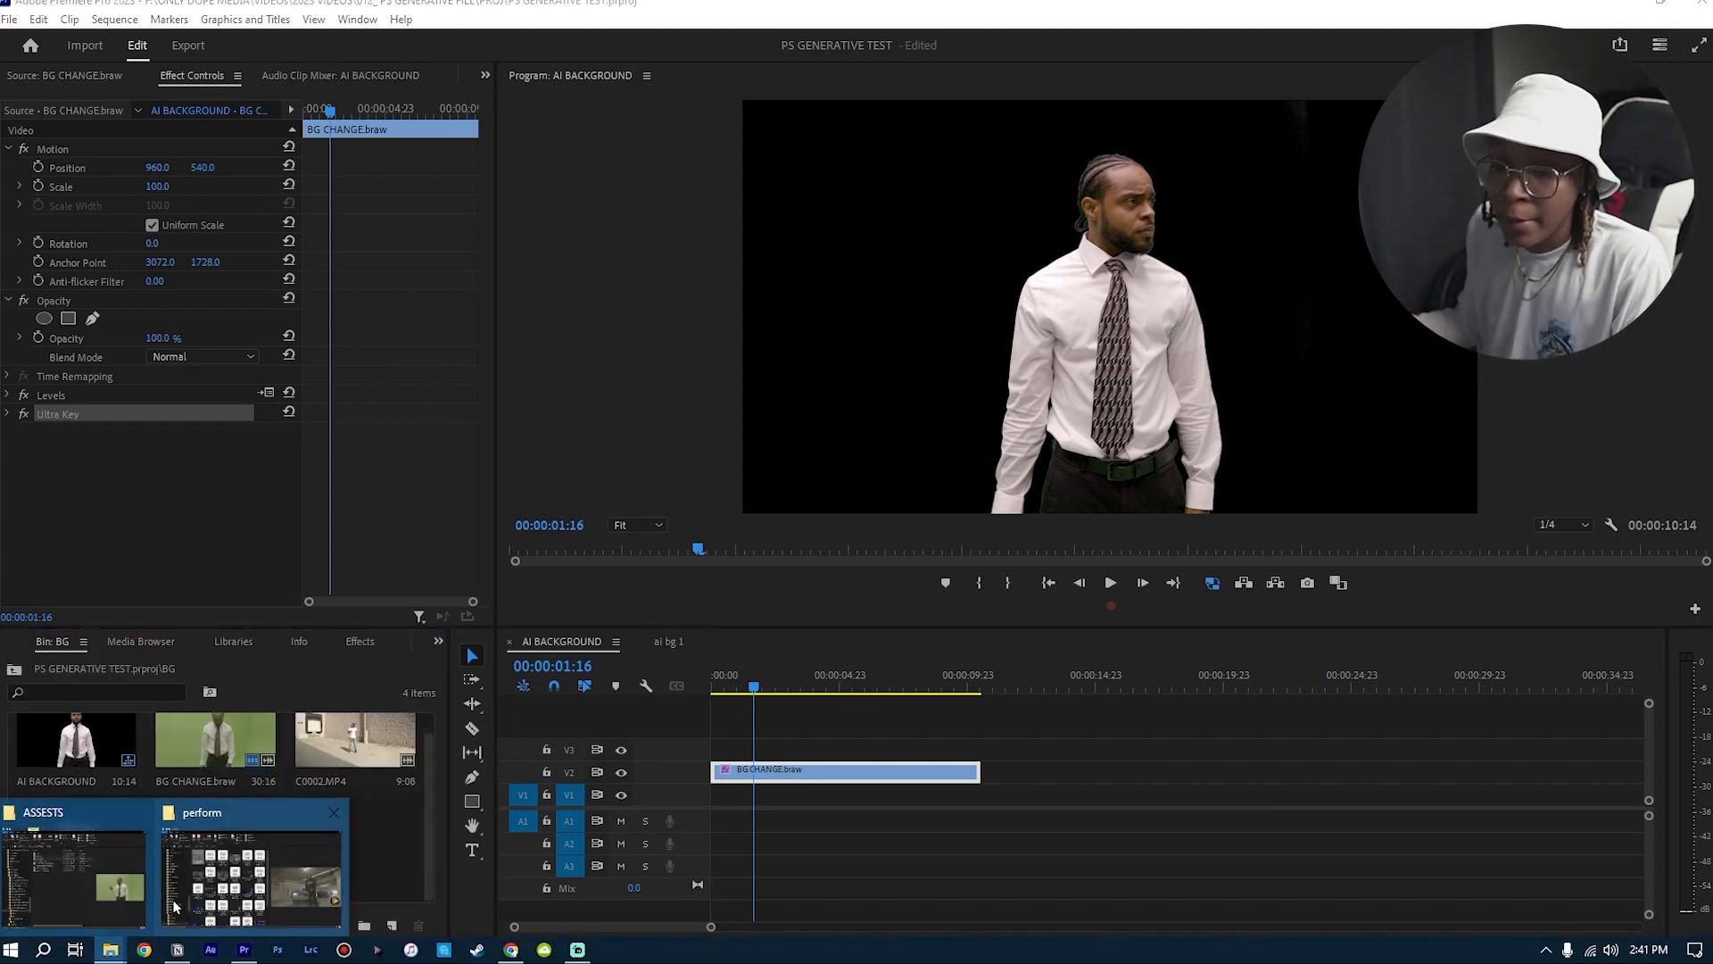
left_click(107, 889)
left_click_drag(211, 841, 679, 798)
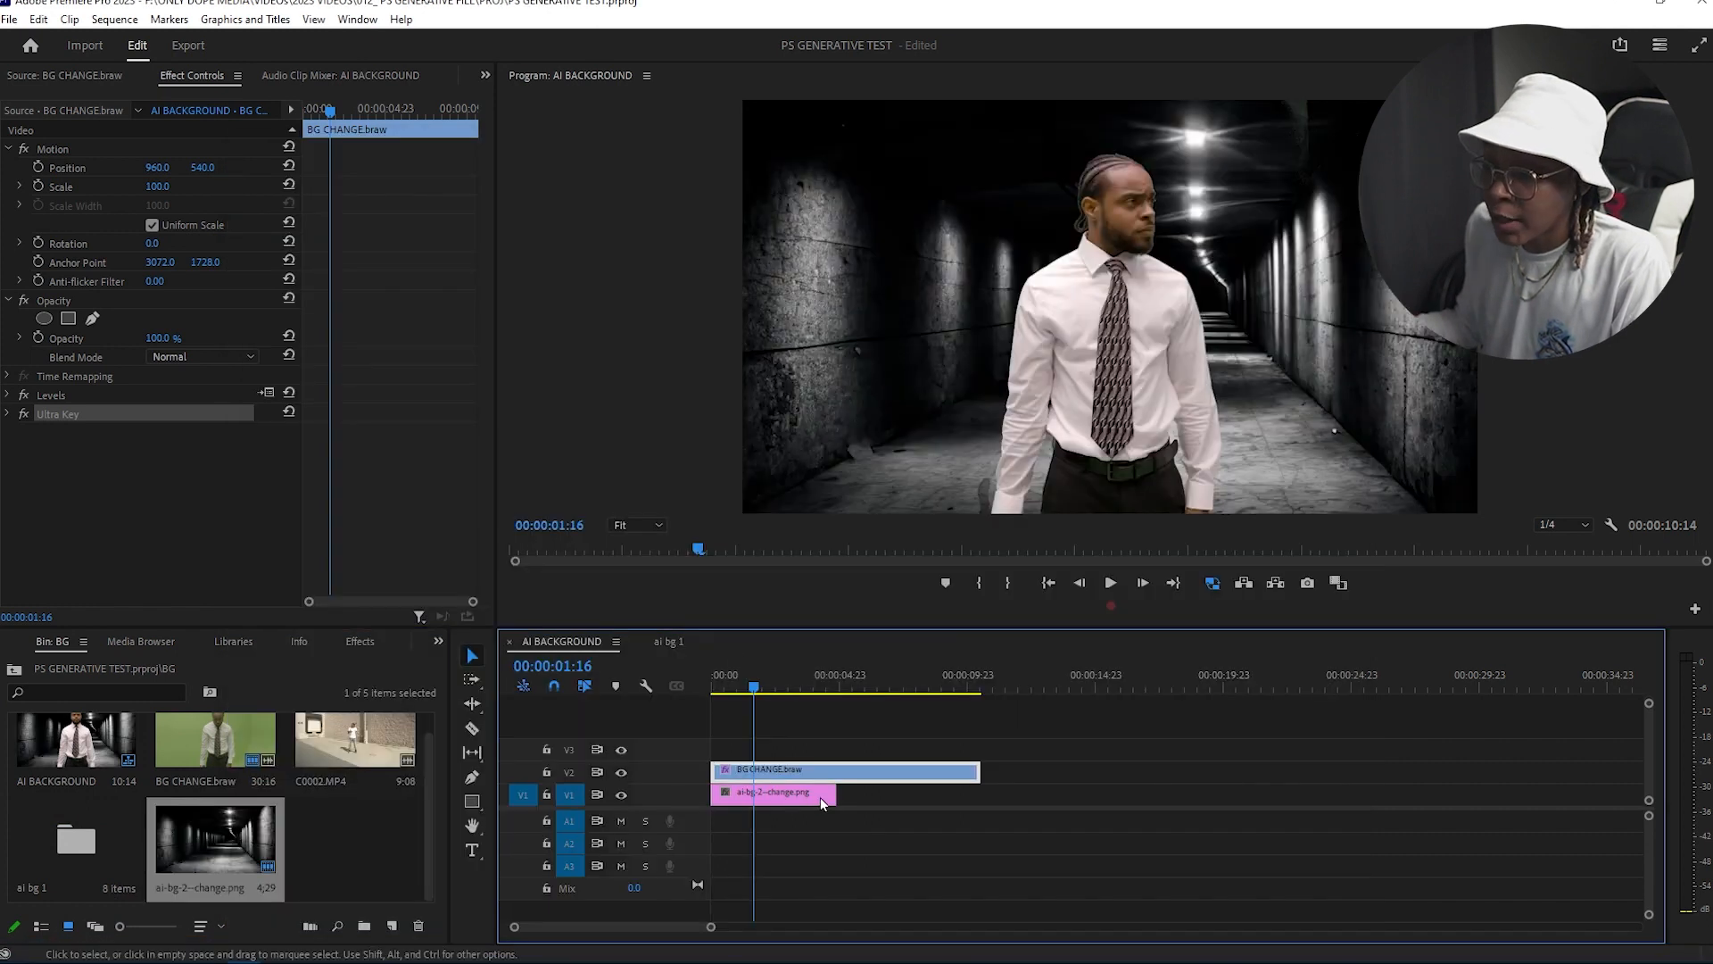
Step: Extend the background image clip to match the keyed clip's length
left_click_drag(824, 792, 971, 794)
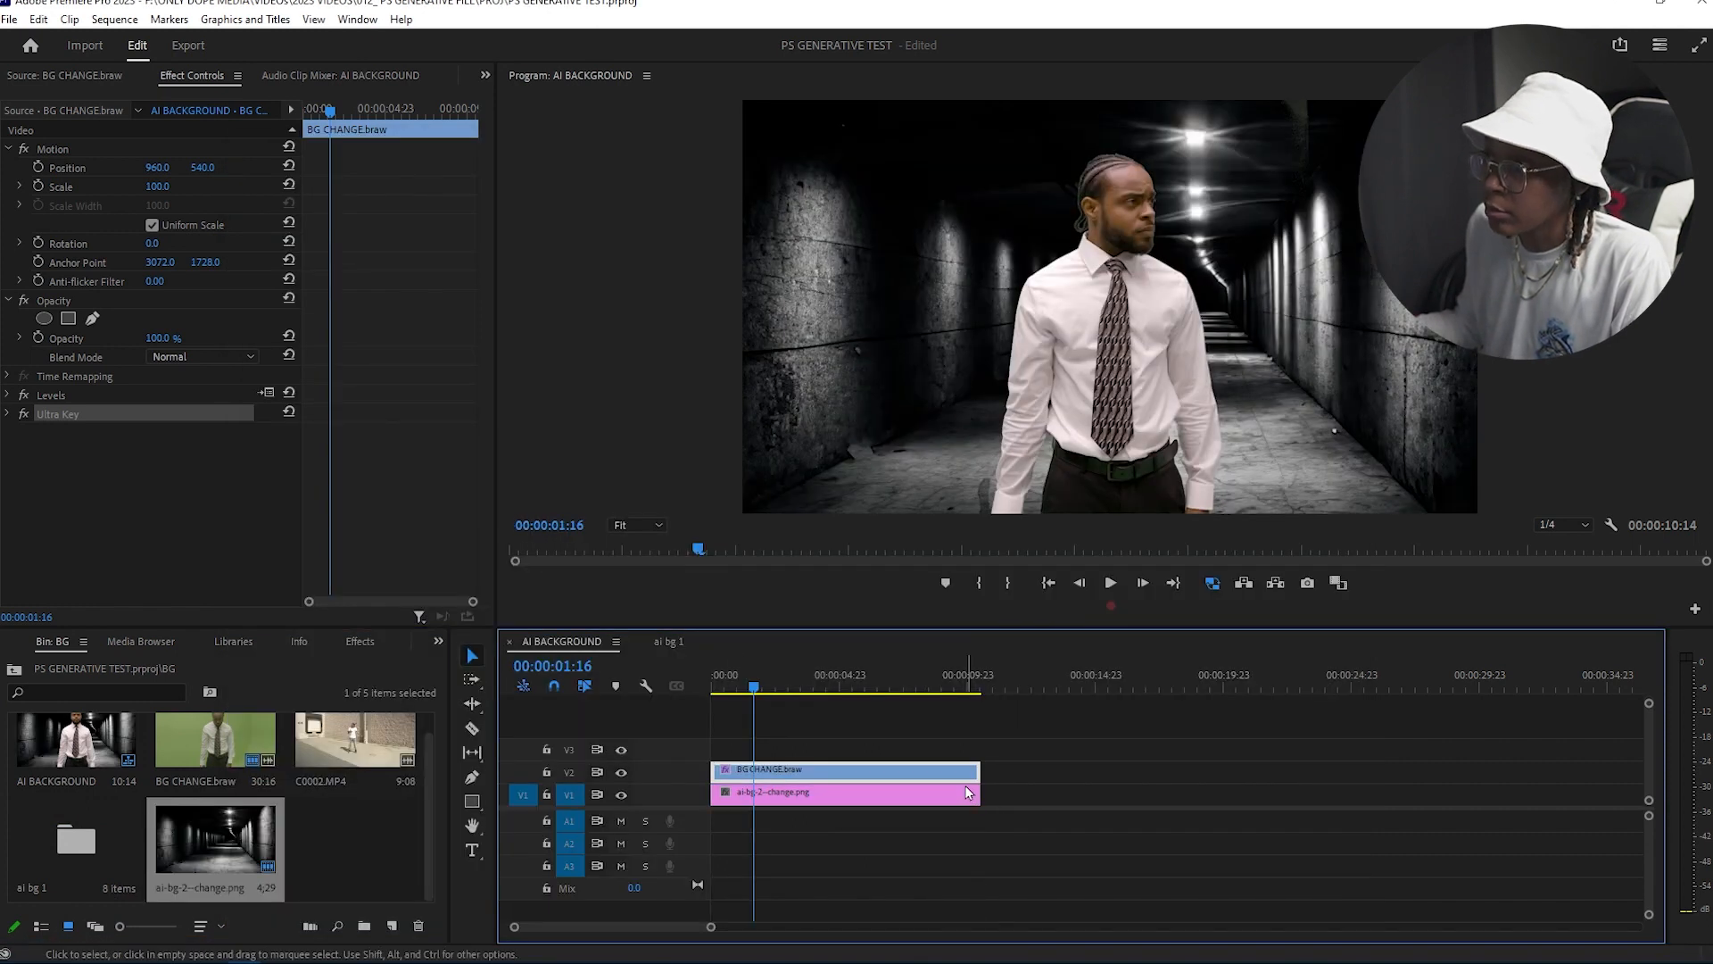
left_click(776, 727)
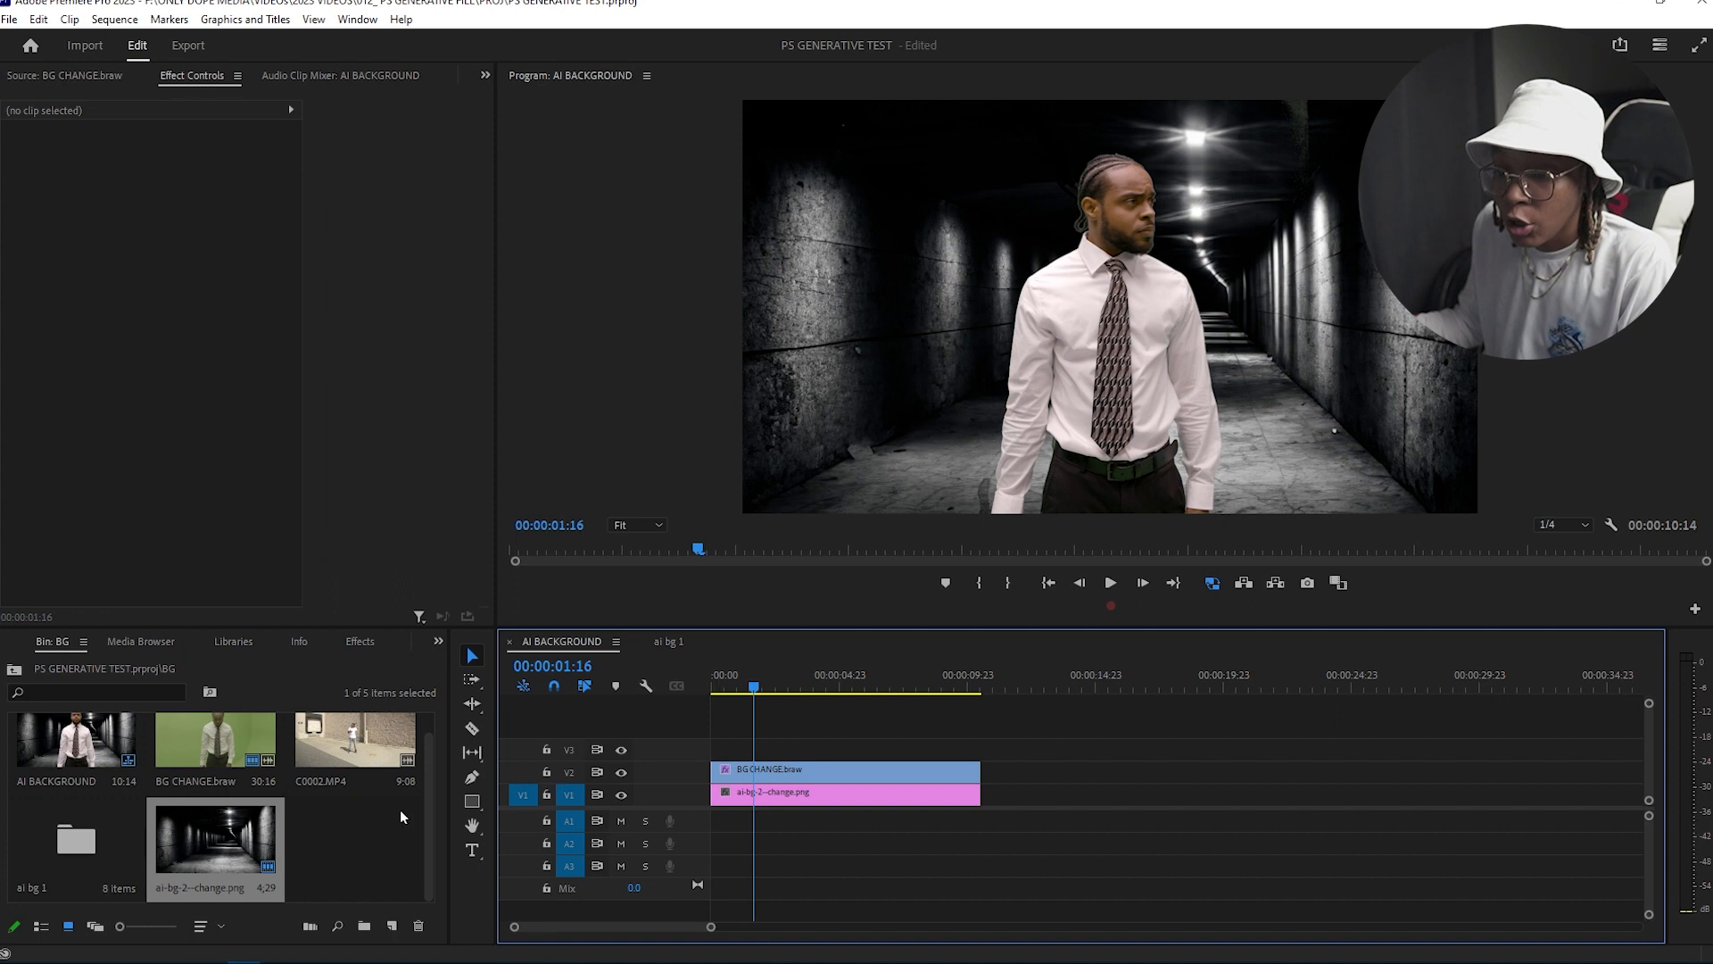
Step: Create a 1920x1080 adjustment layer and place it on V3 spanning the full length of the clips
left_click(355, 876)
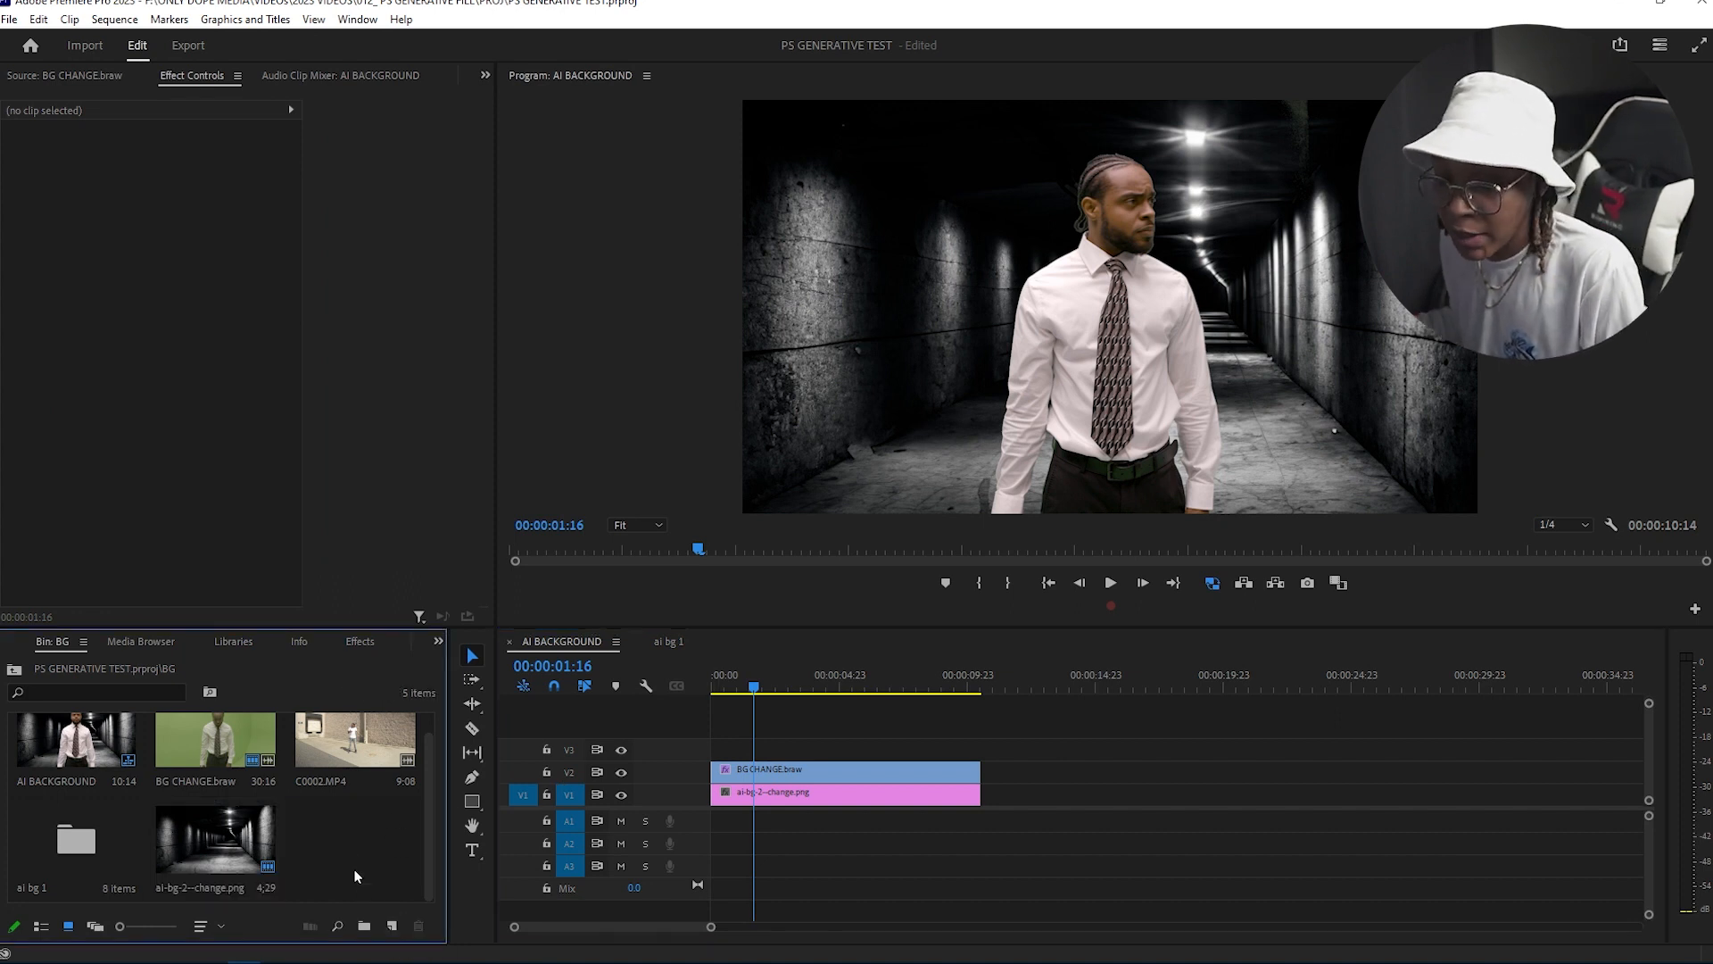
left_click(389, 923)
left_click(411, 812)
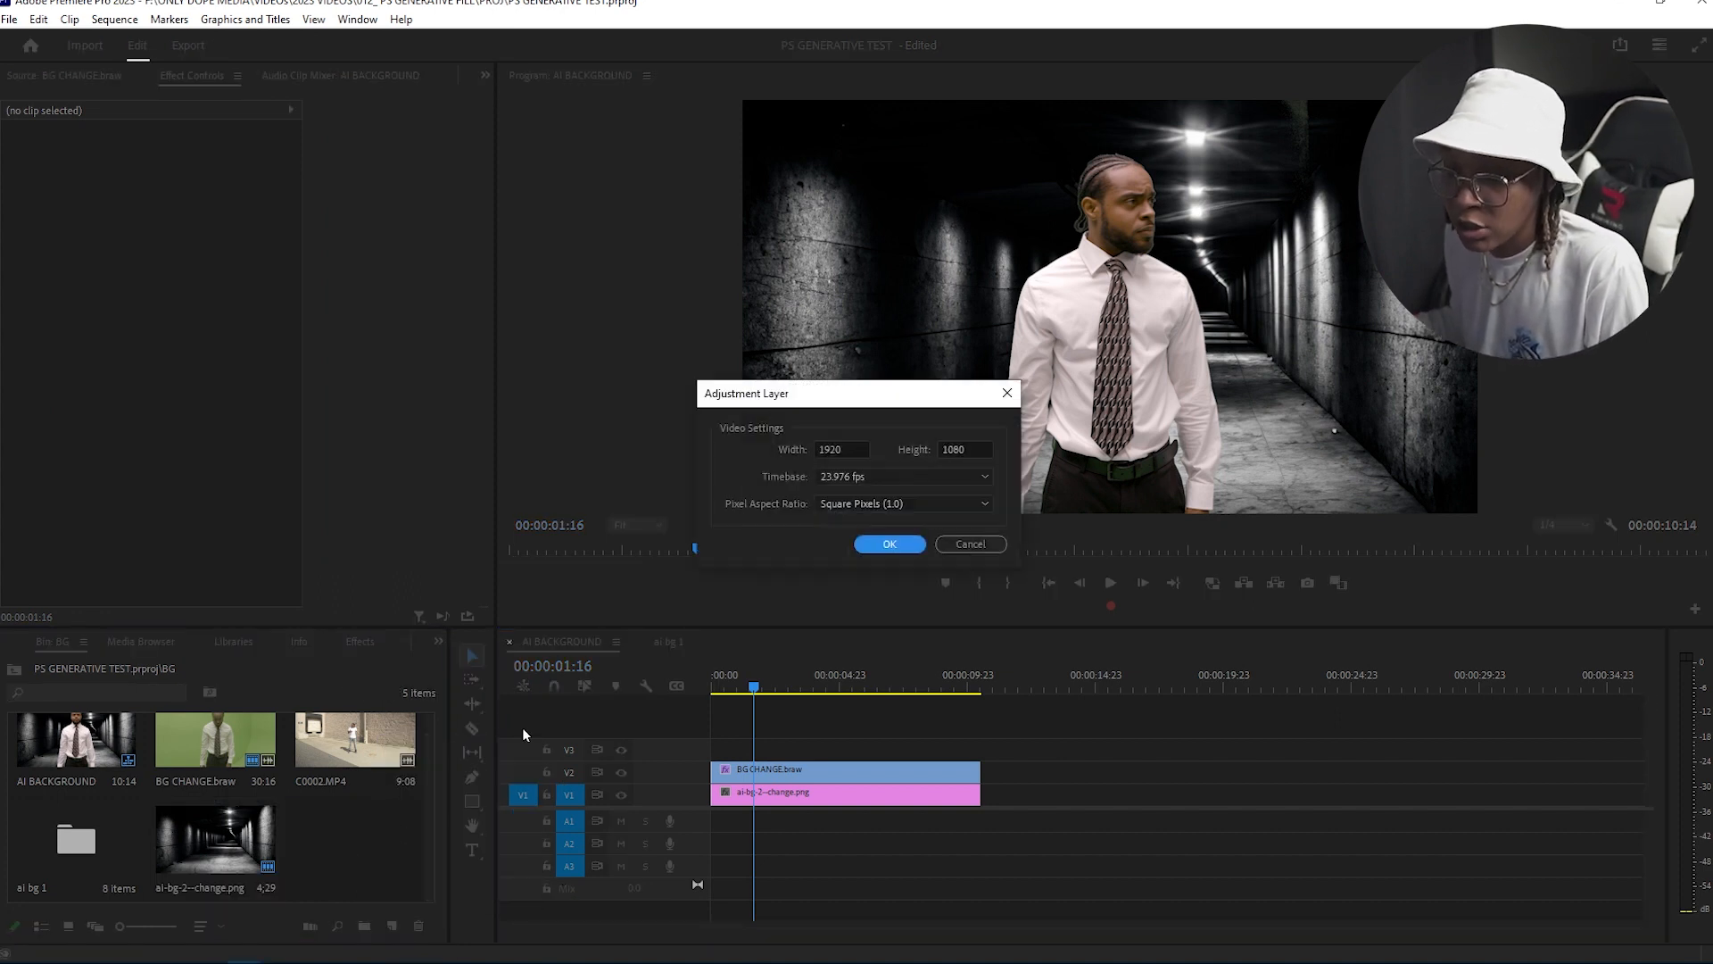
left_click(888, 546)
left_click_drag(360, 857, 719, 748)
left_click_drag(842, 747, 987, 746)
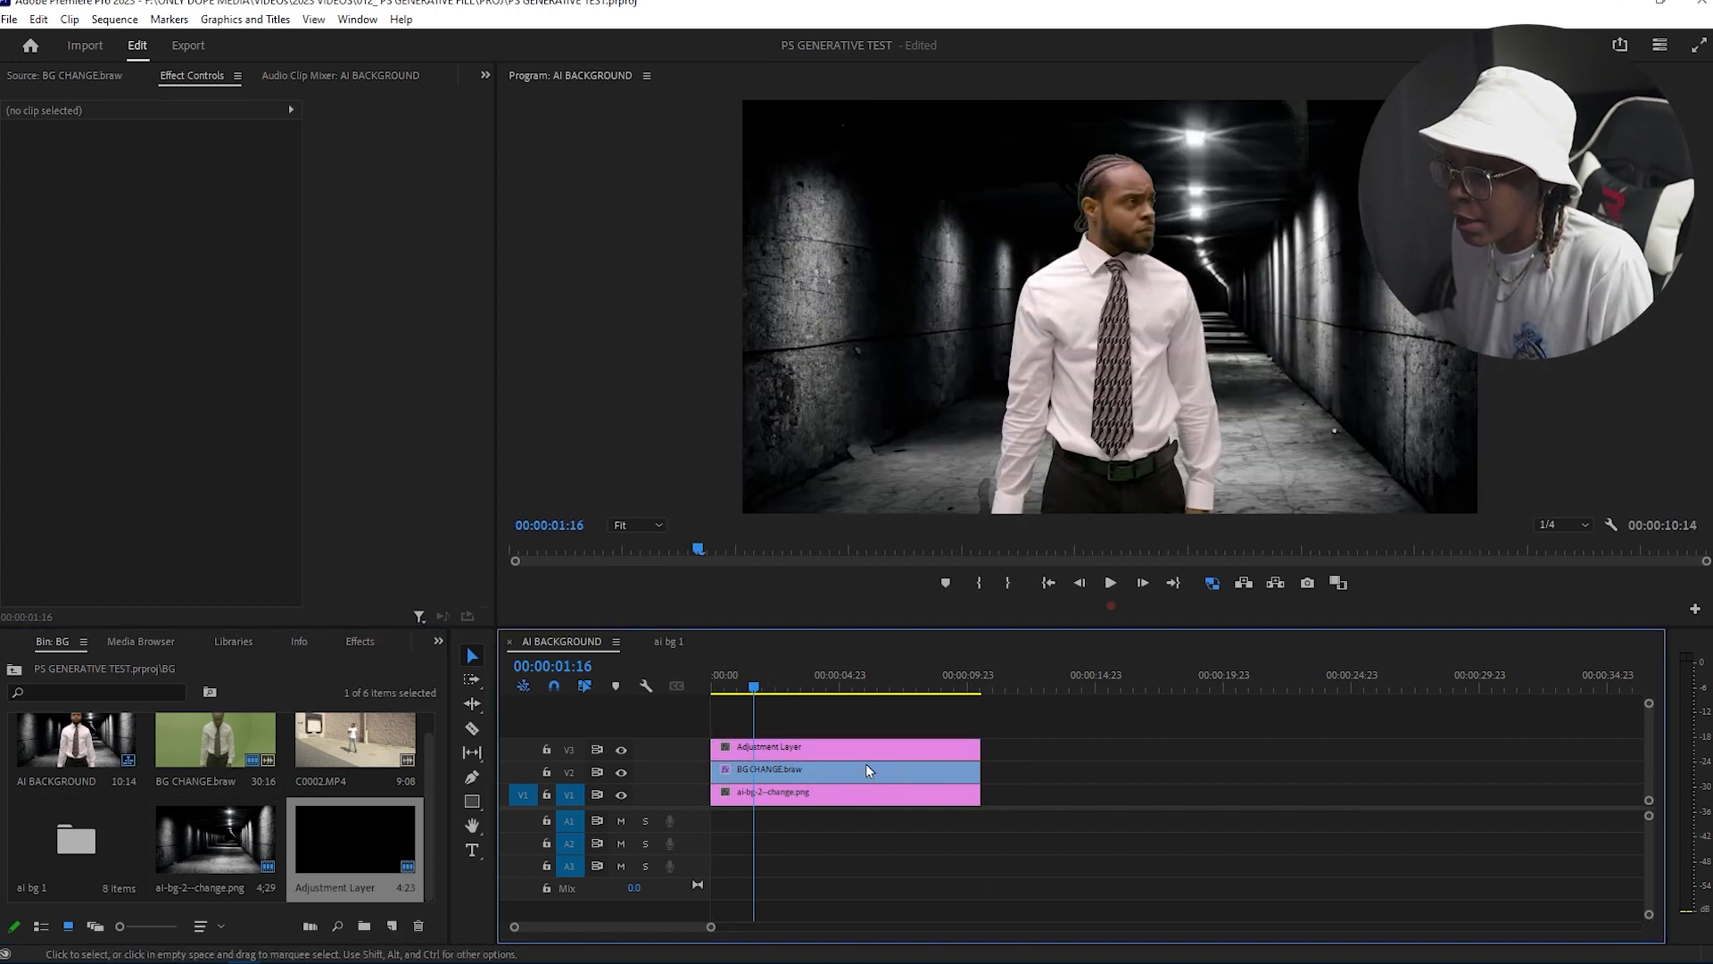
Step: Apply Lumetri Color to the adjustment layer and expand its Basic Correction settings
left_click(865, 753)
left_click(360, 642)
left_click_drag(98, 863, 107, 544)
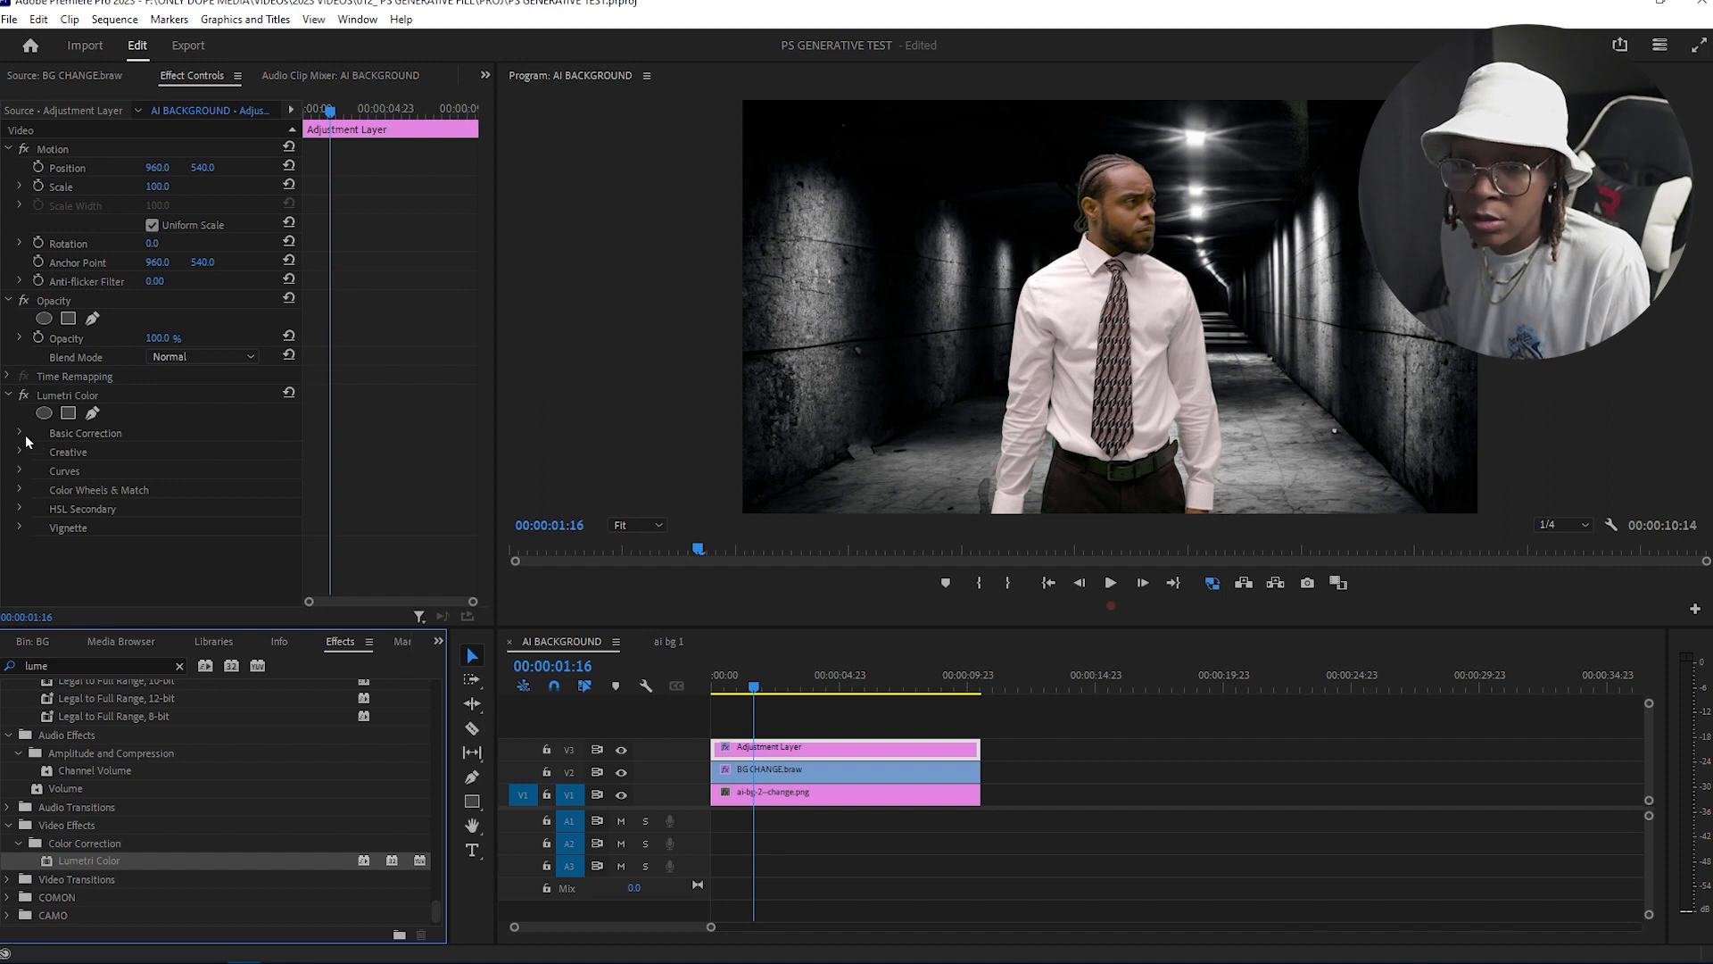
left_click(19, 433)
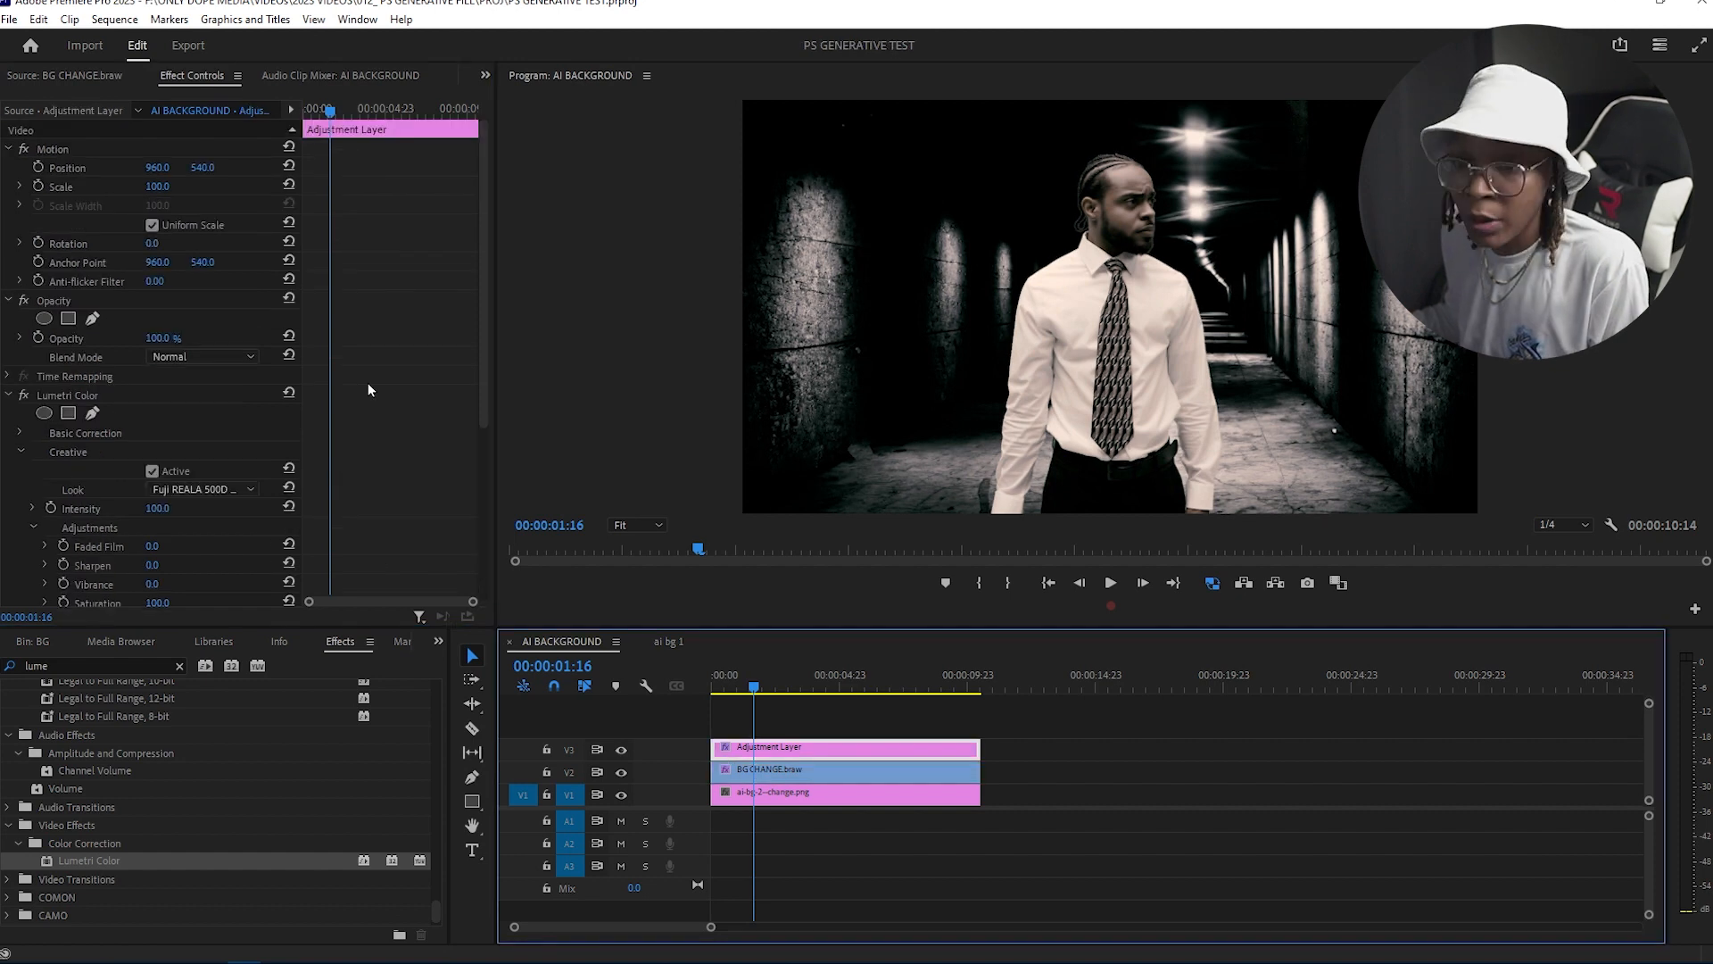
Step: Set the Lumetri Temperature to -48 and adjust the Tint for a cool blue grade
scroll(346, 394, "down", 3)
scroll(335, 397, "down", 1)
left_click(21, 181)
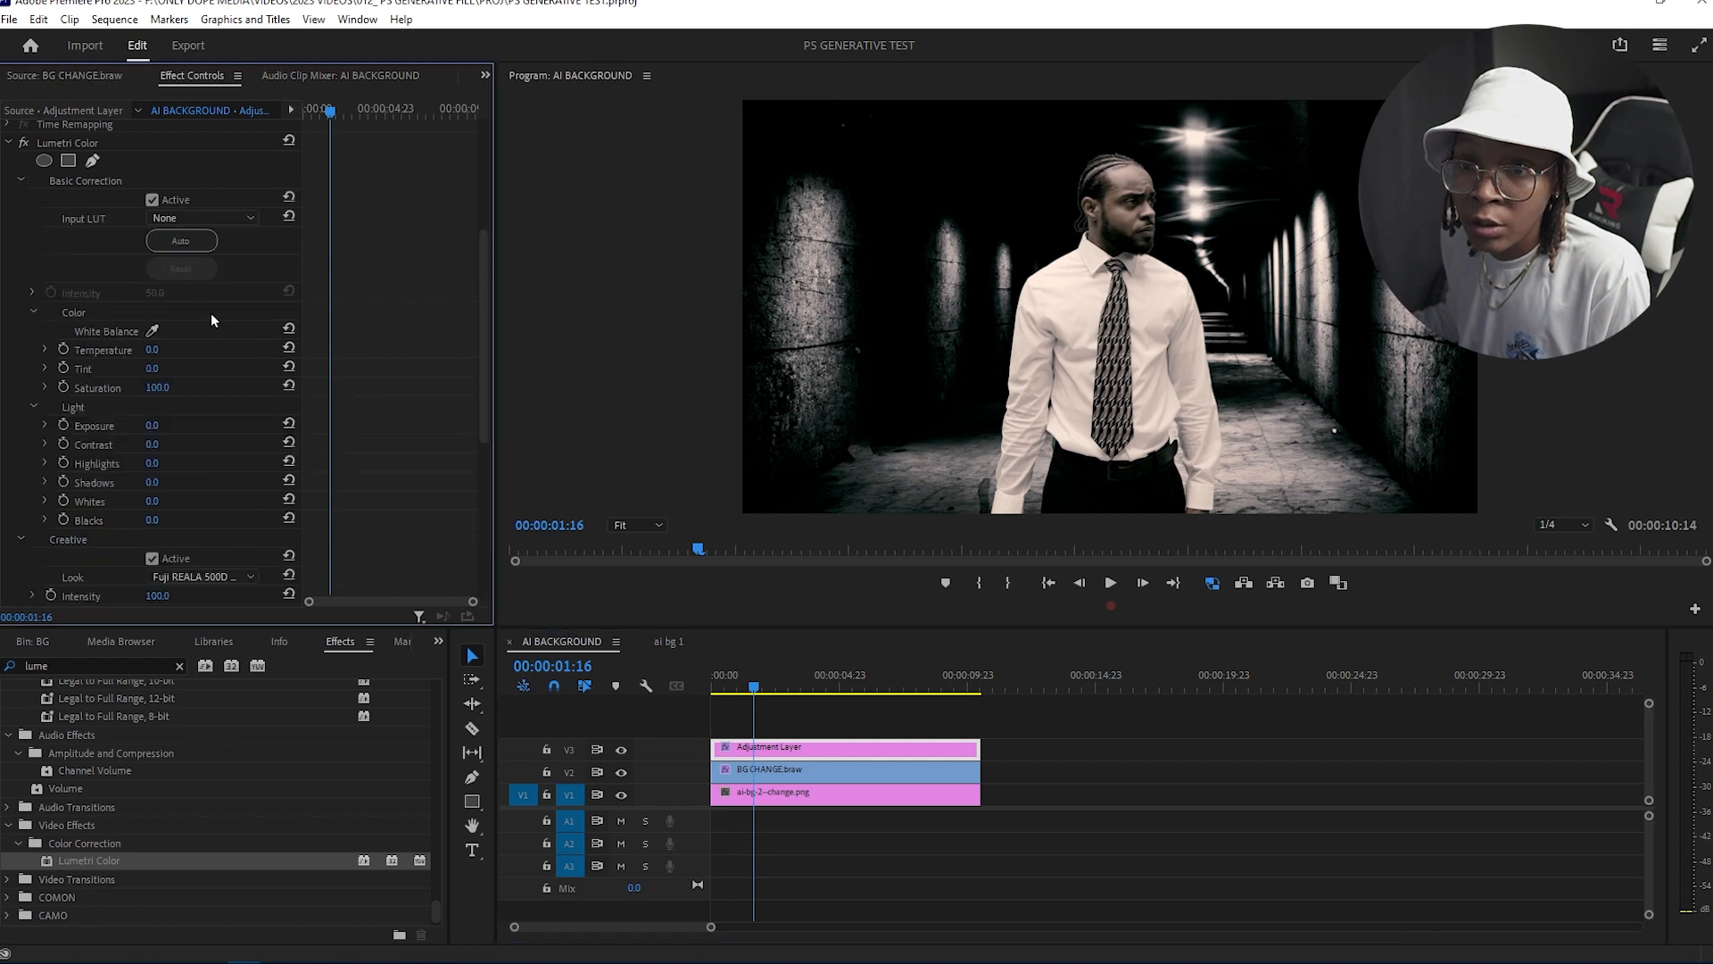
left_click_drag(153, 350, 134, 349)
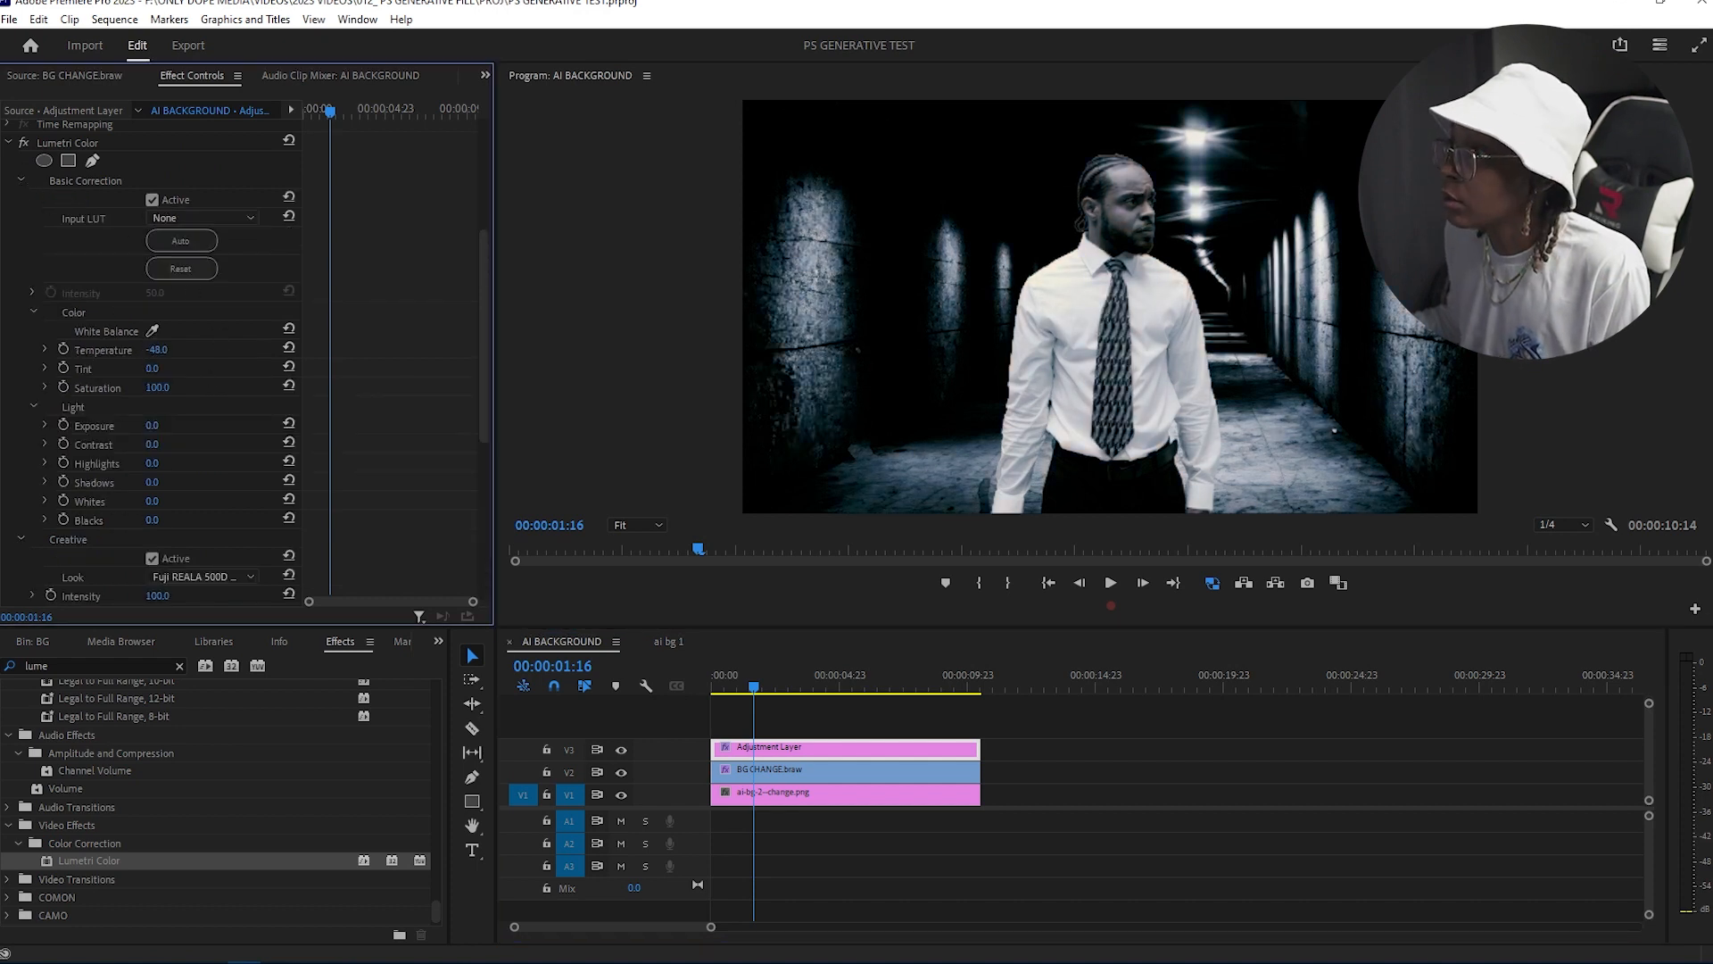
left_click_drag(157, 370, 173, 370)
left_click_drag(156, 369, 134, 368)
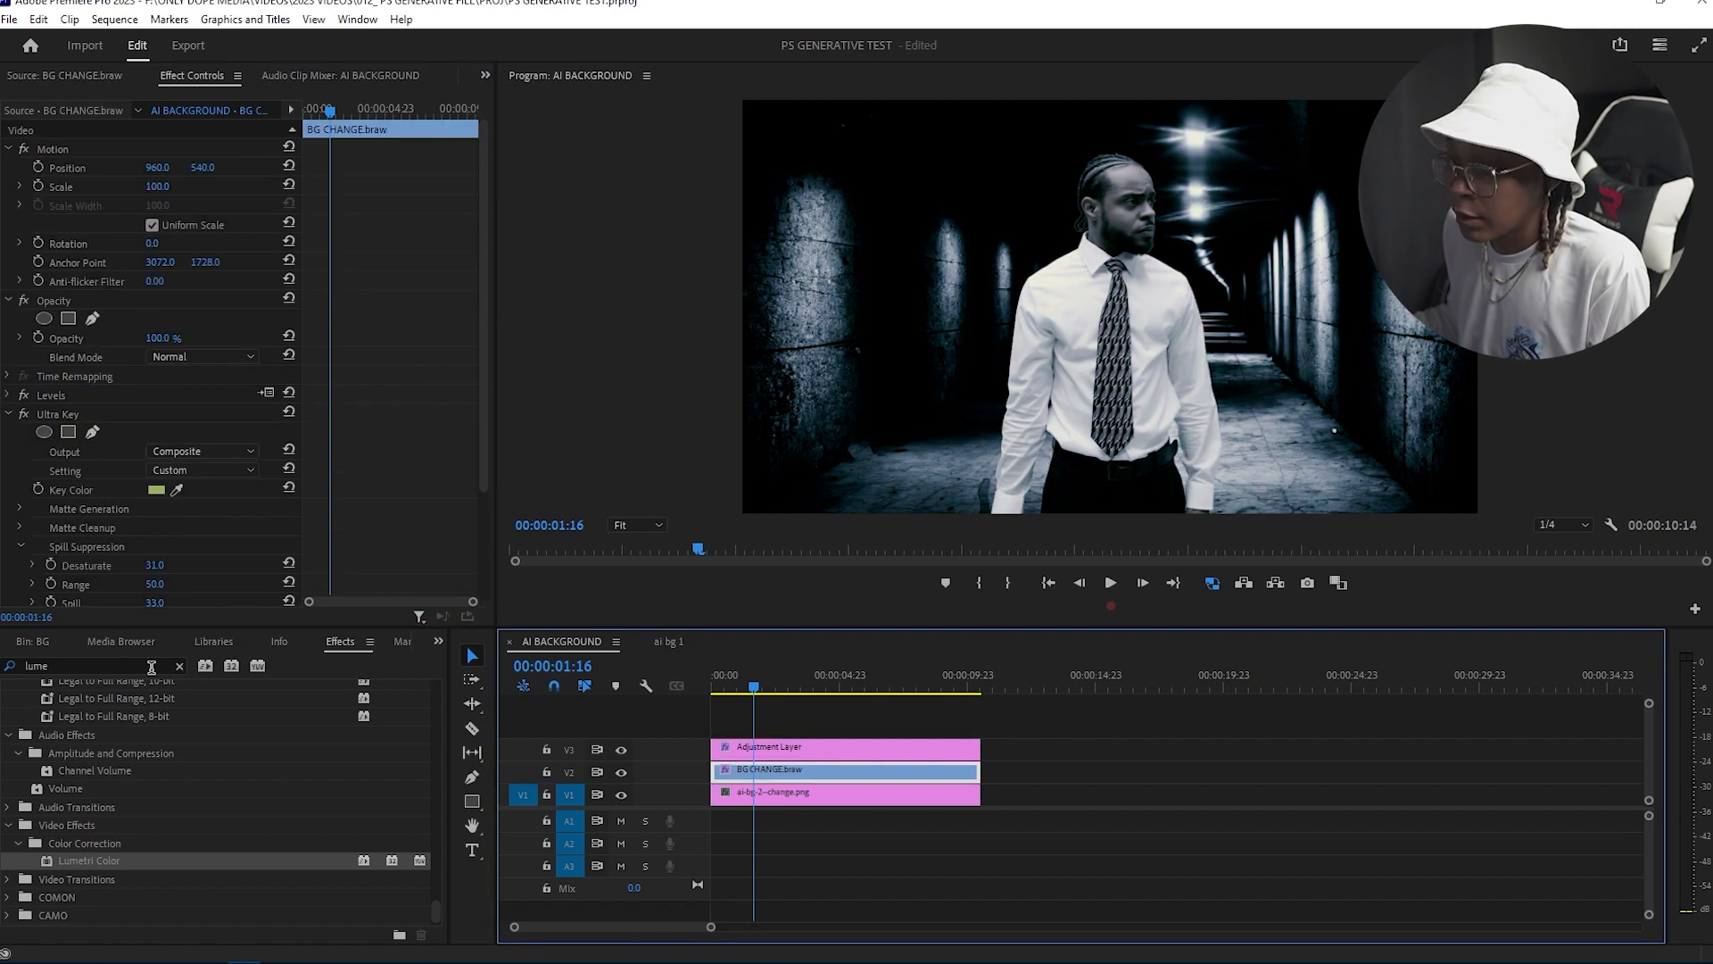
Step: Search the effects for glow and apply uni.Edge Glow to the keyed clip
left_click(98, 665)
type("ulrt")
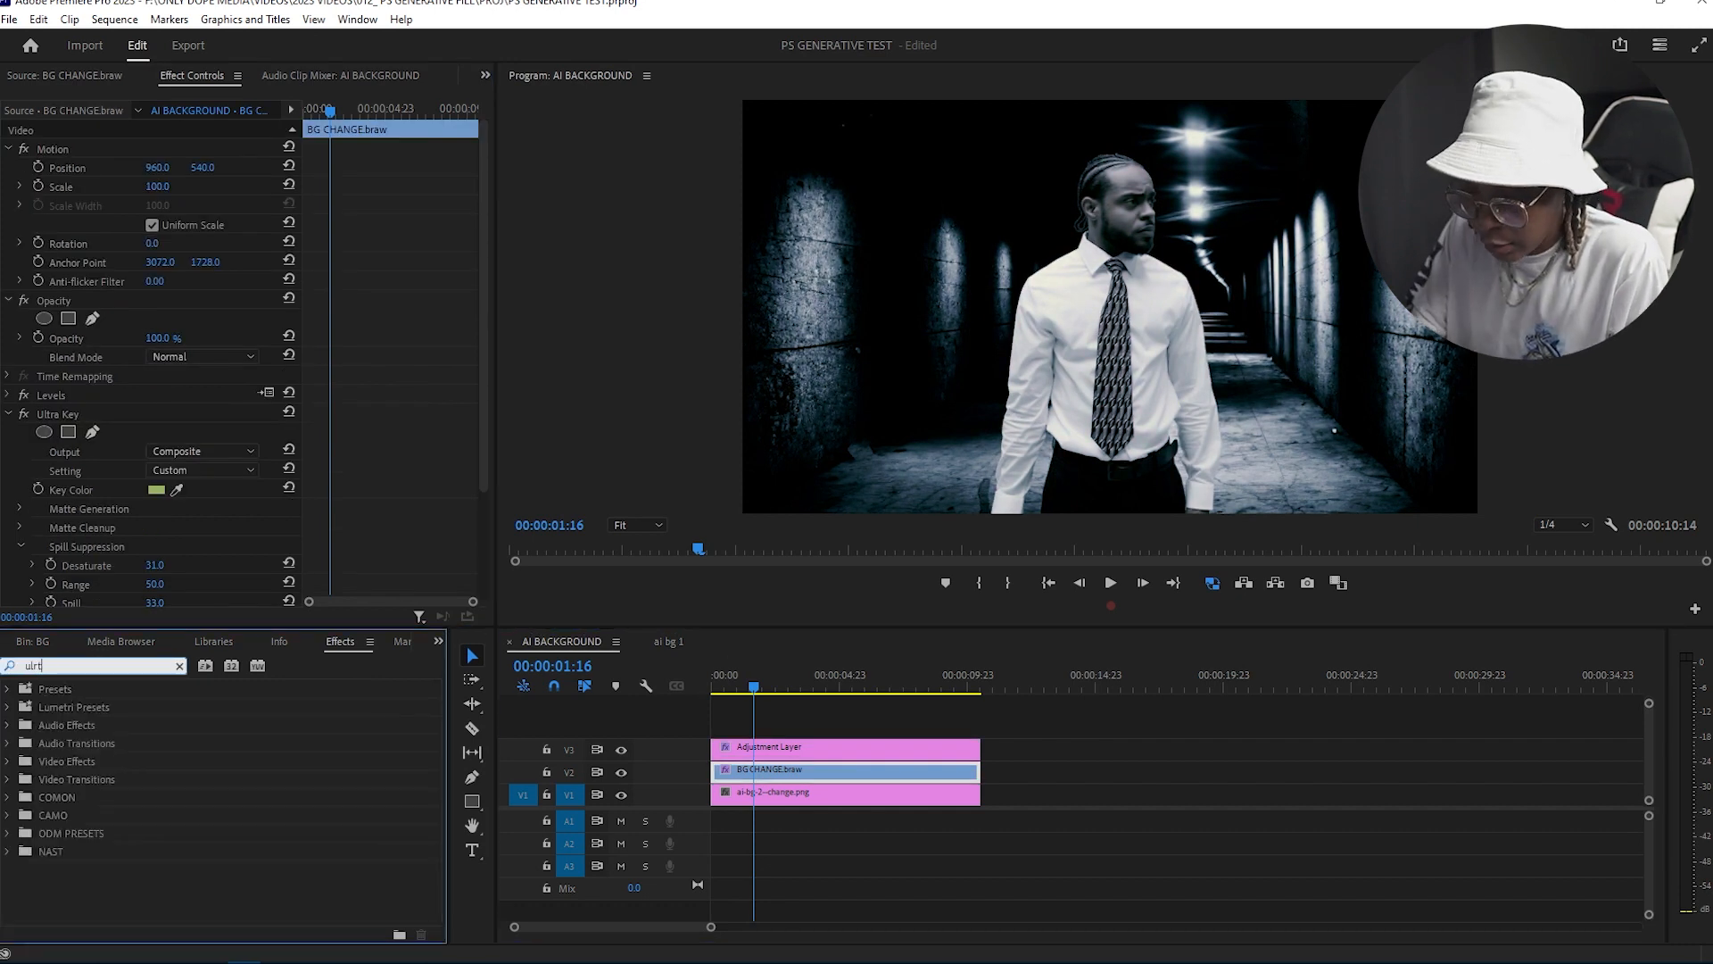
type("glow")
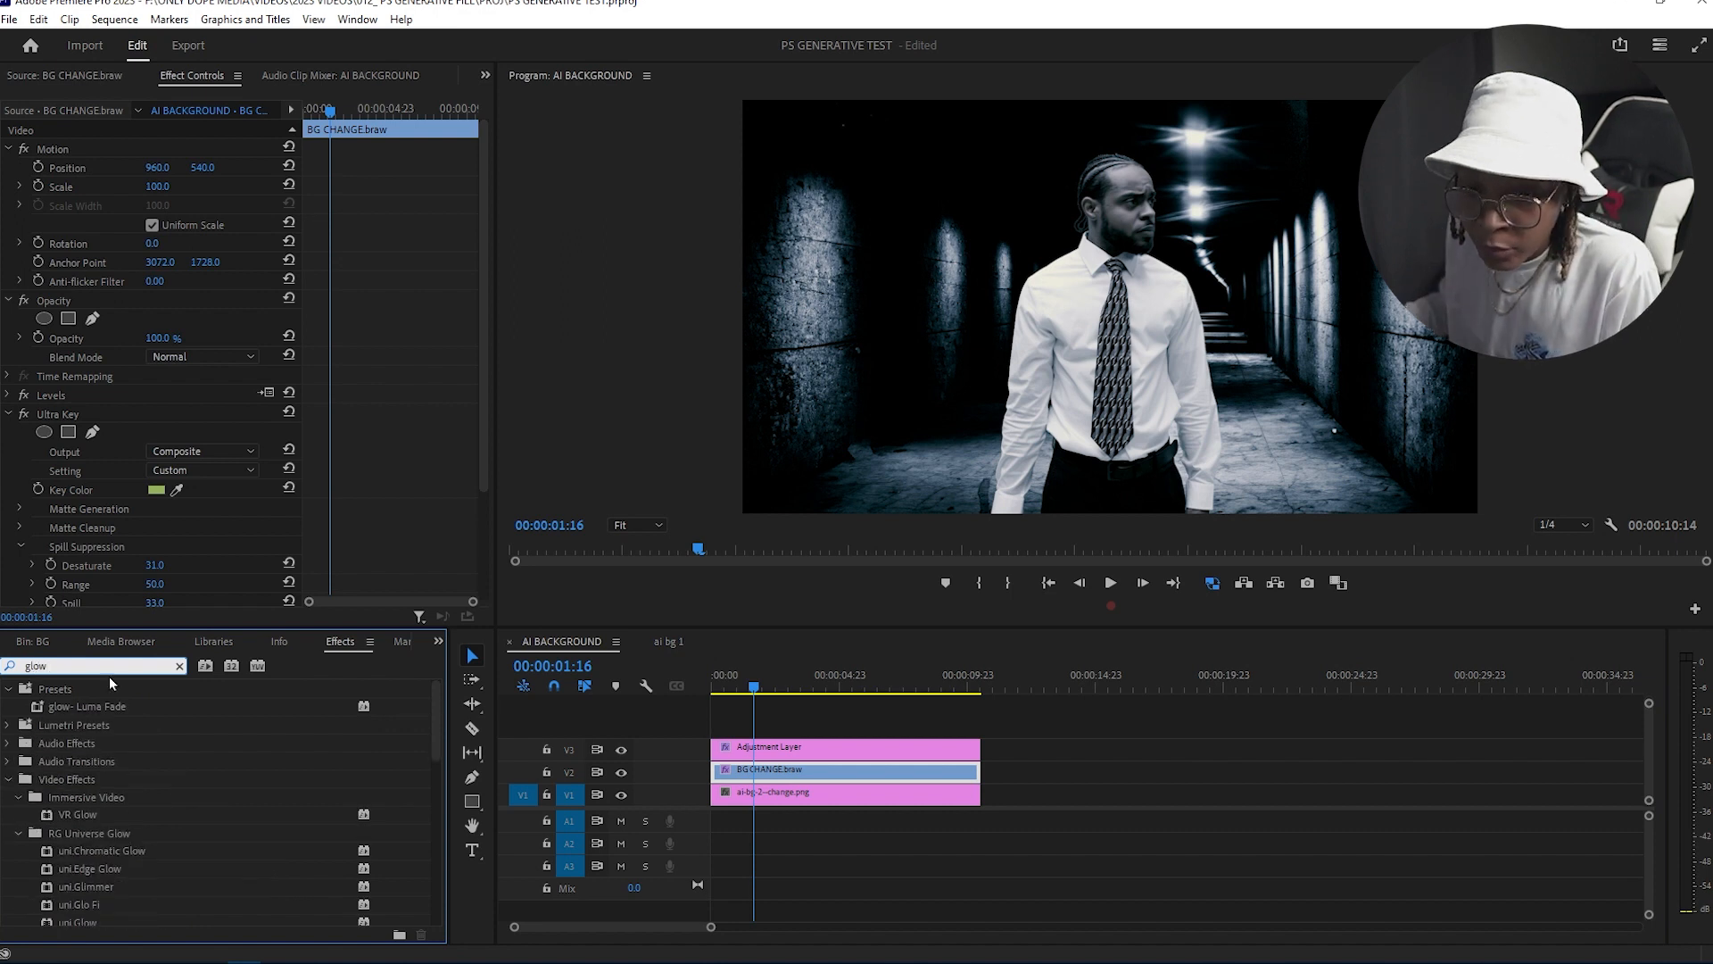
scroll(209, 754, "down", 3)
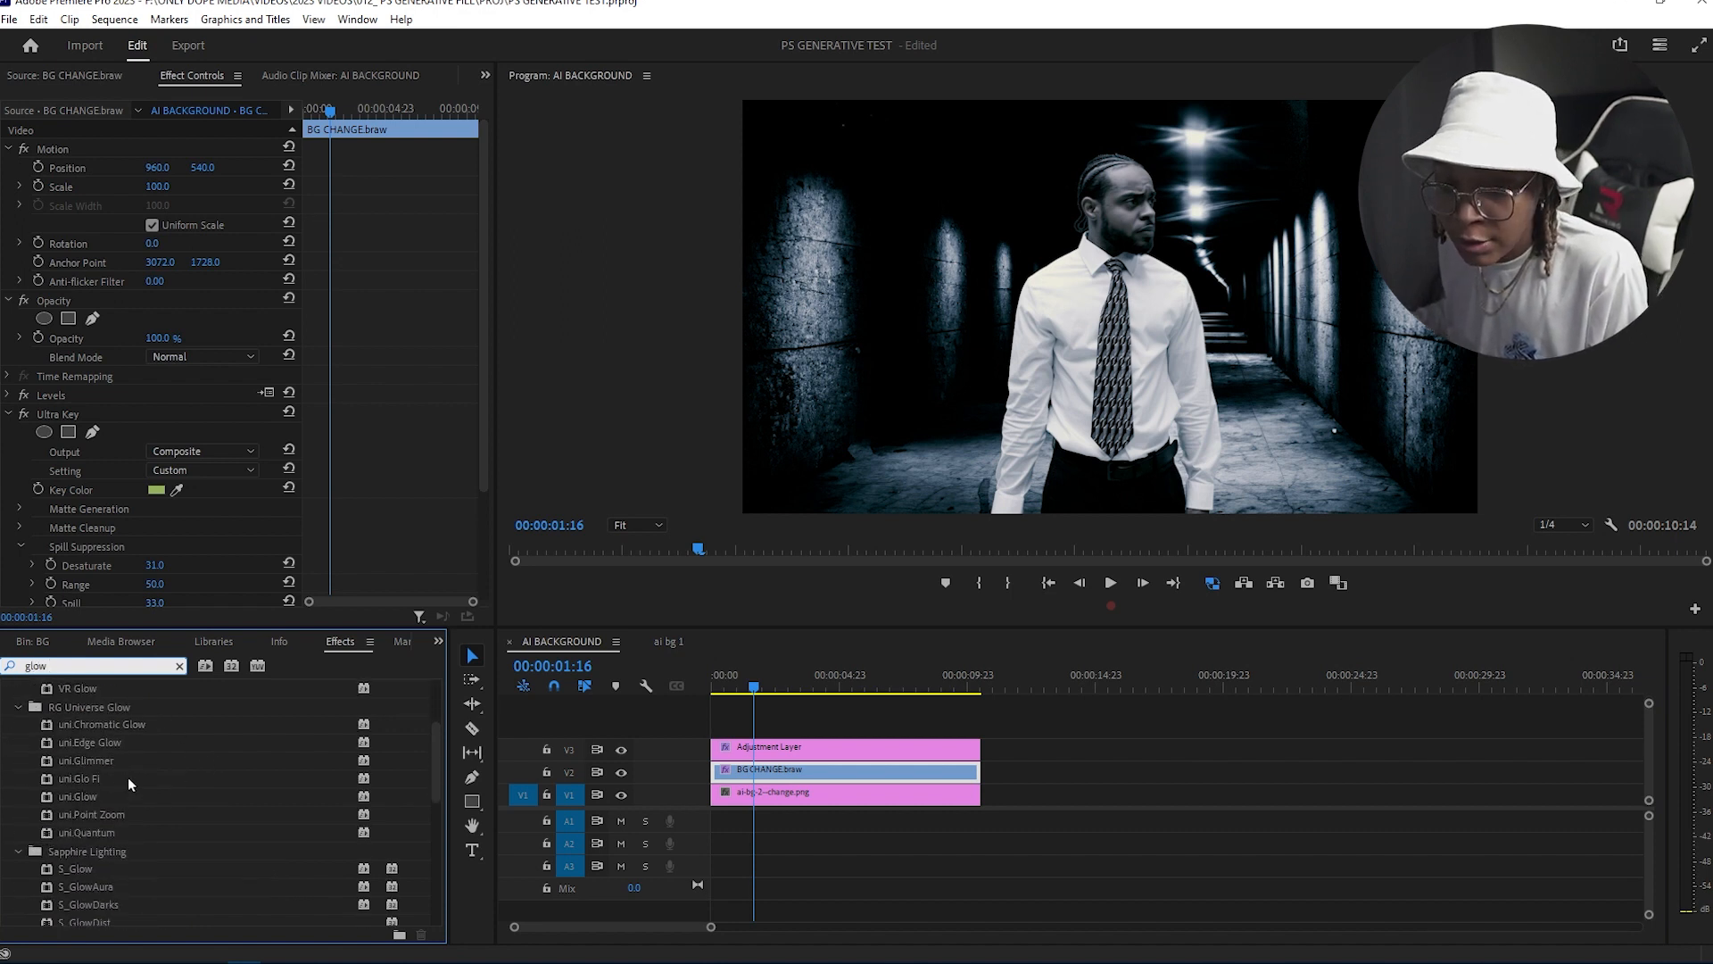
left_click_drag(97, 748, 752, 774)
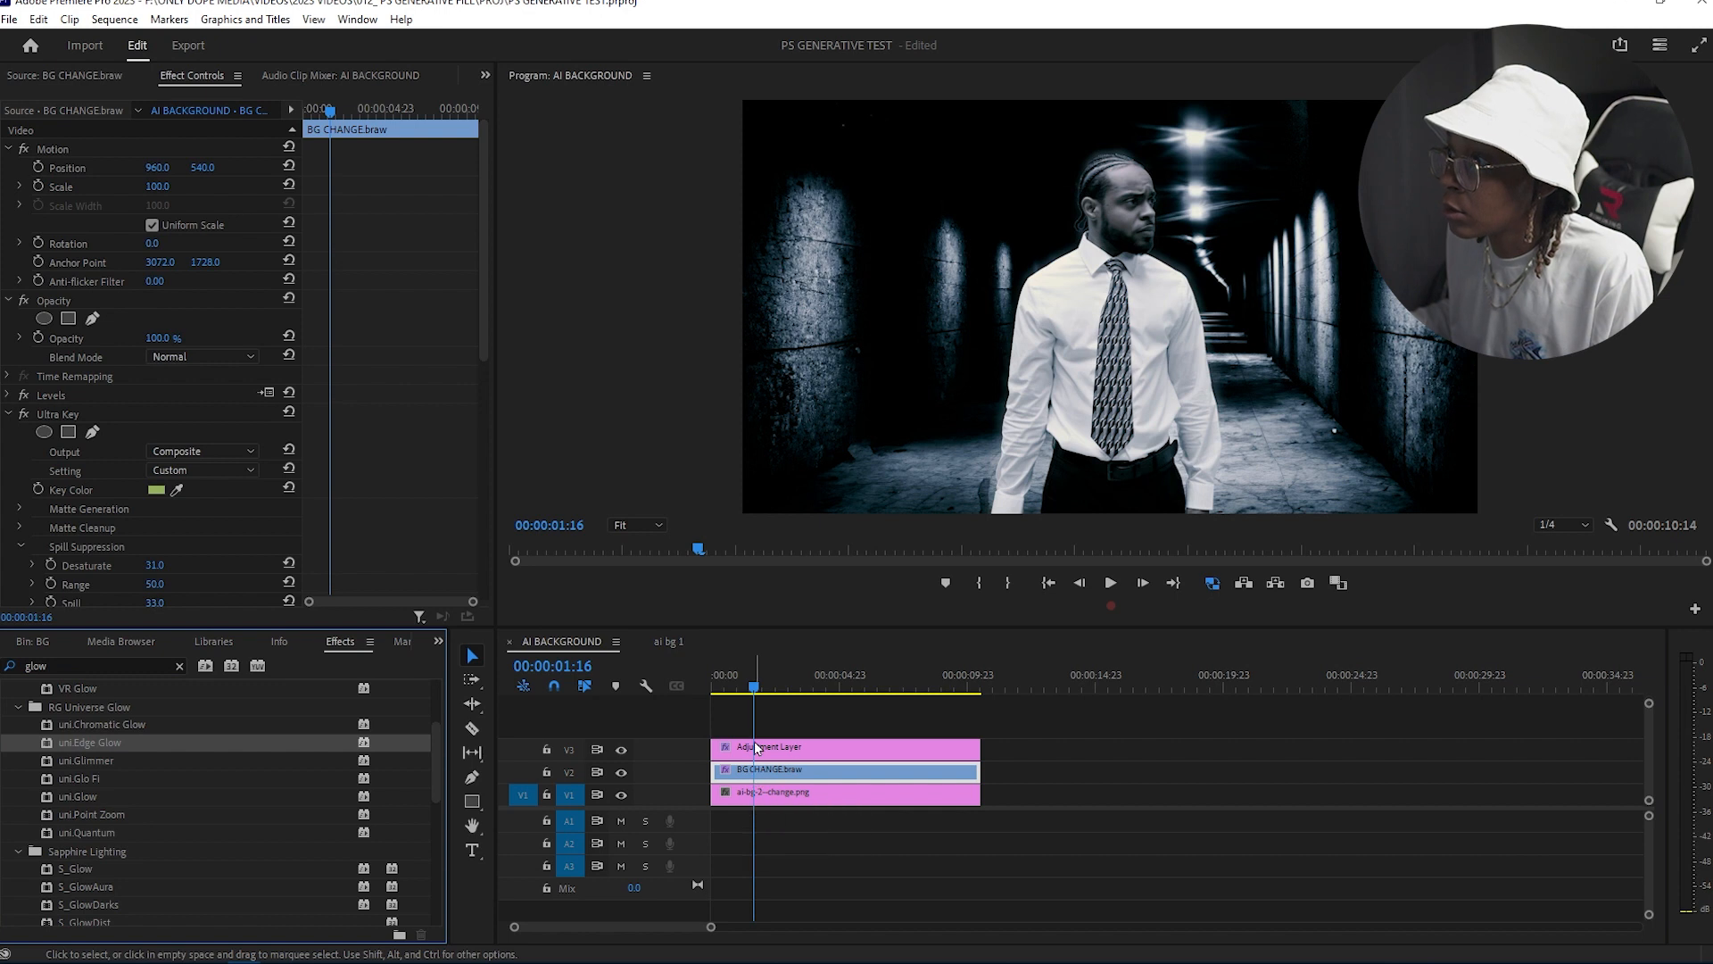
Step: Review the keyed clip's Ultra Key settings in Effect Controls
scroll(346, 462, "down", 2)
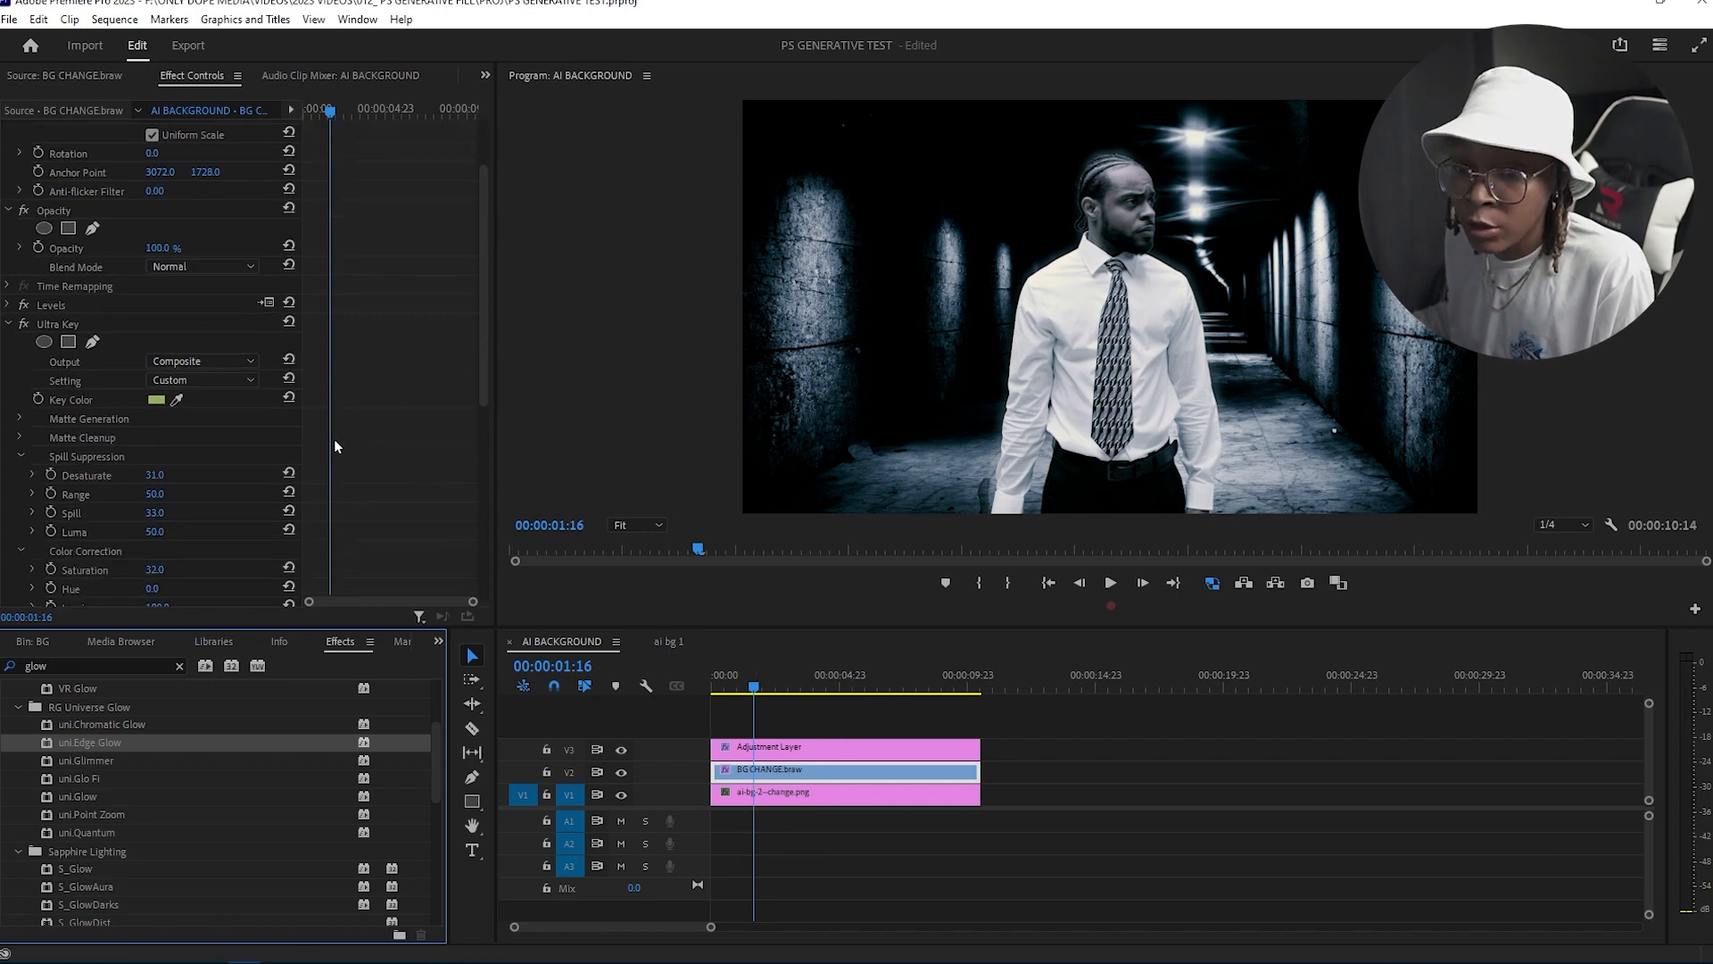
left_click(8, 324)
scroll(348, 440, "down", 2)
left_click(159, 507)
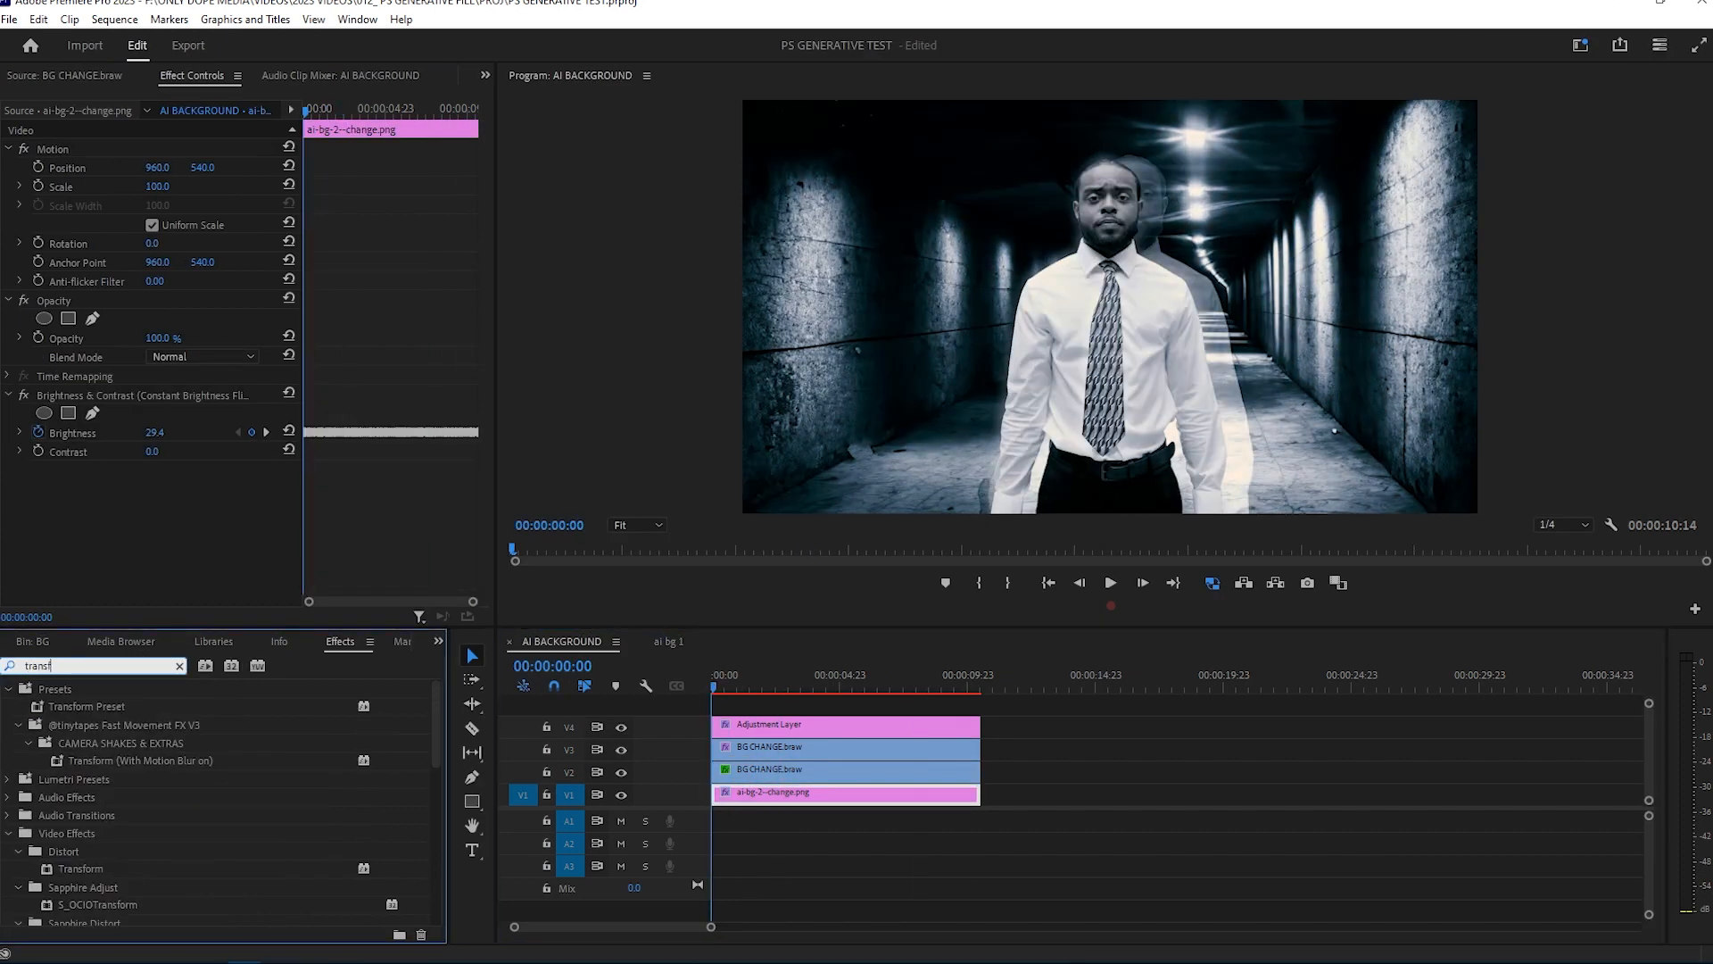
Step: Apply the Transform effect to the background image and play the sequence from the start
left_click_drag(81, 869, 54, 428)
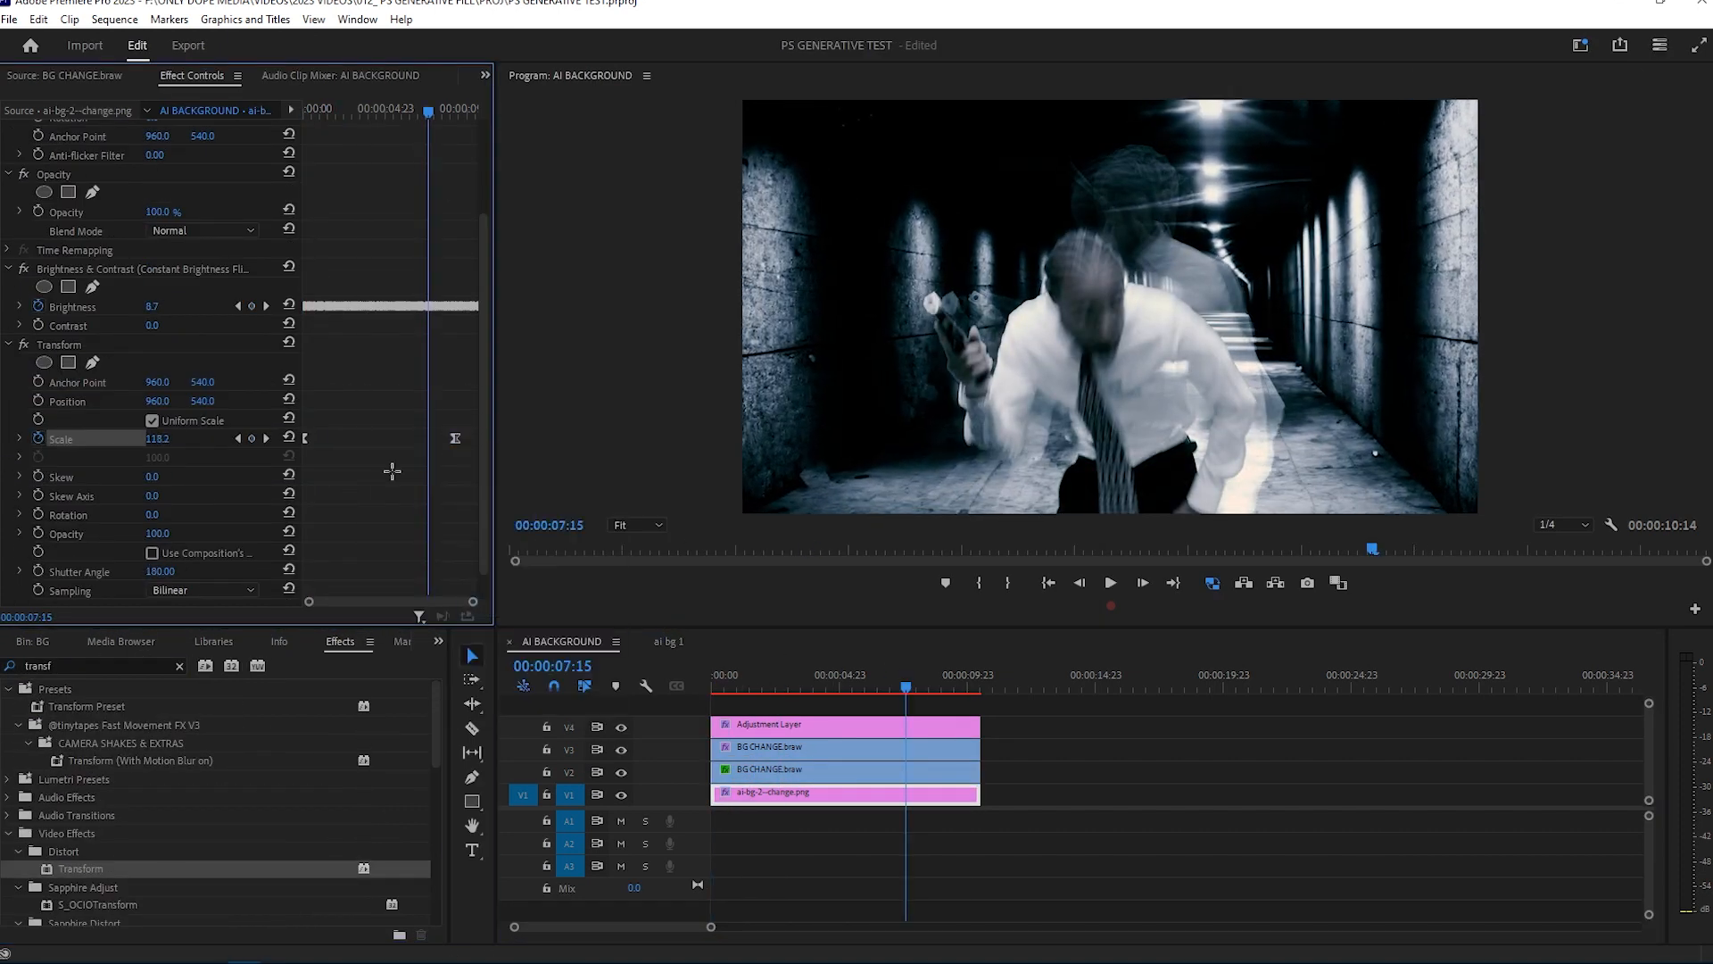
left_click(763, 694)
key("space")
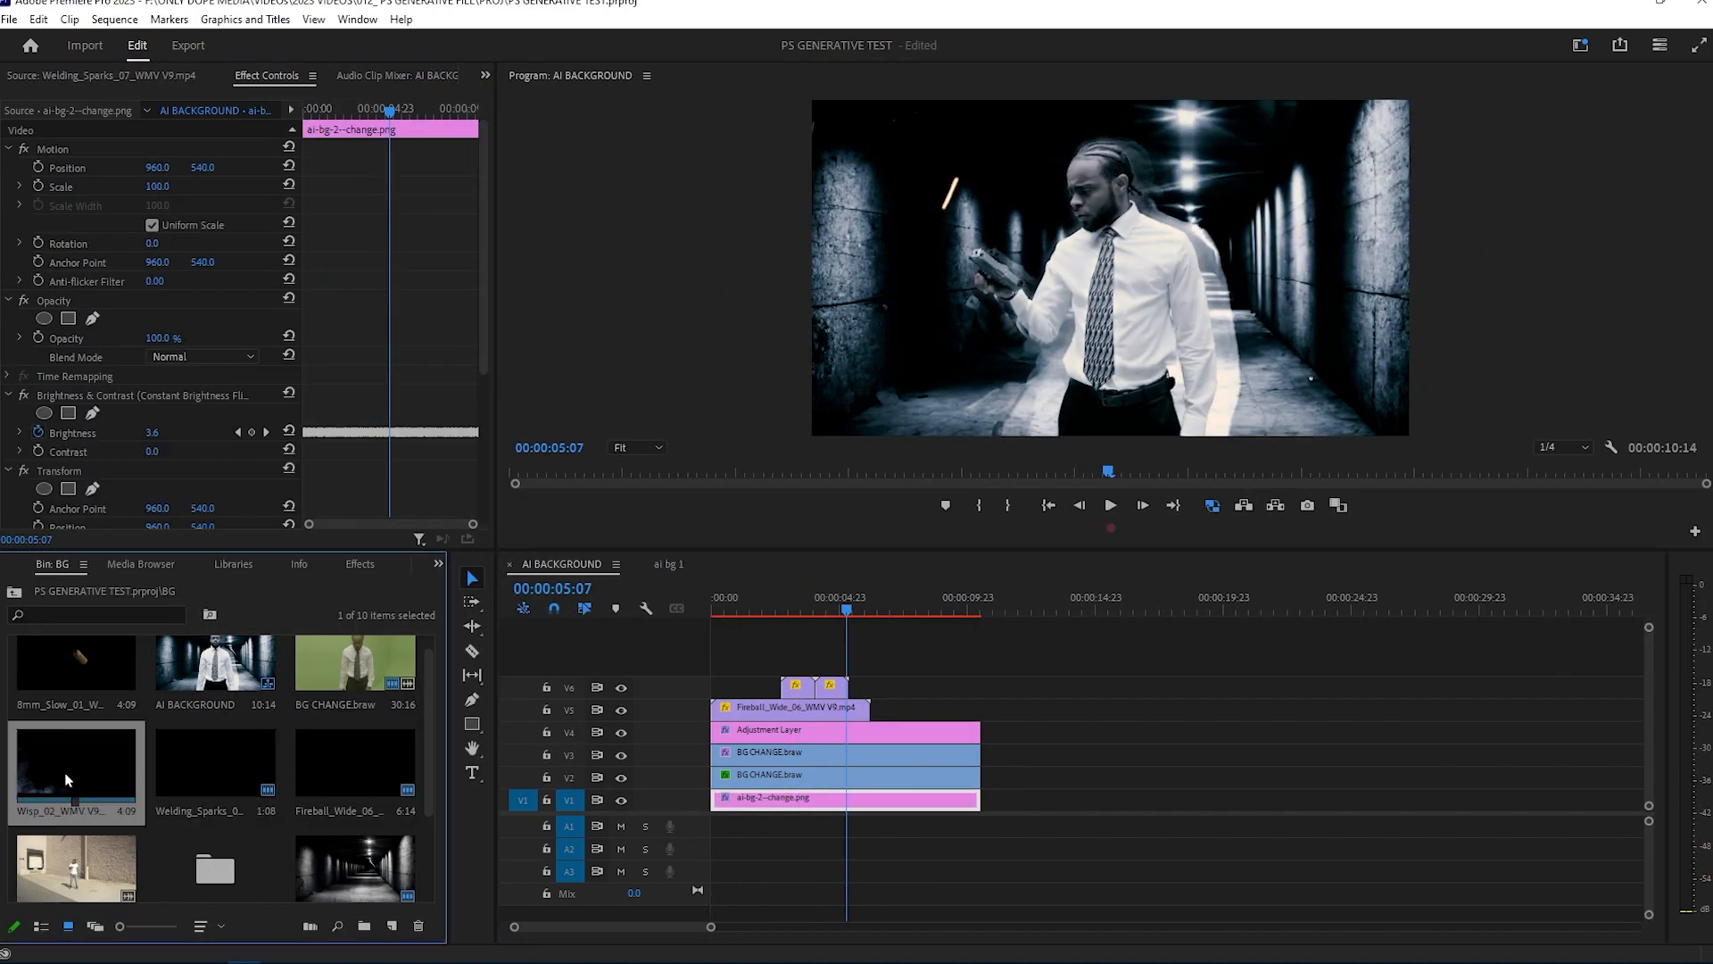
Step: Add the Wisp_02 particle clips to the sequence on a track above the background image
right_click(941, 734)
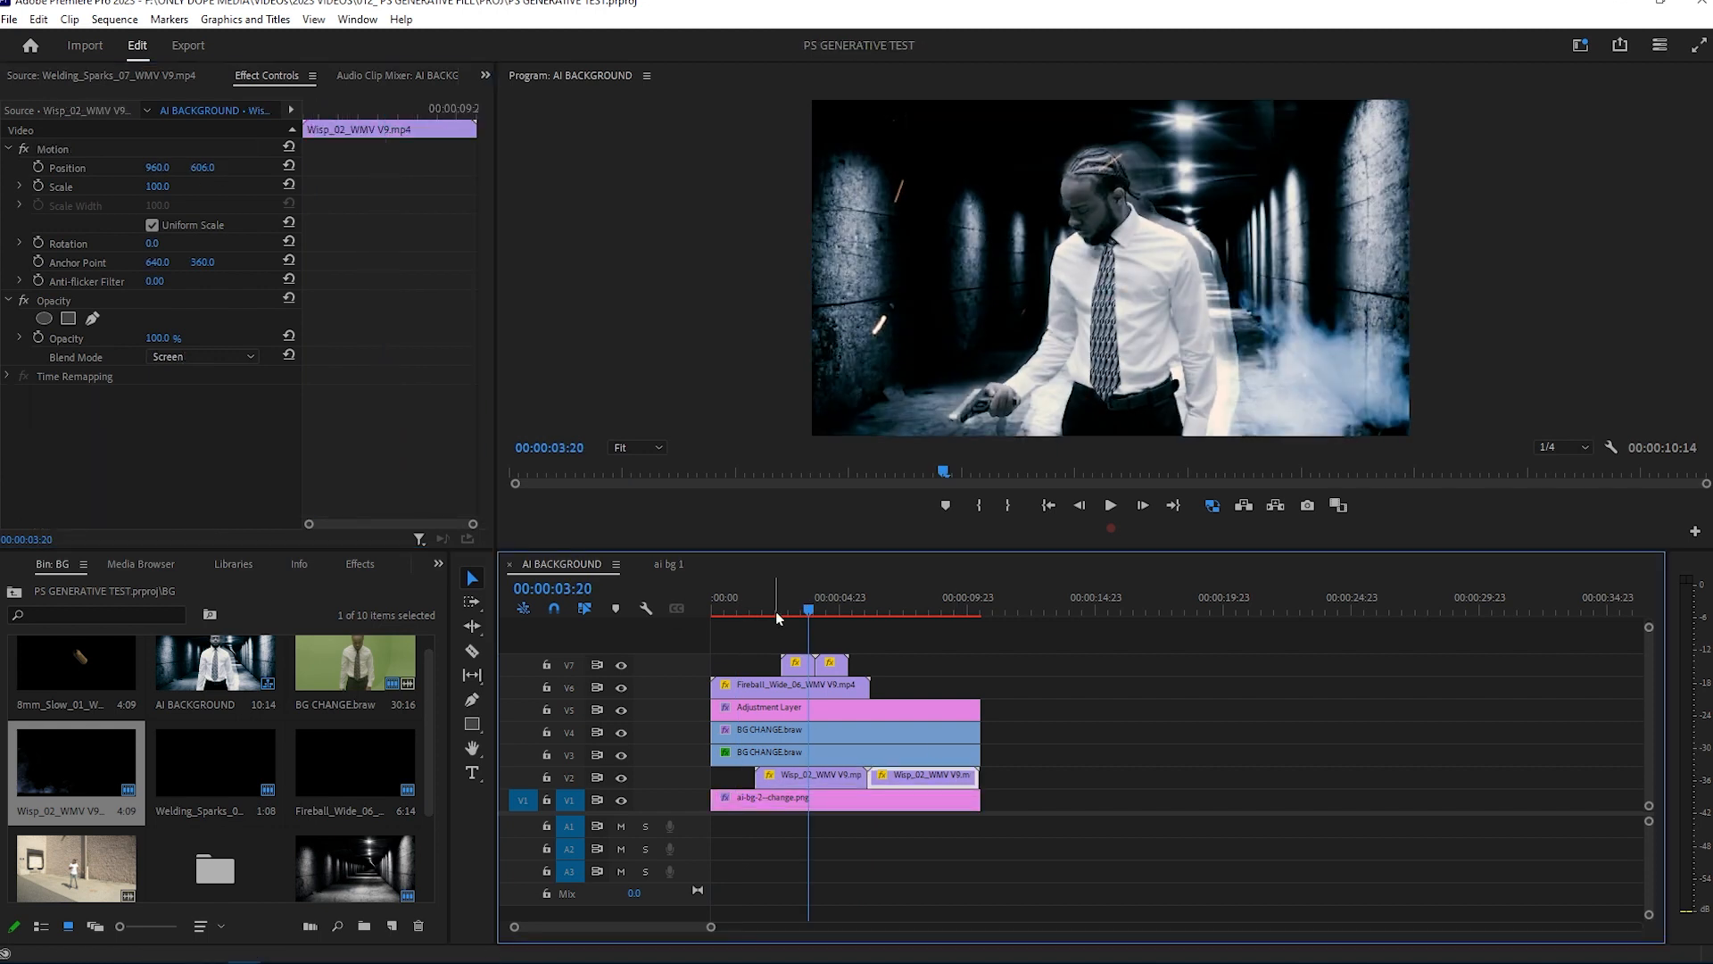
left_click_drag(81, 791, 157, 433)
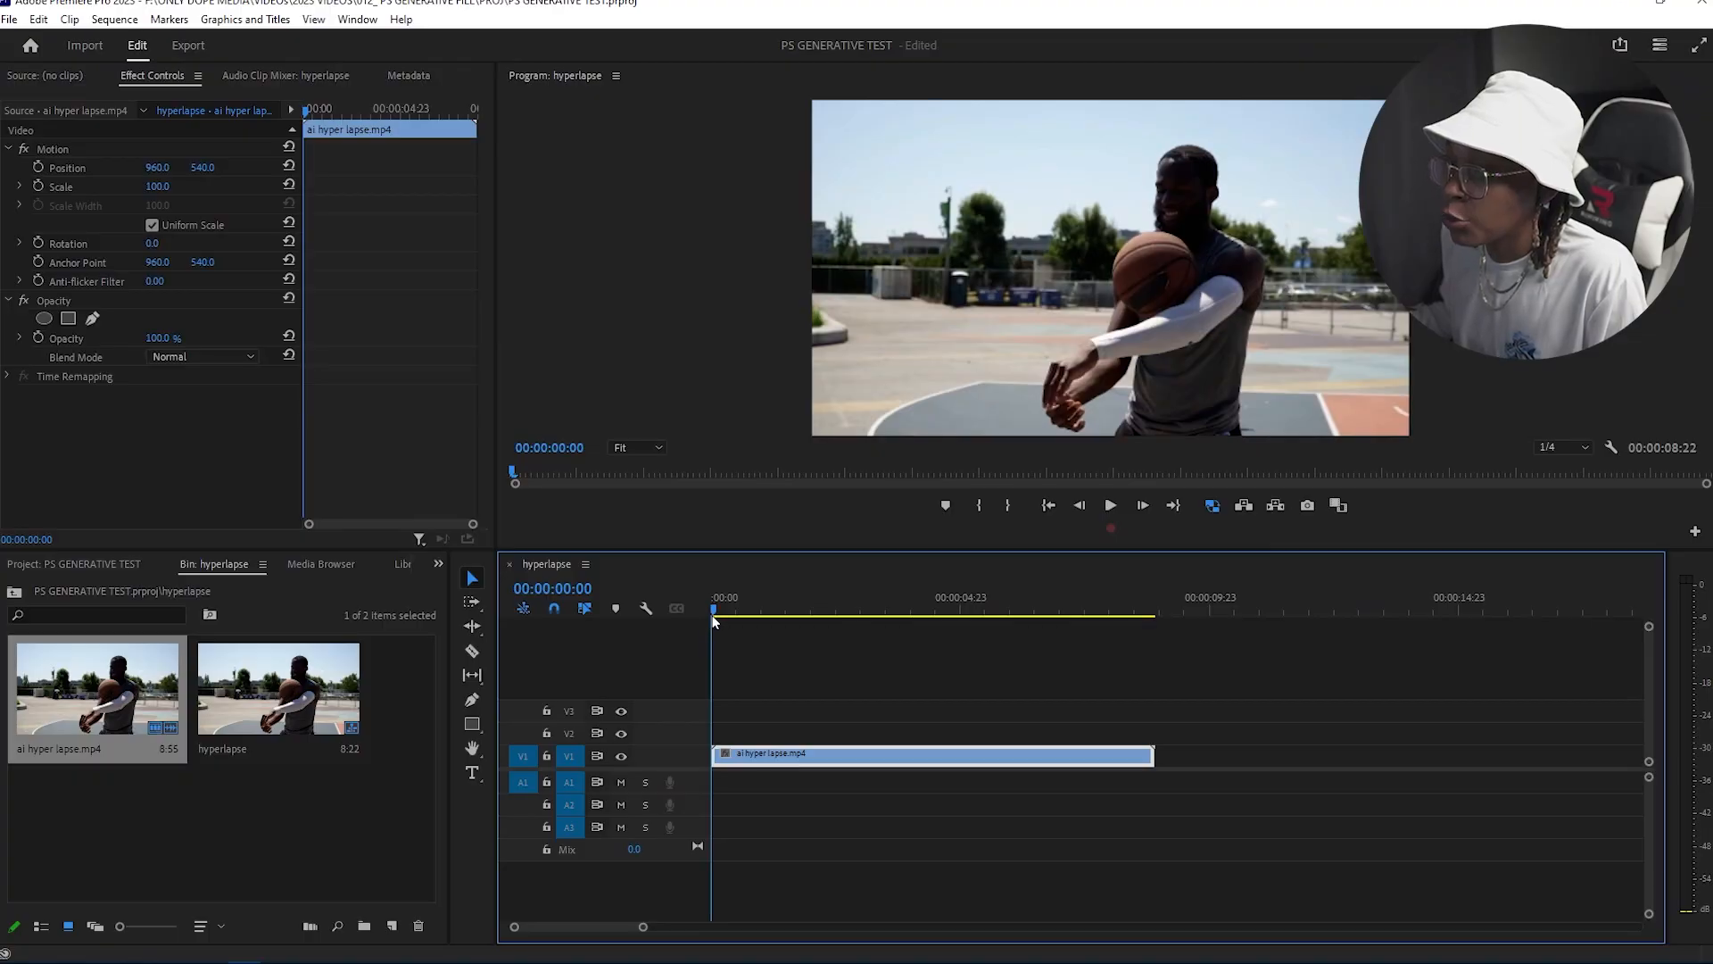
left_click_drag(712, 616, 805, 595)
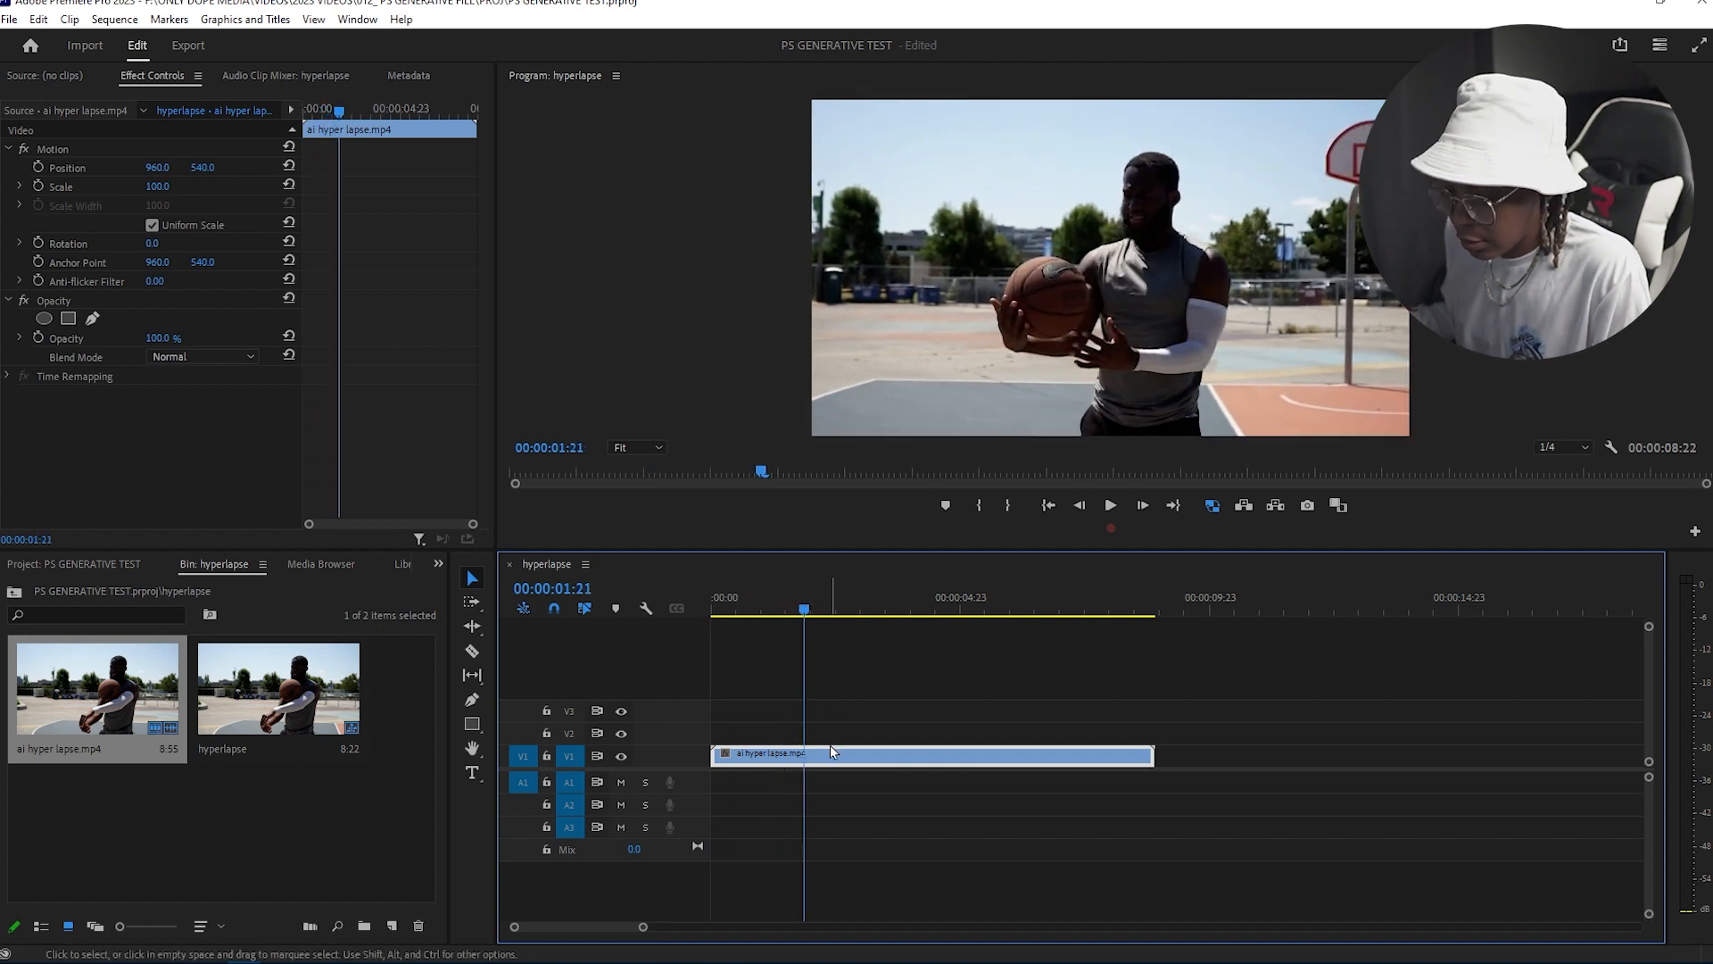
Step: Open the hyperlapse sequence for export and set a custom export range of about 1 second 20 frames near 00:00:03:03
left_click(810, 606)
mouse_move(810, 607)
left_mouse_down()
mouse_move(929, 620)
mouse_move(801, 639)
mouse_move(840, 642)
left_mouse_up()
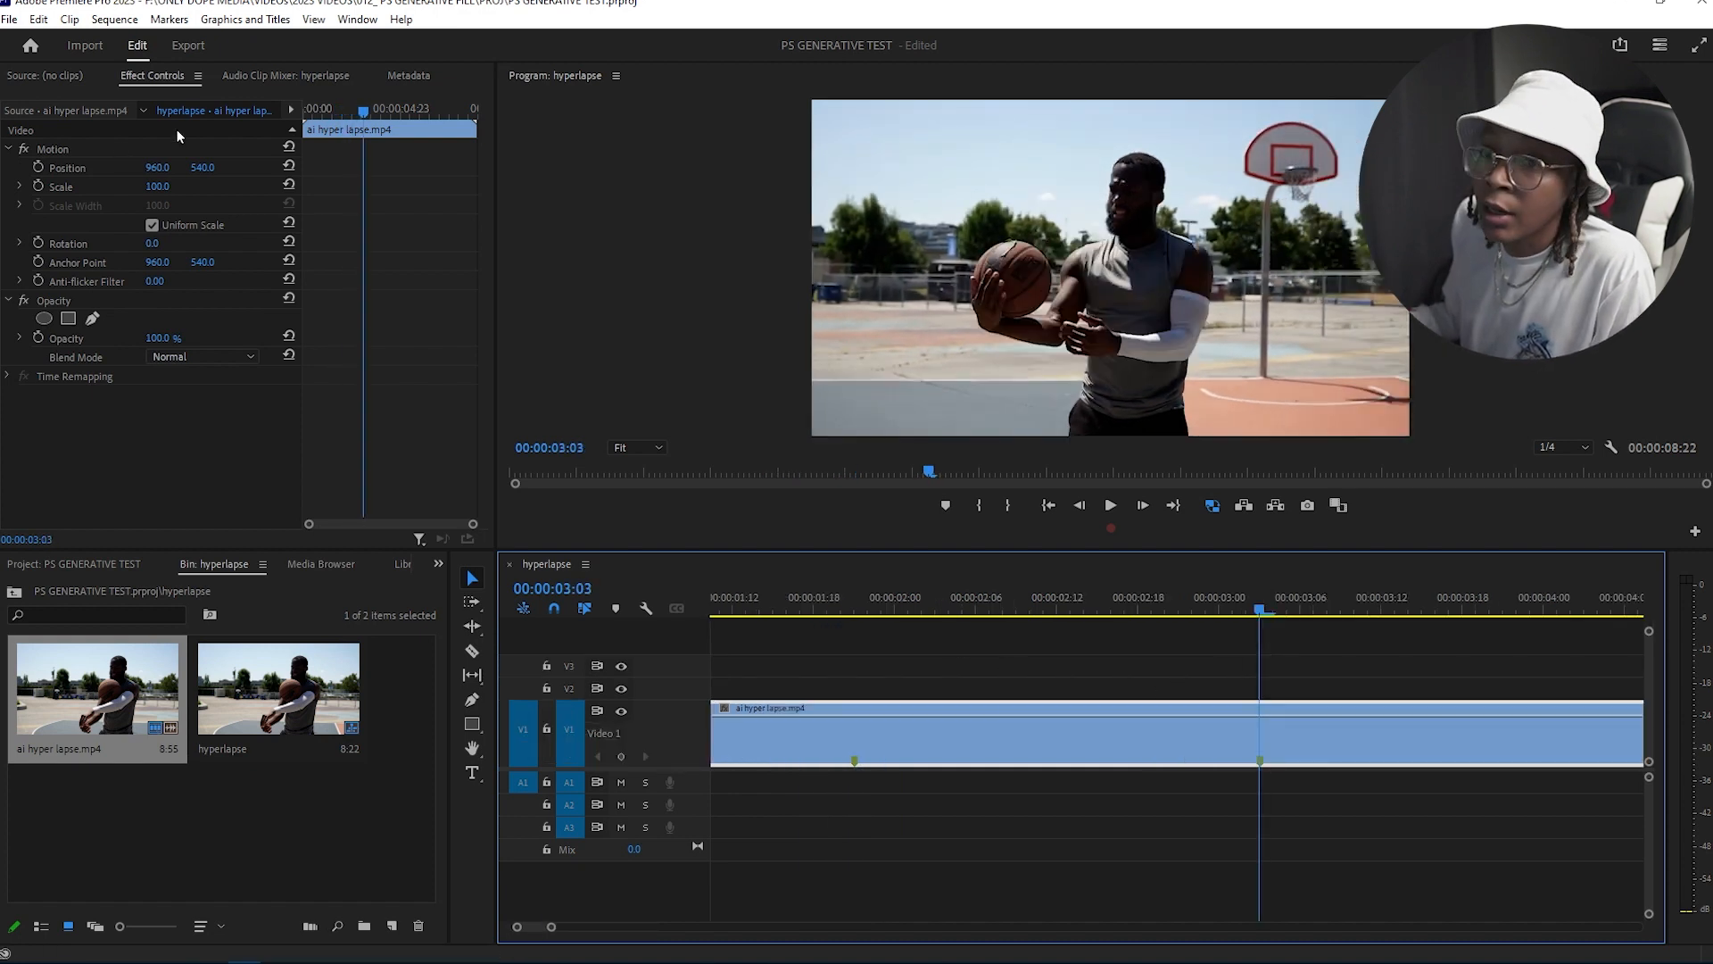
left_click(188, 45)
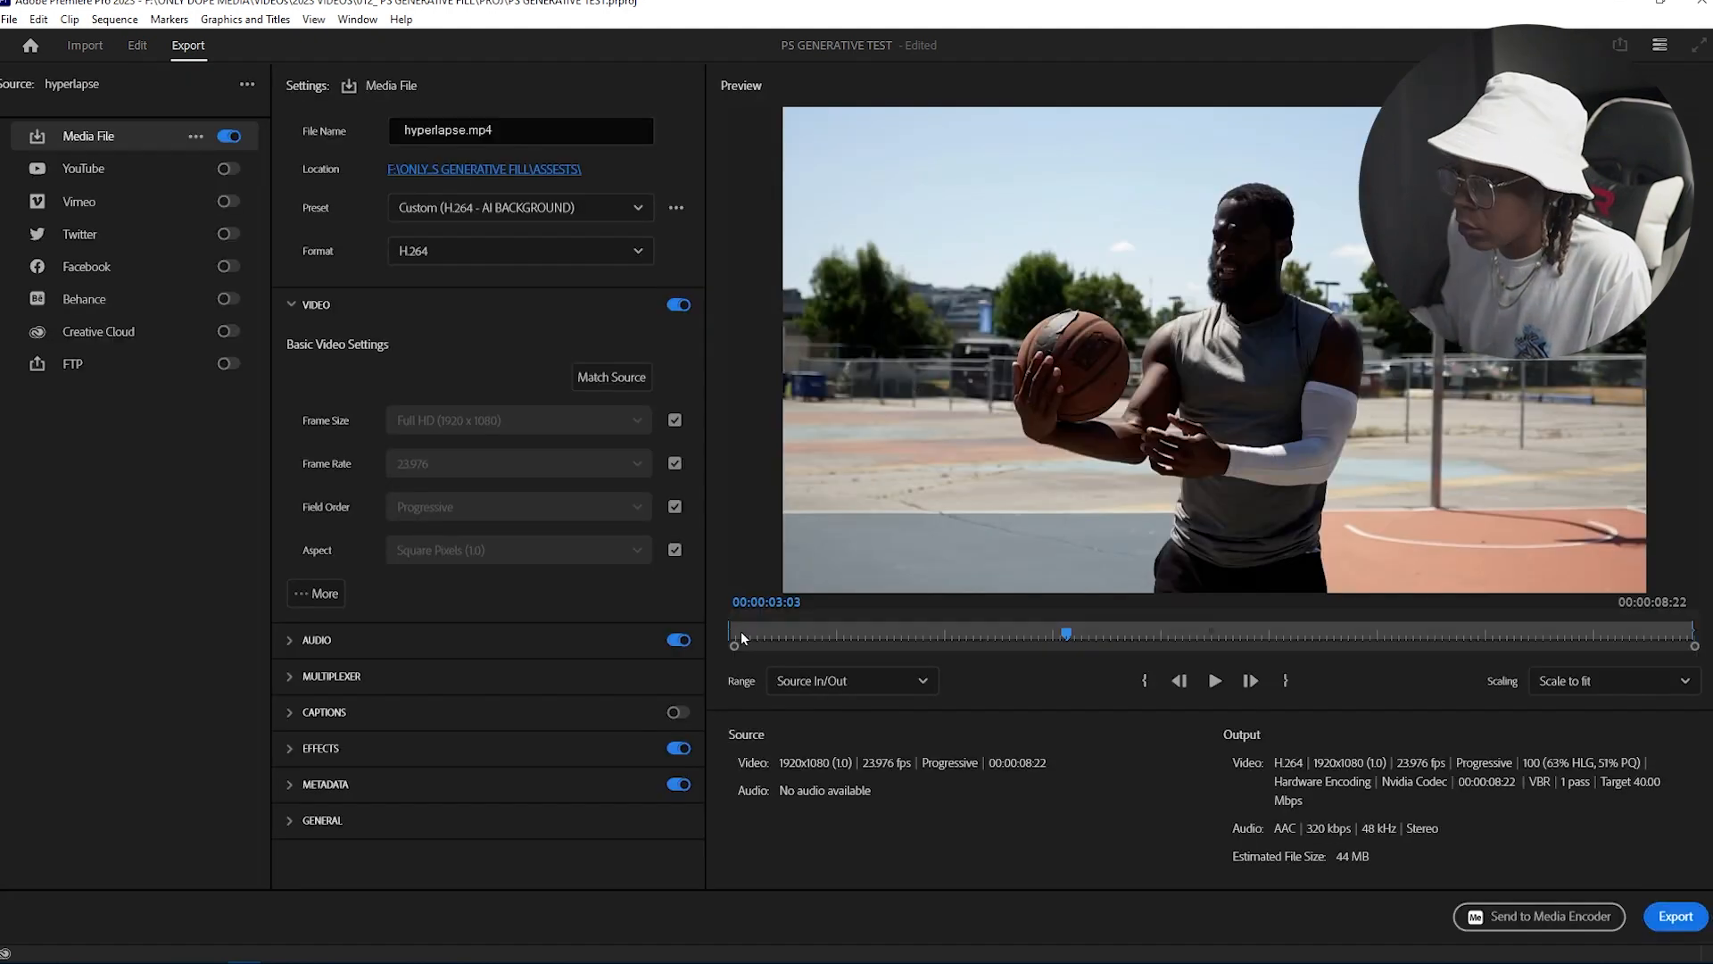
left_click_drag(814, 626, 1023, 621)
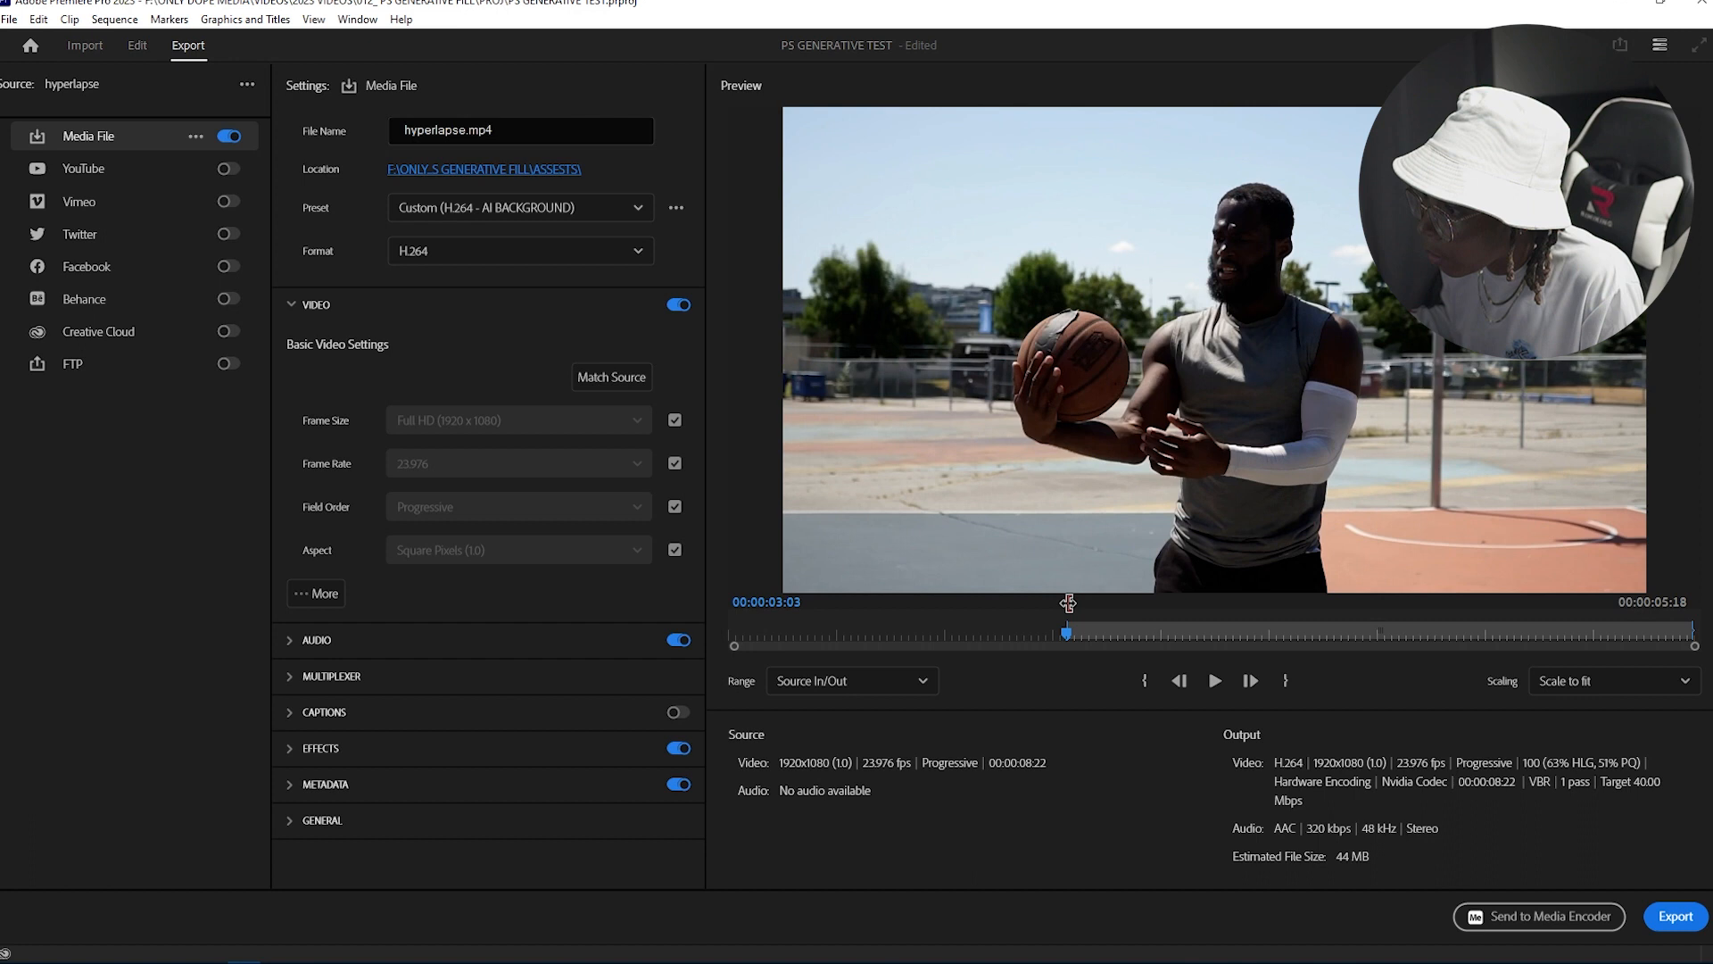
left_click_drag(1068, 603, 1094, 603)
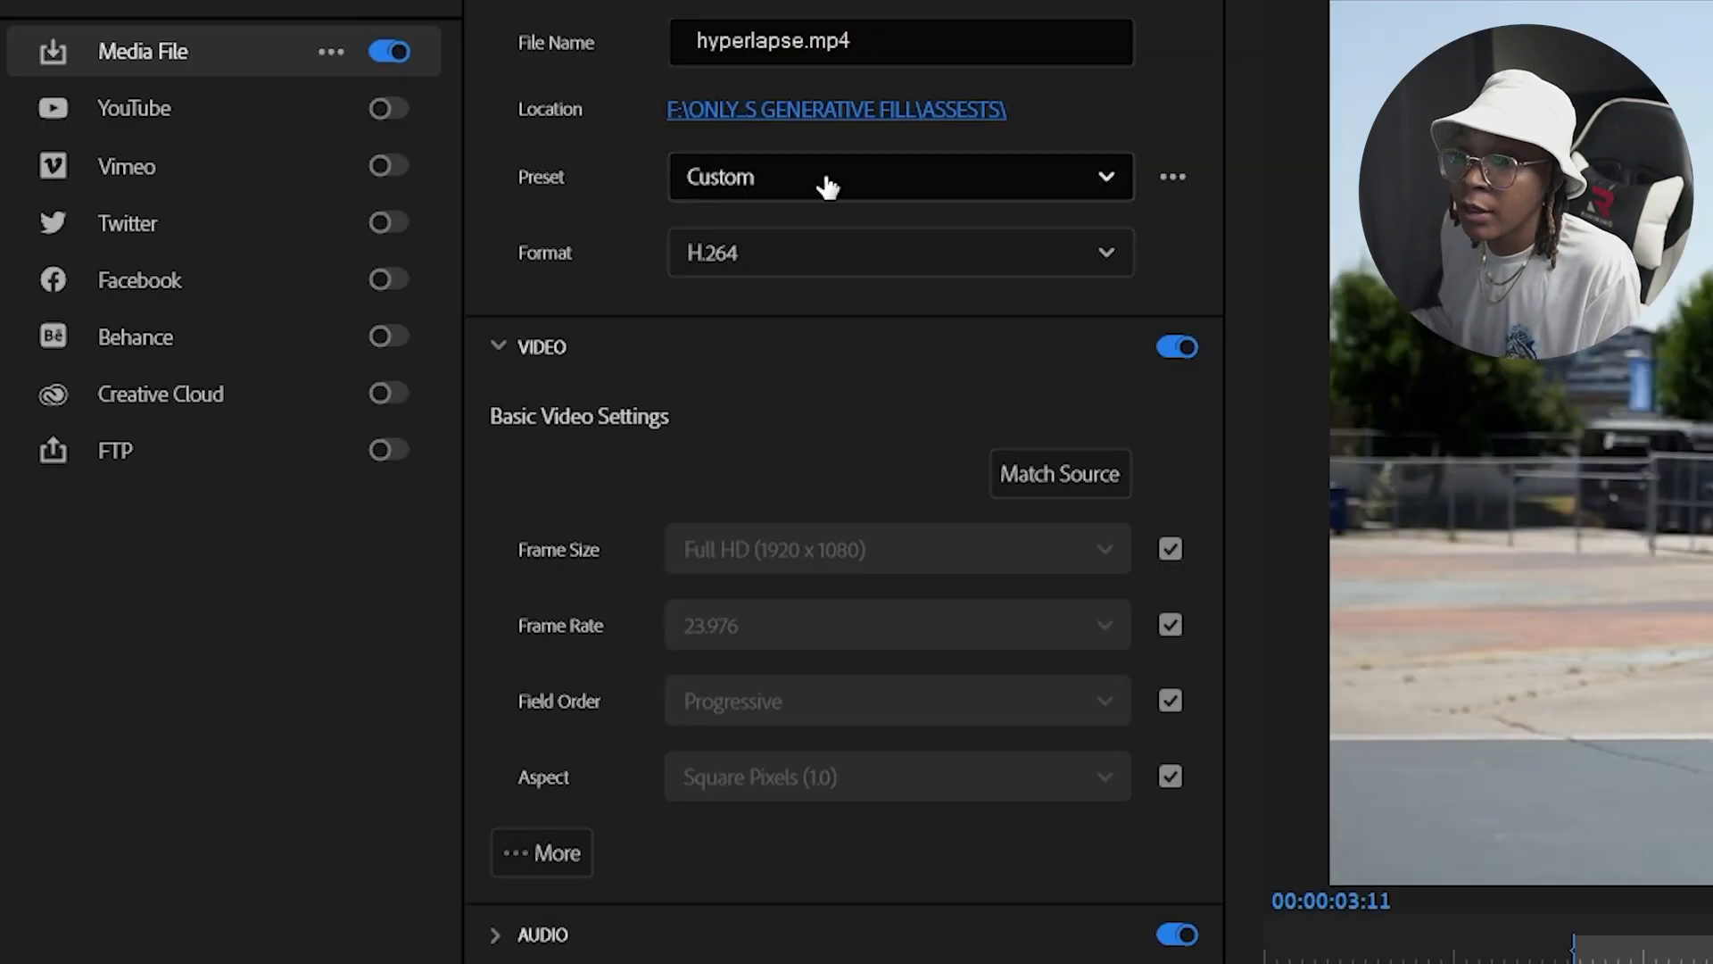
Step: Set the export format to PNG
left_click(822, 253)
scroll(834, 711, "down", 1)
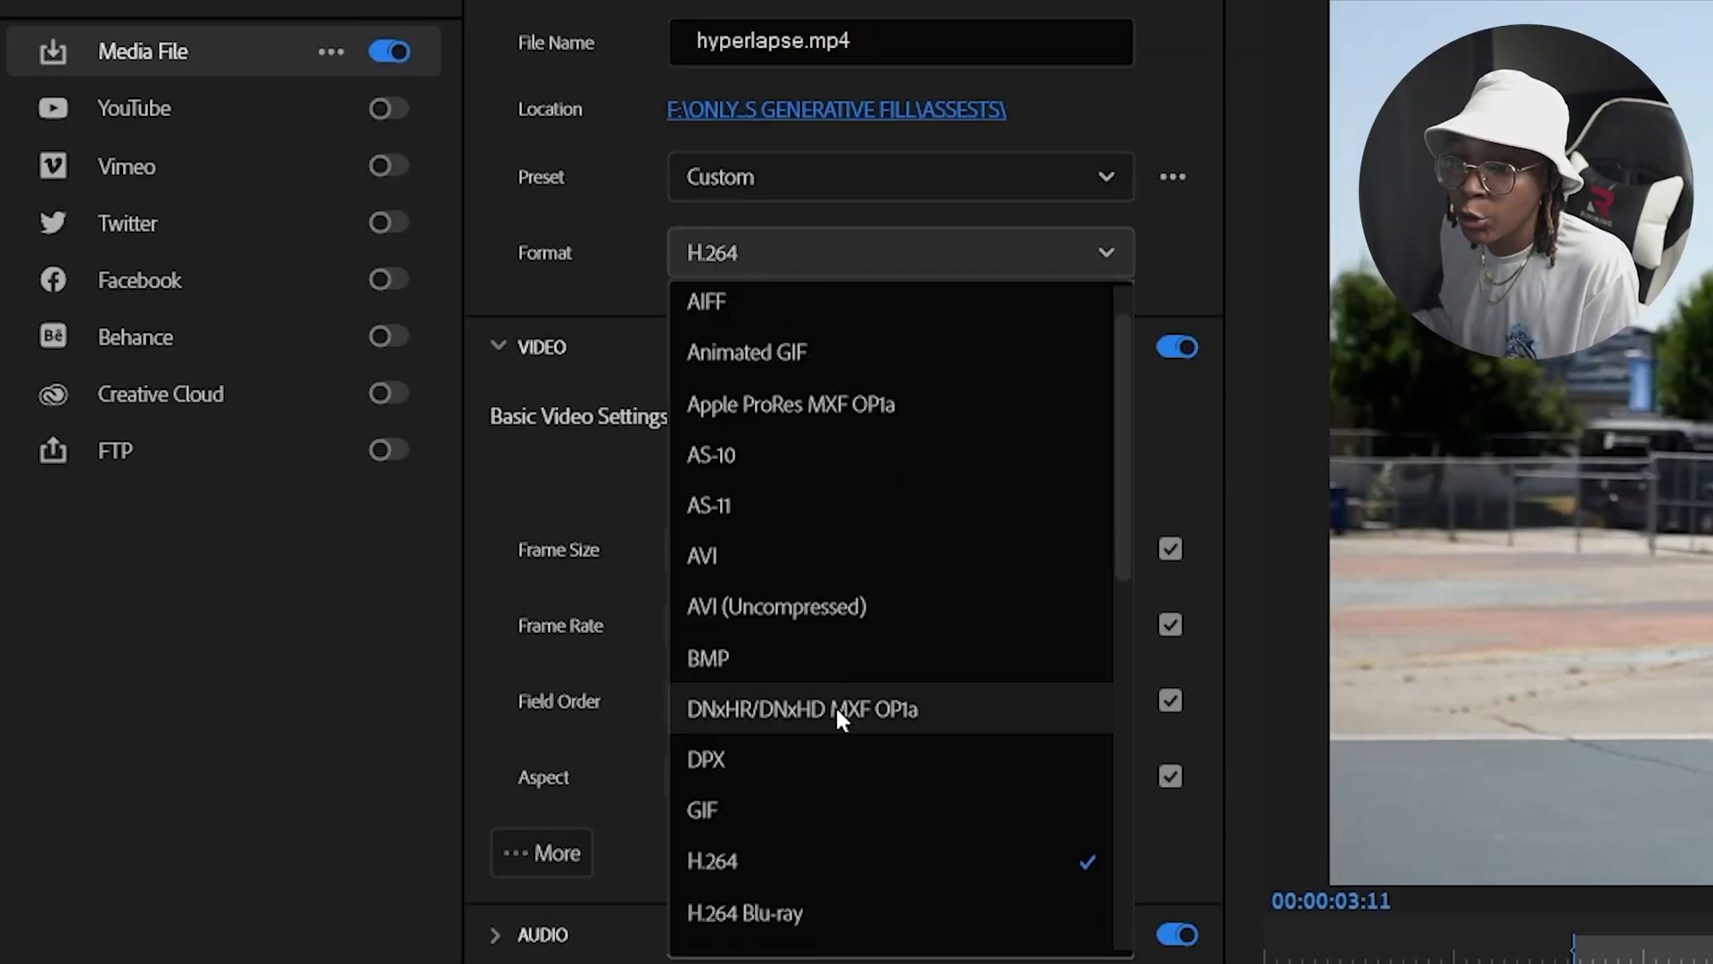
scroll(837, 714, "down", 6)
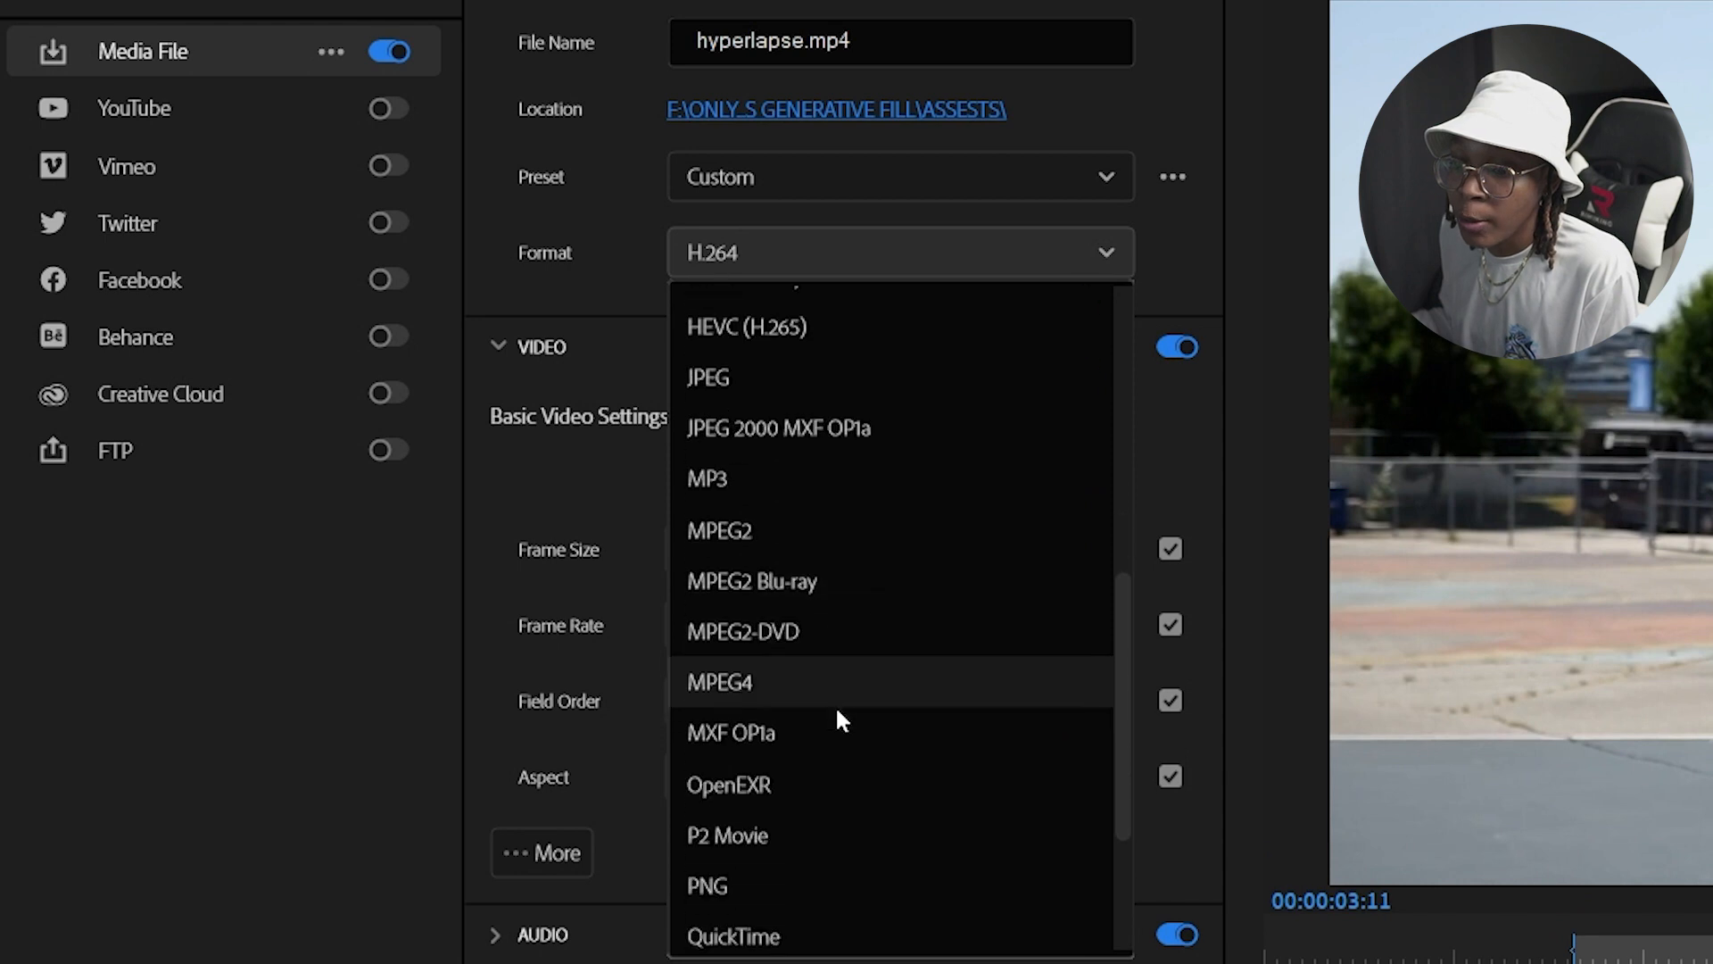
scroll(837, 714, "down", 1)
left_click(788, 830)
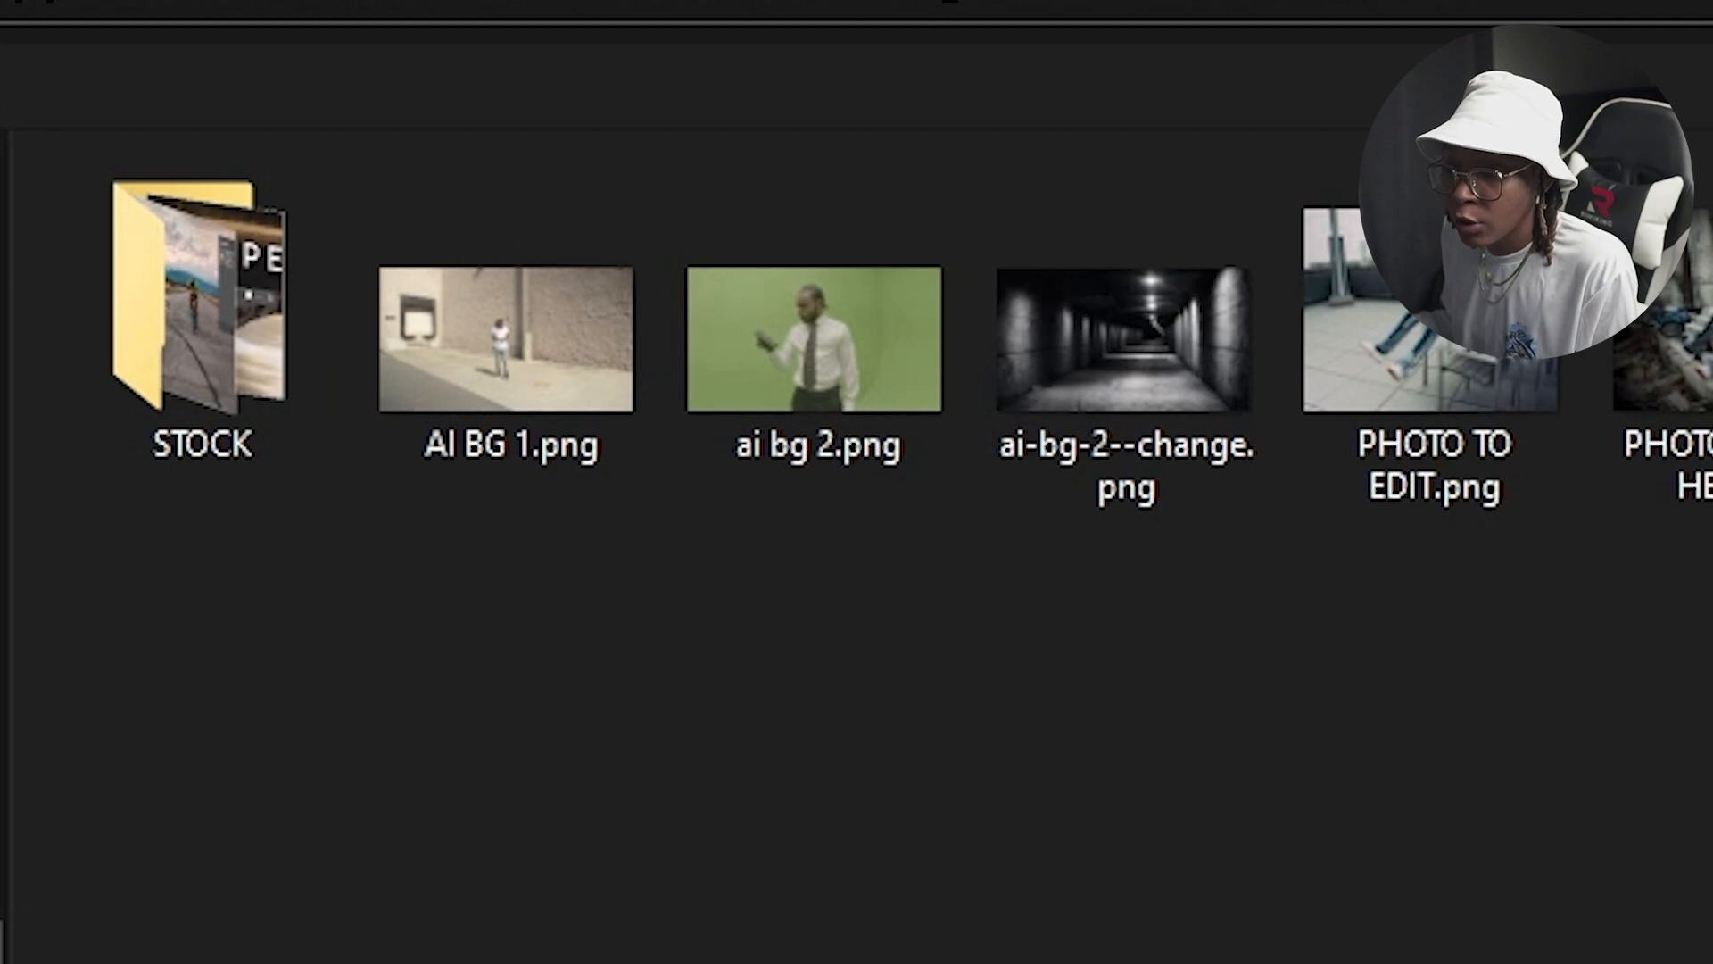
Step: Create a new folder named hyper PNG, choose it as the export location, and export the frames
key("ctrl+shift+n")
type("hyper PNG")
key("Return")
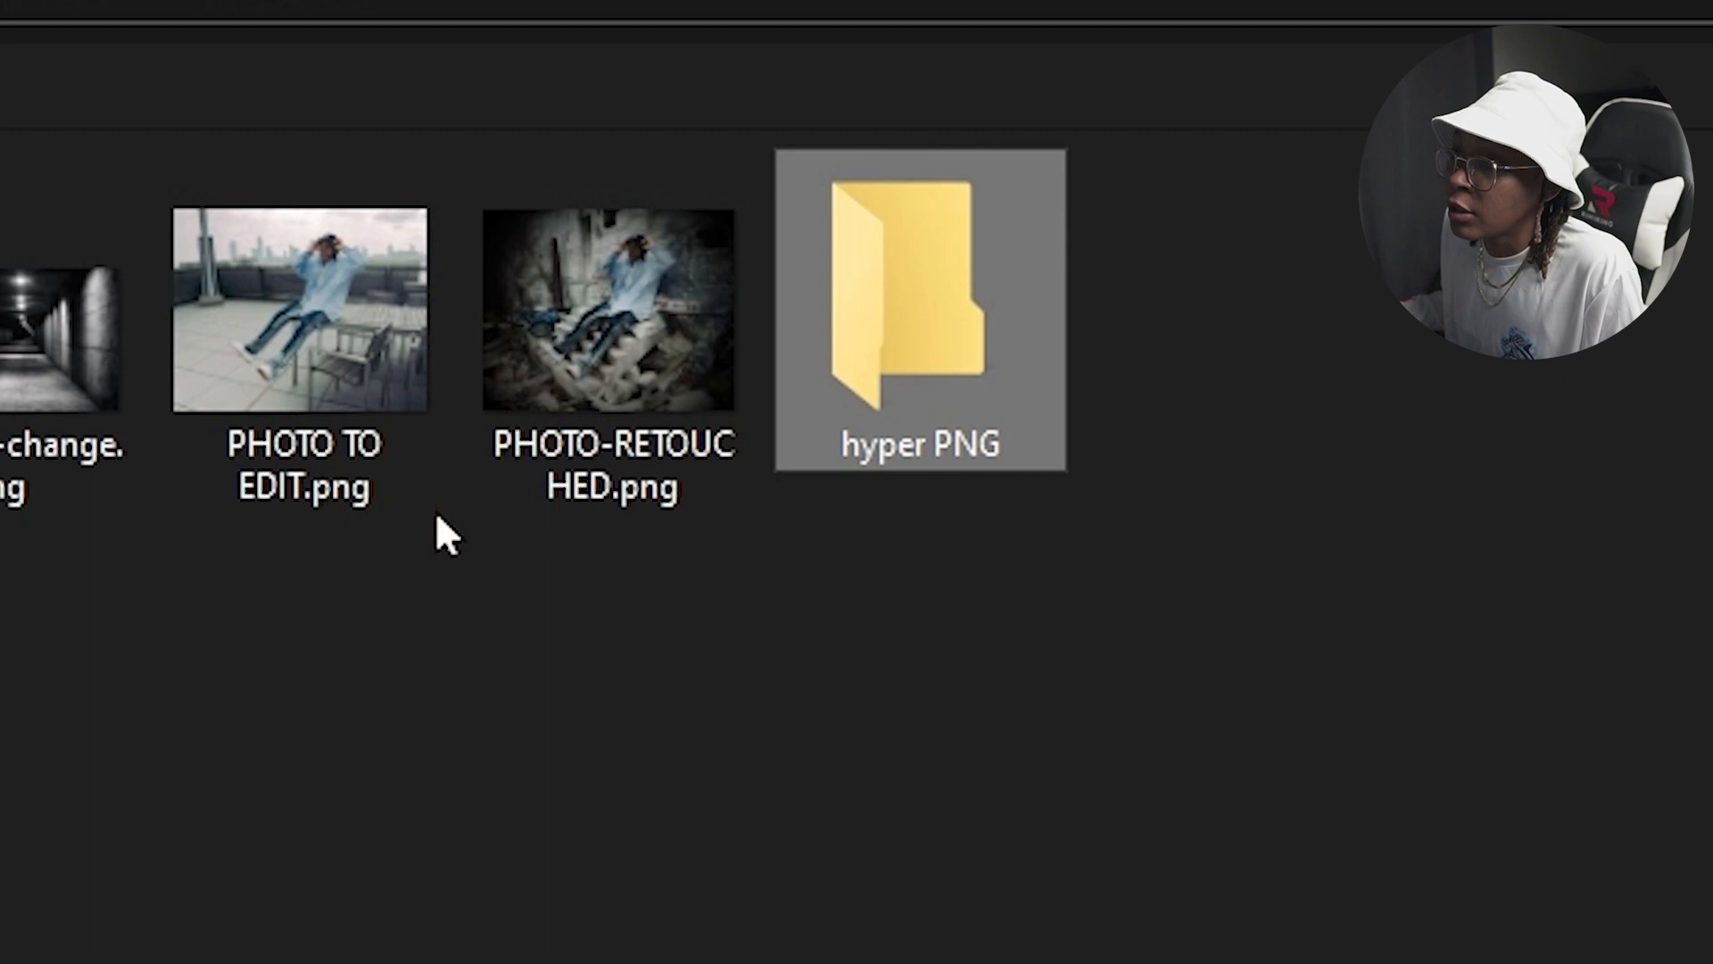
double_click(1026, 269)
left_click(1486, 906)
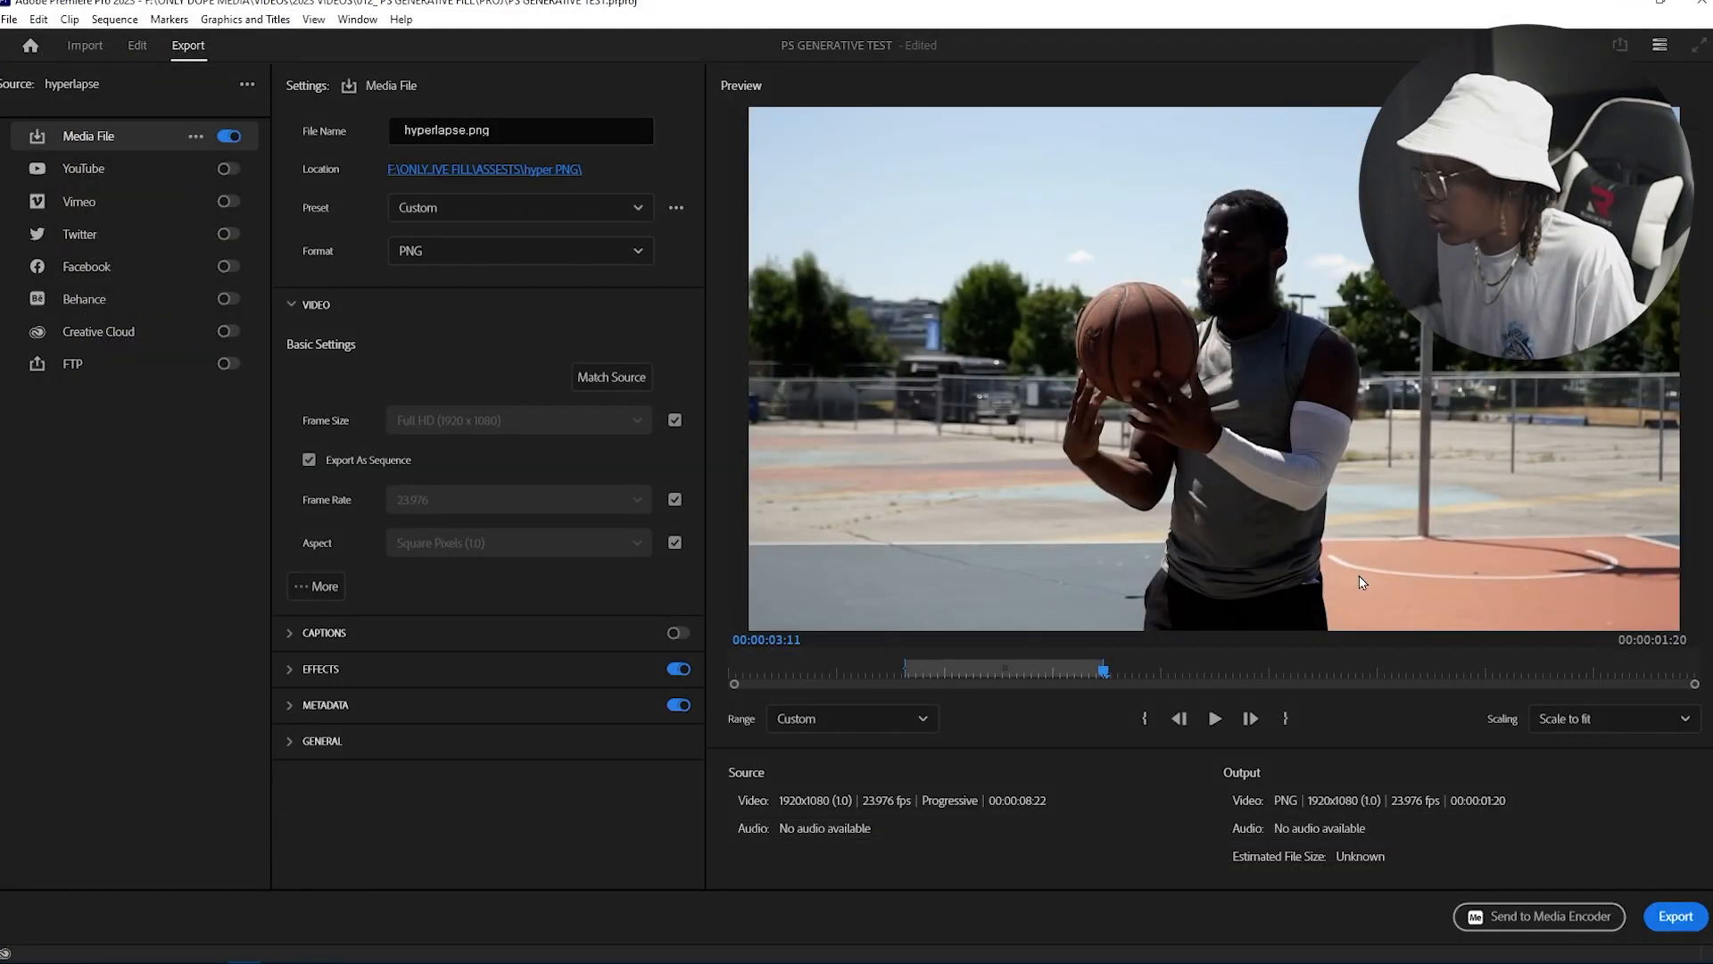
left_click(1675, 919)
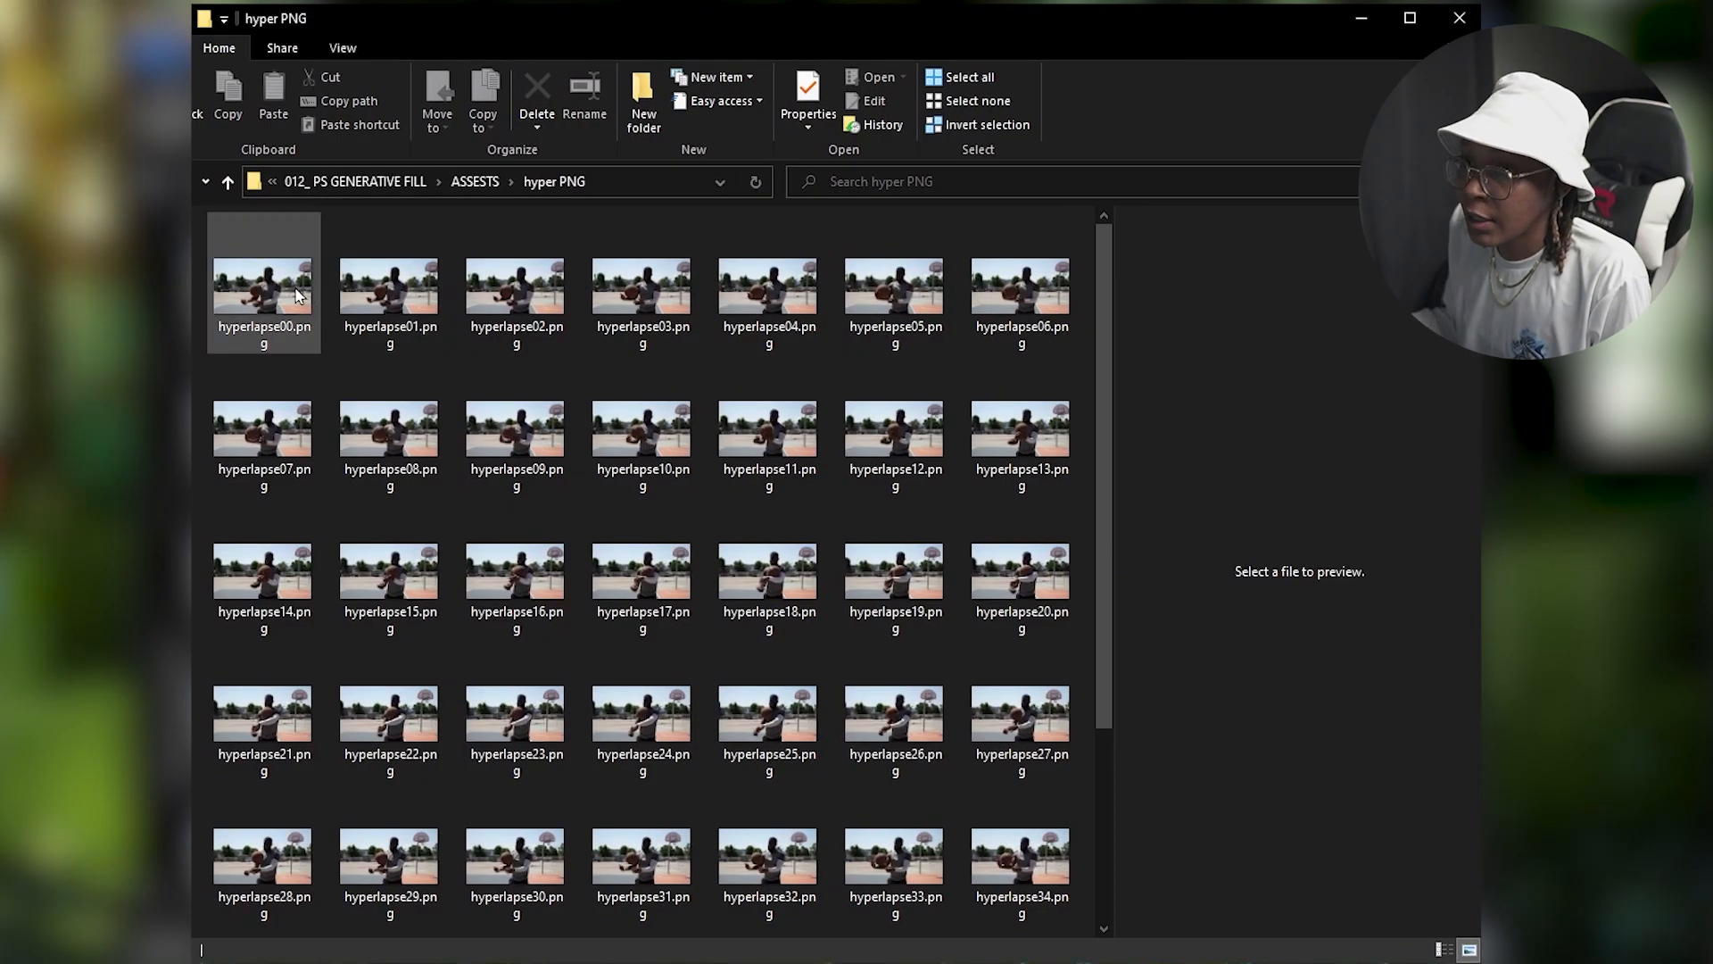
Step: Browse the exported PNG frames and open hyperlapse00.png in Photoshop
left_click(299, 295)
left_click(390, 294)
key("Right")
key("Right")
key("Right")
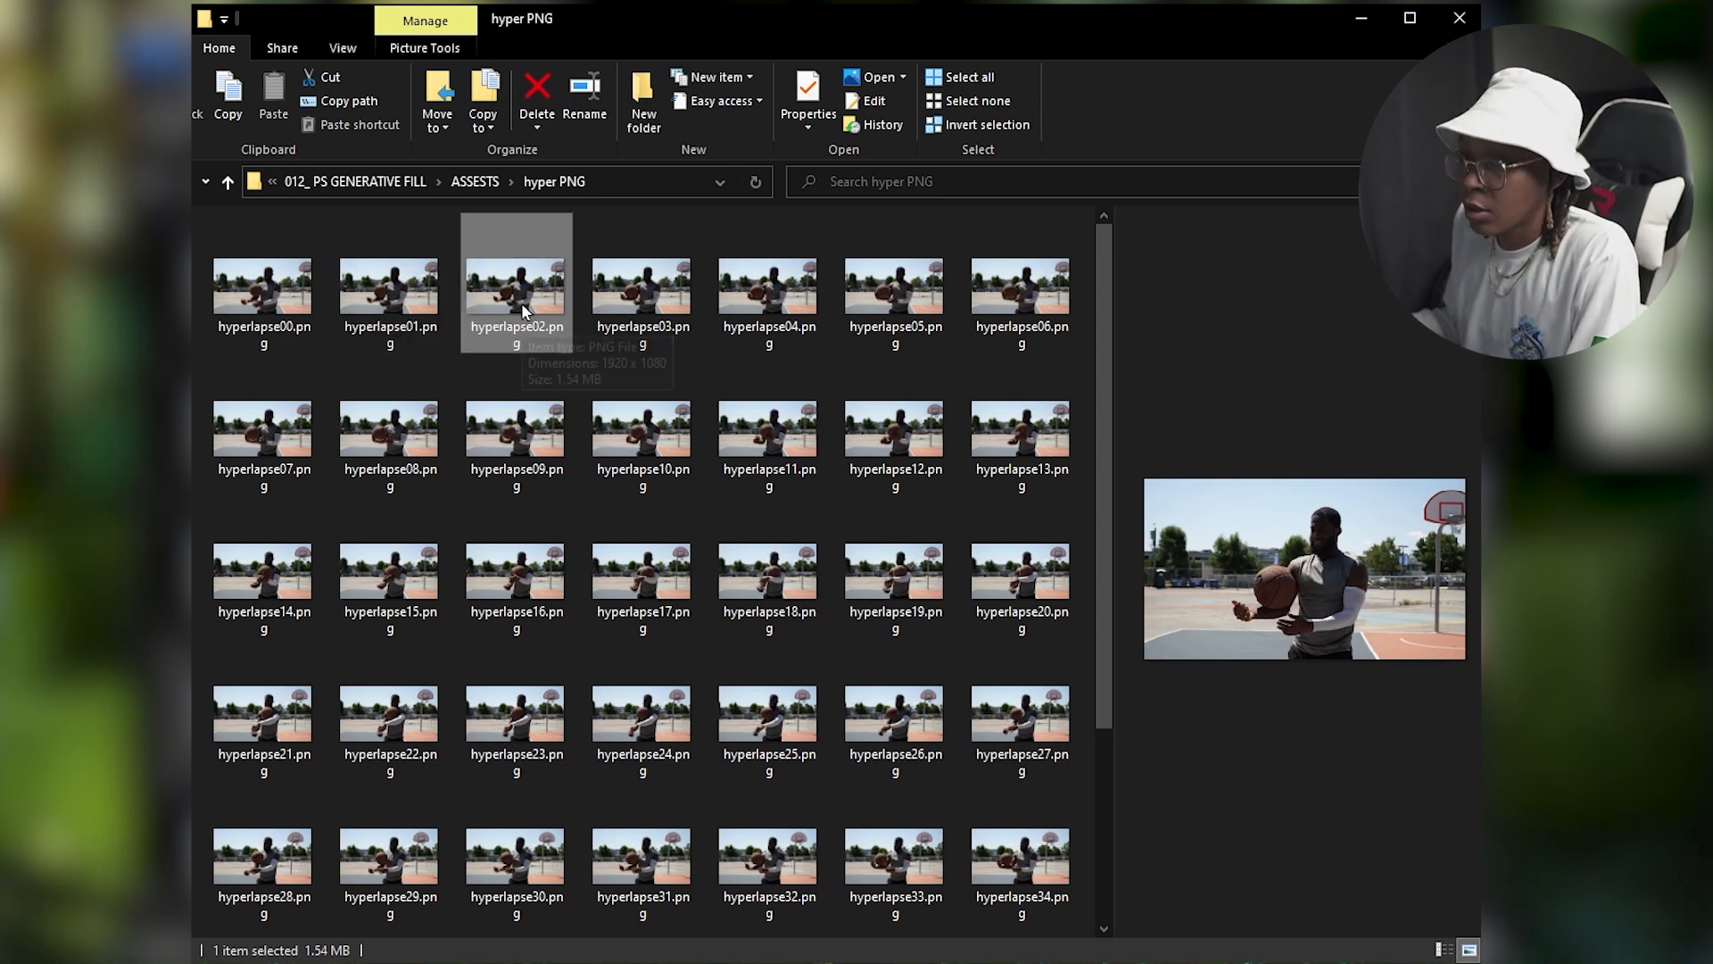
key("Down")
key("Down")
key("Down")
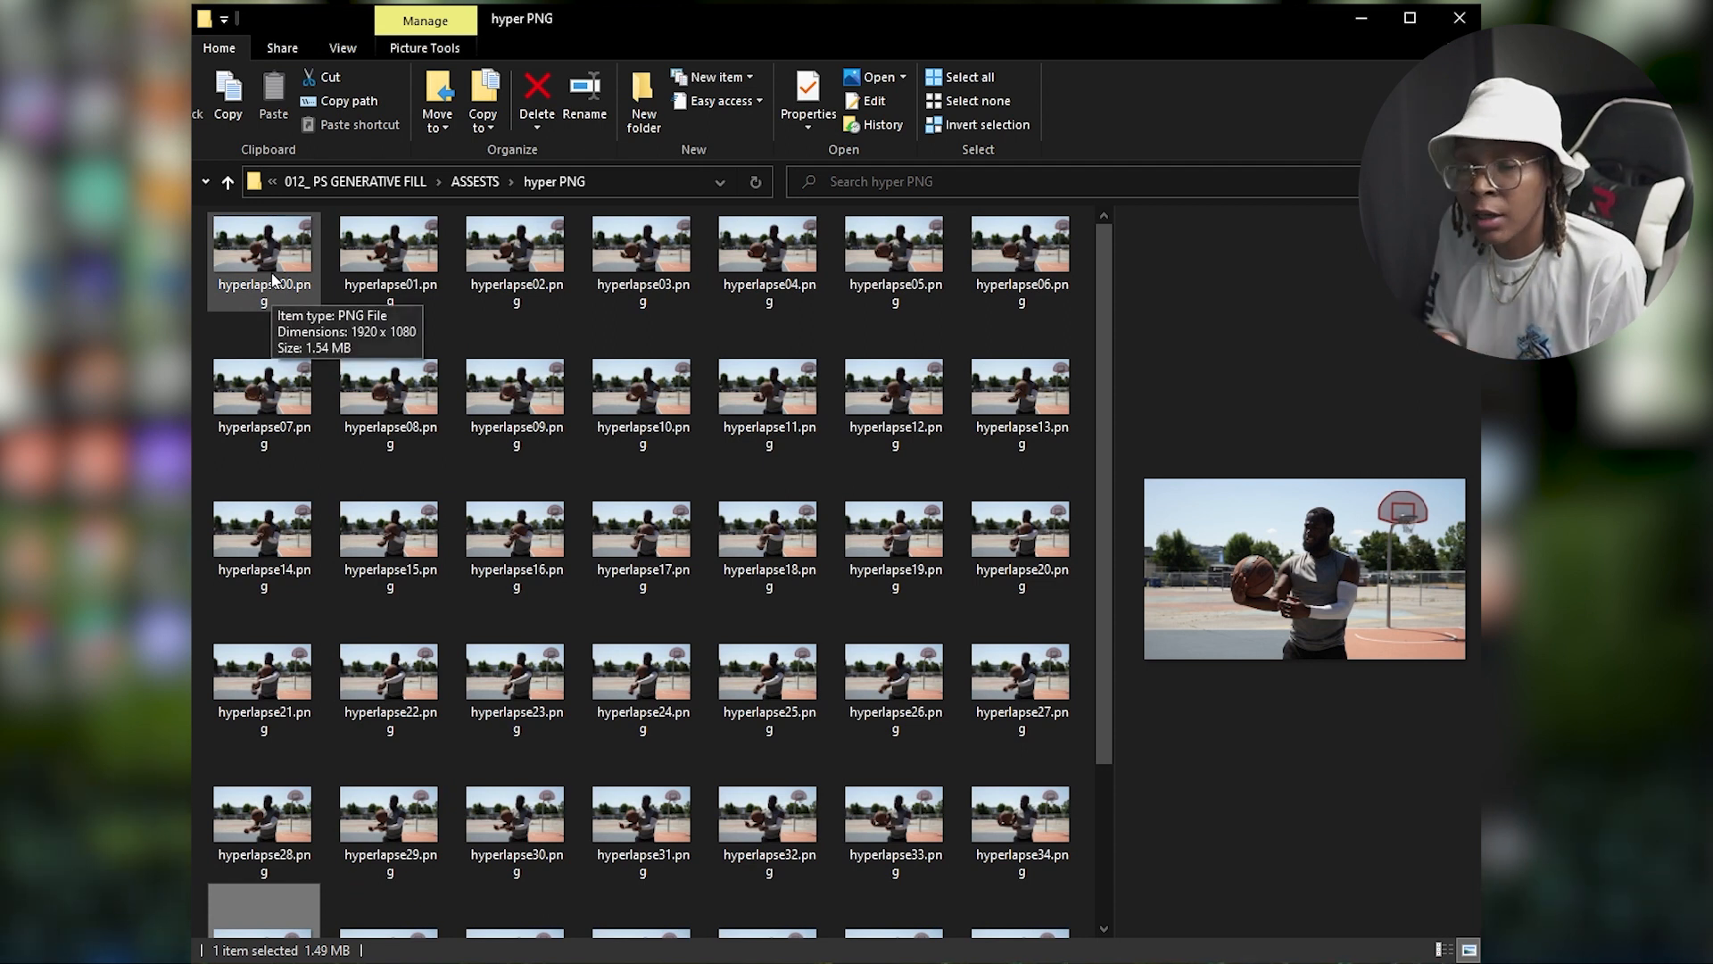
left_click(272, 278)
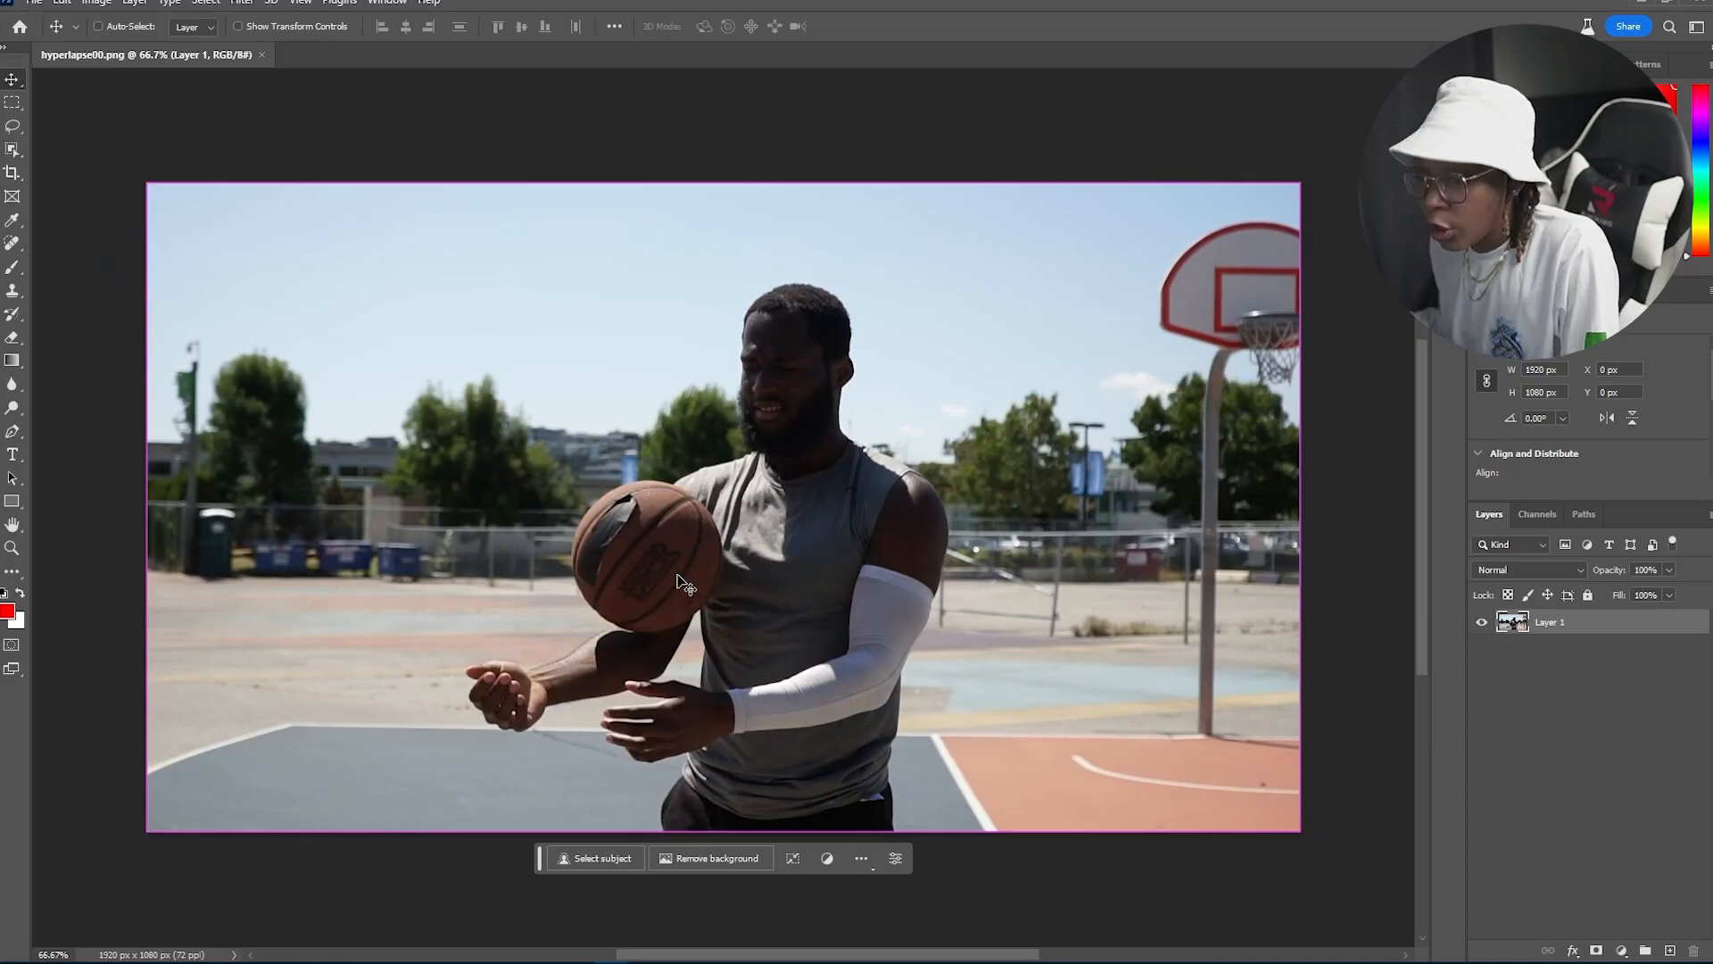
Step: Lasso-select the basketball and run Generative Fill with the prompt 'fire ball'
key("ctrl+1")
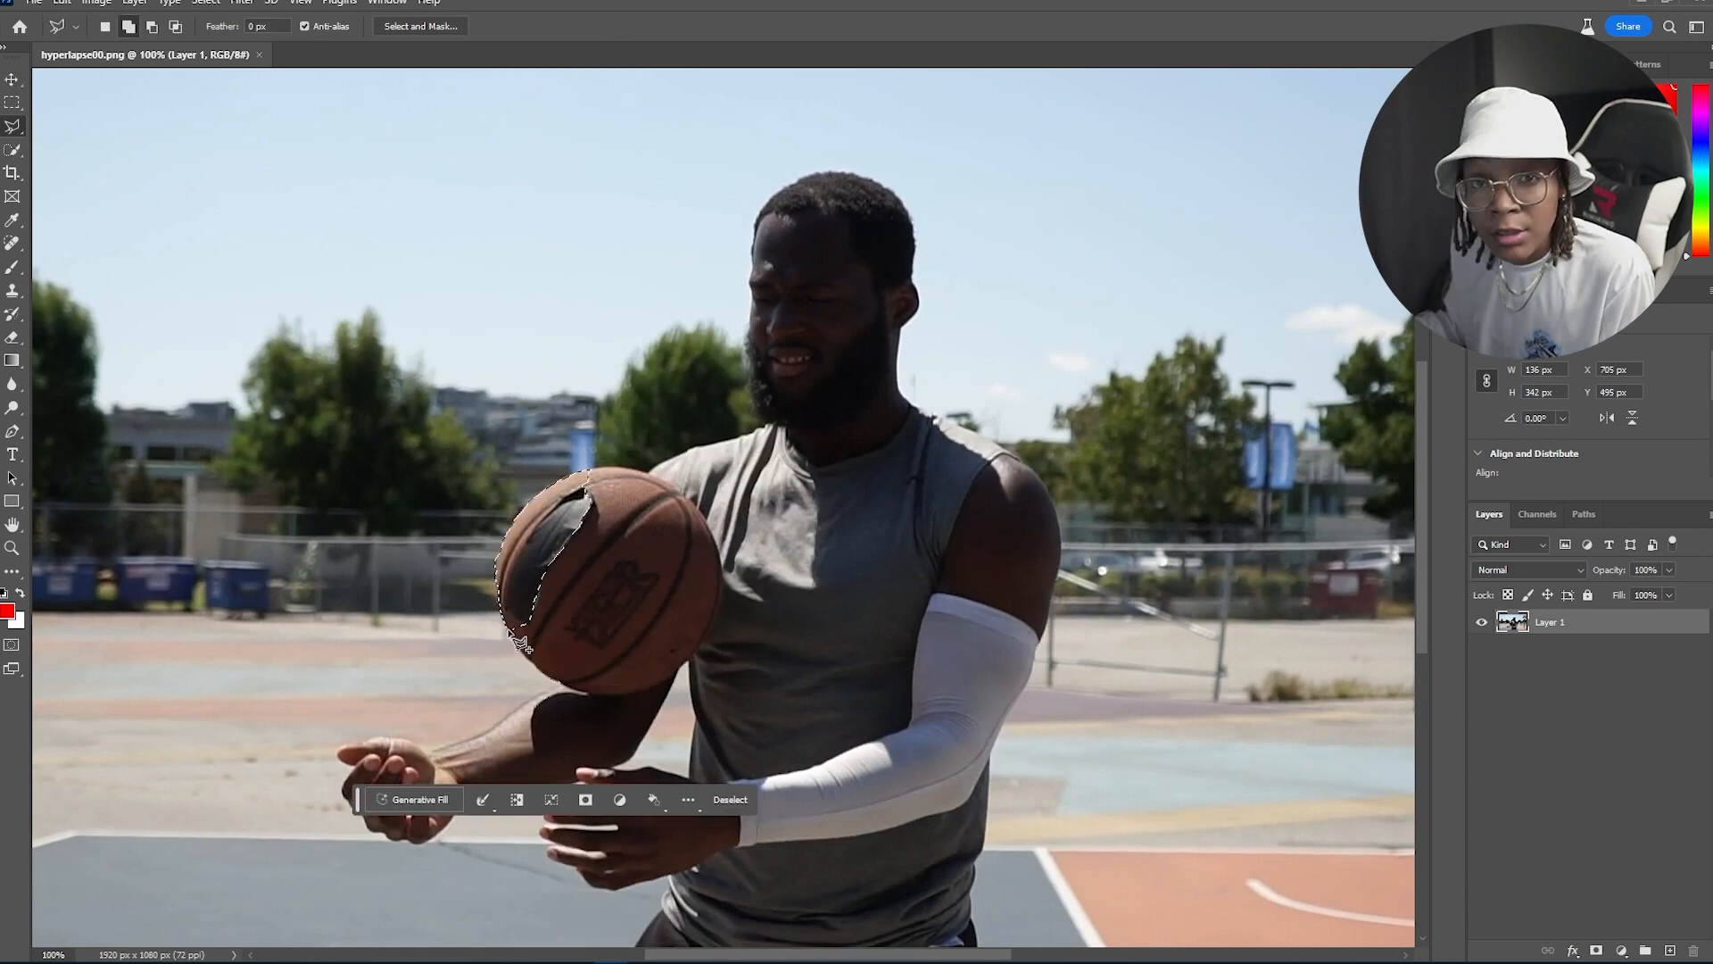
left_click(515, 642)
left_click(530, 661)
left_click(596, 695)
left_click(636, 692)
left_click(672, 677)
left_click(698, 648)
left_click(719, 609)
left_click(696, 504)
left_click(649, 471)
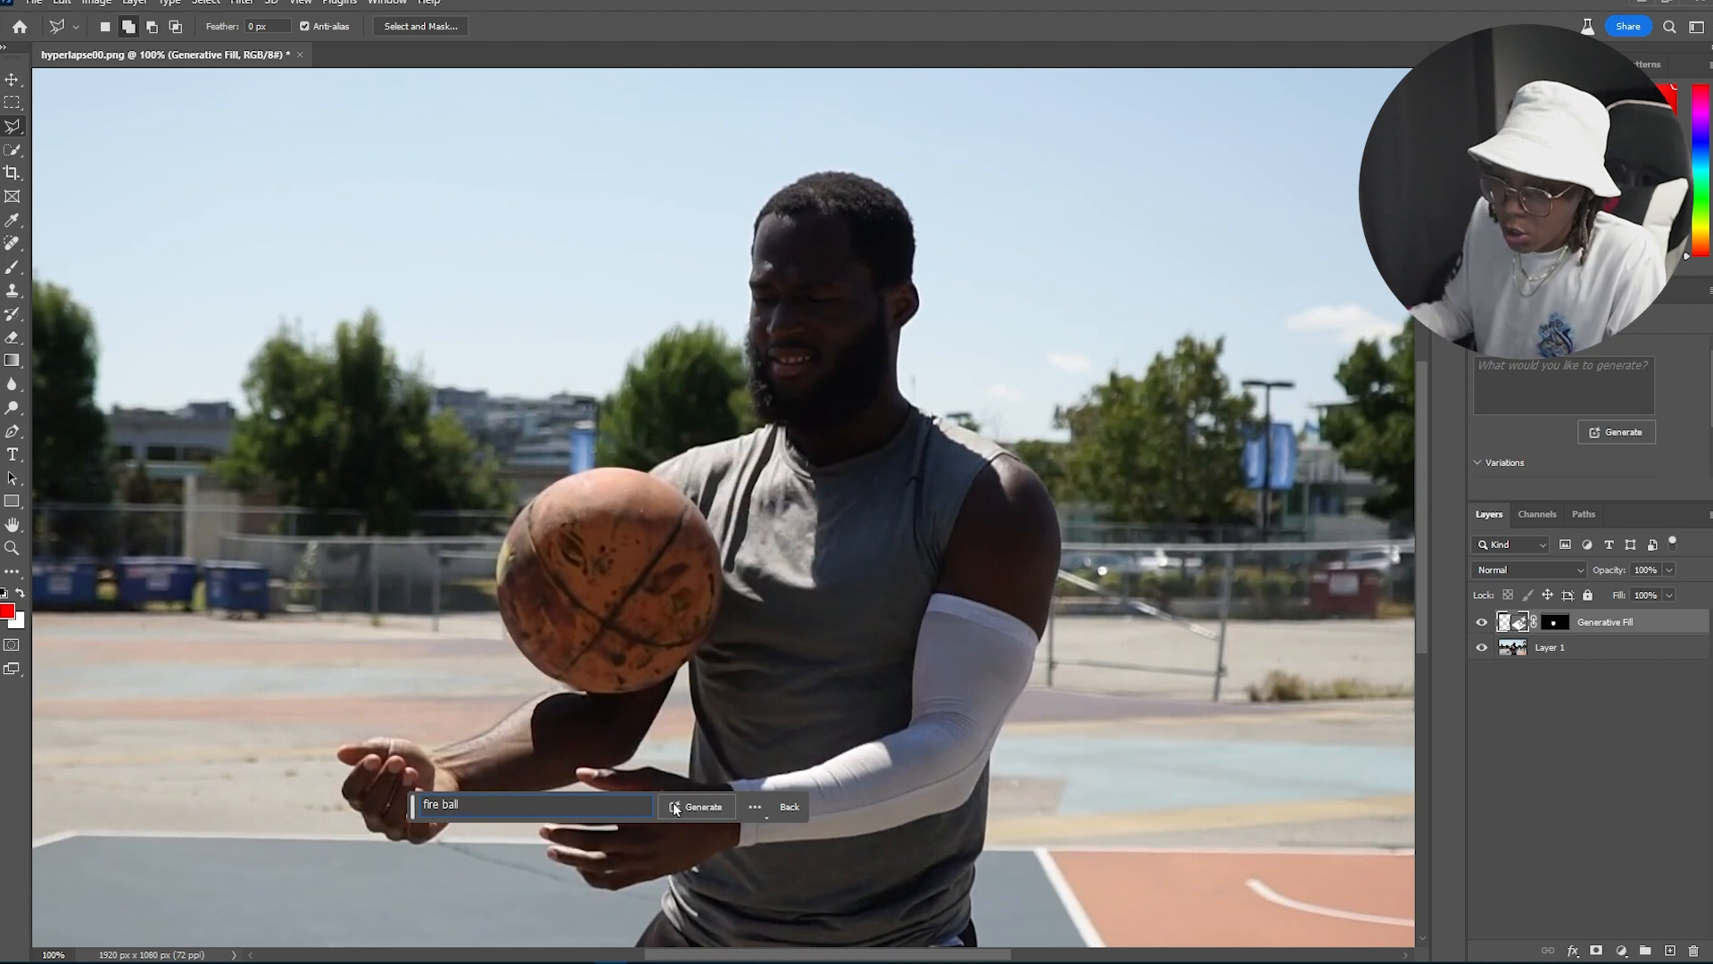
left_click(675, 807)
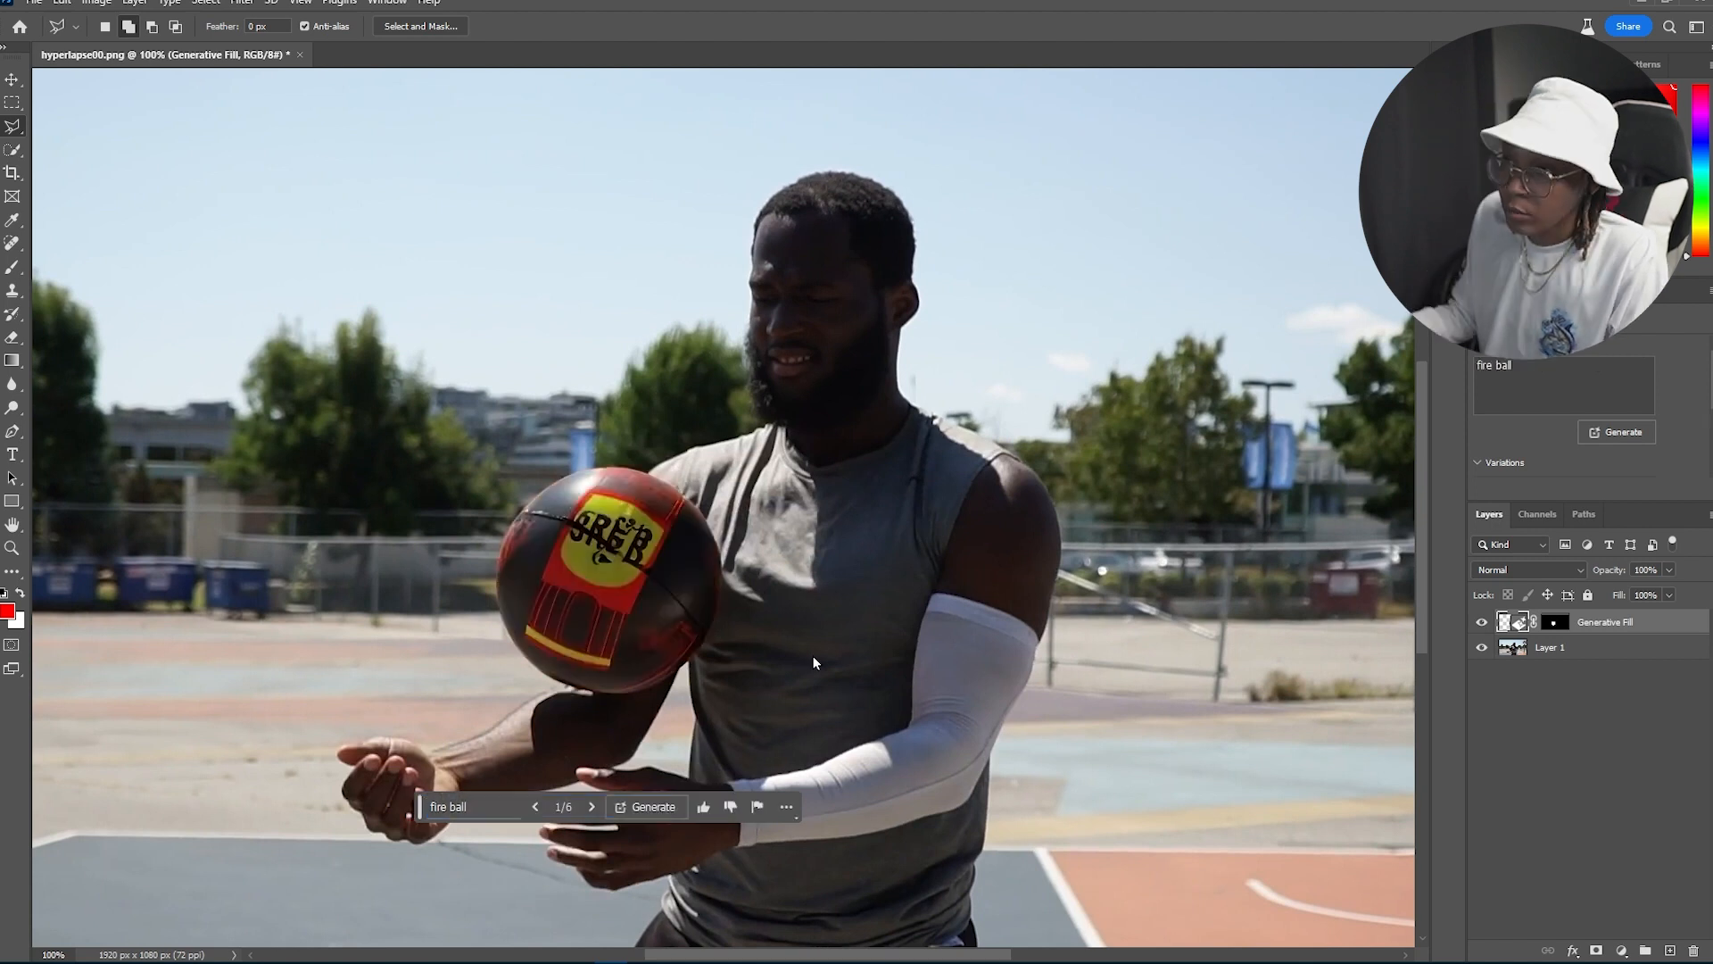
Step: Cycle through the generated fire ball variations and pick the preferred one
left_click(589, 816)
left_click(588, 816)
left_click(589, 814)
left_click(590, 813)
left_click(591, 813)
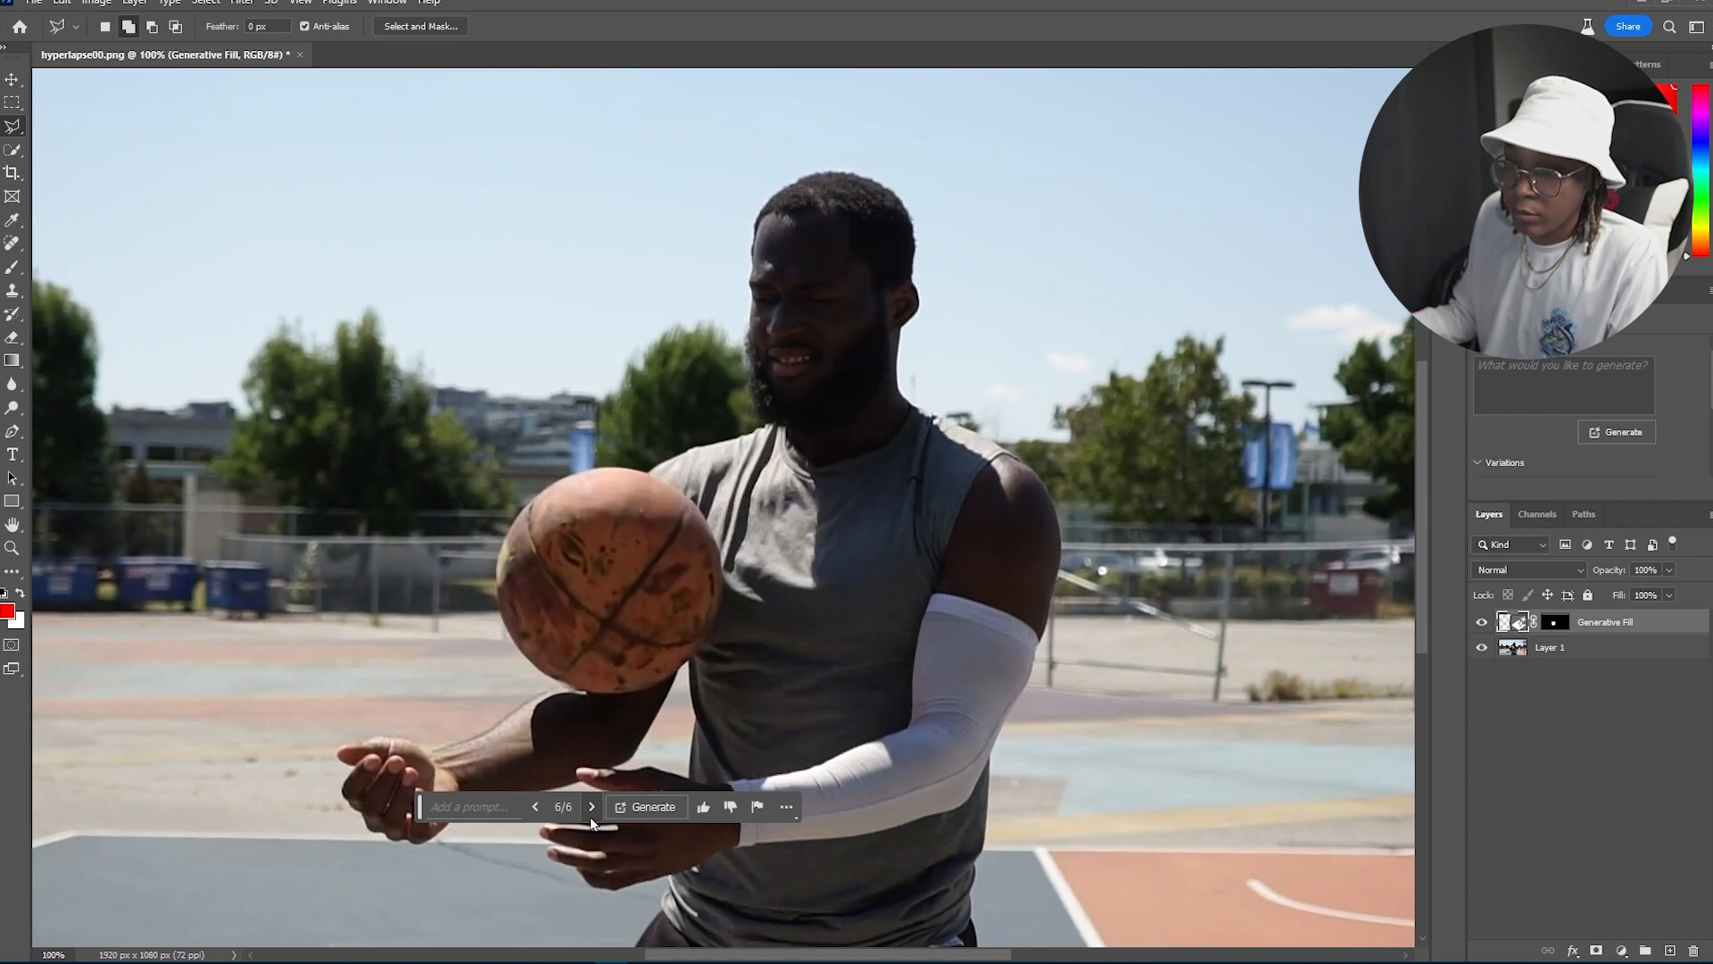
left_click(590, 816)
left_click(536, 815)
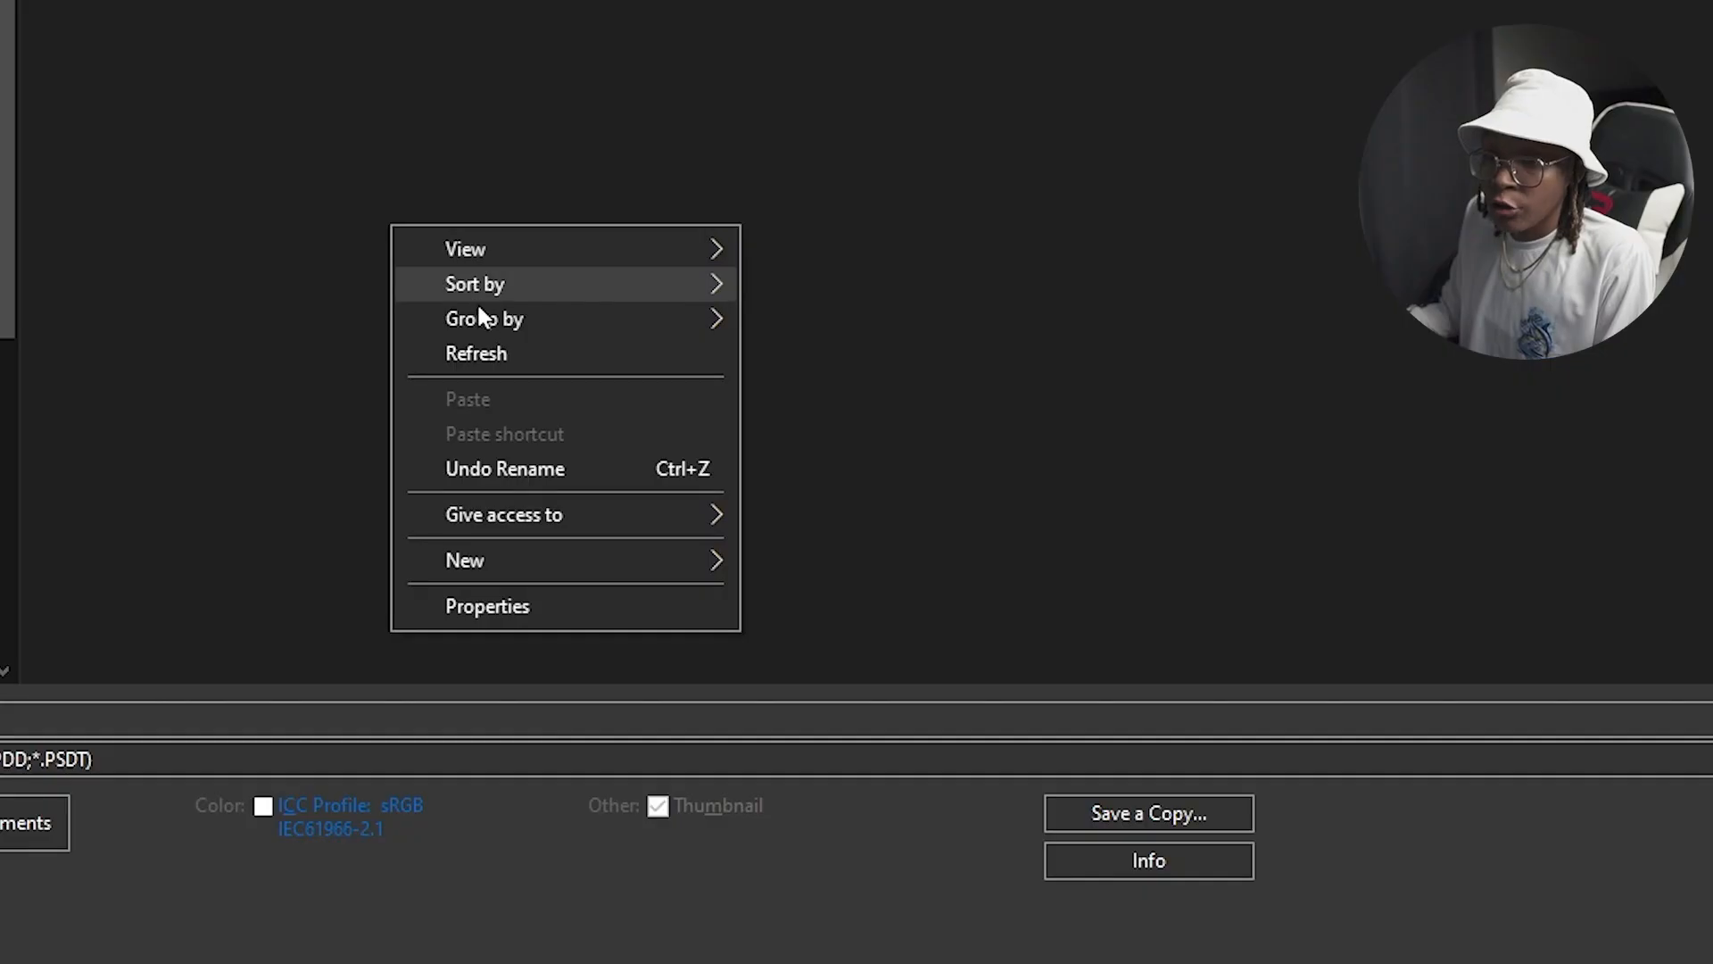
Step: Create a new folder named GENERATED inside the hyper PNG folder
mouse_move(492, 560)
left_click(789, 571)
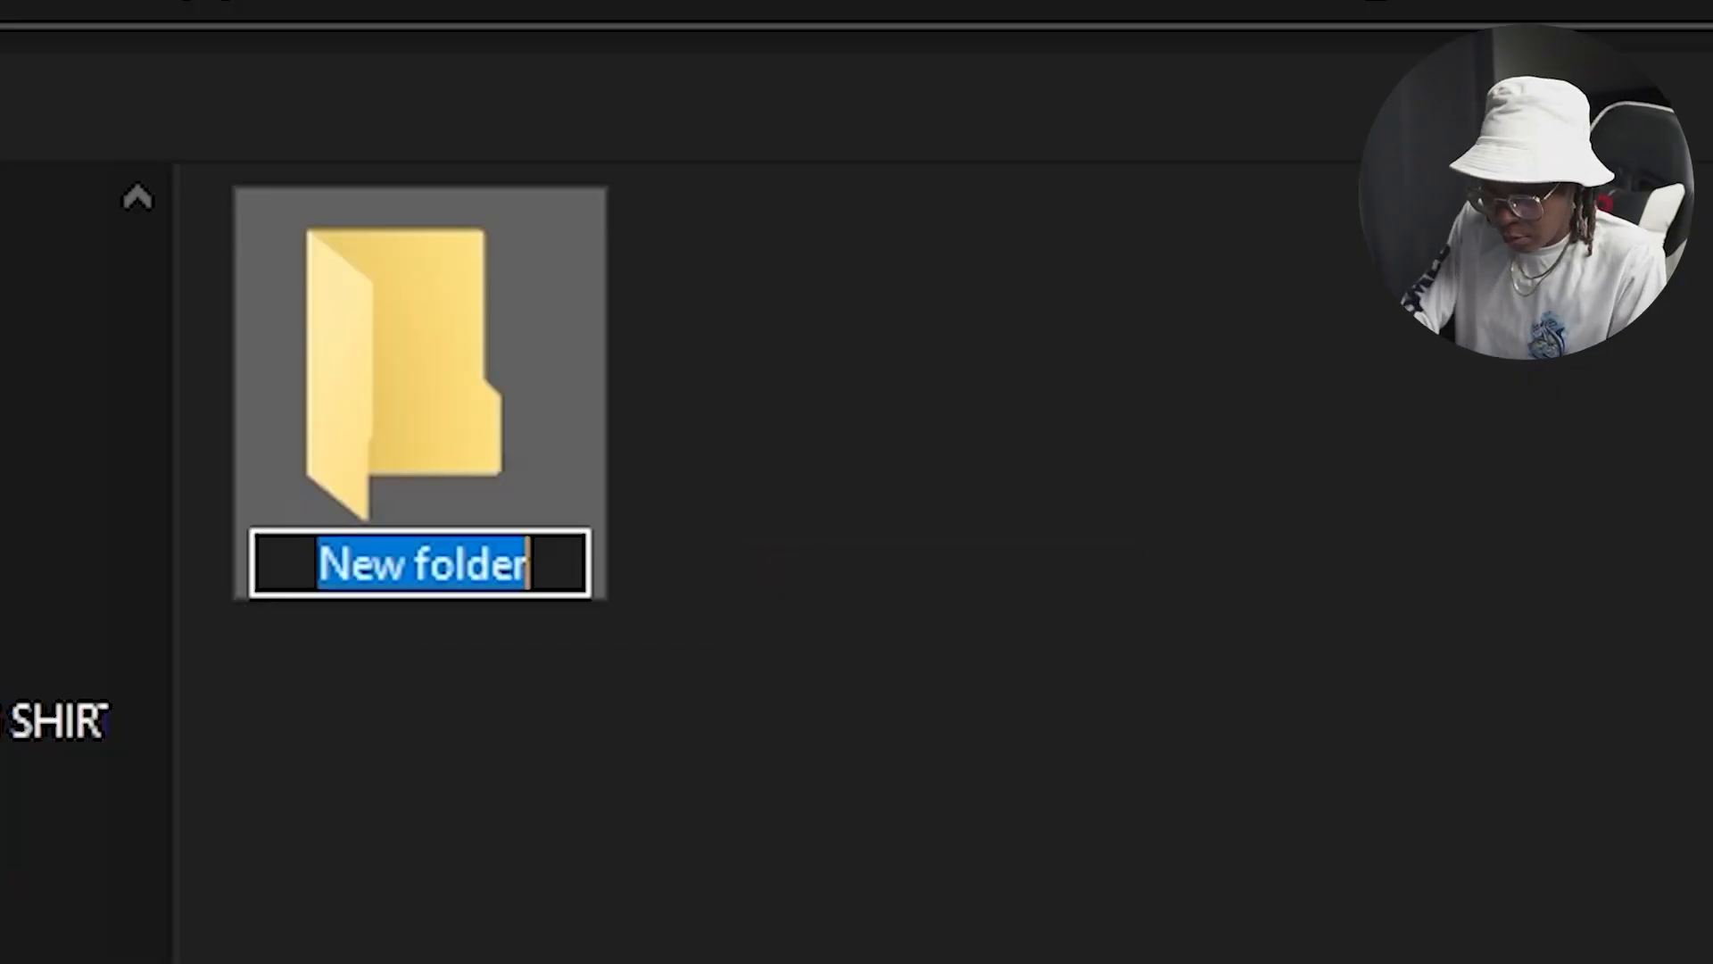
type("GEN")
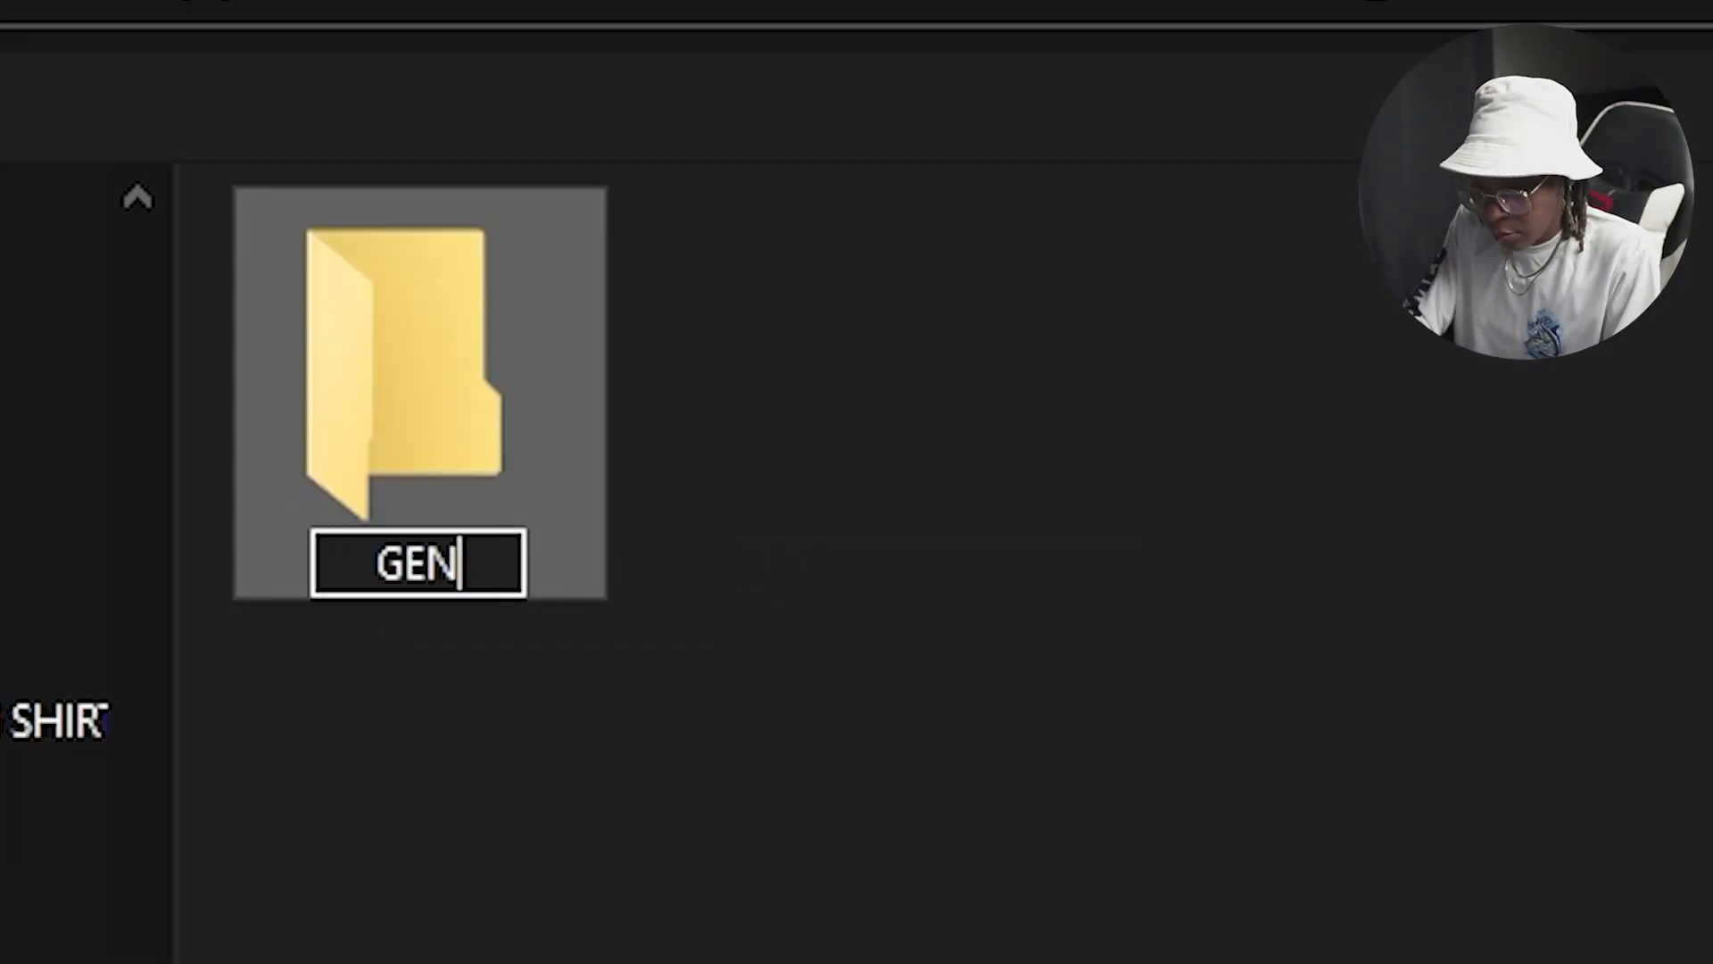
type("RATE")
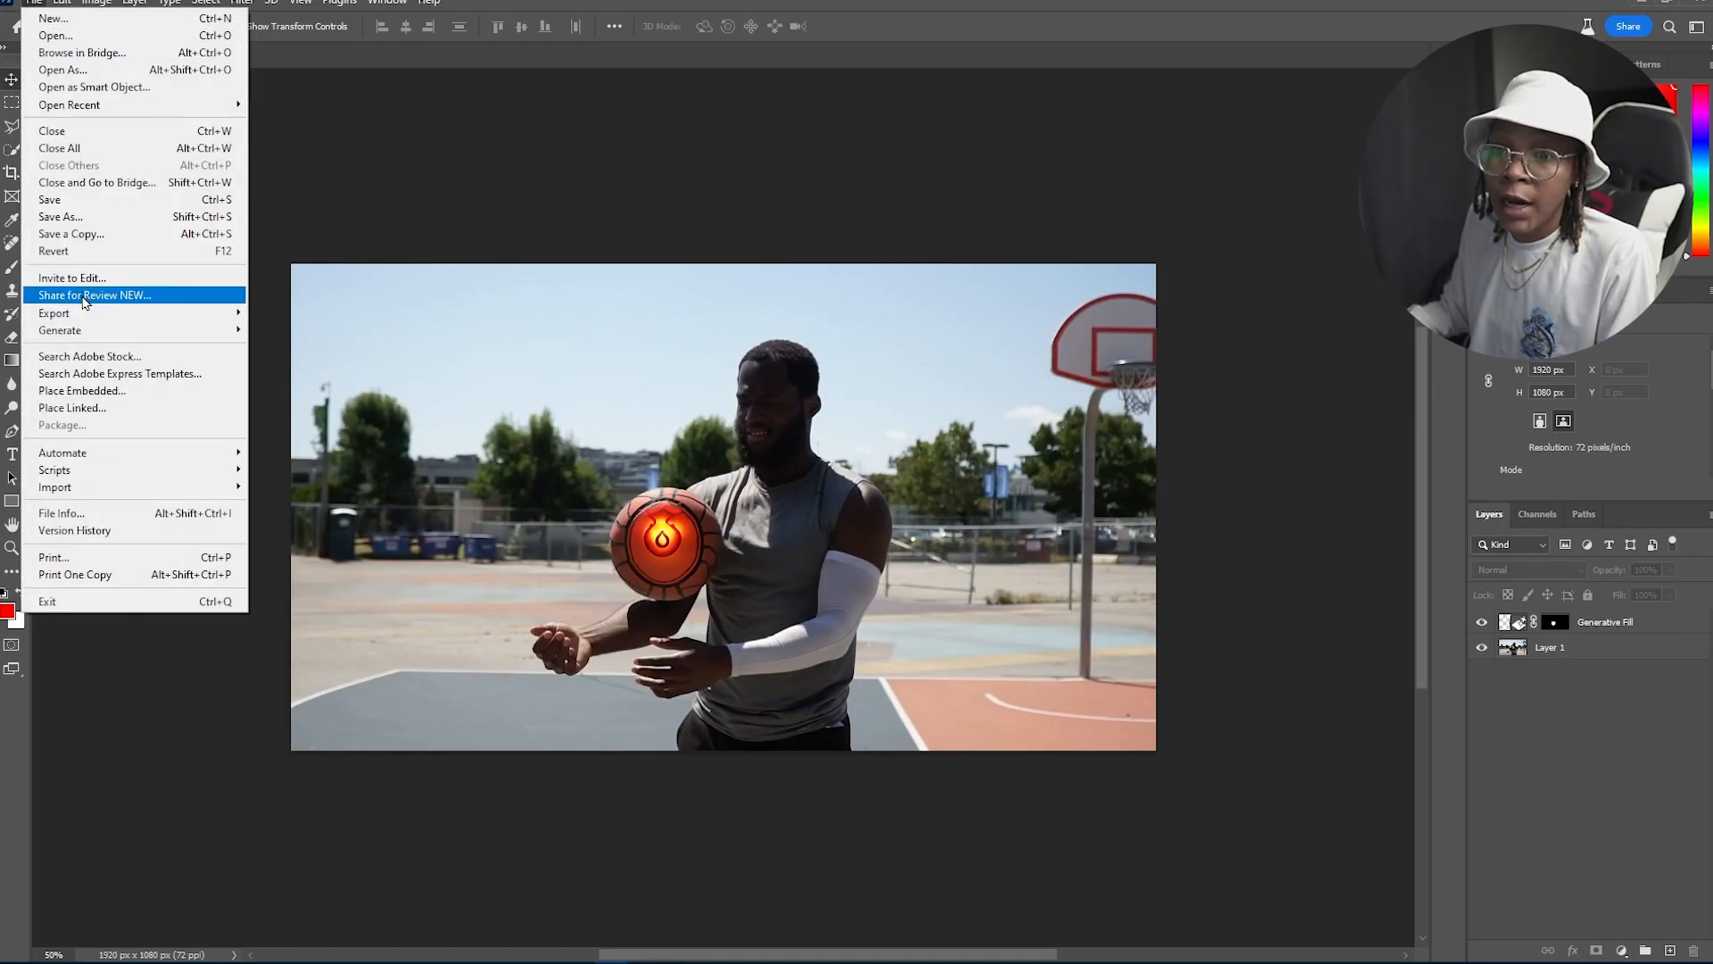
Step: Save the edited frame with Save for Web as PNG-24 into the GENERATED folder as hyperlapse00.png
mouse_move(98, 317)
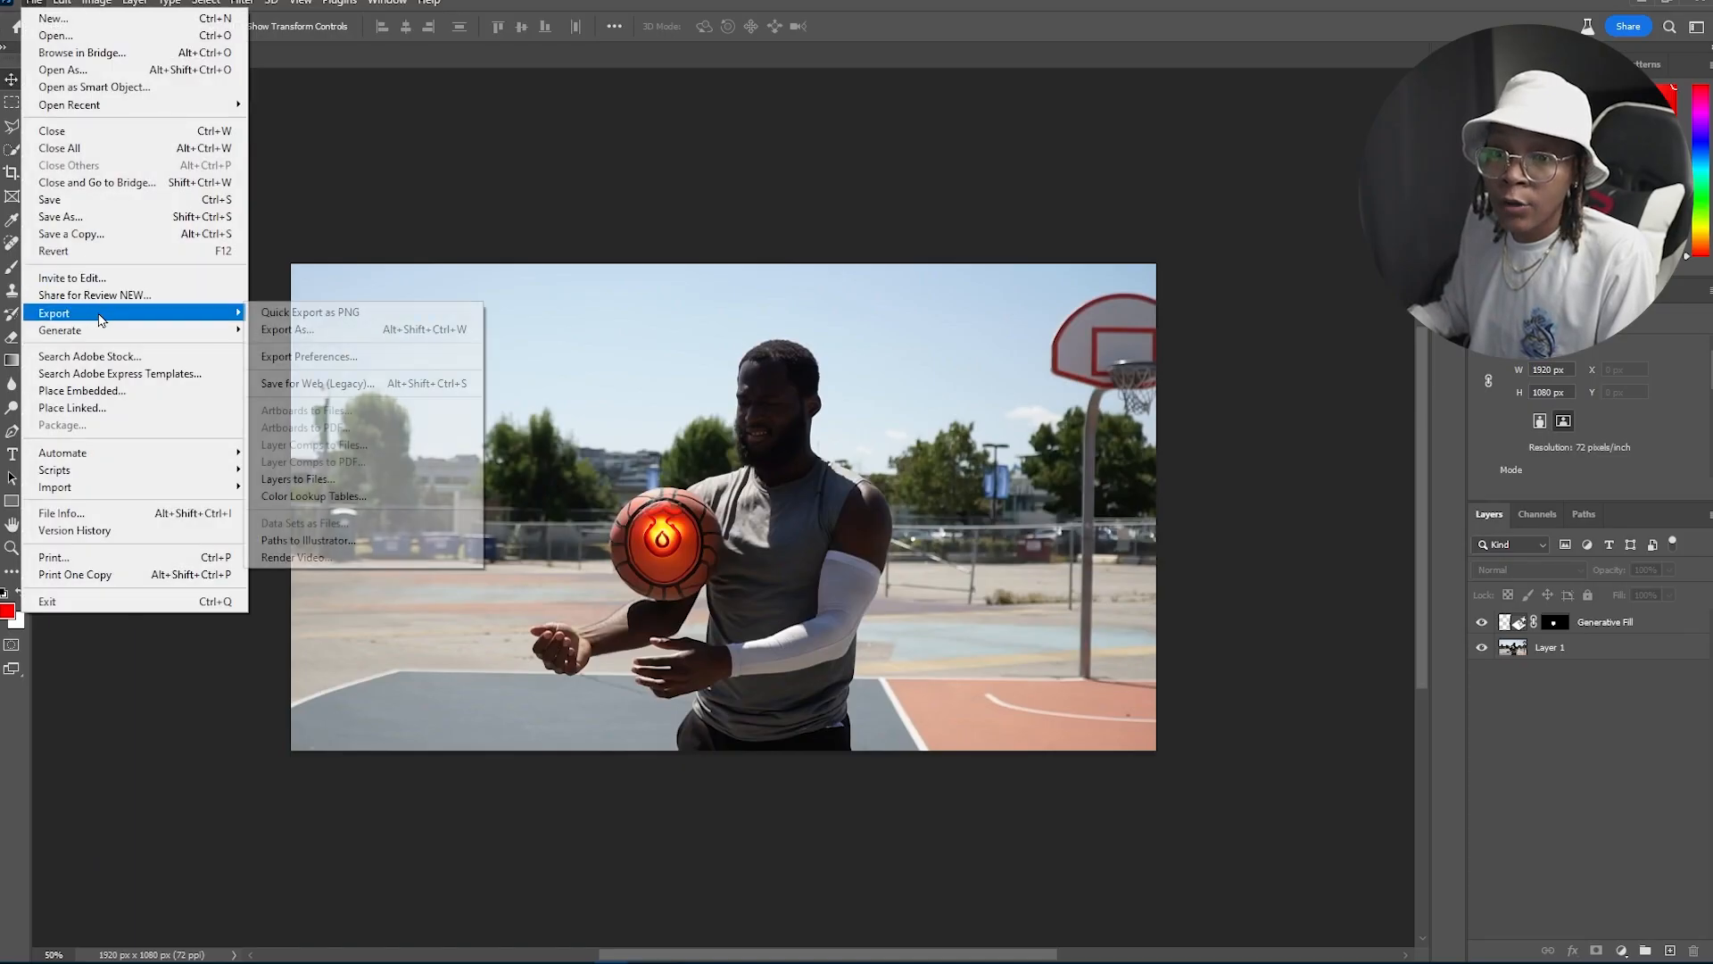
left_click(371, 383)
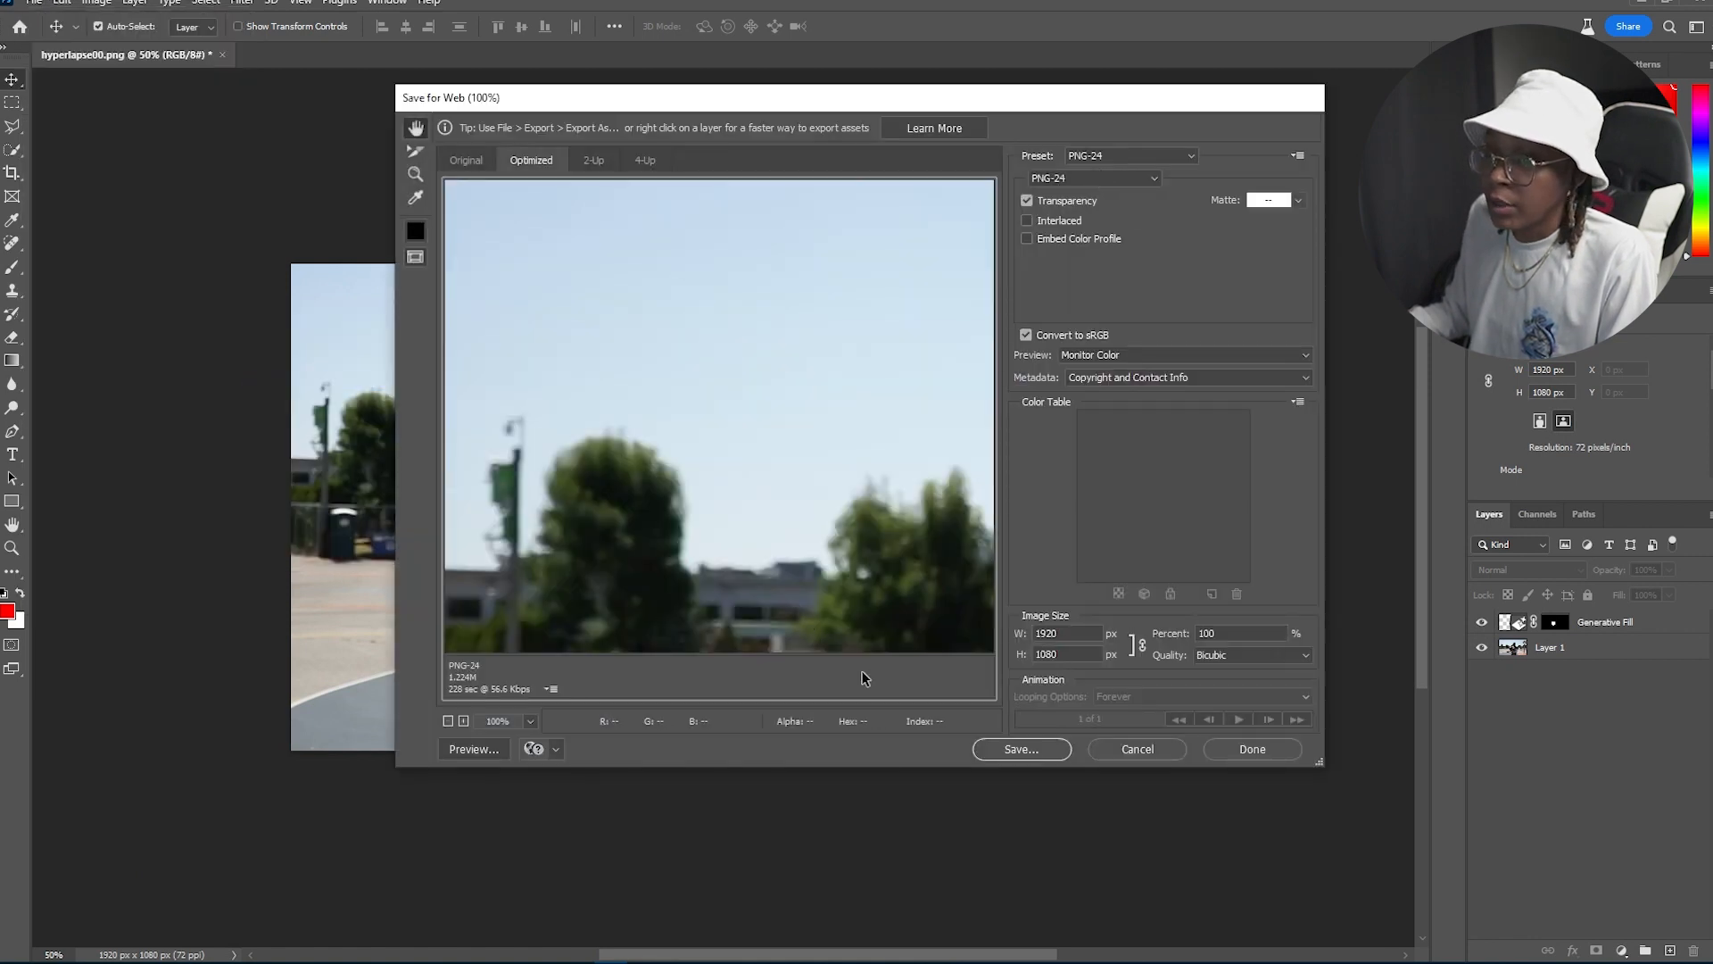
left_click(1006, 749)
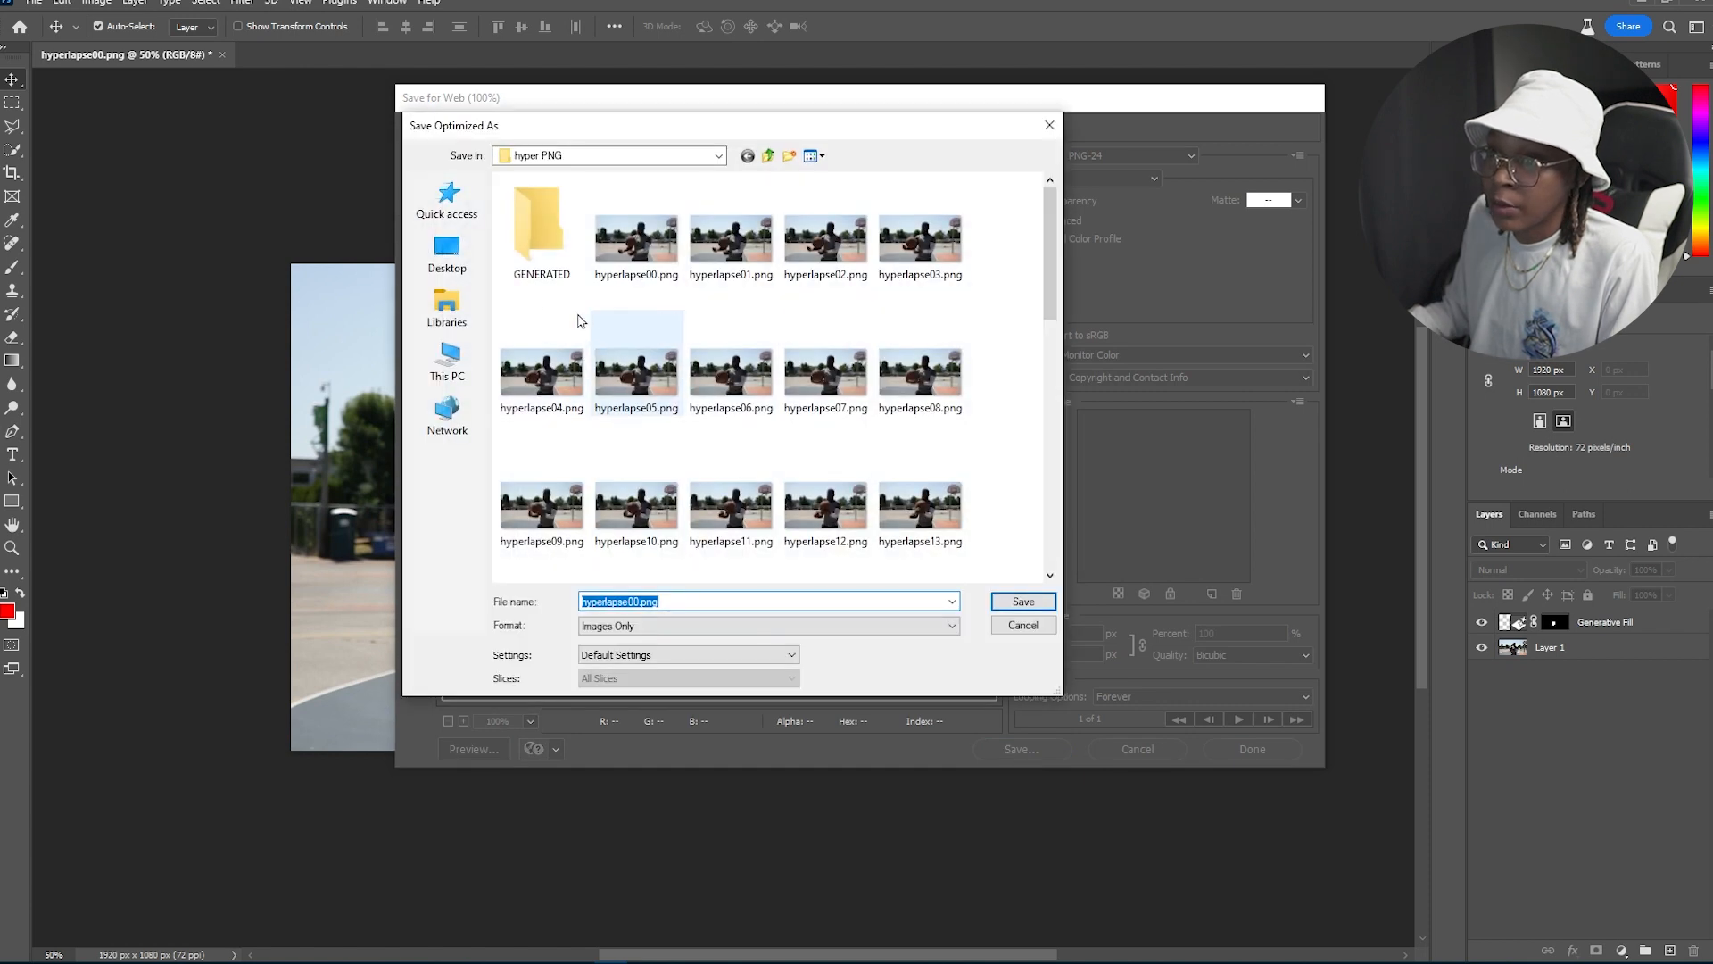
double_click(540, 240)
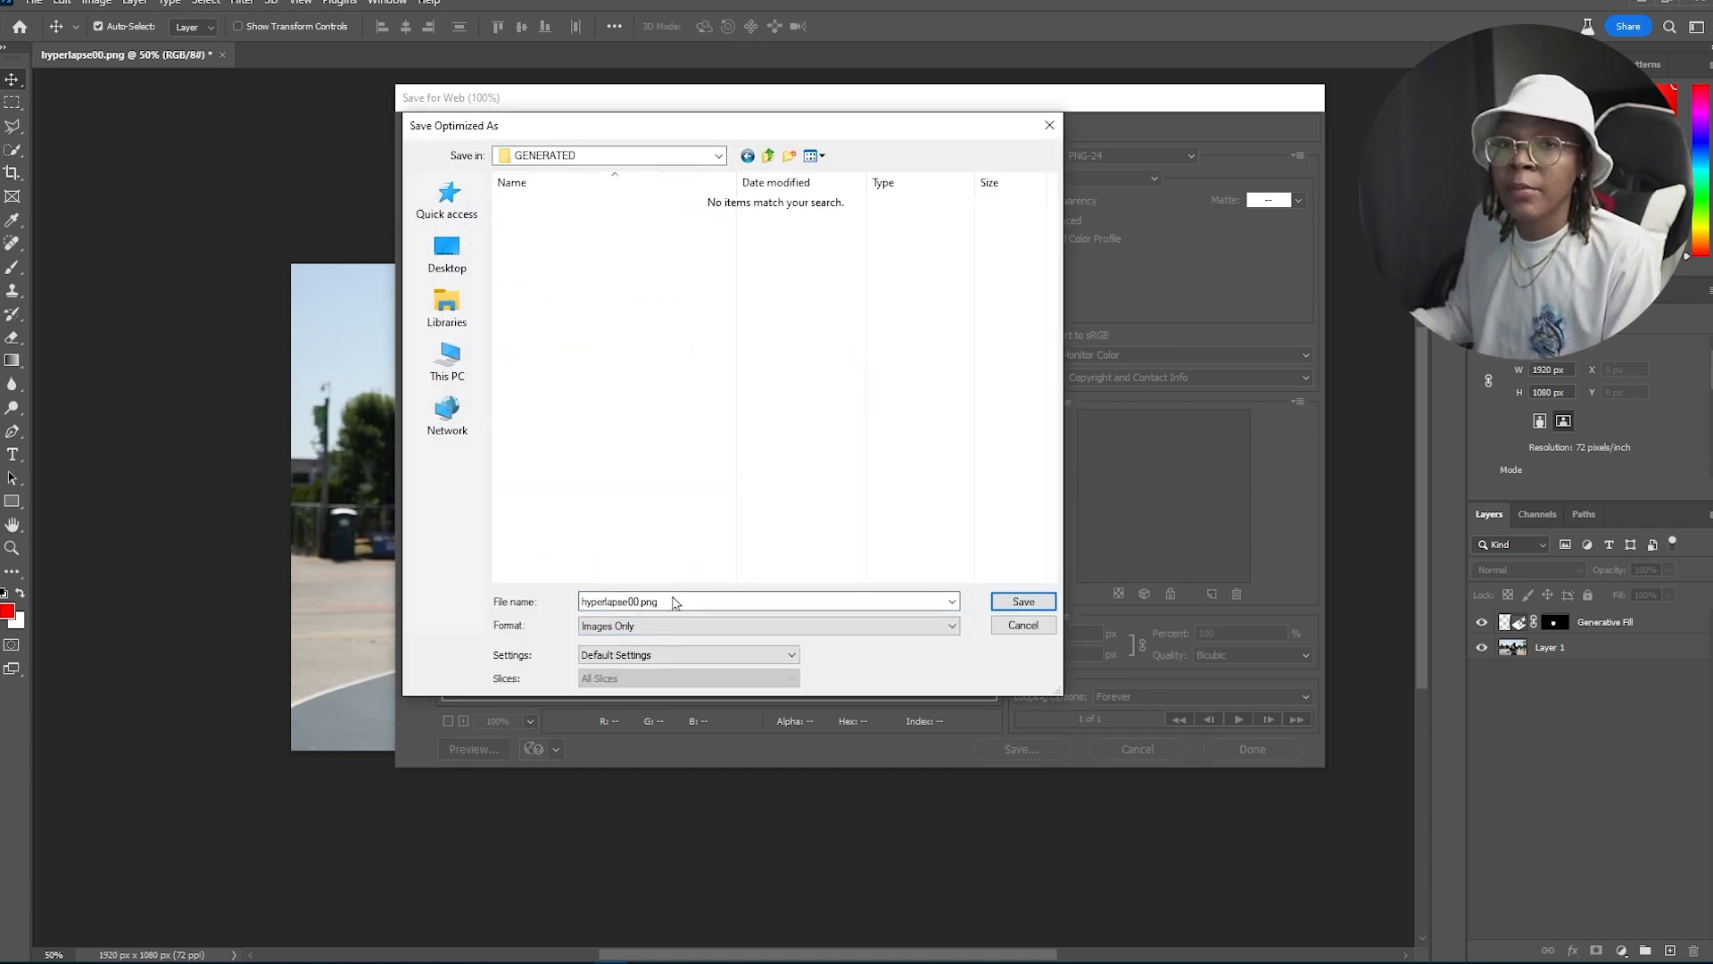
left_click(1023, 602)
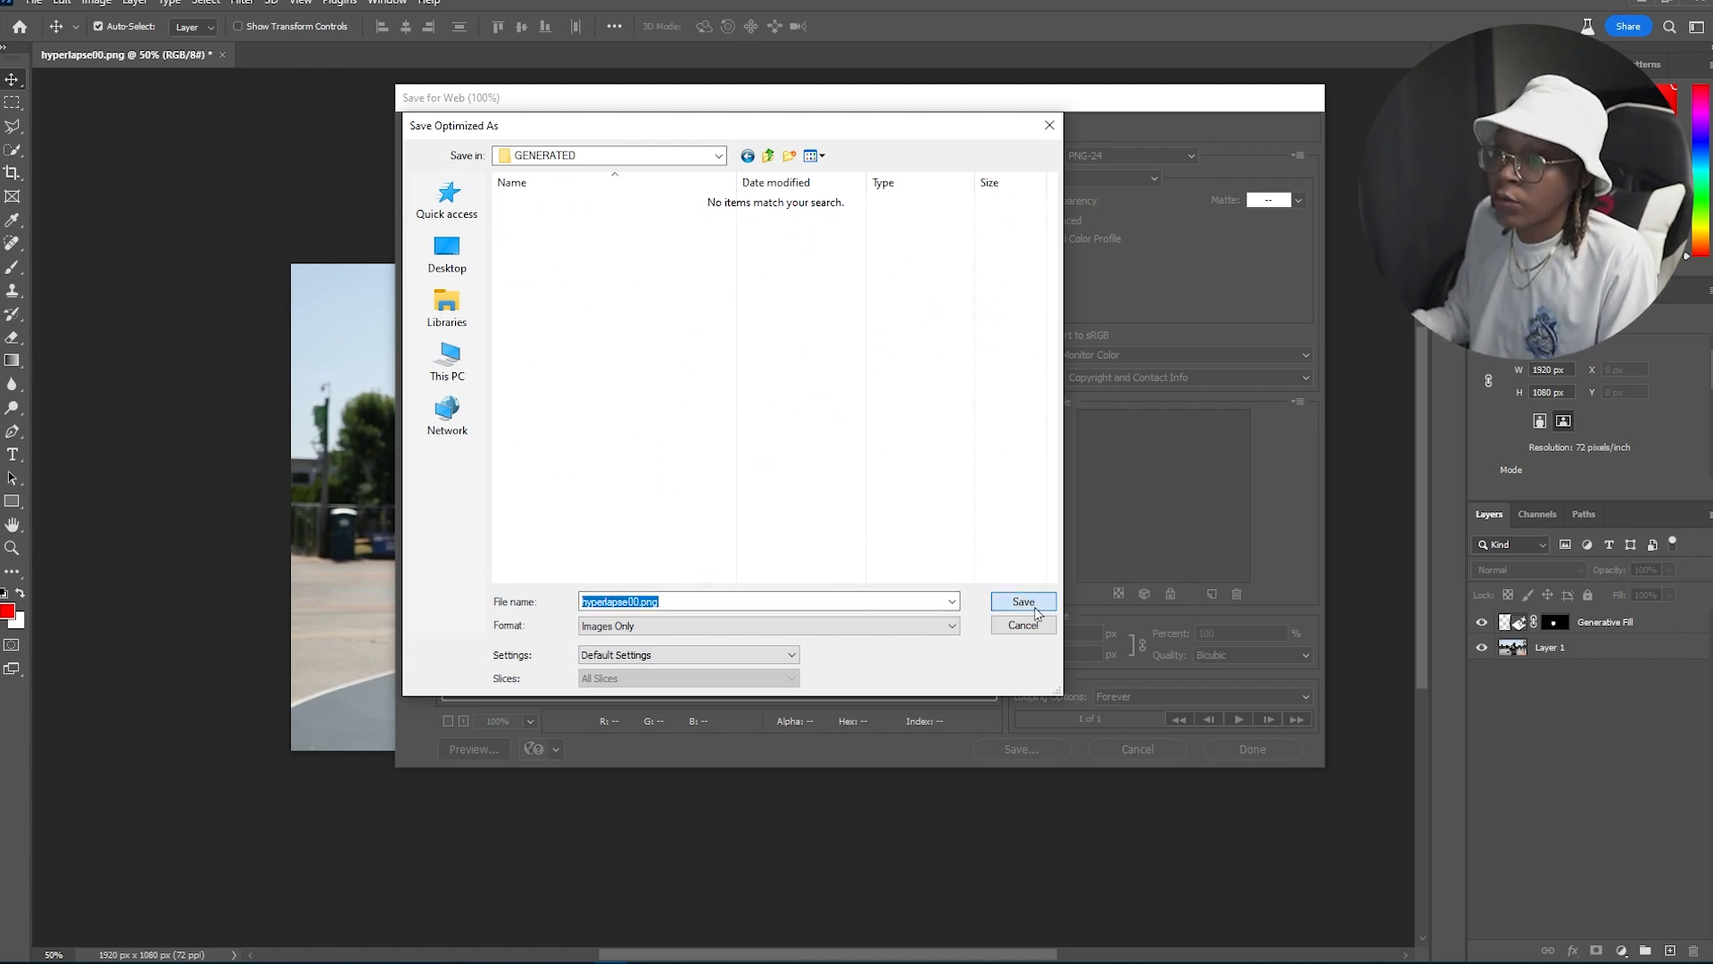
Step: Open the next frame, hyperlapse01.png, and zoom in to 200% on the basketball
left_click(107, 951)
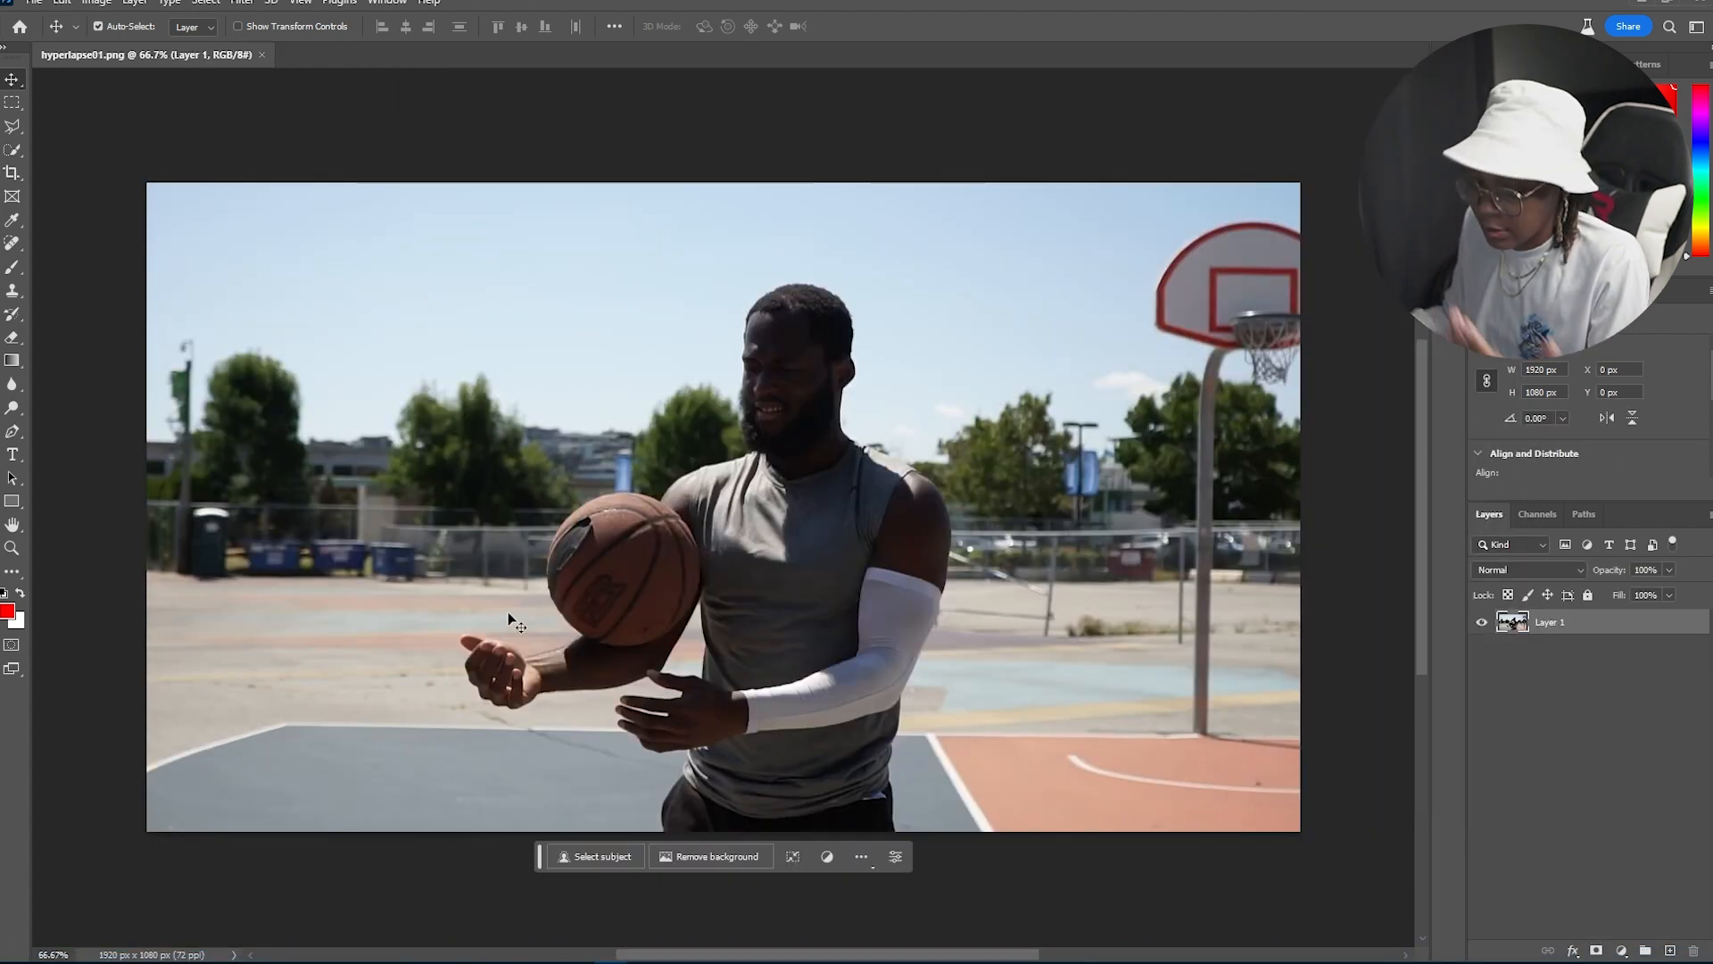
key("ctrl+plus")
key("ctrl+plus")
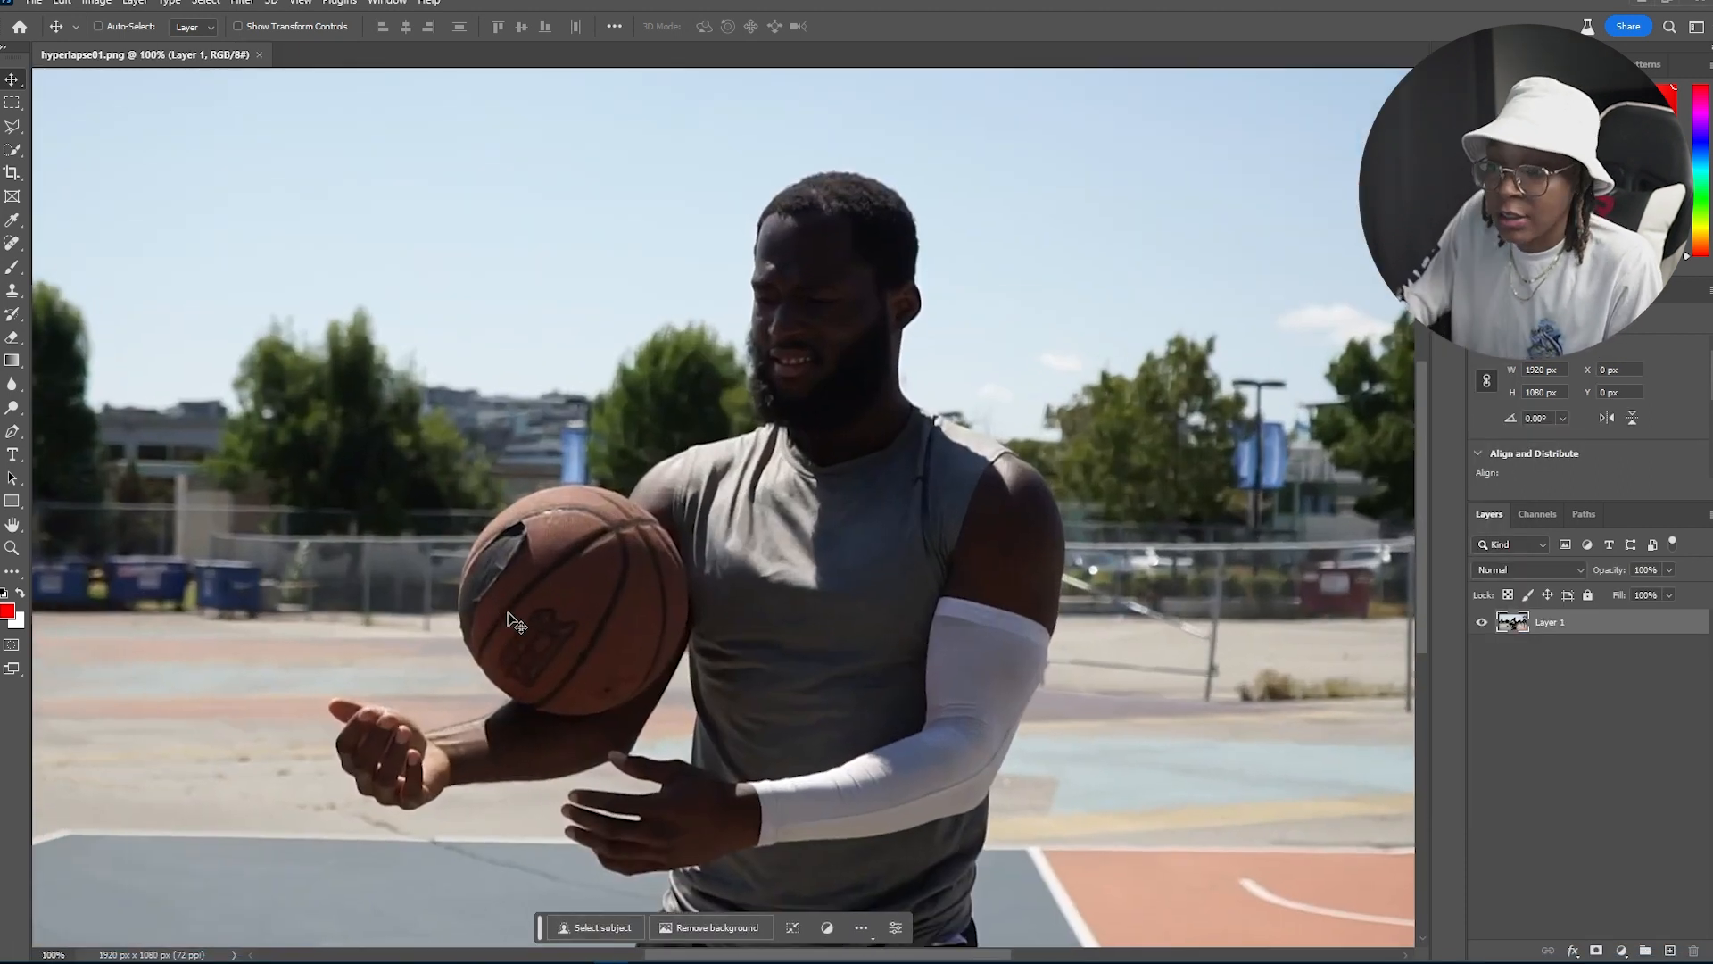
left_click_drag(525, 662, 724, 449)
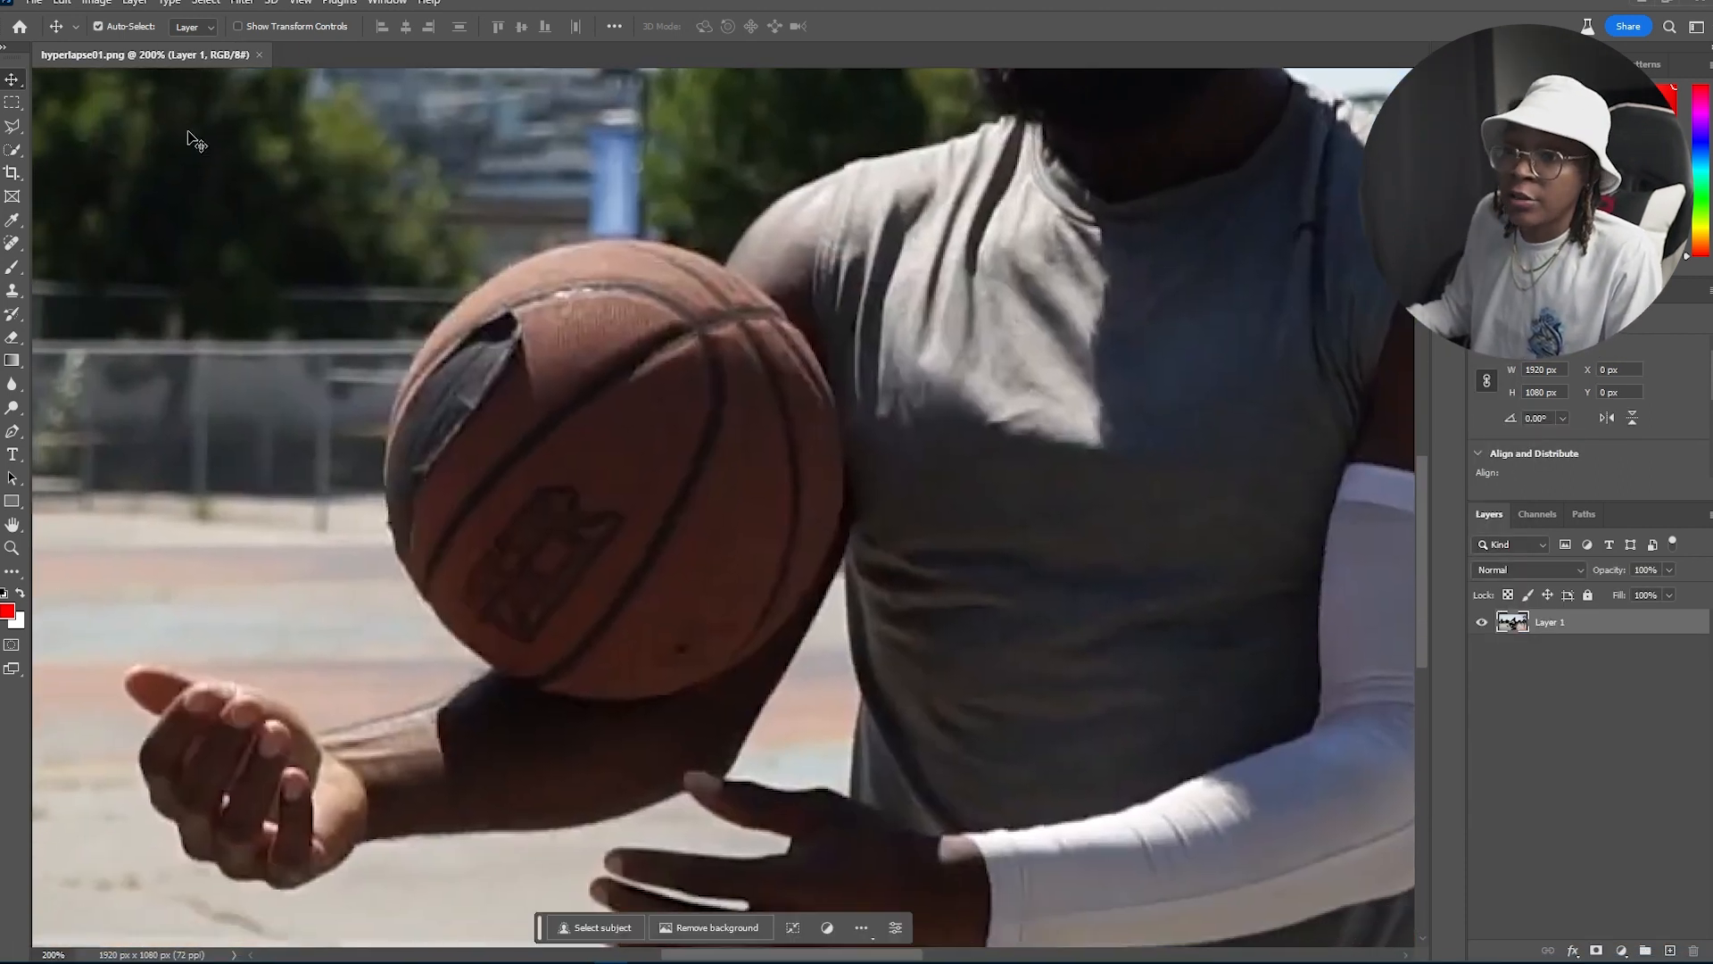
Step: Select the basketball area with the Quick Selection Tool
left_click(11, 127)
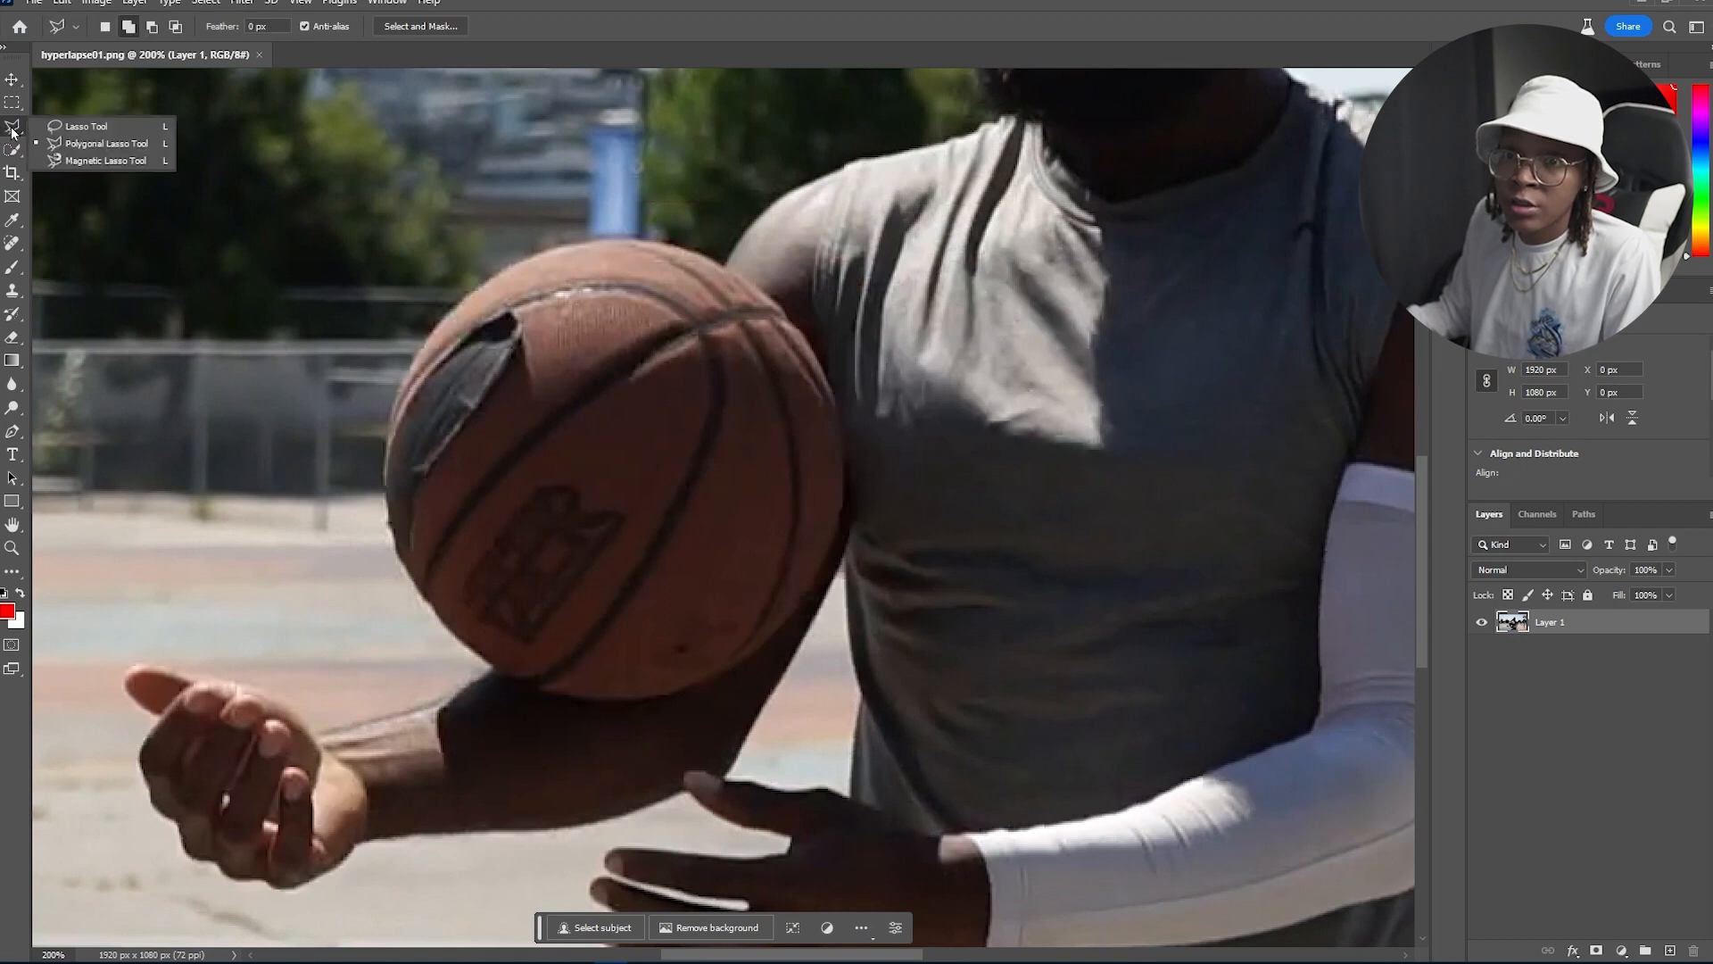
left_click(13, 132)
left_click(11, 150)
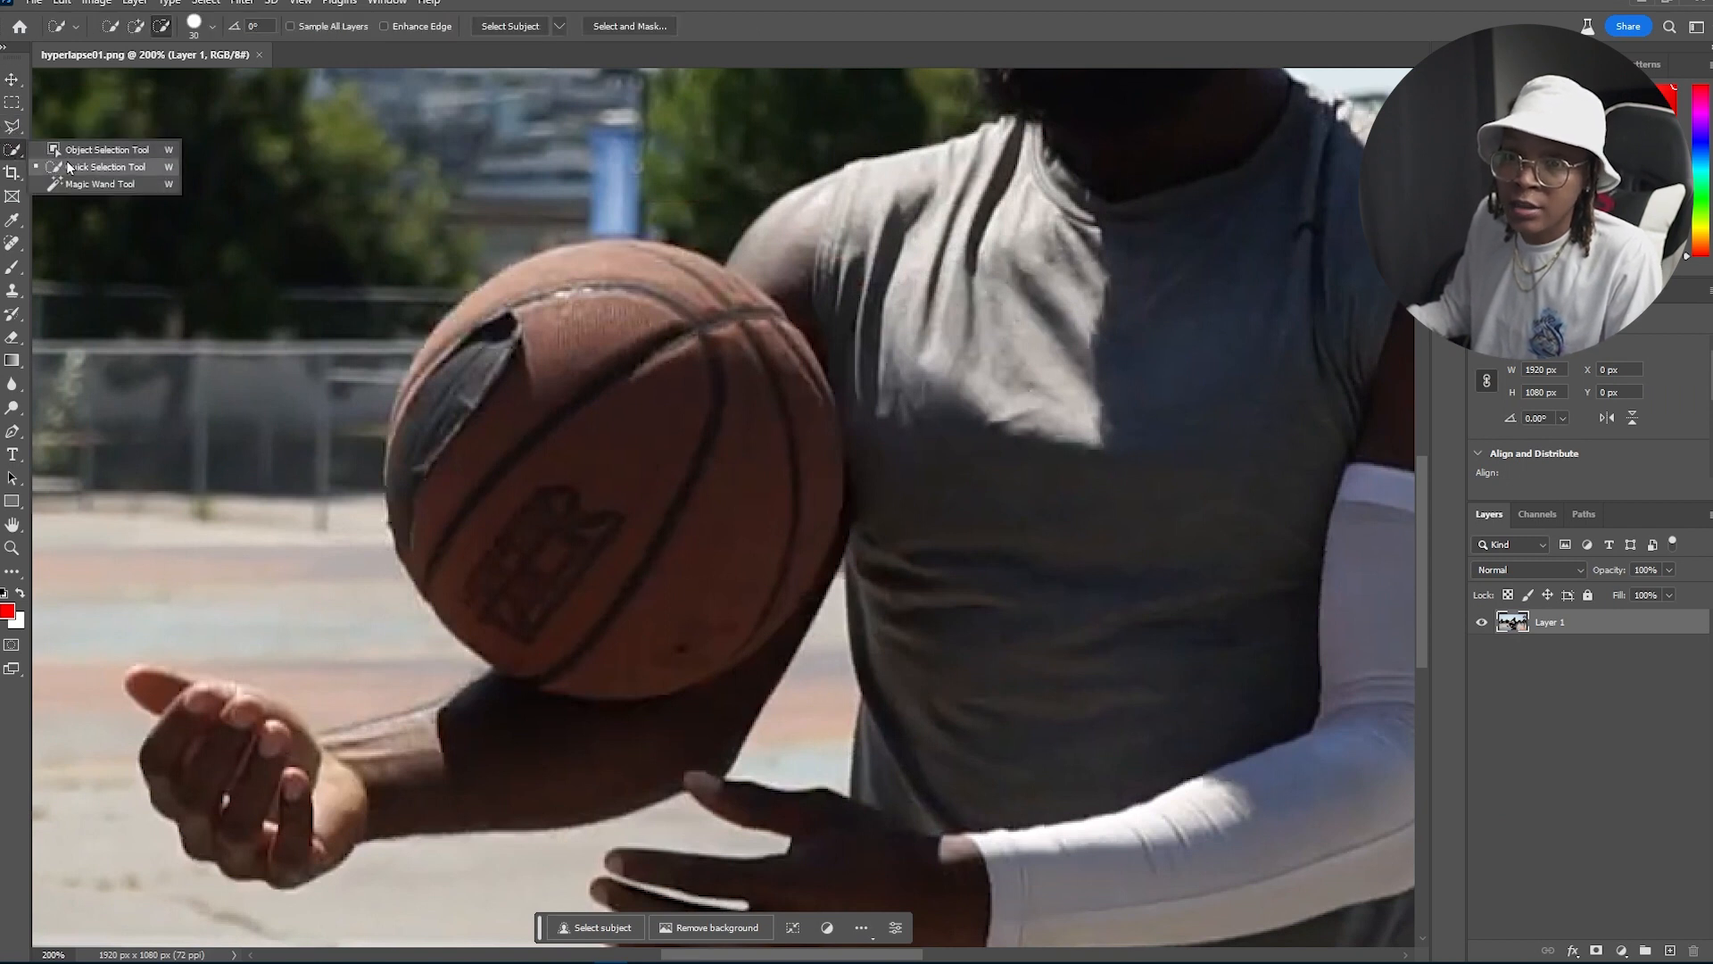
left_click(68, 167)
mouse_move(663, 354)
left_mouse_down()
mouse_move(589, 358)
mouse_move(520, 467)
left_mouse_up()
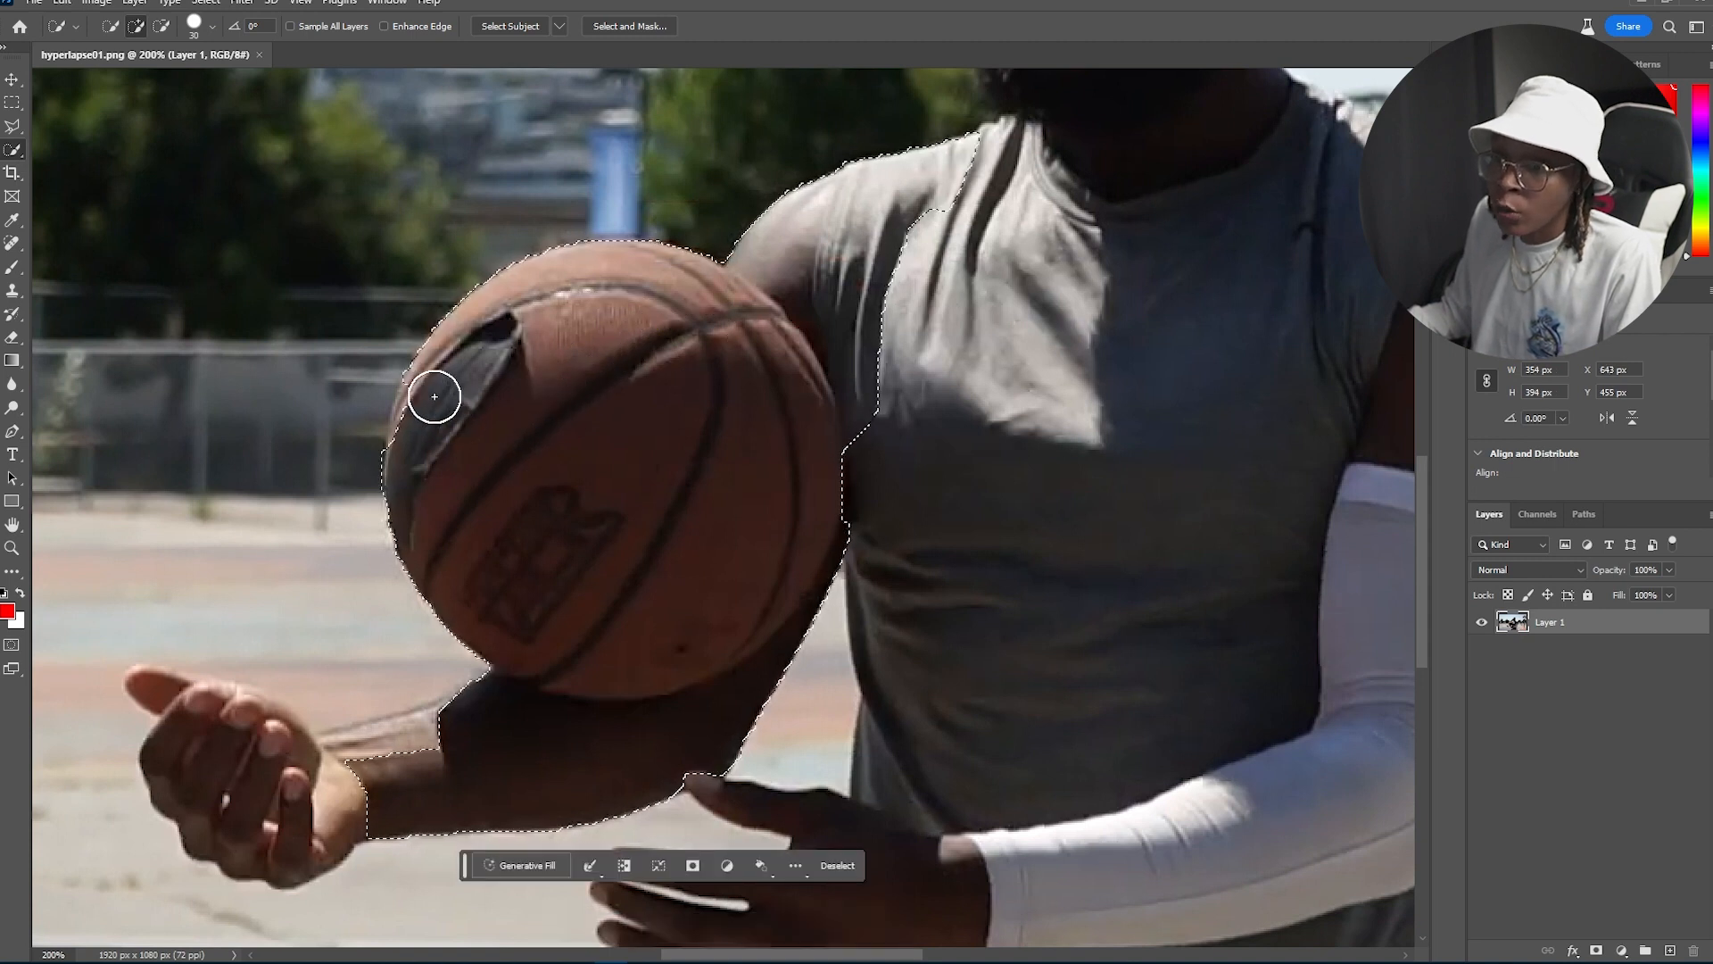
Step: Refine the selection with the Lasso tool so only the basketball remains selected, excluding the arm and torso
left_click_drag(410, 434, 419, 383)
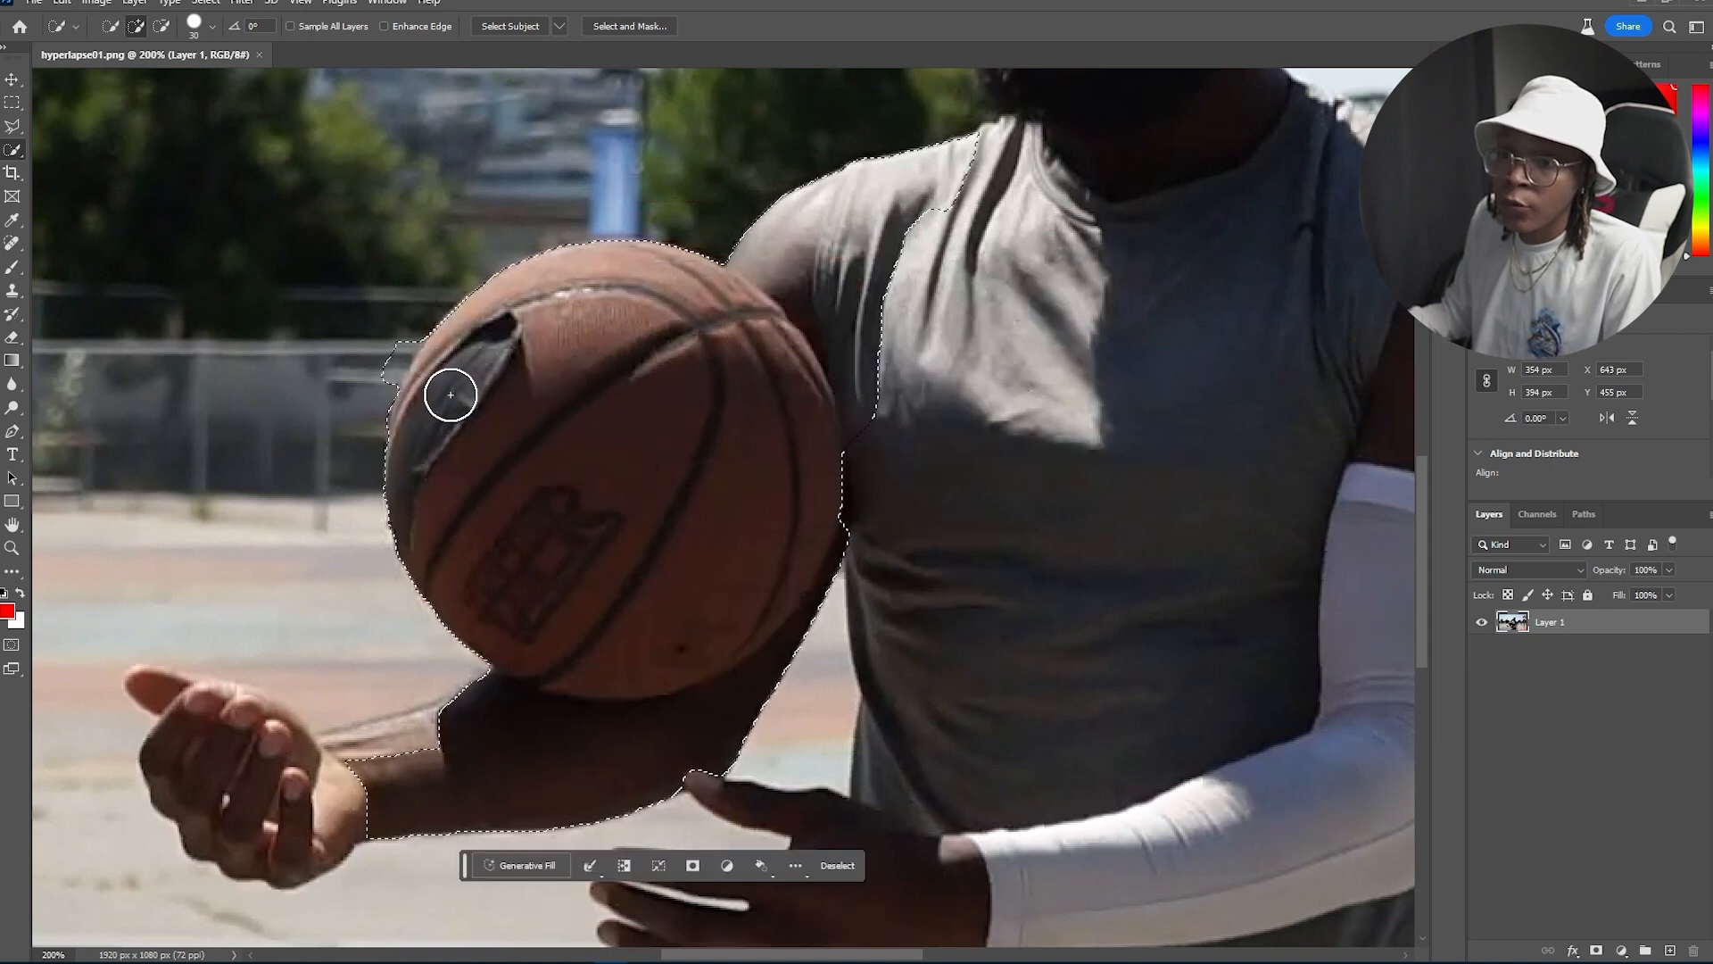
left_click(12, 126)
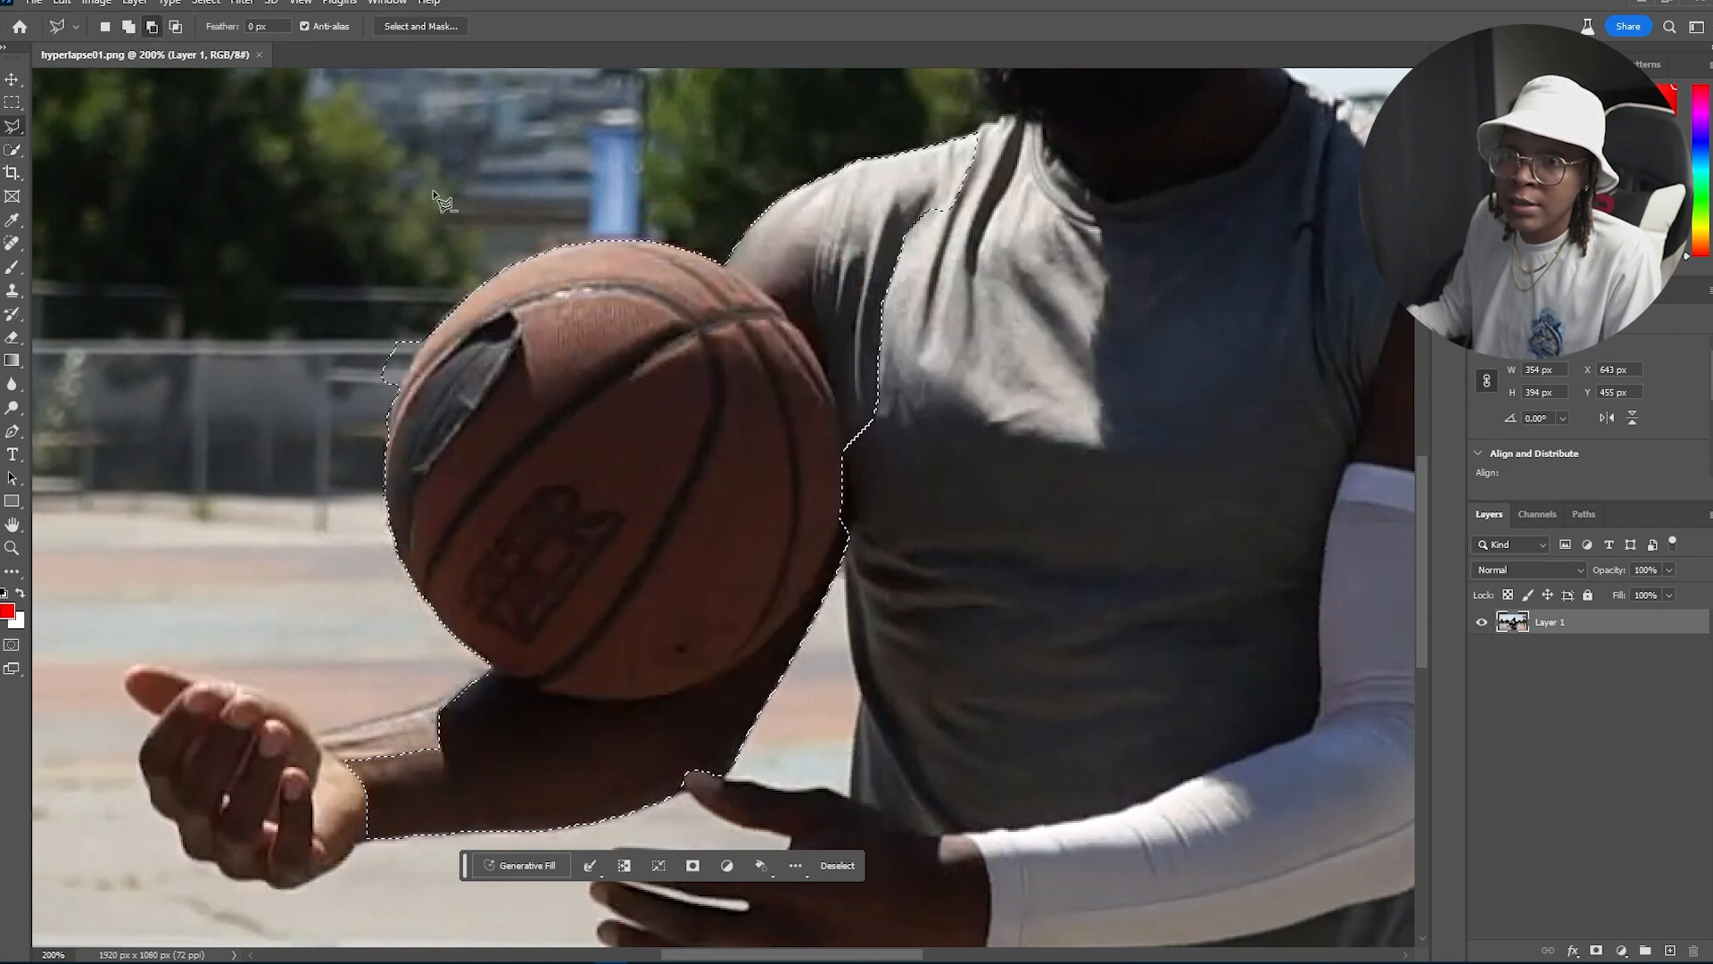
left_click(393, 391)
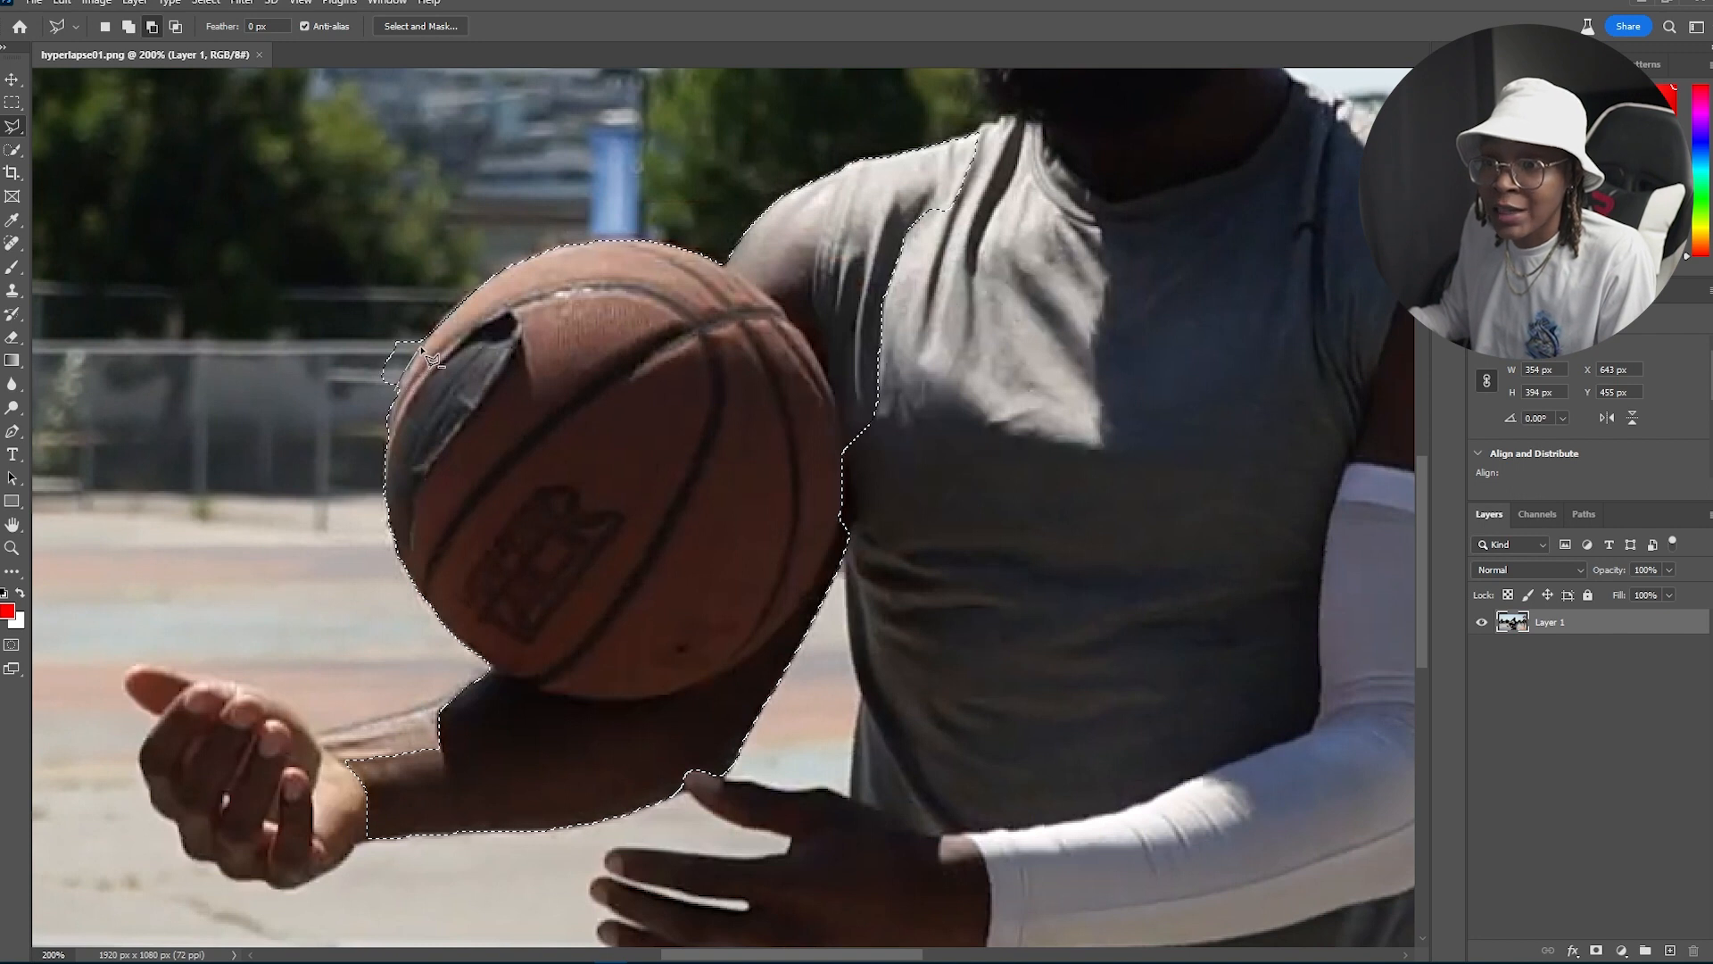
double_click(352, 390)
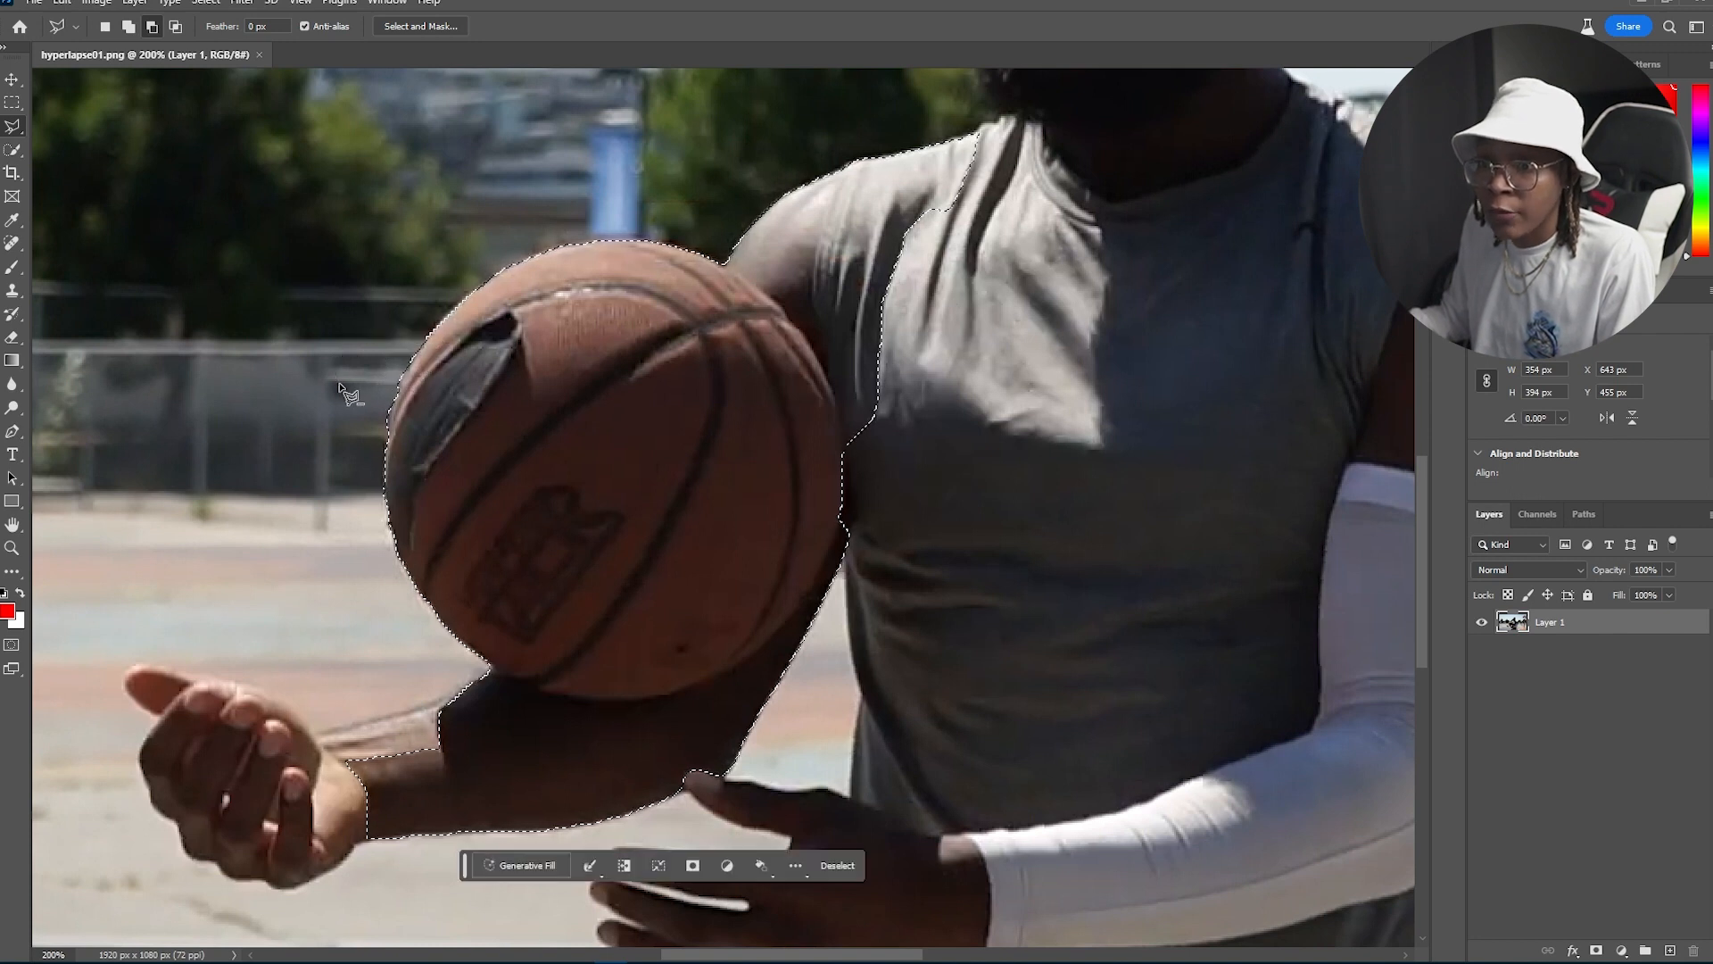
left_click(721, 262)
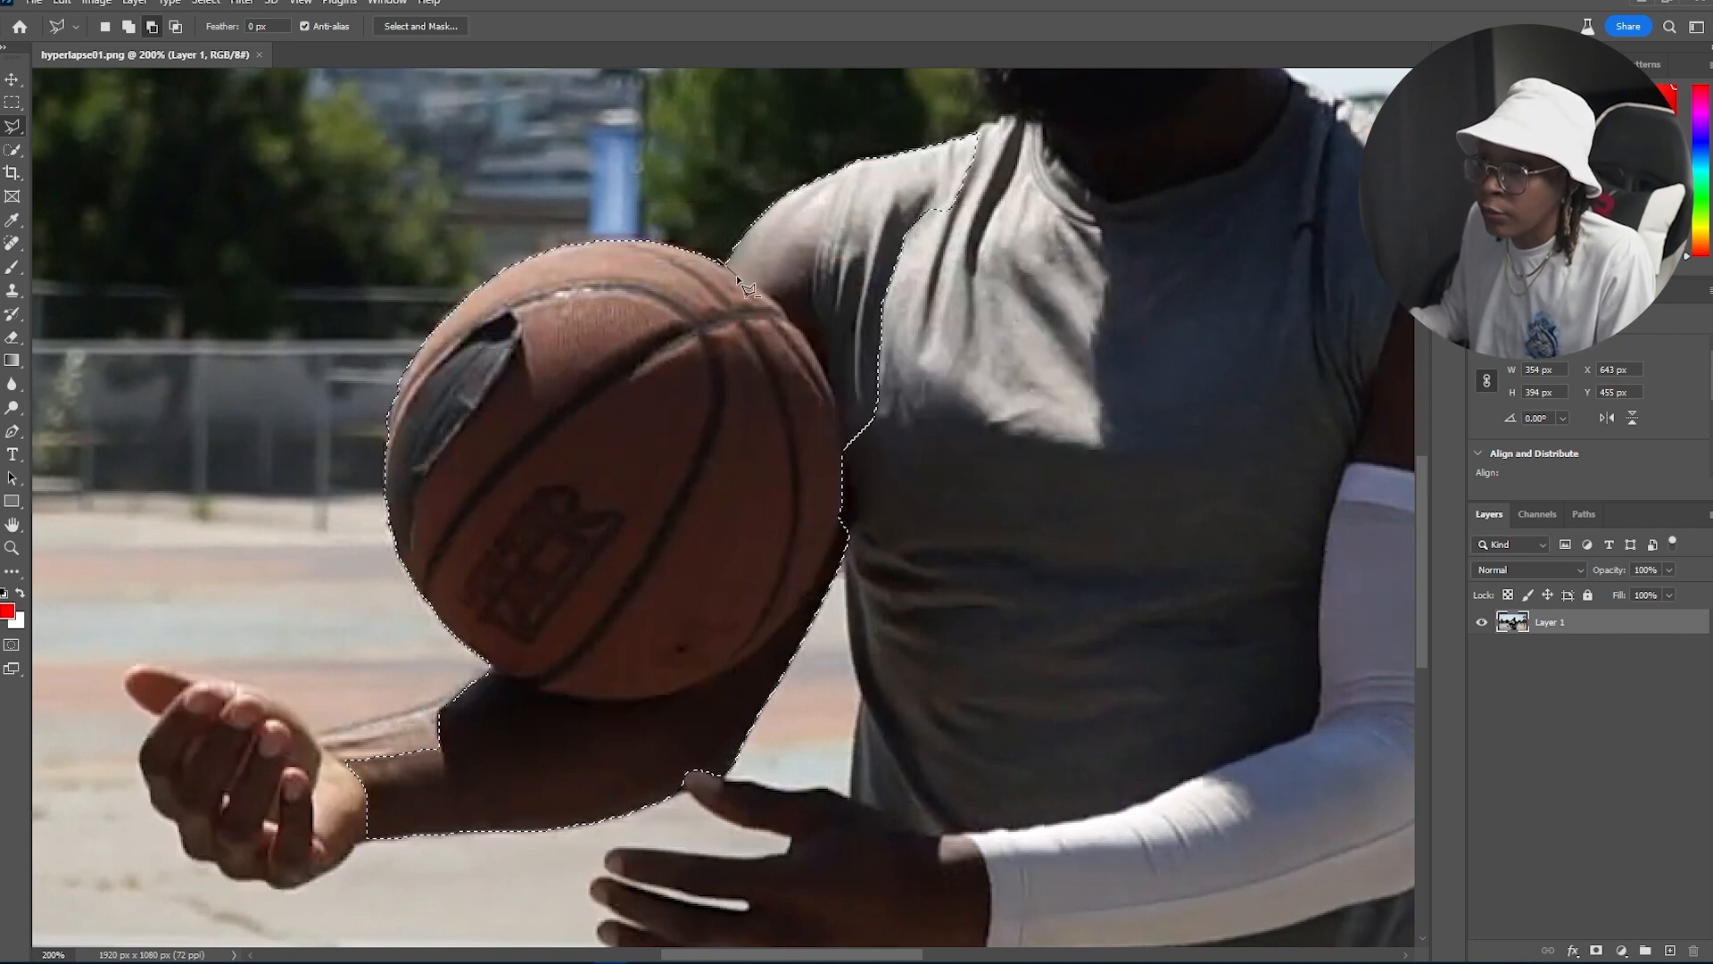
double_click(776, 303)
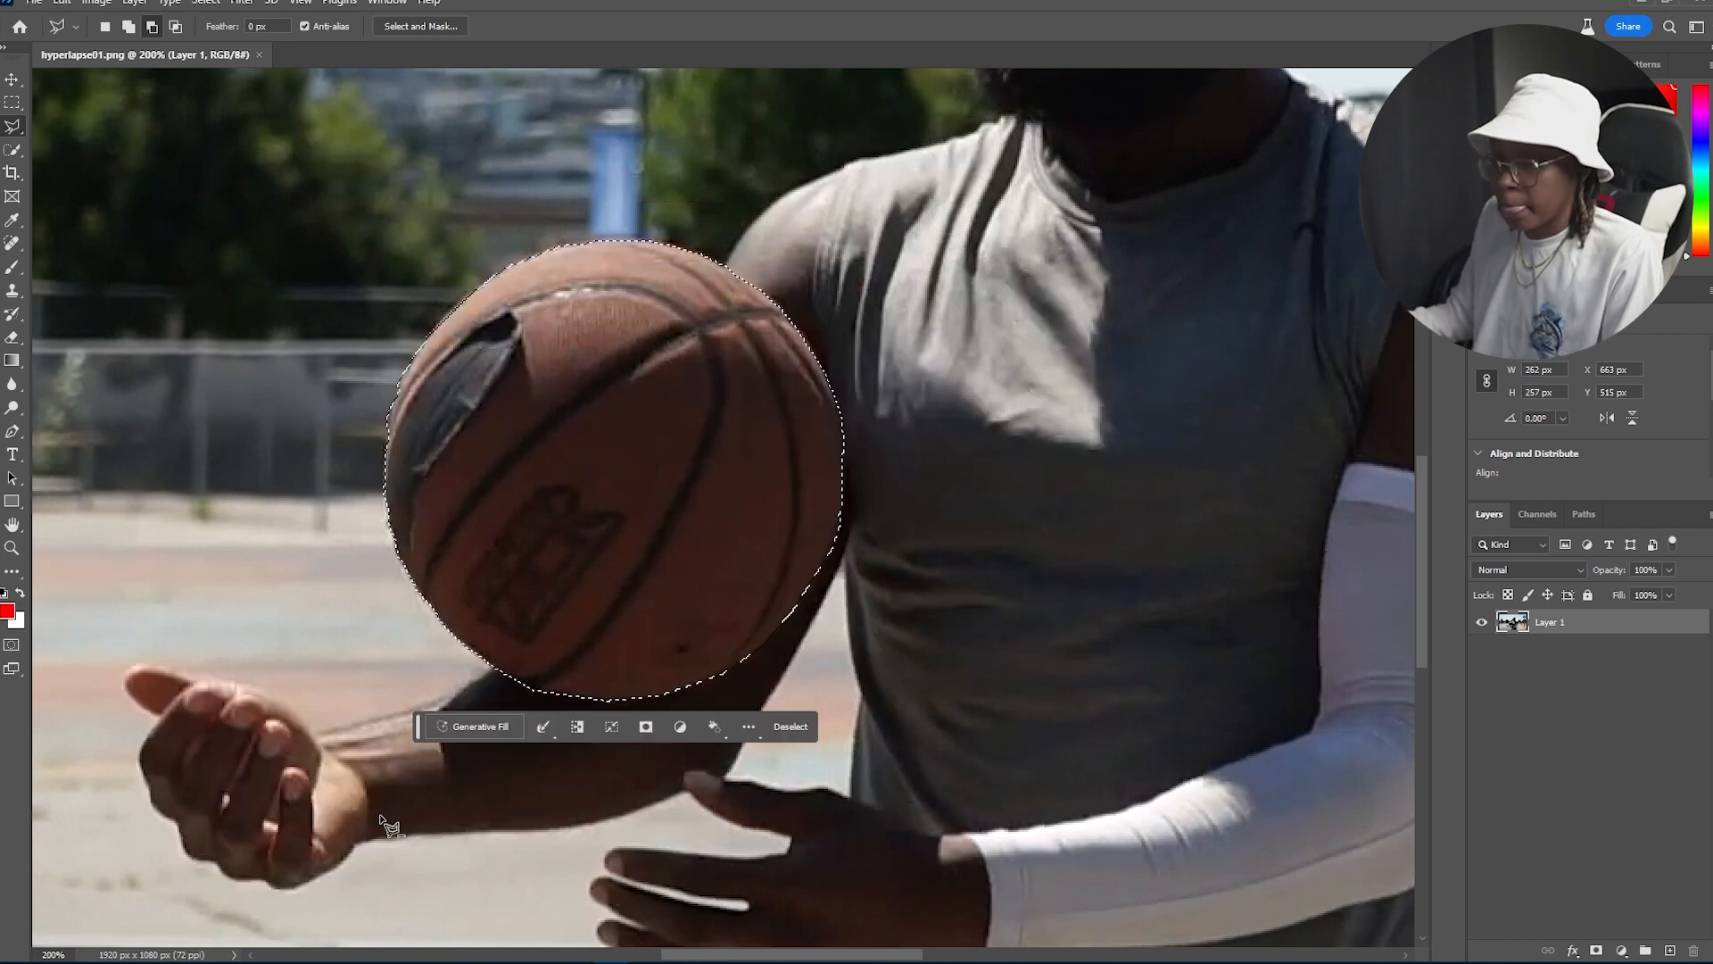
Step: Run Generative Fill on the ball selection with the prompt "ball of water with wave and splash"
left_click(473, 727)
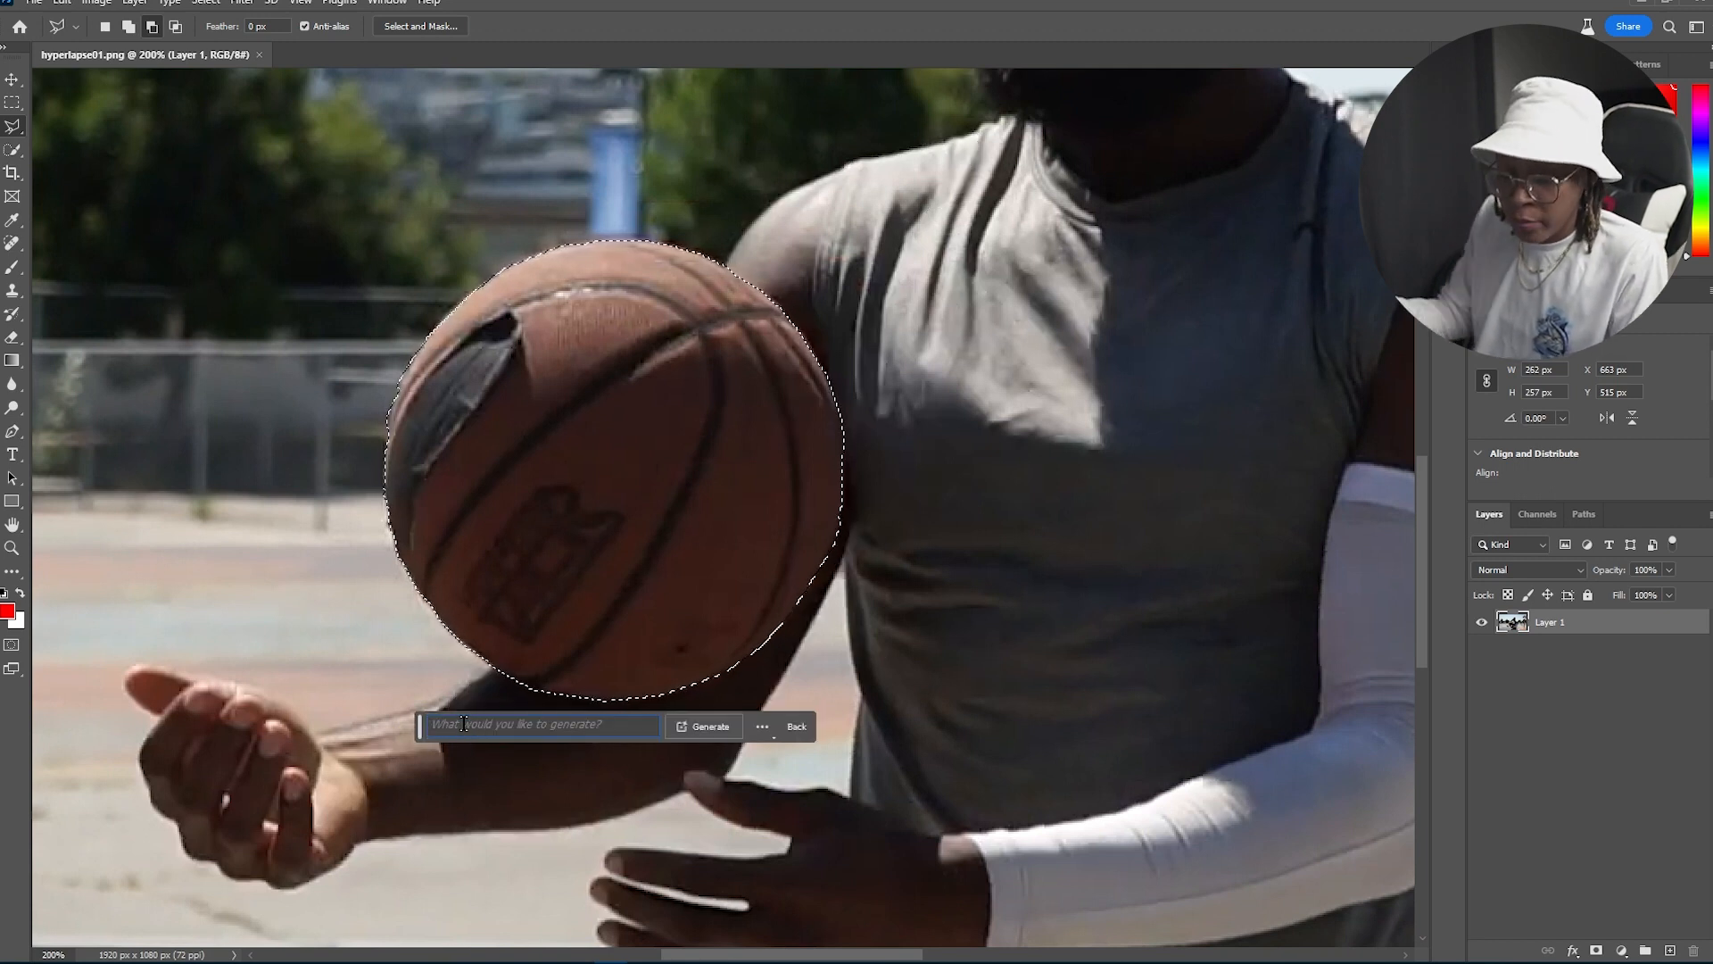
type("Water b")
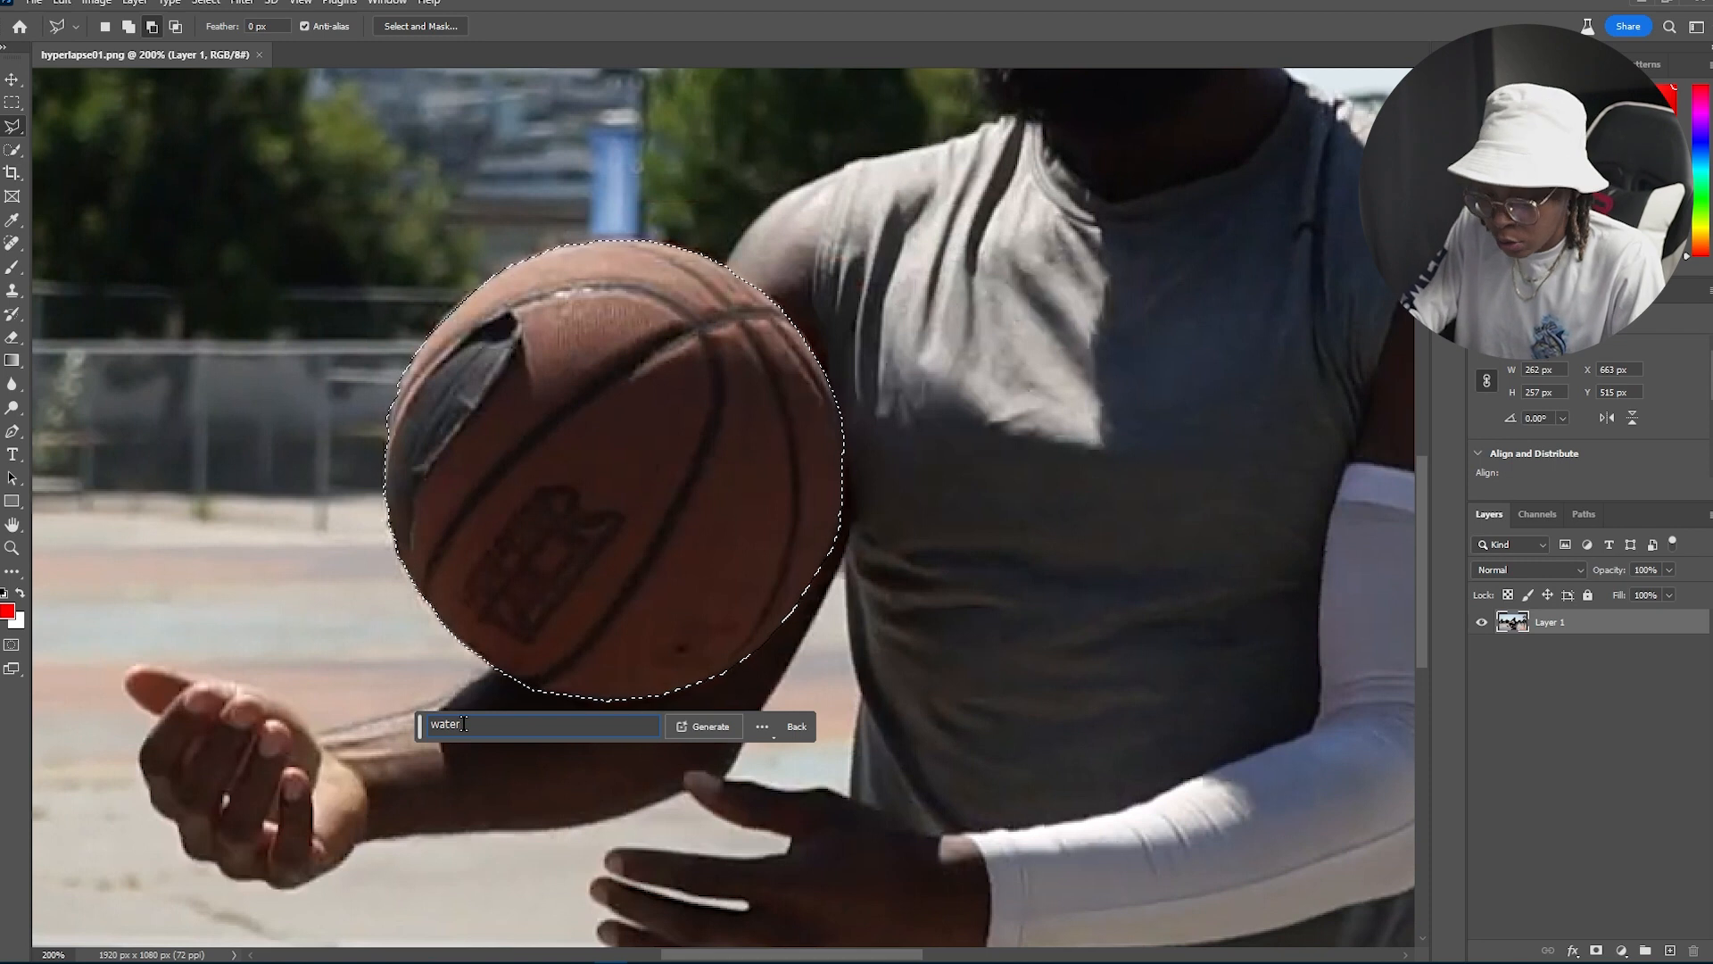
type("all")
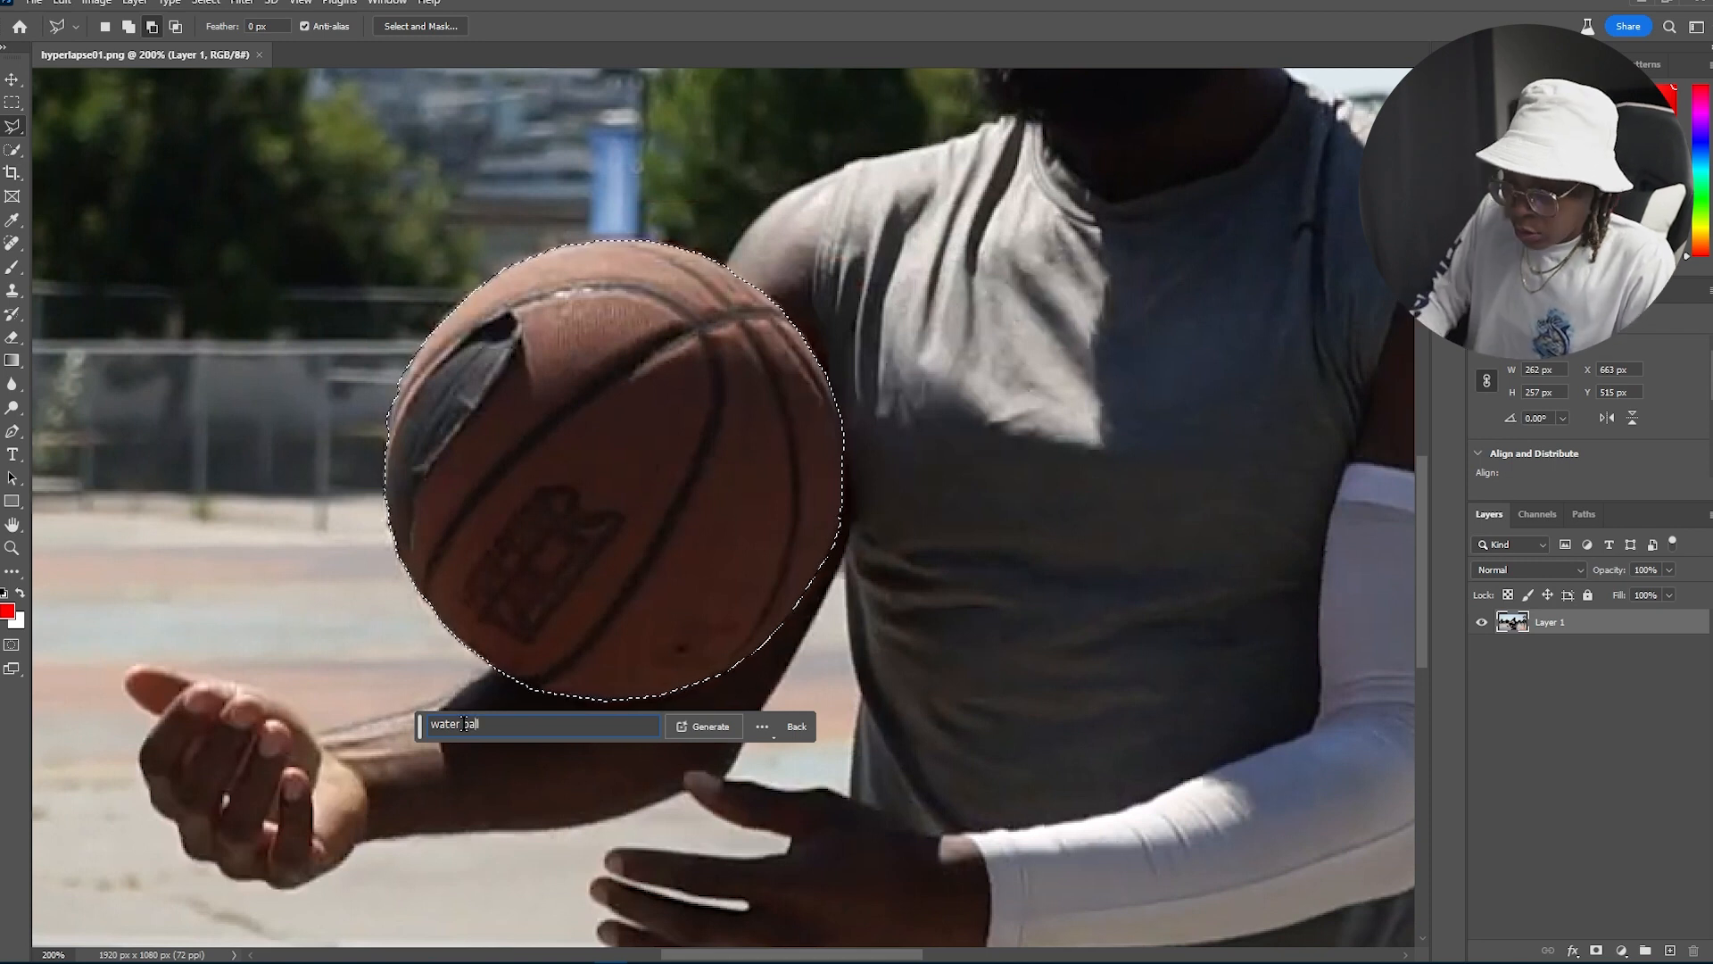
left_click(463, 723)
key("Delete")
type("f")
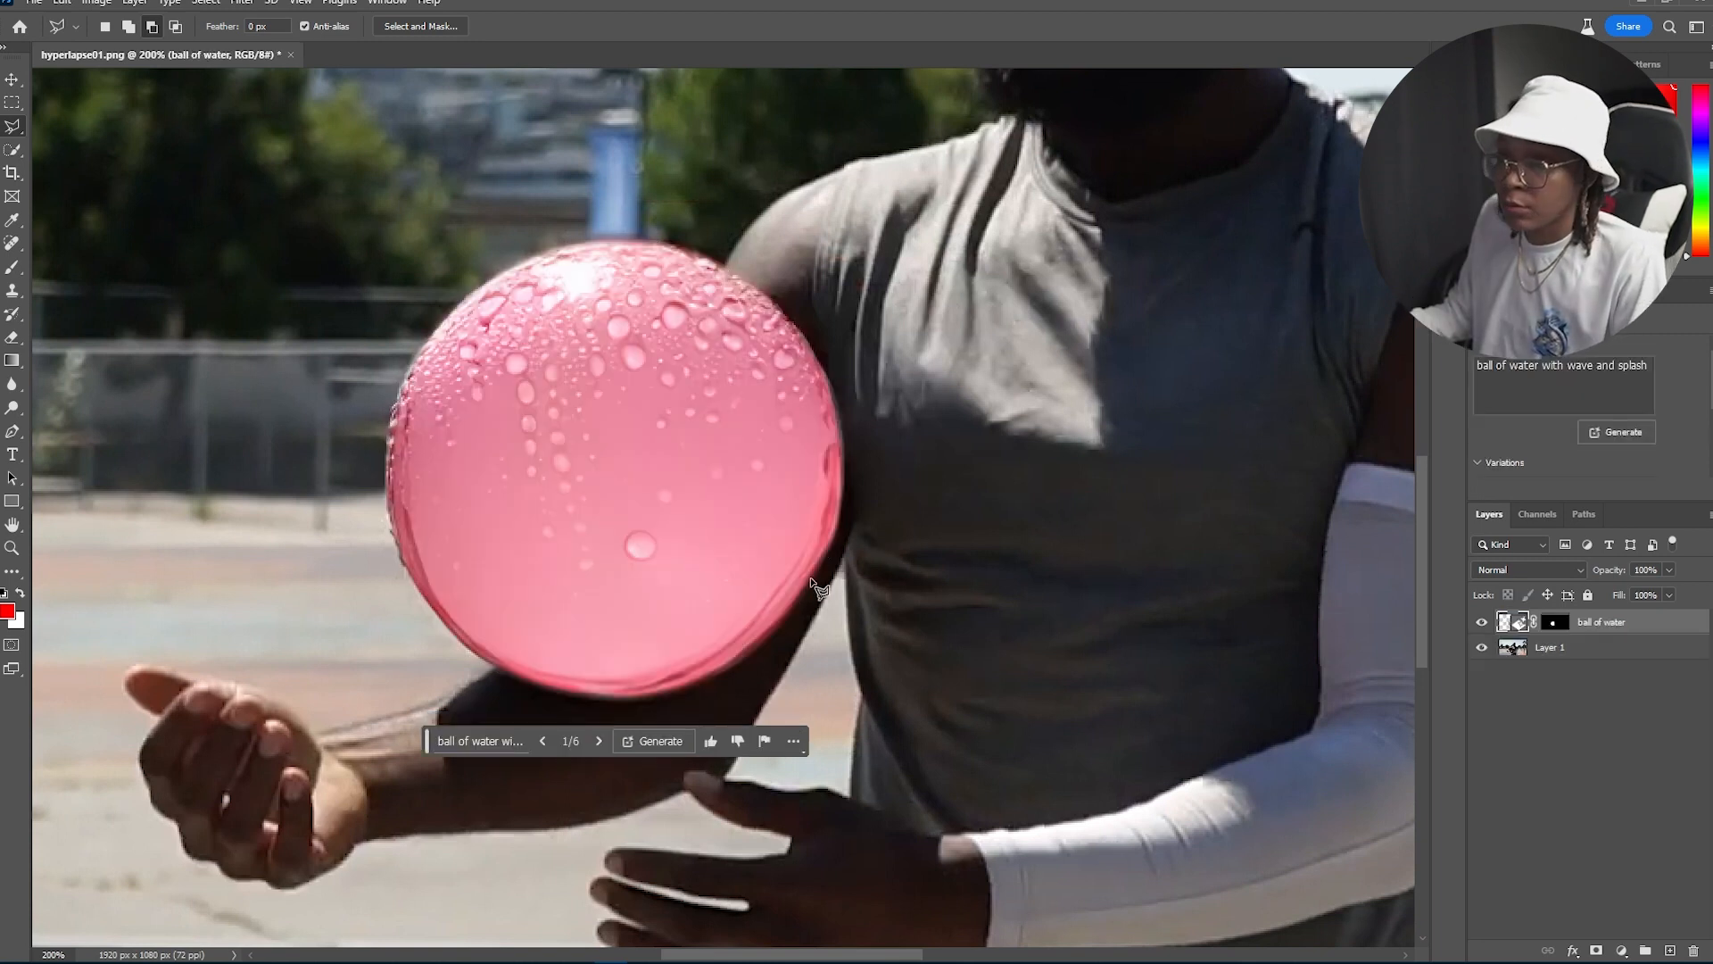
Step: Browse the generated variations and settle on variation 3 of 6
left_click(596, 744)
left_click(596, 743)
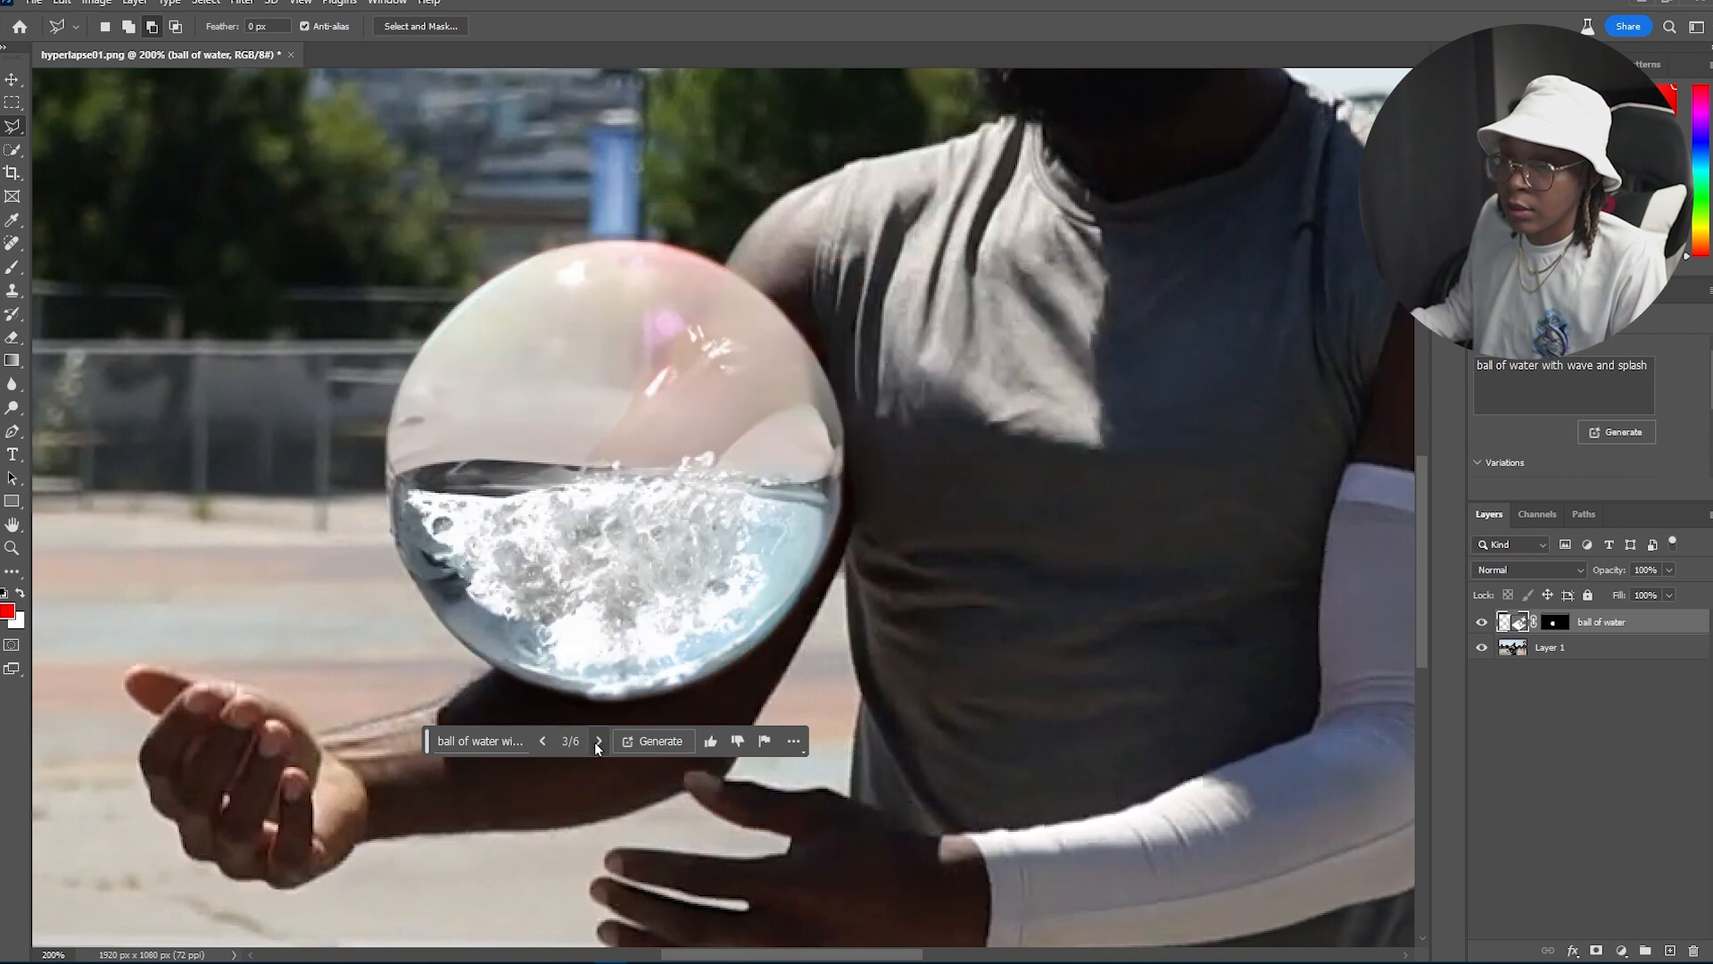
left_click(598, 740)
left_click(543, 740)
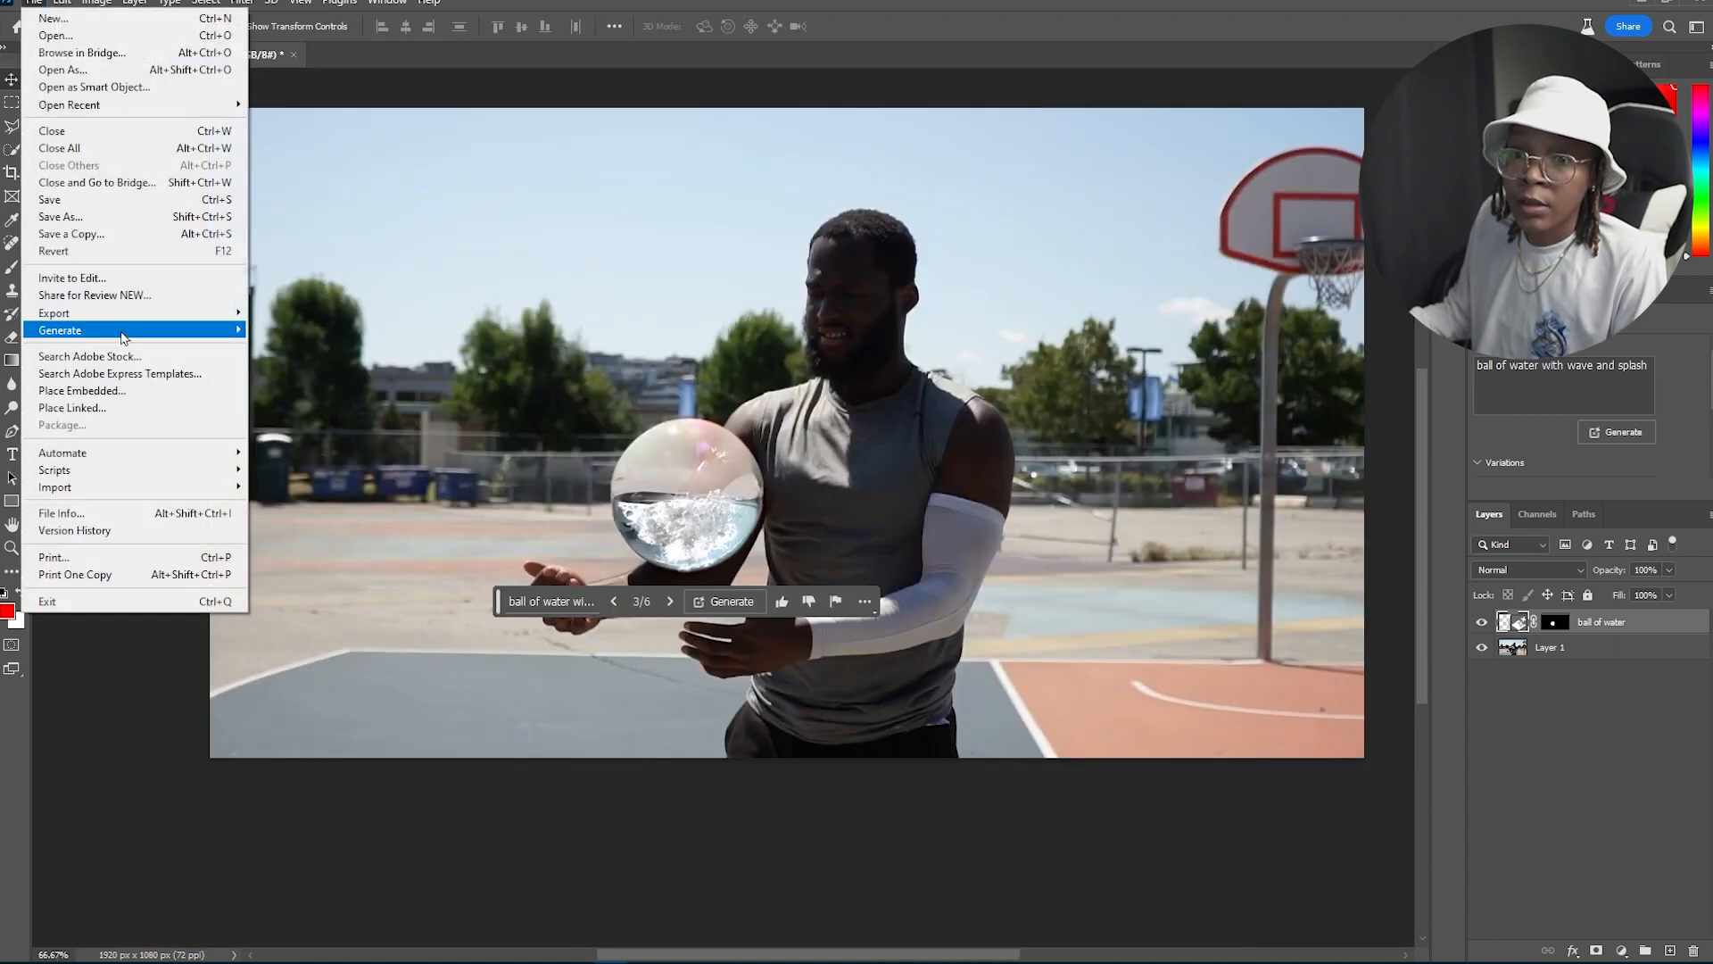
Step: Save the frame with Save for Web into the GENERATED folder as hyperlapse01.png
mouse_move(127, 317)
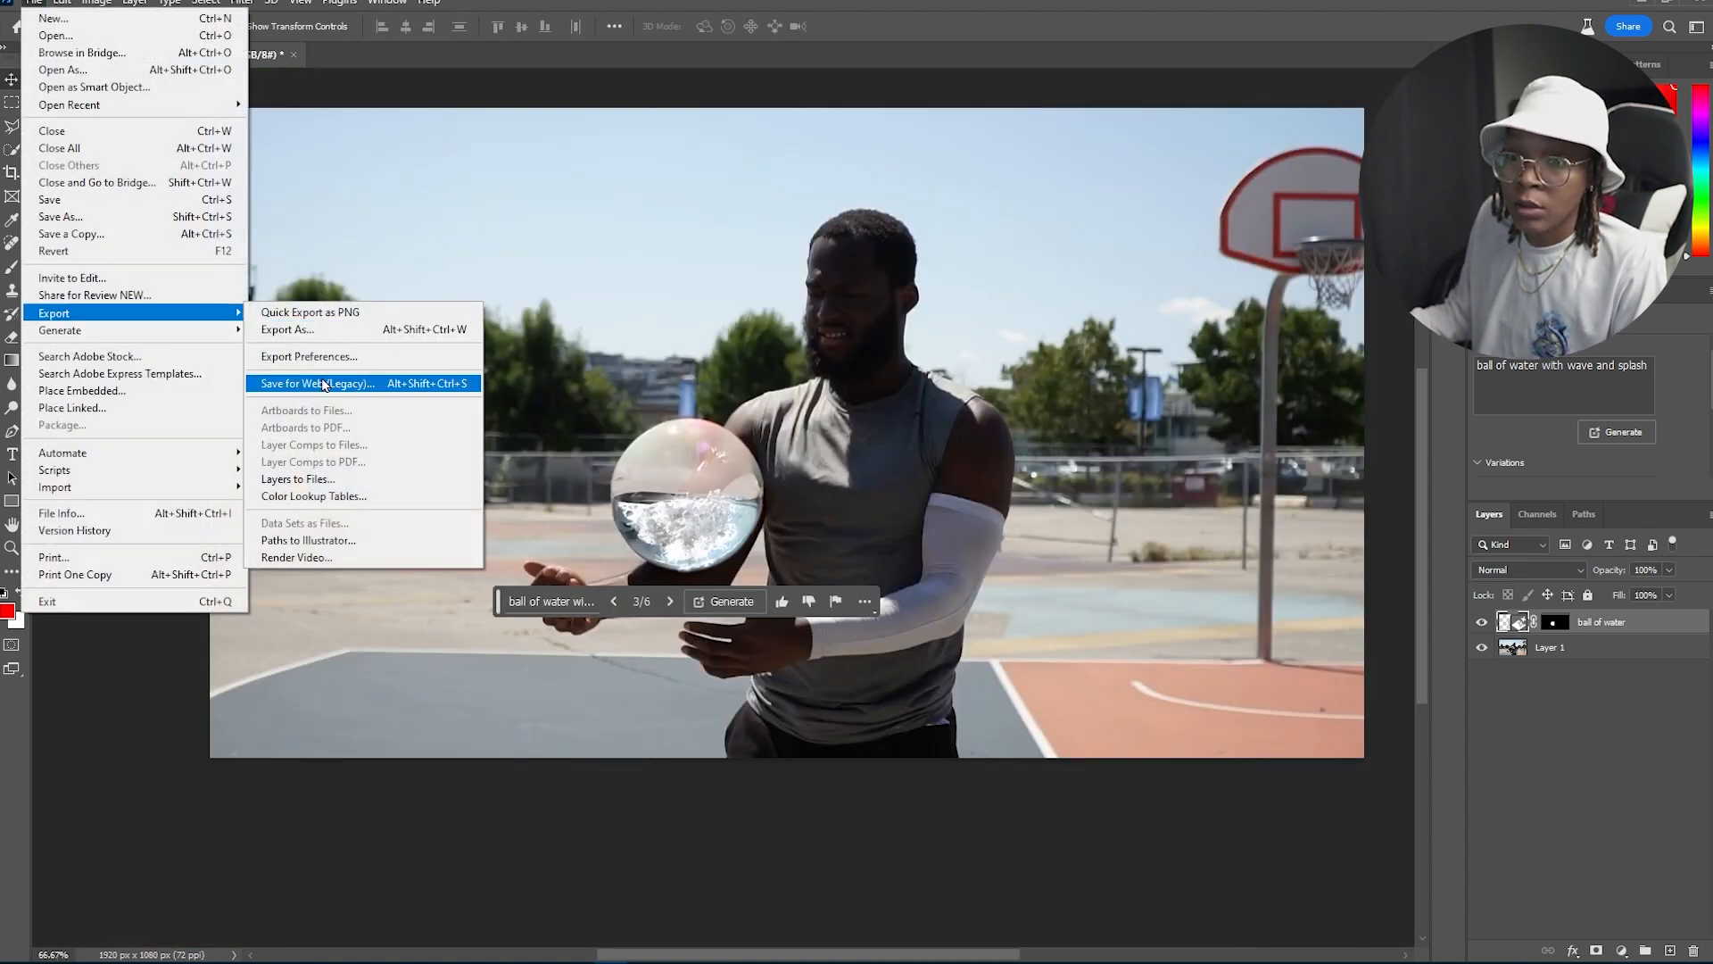
left_click(363, 382)
key("Return")
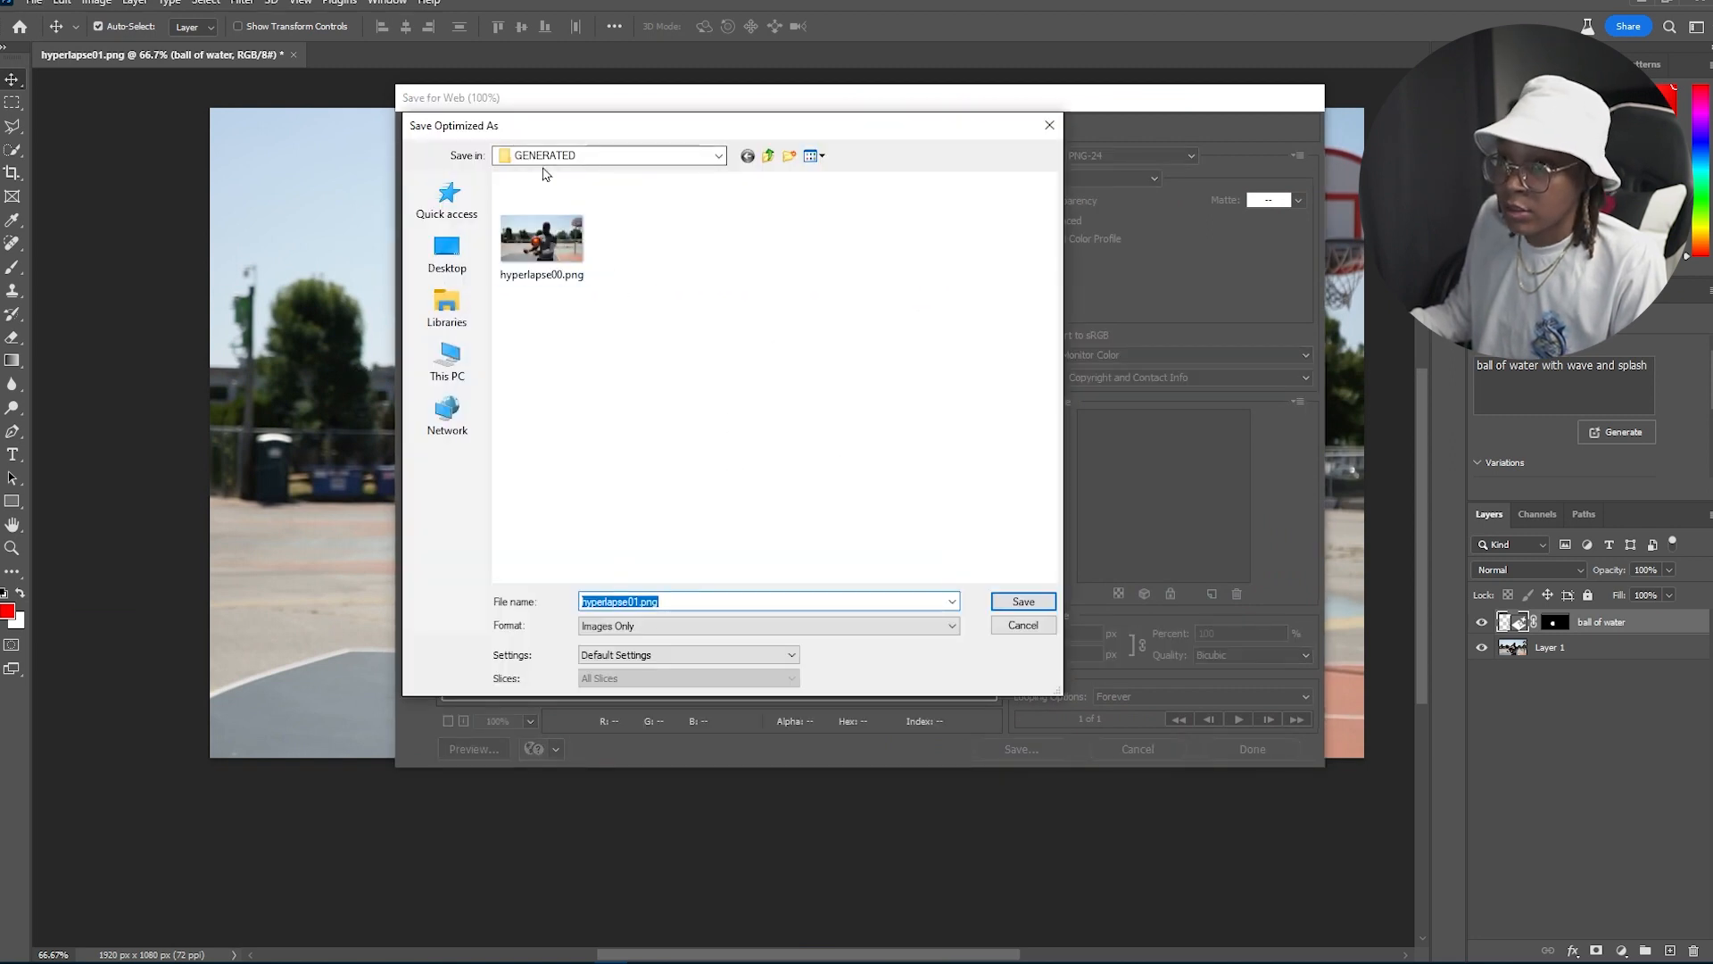
left_click(1013, 605)
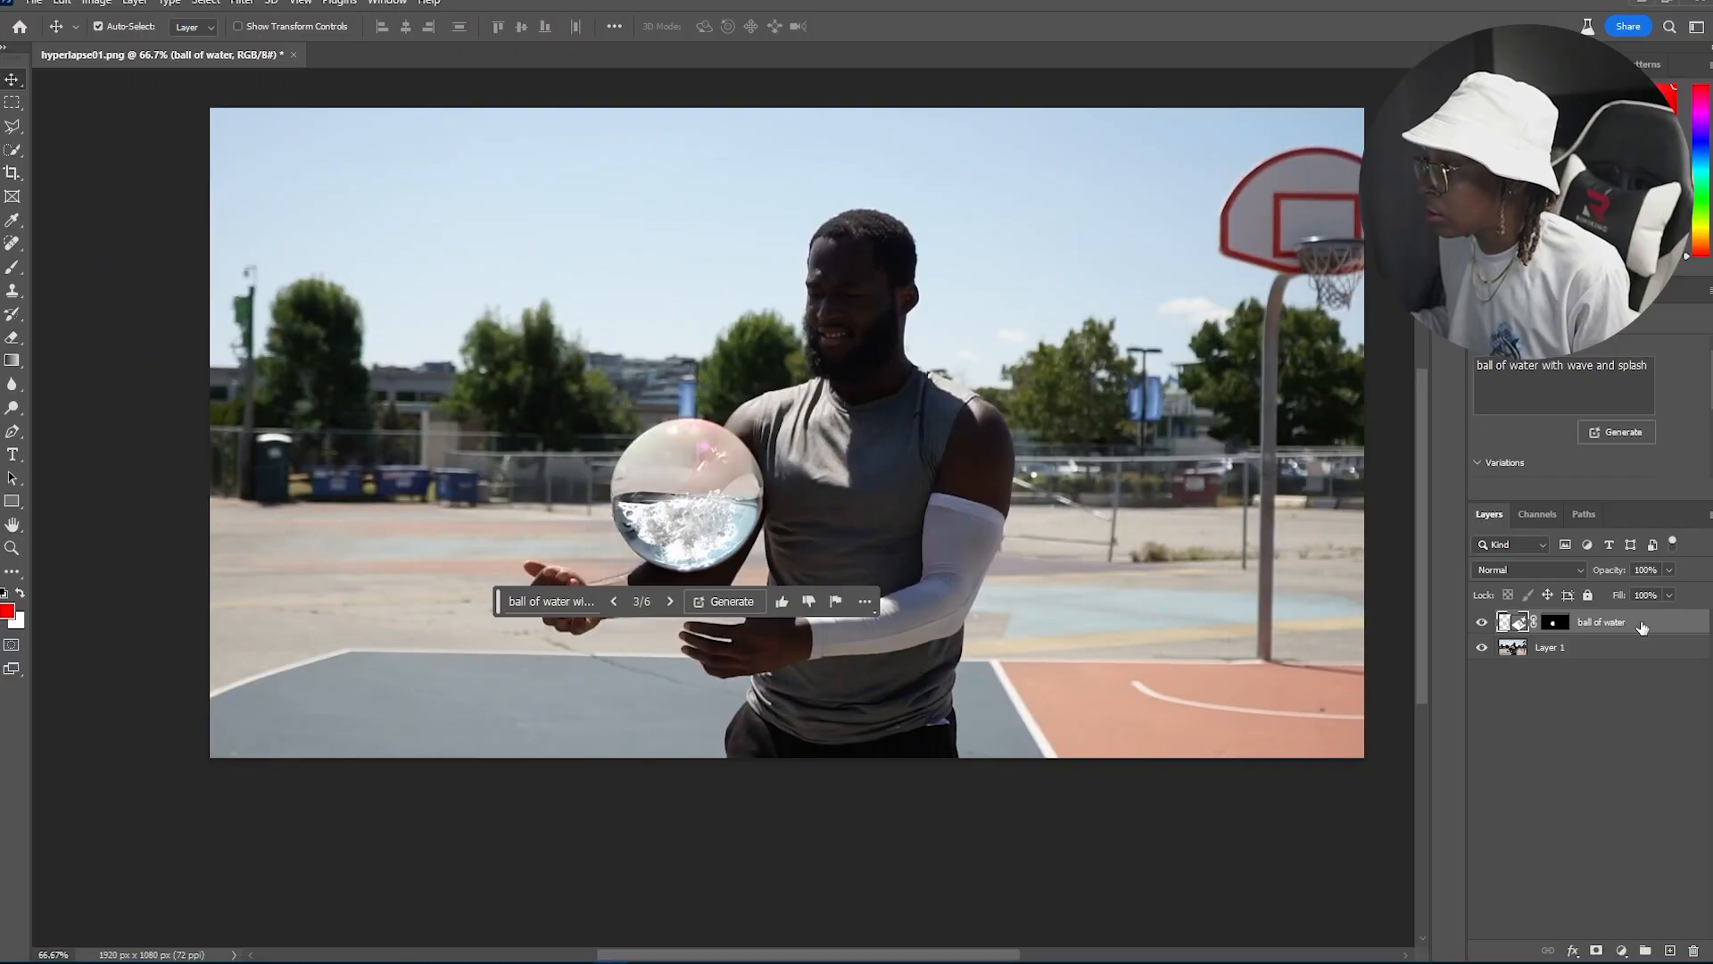
Step: Add a Drop Shadow layer style to the ball of water layer, with 100% opacity and a cyan colour
double_click(1642, 627)
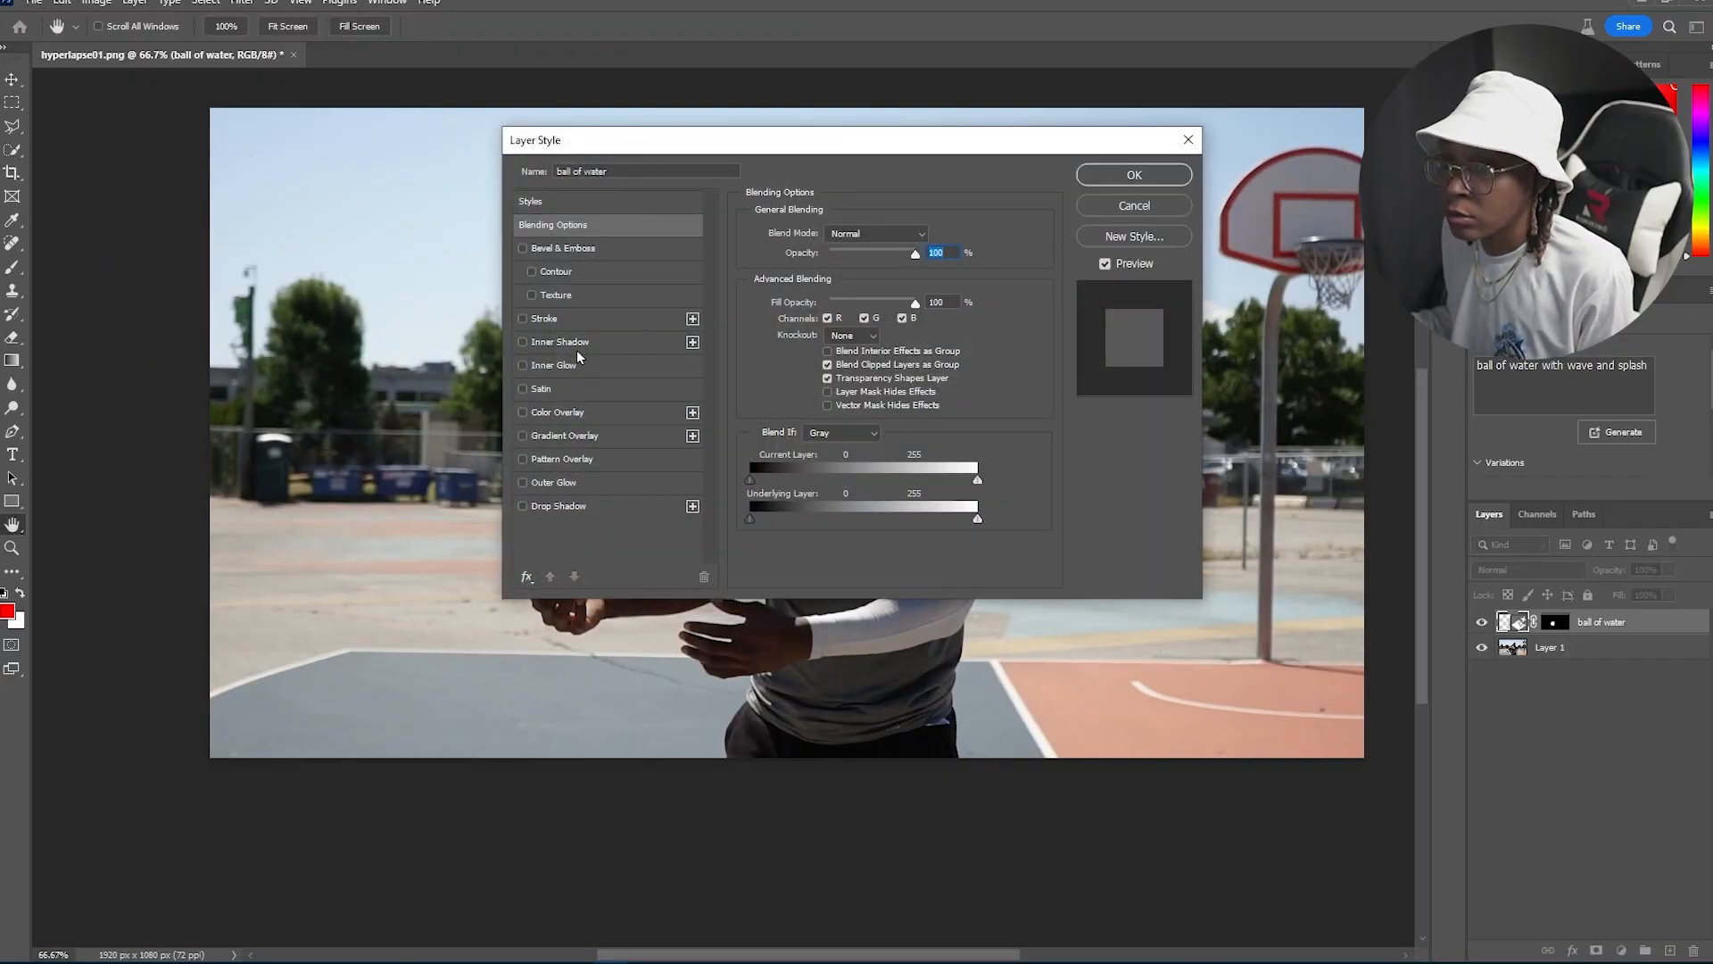
left_click(530, 580)
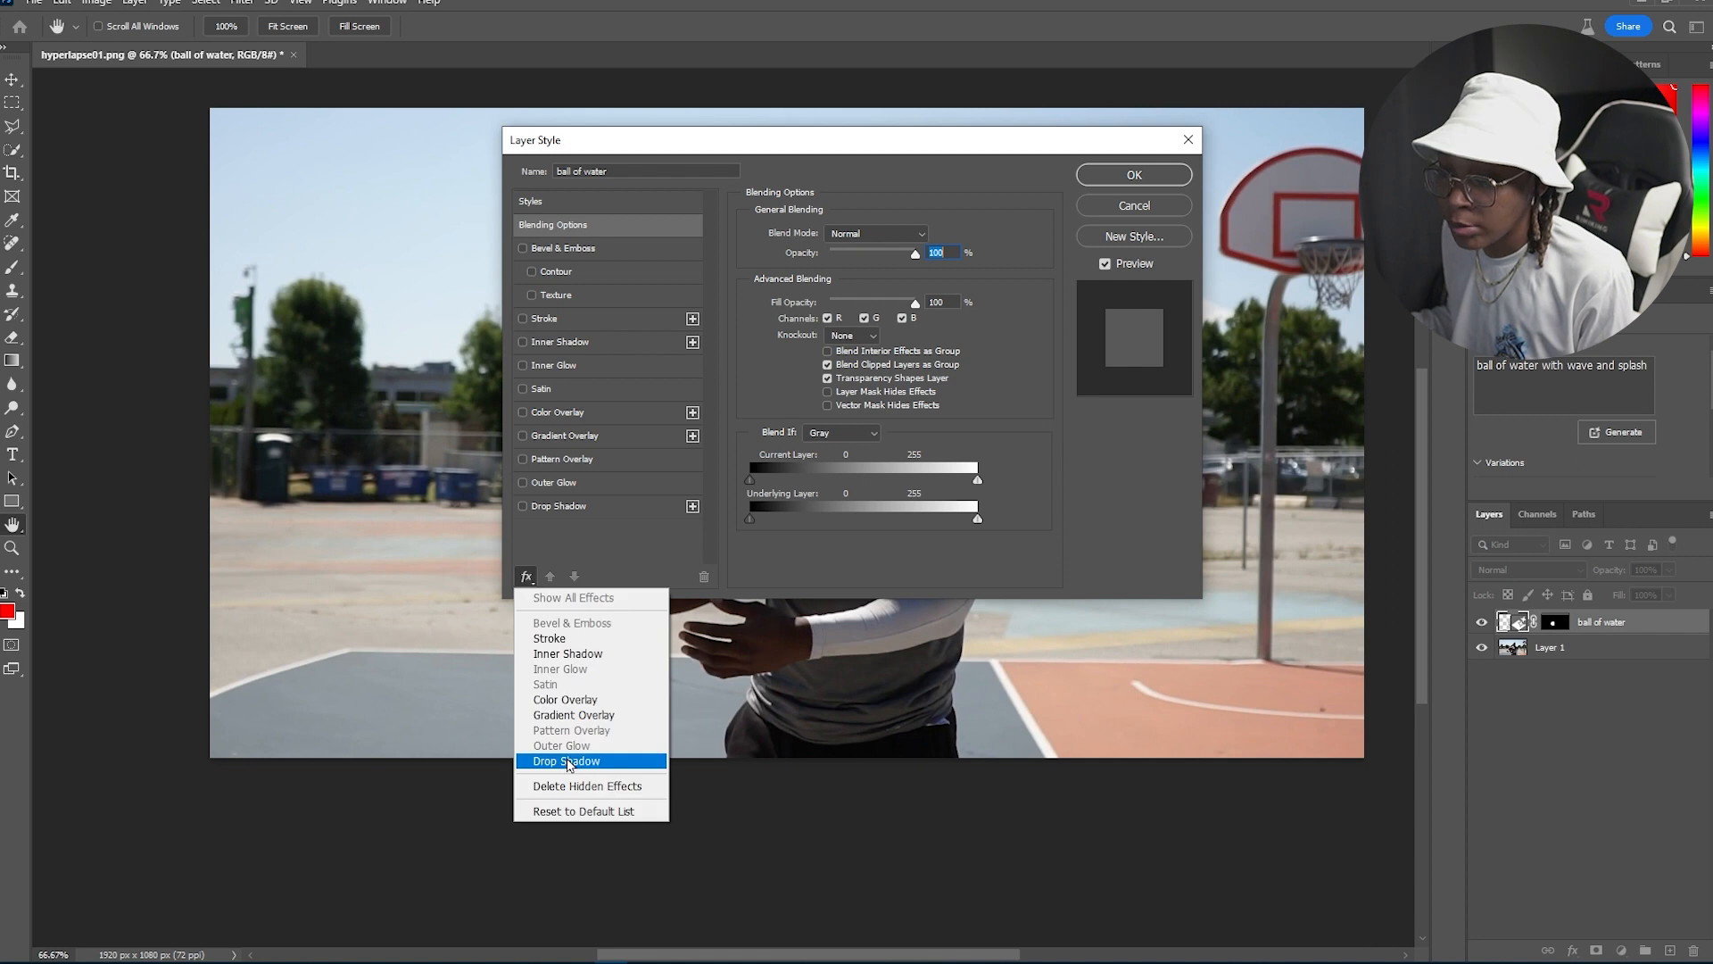
left_click(580, 763)
left_click_drag(753, 146, 1062, 214)
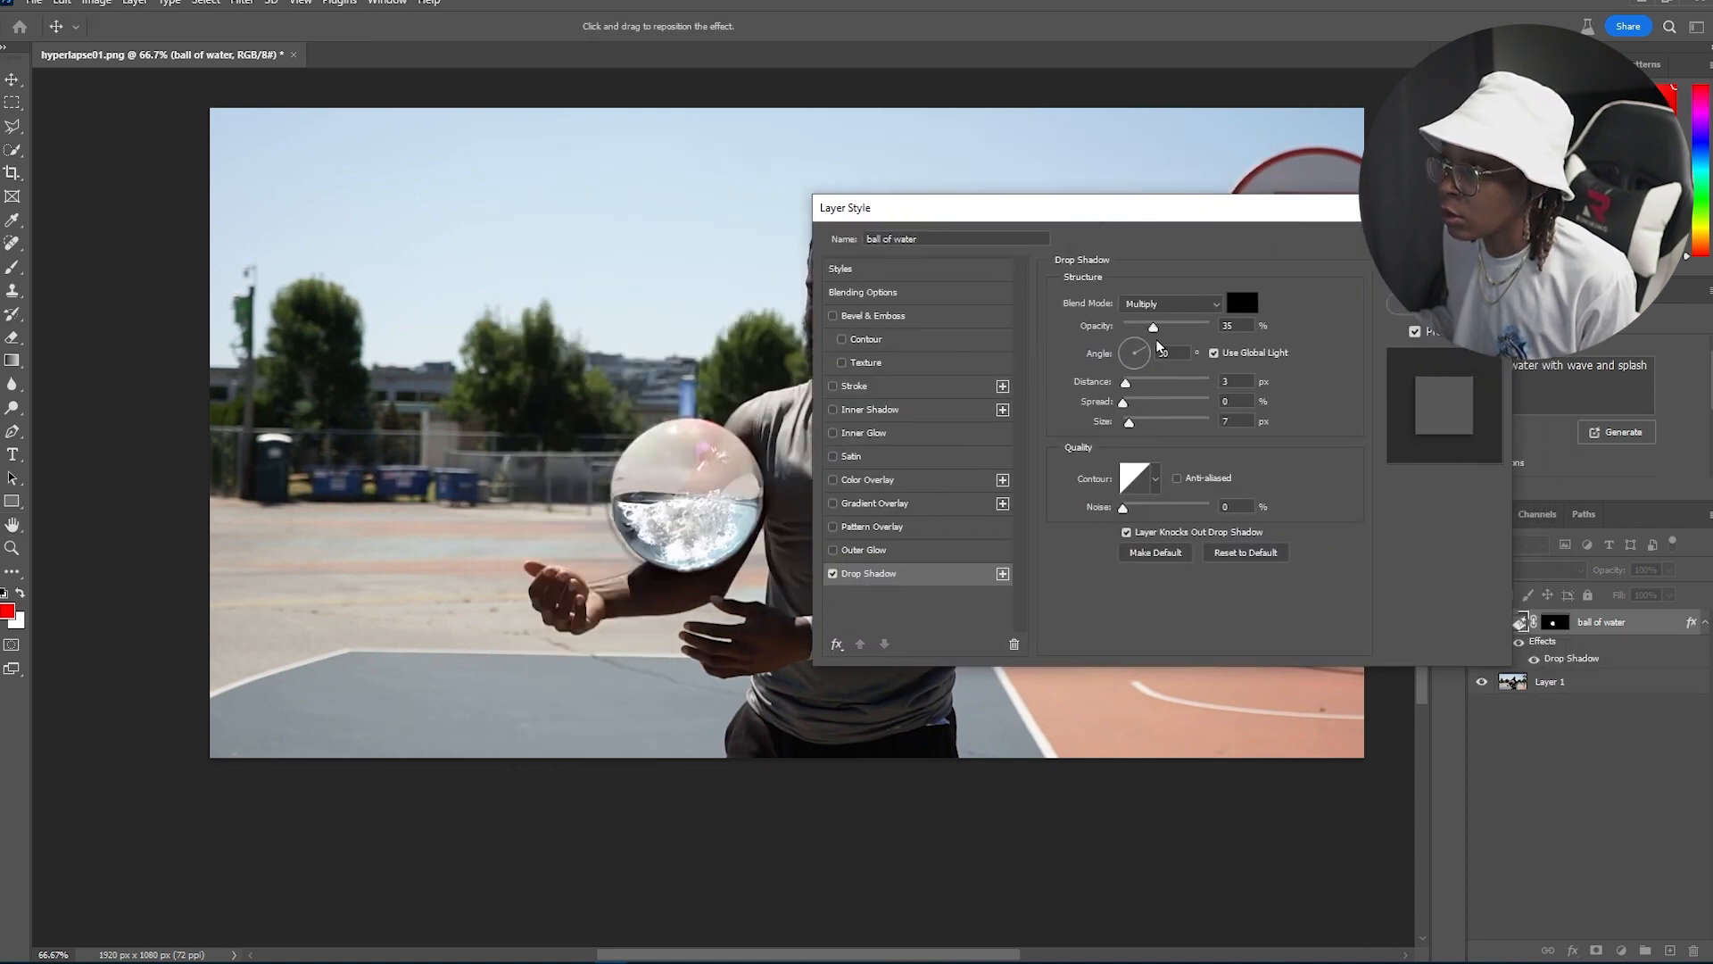
left_click_drag(1158, 328, 1211, 326)
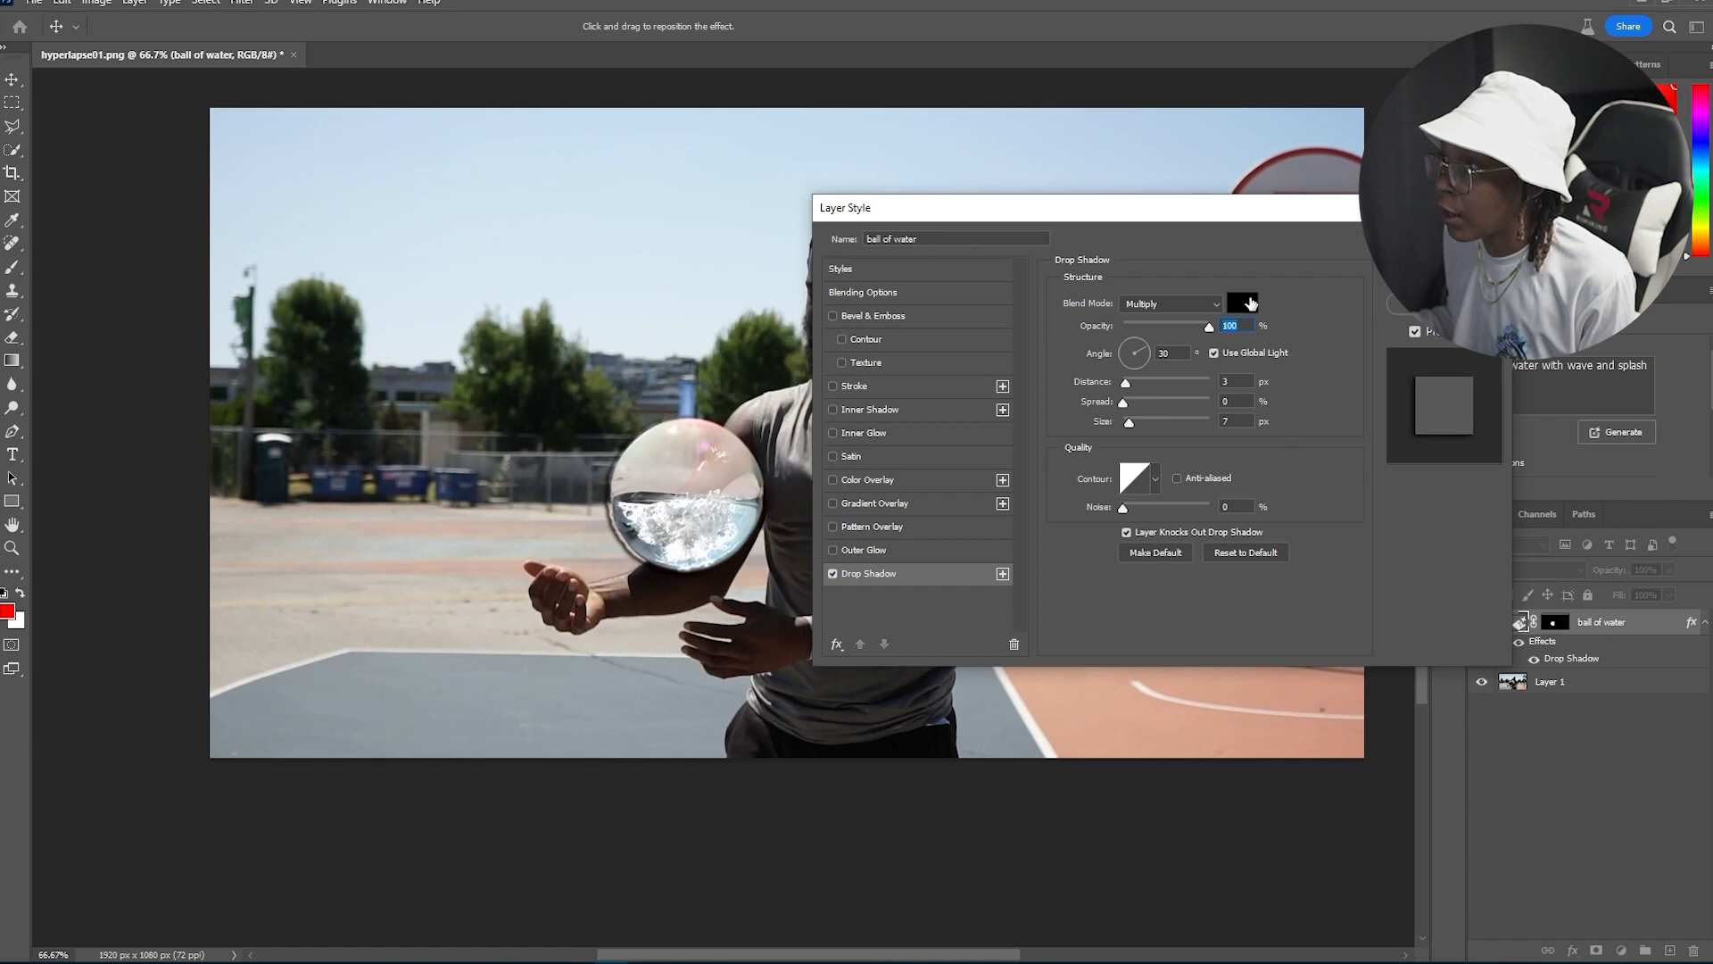
left_click(1243, 304)
left_click_drag(873, 308, 853, 217)
left_click(1017, 212)
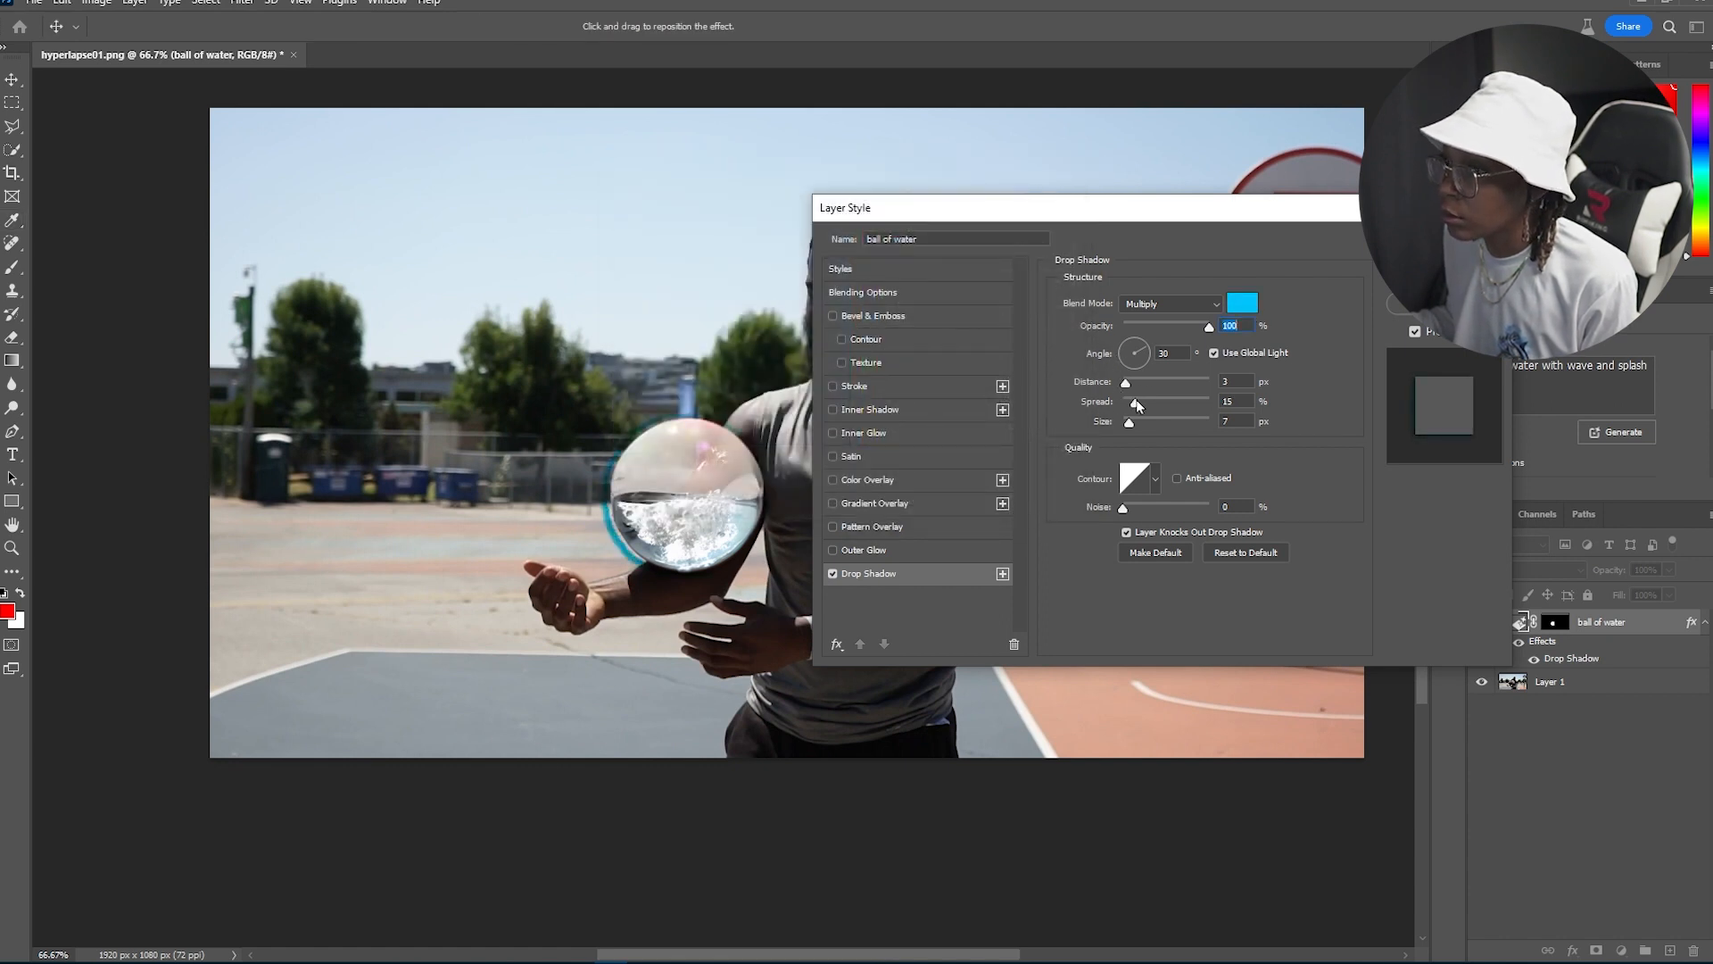
Step: Set the drop shadow's blend mode to Screen, spread to 16% and size to 87 px
left_click(1167, 306)
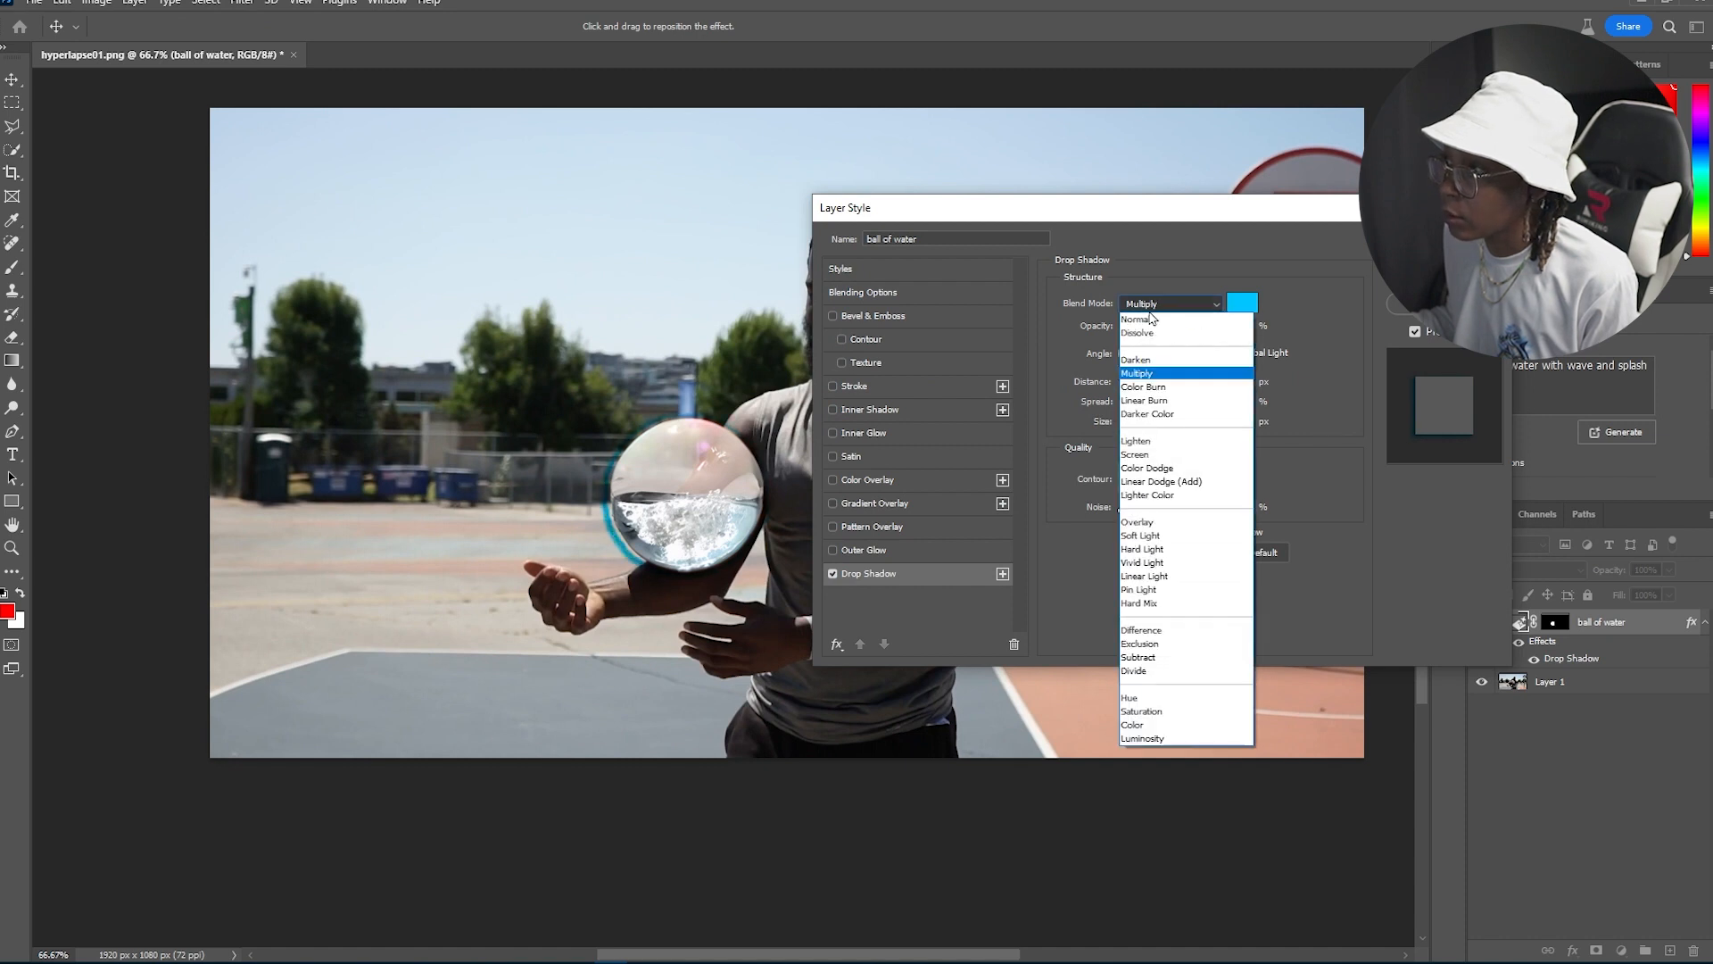
left_click(1144, 326)
left_click(1149, 314)
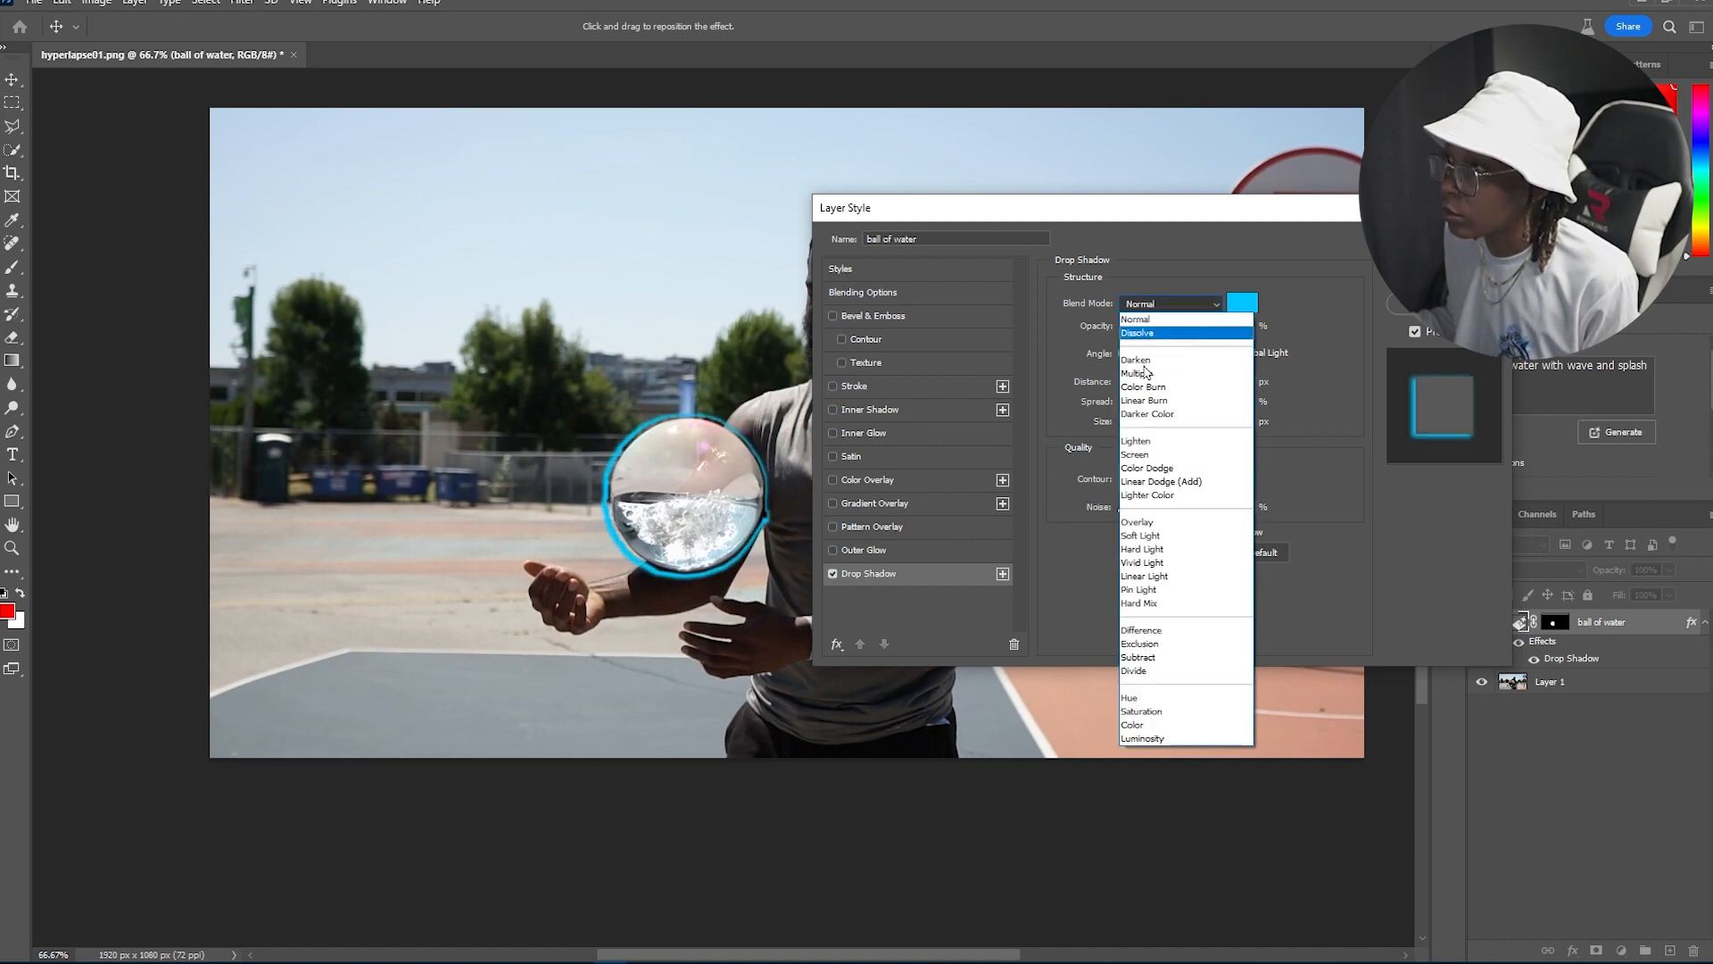
left_click(1149, 452)
mouse_move(1129, 422)
left_mouse_down()
mouse_move(1159, 421)
mouse_move(1154, 406)
left_mouse_up()
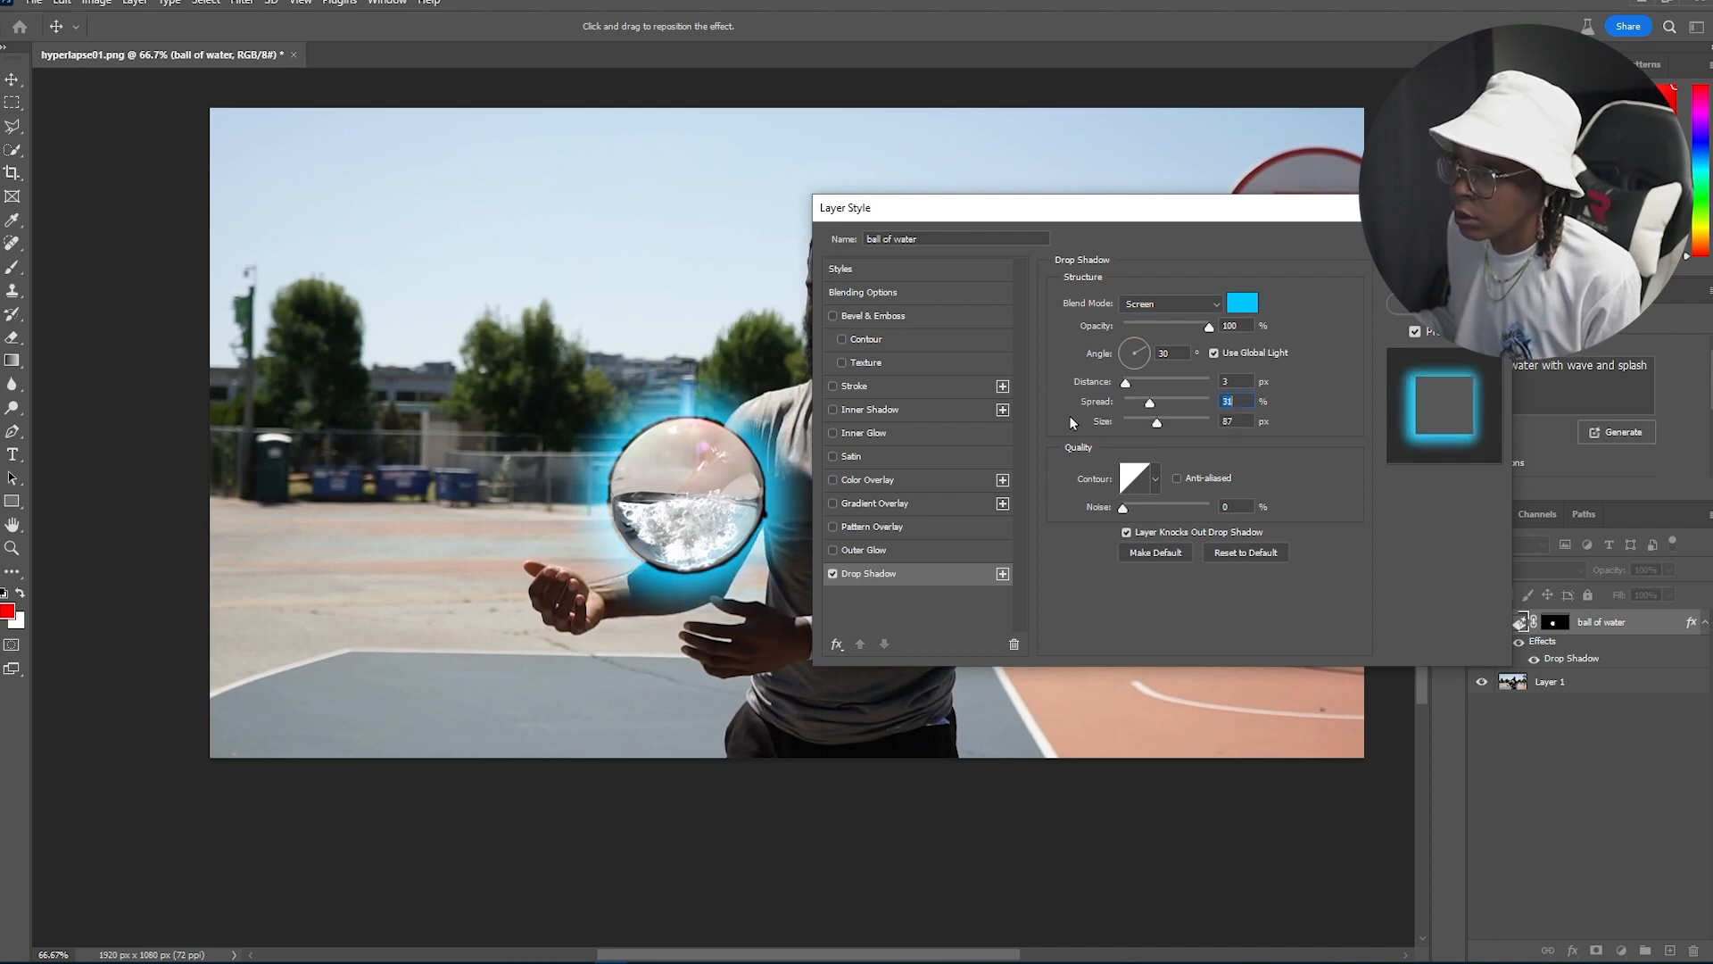
Step: Enable Inner Glow and set its colour to #00b4ff
left_click(931, 428)
left_click(1100, 365)
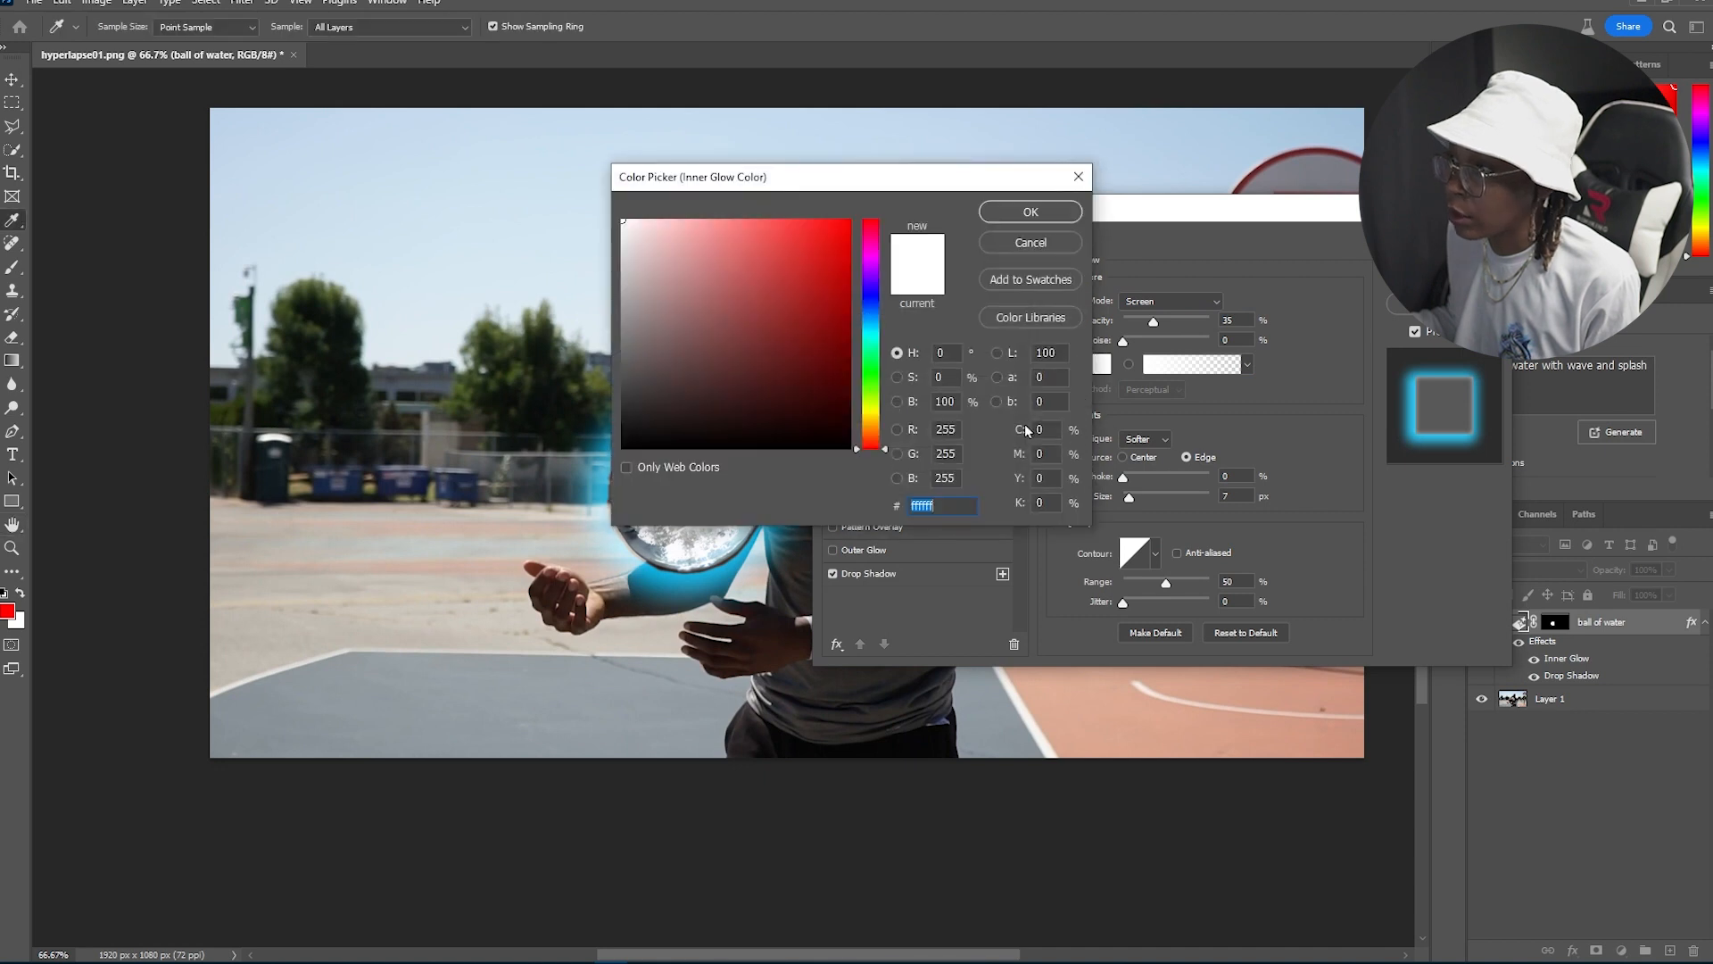
mouse_move(877, 301)
left_mouse_down()
mouse_move(873, 324)
mouse_move(890, 195)
left_mouse_up()
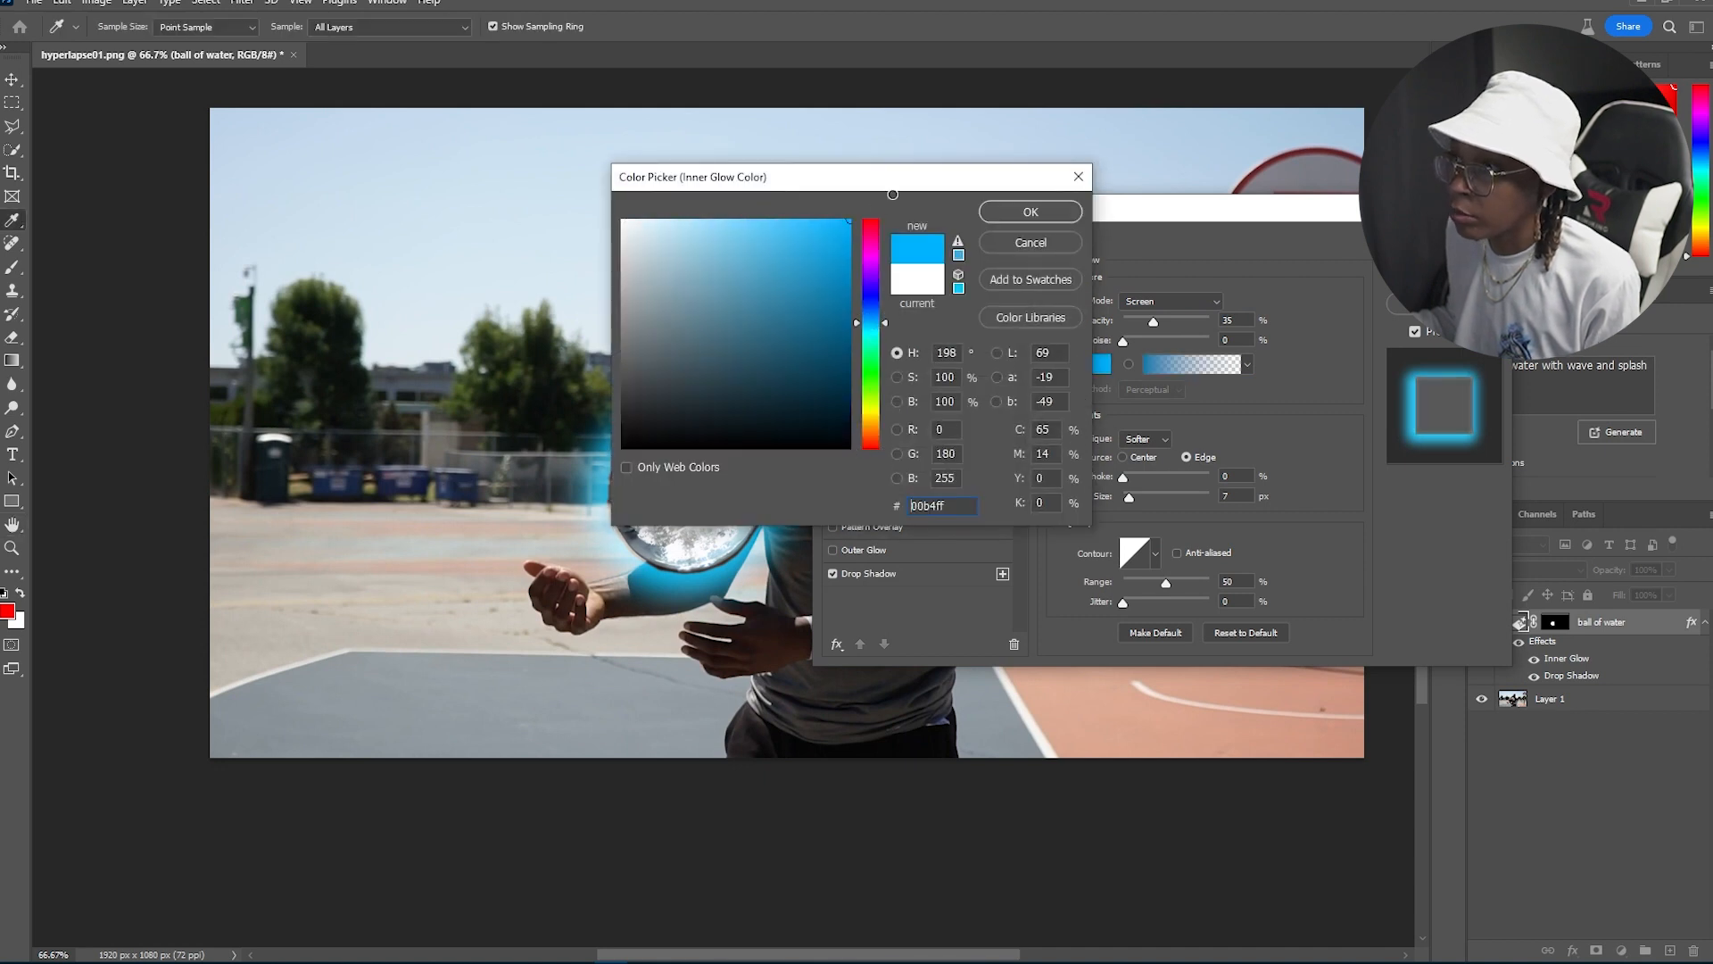
left_click(1012, 214)
Step: Set the inner glow to Linear Dodge (Add), 92% opacity, 11% choke and 38 px size, then apply the style
left_click_drag(1151, 322, 1196, 310)
left_click(1200, 302)
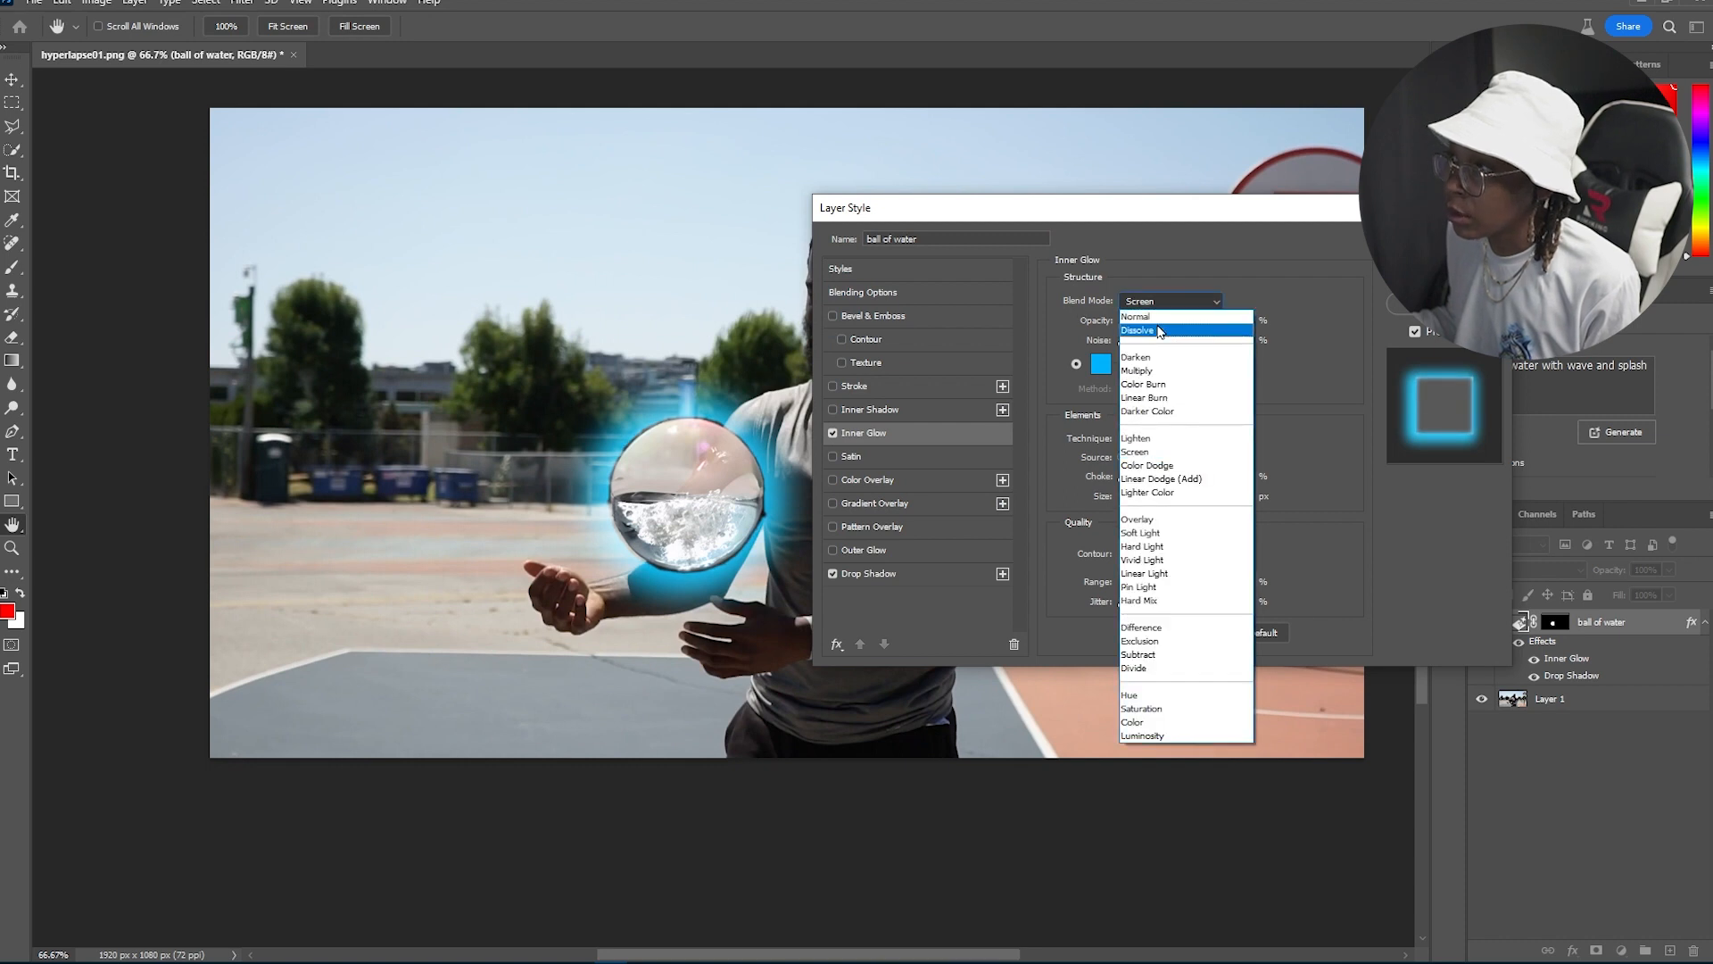
left_click(1160, 330)
left_click(1164, 303)
left_click(1149, 317)
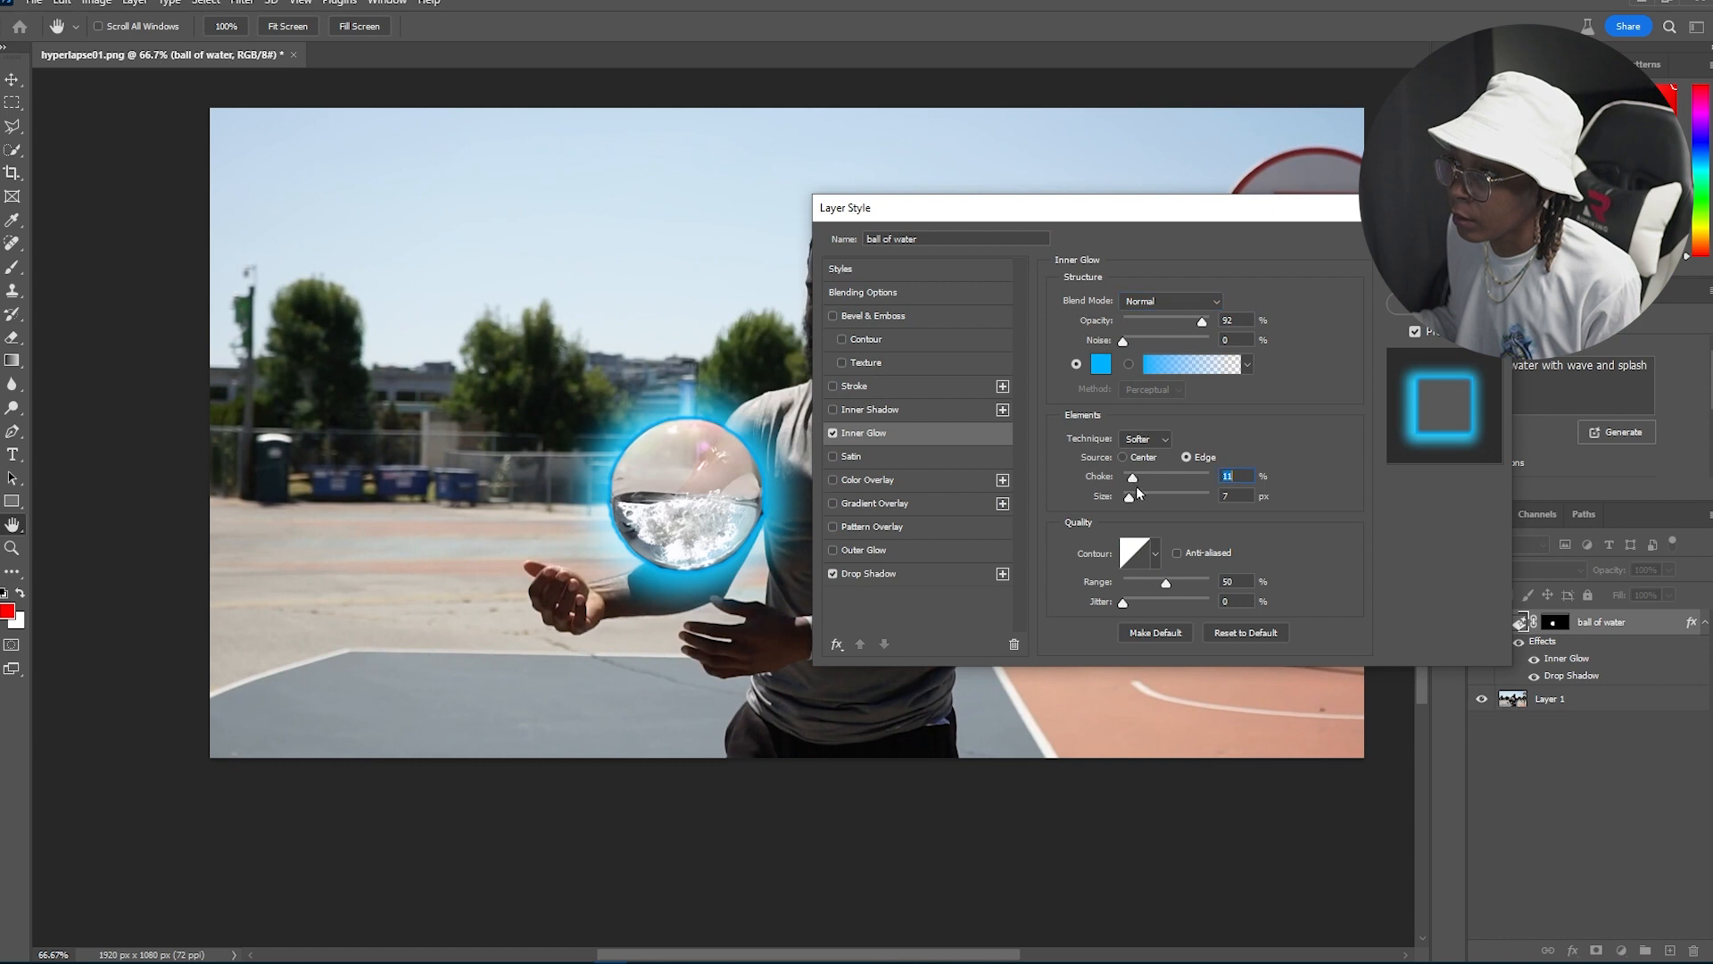
left_click_drag(1136, 499, 1151, 498)
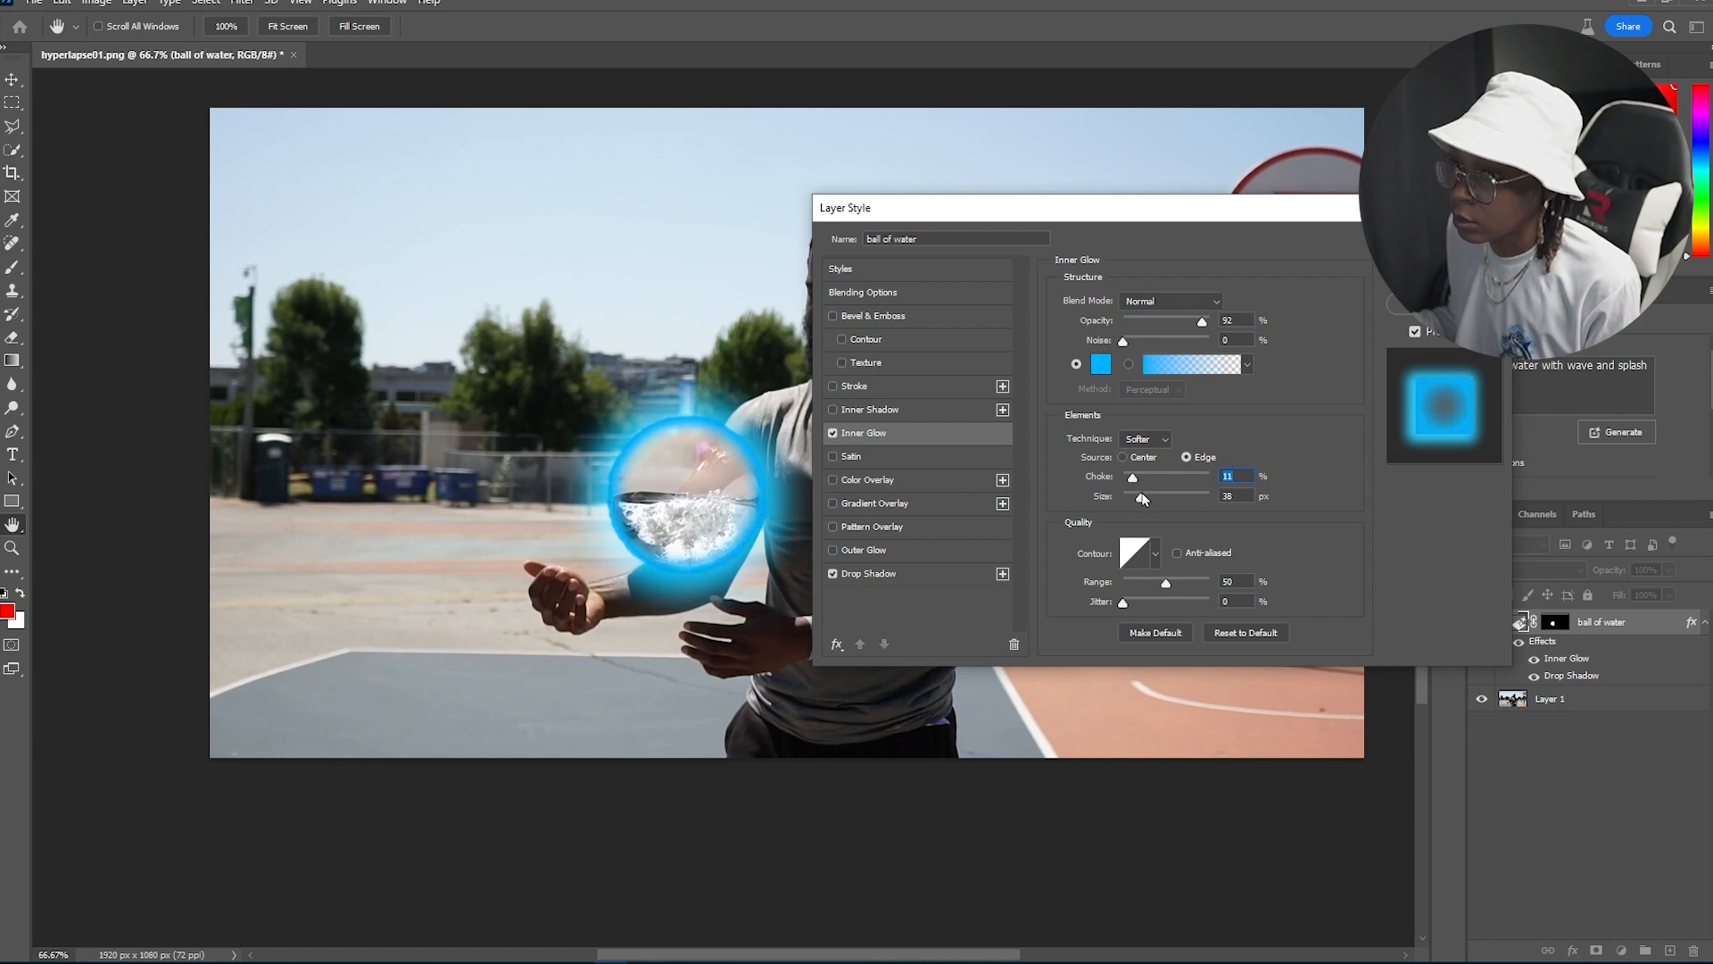
left_click(1170, 300)
left_click(1135, 442)
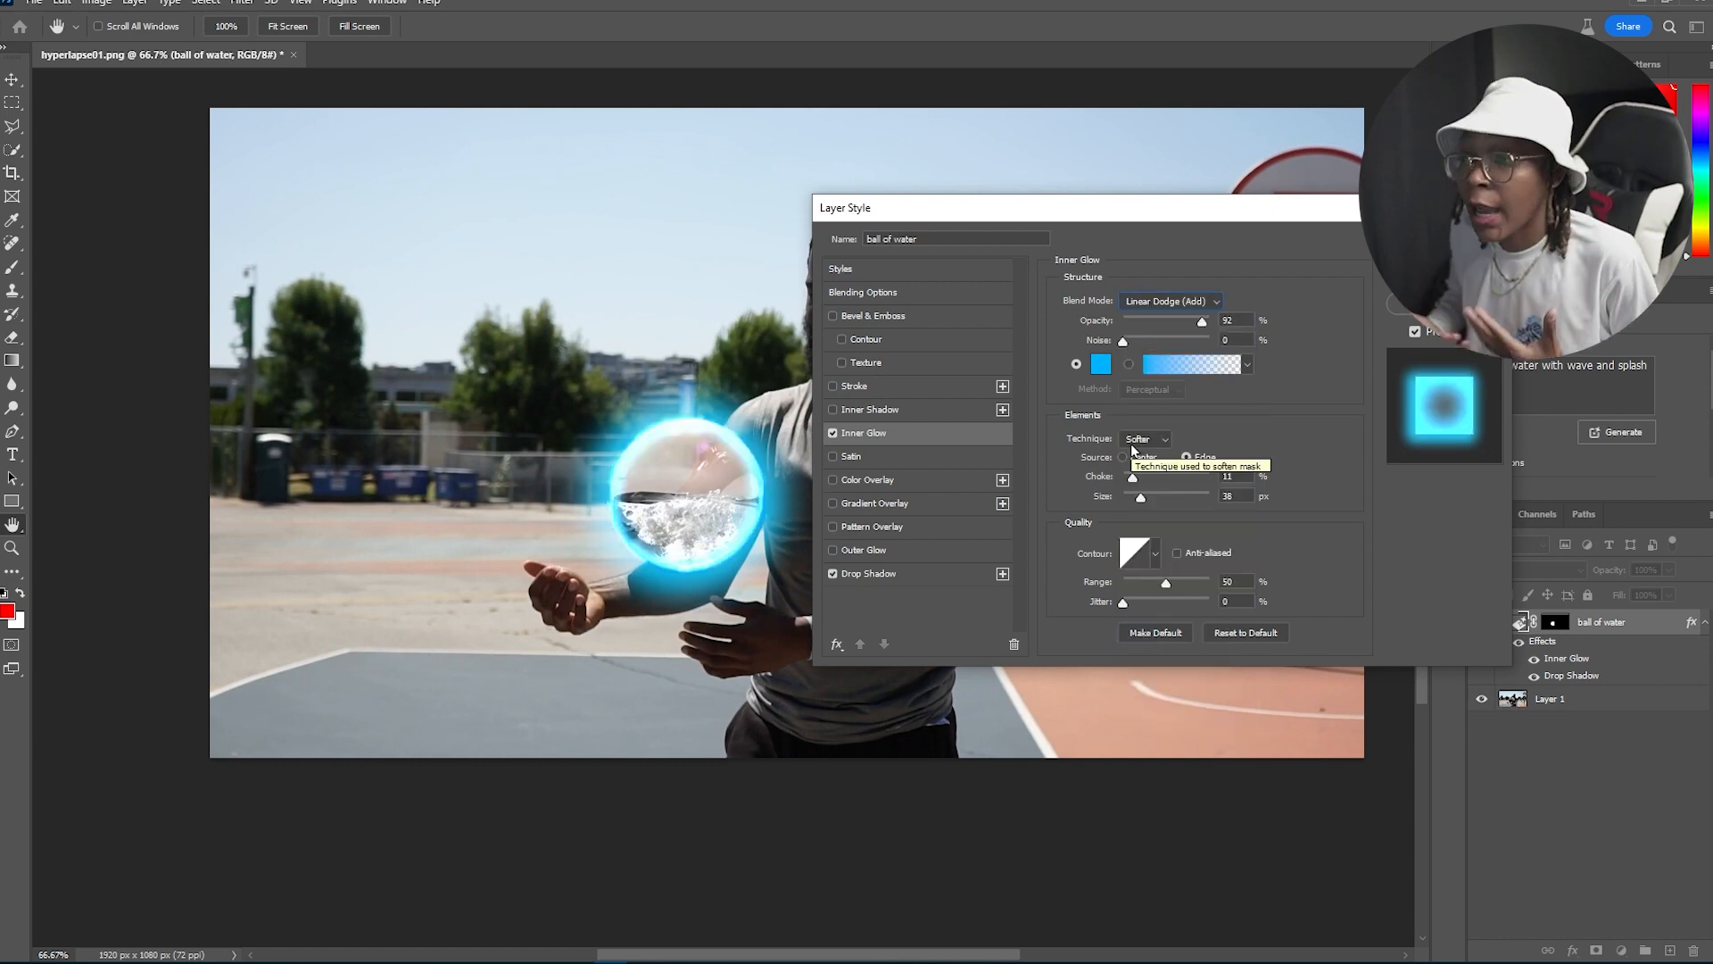
left_click(1444, 244)
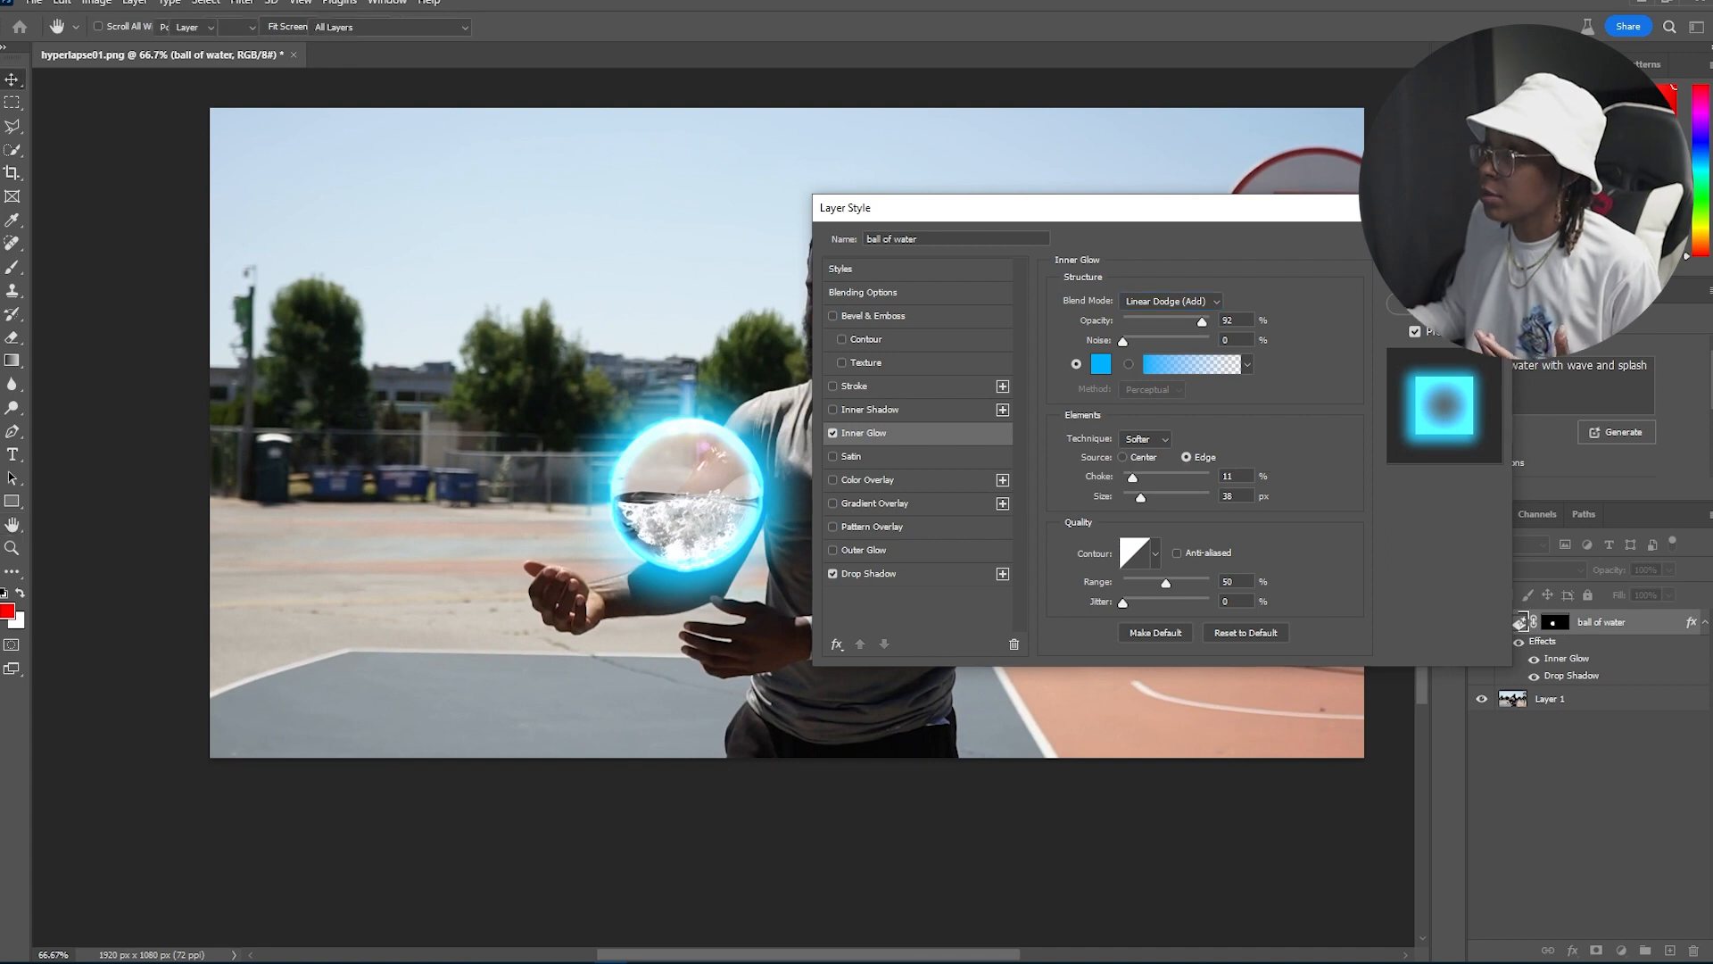
Step: Open Save for Web again to re-export the glowing frame
left_click(34, 3)
mouse_move(113, 311)
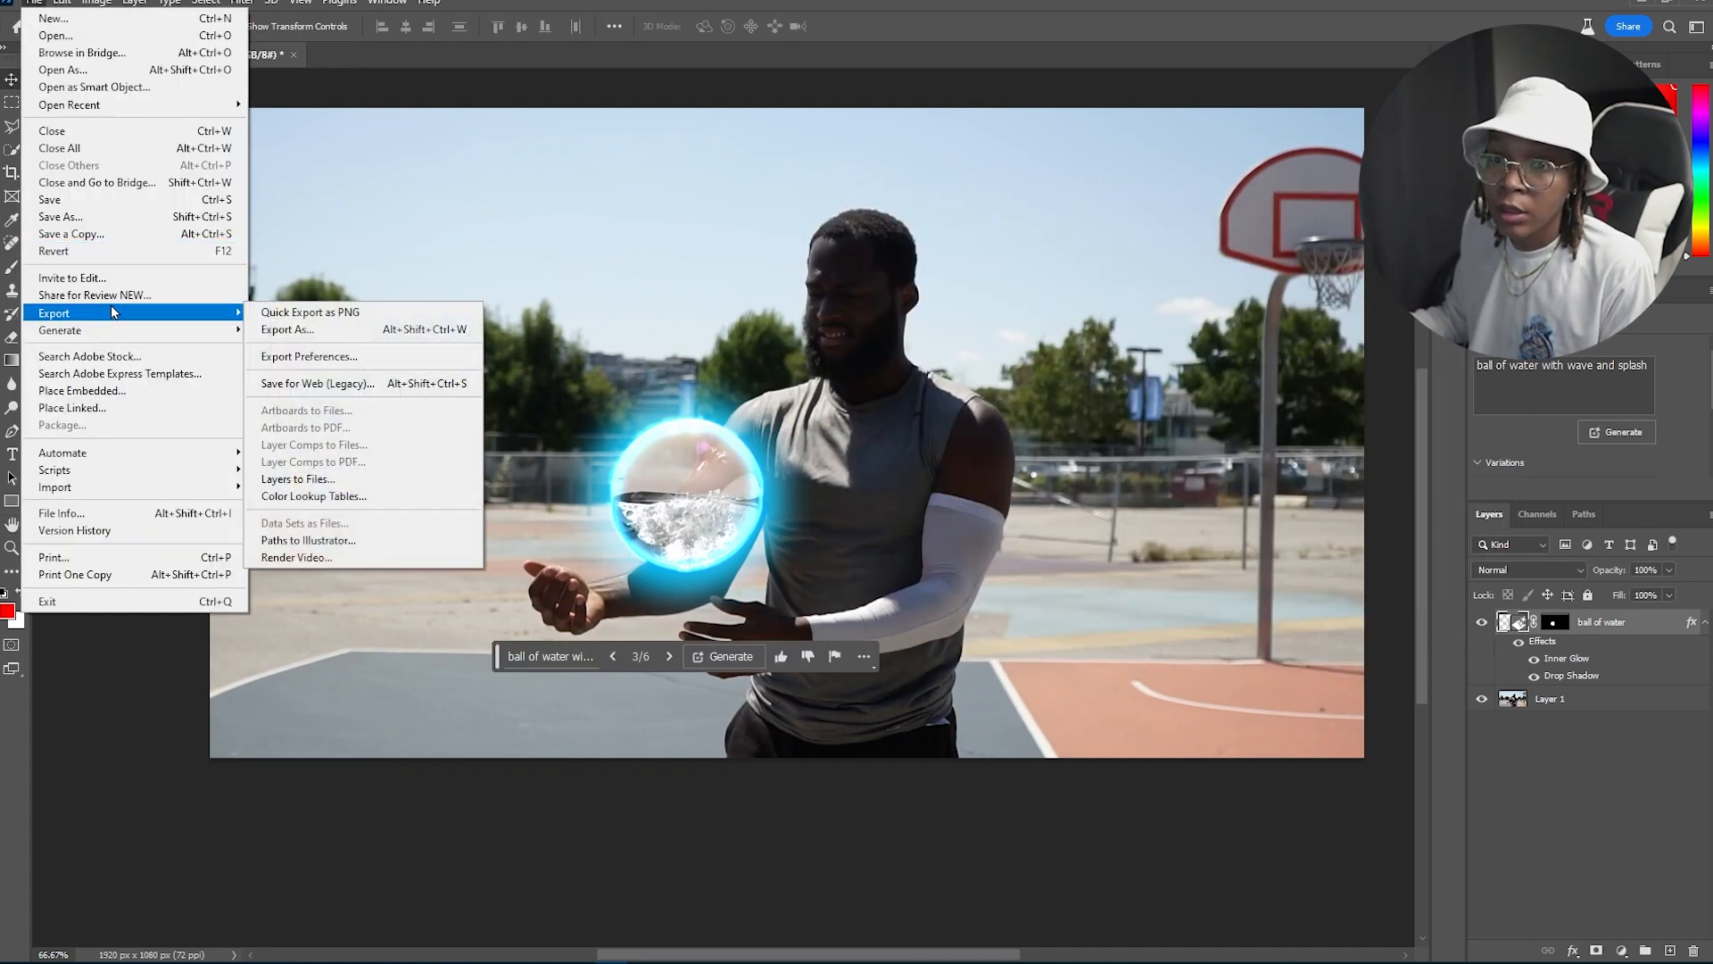
left_click(280, 382)
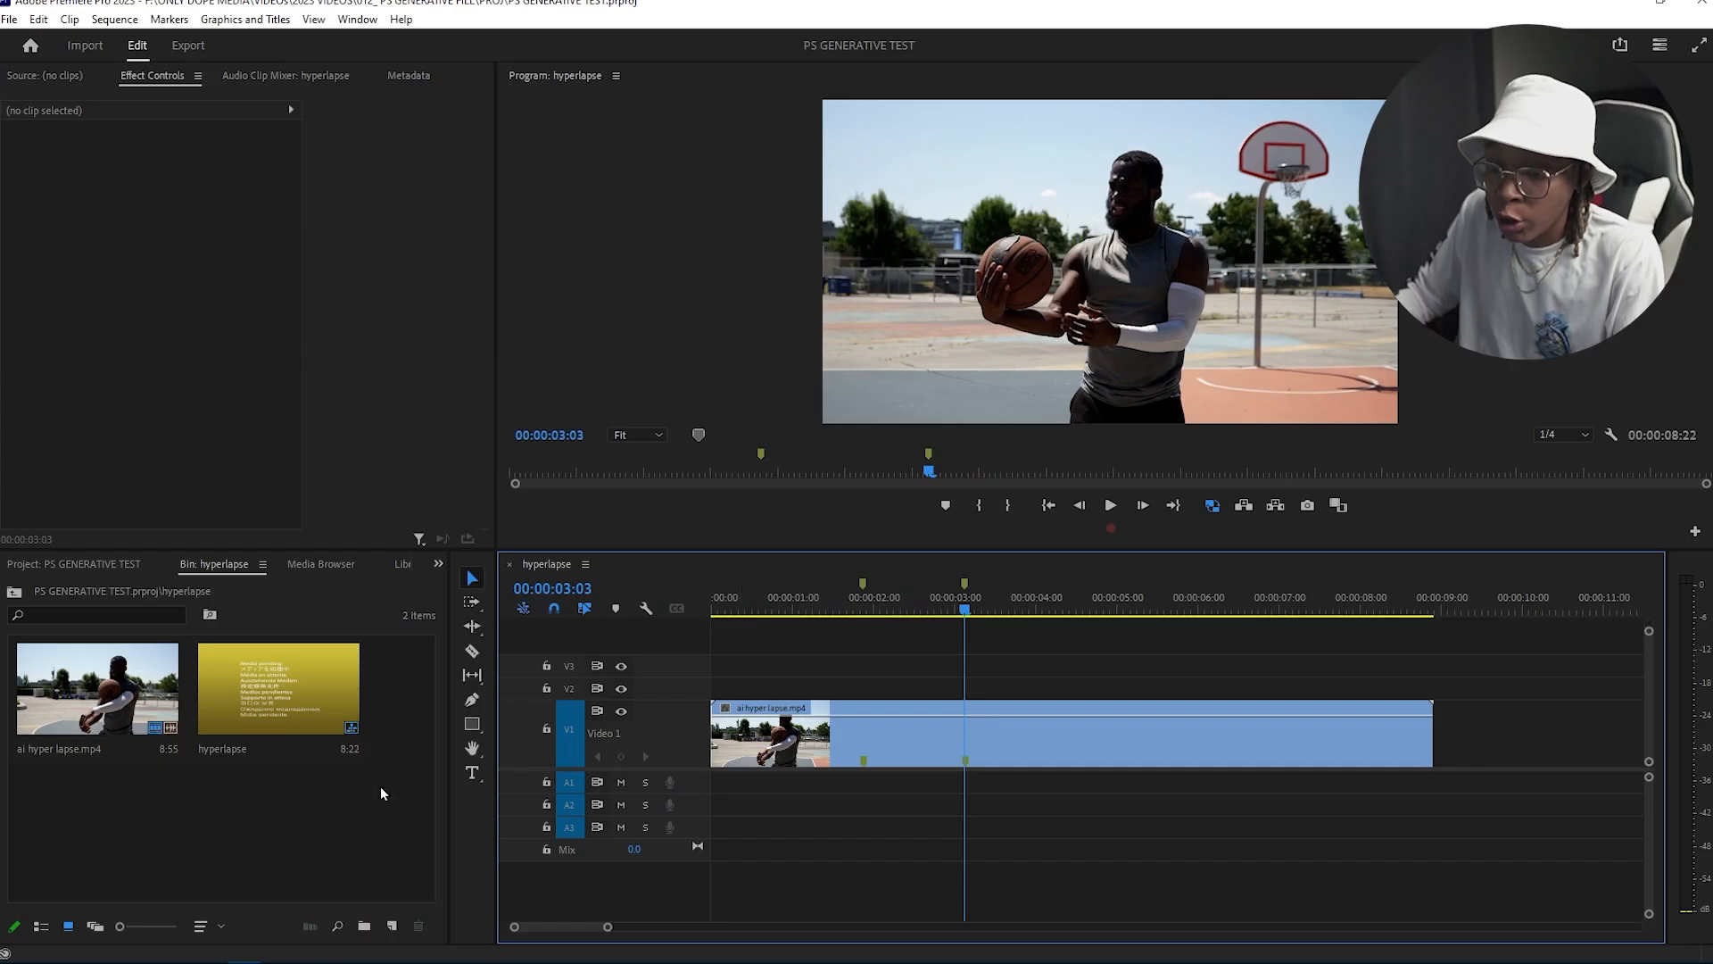
Step: Switch to Premiere Pro and import the GENERATED frames as an image sequence
double_click(345, 811)
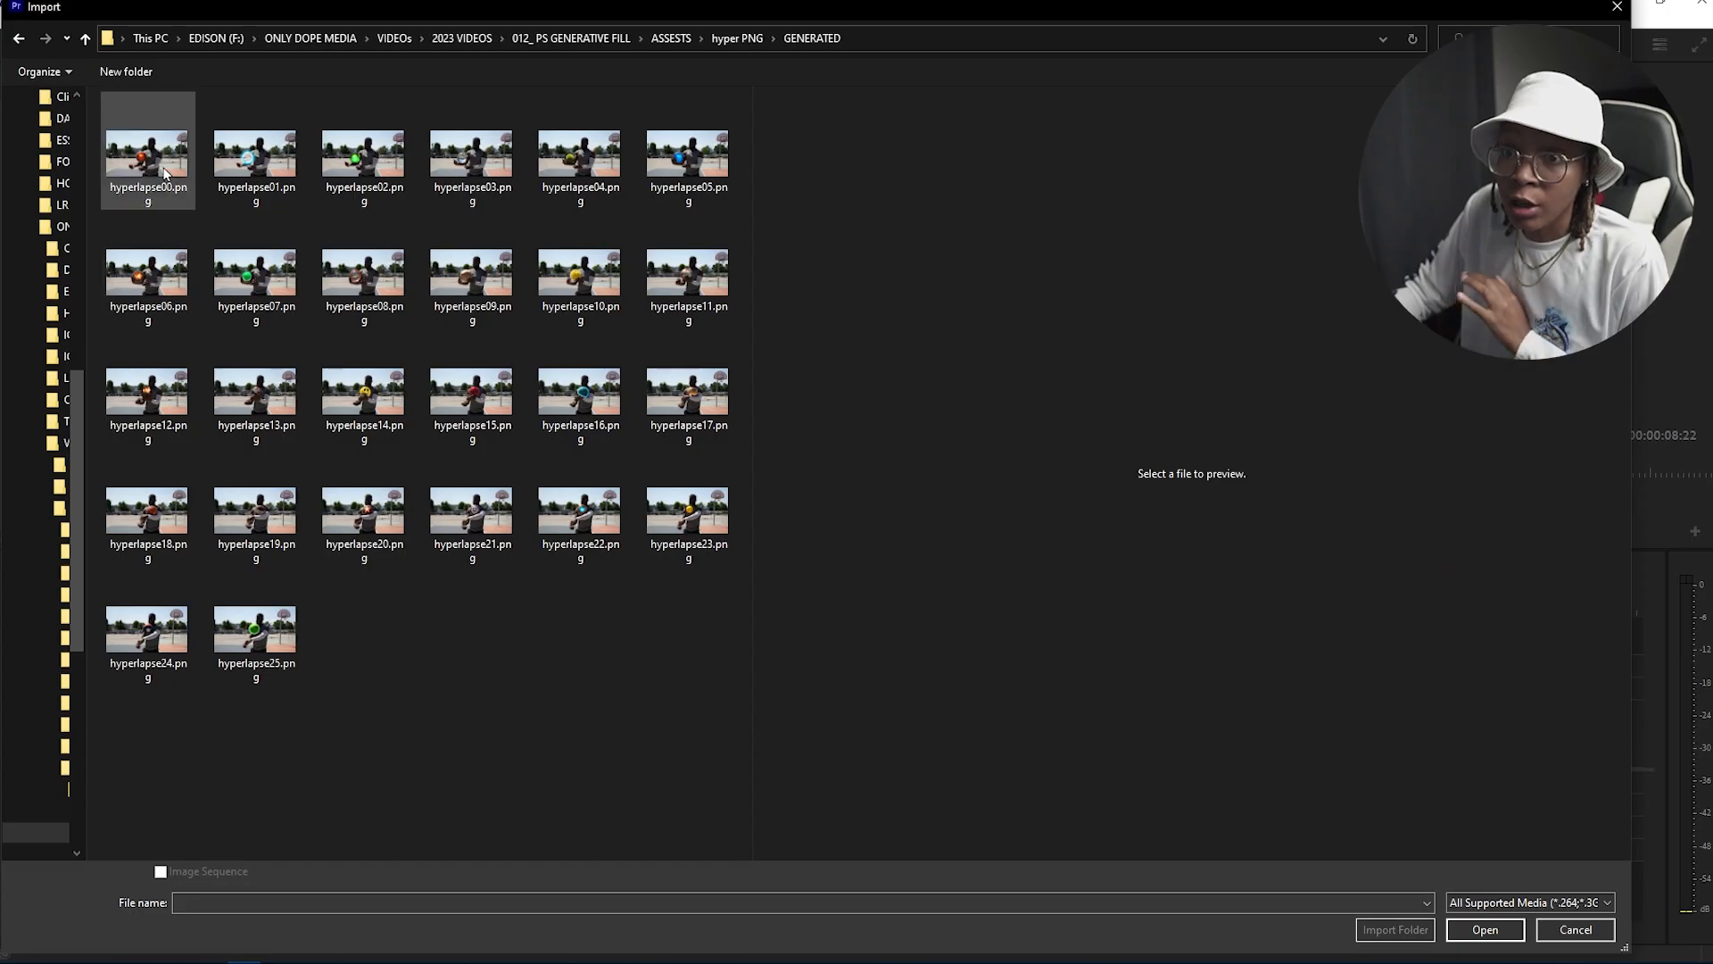
left_click(161, 872)
left_click(1484, 929)
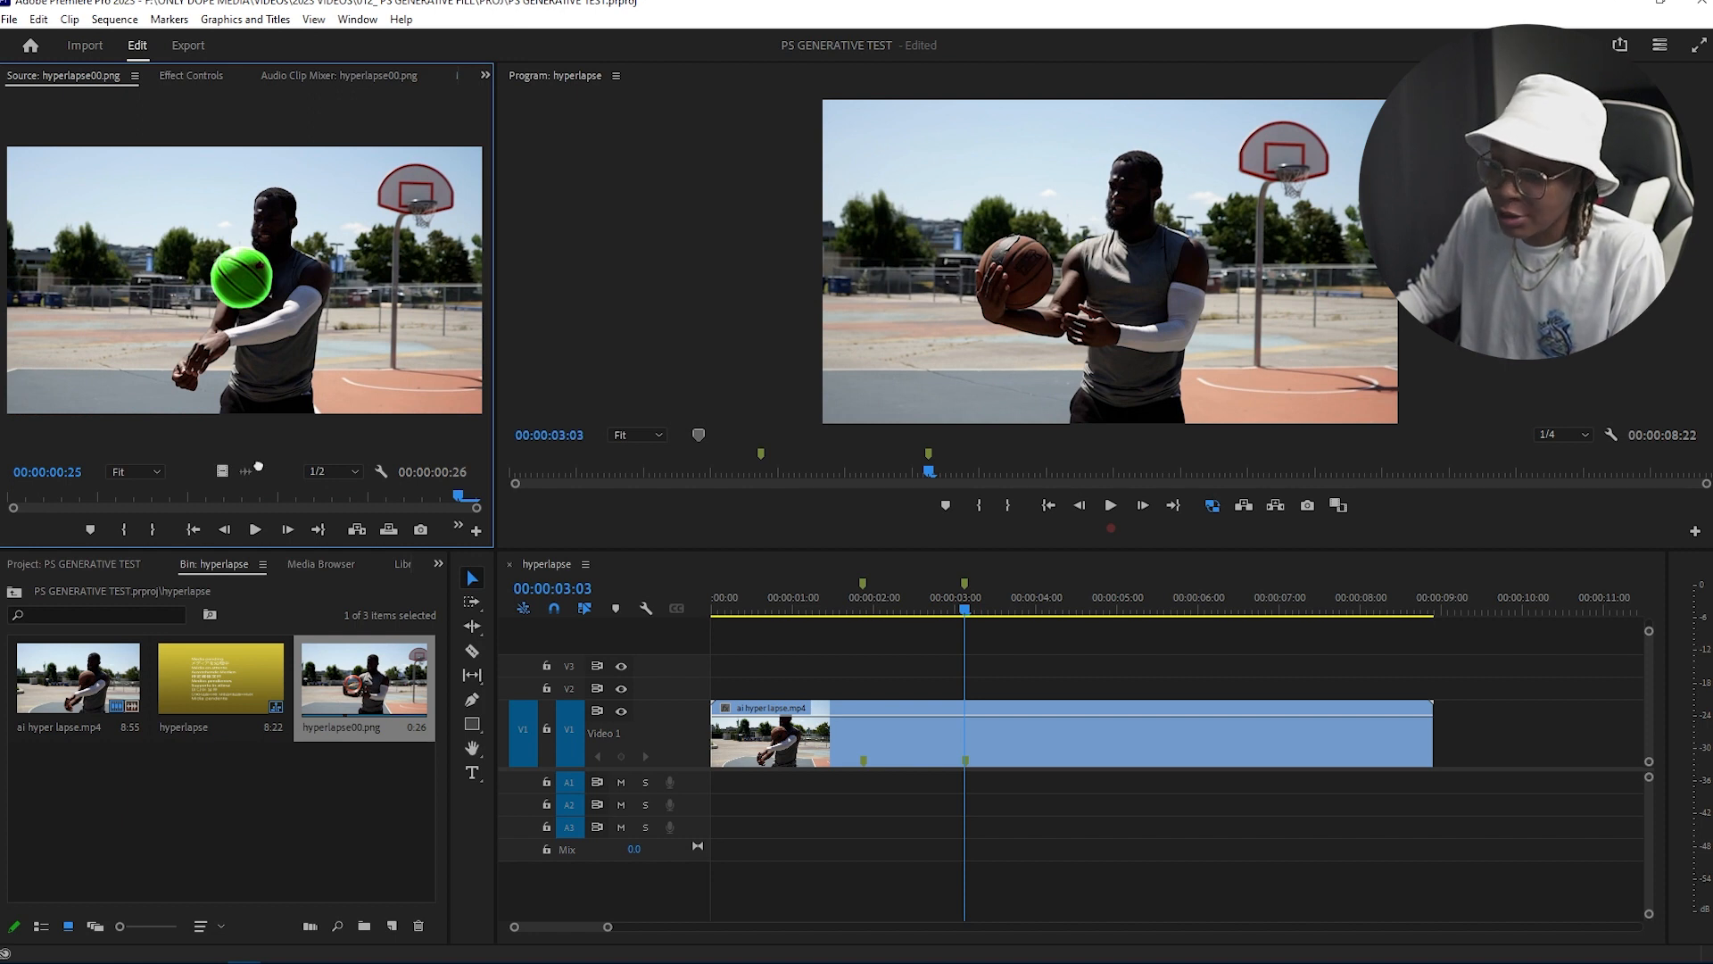
Step: Place the imported image sequence on track V2 above the hyperlapse clip and nudge its position
left_click_drag(254, 469, 874, 694)
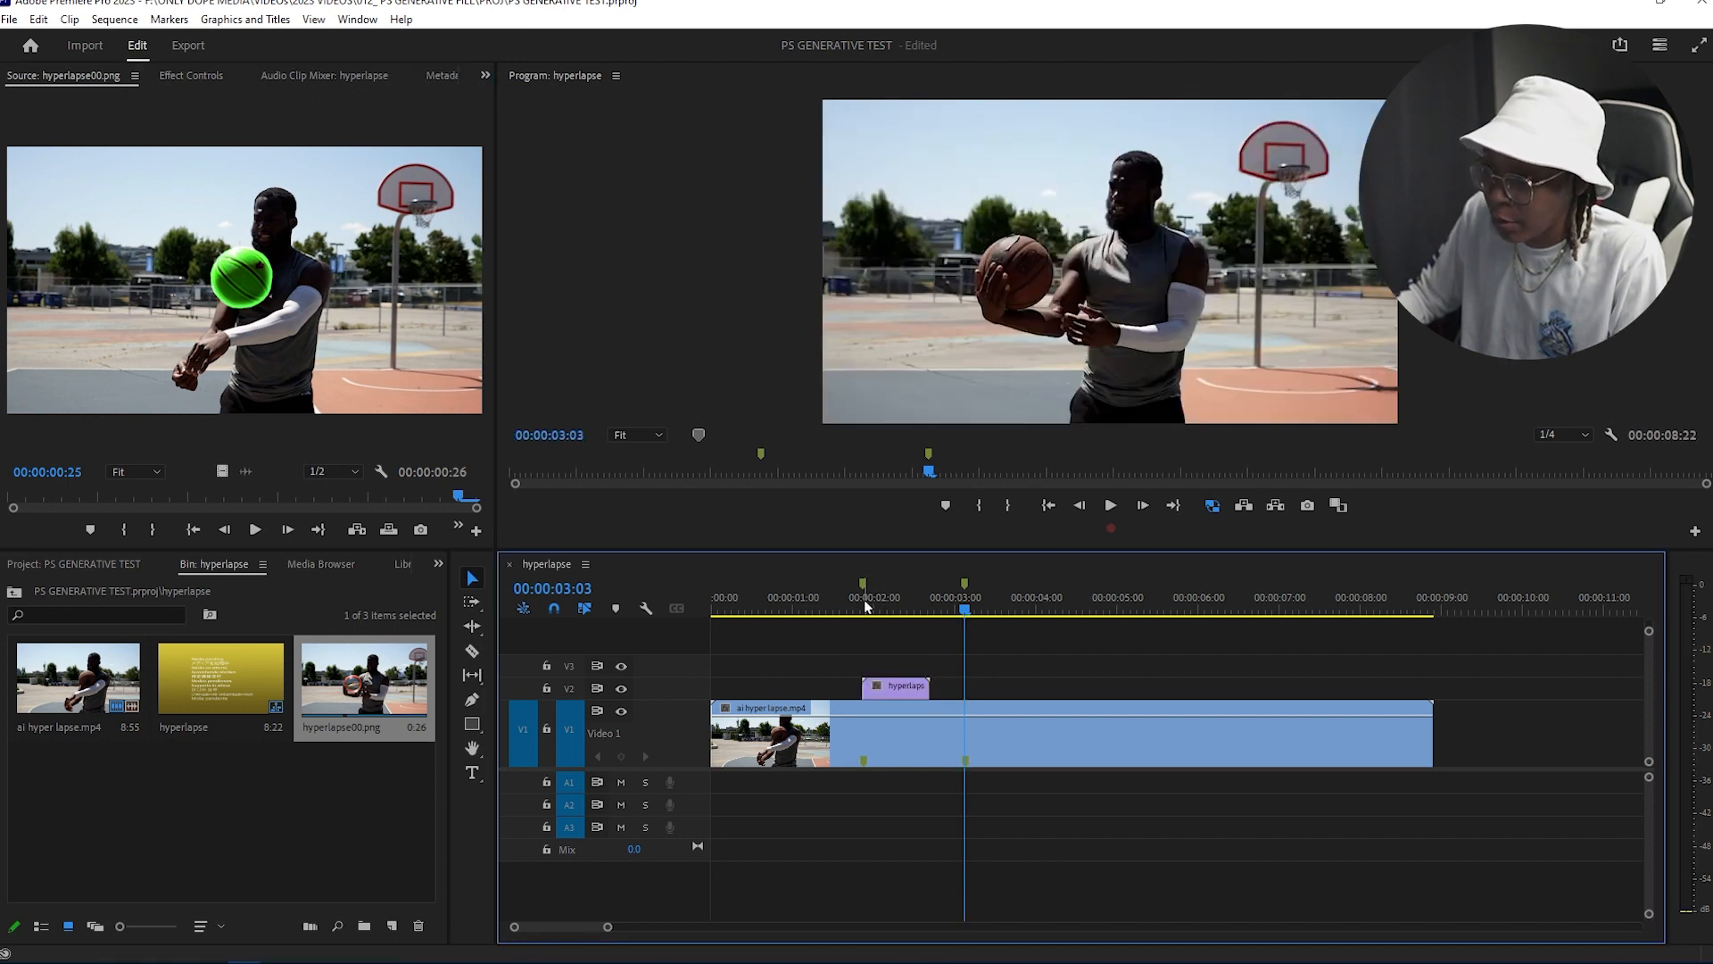
left_click(858, 612)
left_click_drag(859, 612, 869, 608)
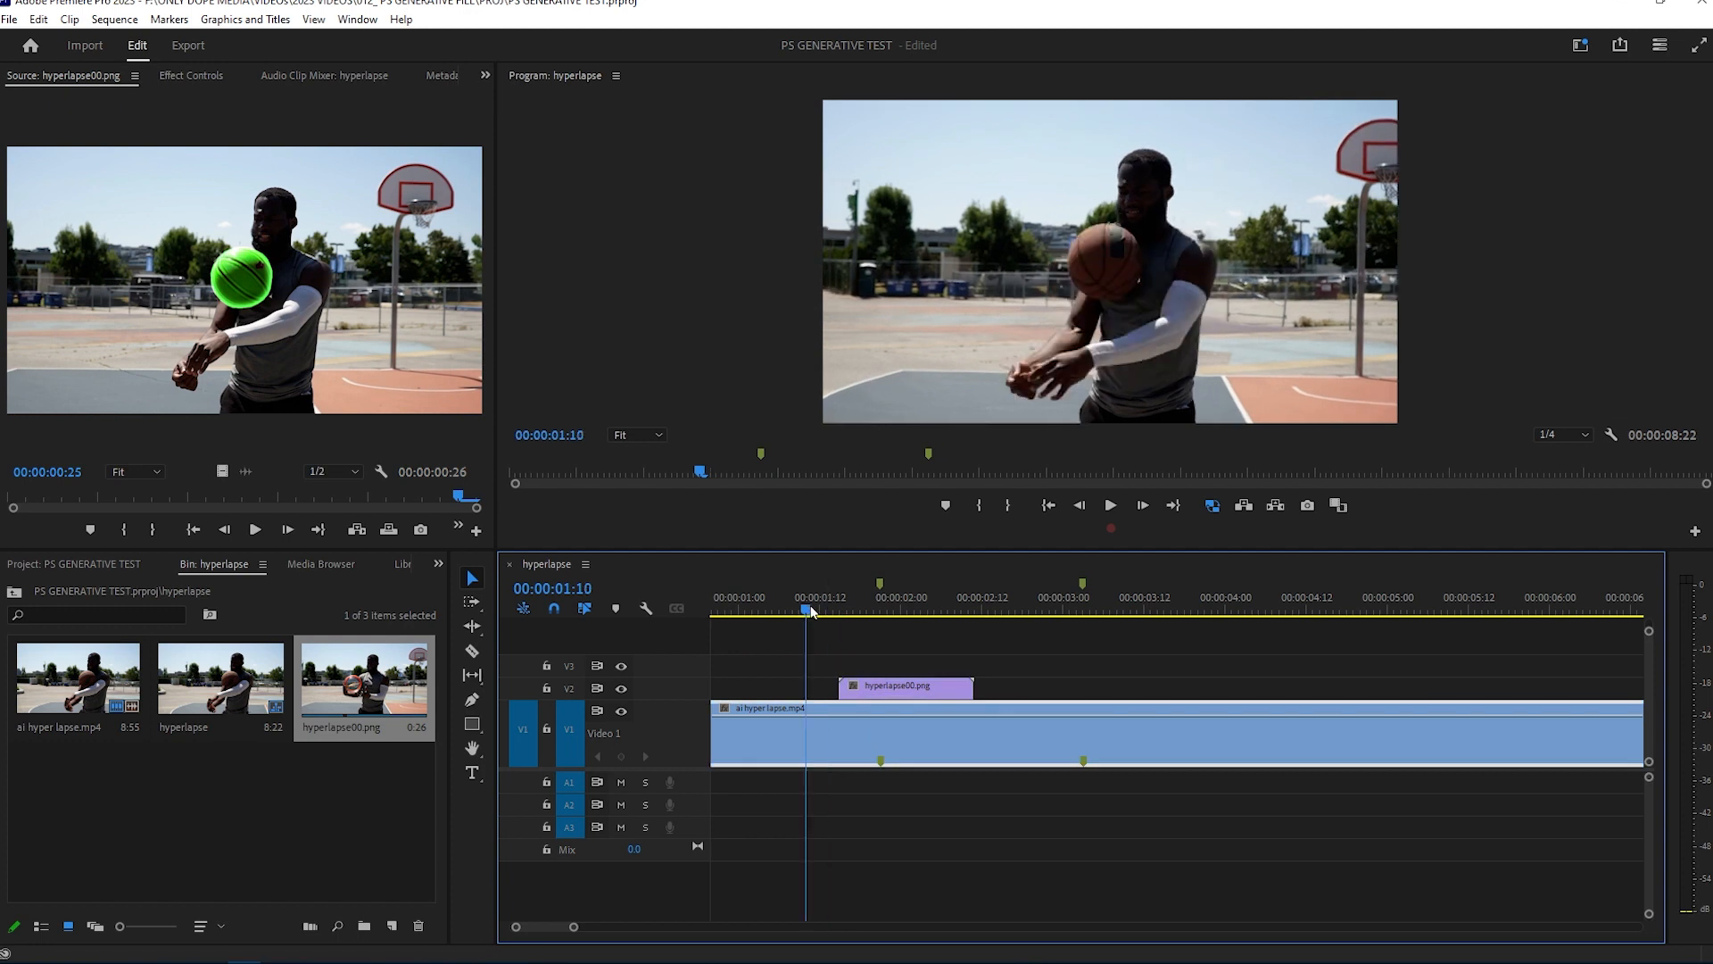
Step: Align the image sequence to the playhead, cut out the hyperlapse section beneath it, and move the sequence down into that gap on Video 1
left_click_drag(805, 609, 843, 635)
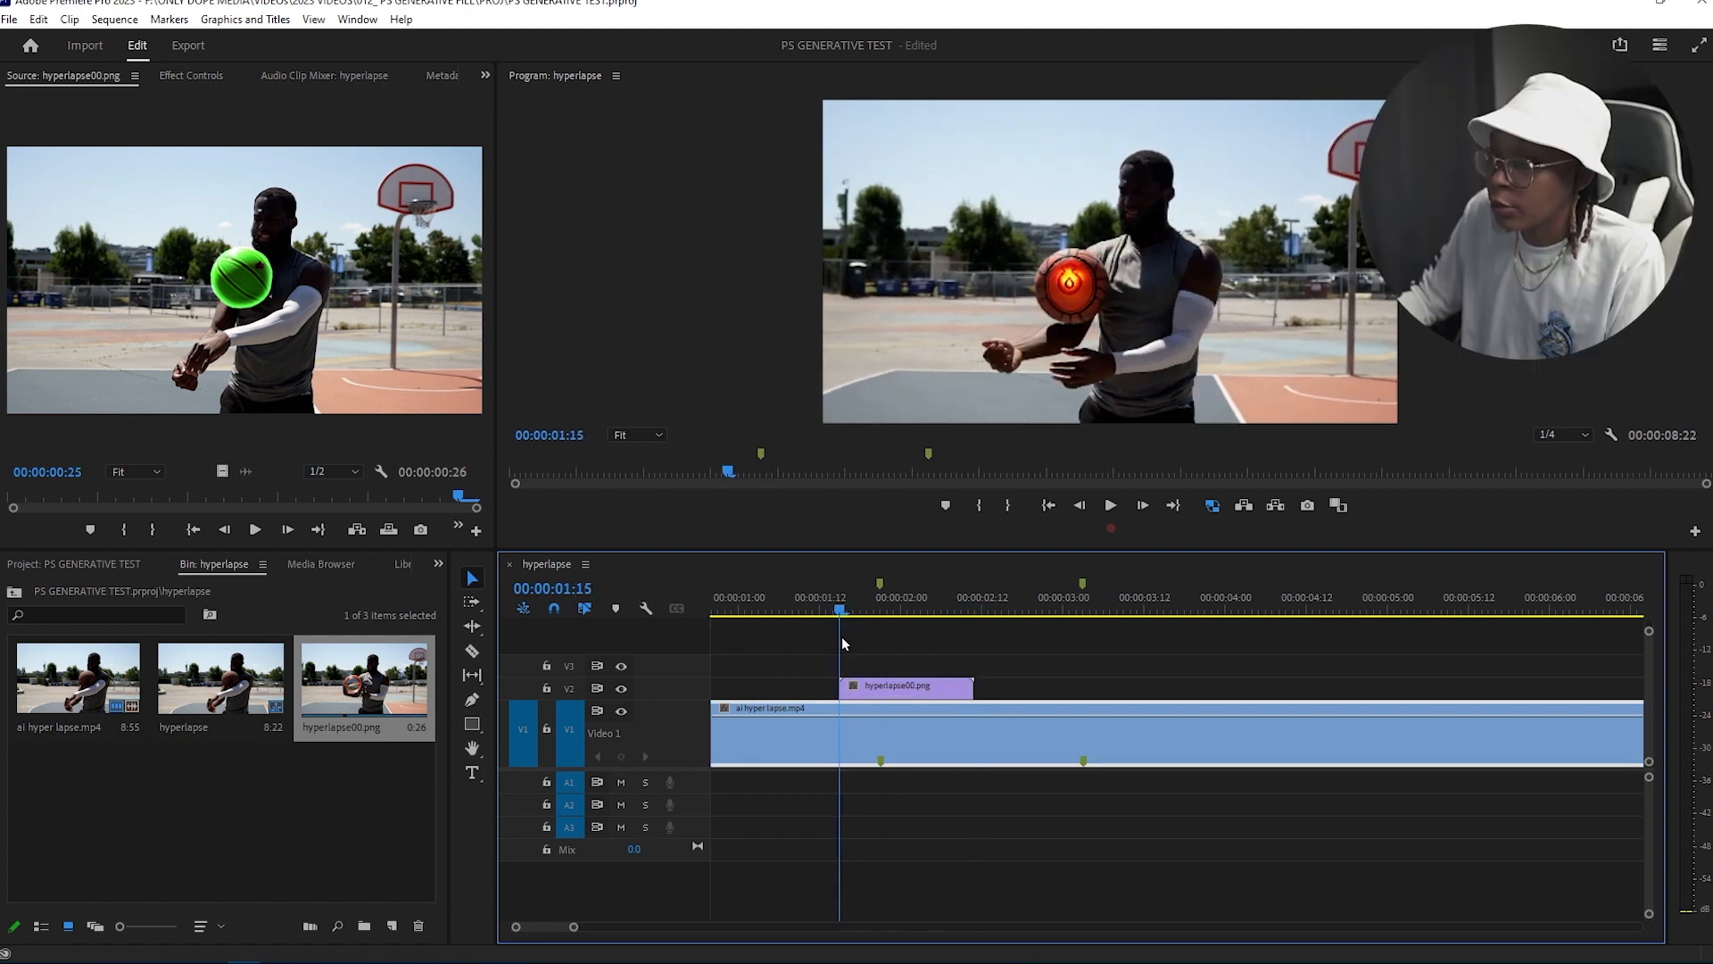
key("ctrl+k")
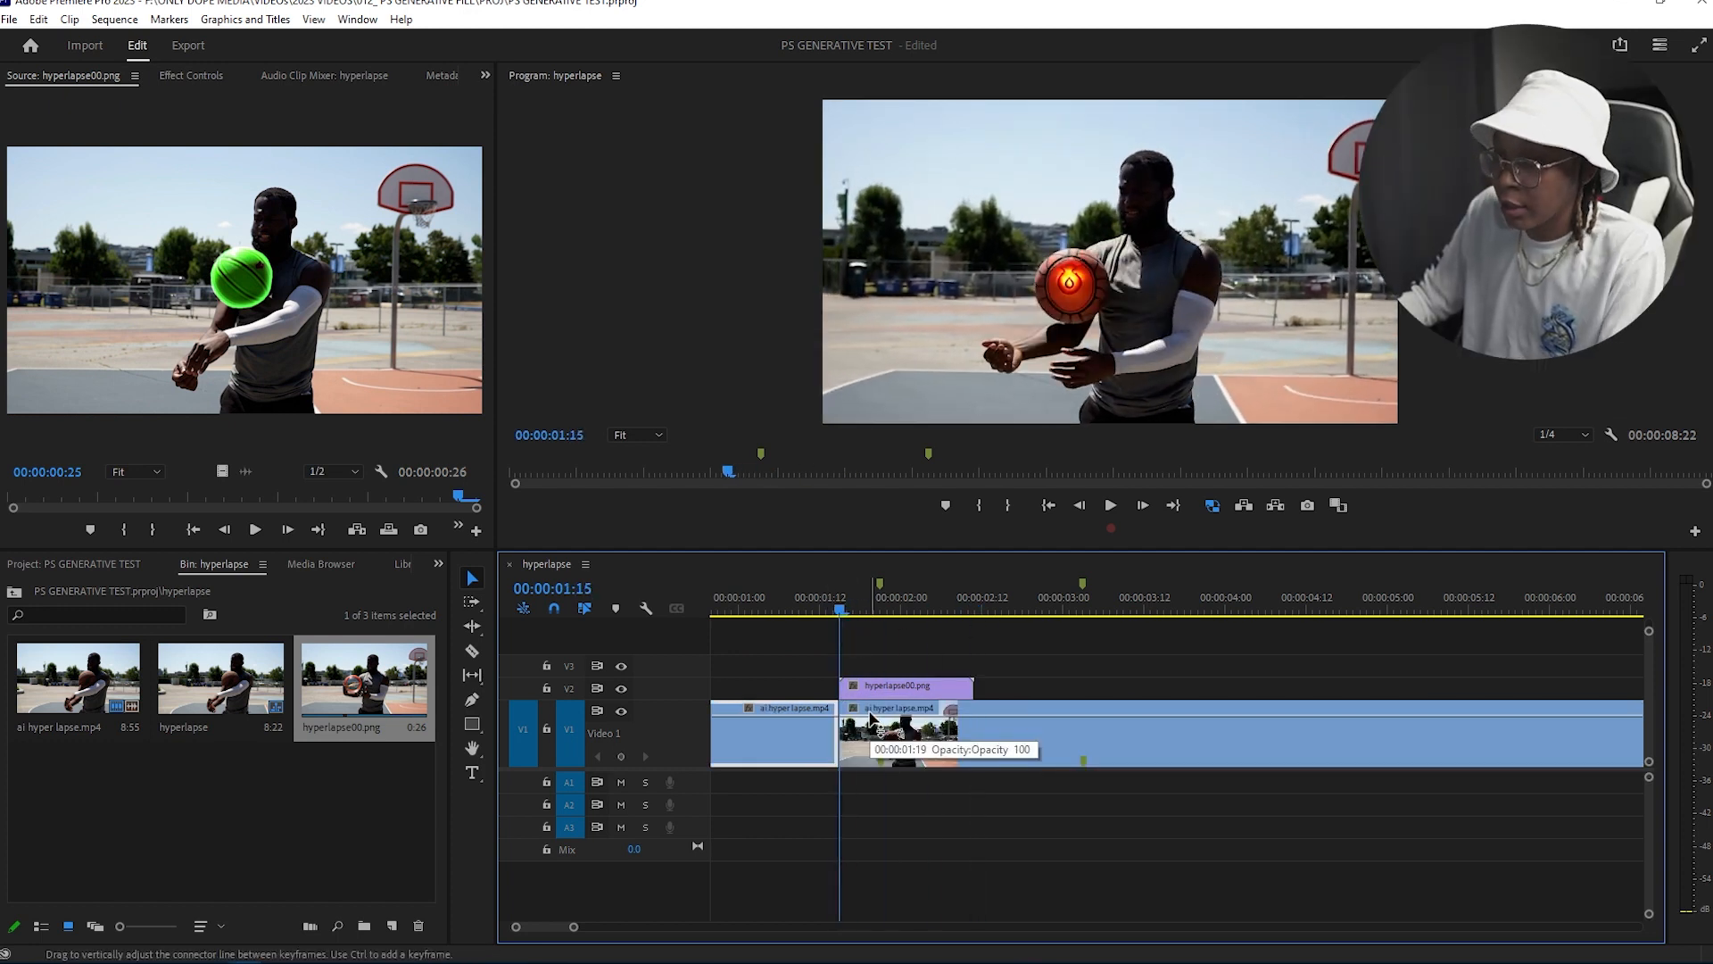
left_click(974, 612)
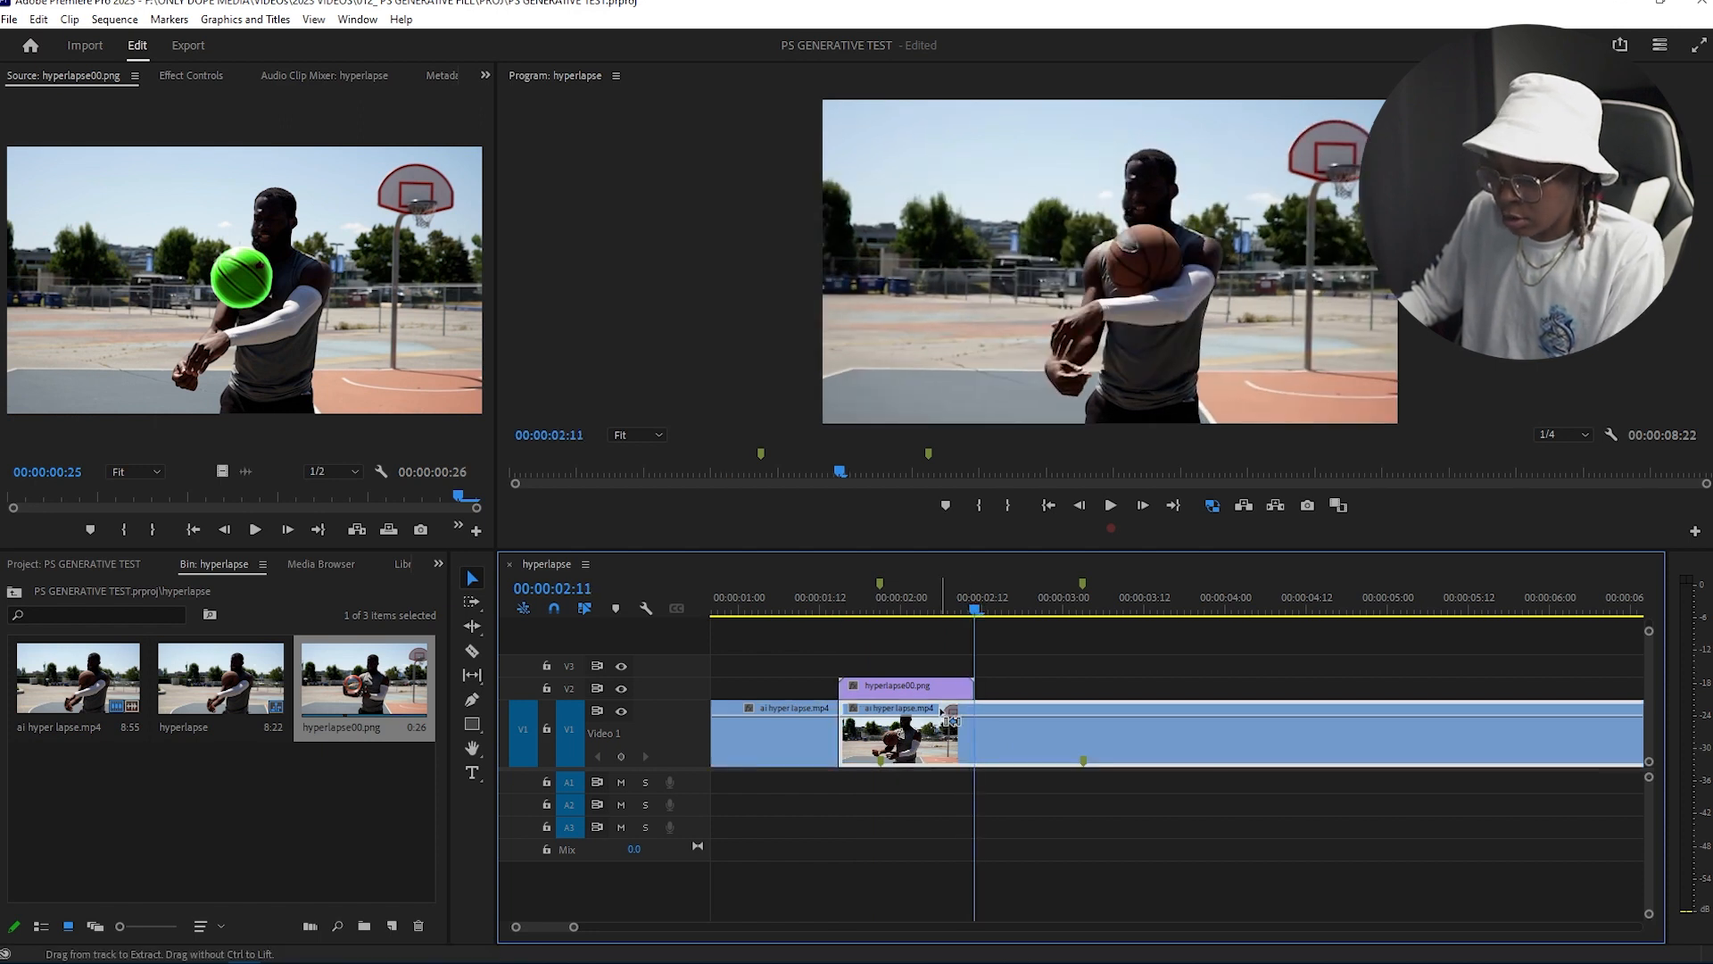
key("ctrl+k")
key("Delete")
left_click_drag(1013, 747, 1216, 748)
left_click_drag(919, 614, 976, 622)
left_click_drag(971, 684, 1200, 730)
key("v")
key("minus")
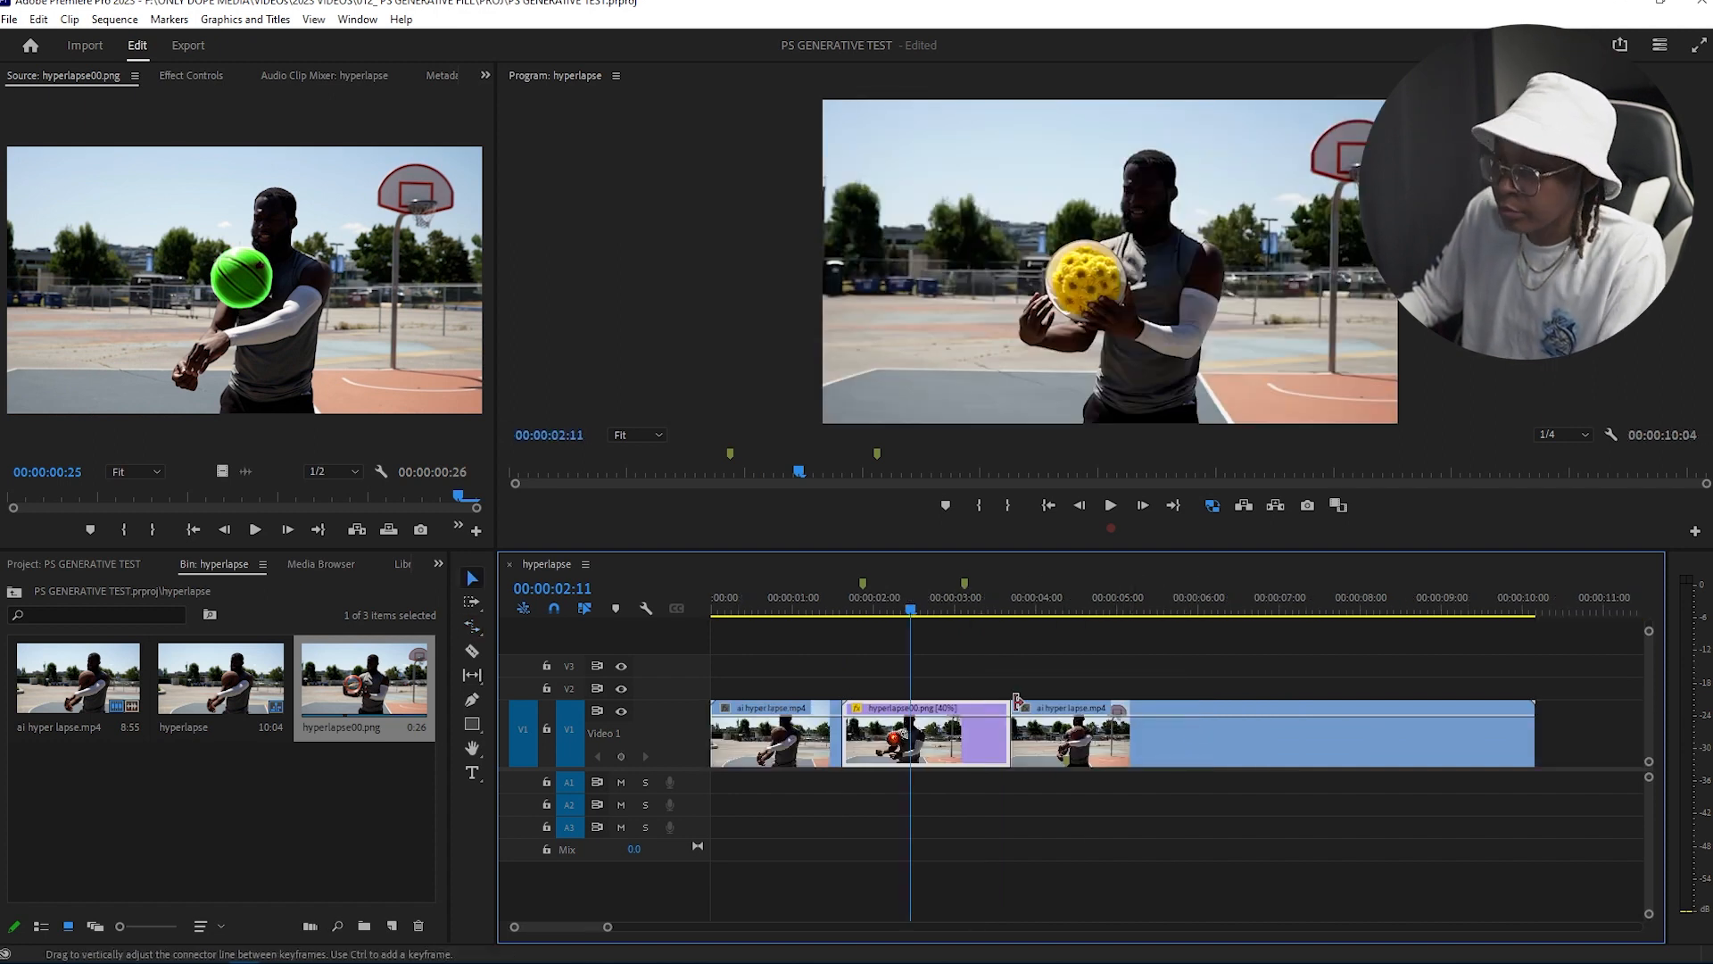
Step: Play back the edited sequence from just before the inserted image sequence
left_click(818, 610)
key("space")
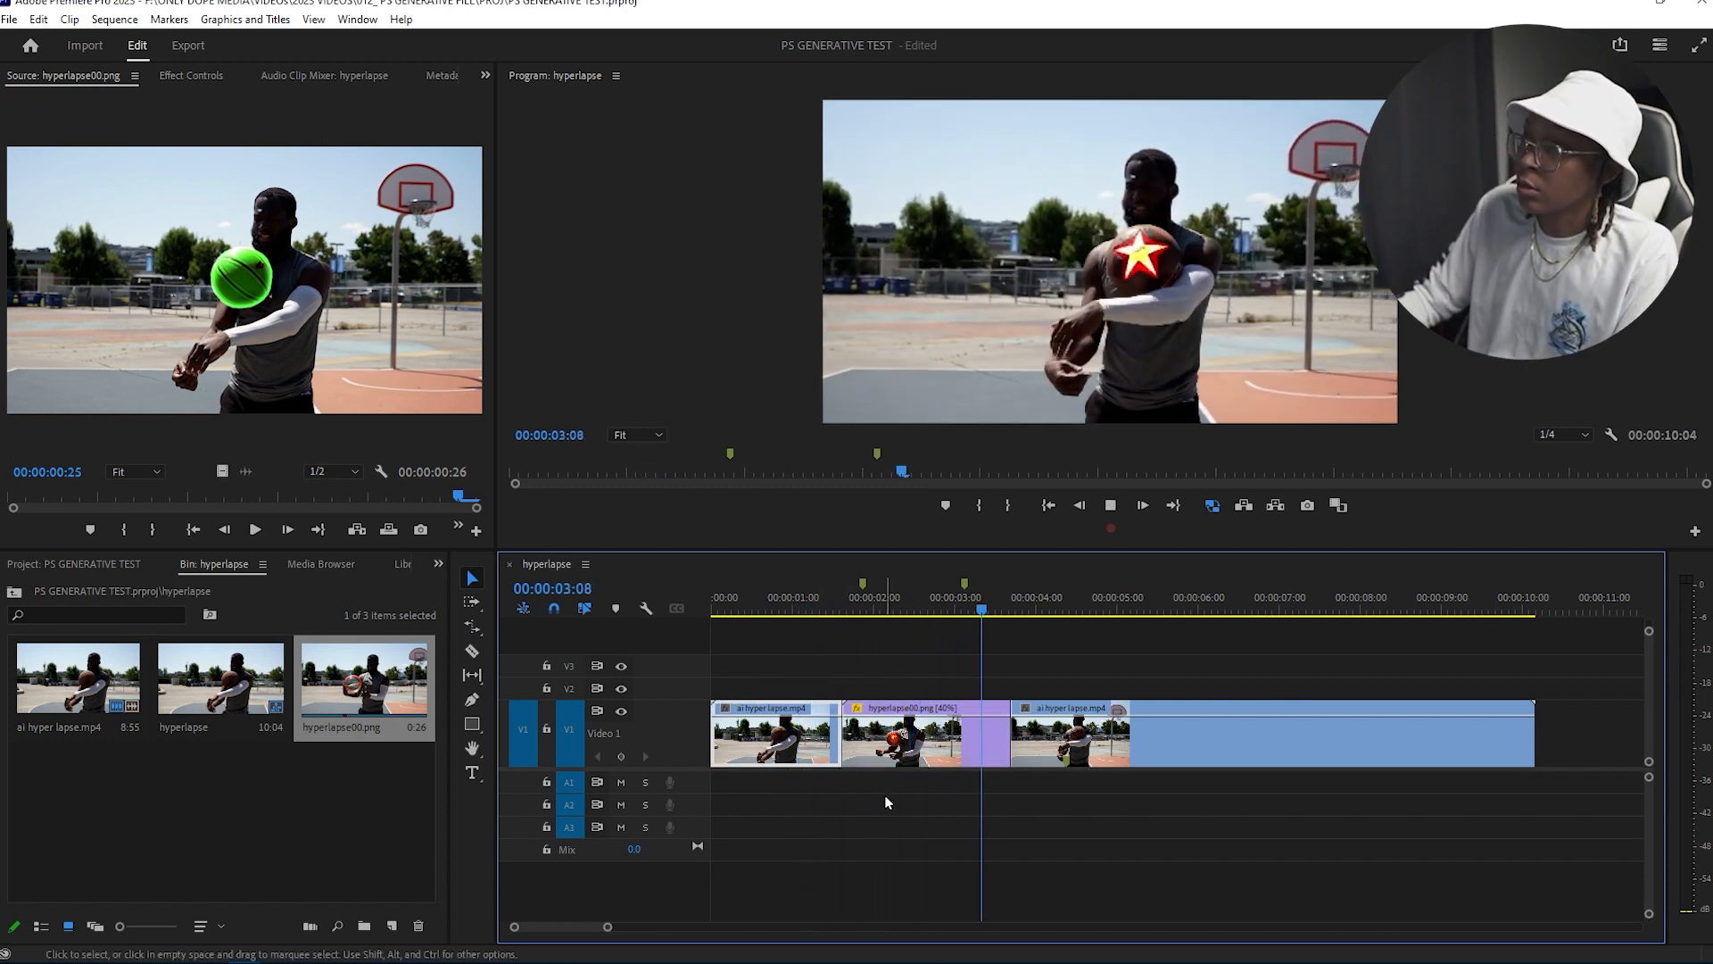
left_click(816, 605)
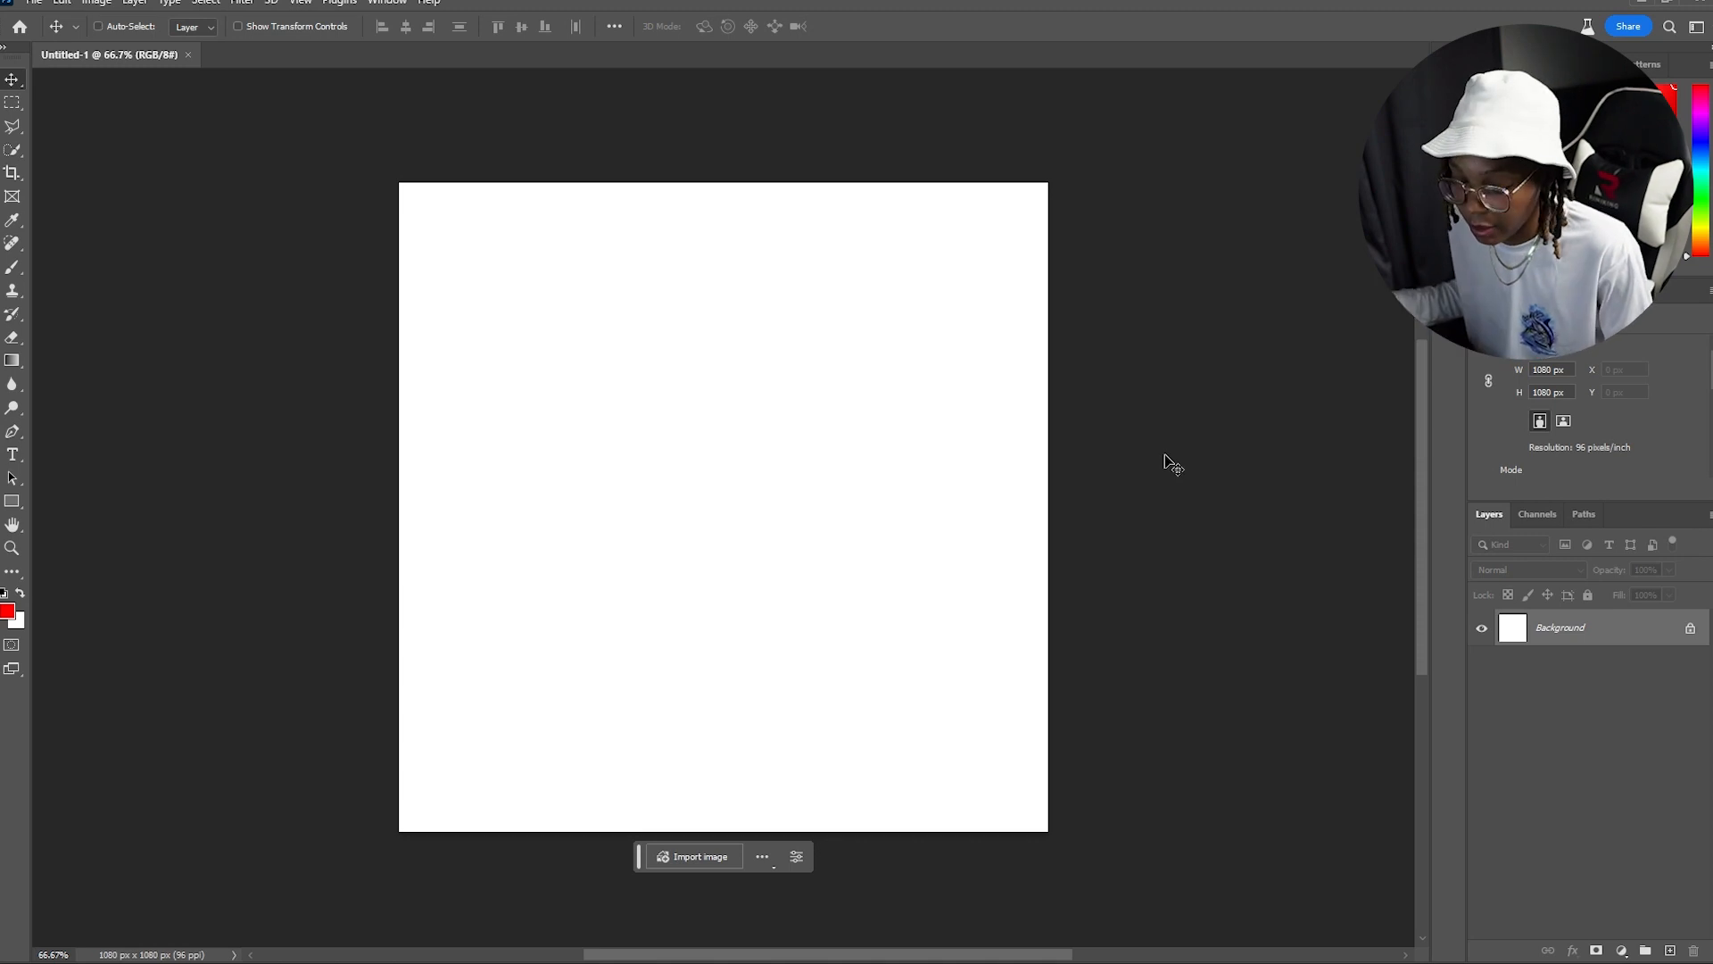
Step: Place a portrait photo onto the 1080 px square canvas and stretch it taller to cover more of the canvas
left_click_drag(910, 452, 774, 569)
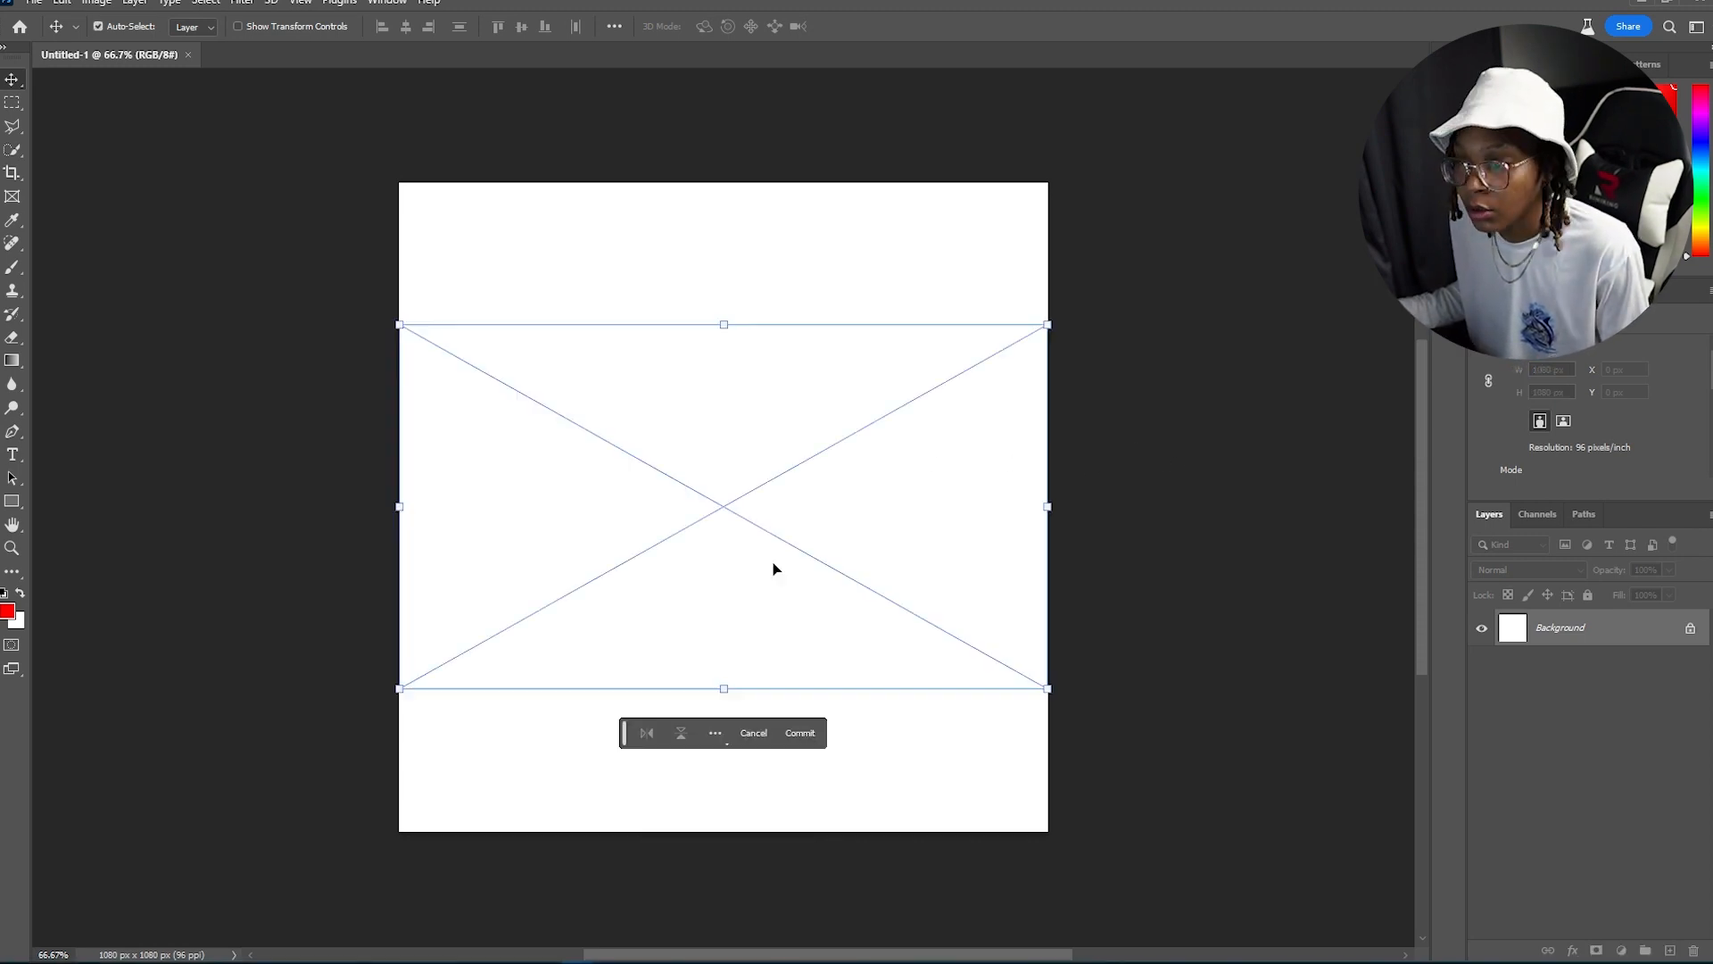
left_click_drag(728, 331, 724, 183)
left_click_drag(722, 687, 705, 814)
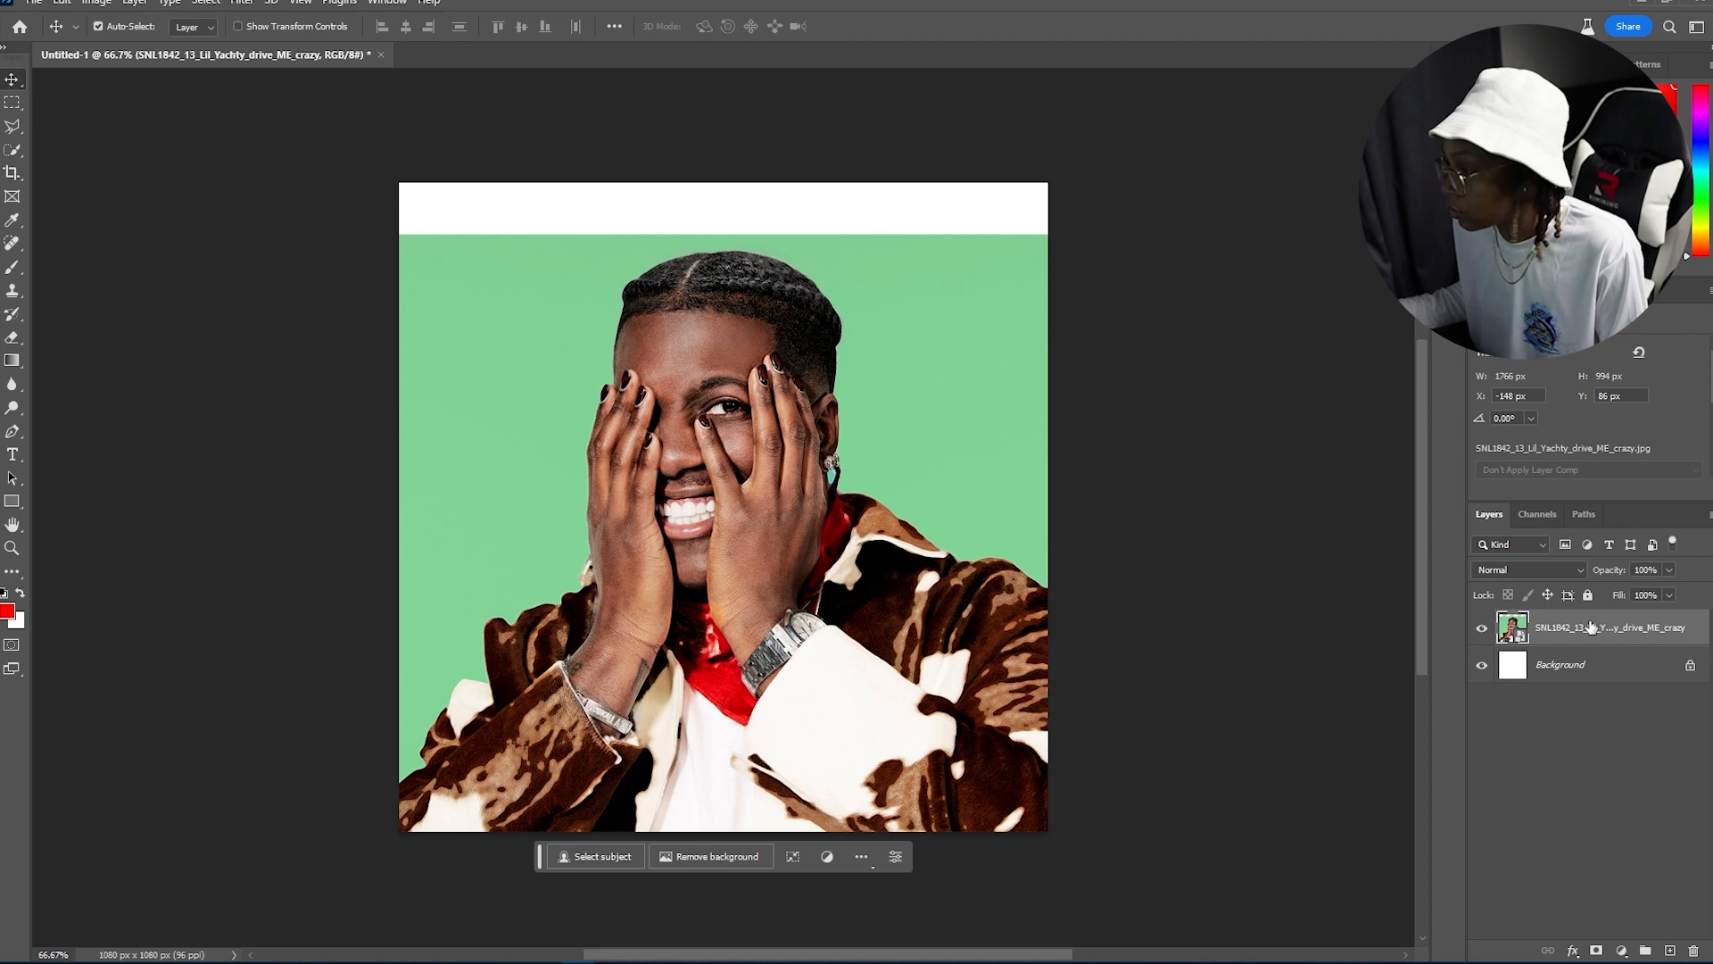
Step: Remove the background from the portrait layer
right_click(1602, 630)
left_click(1471, 571)
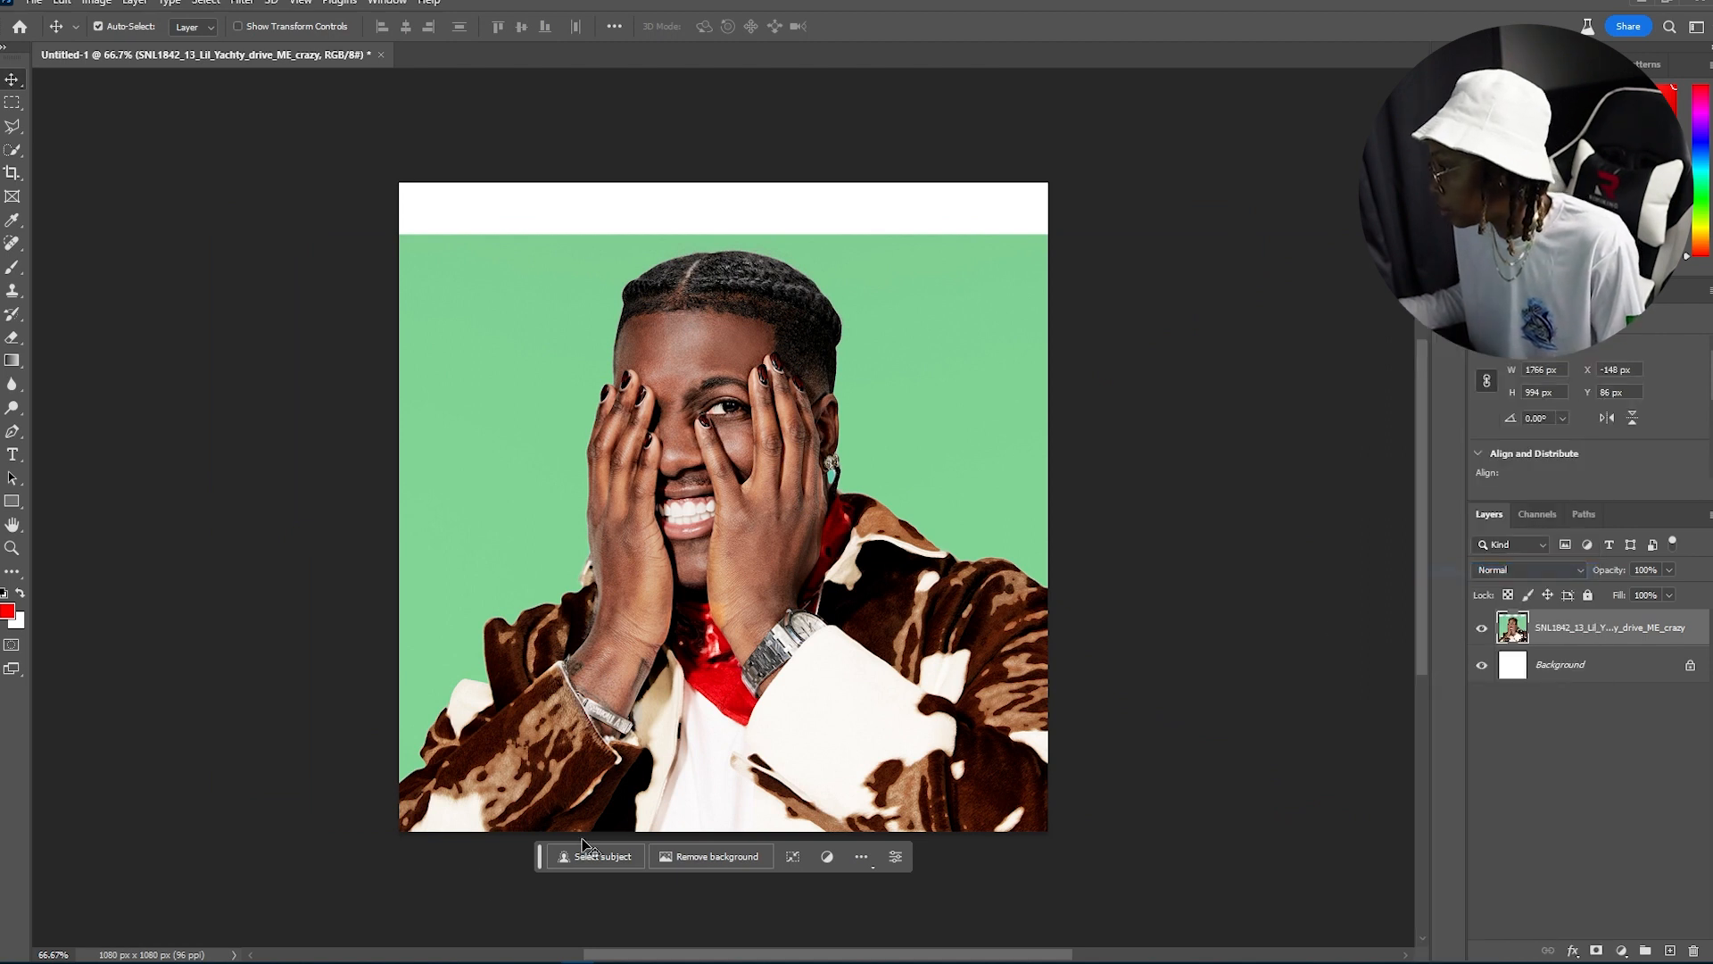
left_click(681, 857)
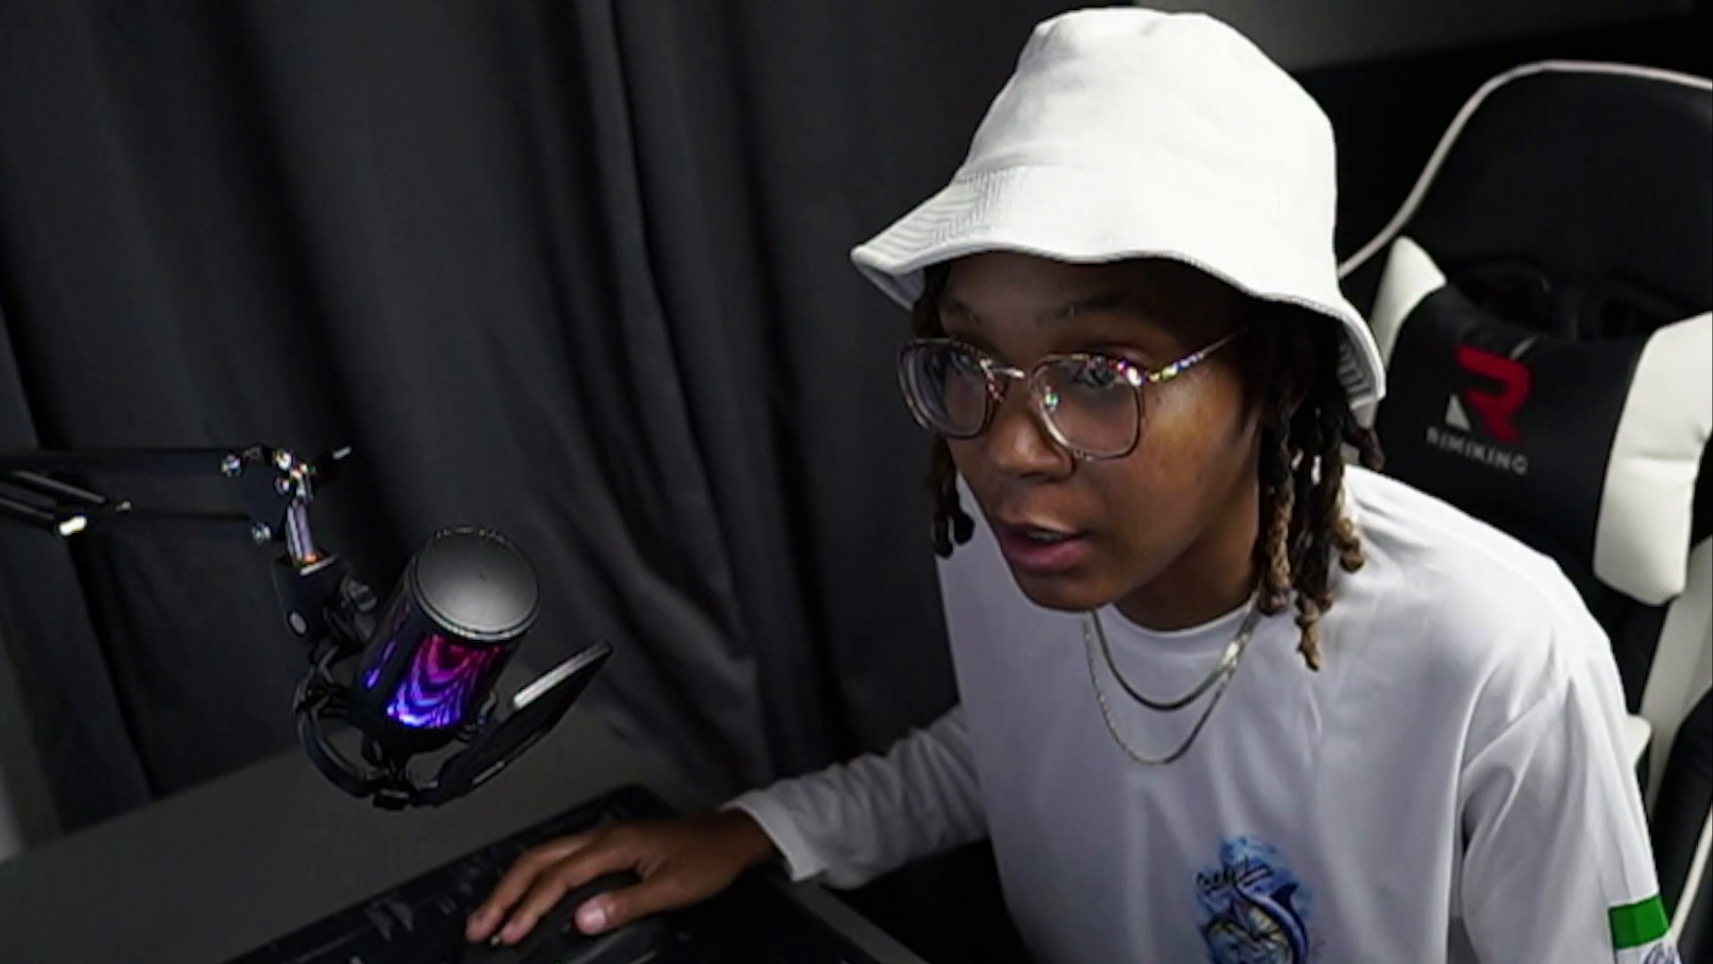
Step: Select the whole canvas and run Generative Fill with the prompt "OUTSIDE OF A BARN AT NIGHT WITH MOONLIGHT"
left_click_drag(417, 173, 1129, 877)
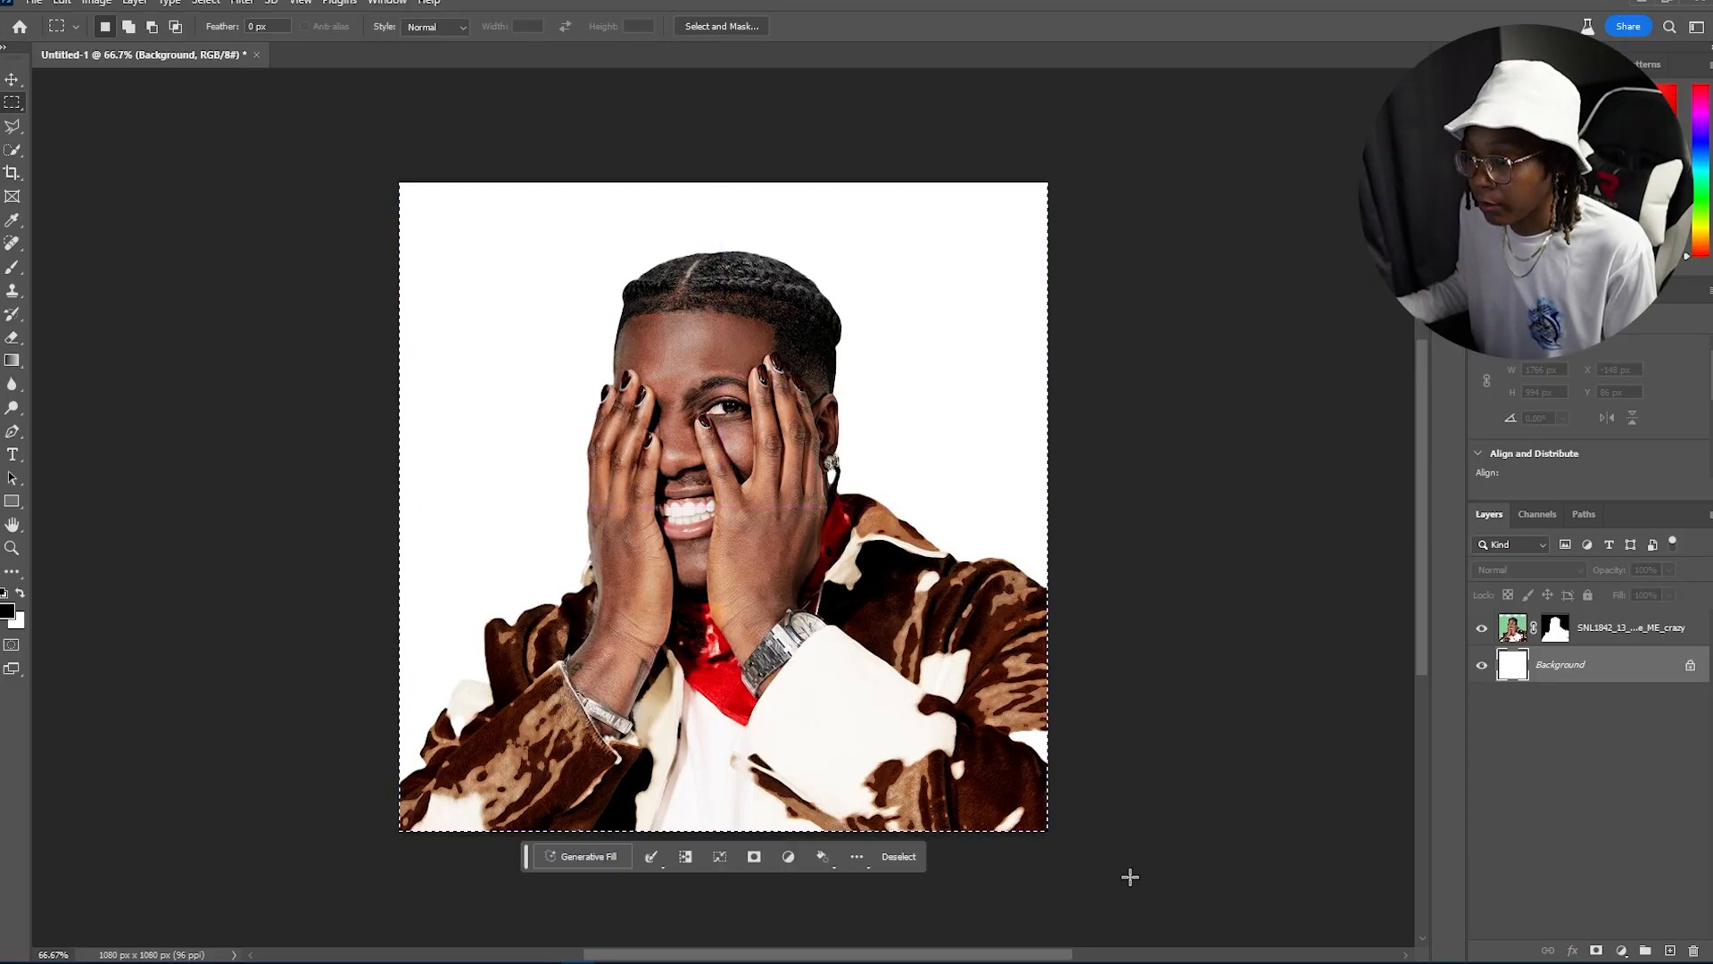
left_click(587, 860)
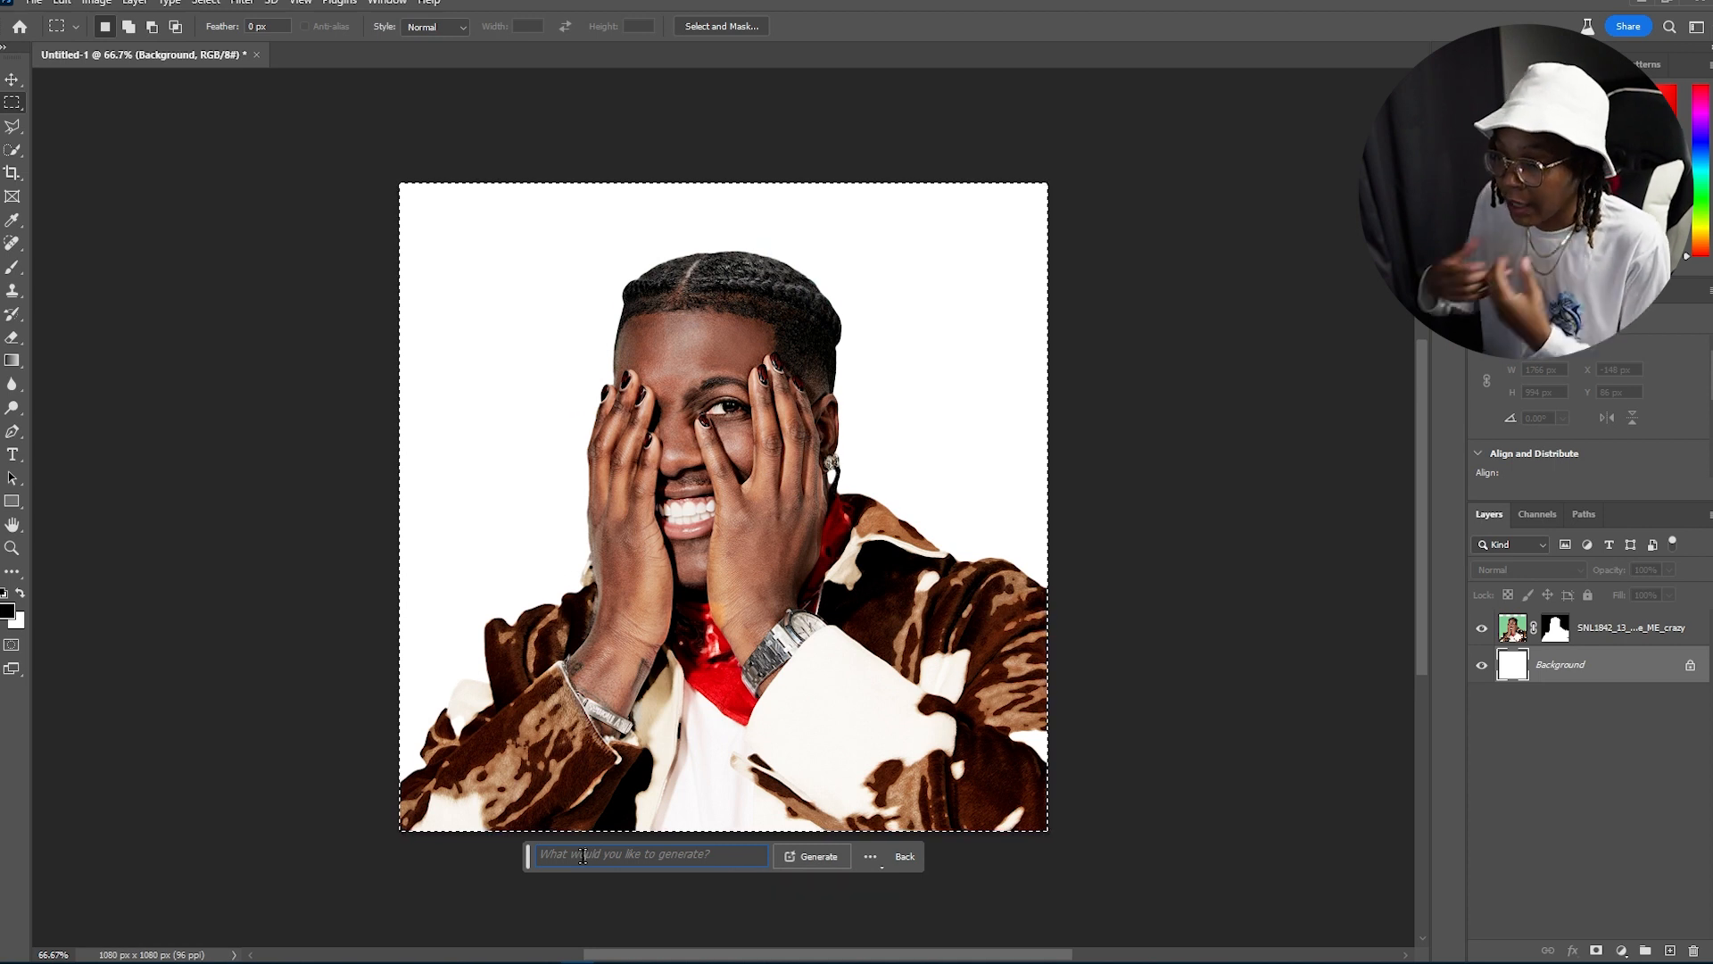
type("OUTS")
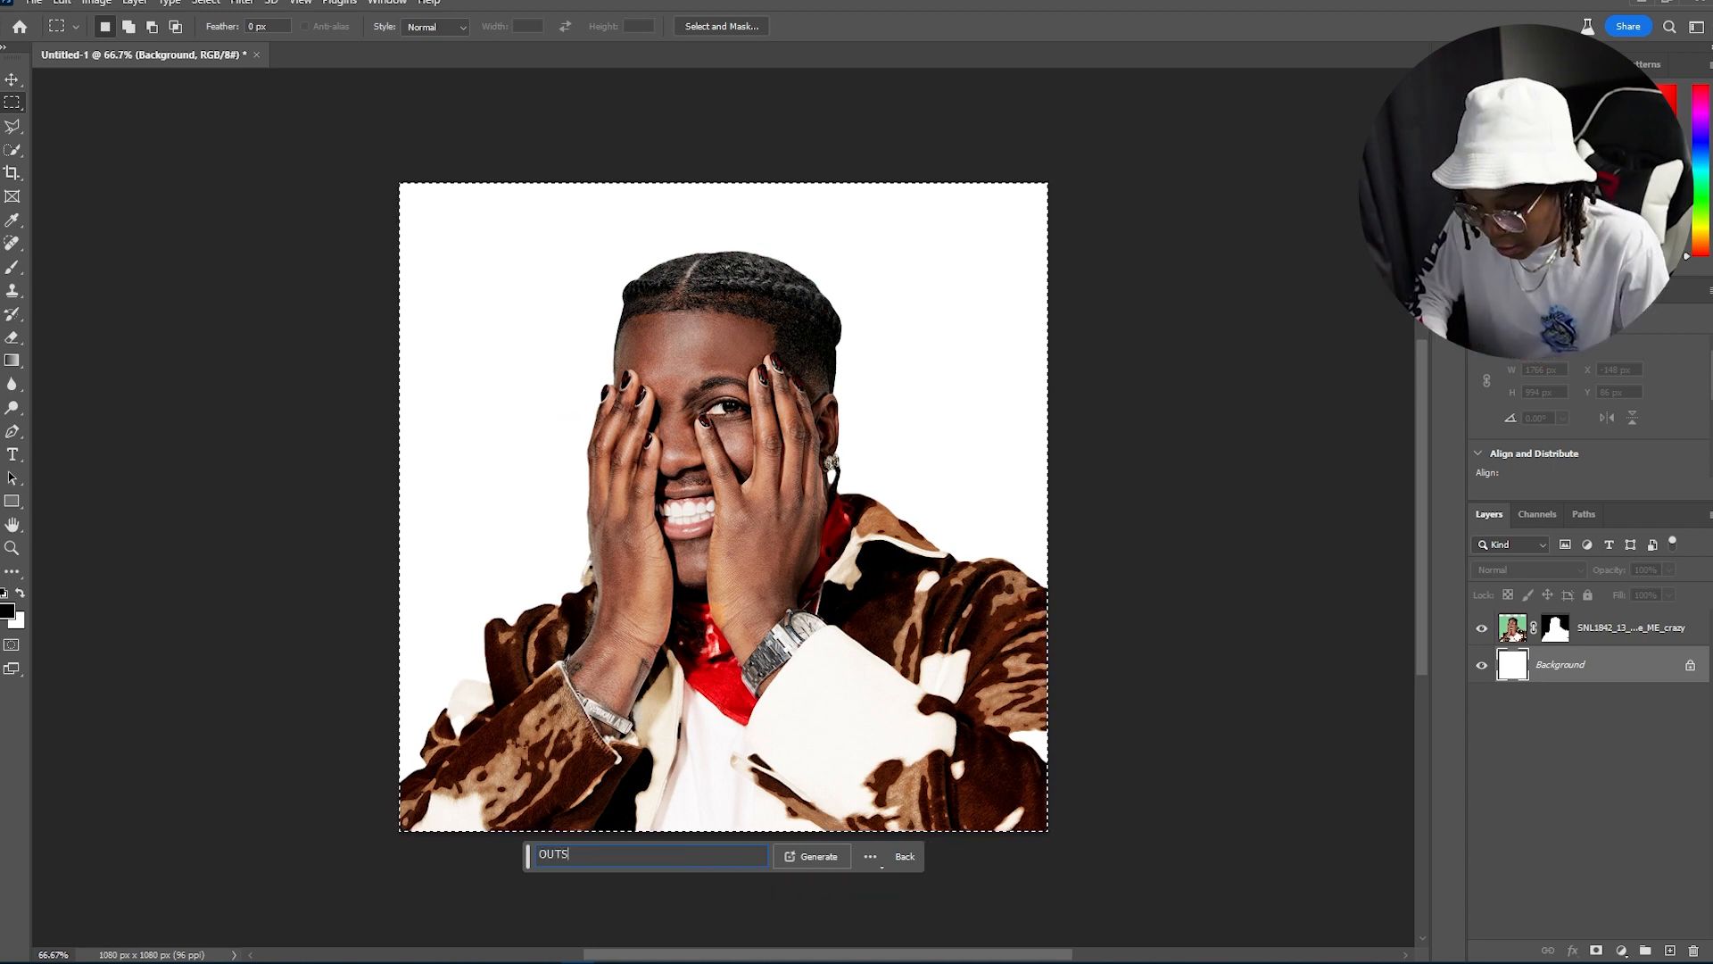
type("IDE OF A")
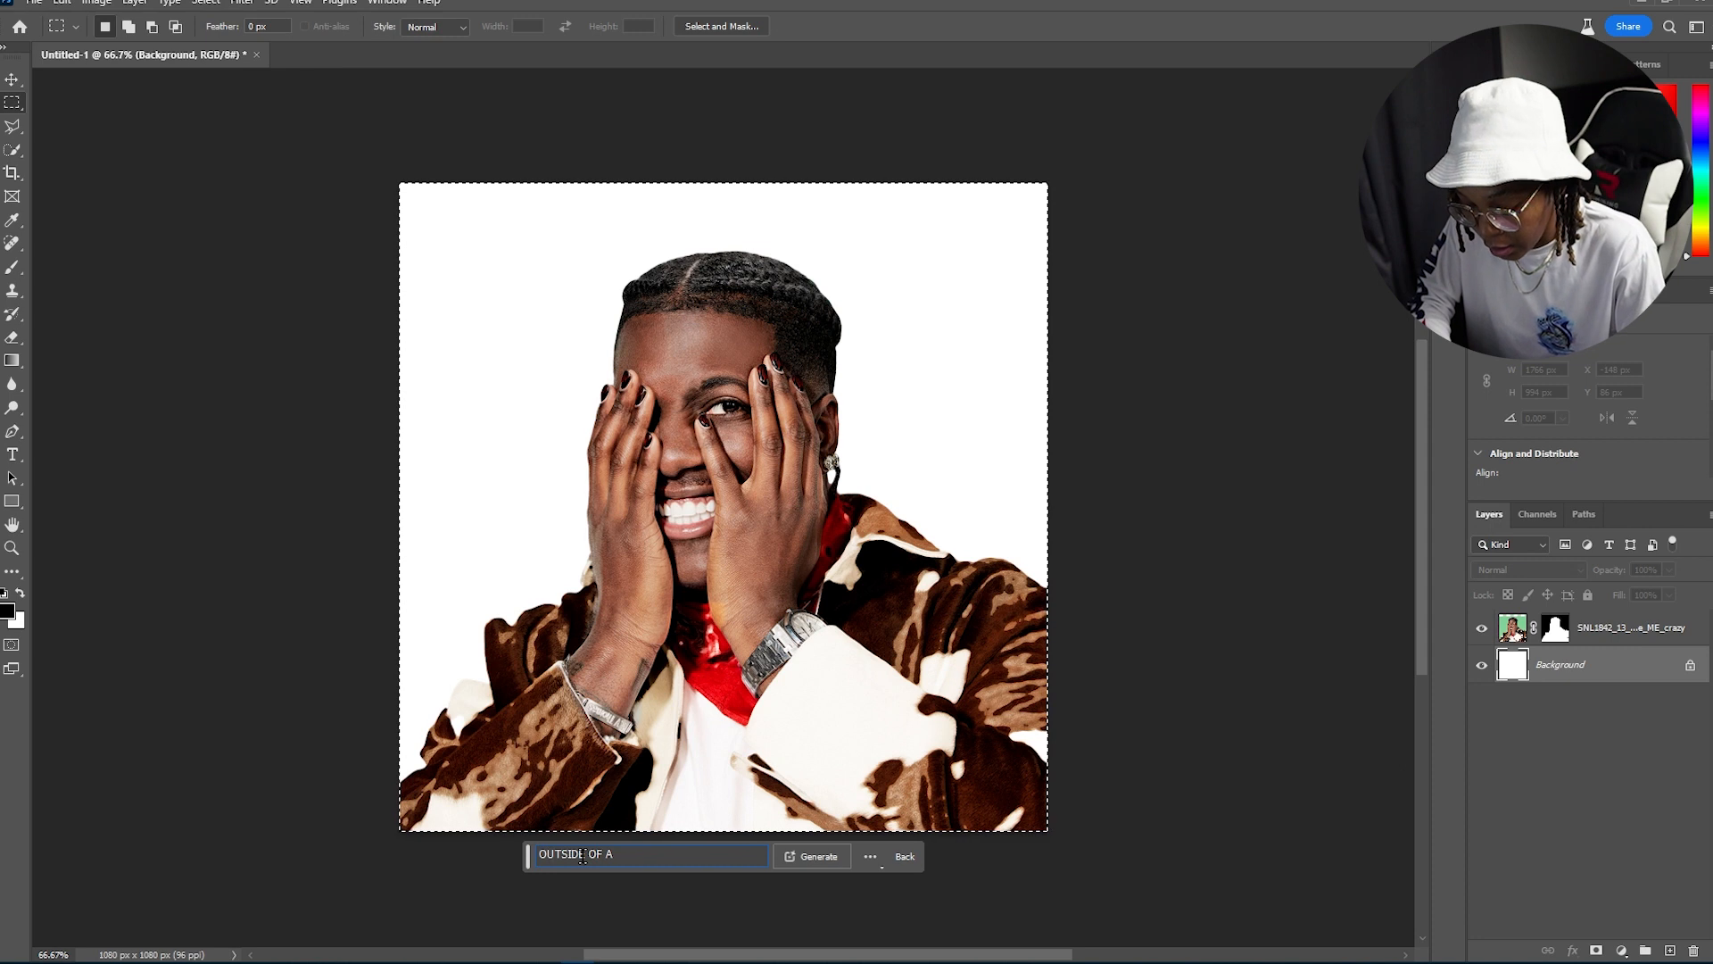
type(" BARN ")
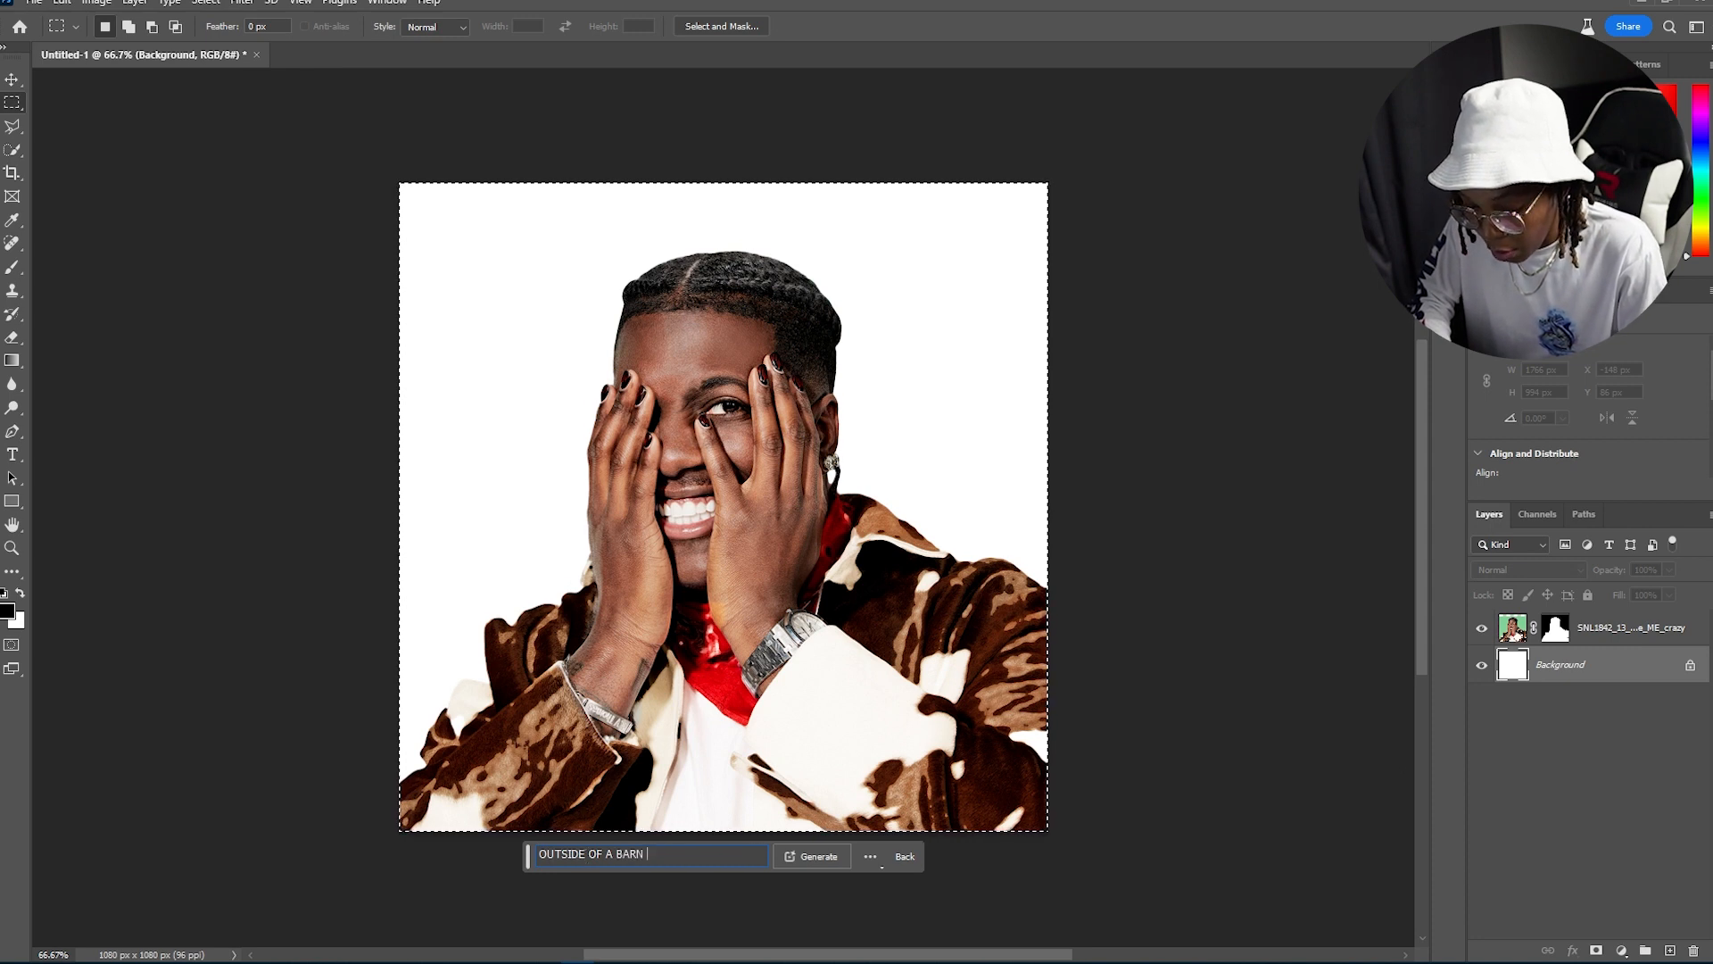
type("AT NIGHT")
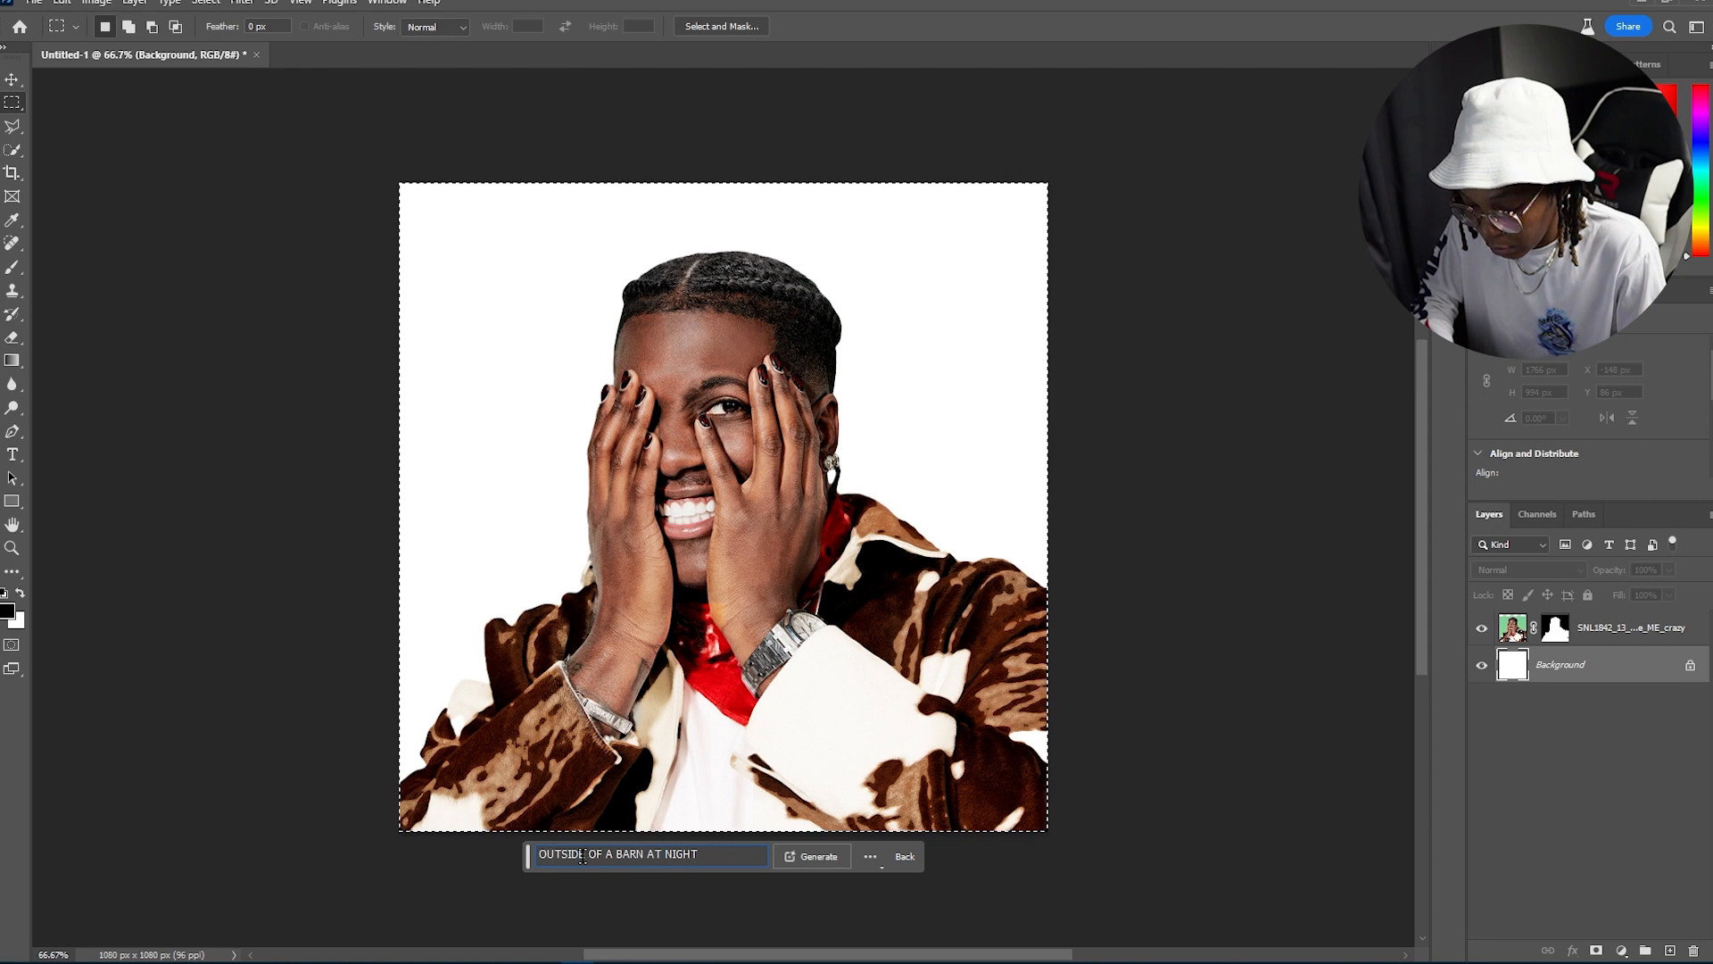
type(" WITH")
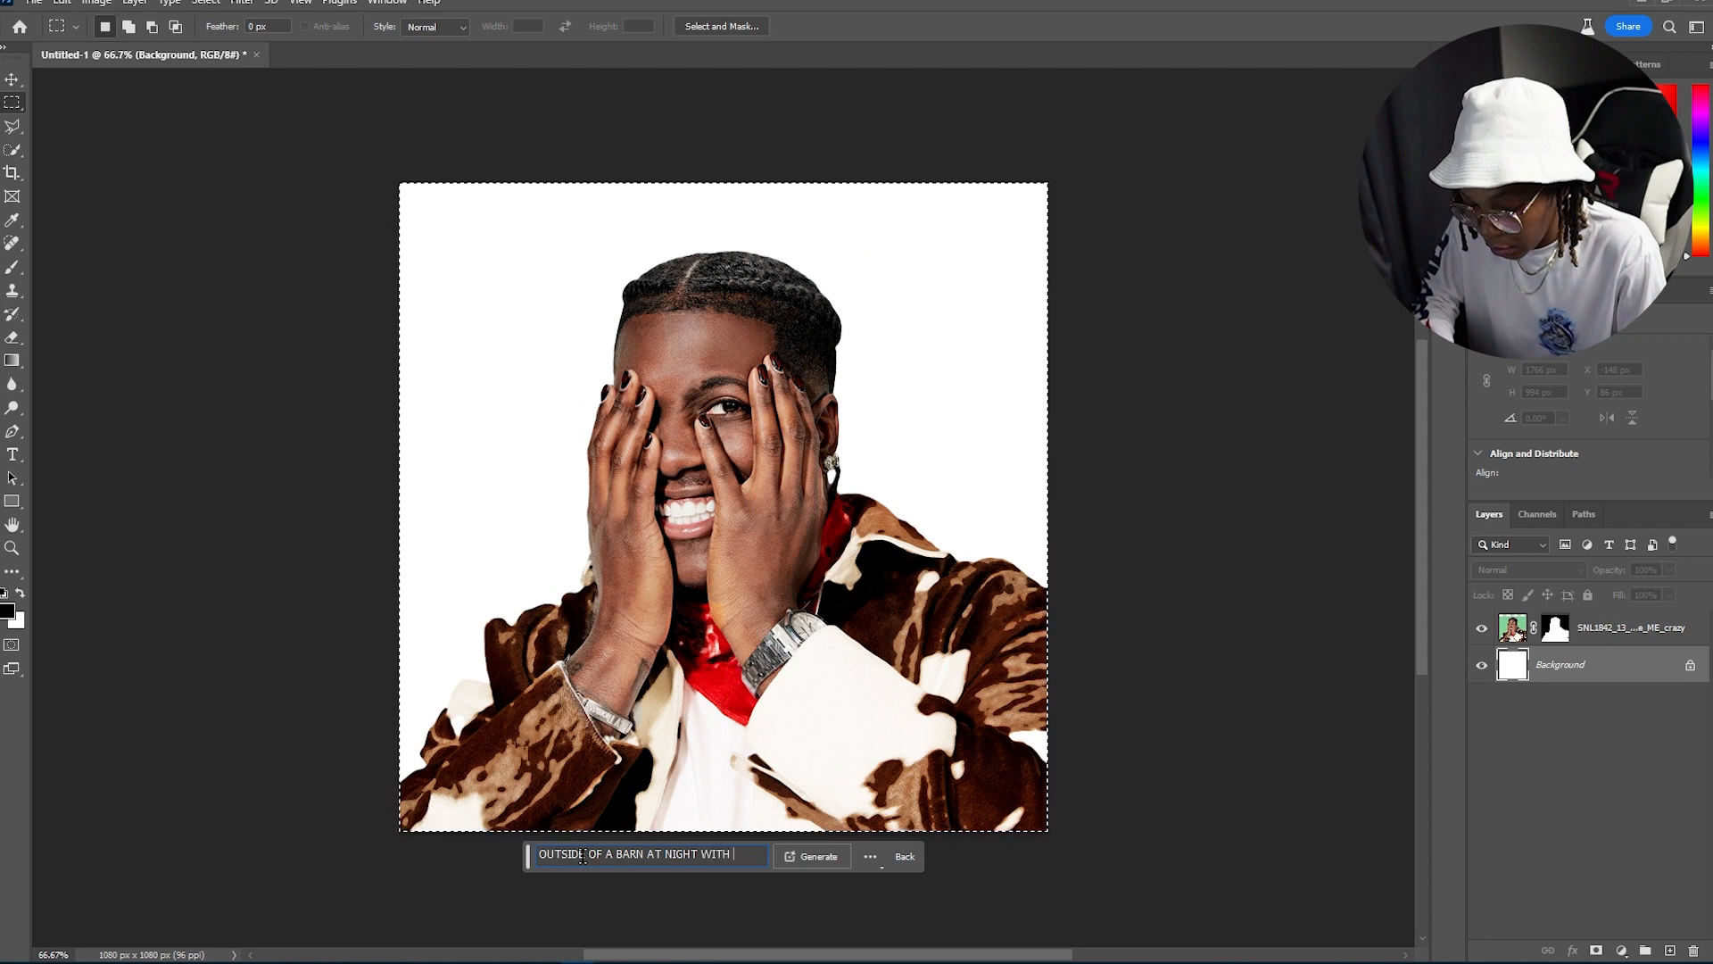
type(" MOONLIGHT")
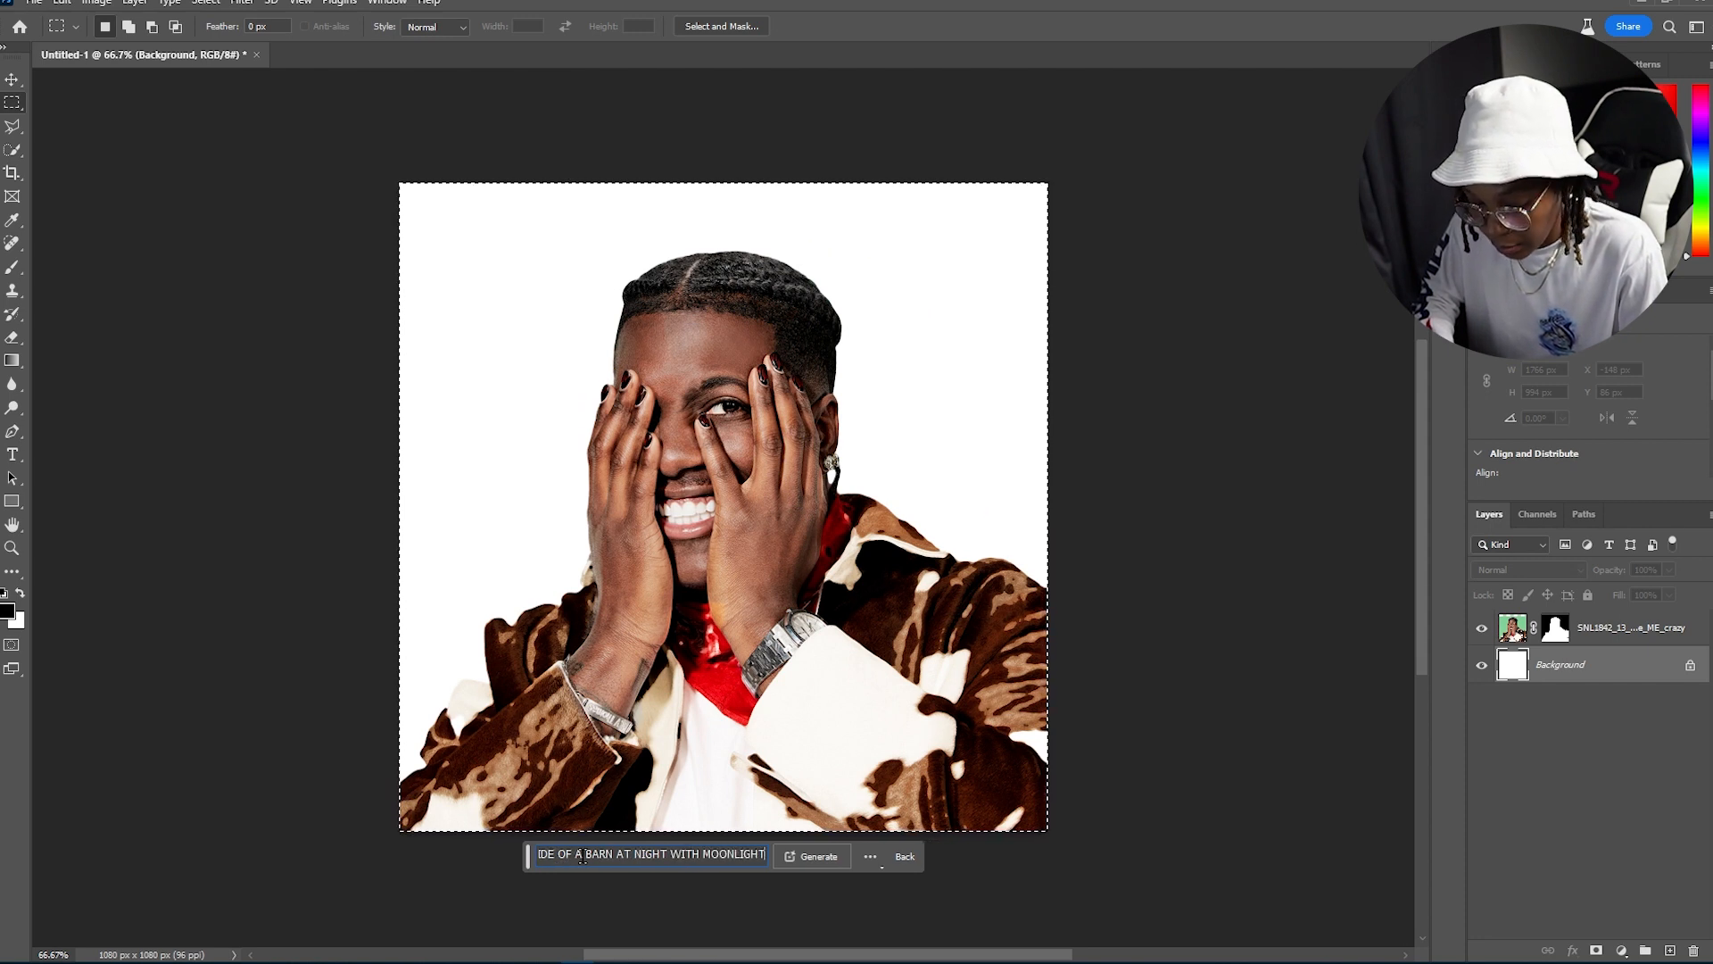
key("Return")
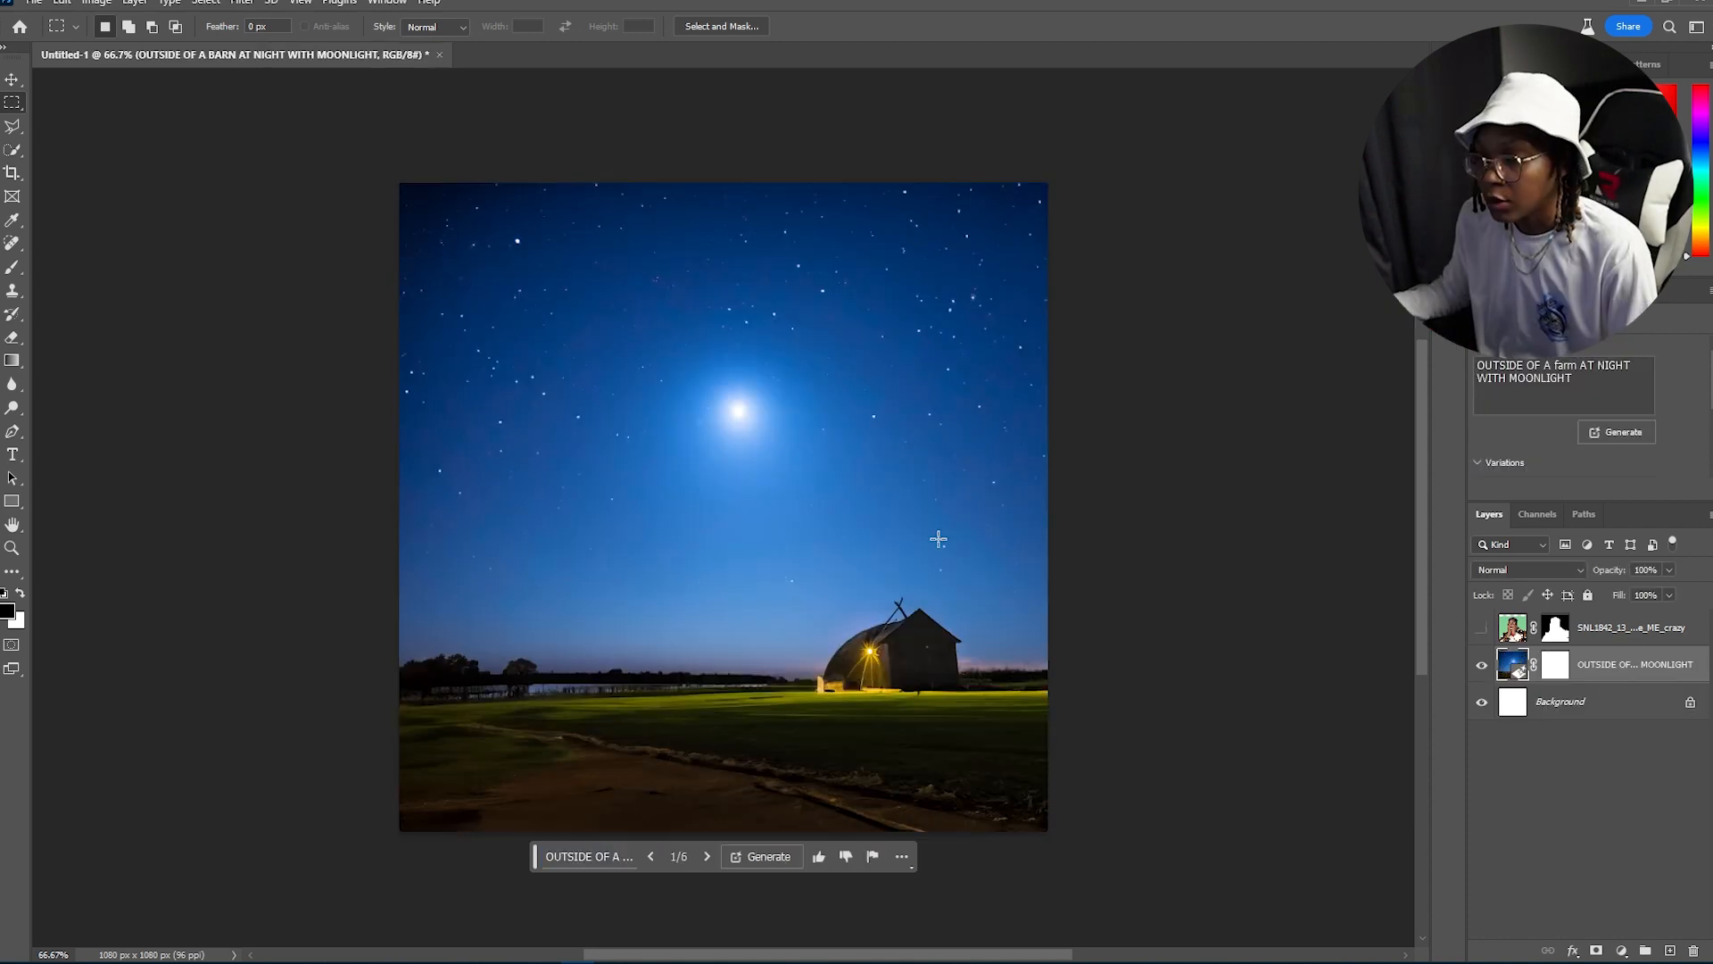
Step: Browse the generated background variations with the portrait shown and settle on the second variation
left_click(707, 857)
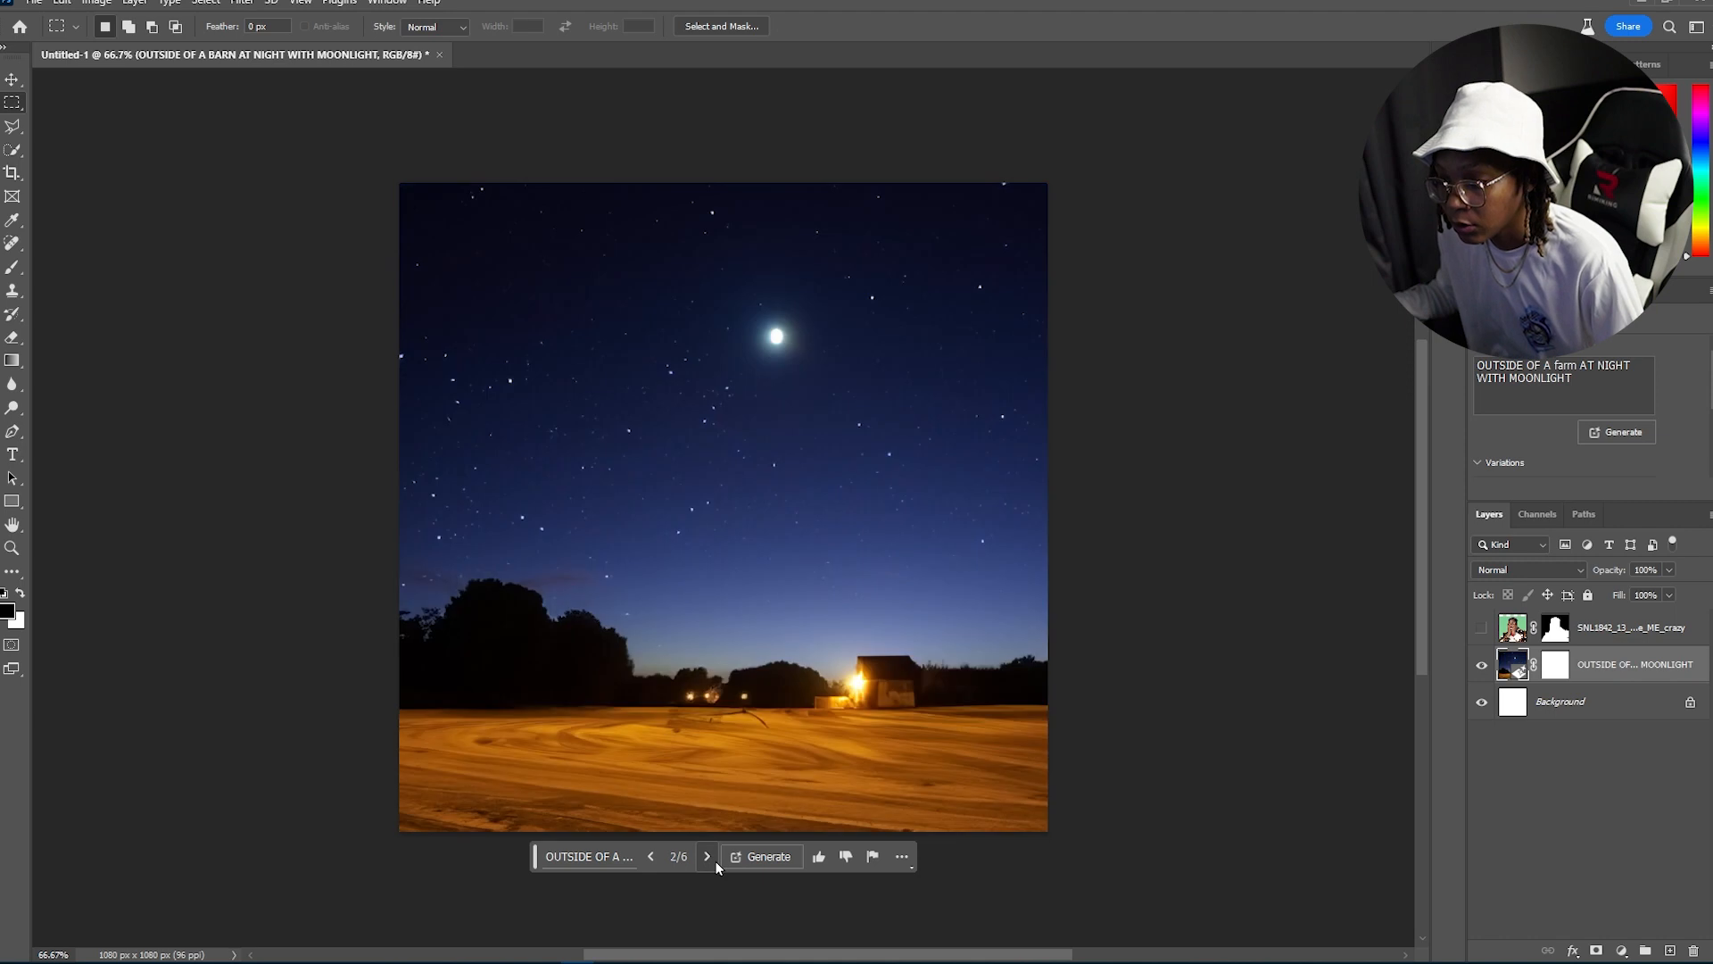
left_click(709, 857)
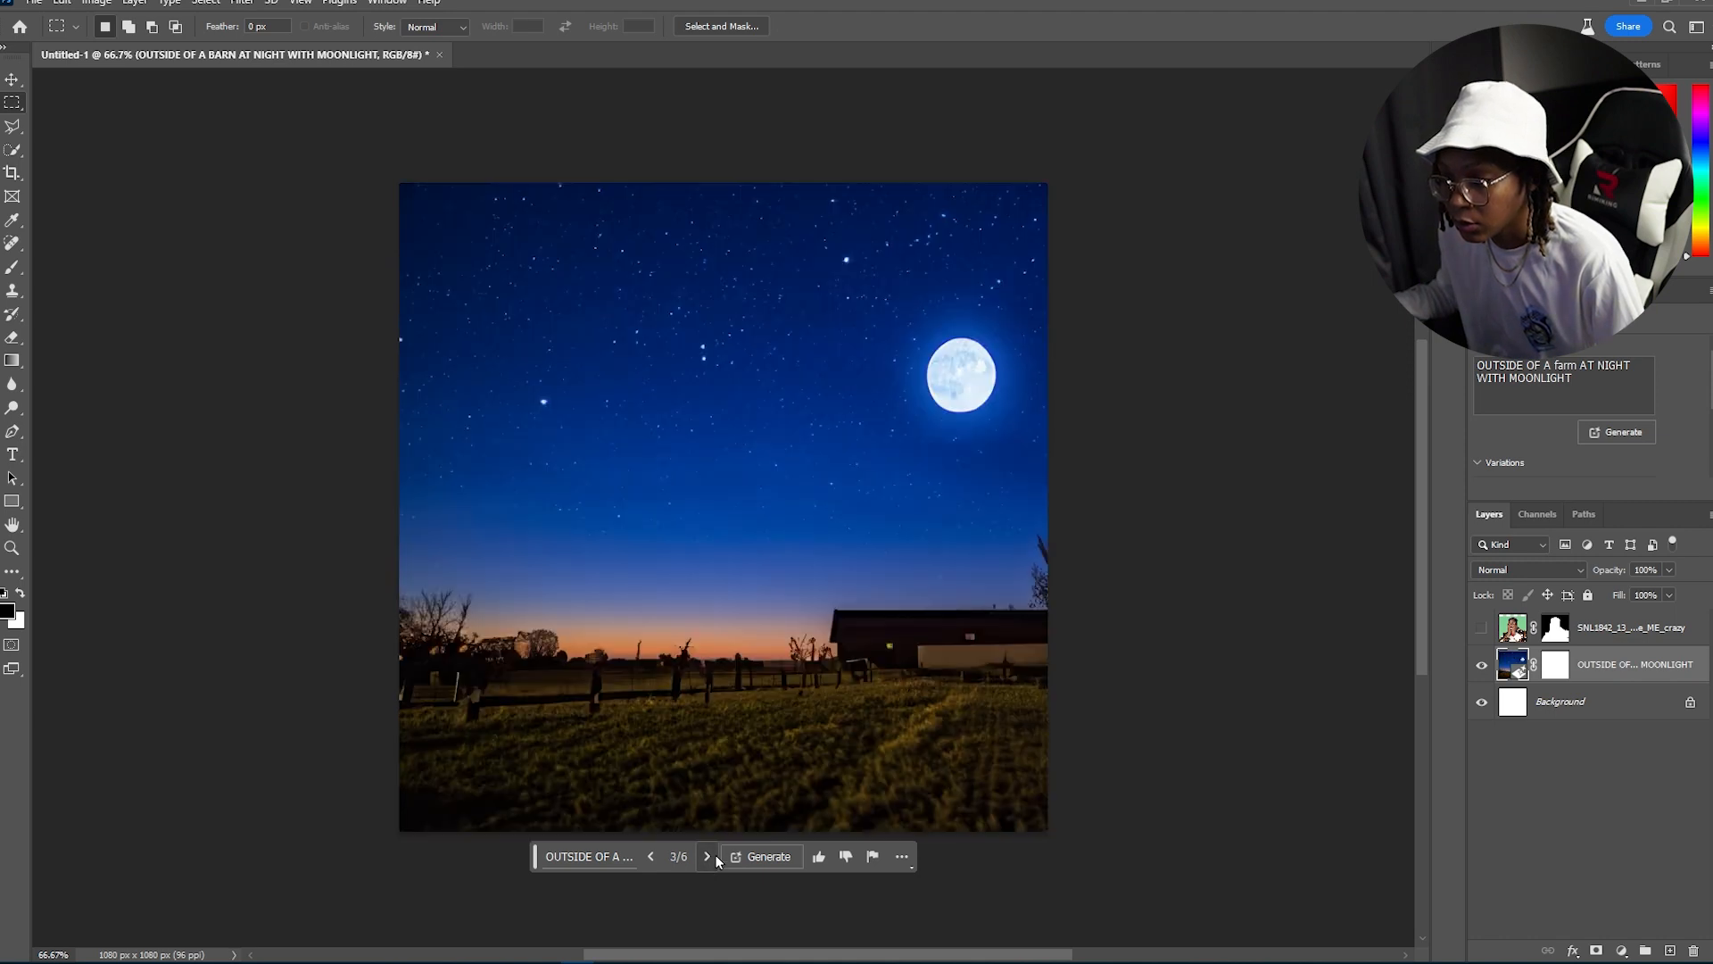
left_click(1480, 627)
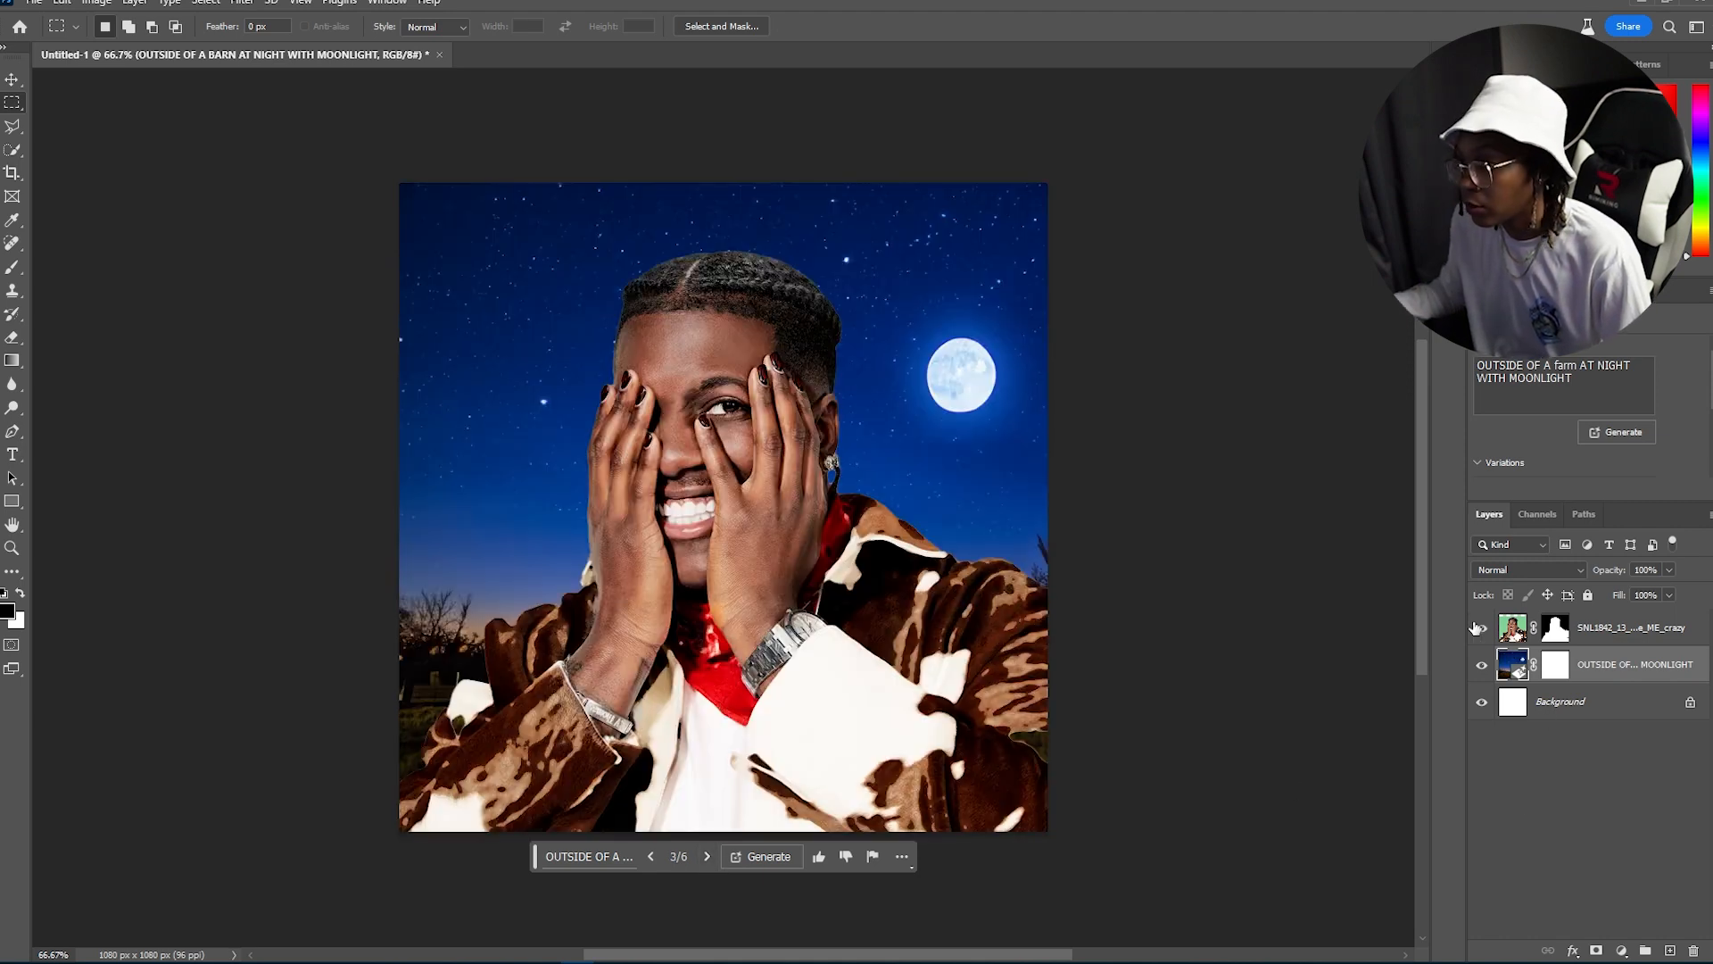
left_click(651, 856)
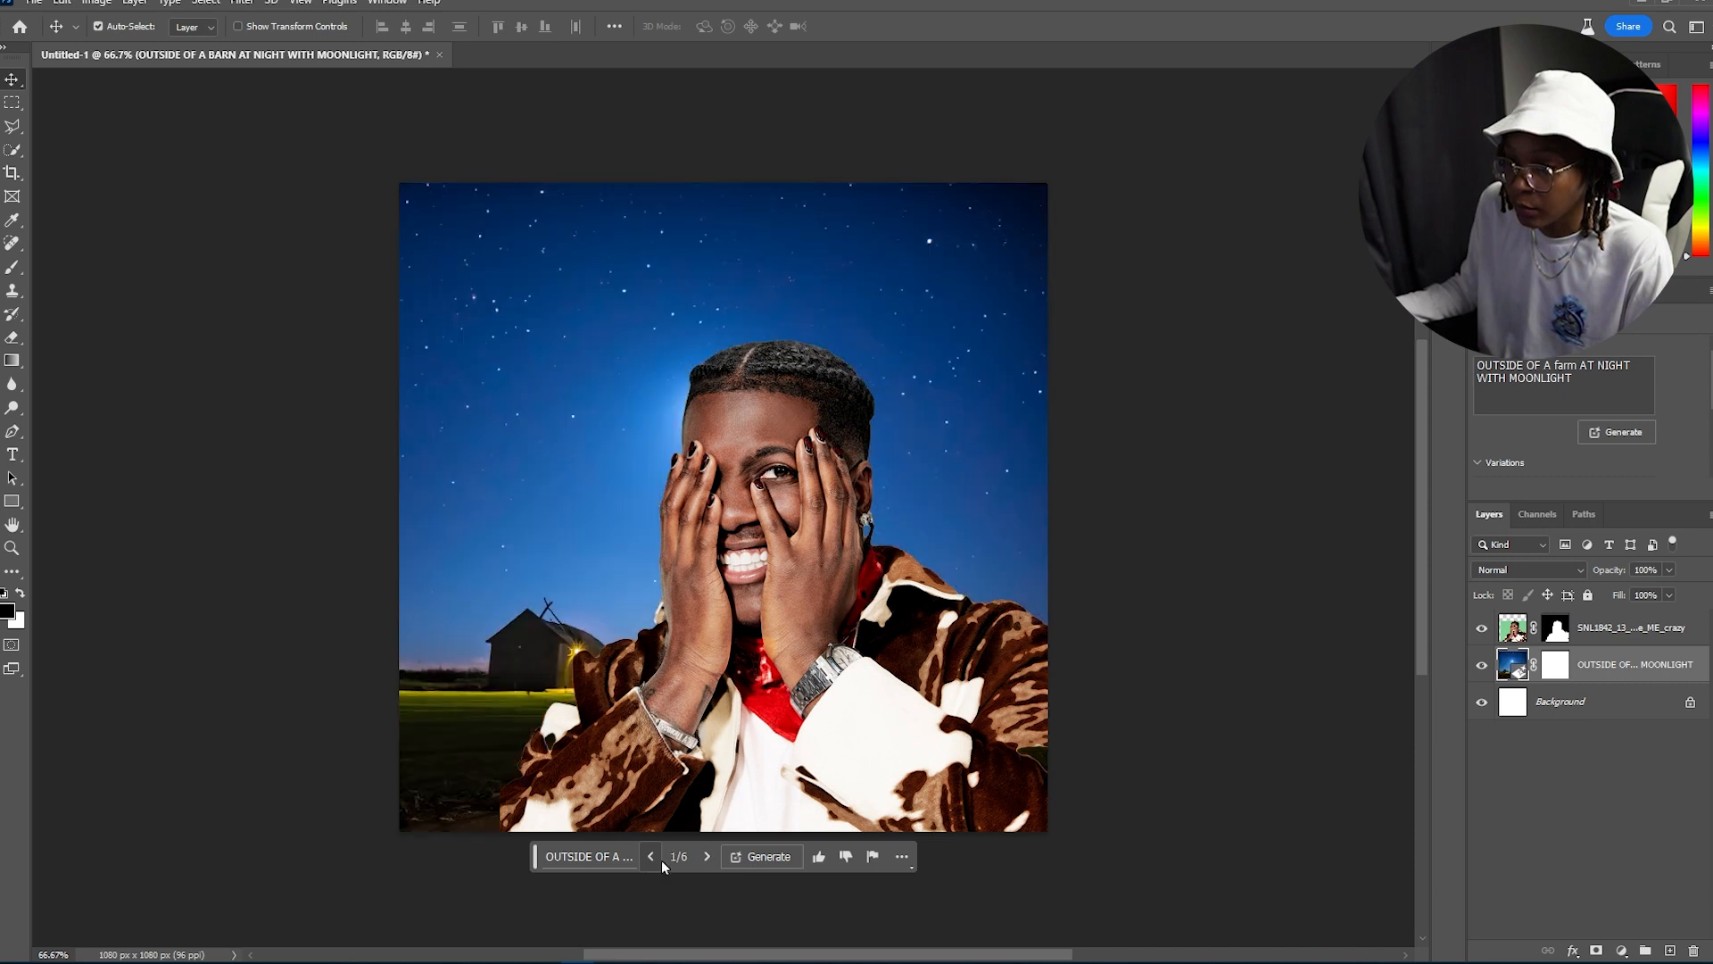
left_click(709, 858)
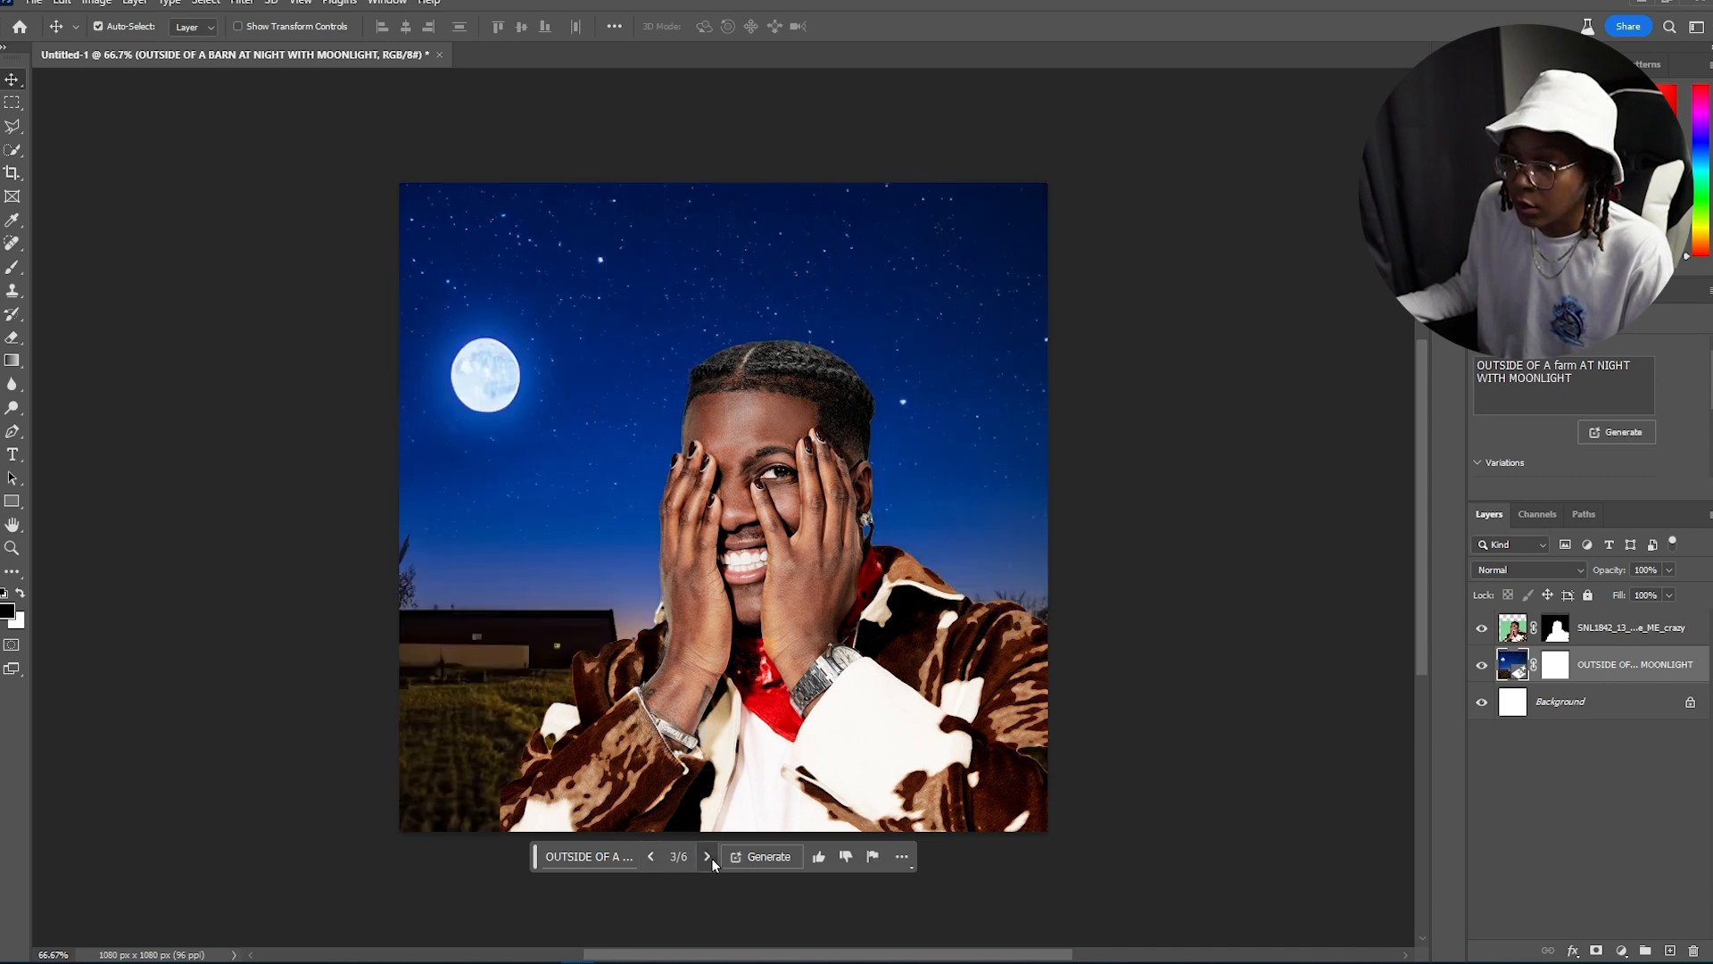
left_click(654, 858)
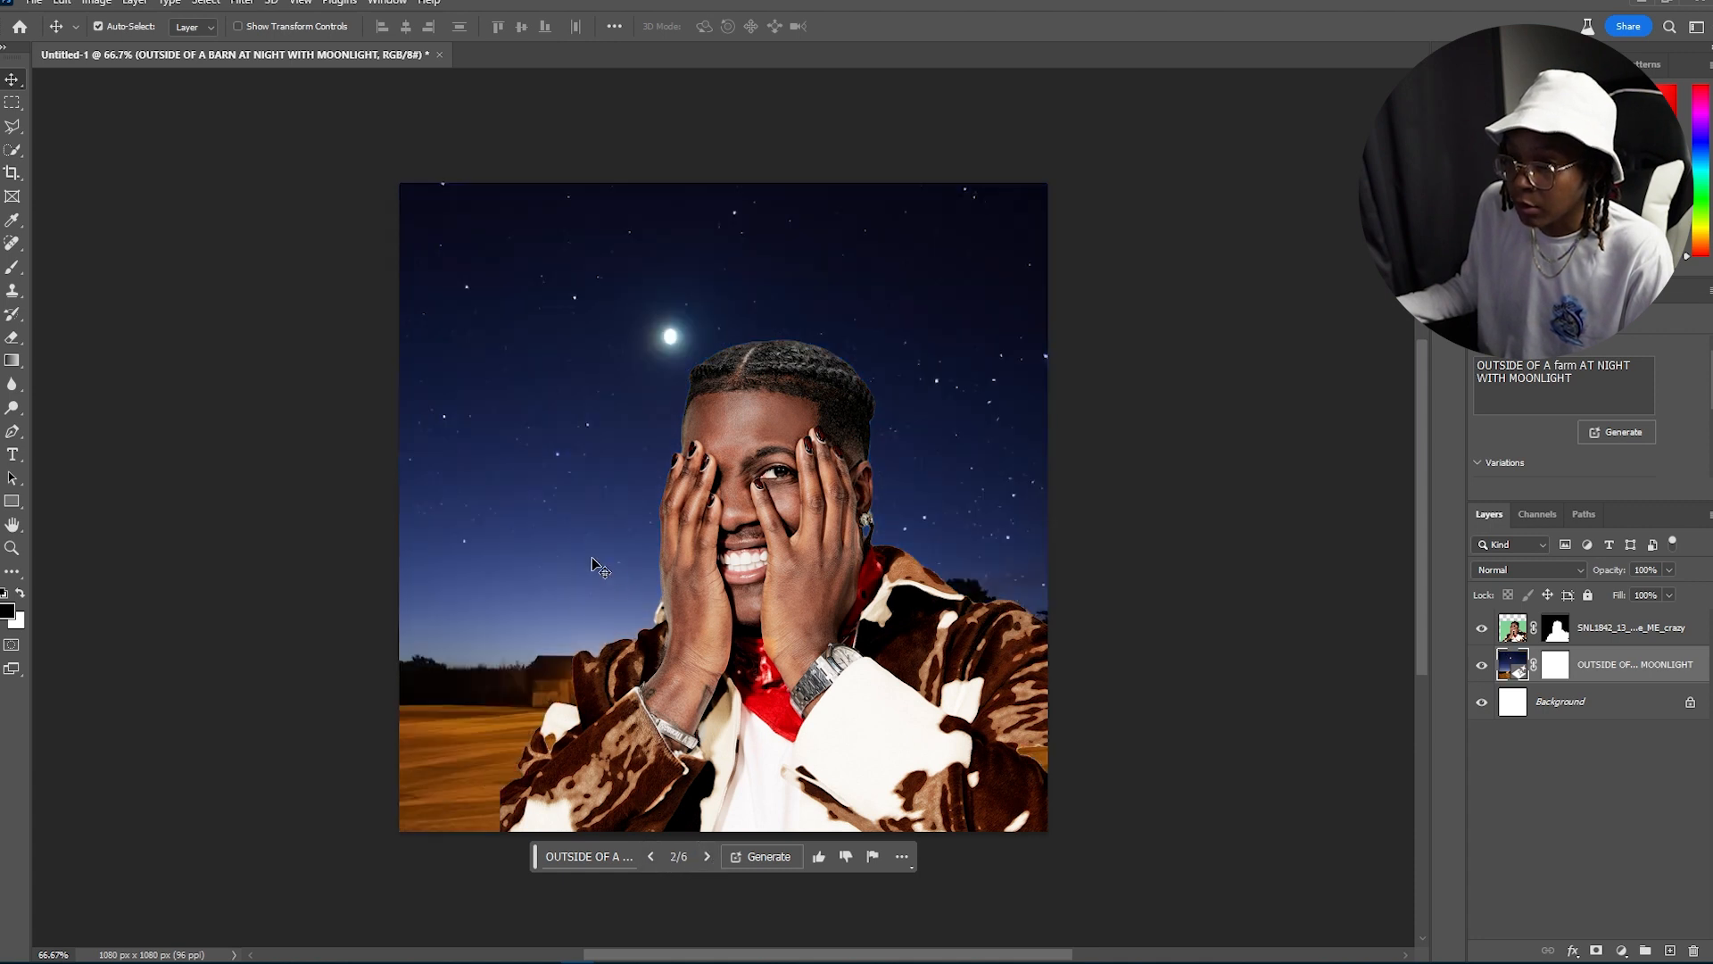
Step: Shift the barn background upward and fill the exposed strip below it with a promptless Generative Fill
left_click_drag(586, 527, 572, 395)
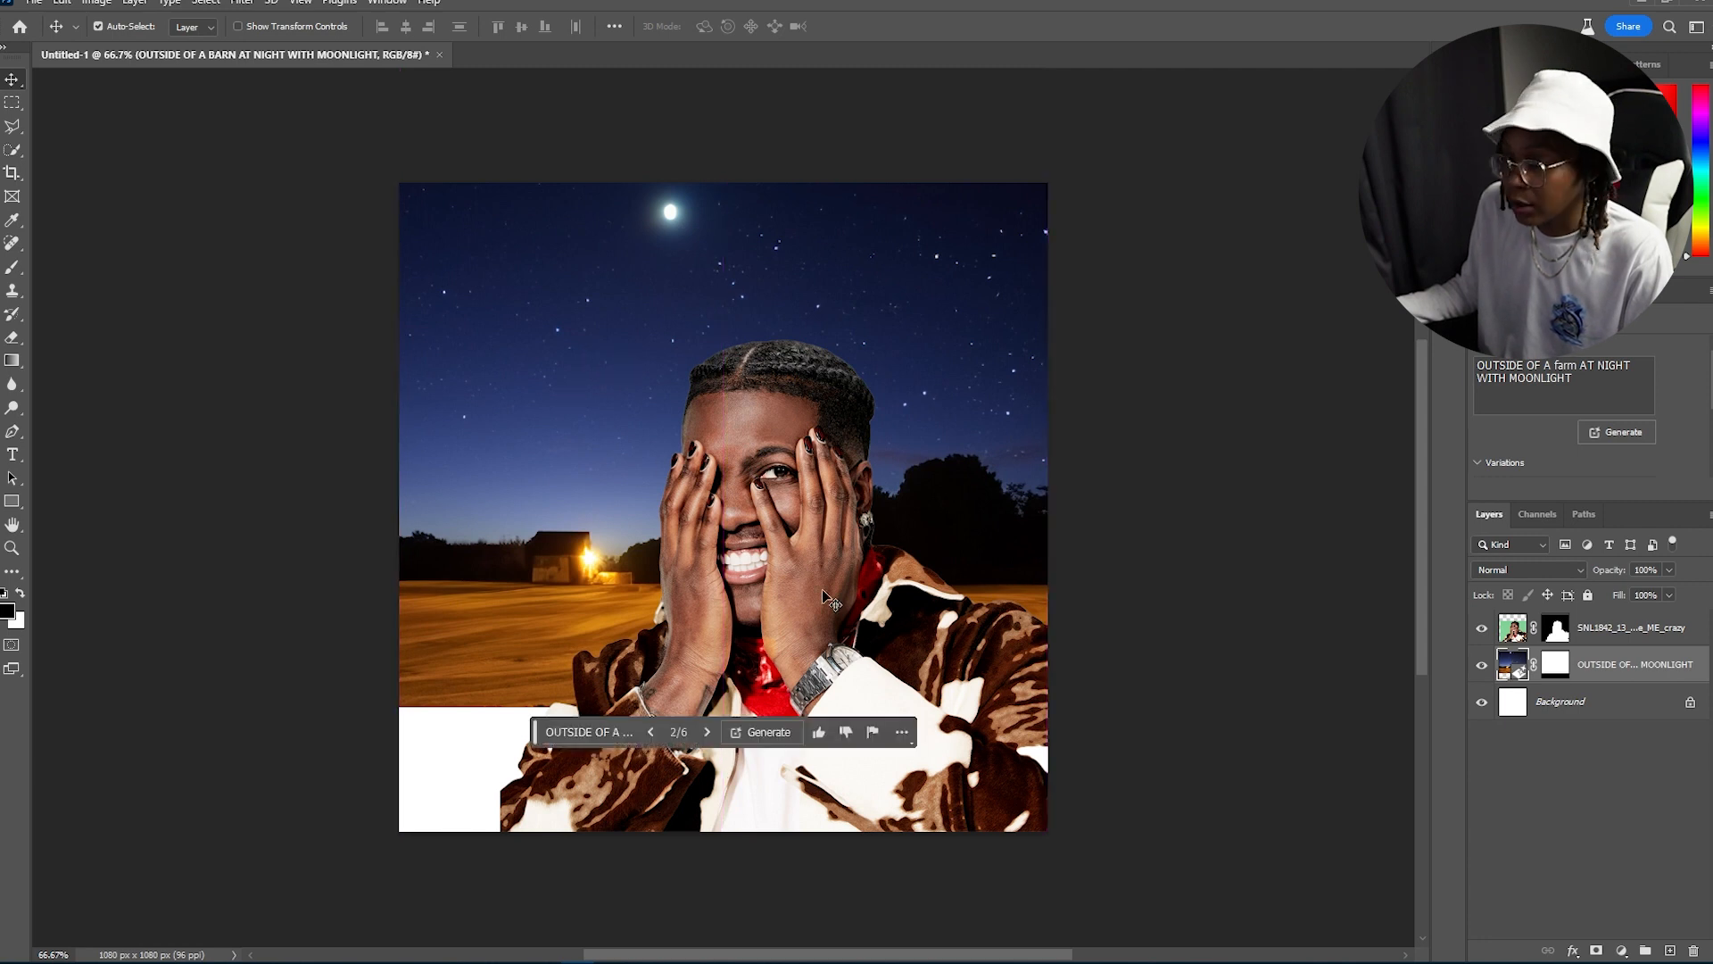
left_click(12, 103)
left_click_drag(365, 699, 1132, 932)
left_click(578, 797)
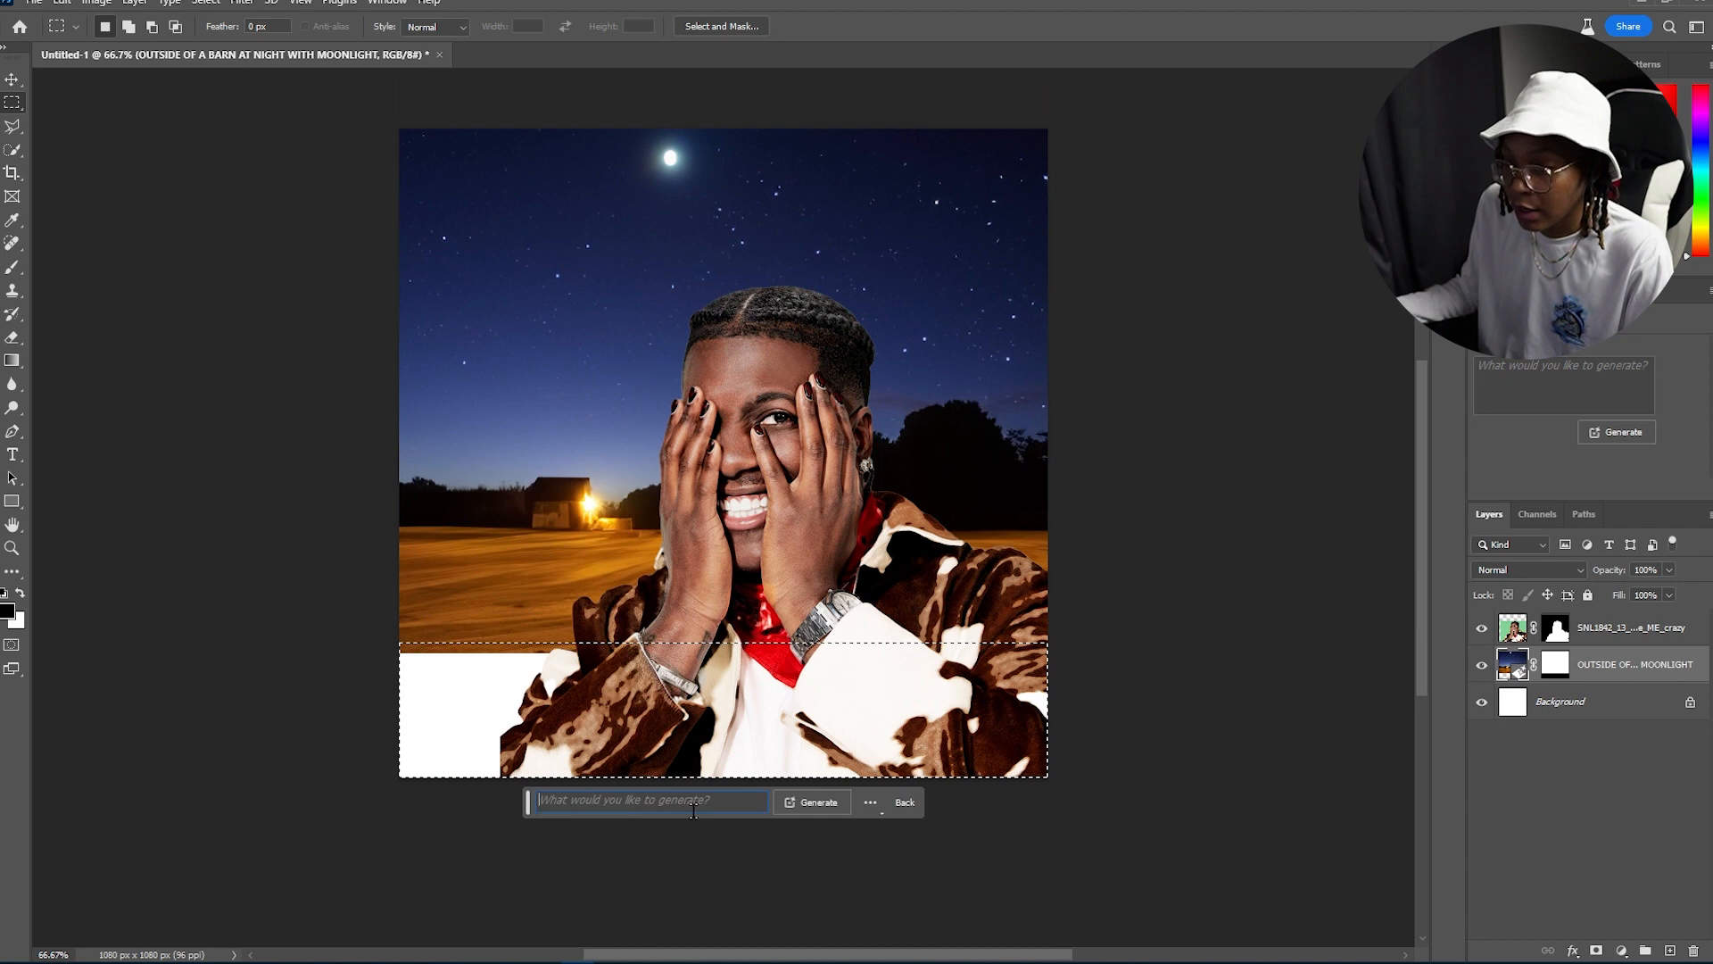
left_click(813, 806)
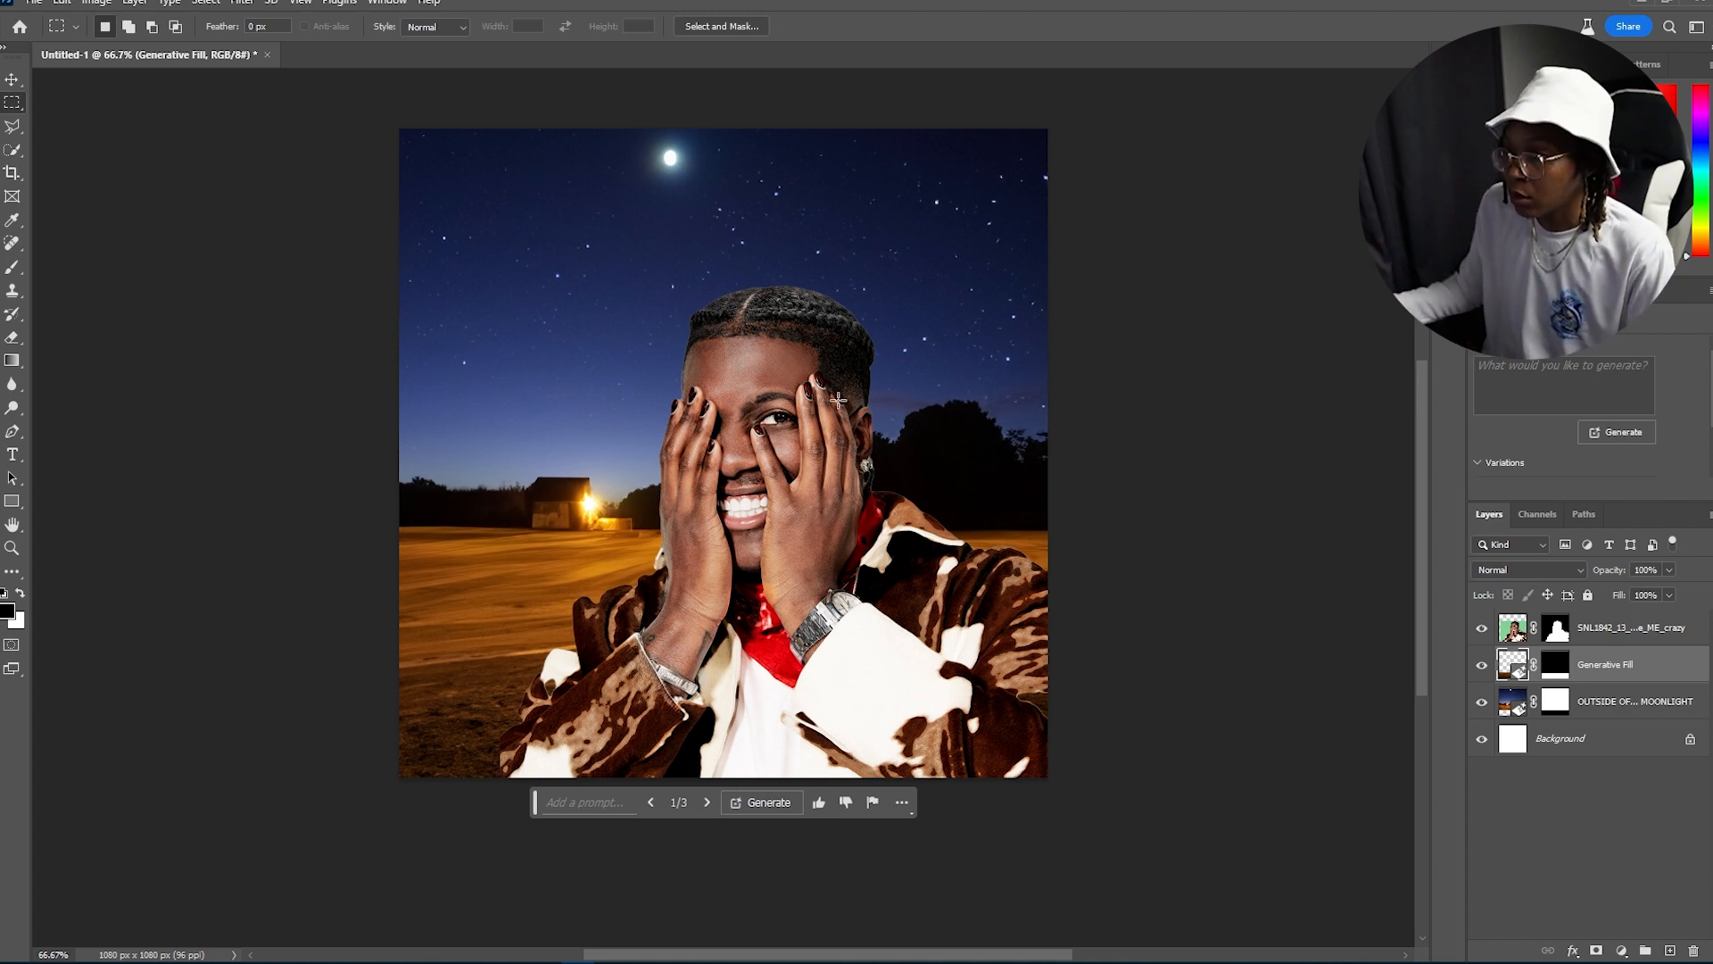
Step: Merge the new fill layer down into the barn background layer
left_click(1584, 702)
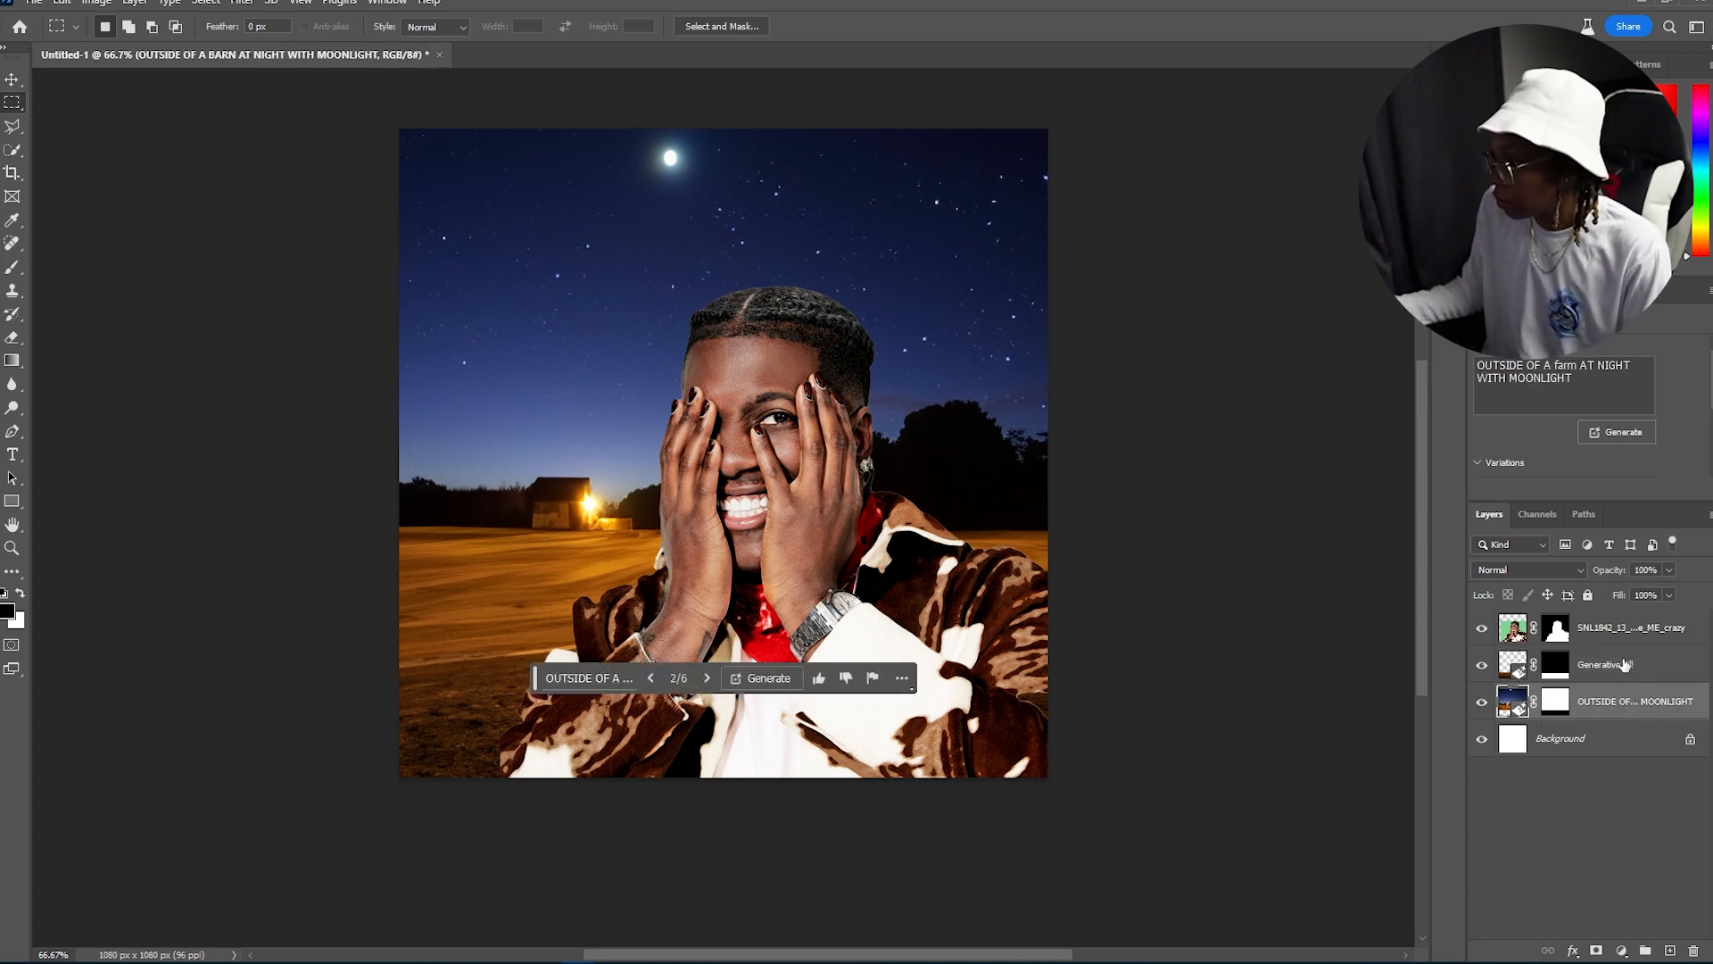
left_click(1615, 664)
right_click(1619, 664)
left_click(1538, 493)
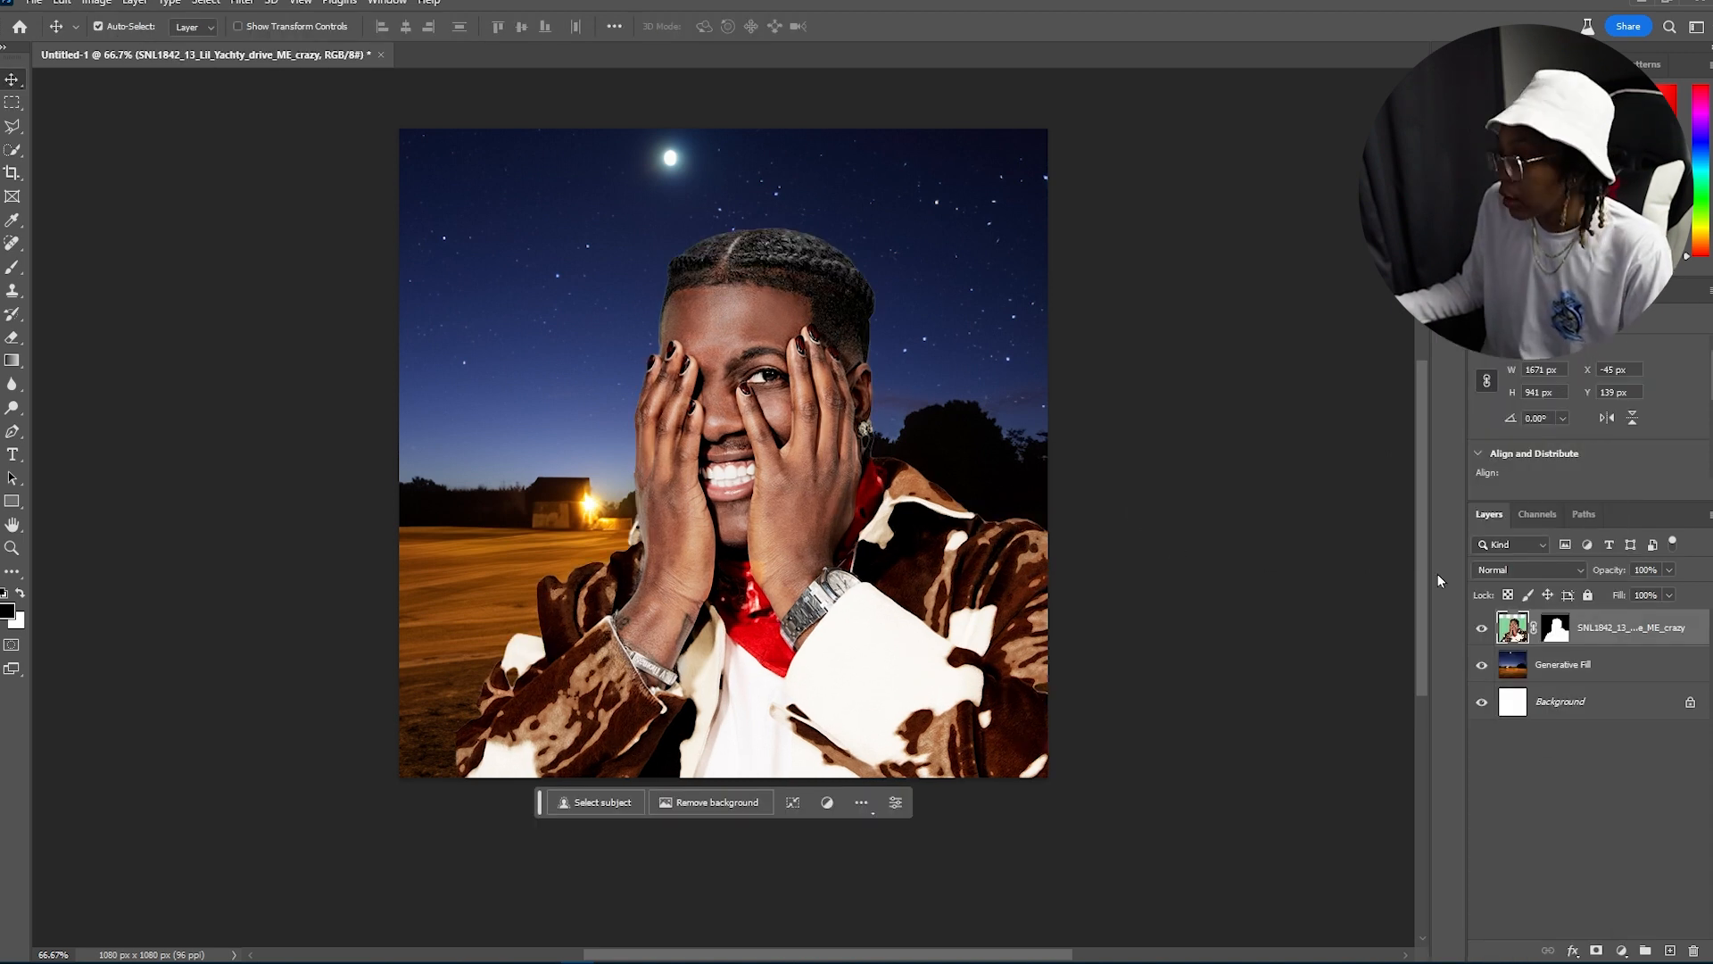
Step: Hide and re-show the portrait layer to inspect the merged background
left_click(1481, 630)
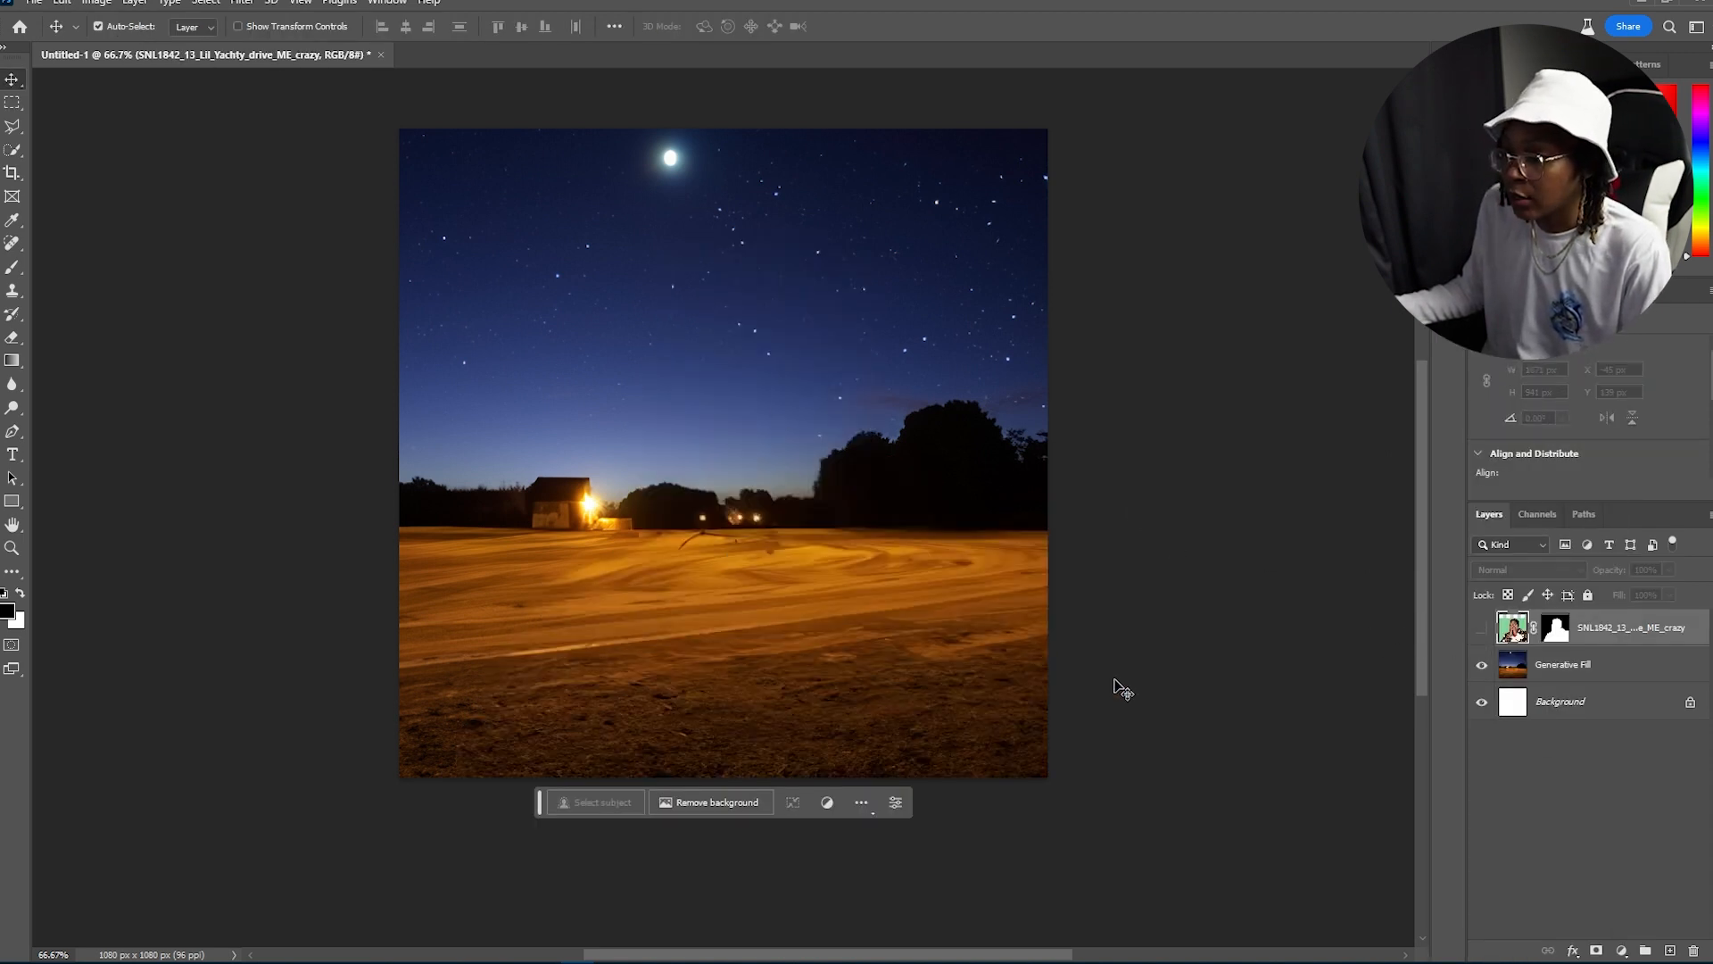
left_click(1621, 663)
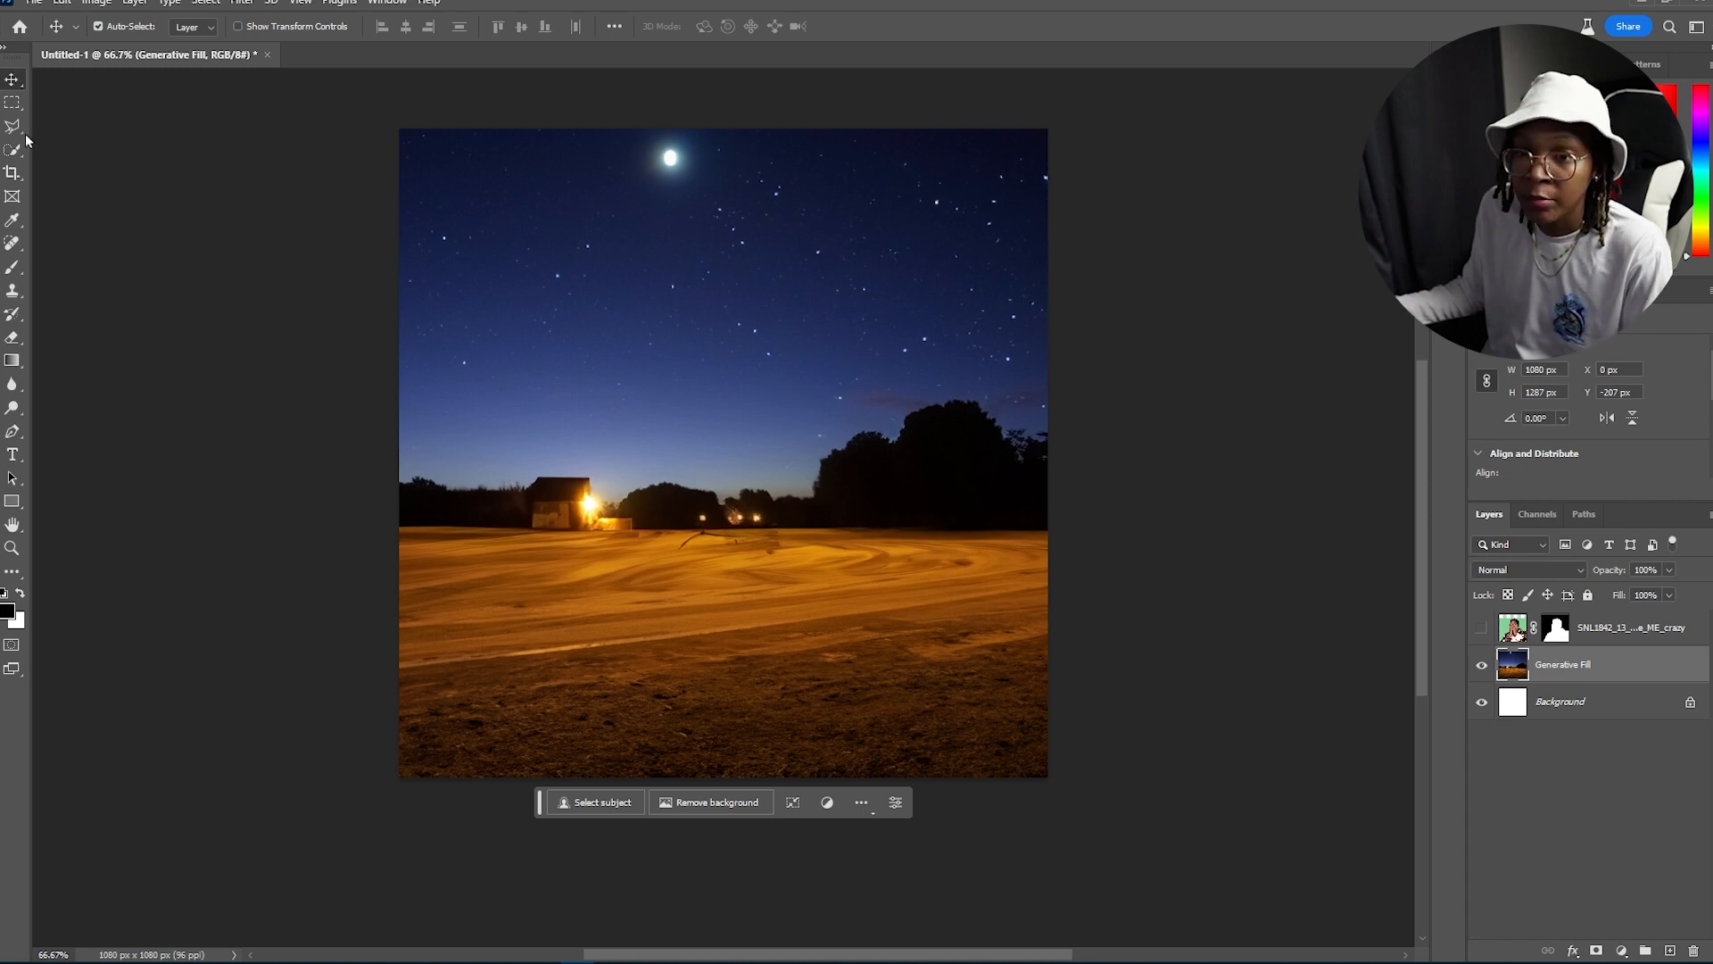
left_click(1480, 629)
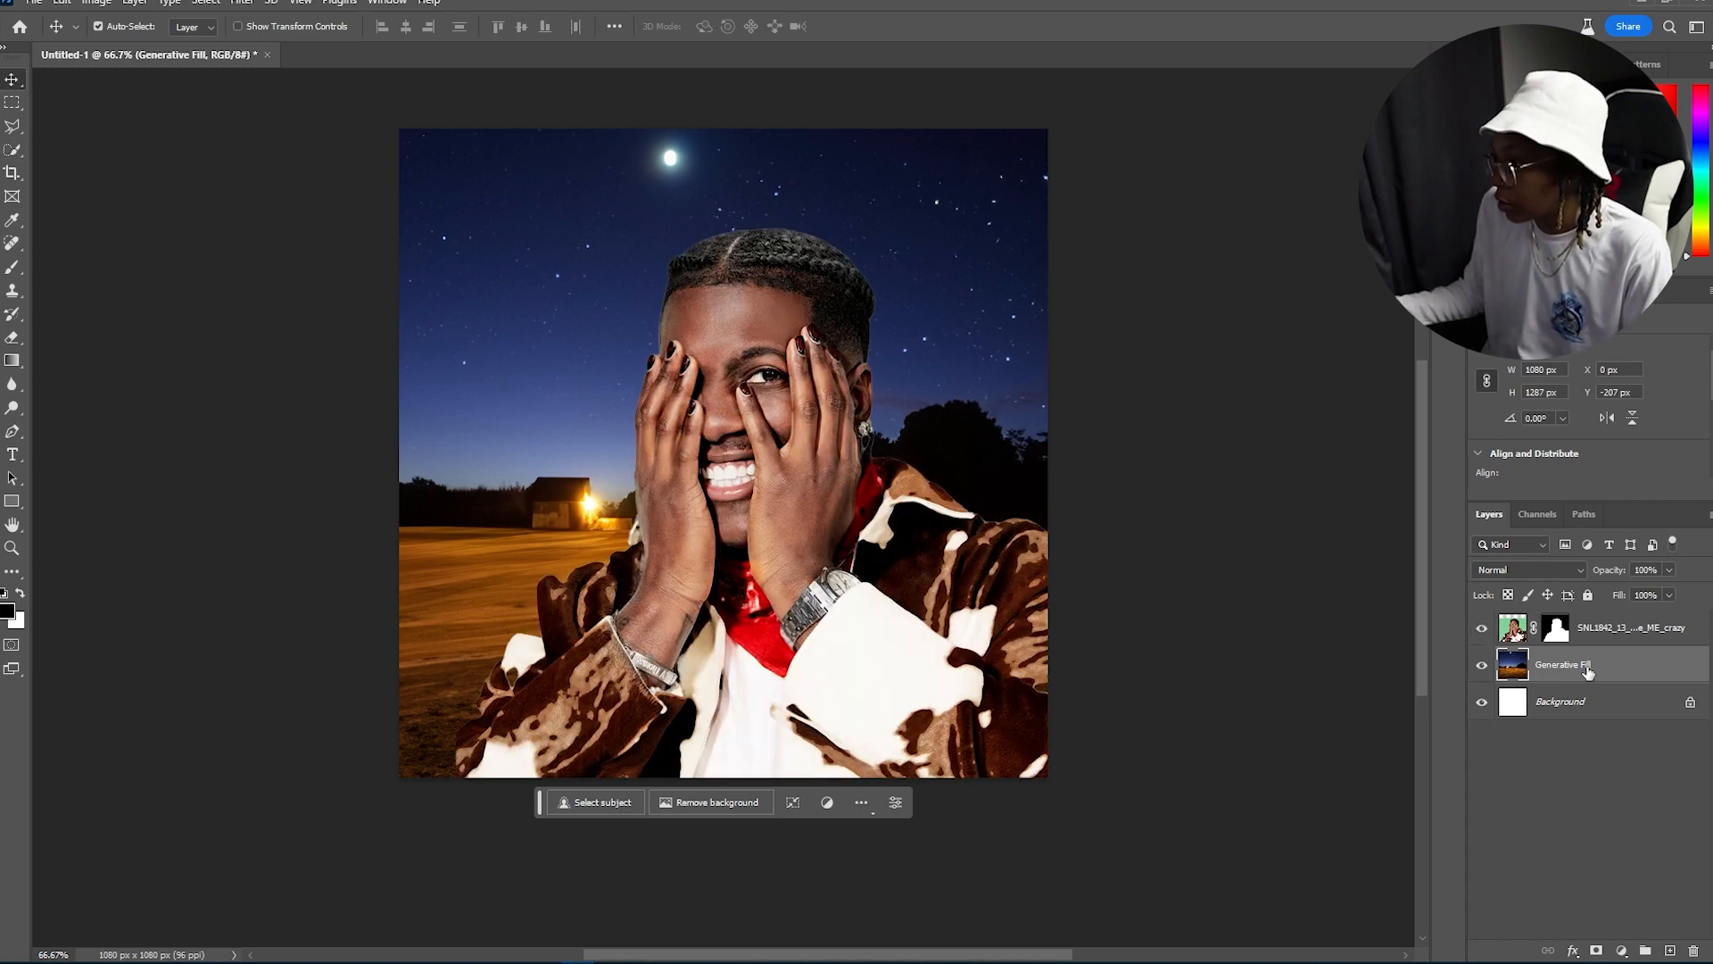
Step: Switch to the Lasso tool and select a patch of ground left of the subject on the background layer
left_click(16, 132)
right_click(16, 132)
left_click(72, 125)
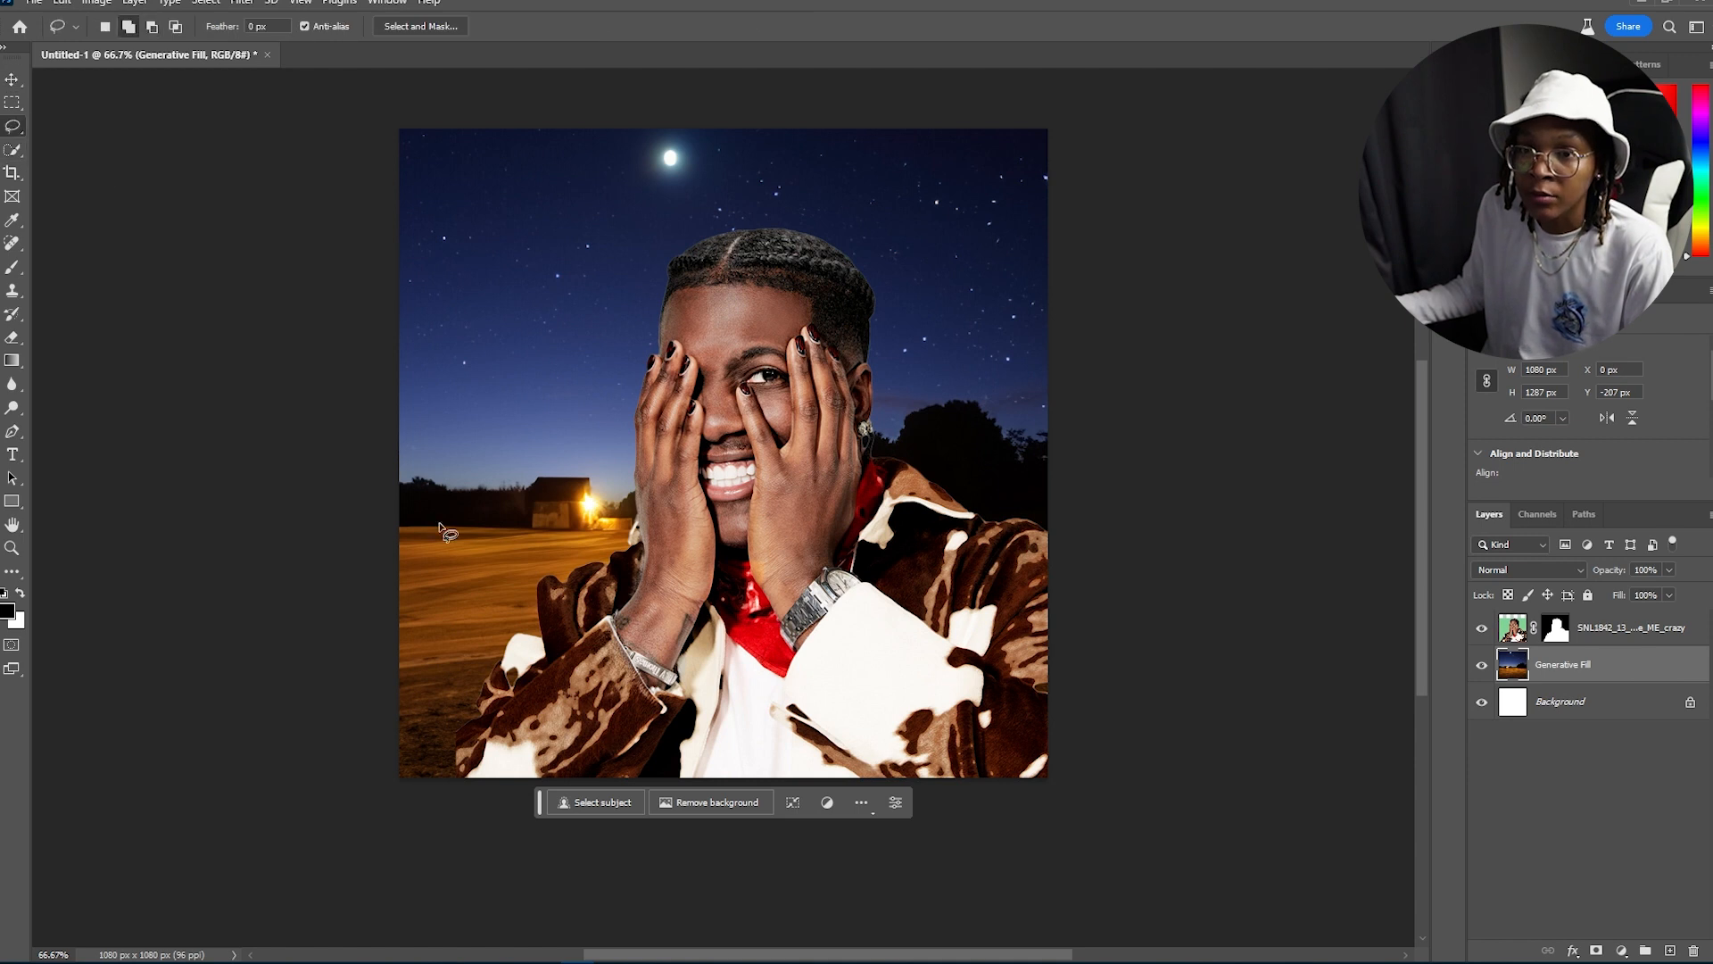
left_click_drag(407, 551, 454, 547)
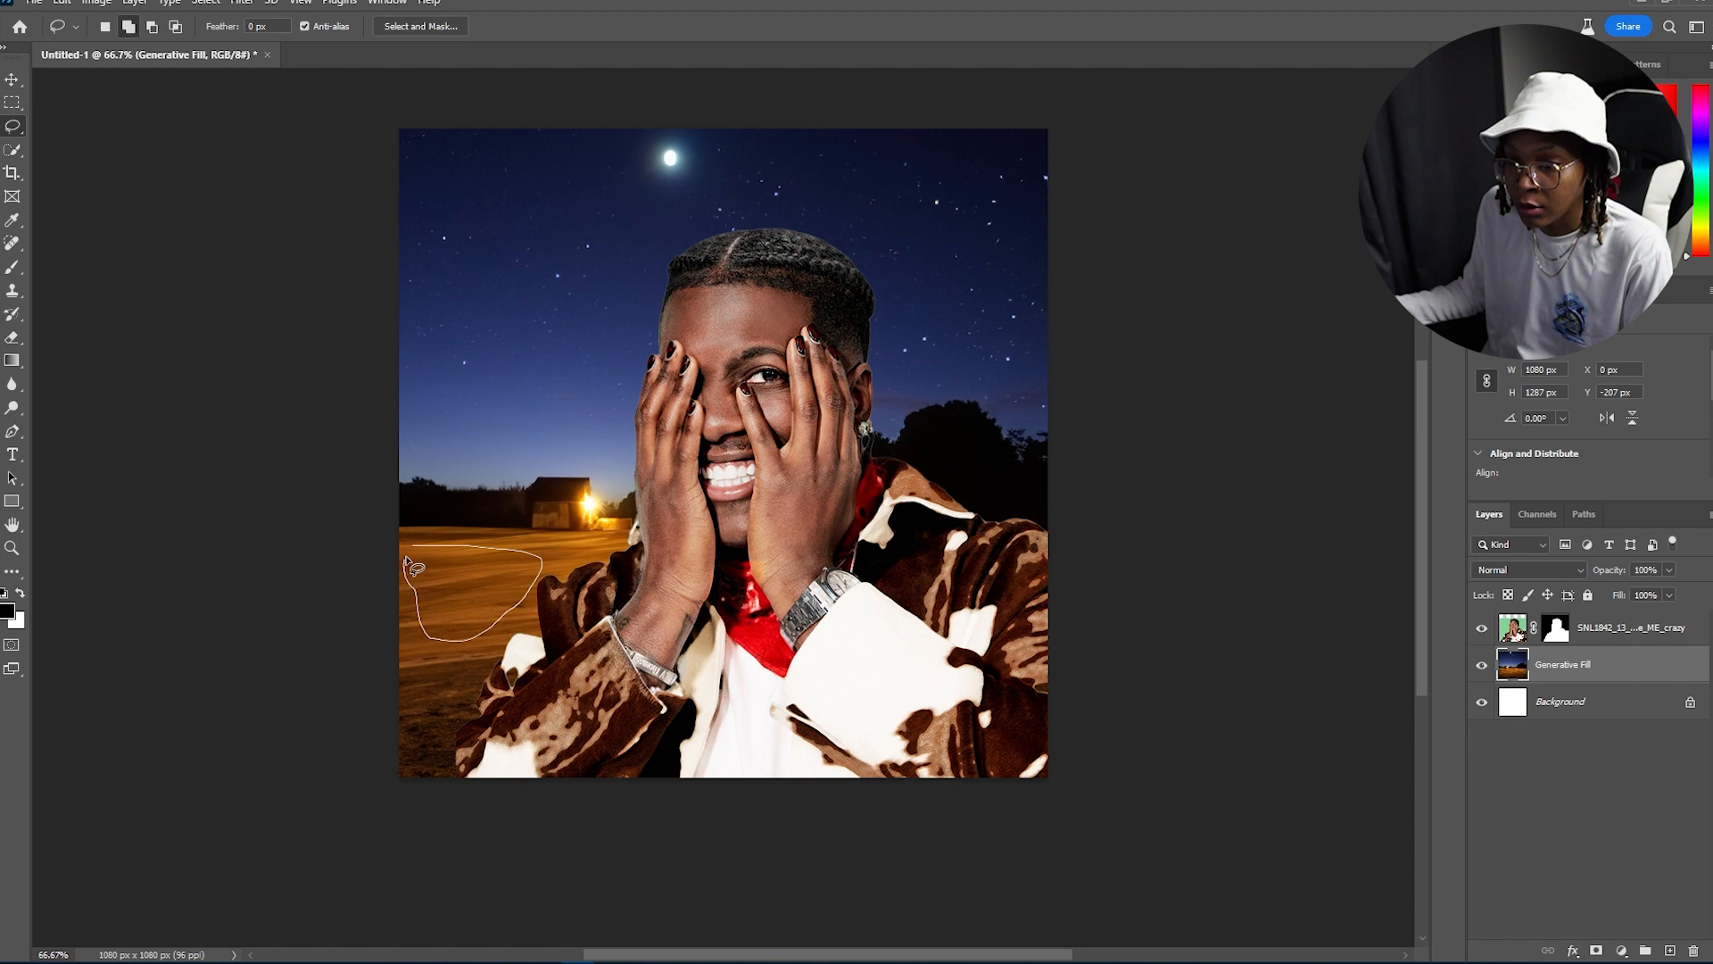
Step: Finish the lasso patch, generate a horse there, and pick the third variation
left_click_drag(413, 558, 409, 554)
left_click(528, 676)
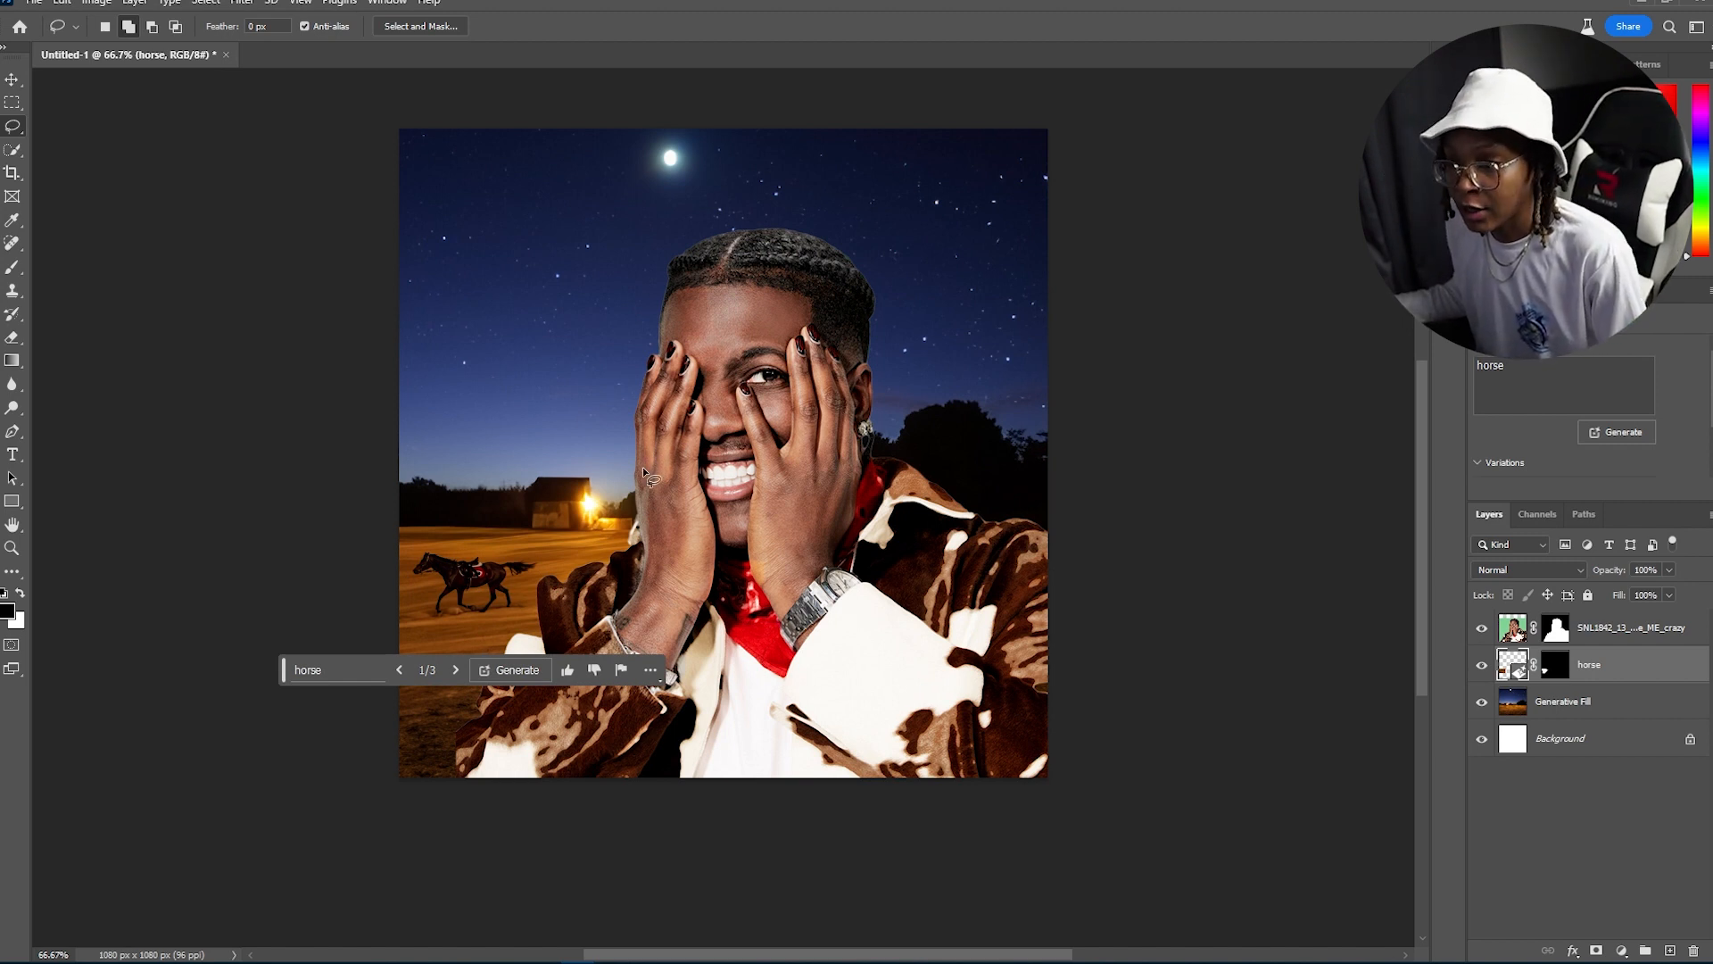
left_click(455, 671)
left_click(455, 670)
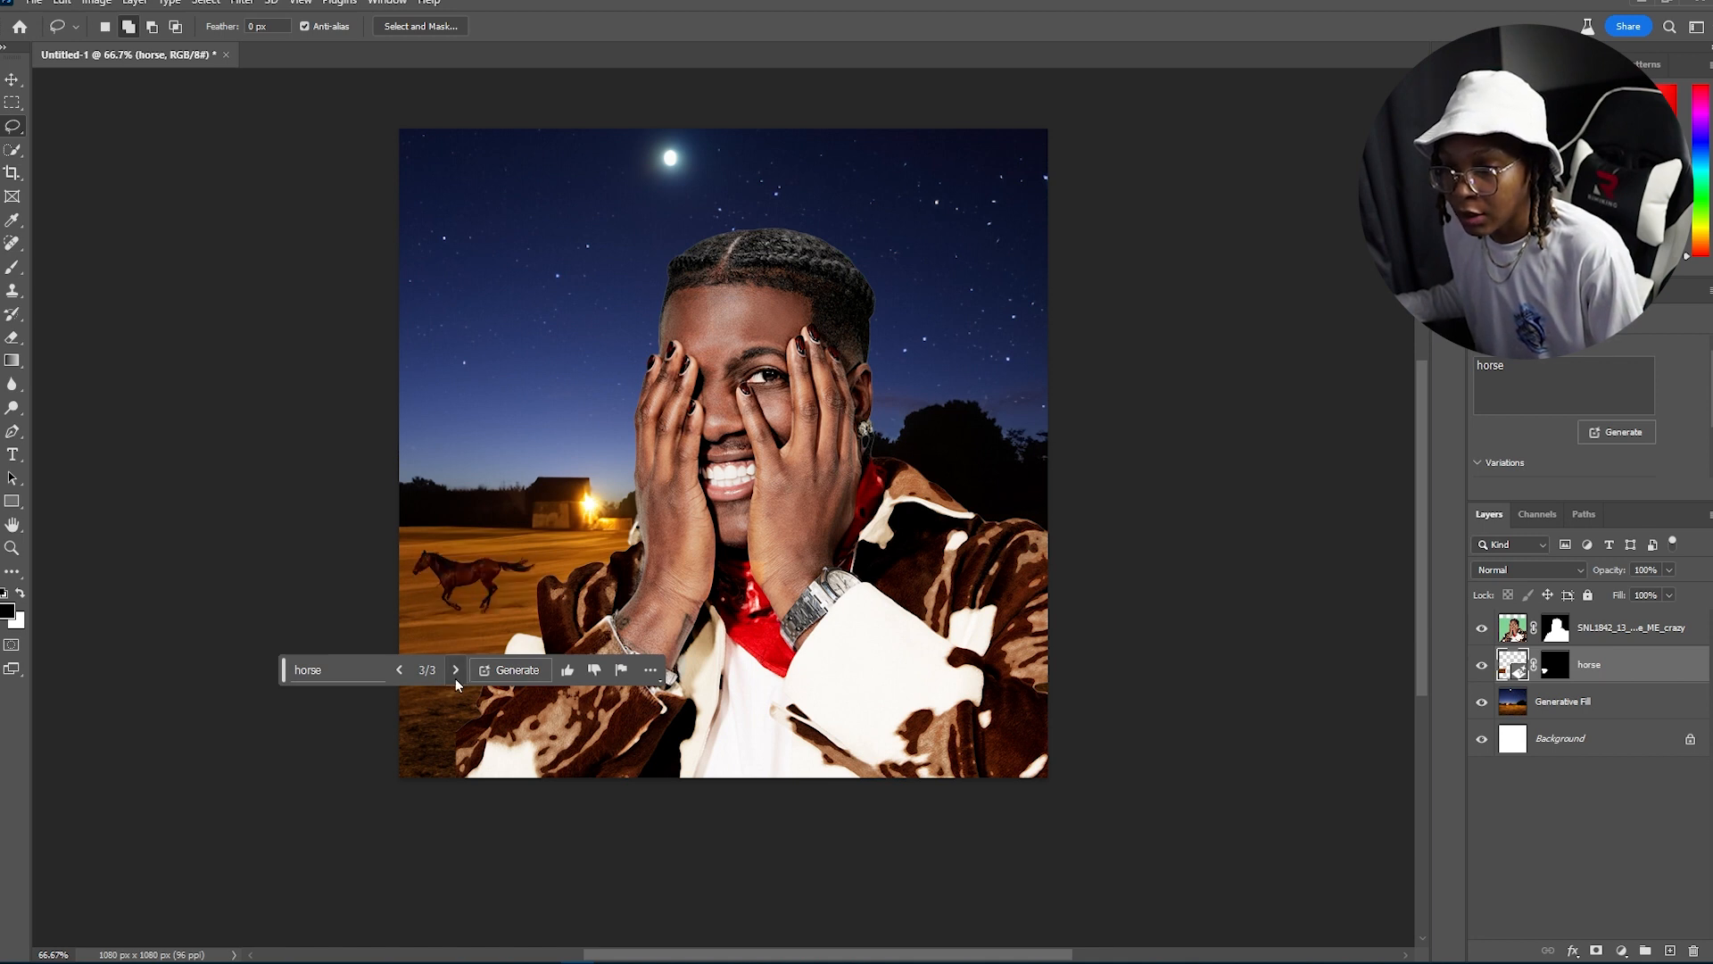
left_click(402, 674)
left_click(455, 670)
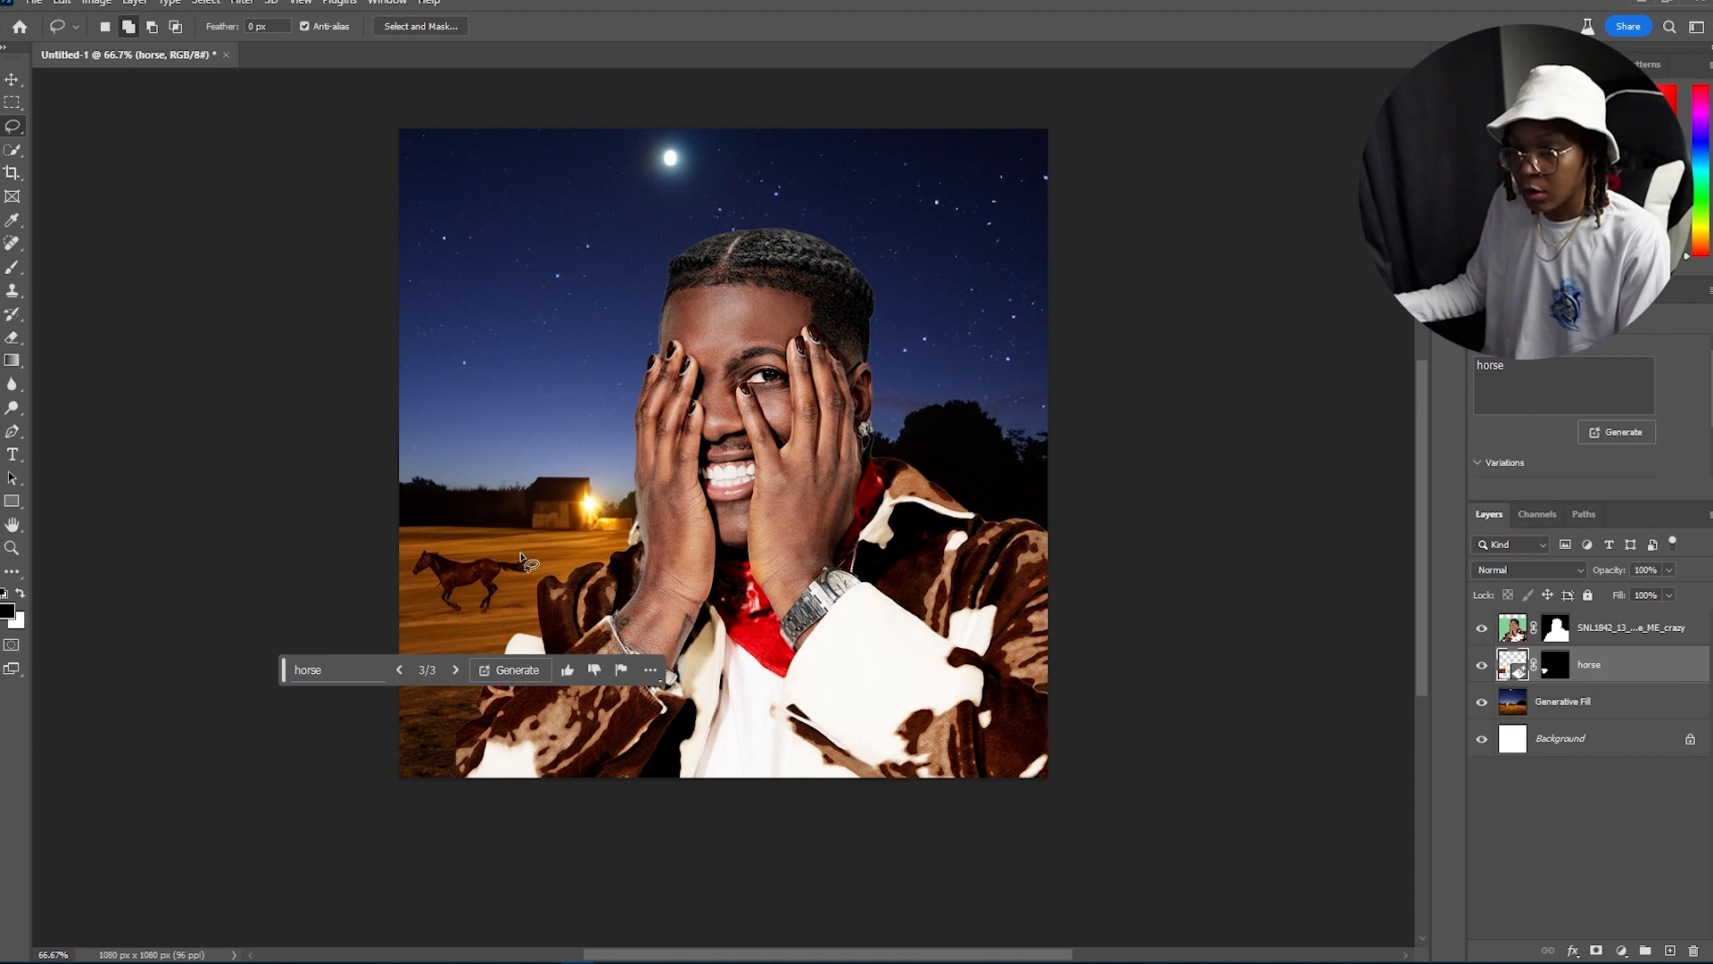
Step: Lasso a ground patch beside the horse on the background layer and generate "horses running"
mouse_move(555, 533)
left_mouse_down()
mouse_move(486, 565)
mouse_move(565, 601)
left_mouse_up()
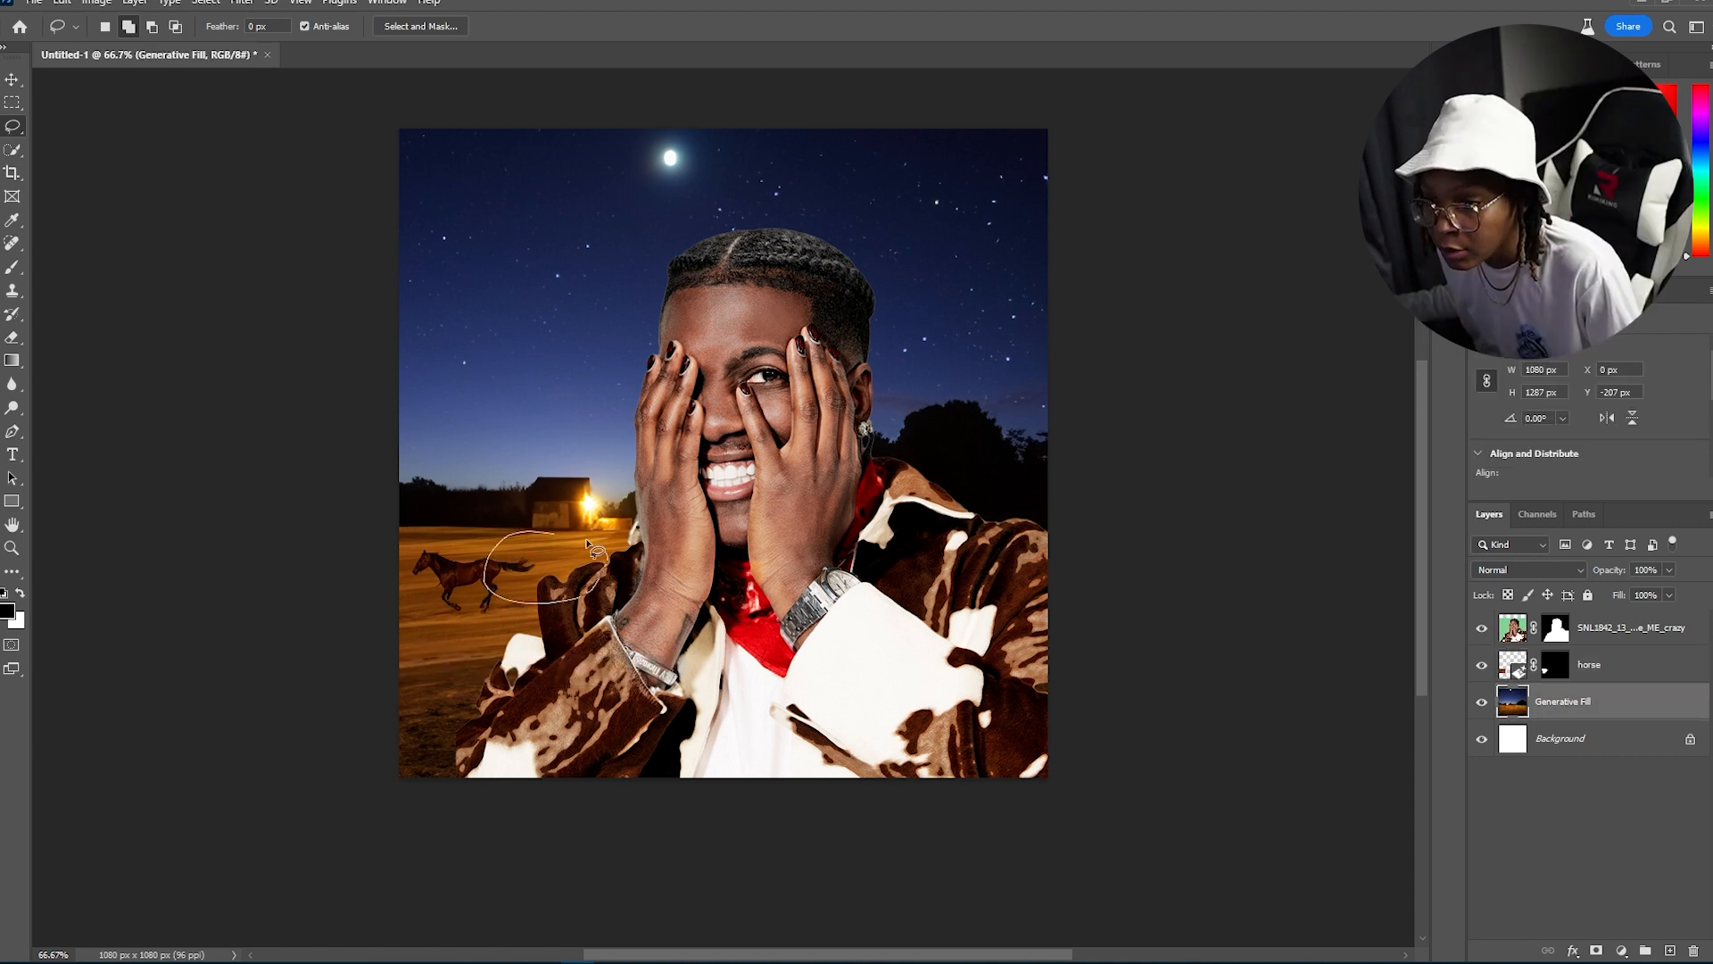
left_click_drag(587, 543, 558, 533)
left_click(435, 630)
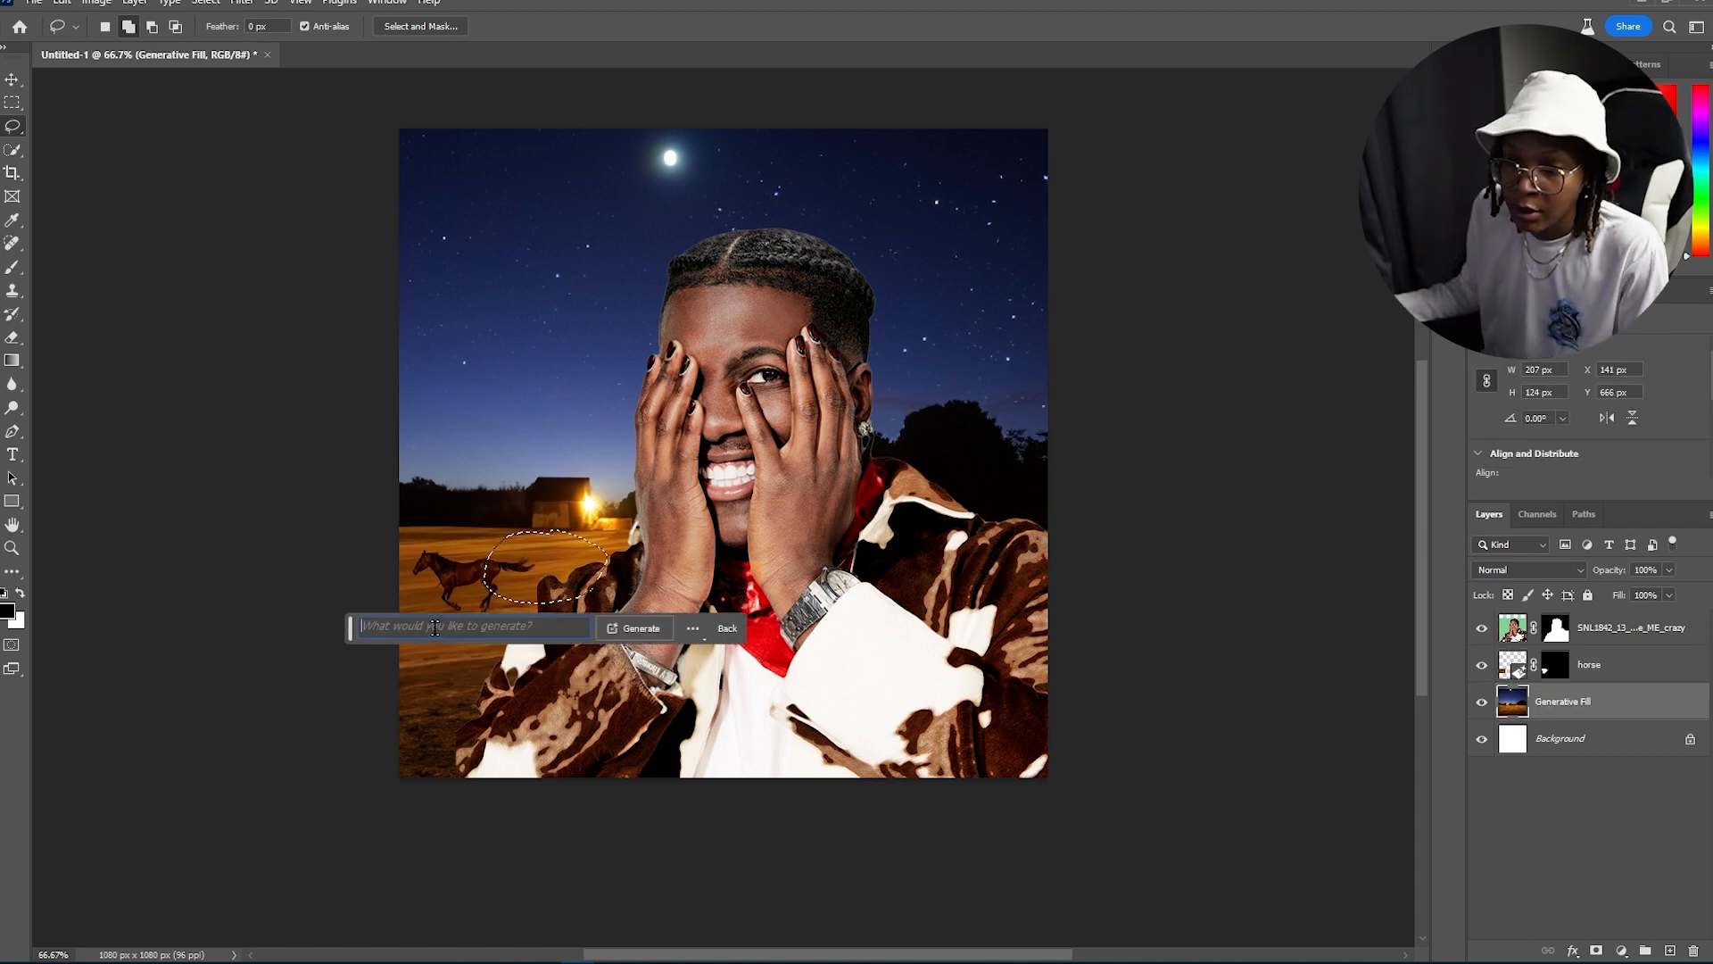
type("h")
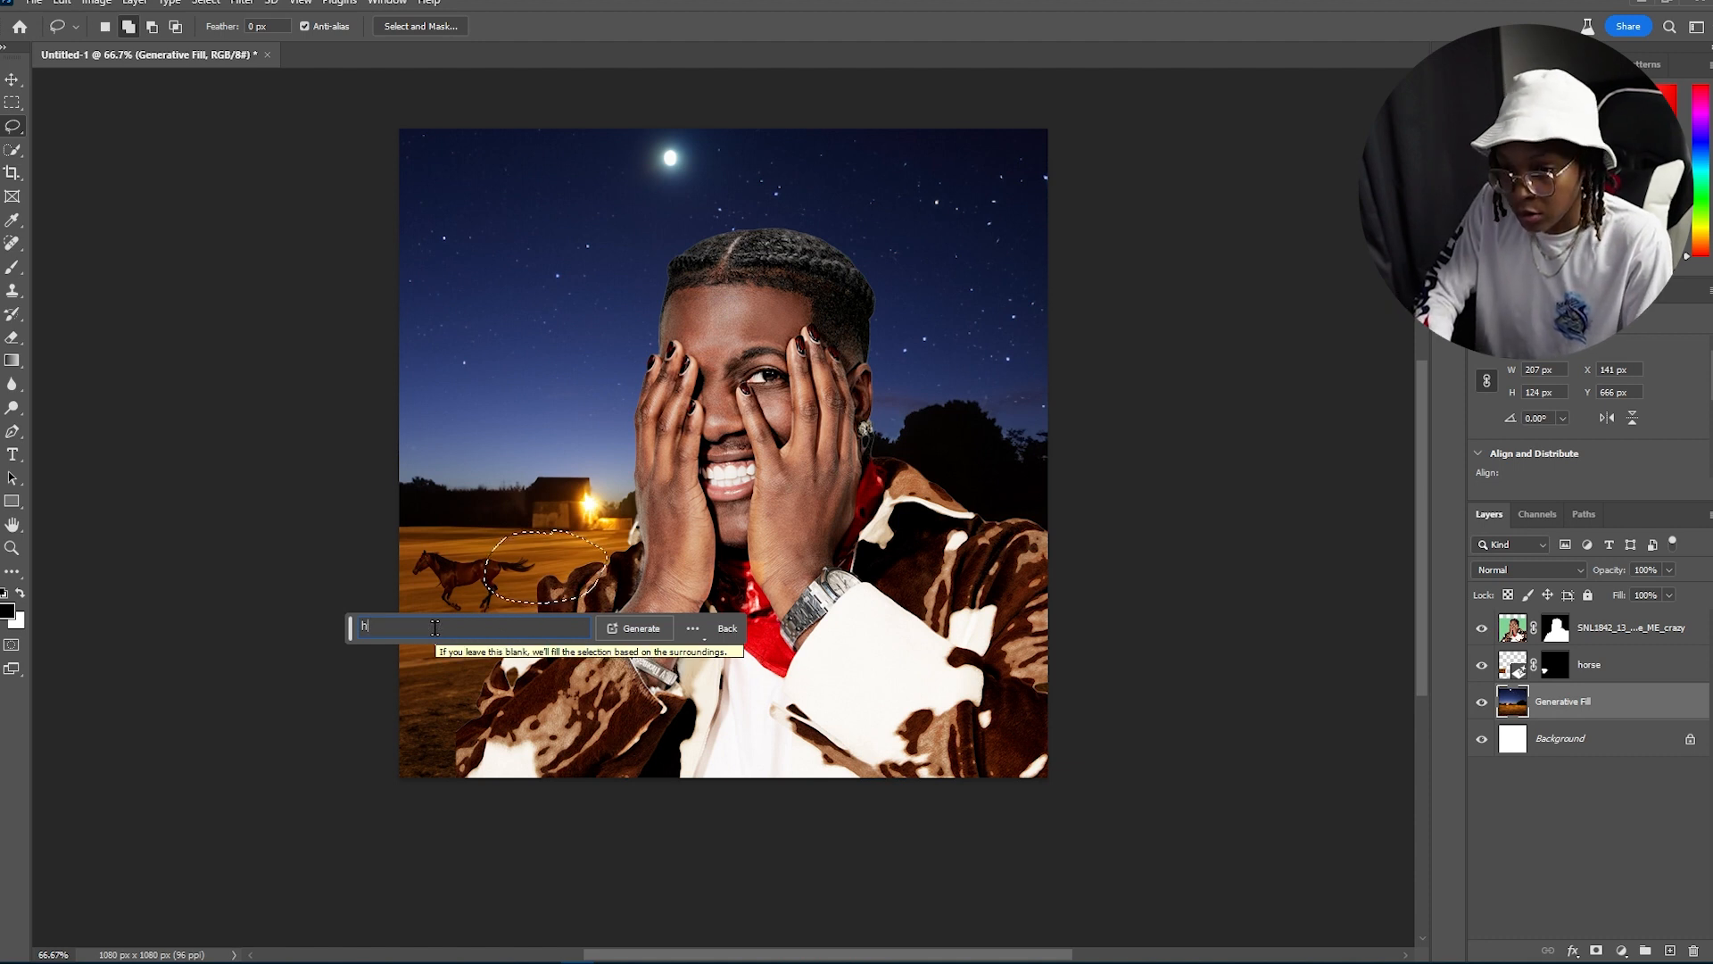
type("orses")
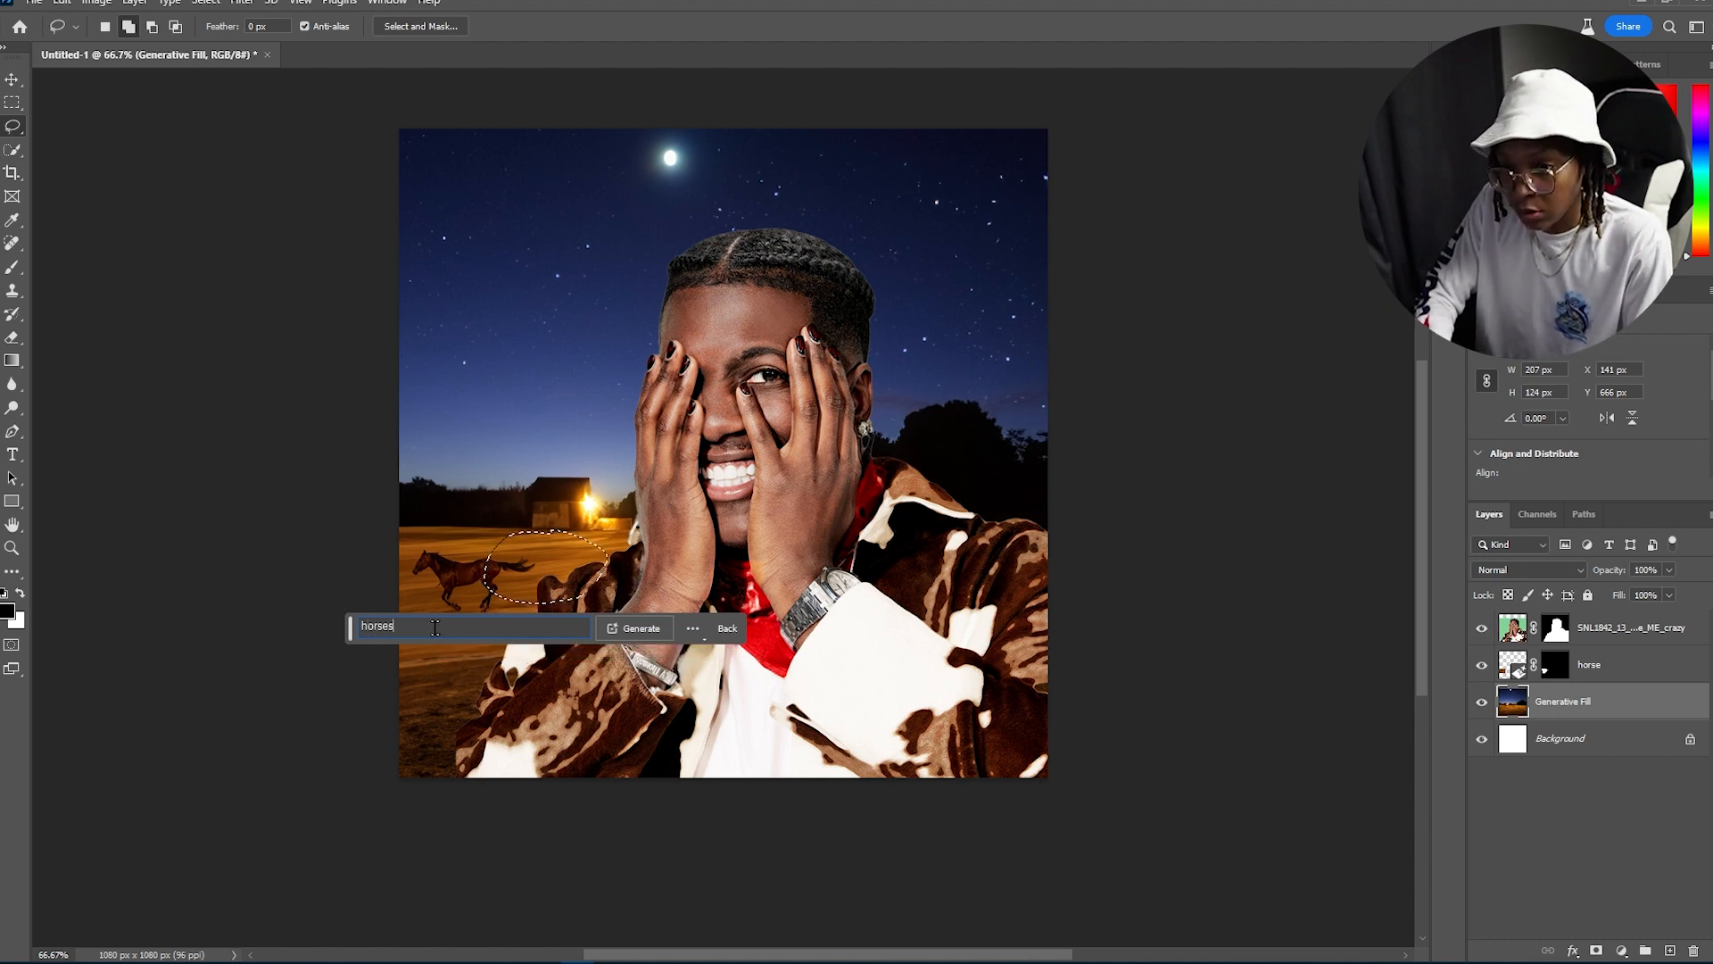
type(" running")
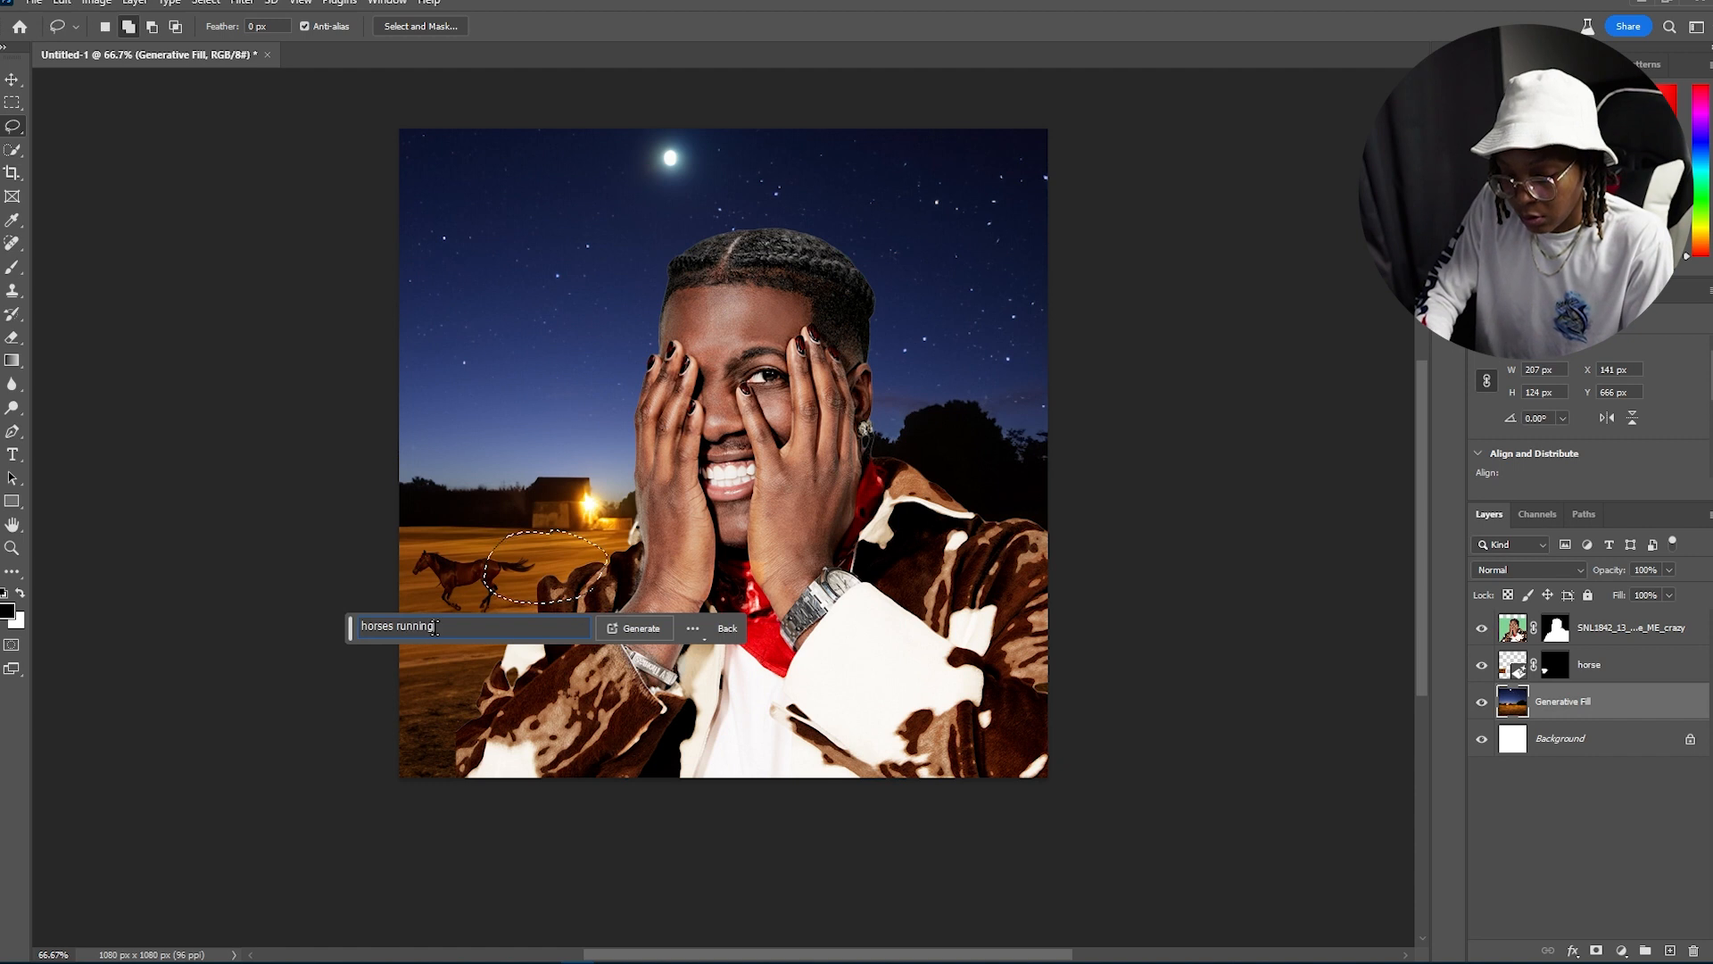
left_click(639, 630)
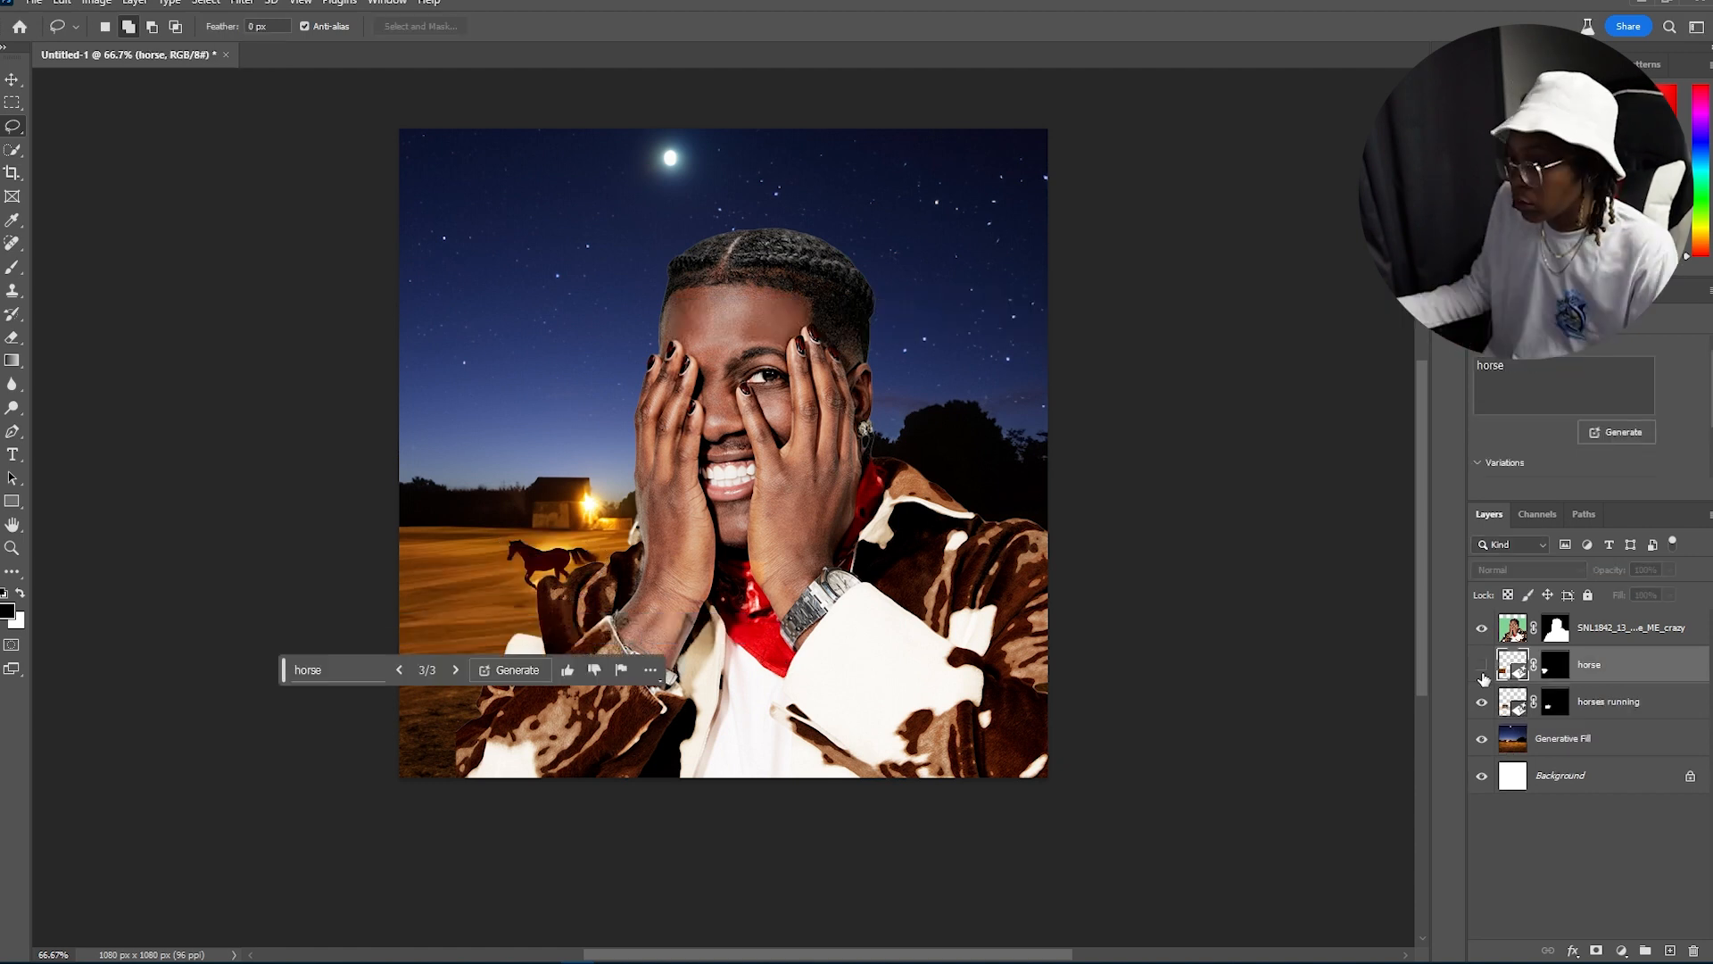
Step: Select the horse layer's mask and paint on it with a smaller brush near the jacket
left_click(1482, 666)
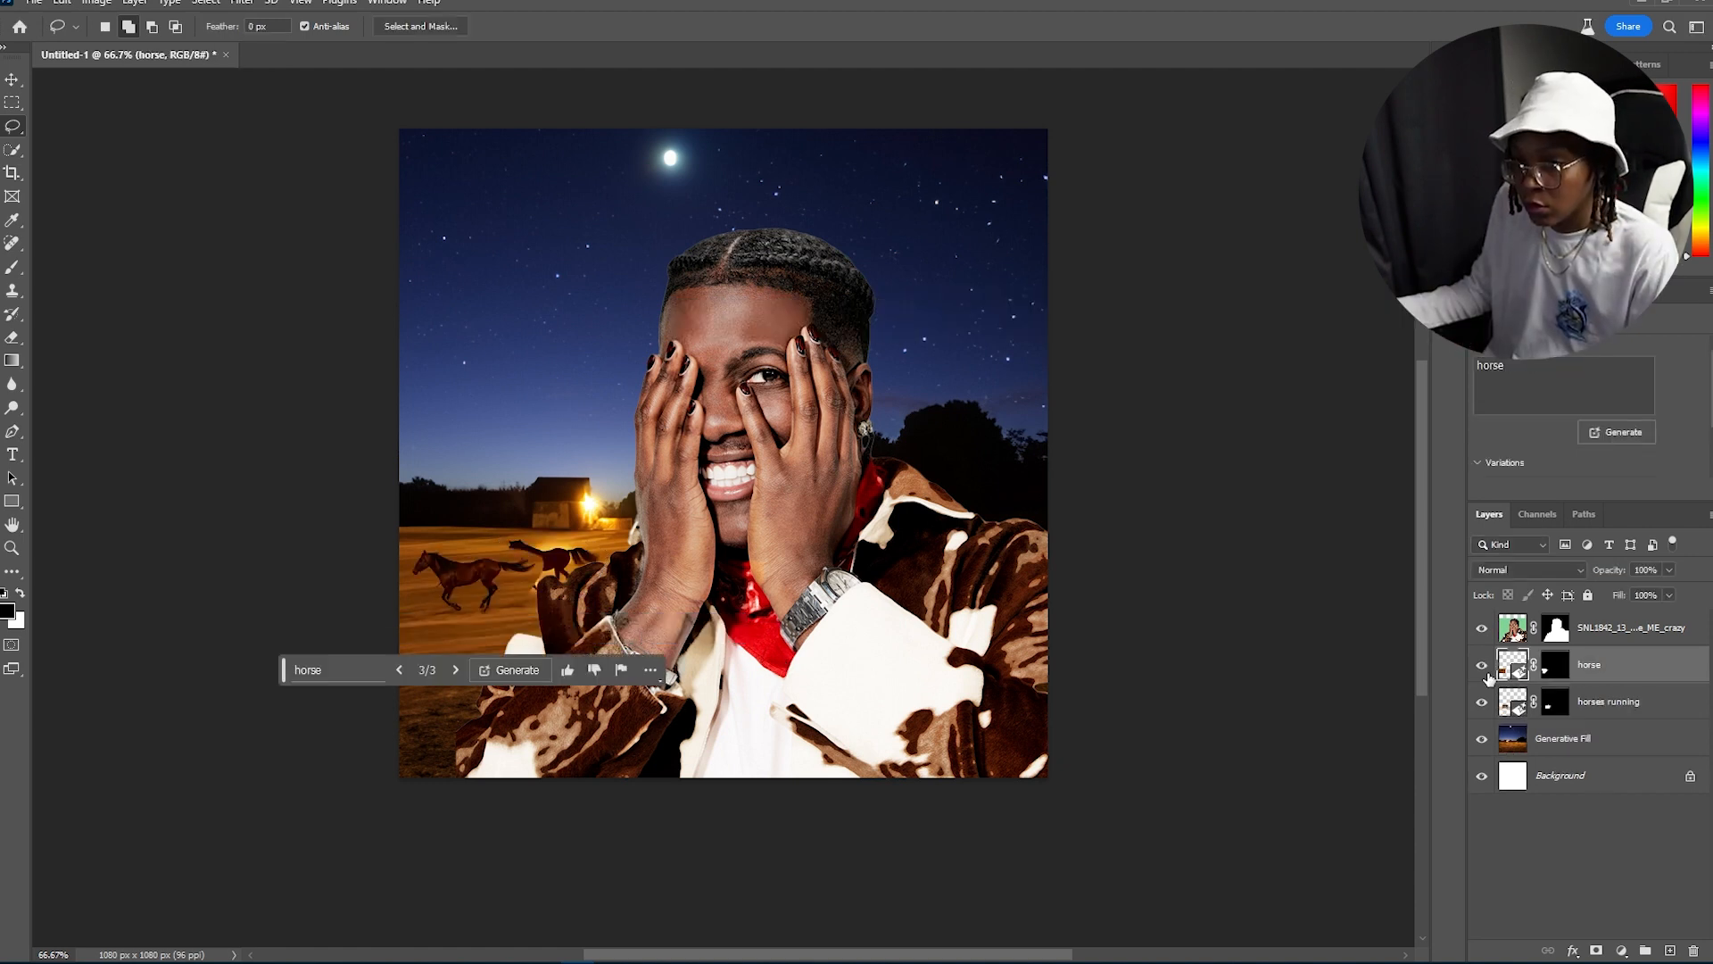
left_click(1553, 667)
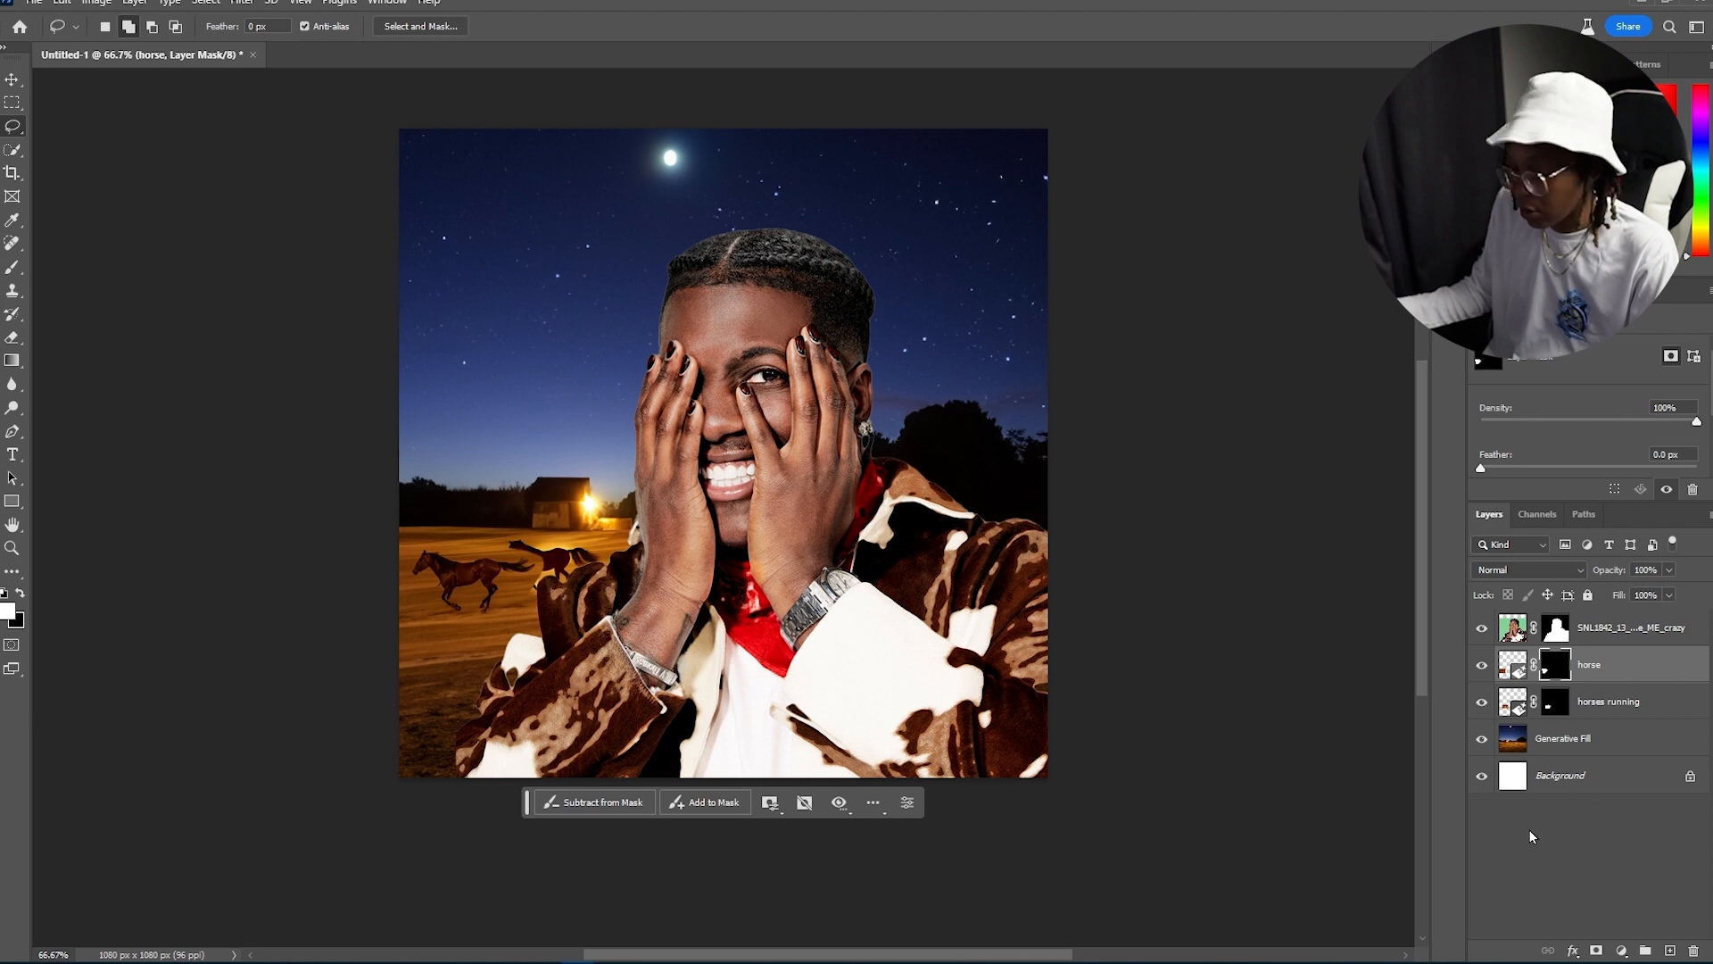
key("p")
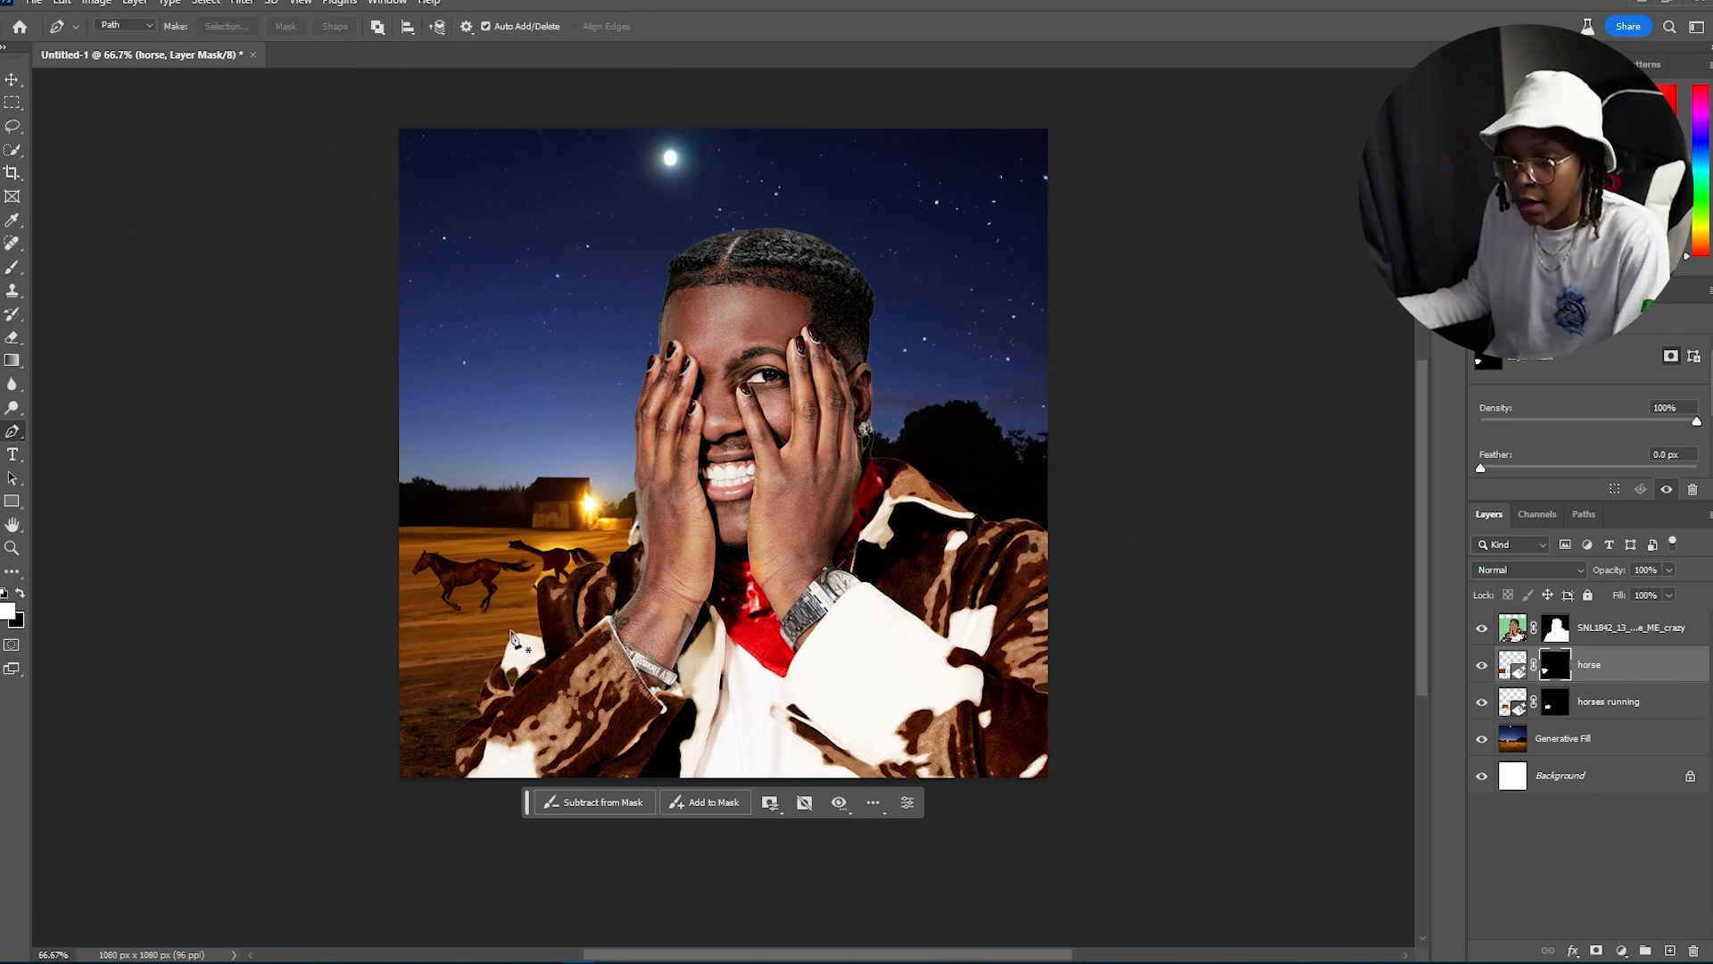
key("b")
key("bracketleft")
key("bracketleft")
key("bracketleft")
key("bracketleft")
key("bracketleft")
key("bracketleft")
key("bracketleft")
key("bracketleft")
key("bracketleft")
key("bracketleft")
key("bracketleft")
key("bracketleft")
key("bracketleft")
key("bracketleft")
key("bracketleft")
key("bracketleft")
key("bracketleft")
key("bracketleft")
key("bracketleft")
key("bracketleft")
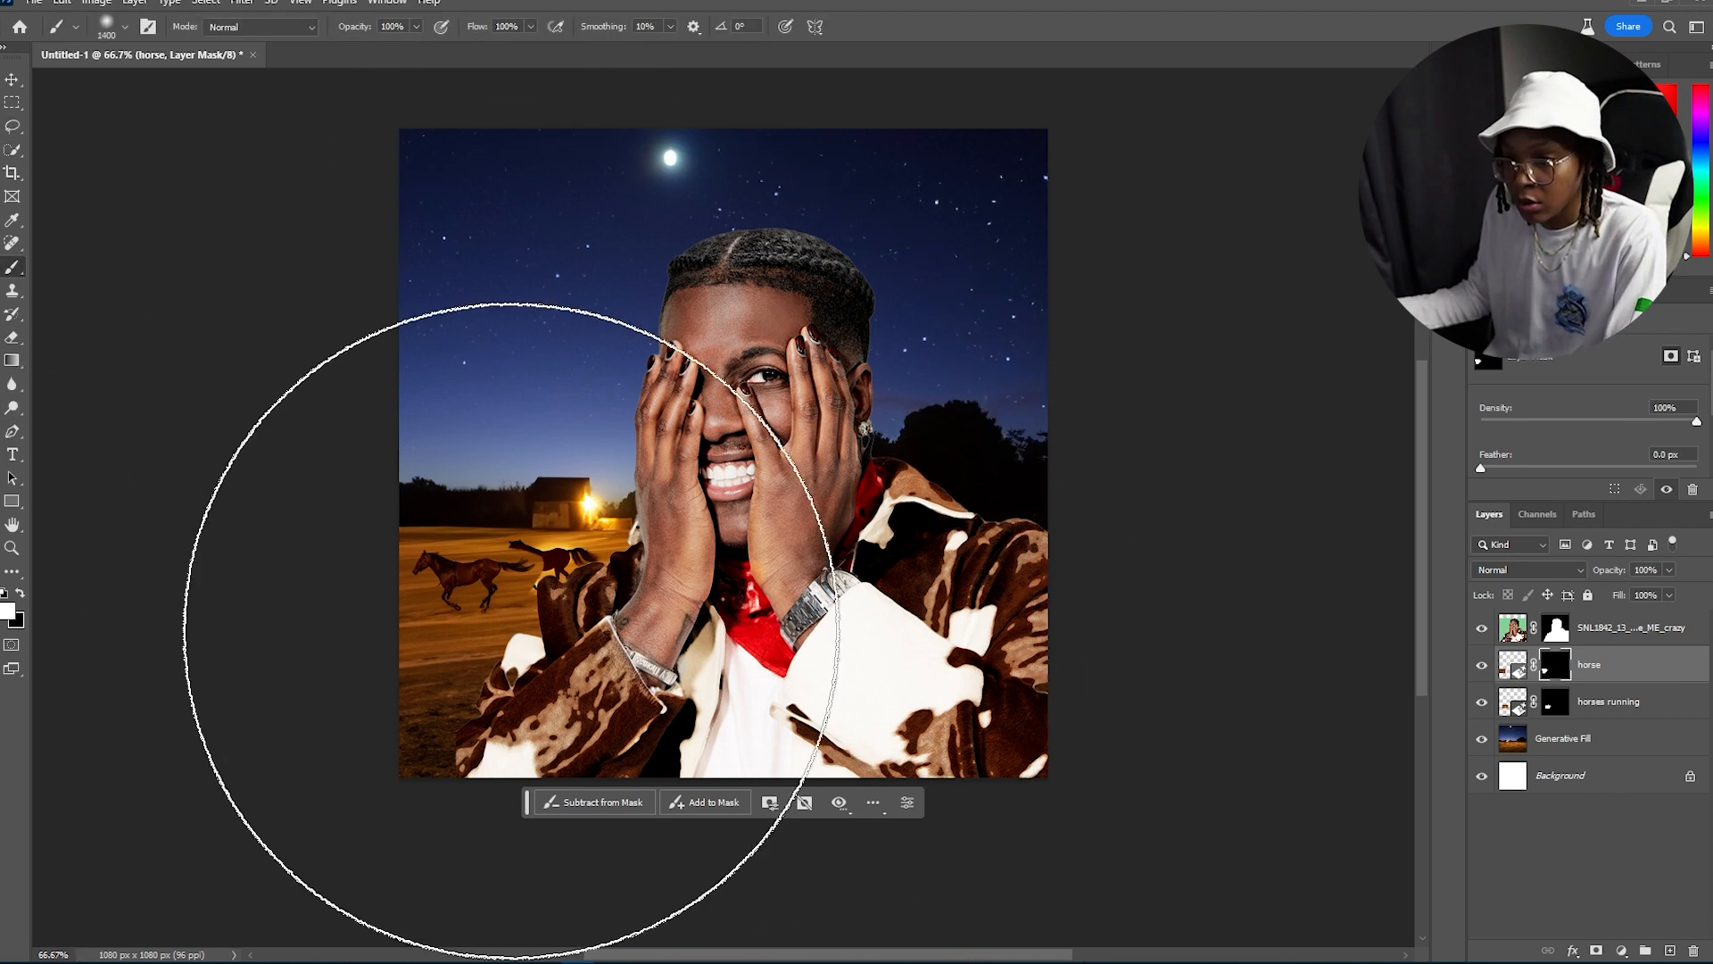
key("bracketleft")
key("bracketleft")
key("bracketleft")
key("ctrl+plus")
key("ctrl+plus")
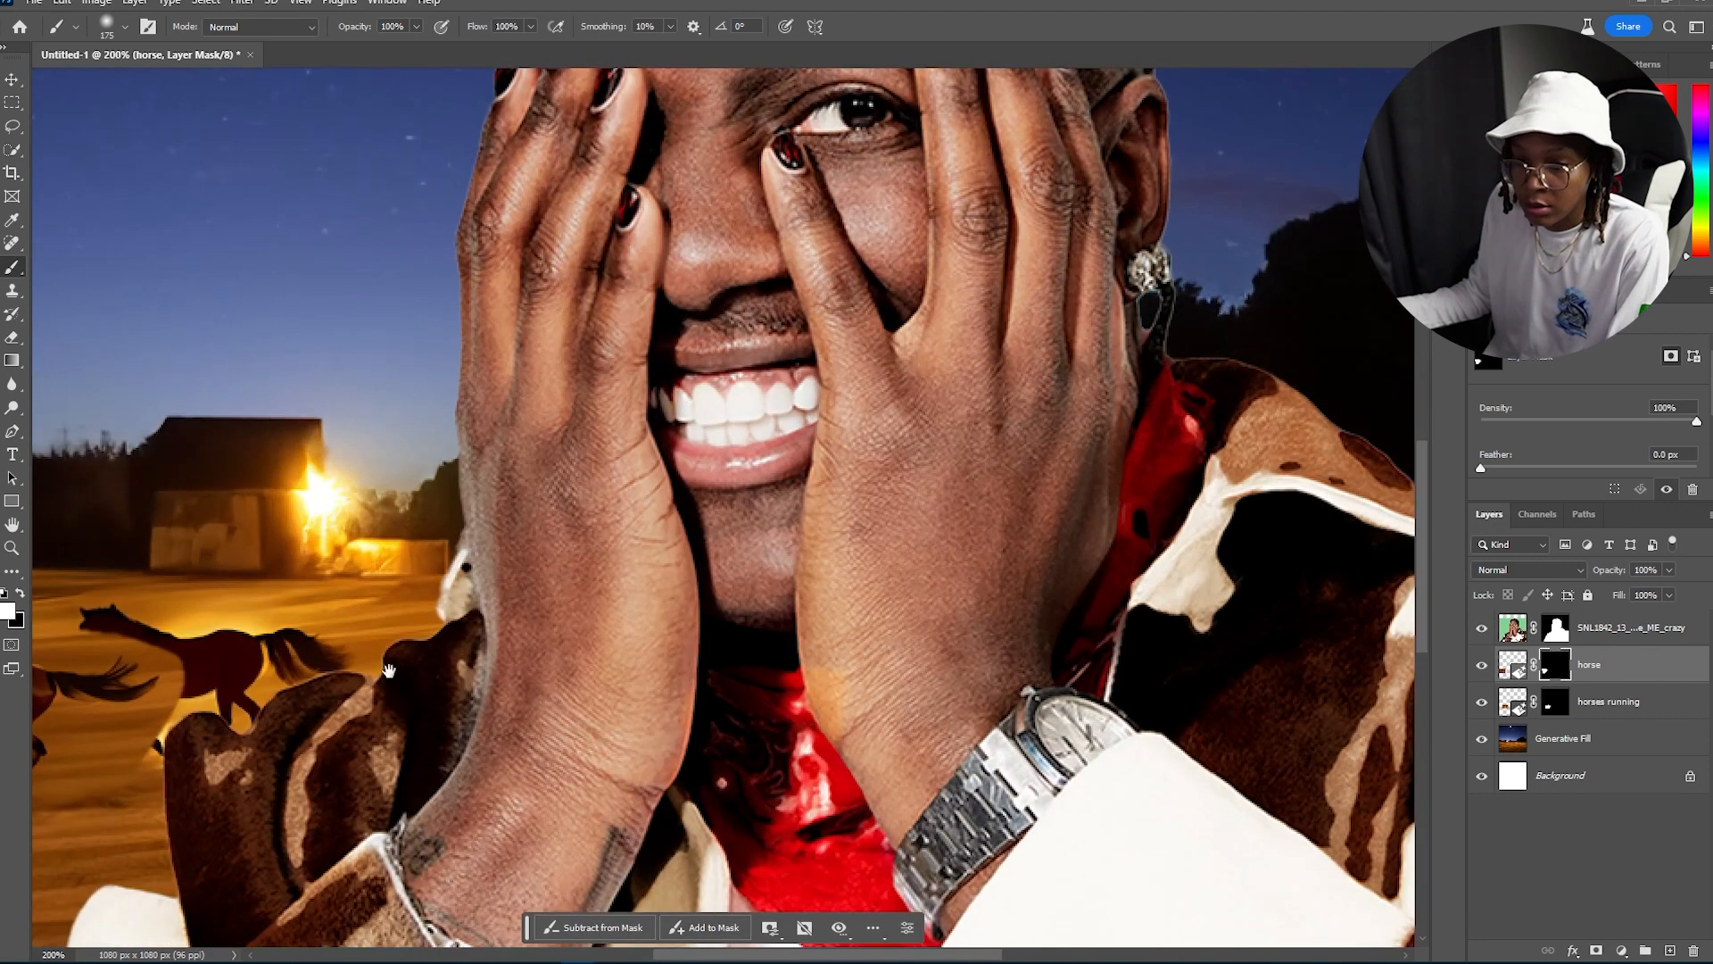
left_click_drag(488, 624, 977, 502)
Step: Swap brush colours and touch up the mask around the horses' legs and tails, then zoom out
key("bracketleft")
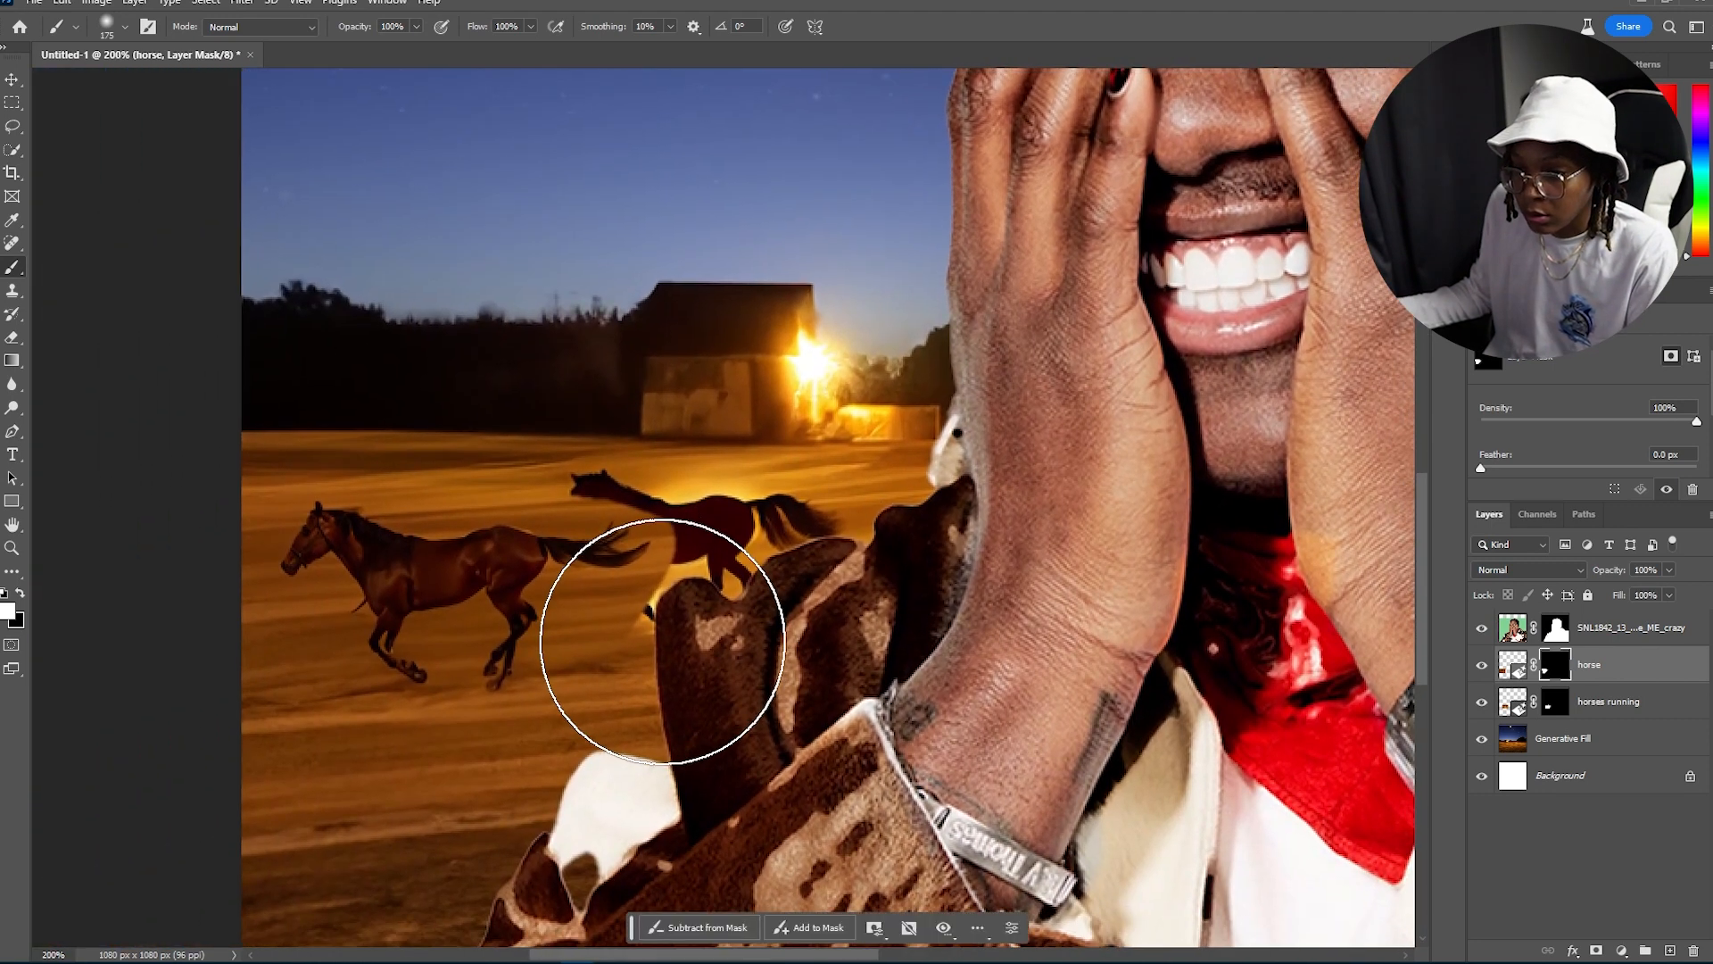
key("bracketleft")
key("bracketleft")
key("bracketleft")
key("bracketleft")
key("bracketleft")
key("x")
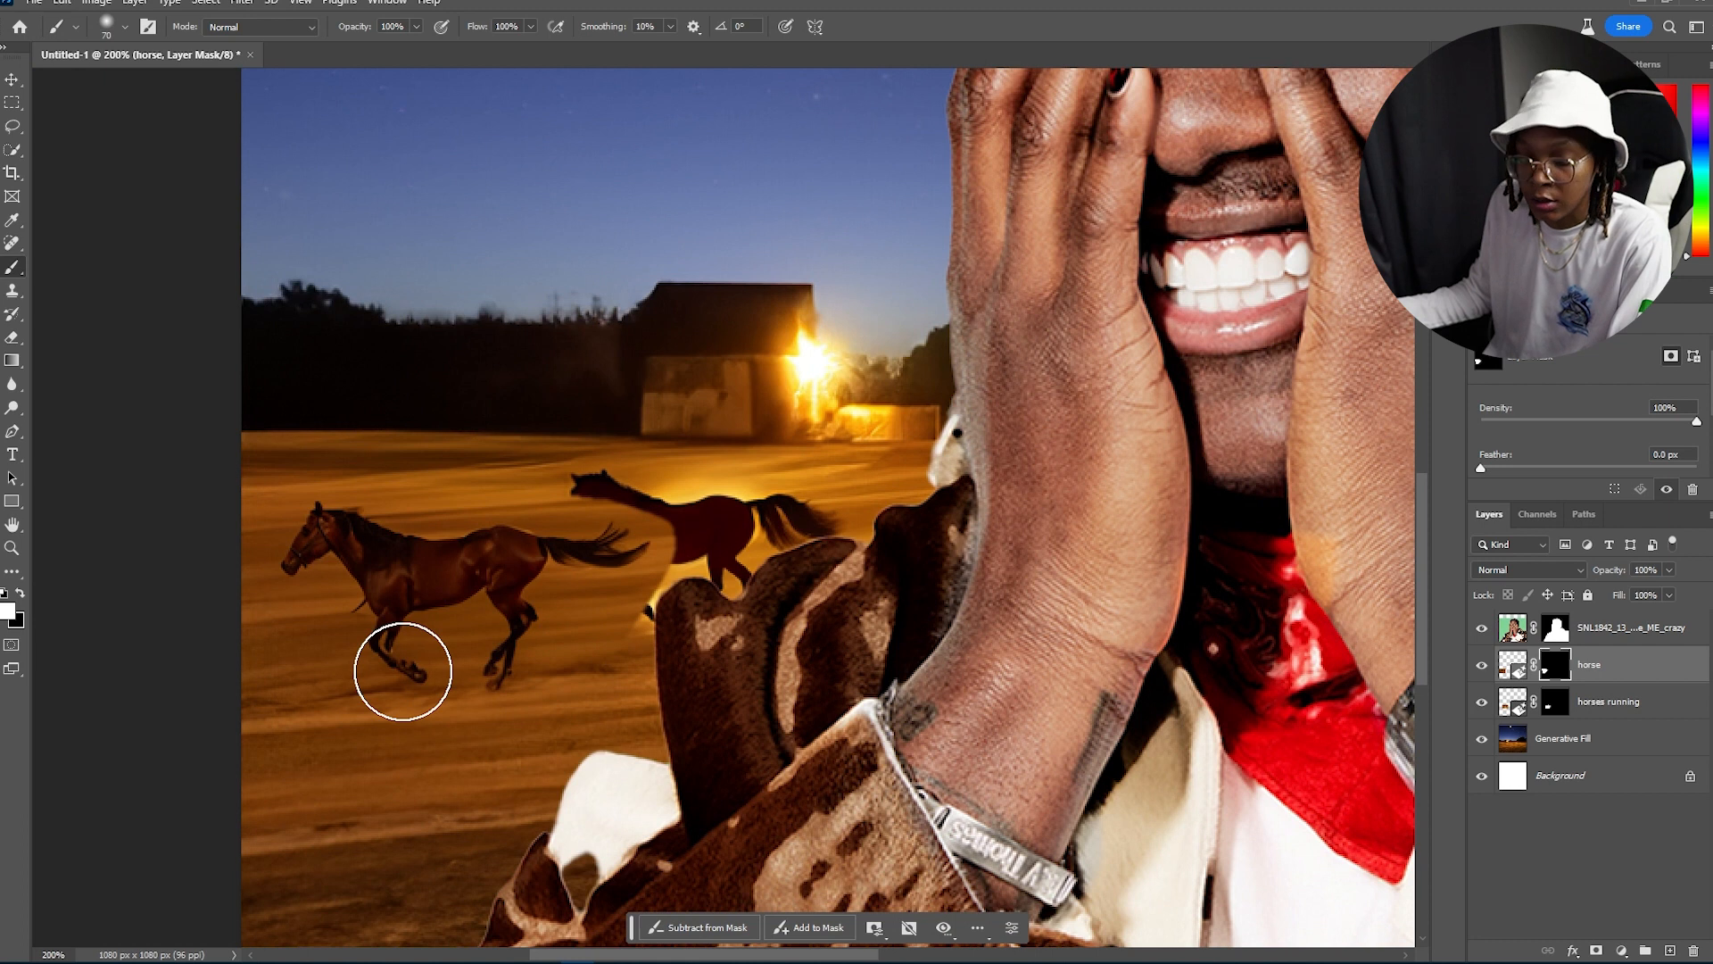
left_click_drag(667, 629, 610, 663)
key("bracketleft")
key("bracketleft")
key("bracketleft")
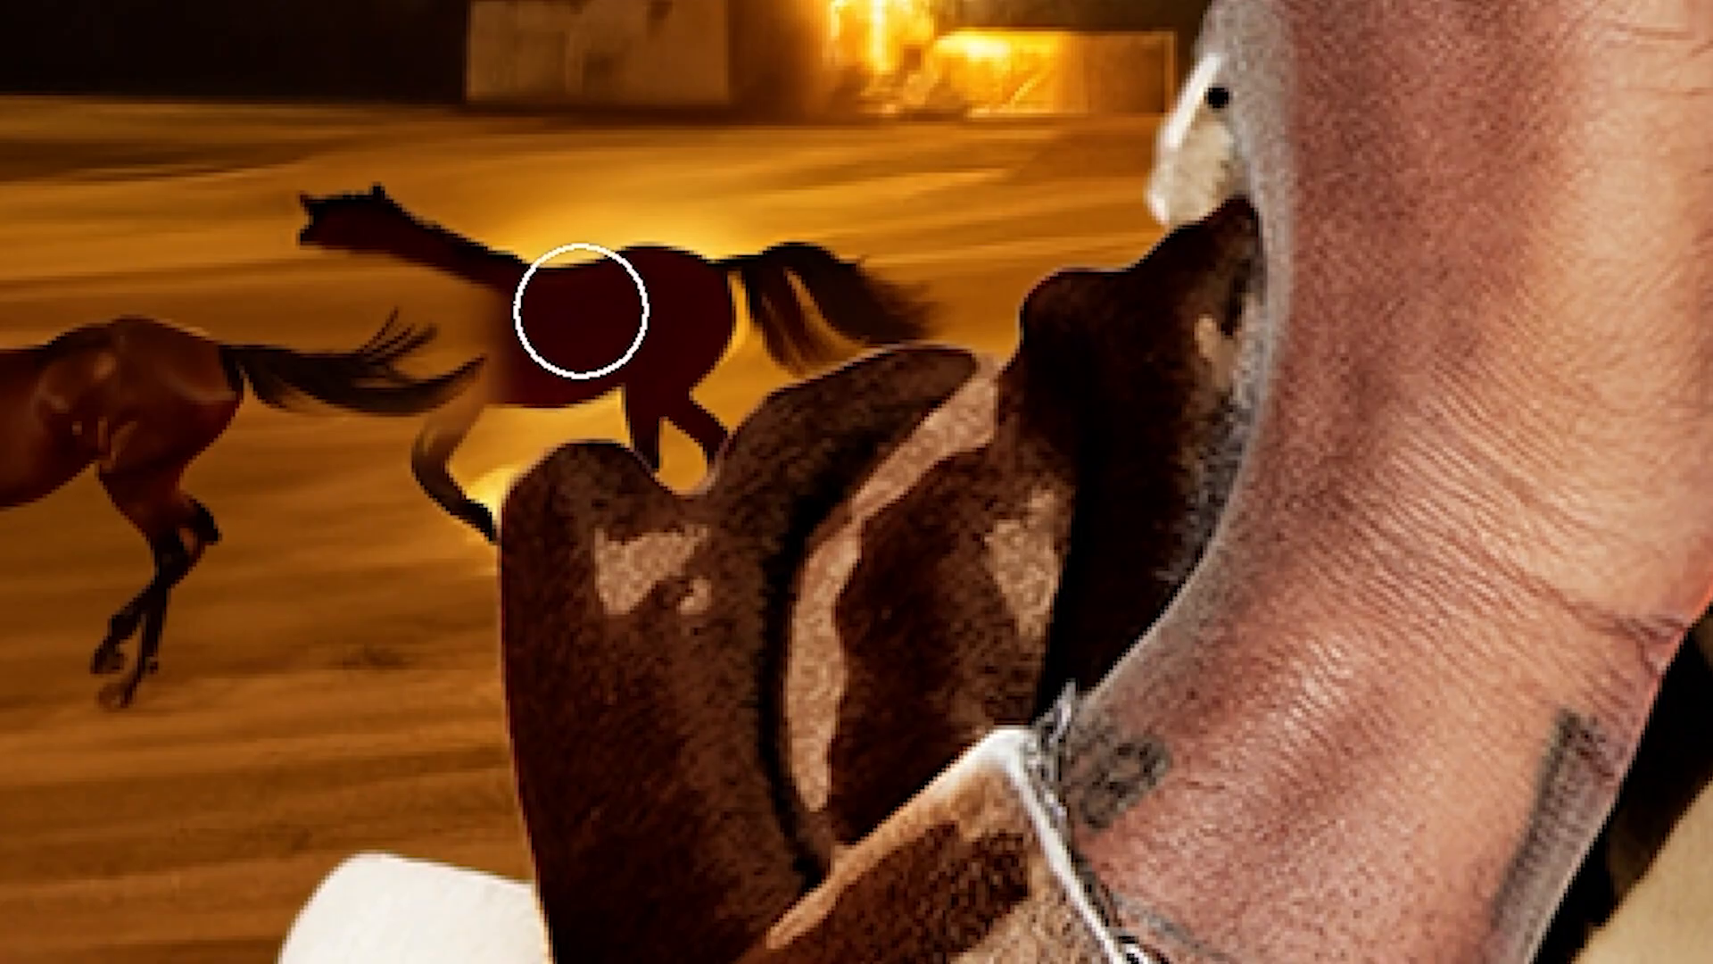
left_click_drag(629, 513, 575, 519)
key("bracketleft")
key("ctrl+minus")
key("ctrl+minus")
key("ctrl+minus")
left_click_drag(860, 623, 879, 636)
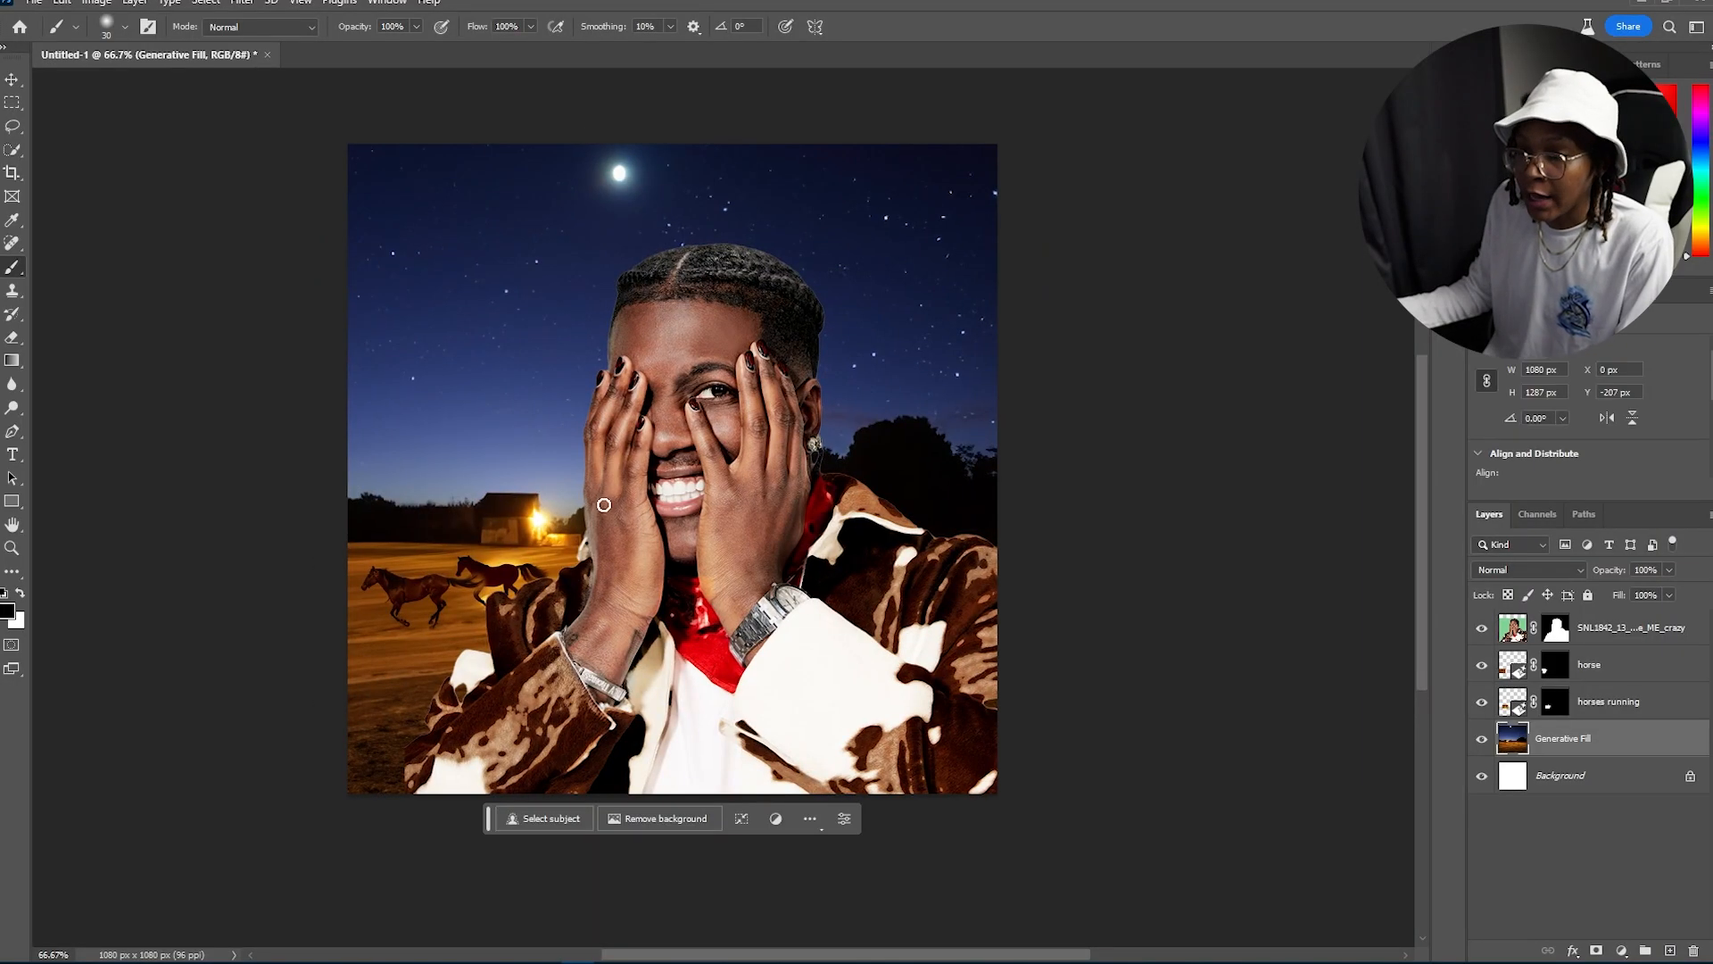
Step: Select a rectangle around the subject's visible eye on the portrait layer and generate "red eyes"
key("v")
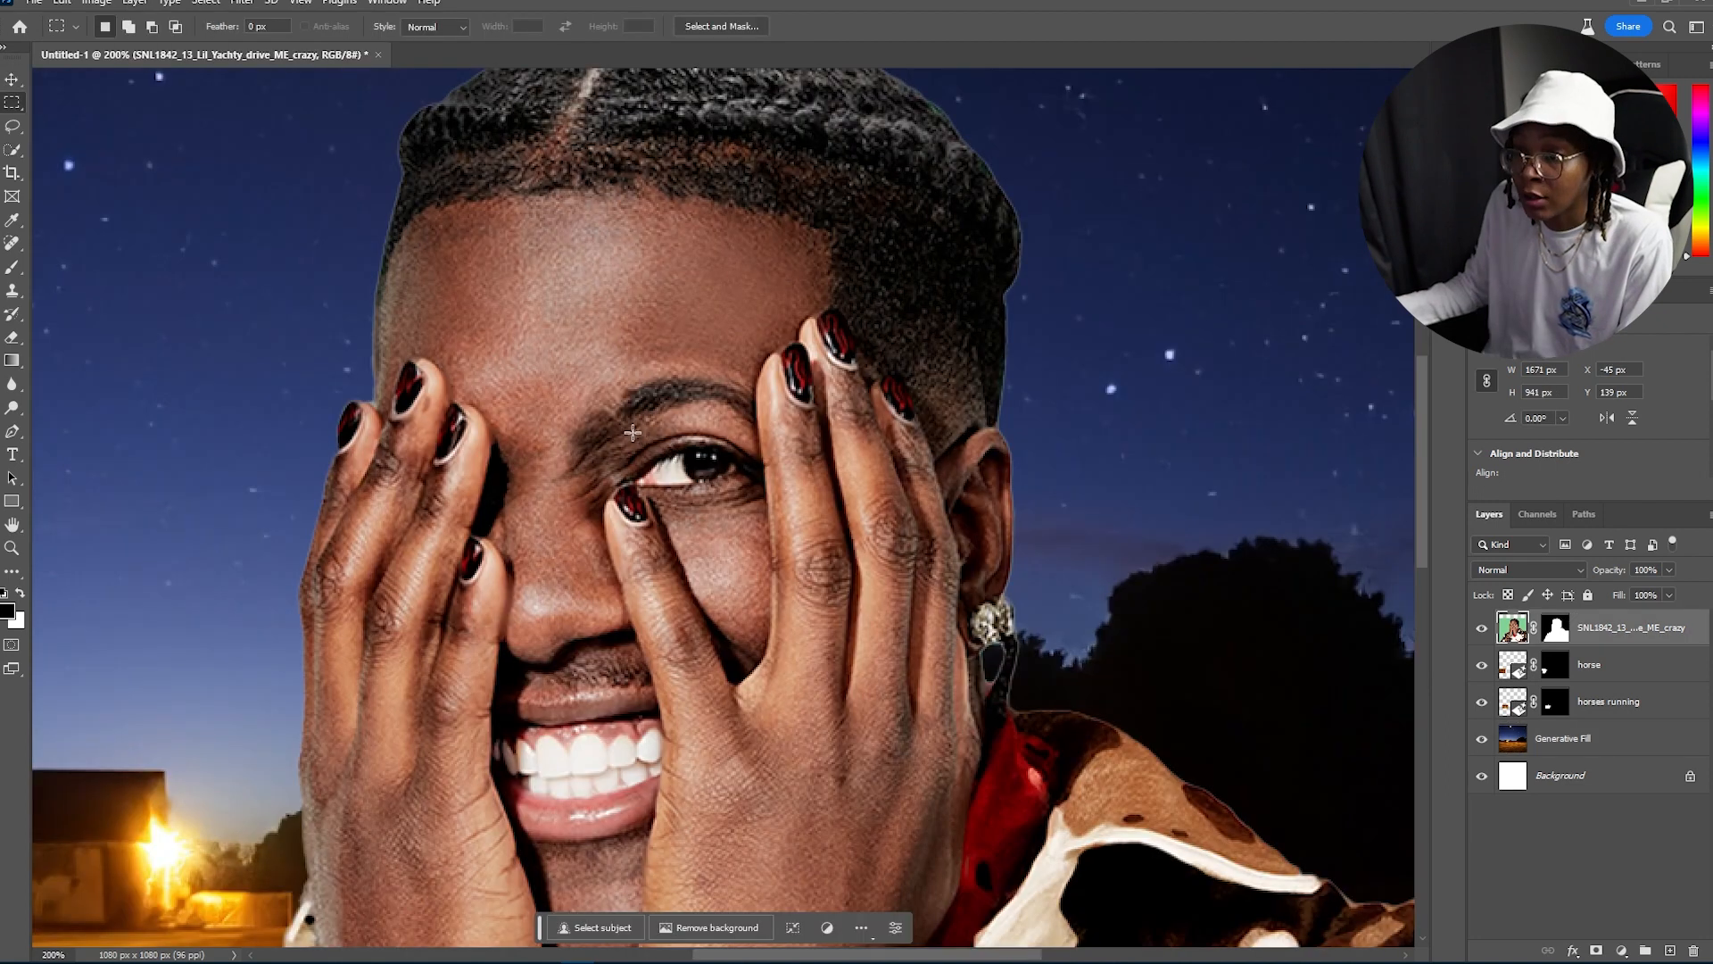
left_click_drag(628, 431, 772, 495)
left_click(585, 519)
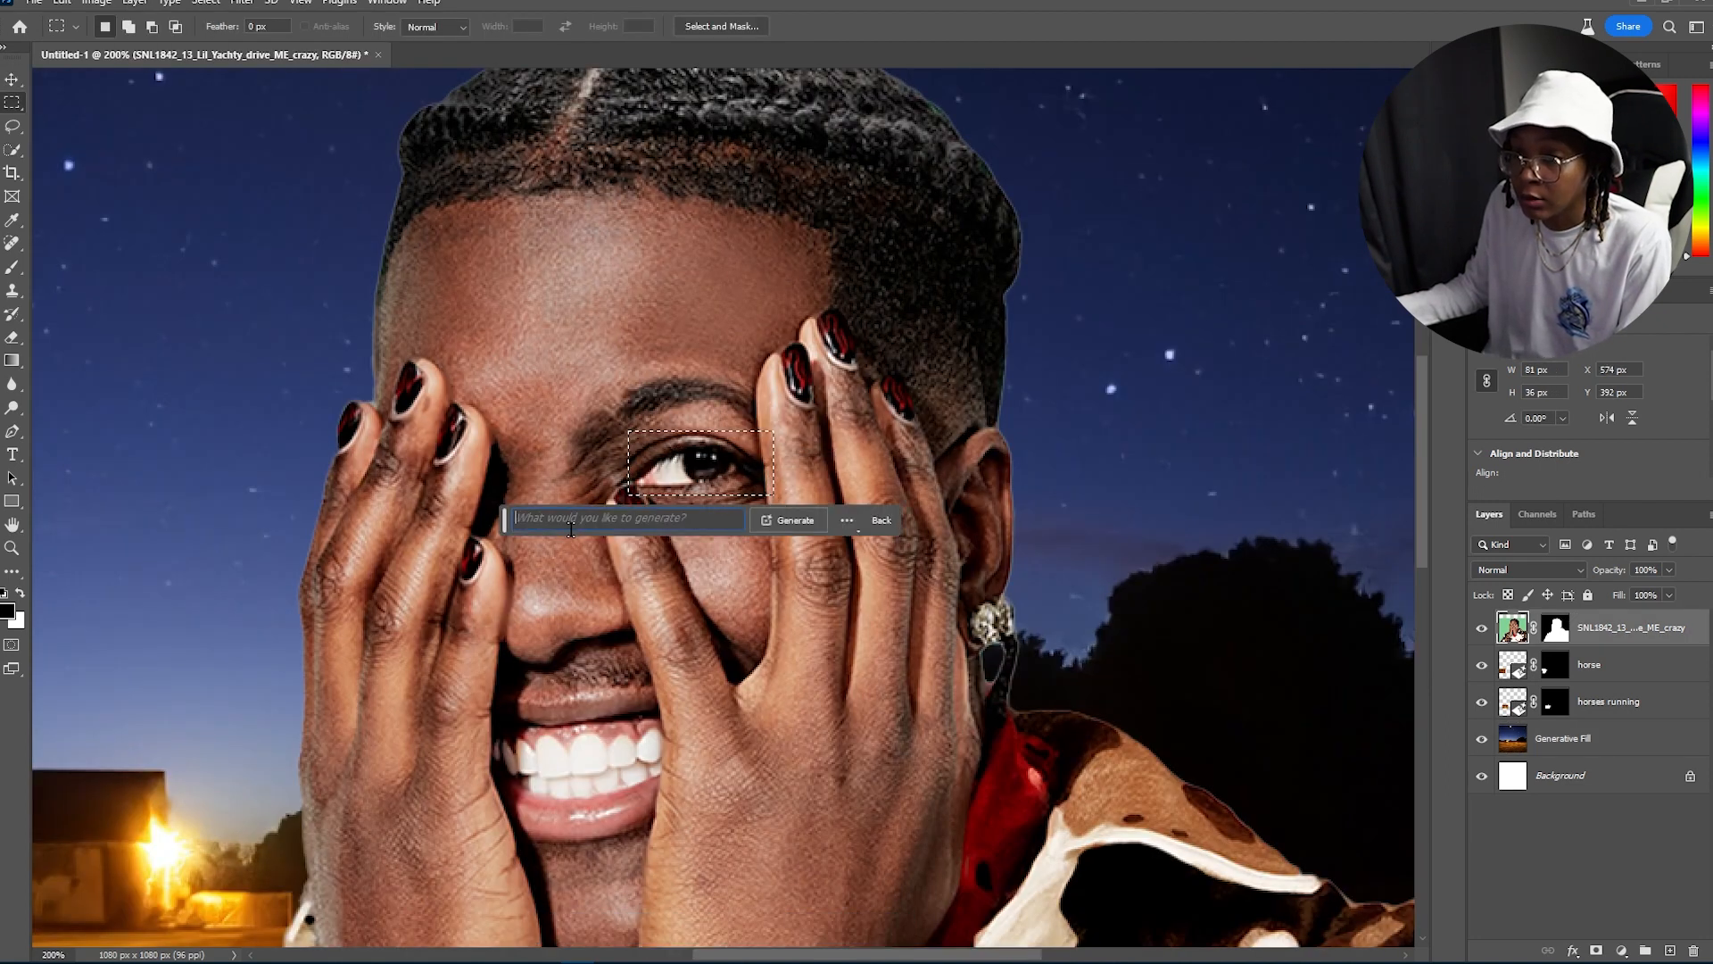
type("red eyes")
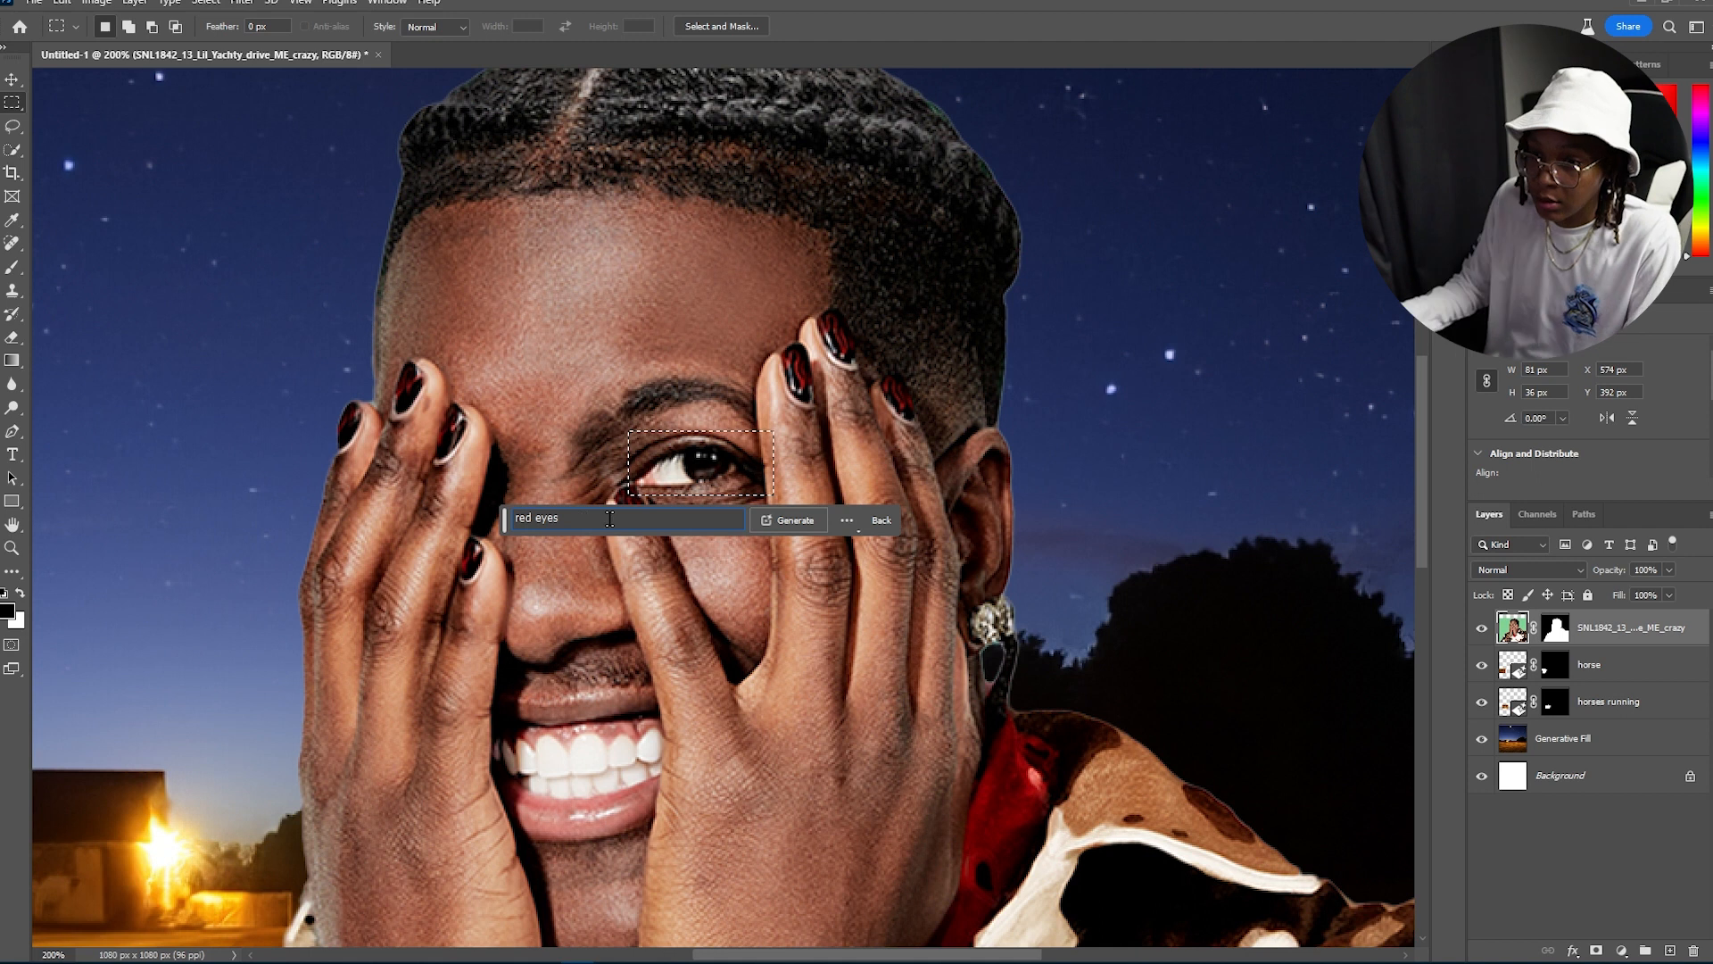
left_click(838, 518)
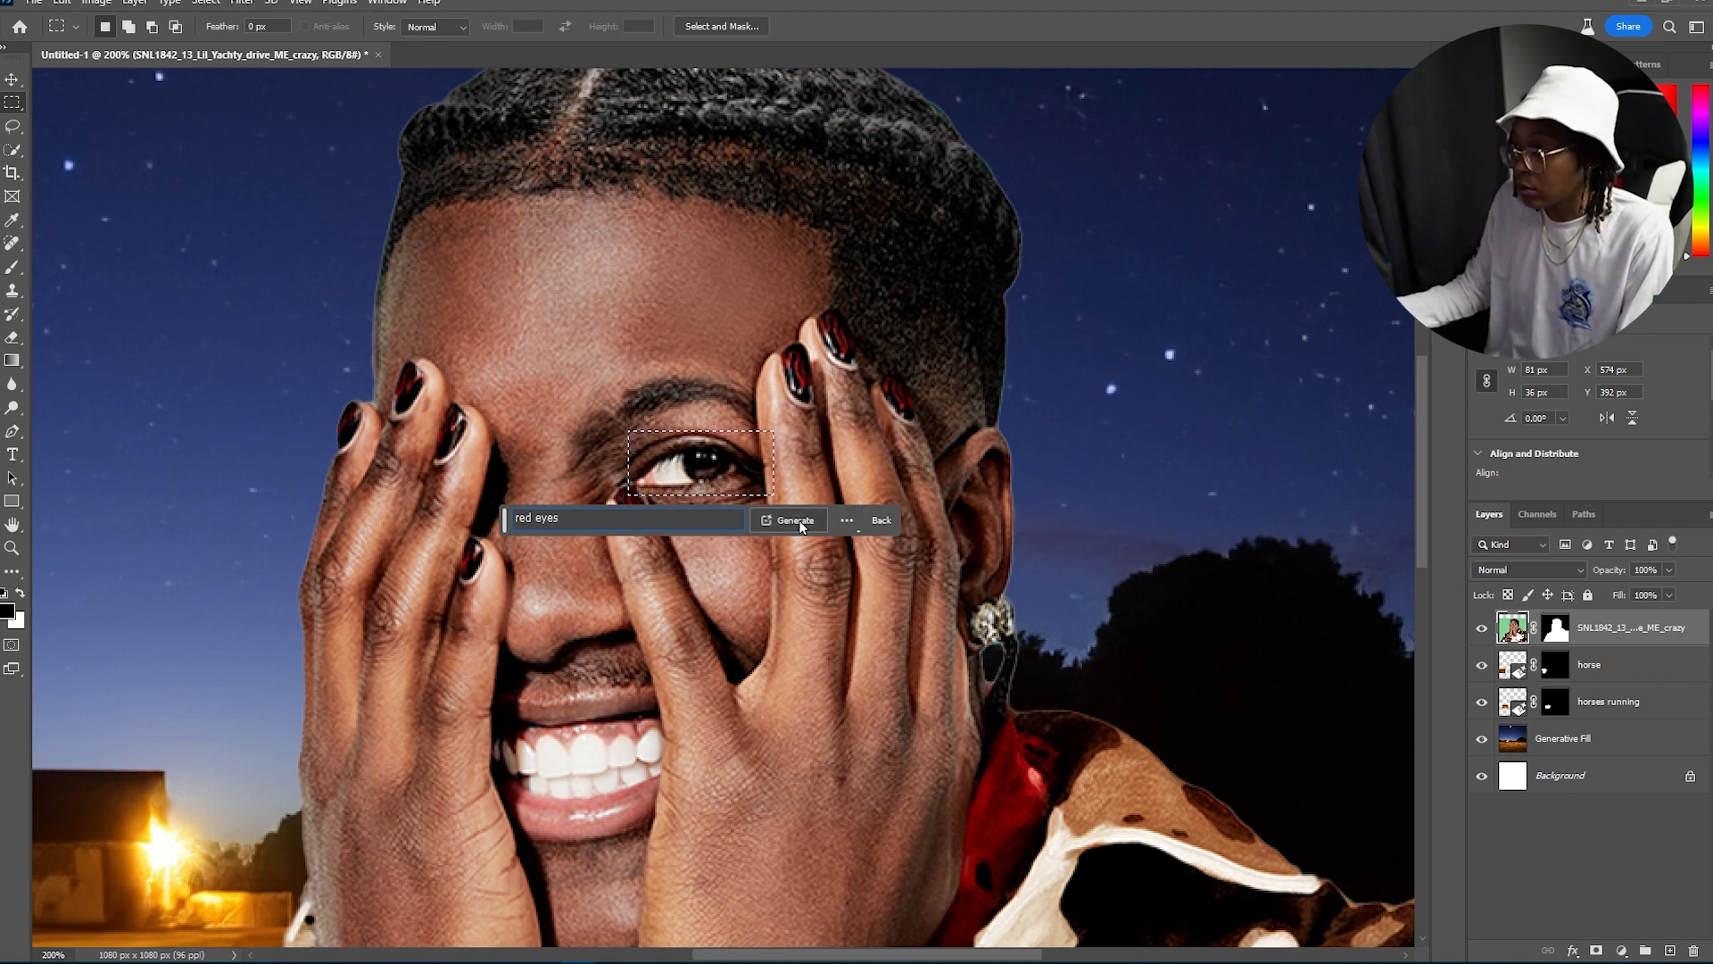
left_click(809, 520)
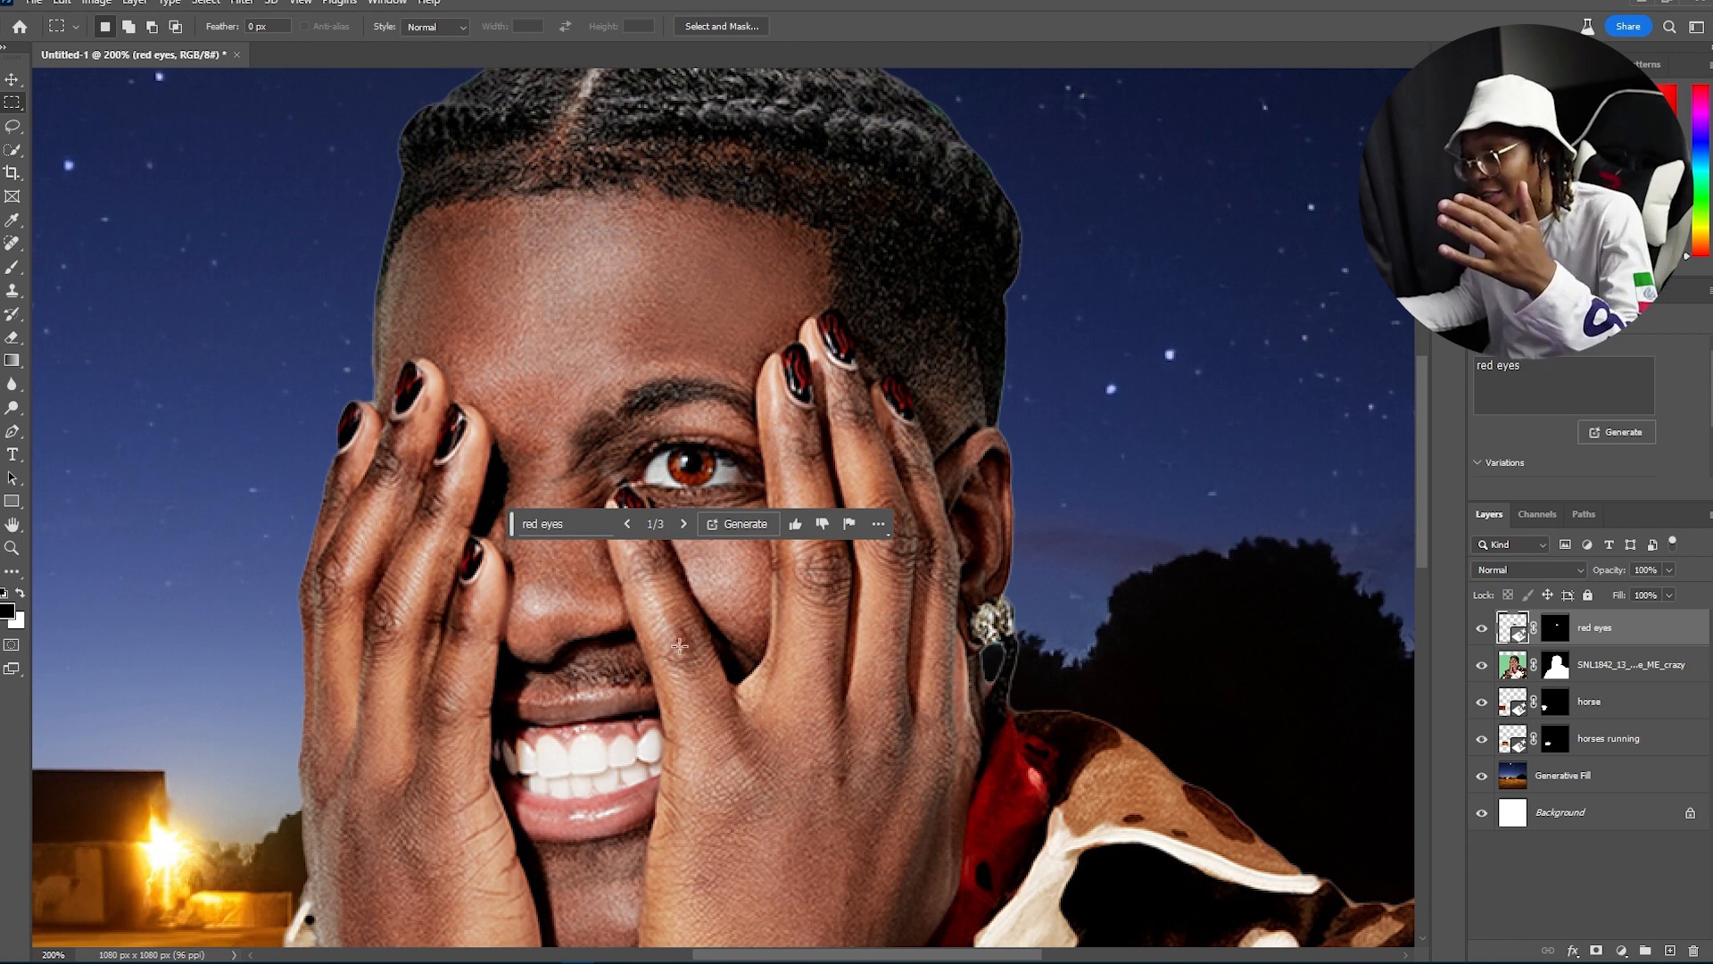
Step: Compare the three red eyes variations, returning to the first, and zoom out to the full canvas
left_click(685, 528)
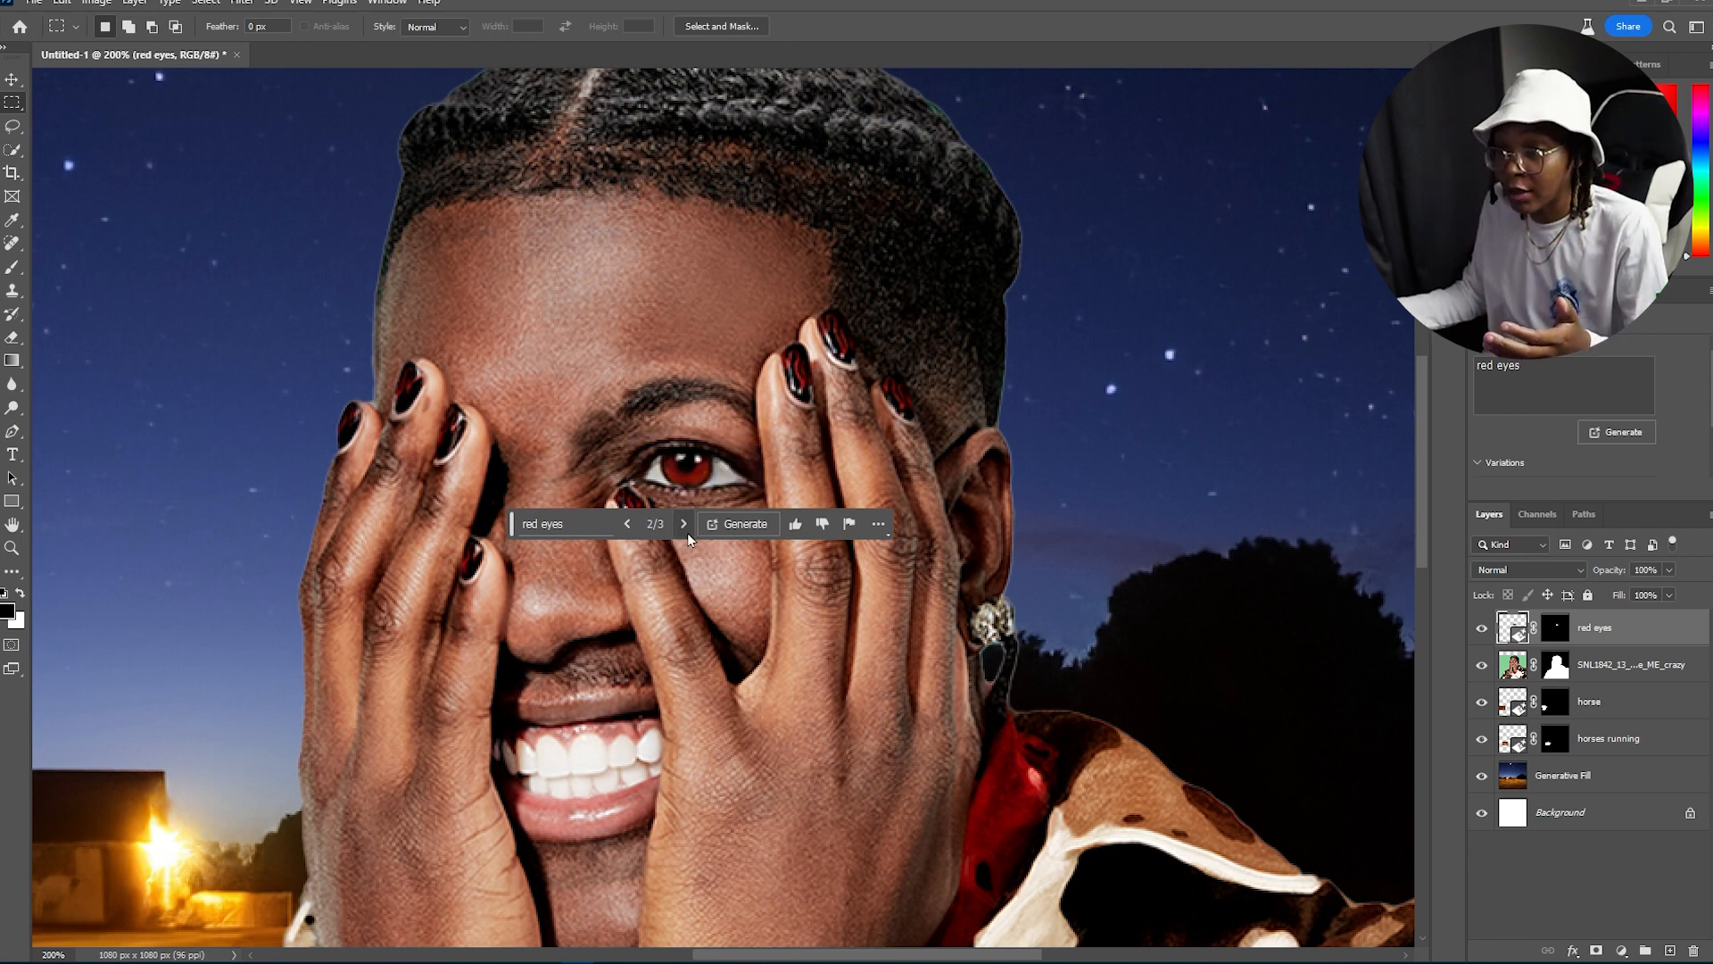
left_click(687, 532)
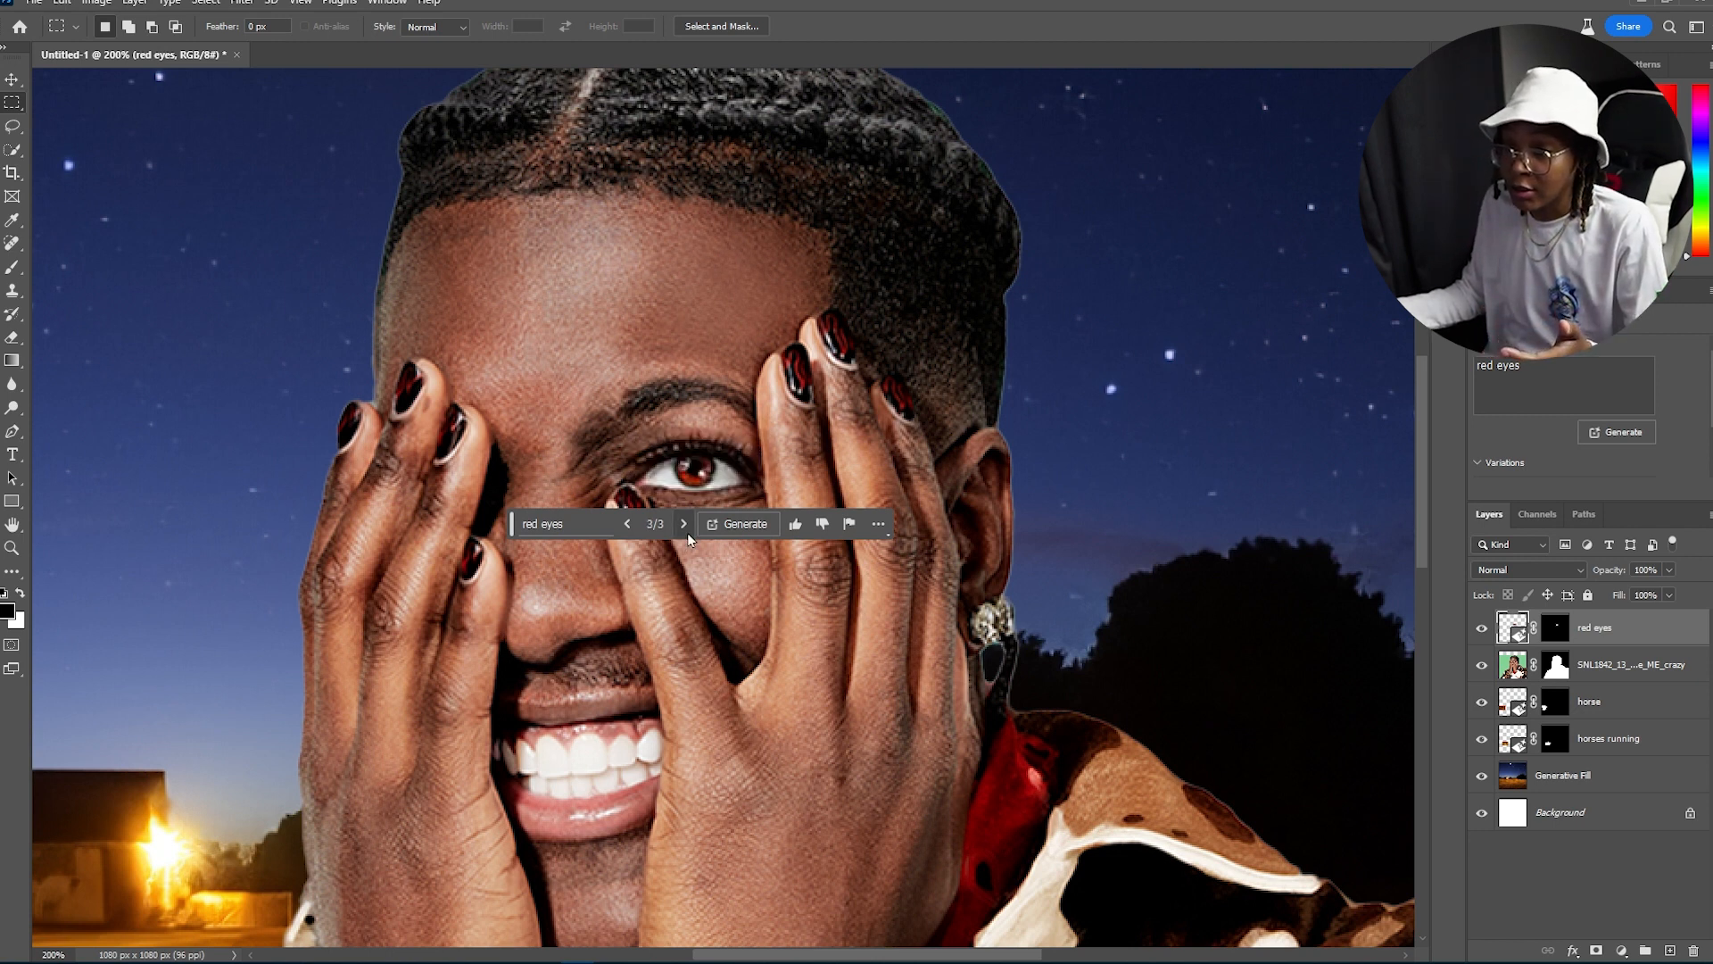
left_click(626, 527)
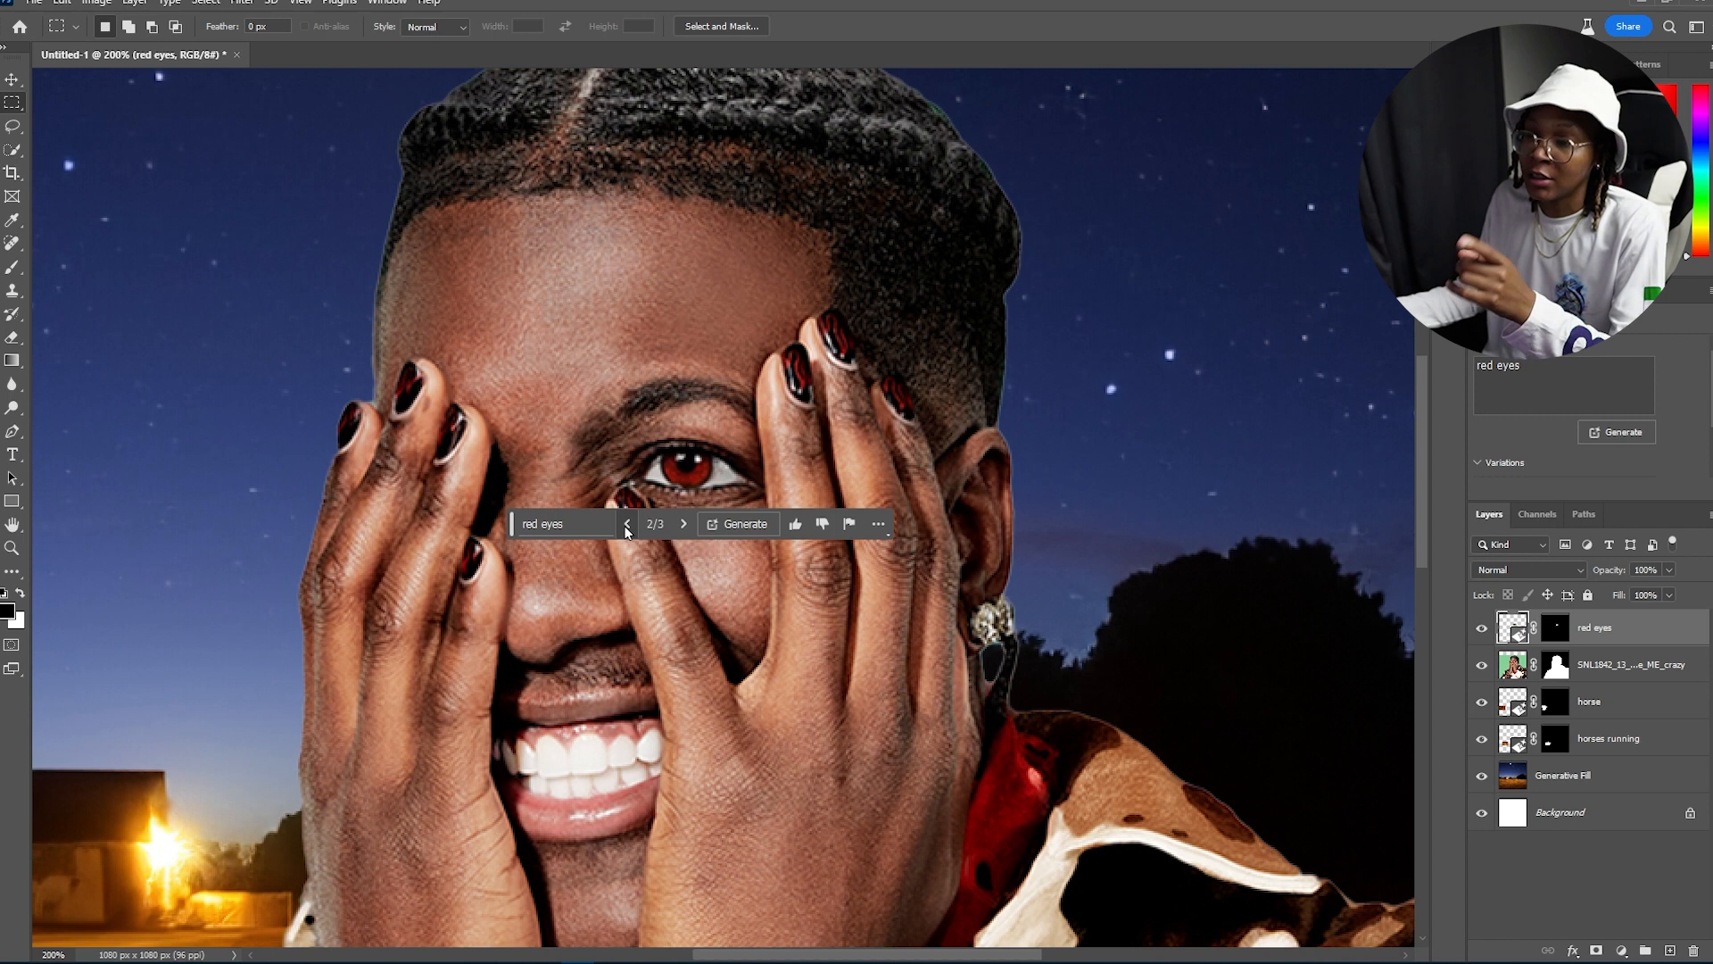
left_click(626, 526)
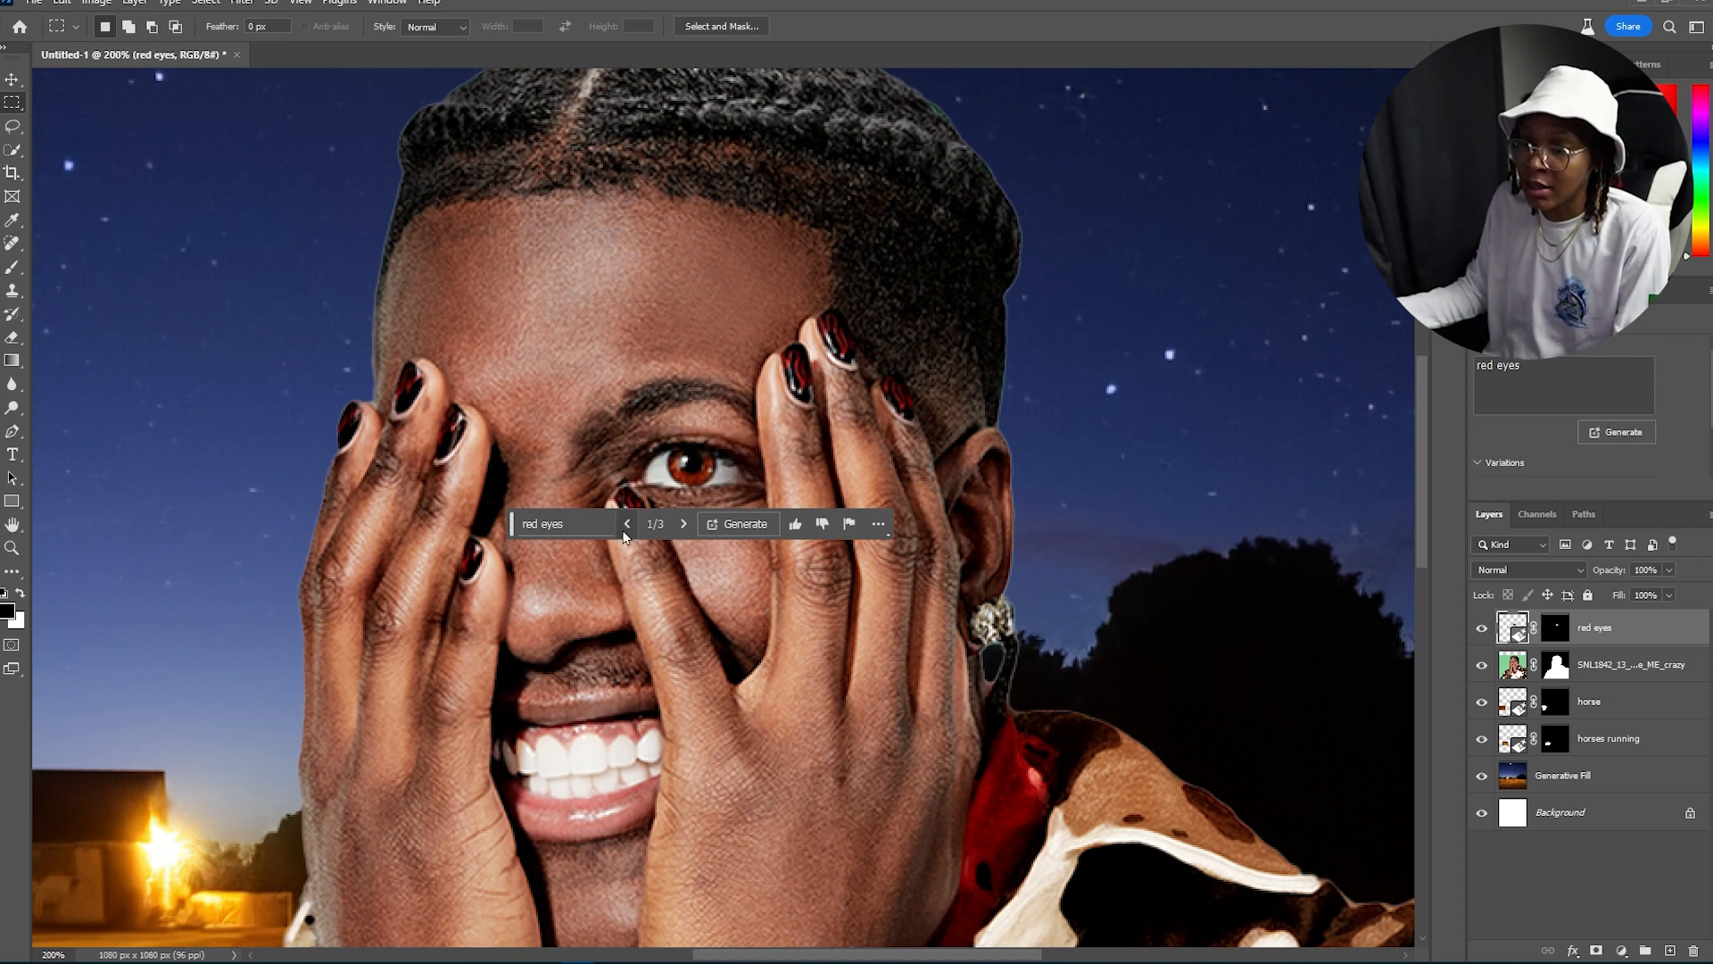
key("ctrl+minus")
key("ctrl+minus")
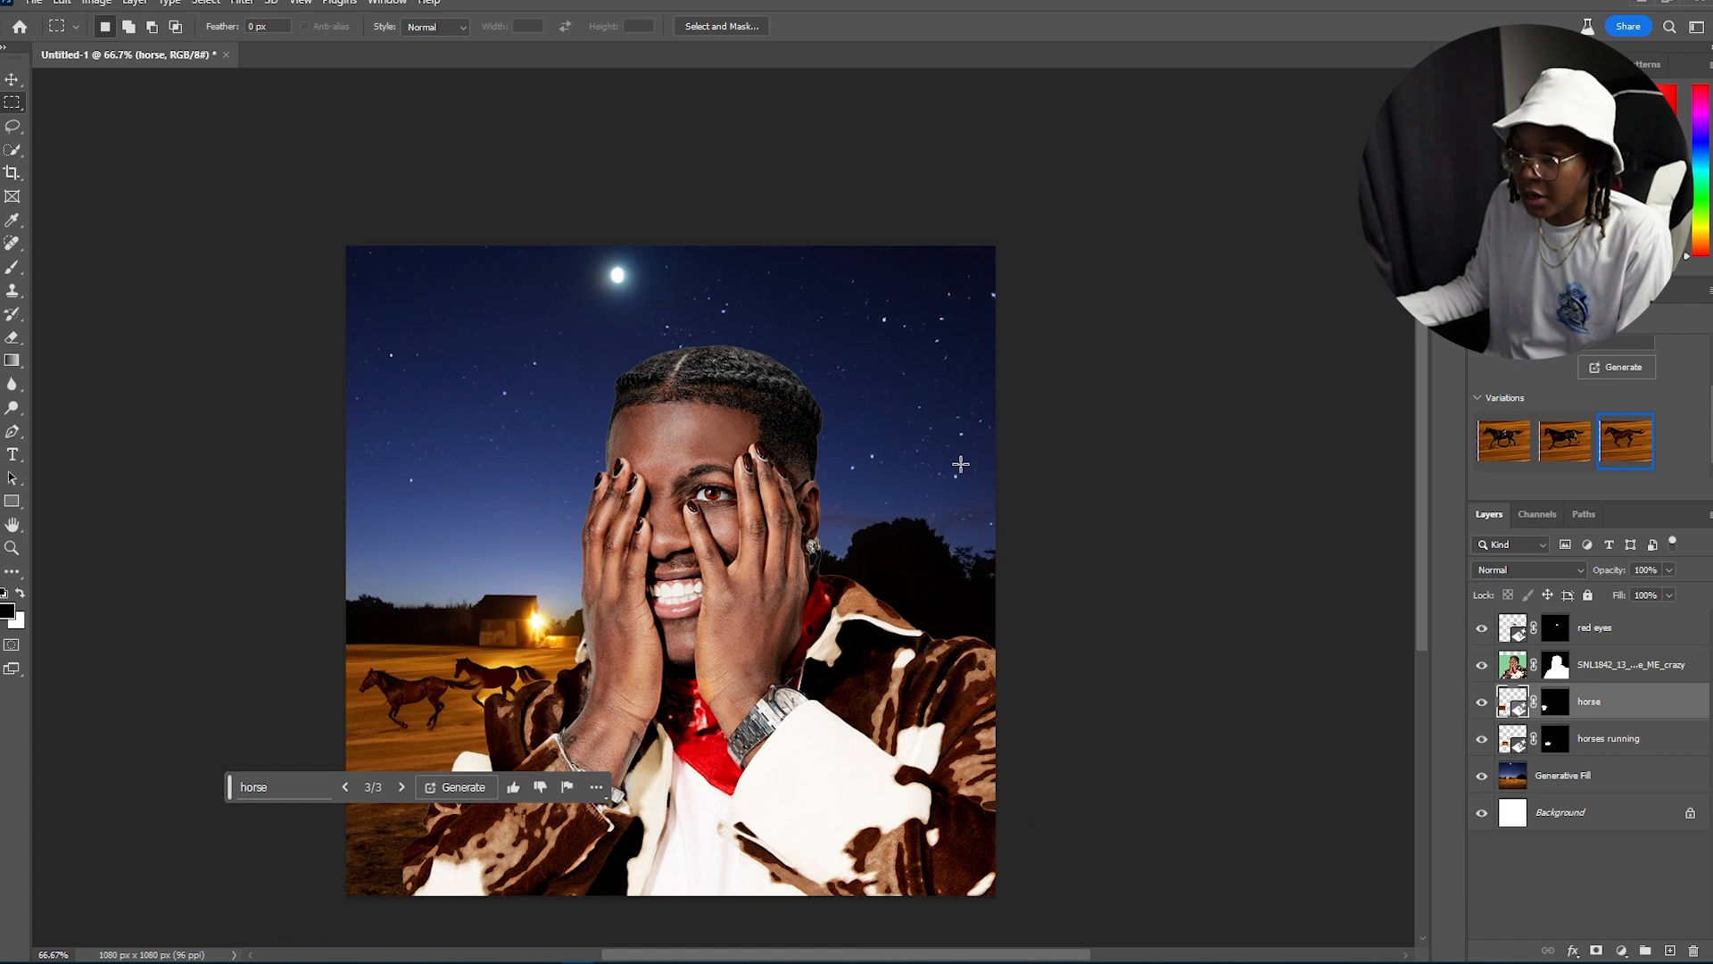
Step: On the portrait layer, select a rectangle above the head and generate "afro"
left_click(1632, 672)
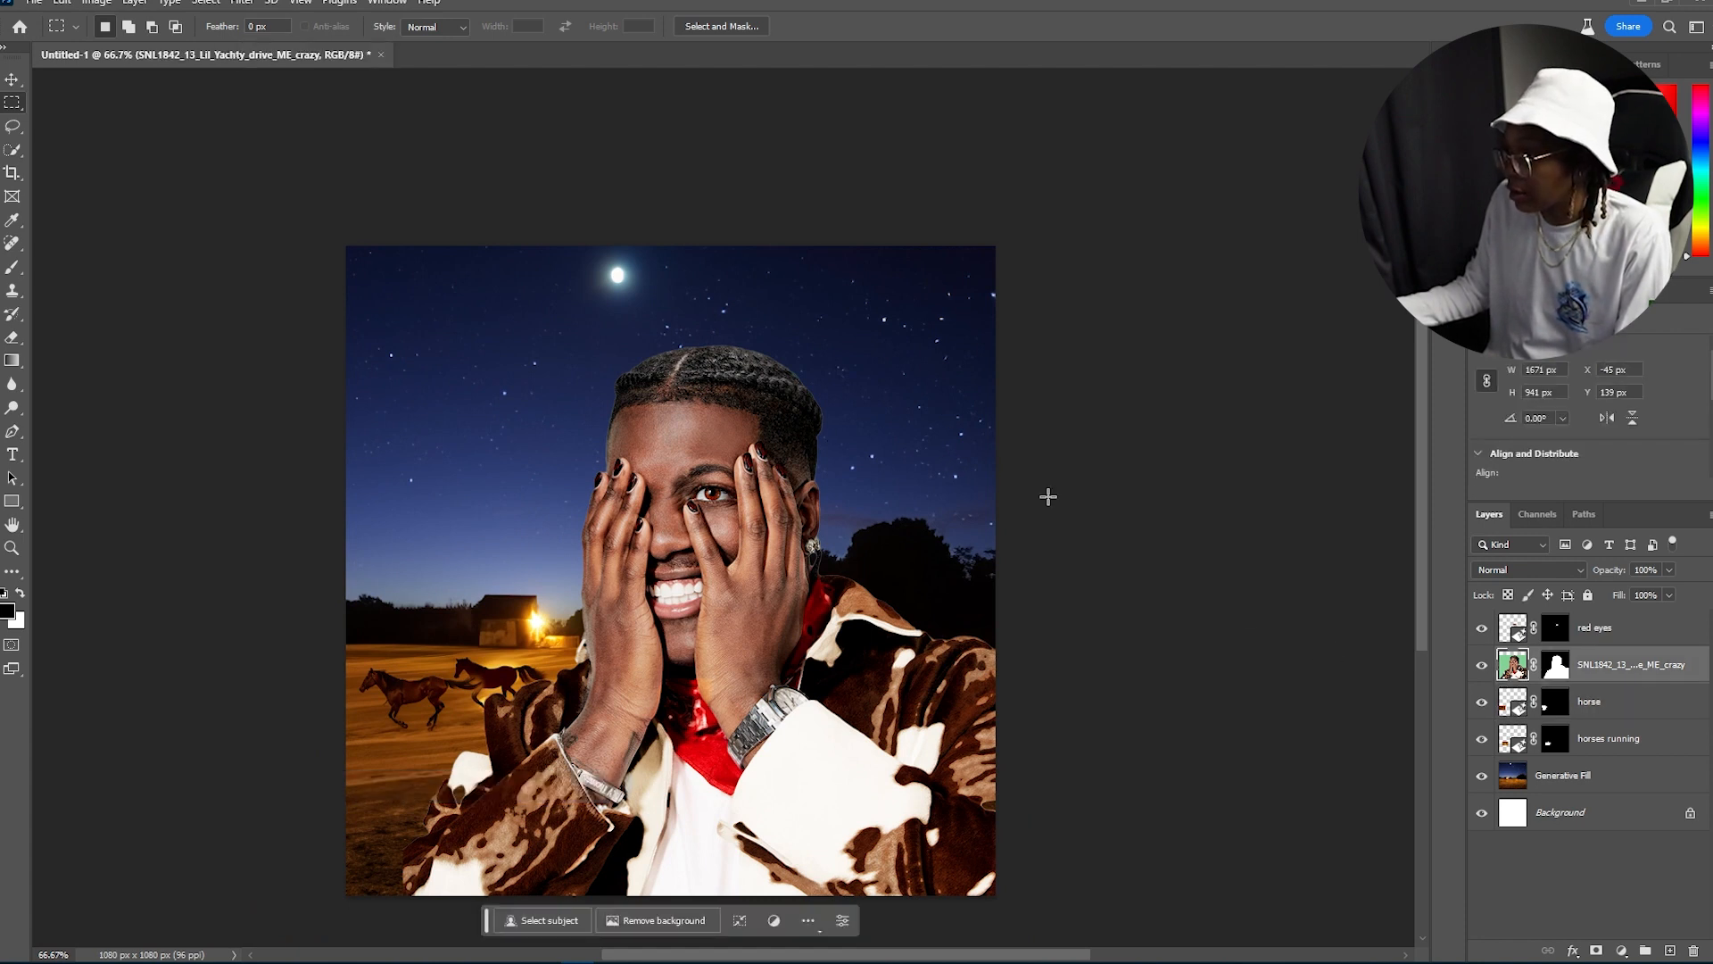
left_click_drag(573, 324, 842, 443)
left_click(562, 466)
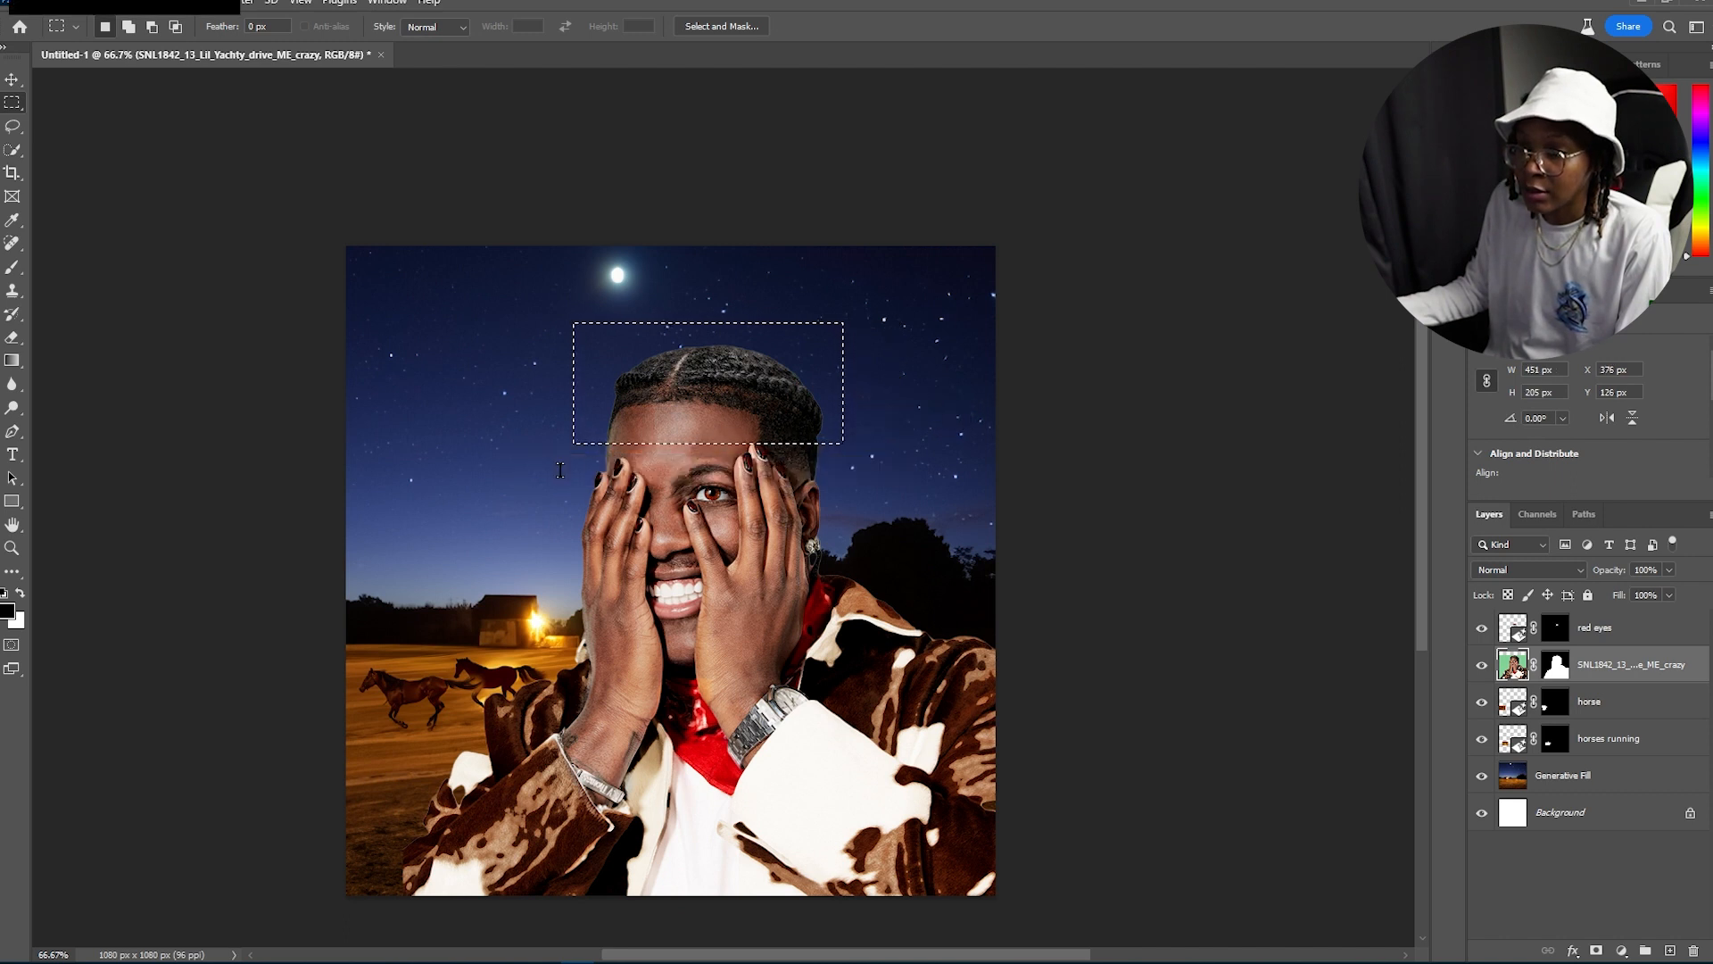
type("afro")
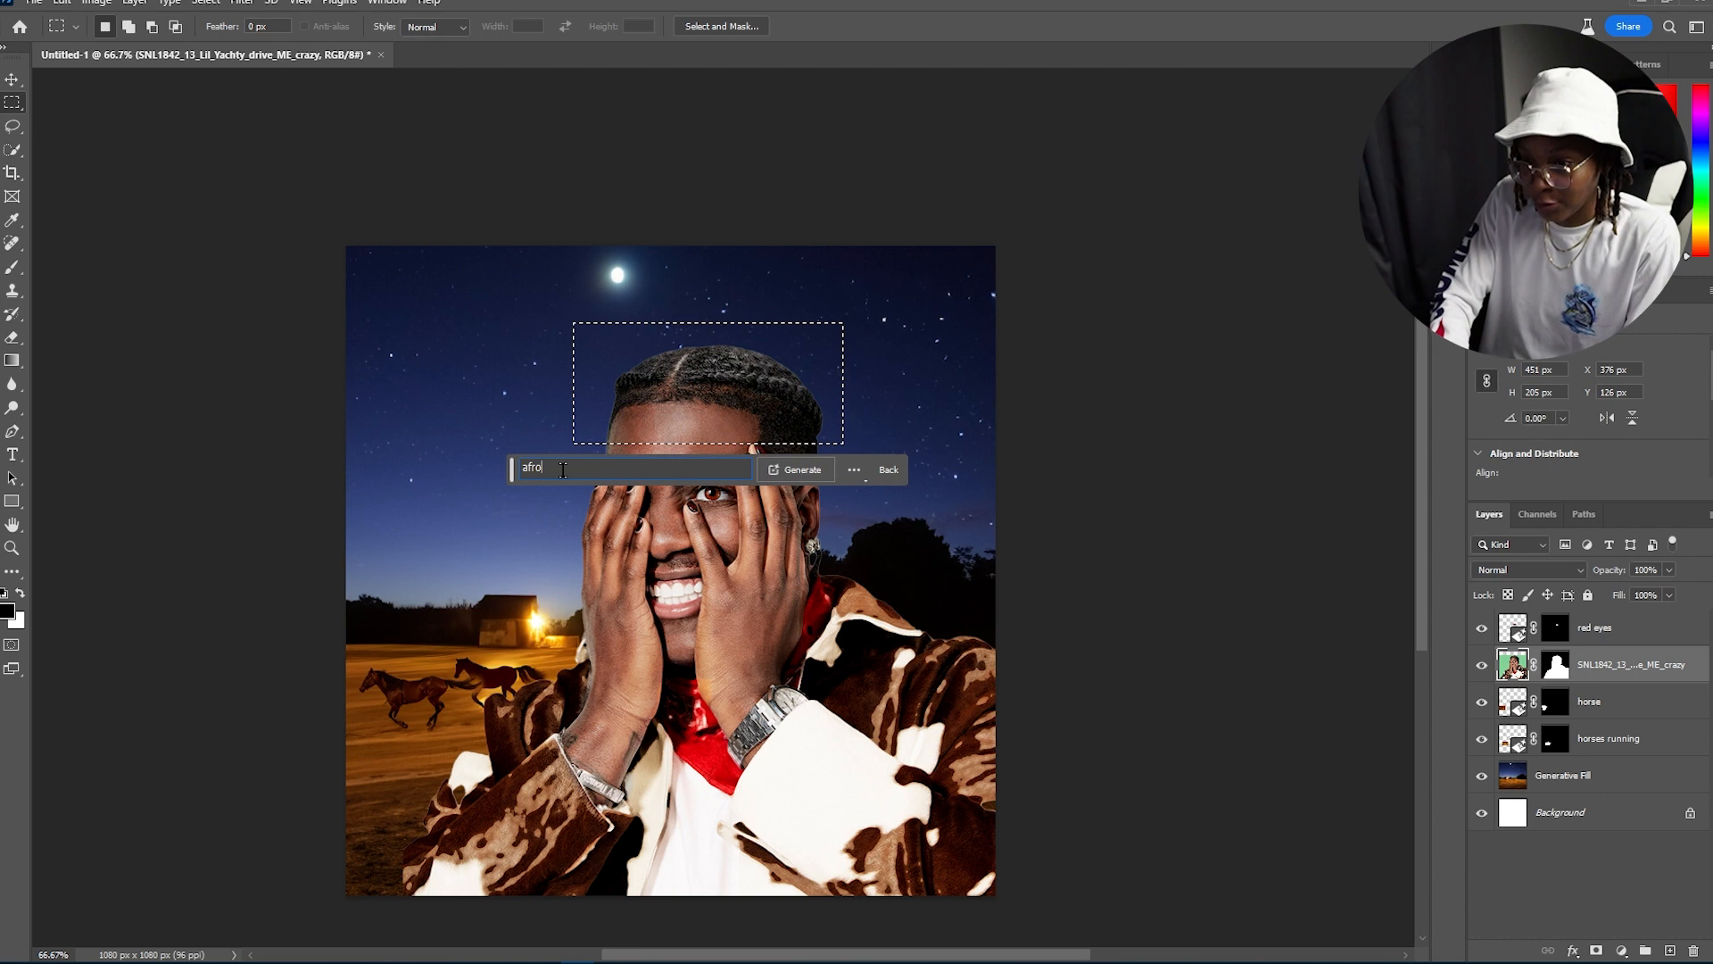
key("Return")
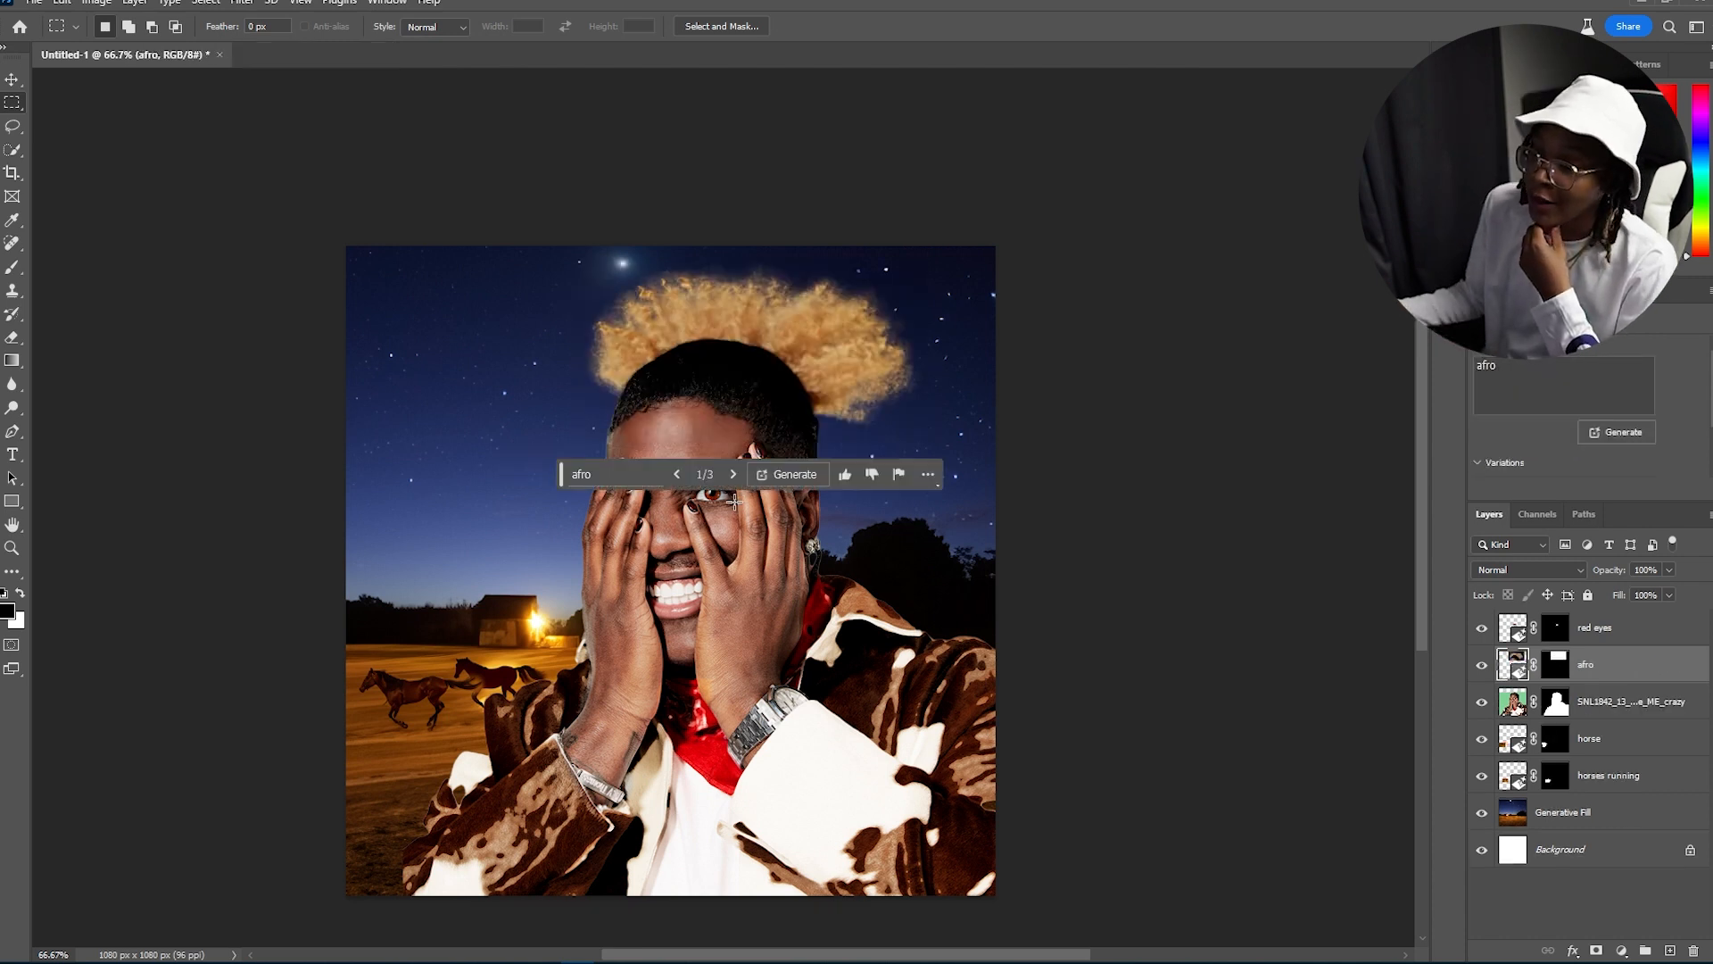
Step: Browse the afro variations and settle on the third one
left_click(733, 475)
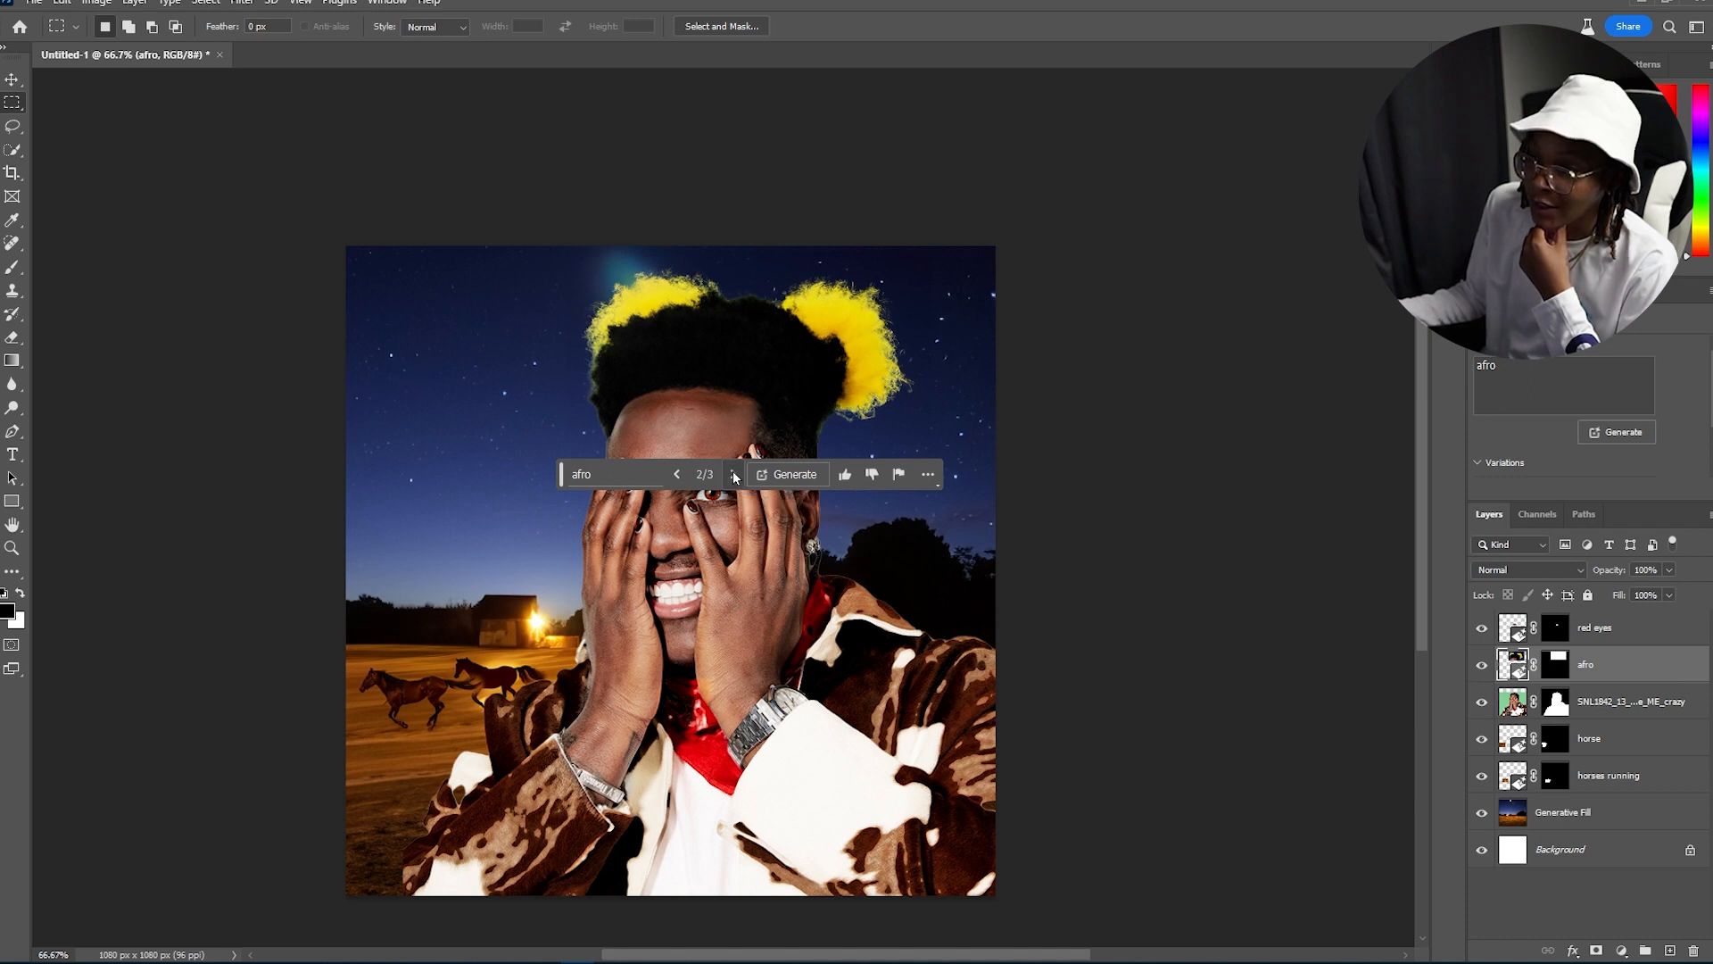
left_click(733, 476)
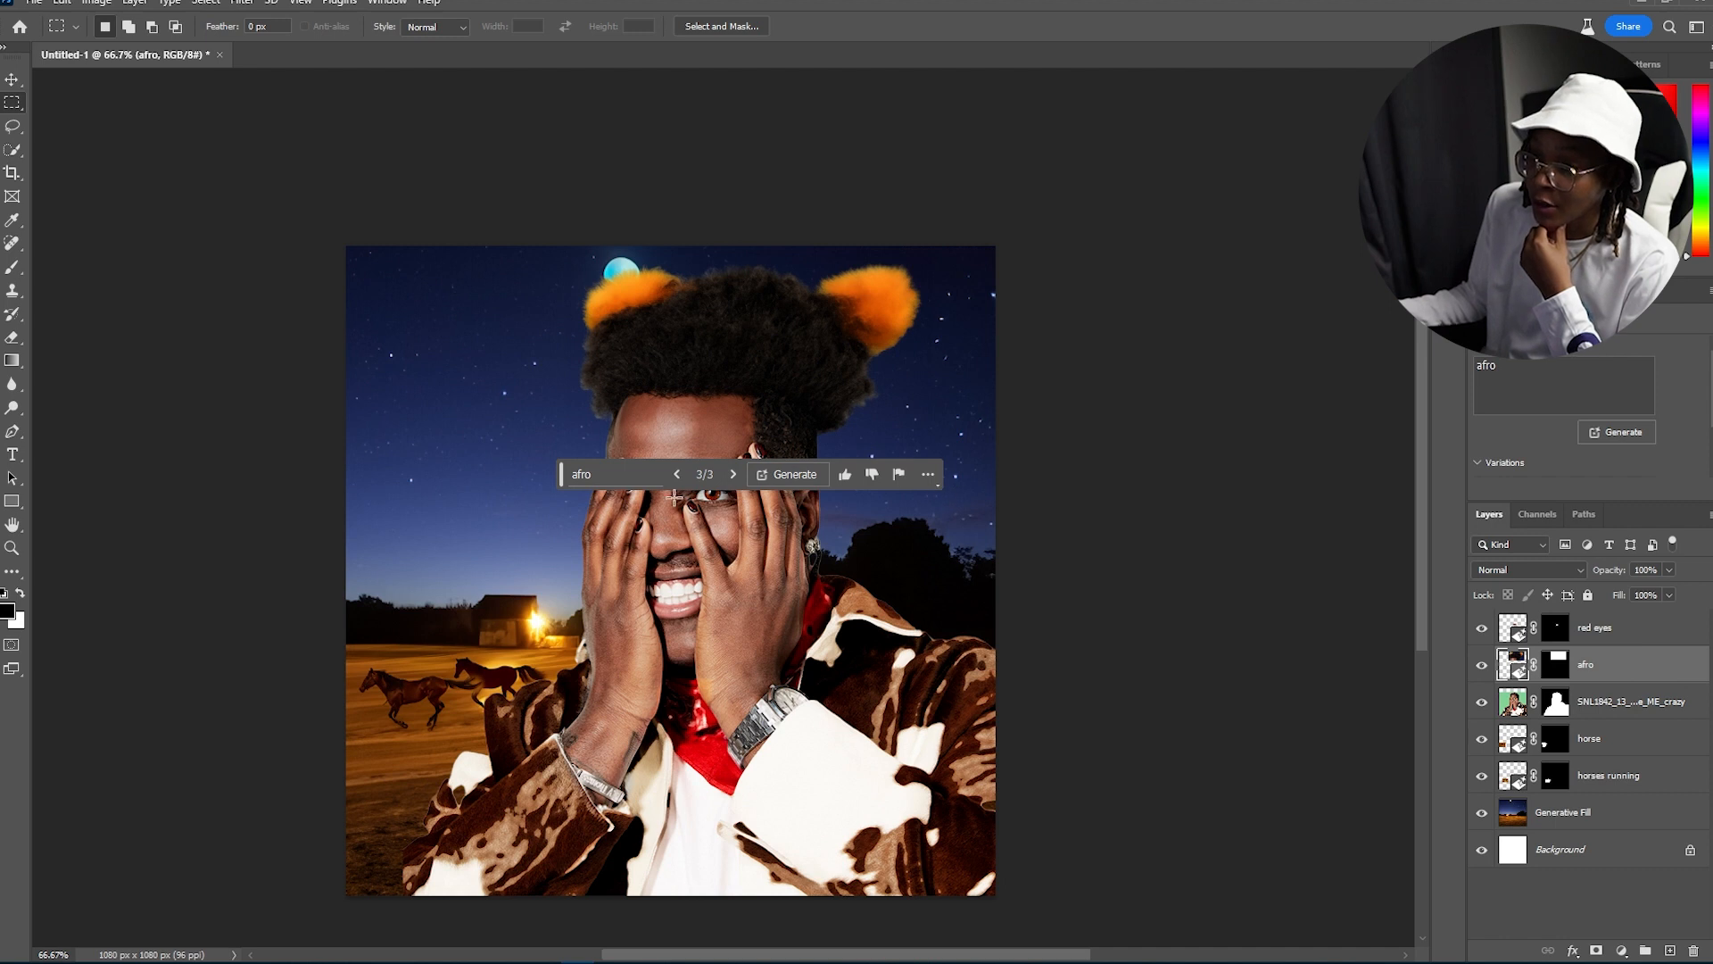
left_click(677, 478)
left_click(677, 478)
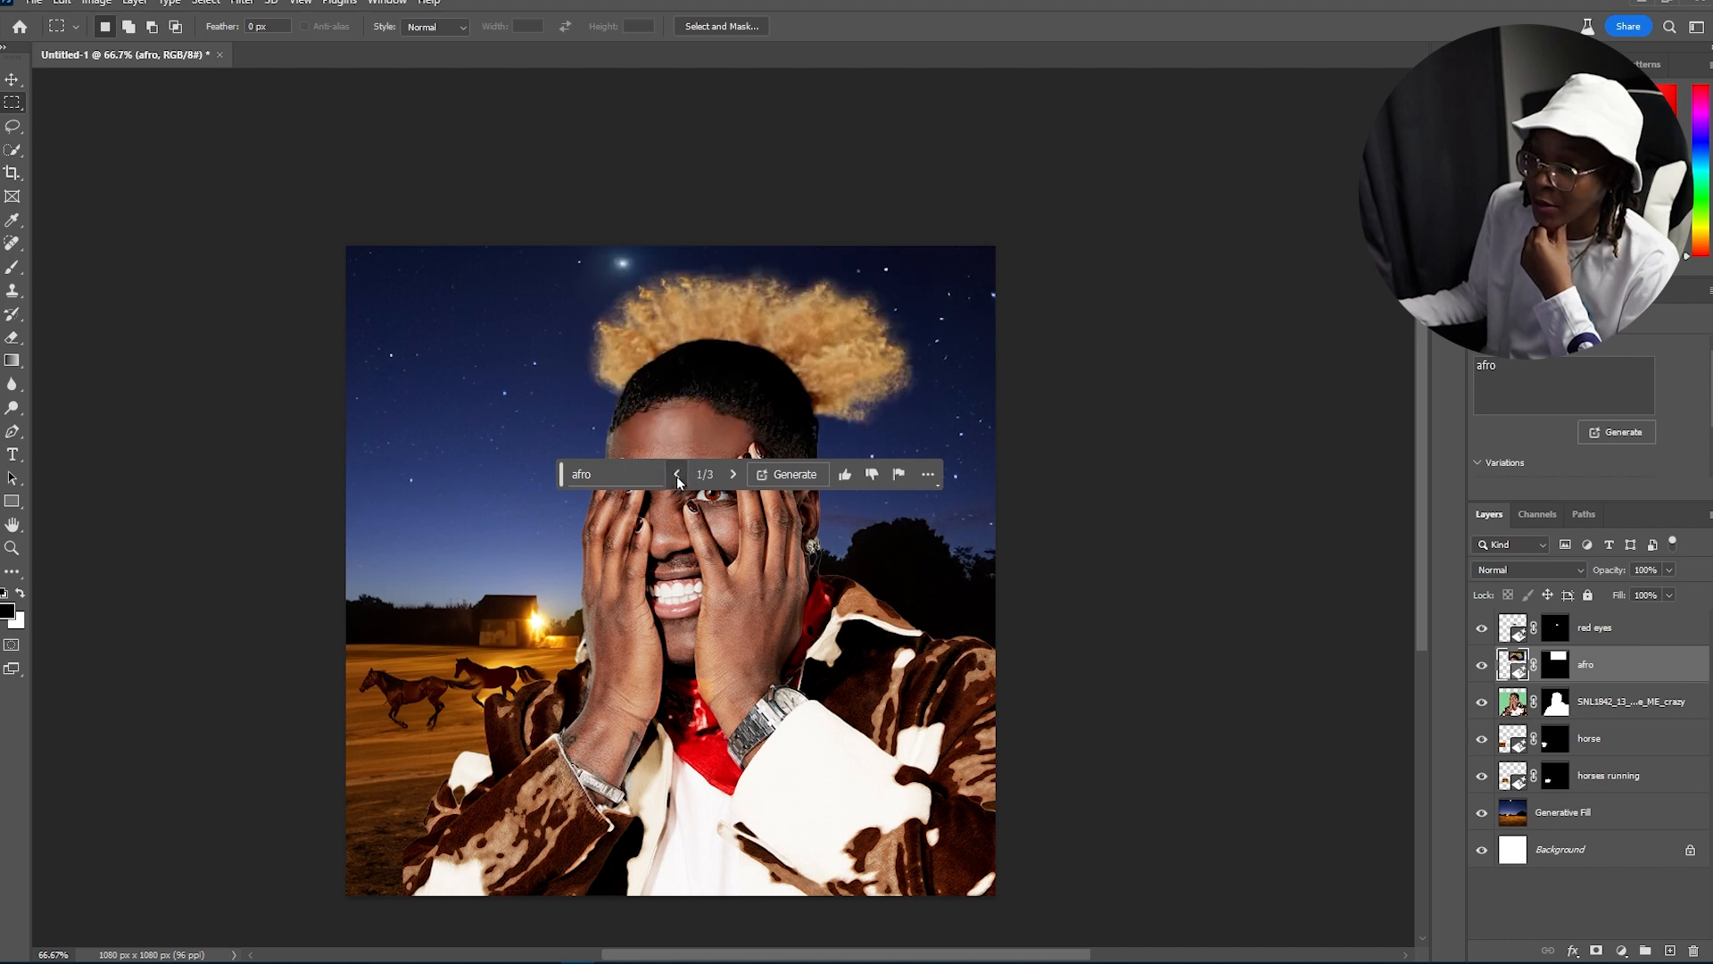
left_click(677, 478)
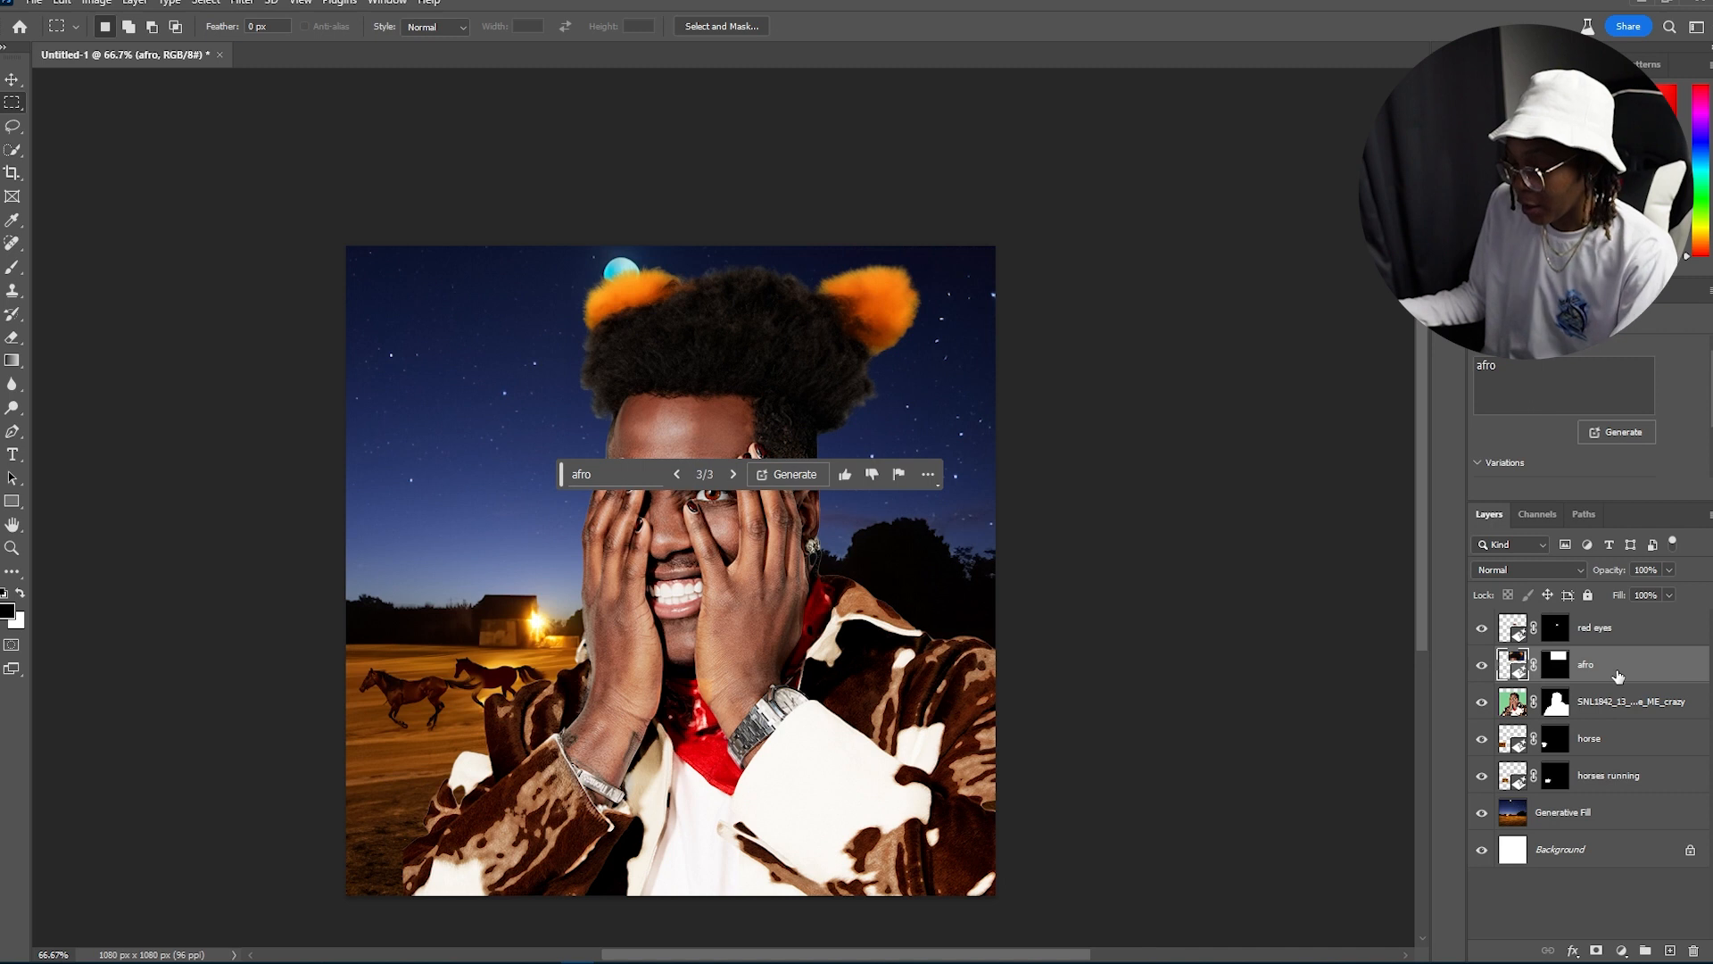
Step: Delete the afro layer and add a new empty layer directly above the Generative Fill background
key("Delete")
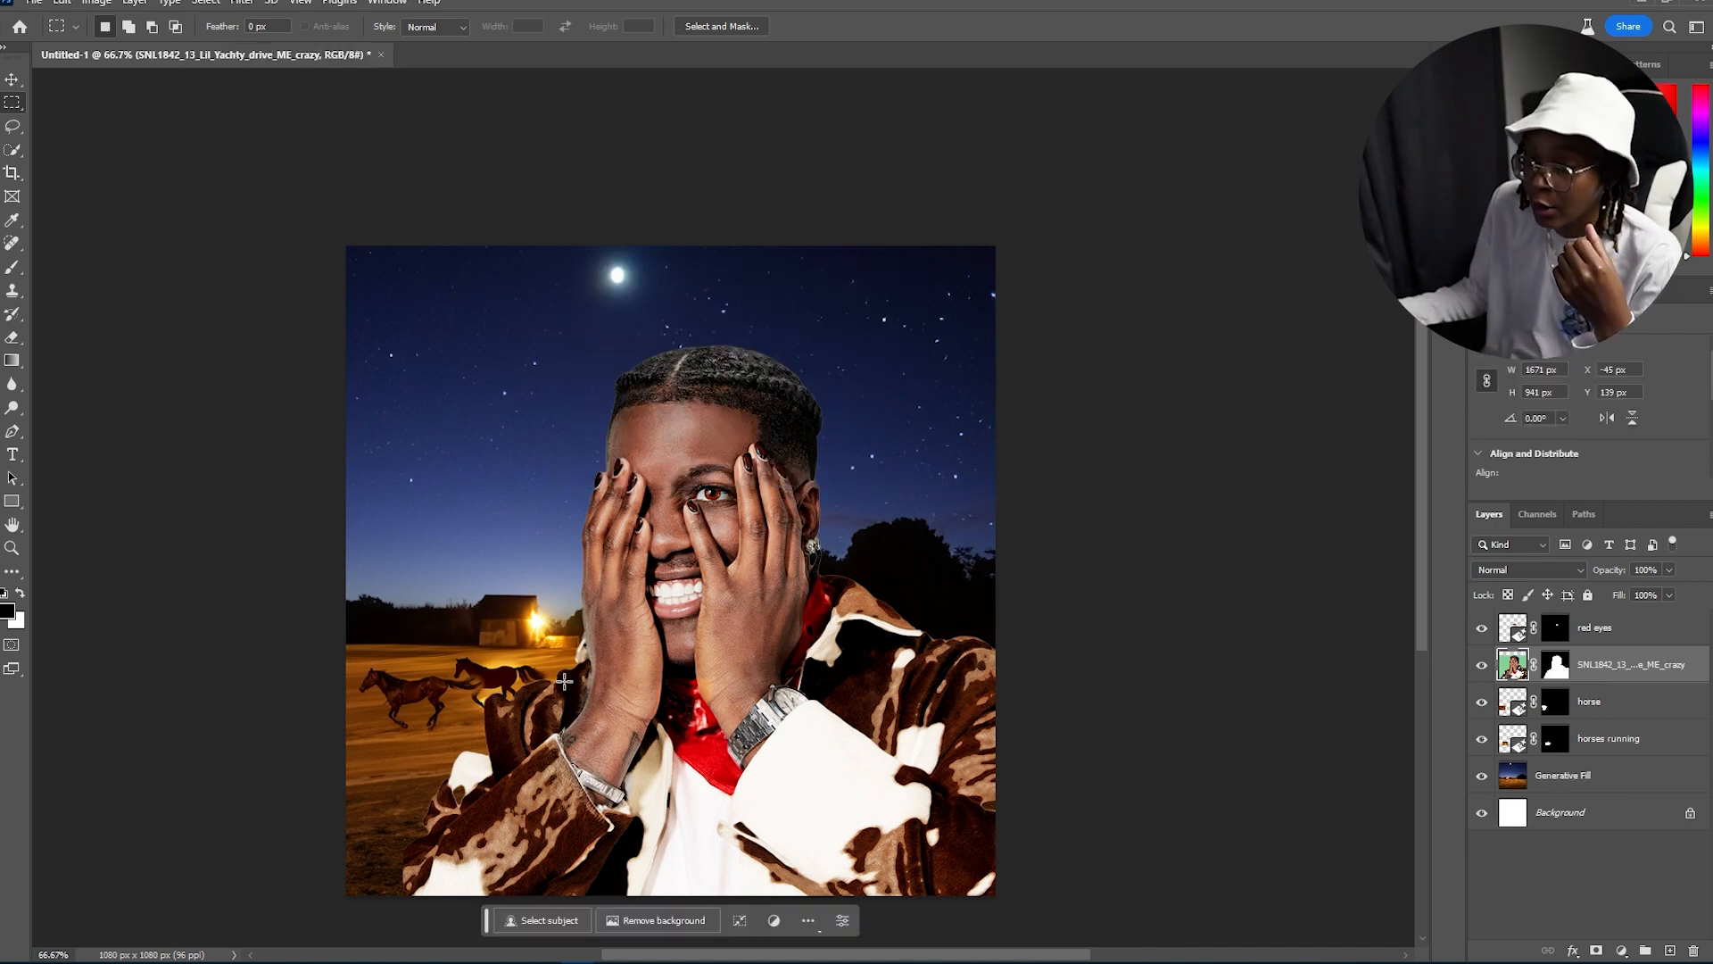
key("v")
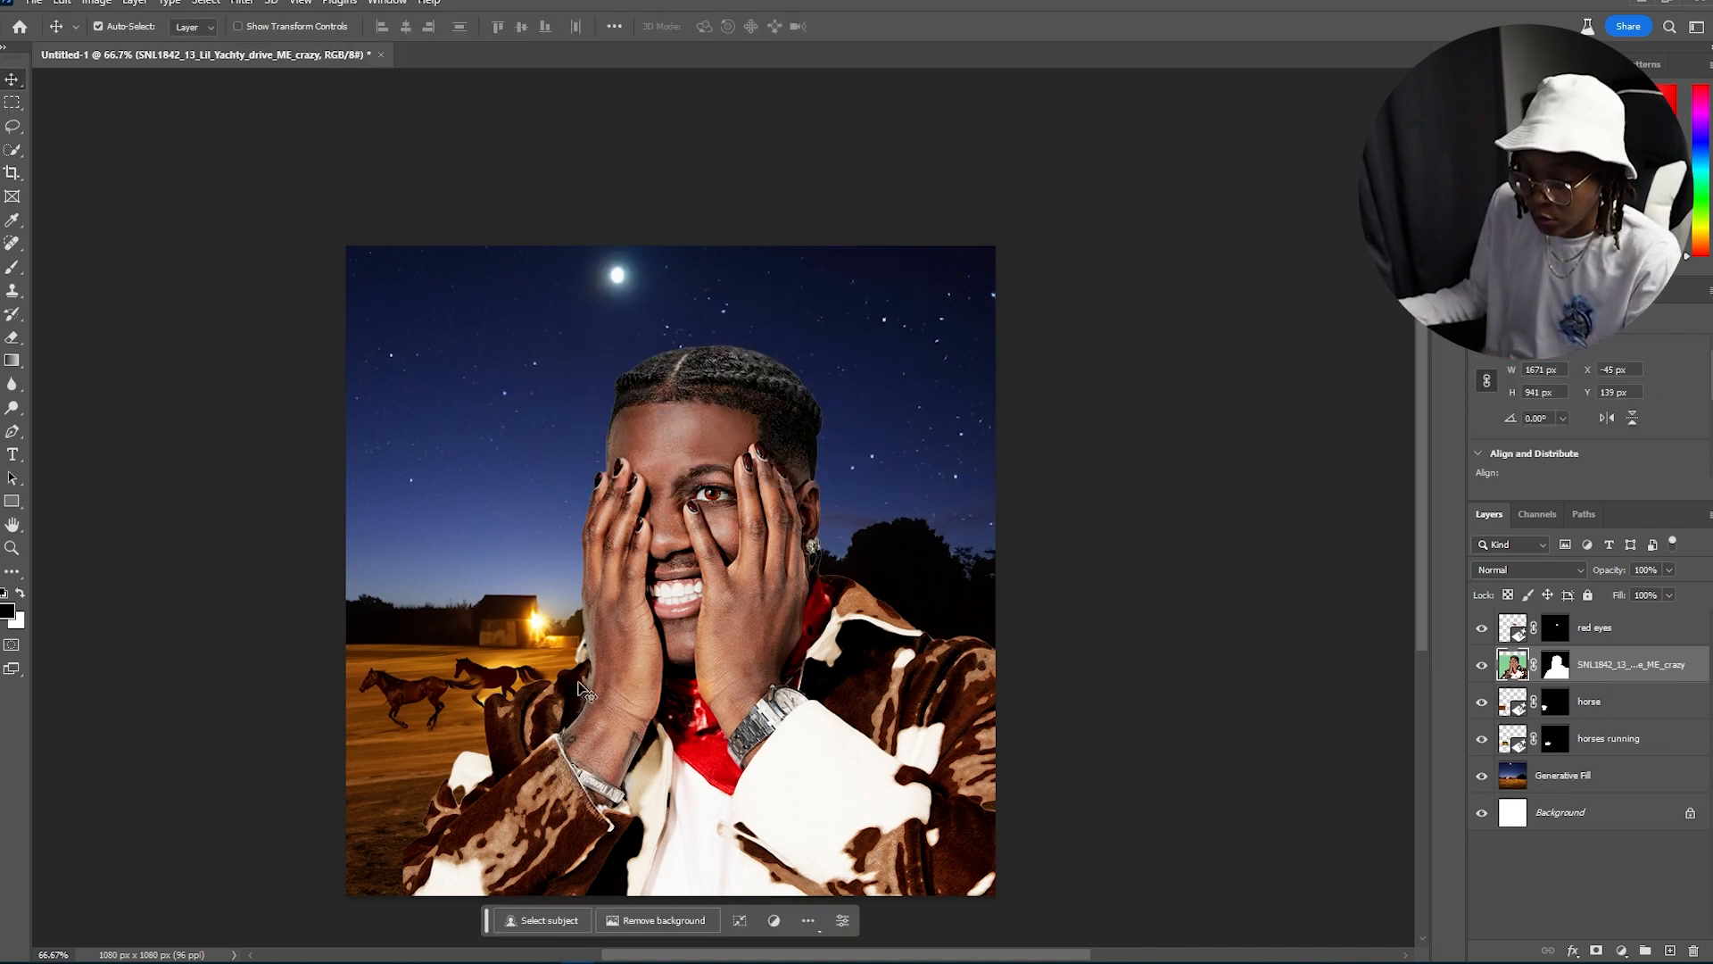
left_click(1622, 781)
left_click(1639, 715)
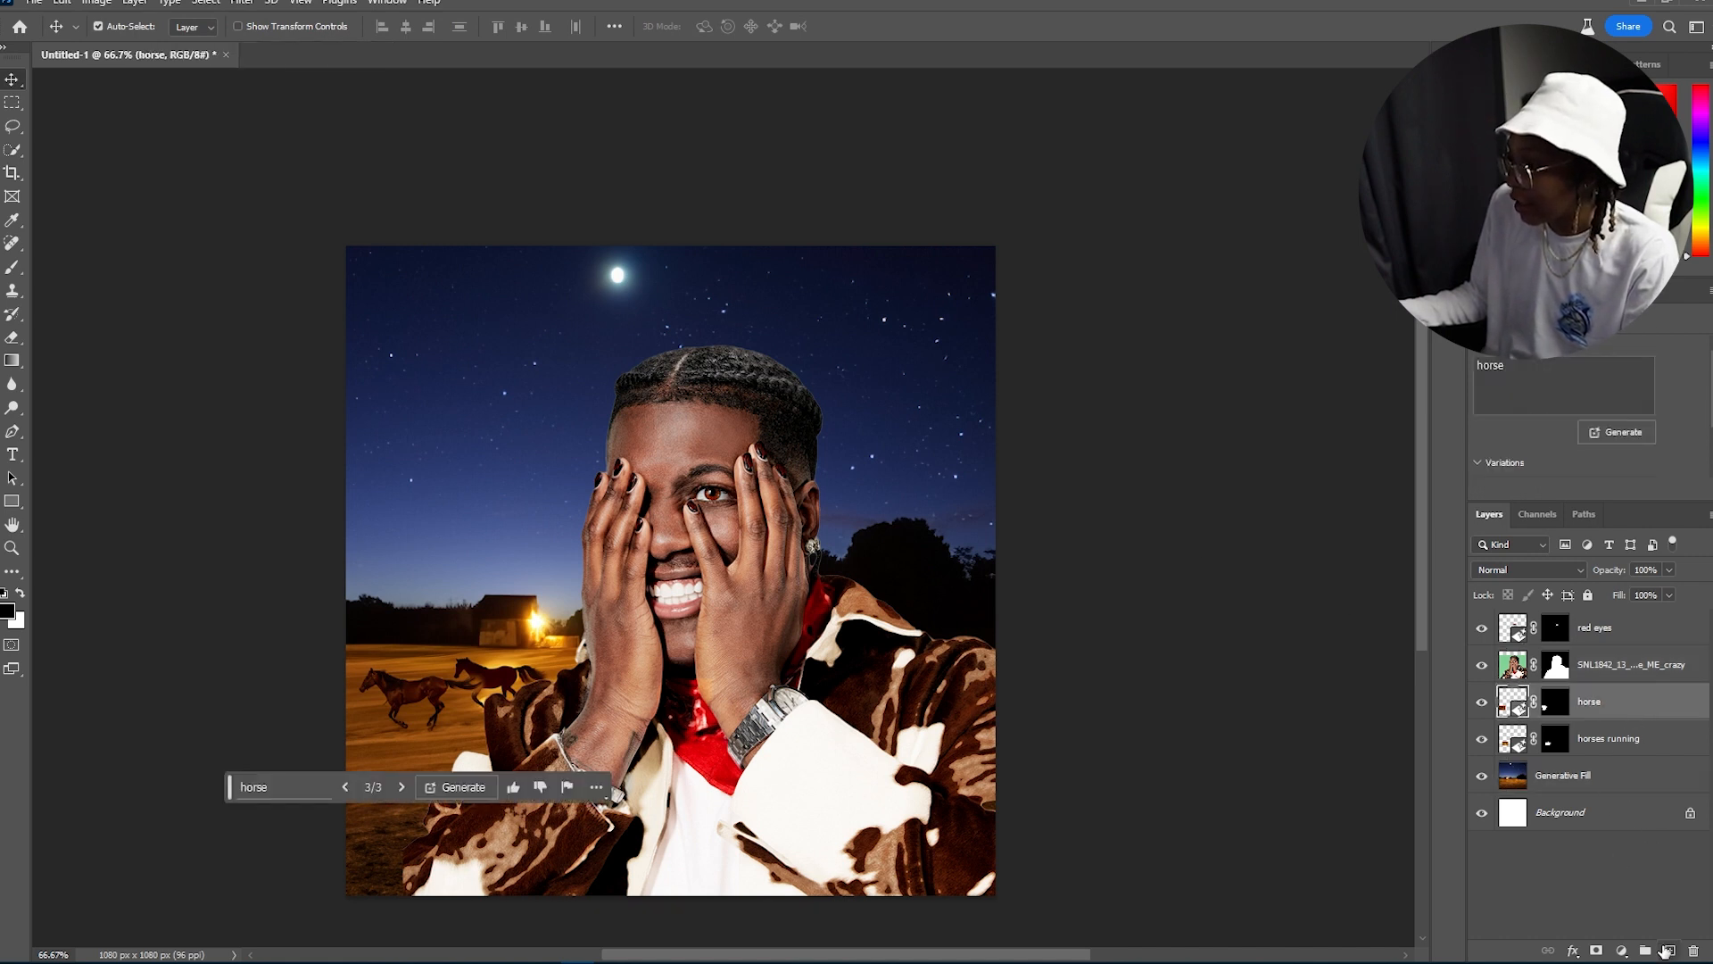
left_click(1646, 783)
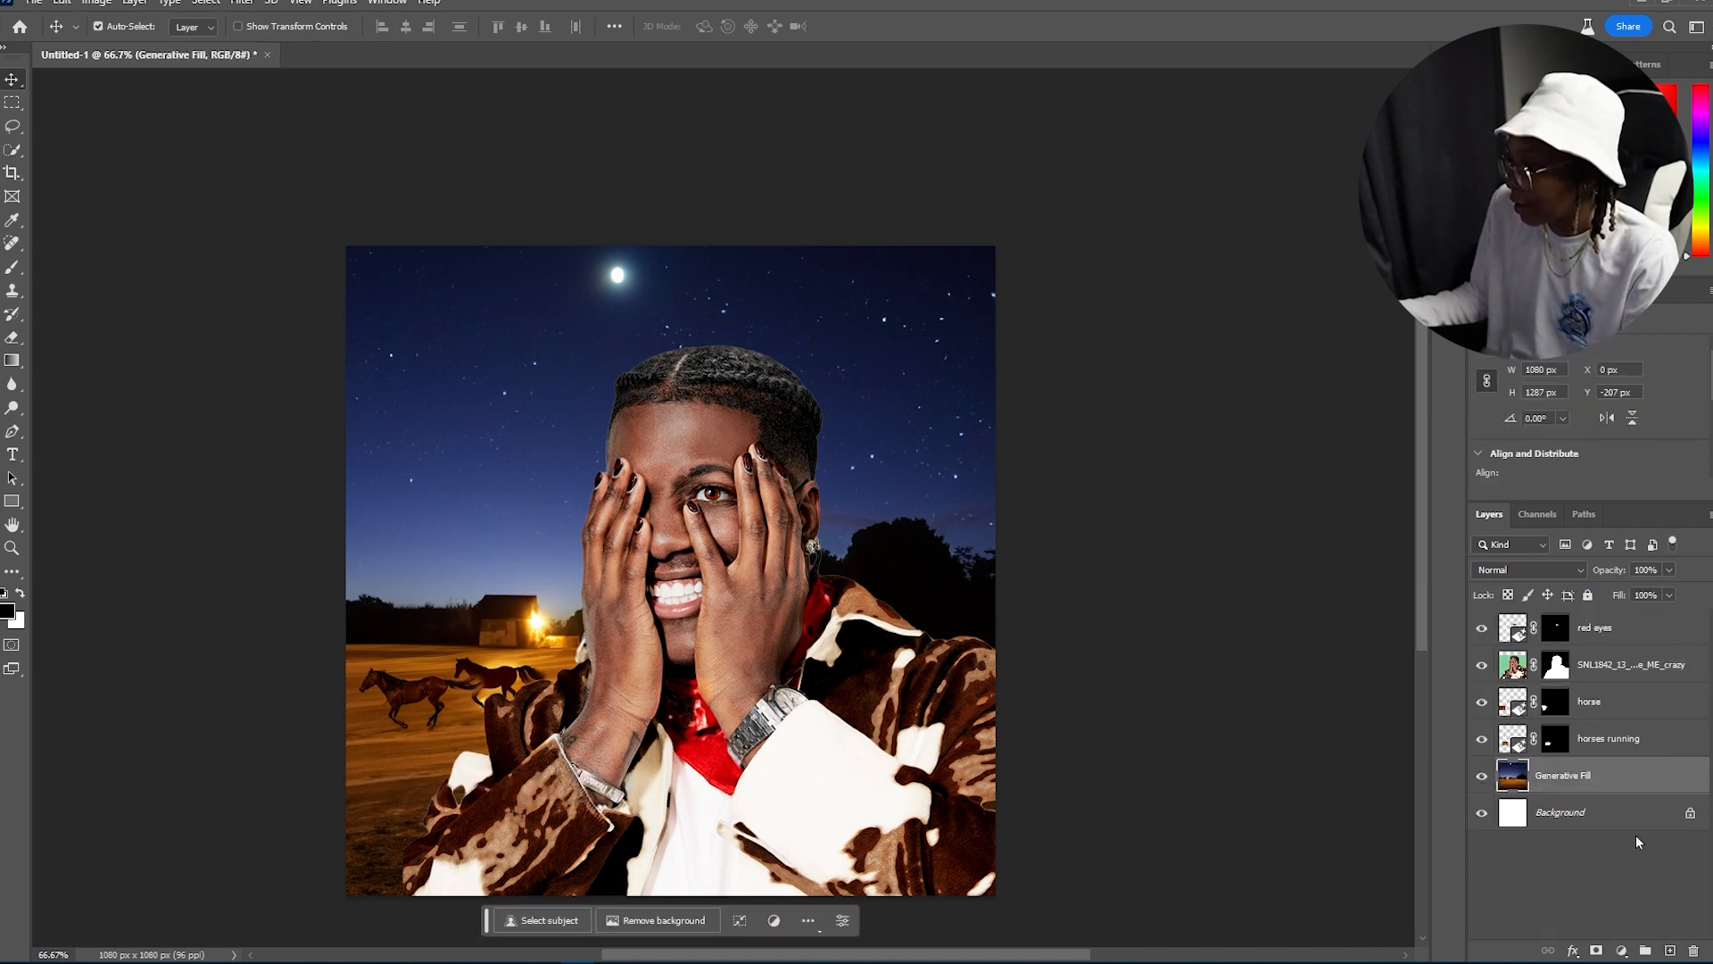
left_click(1670, 951)
Step: Paint a light orange #ffbc75 glow behind the subject with a large brush on the new layer and set it to Linear Dodge (Add)
key("b")
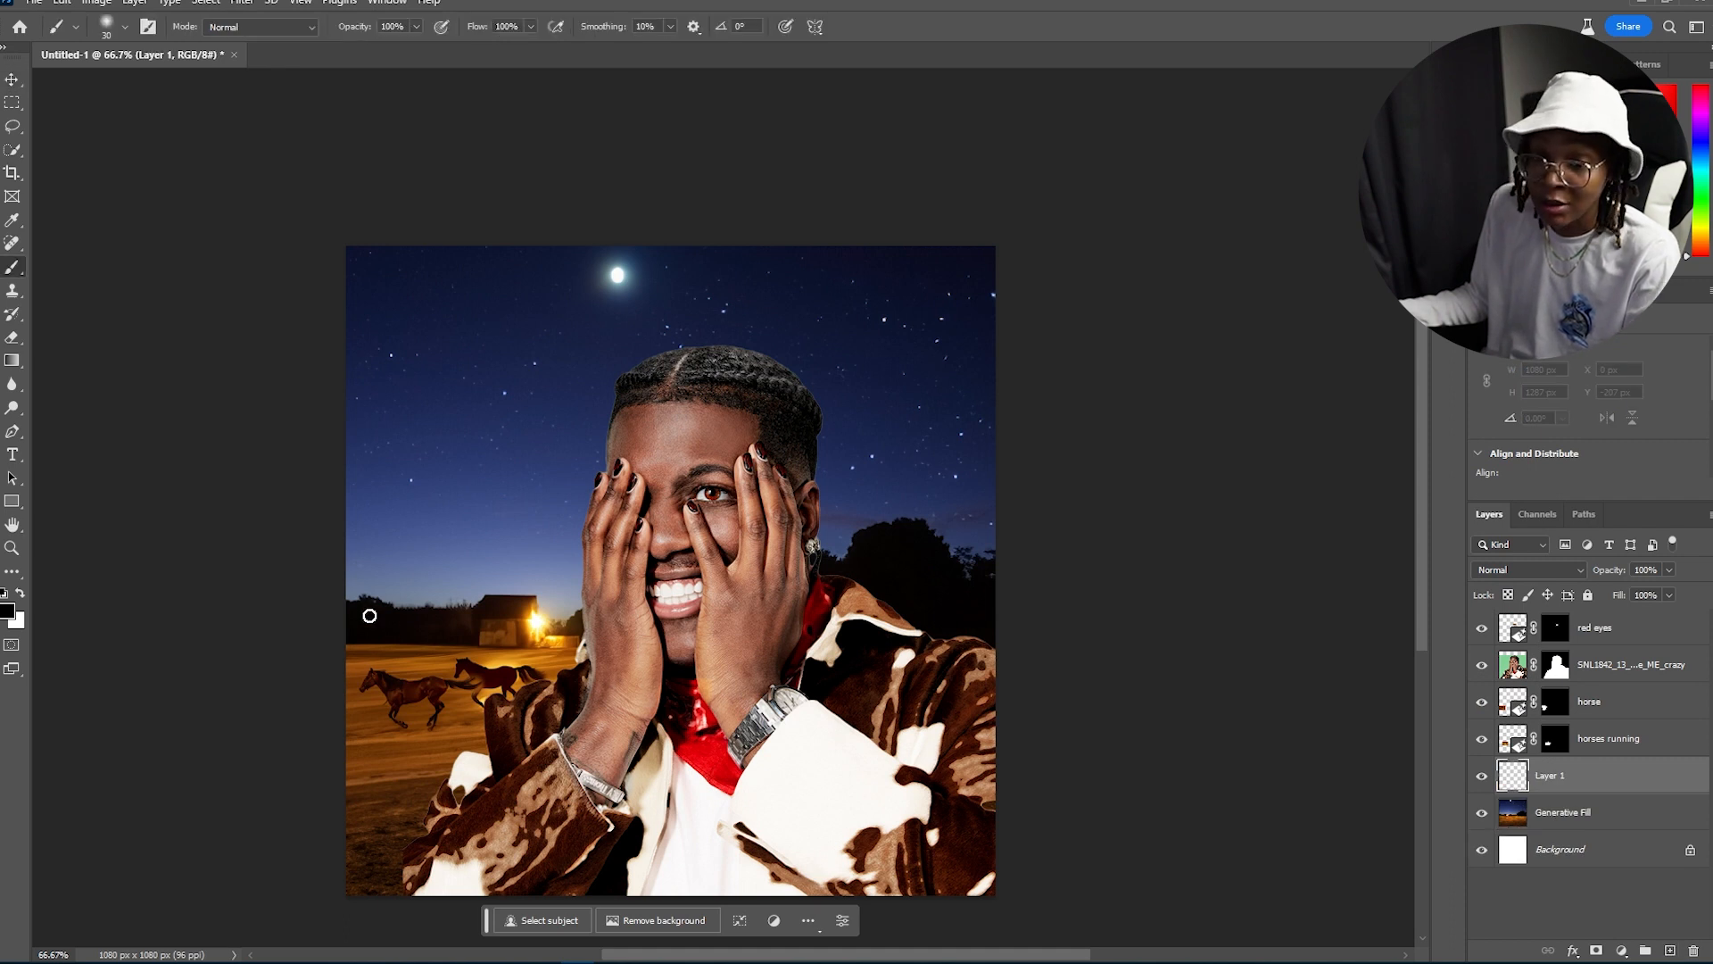
key("bracketright")
key("bracketright")
key("bracketright")
key("bracketright")
key("bracketright")
key("bracketright")
key("bracketright")
key("bracketright")
key("bracketright")
key("bracketright")
key("bracketright")
key("bracketright")
key("bracketright")
key("bracketright")
key("bracketright")
key("bracketright")
key("bracketright")
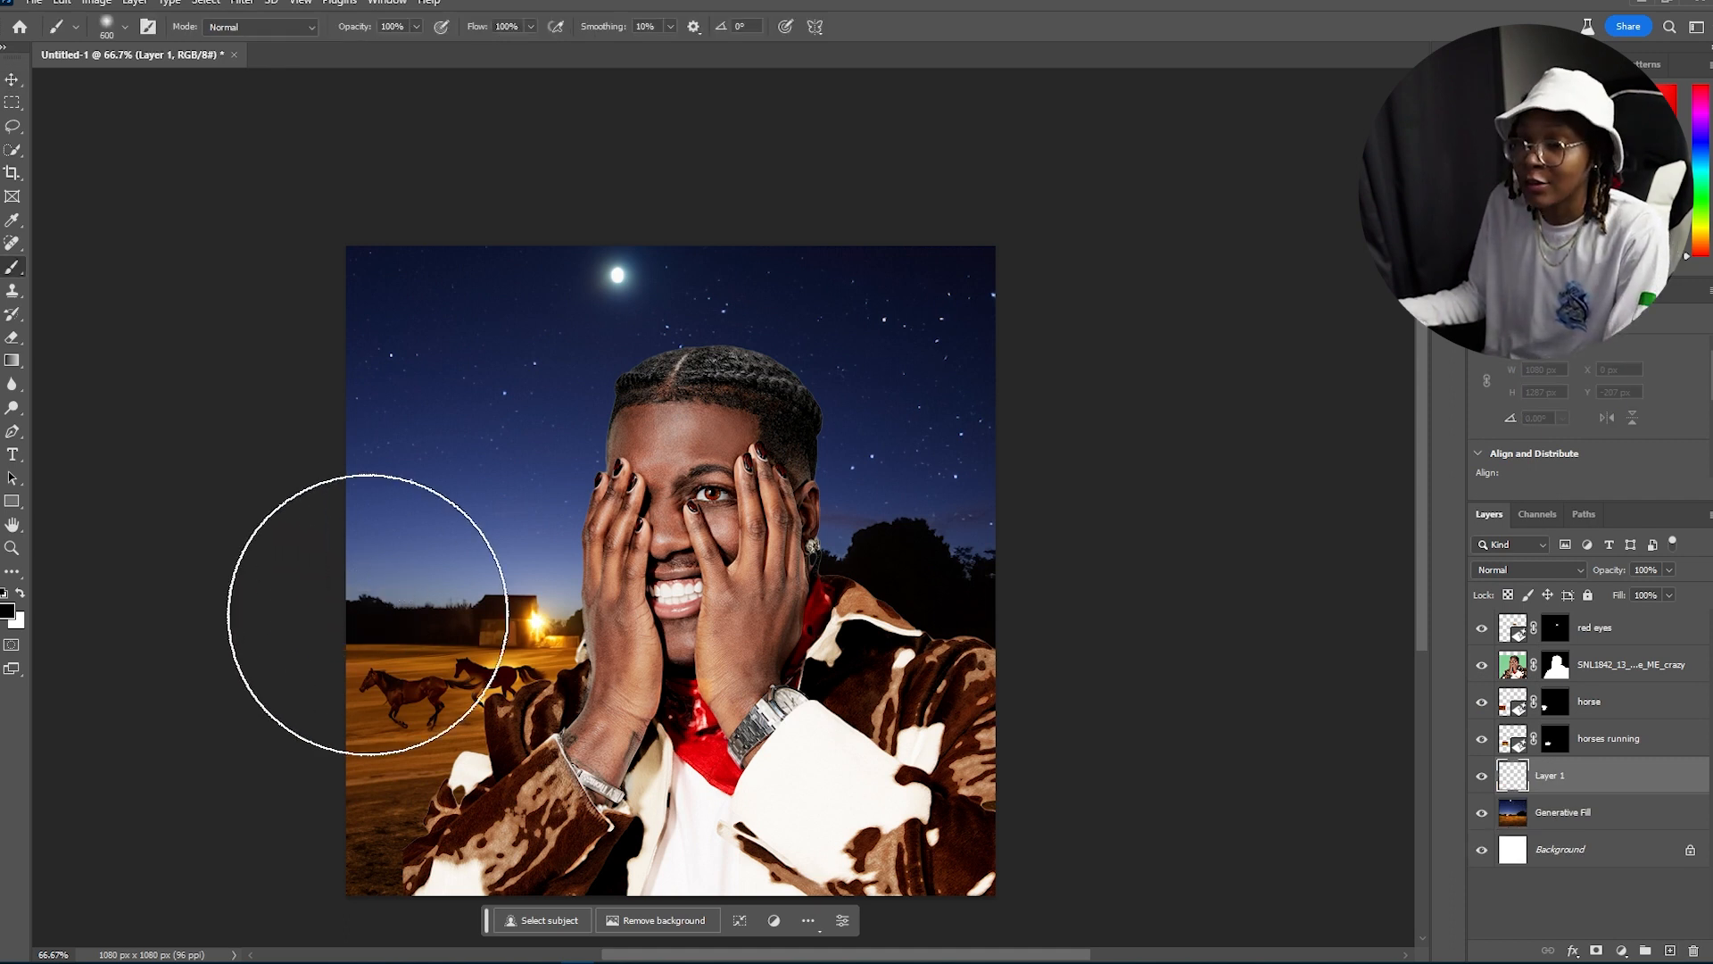
left_click(8, 610)
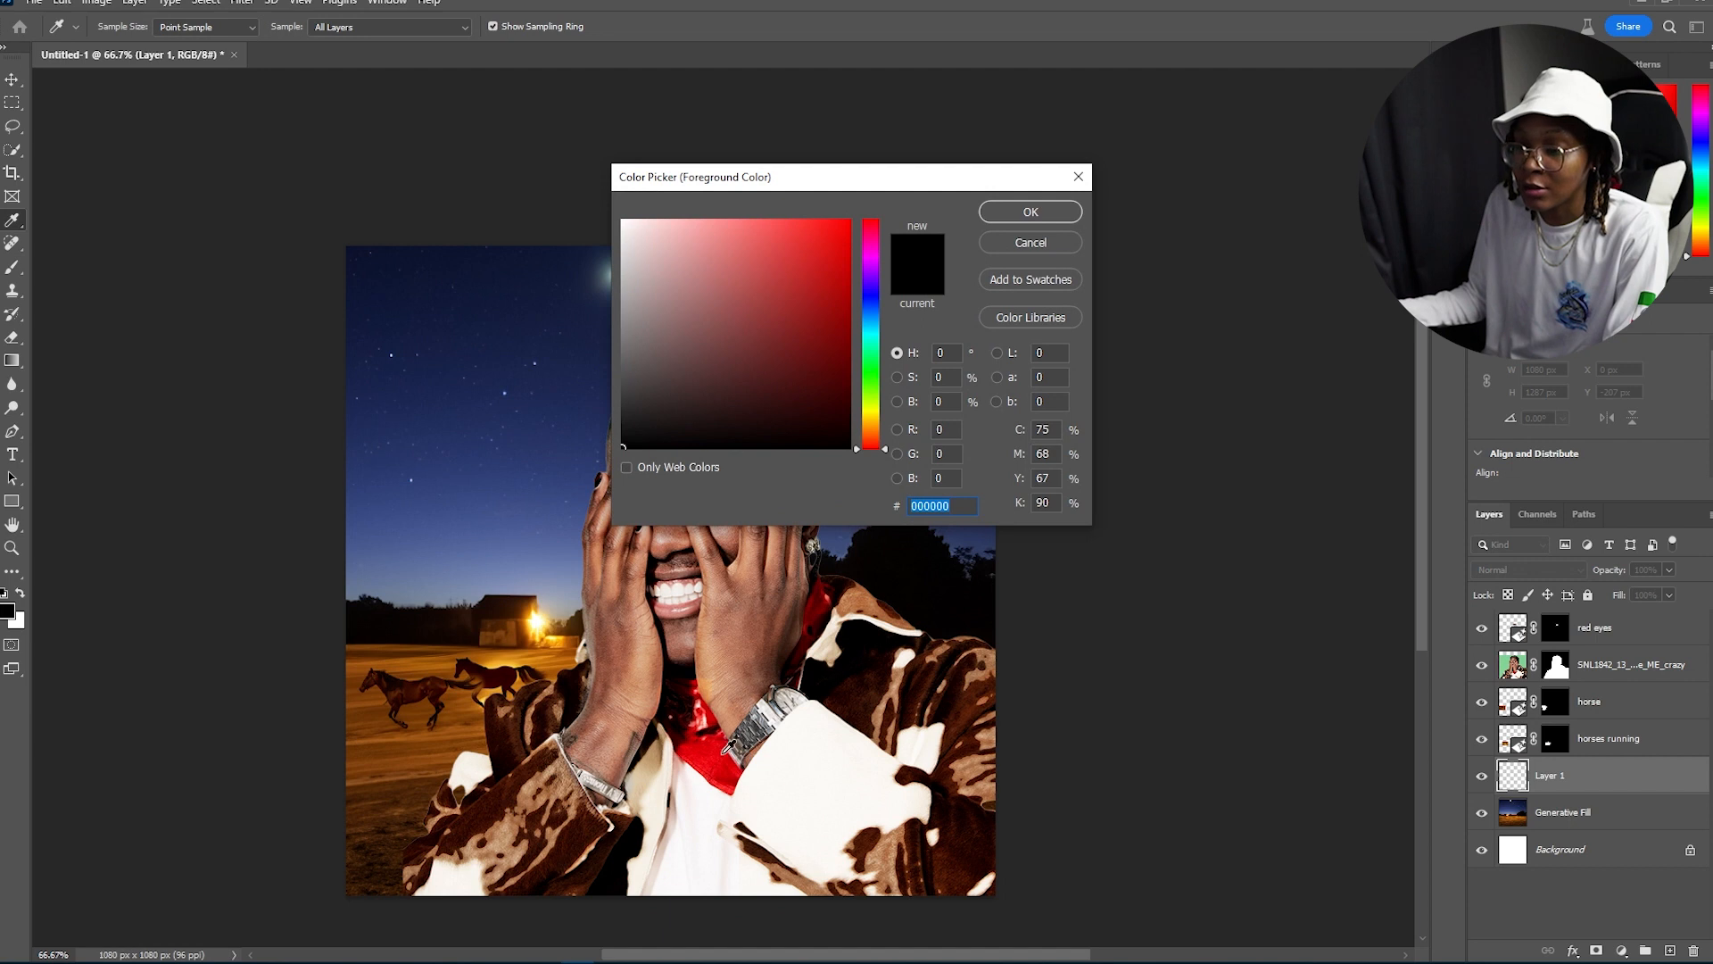
left_click(562, 646)
left_click(745, 221)
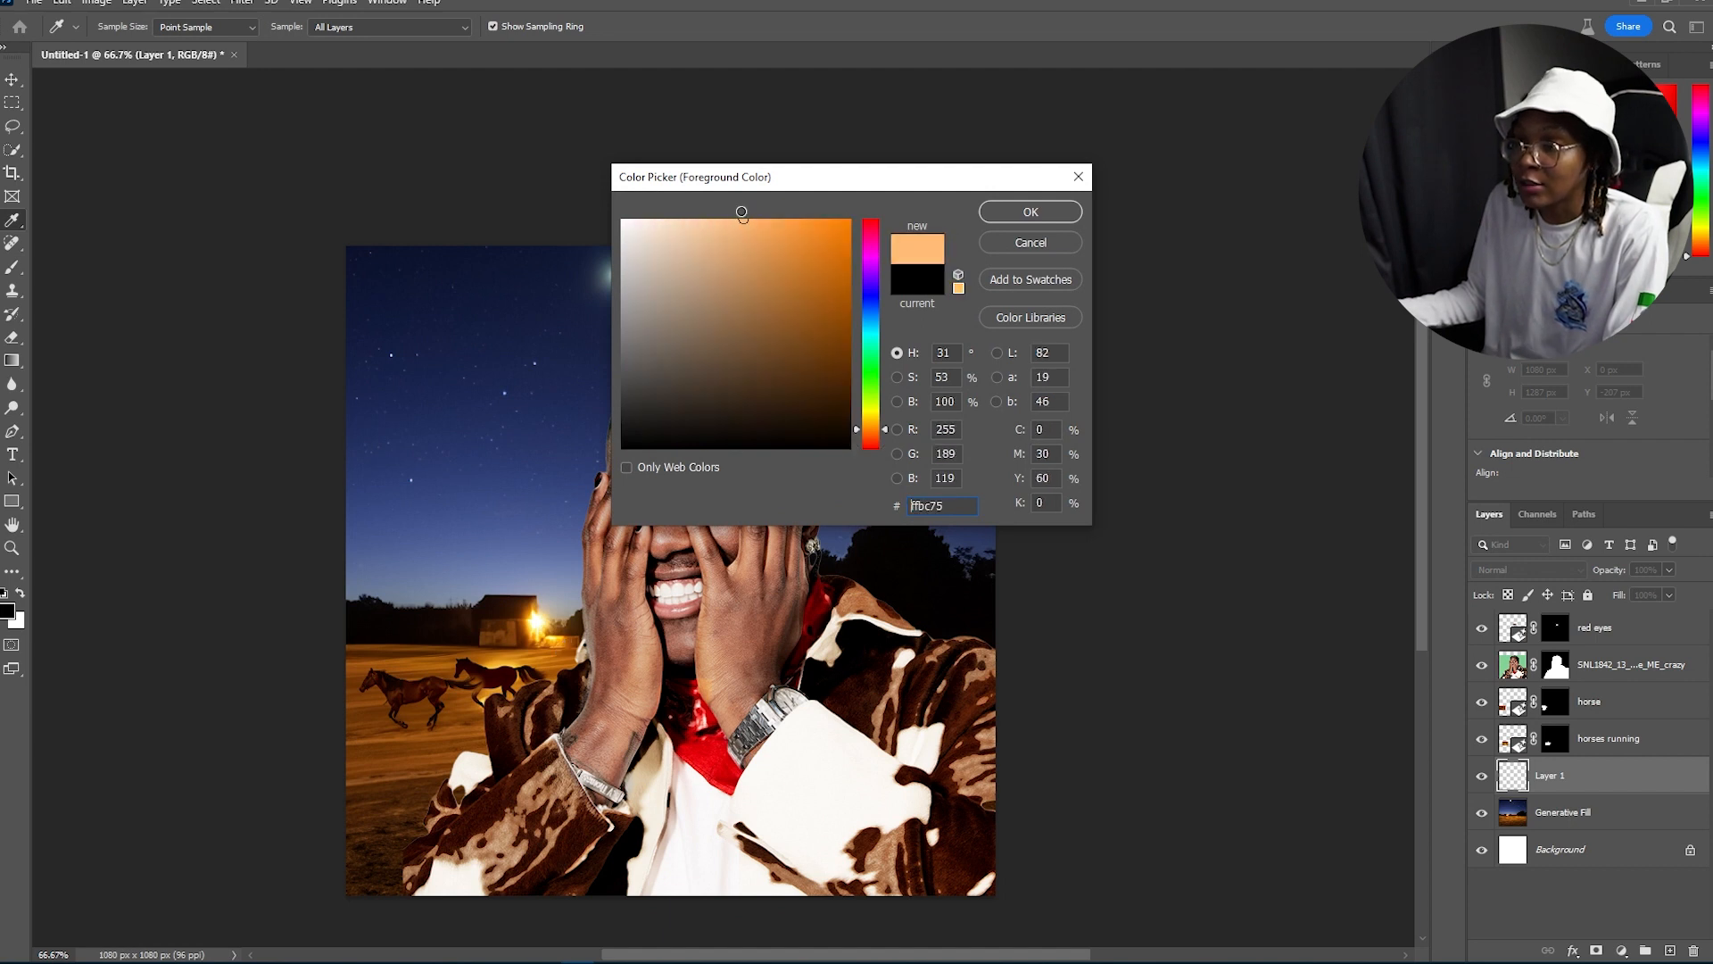
key("Return")
left_click(707, 630)
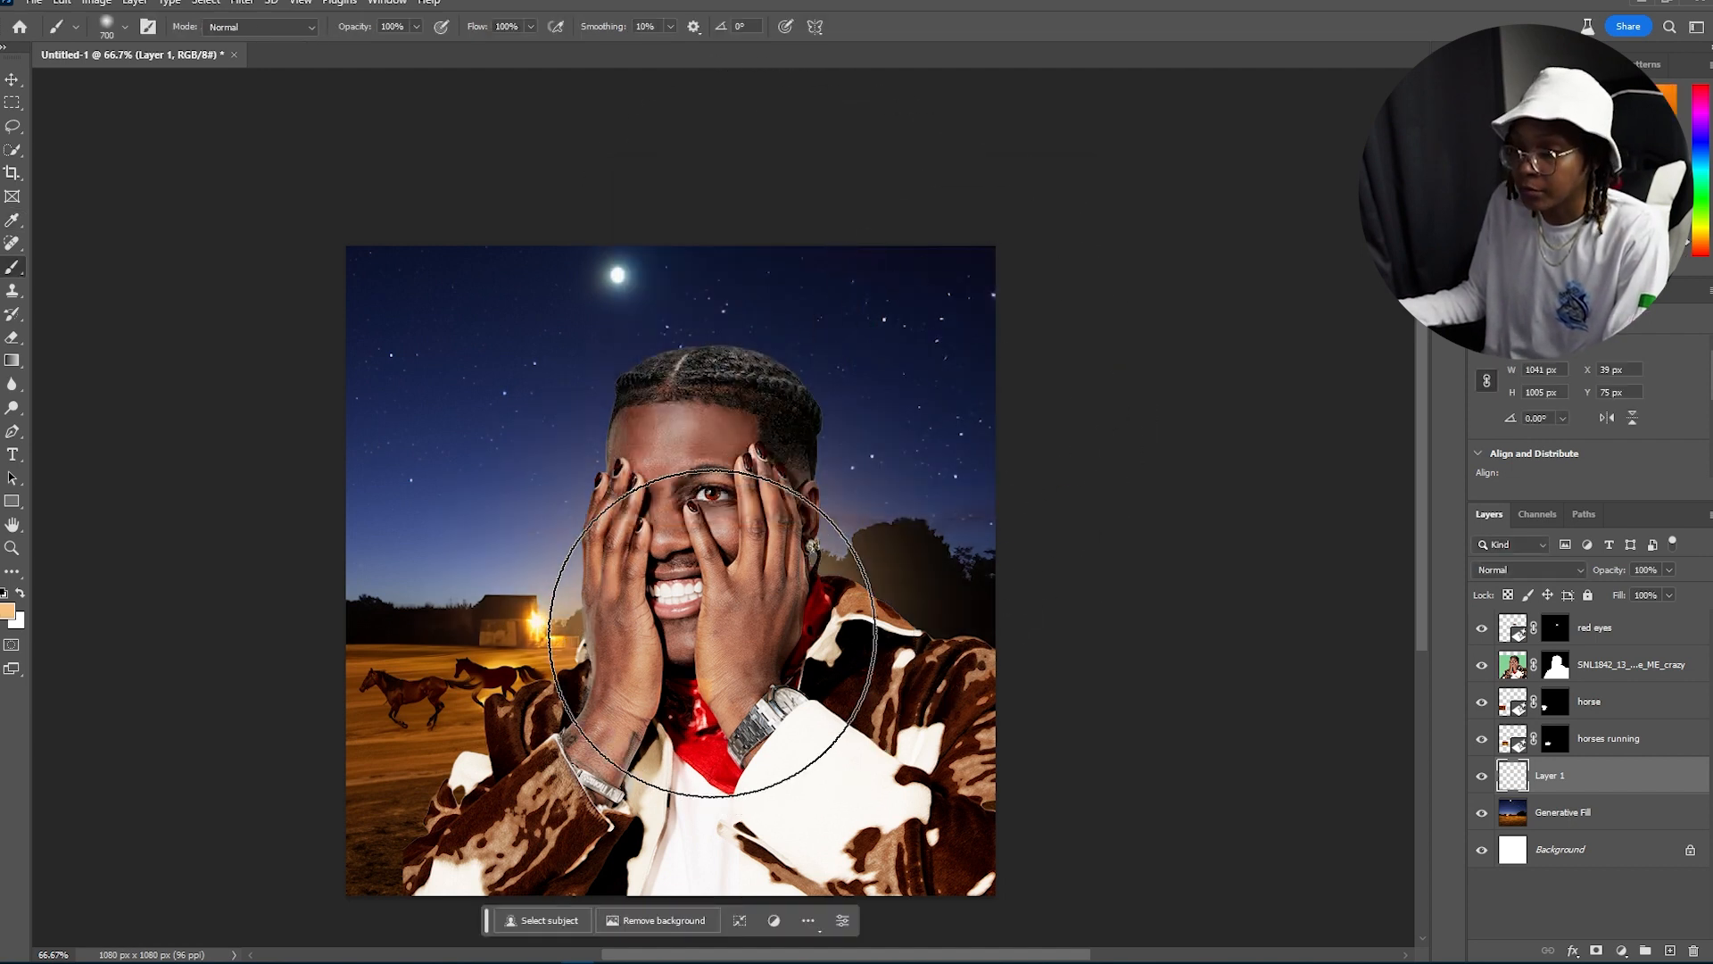
left_click(729, 640)
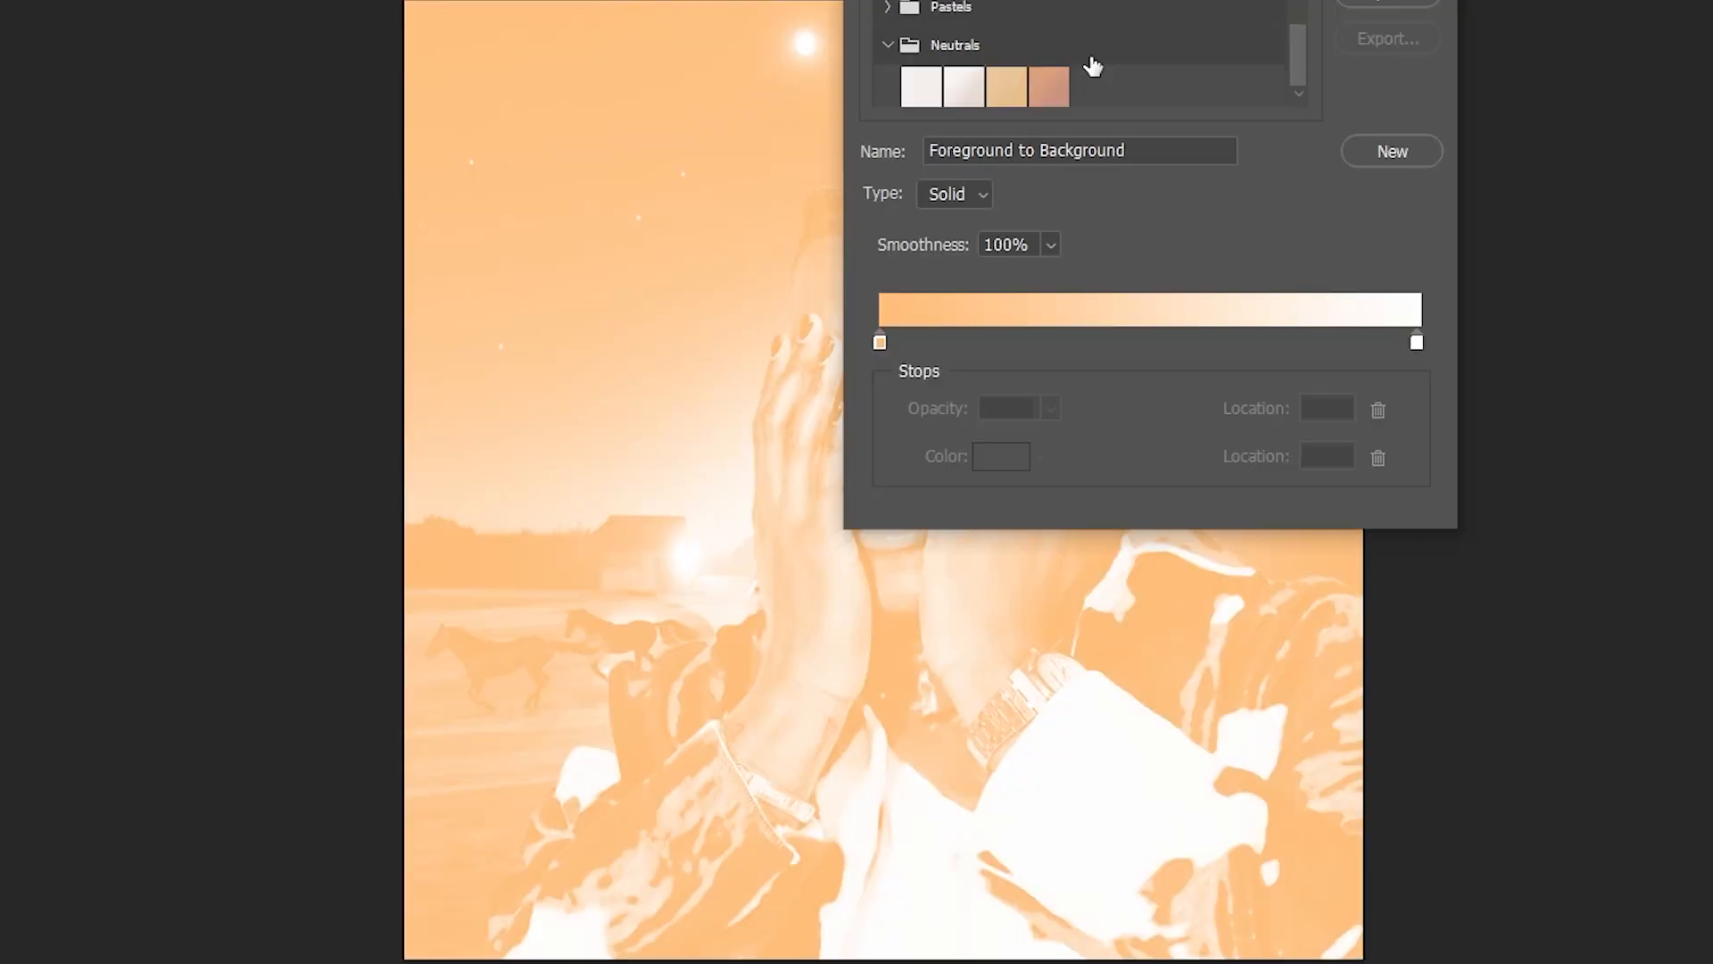
scroll(1093, 67, "down", 2)
left_click(967, 80)
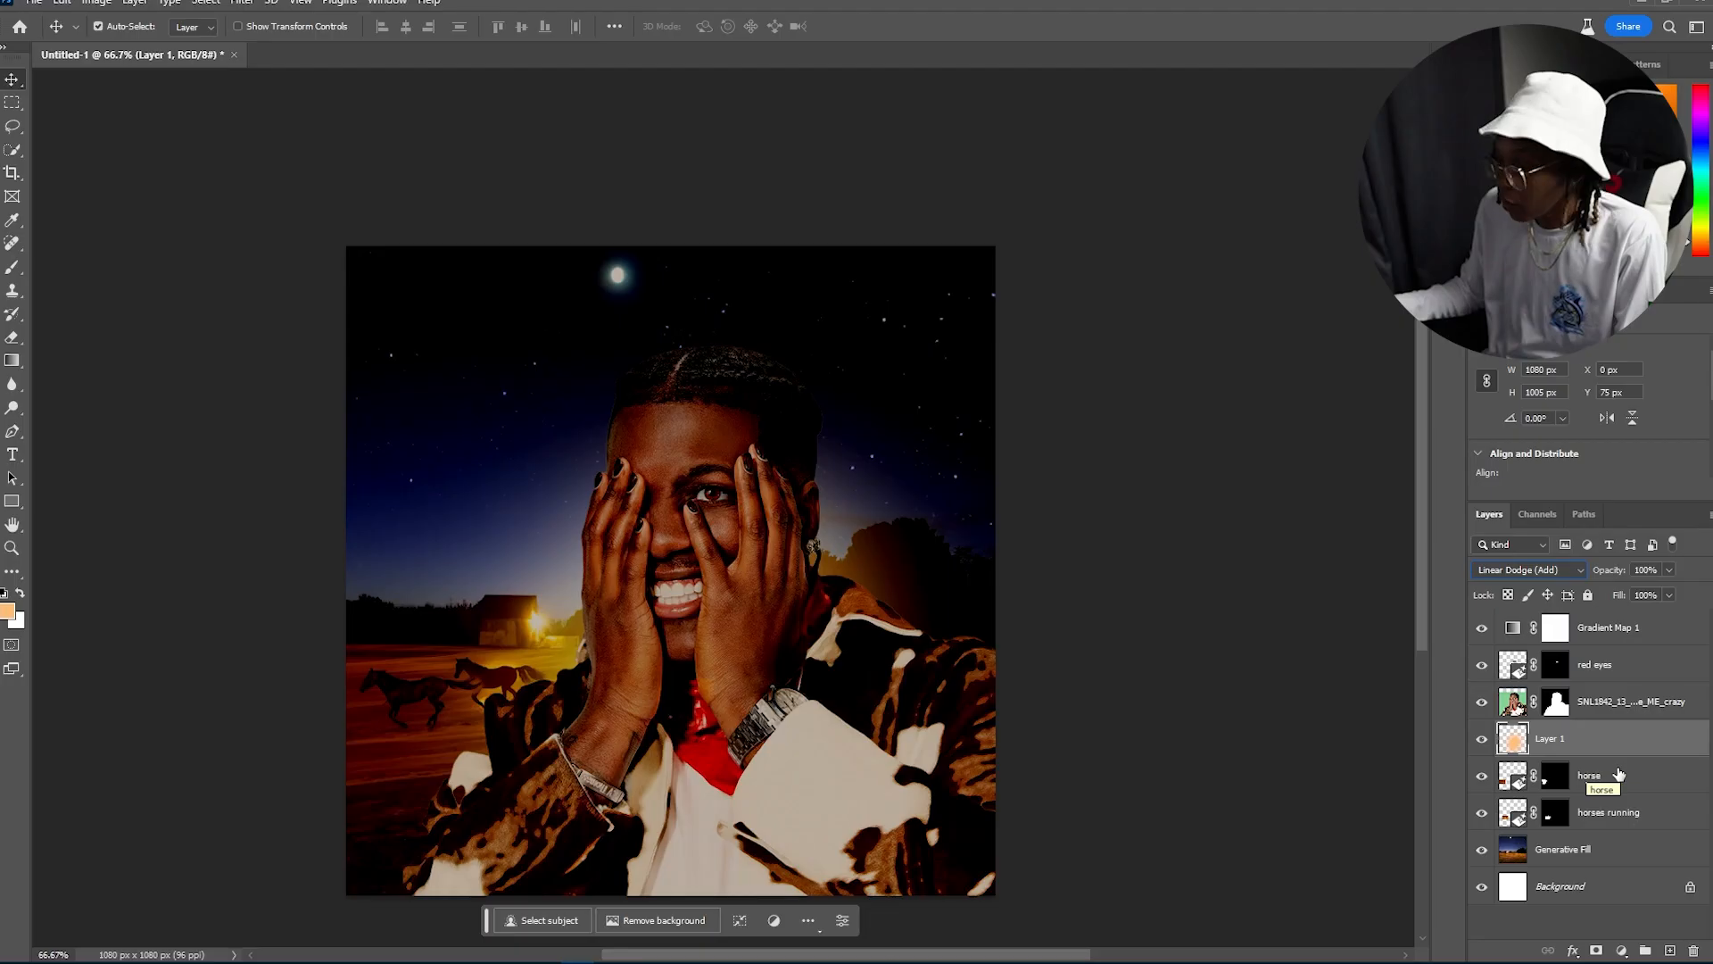
Step: On the Generative Fill layer, lasso a strip under the running horses' hooves and generate "dust"
left_click(1615, 849)
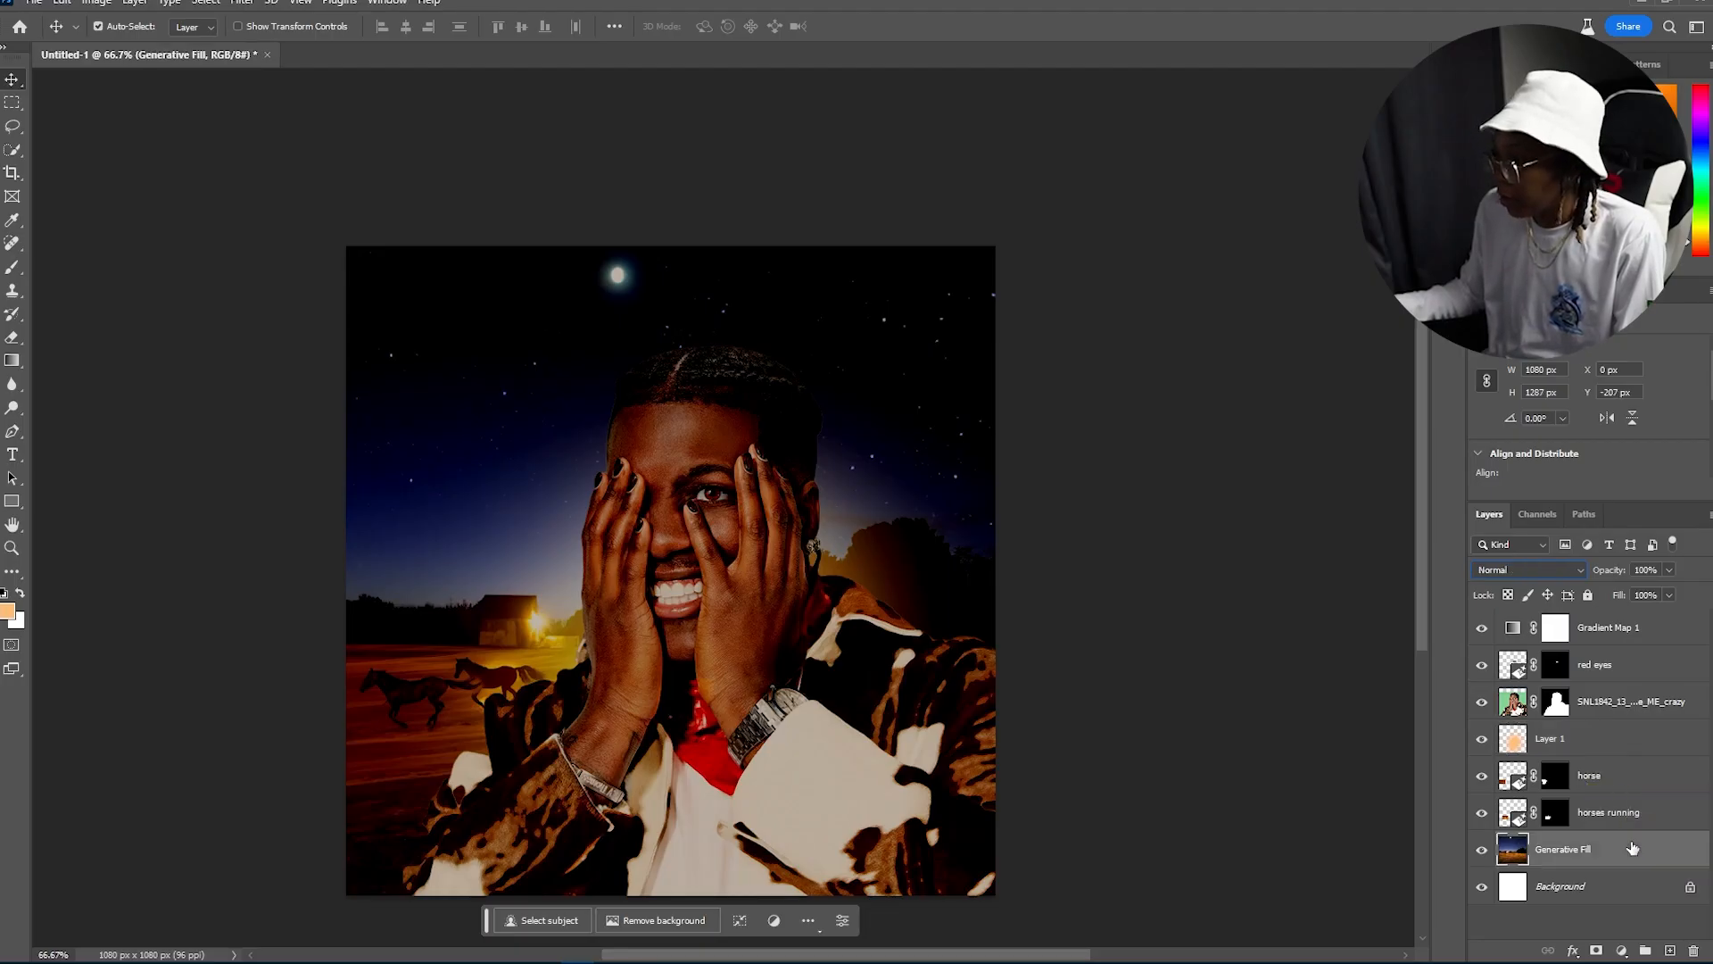
left_click(13, 125)
mouse_move(357, 724)
left_mouse_down()
mouse_move(555, 706)
mouse_move(551, 736)
mouse_move(360, 734)
left_mouse_up()
left_click(306, 777)
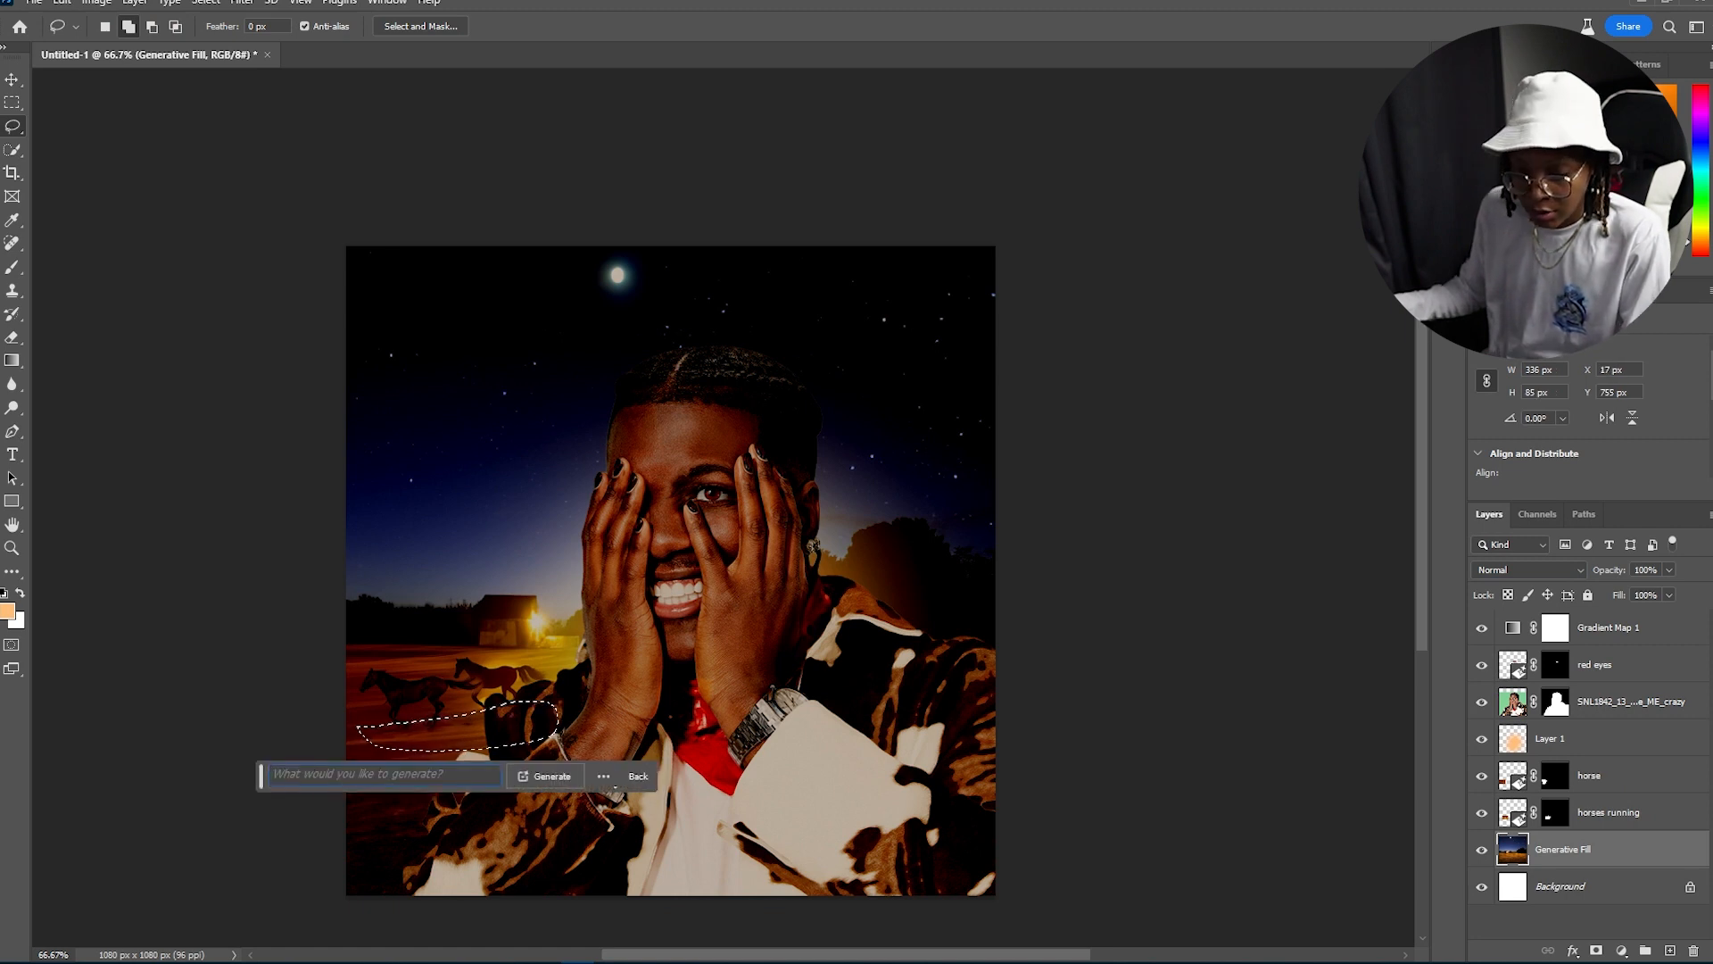
type("dust")
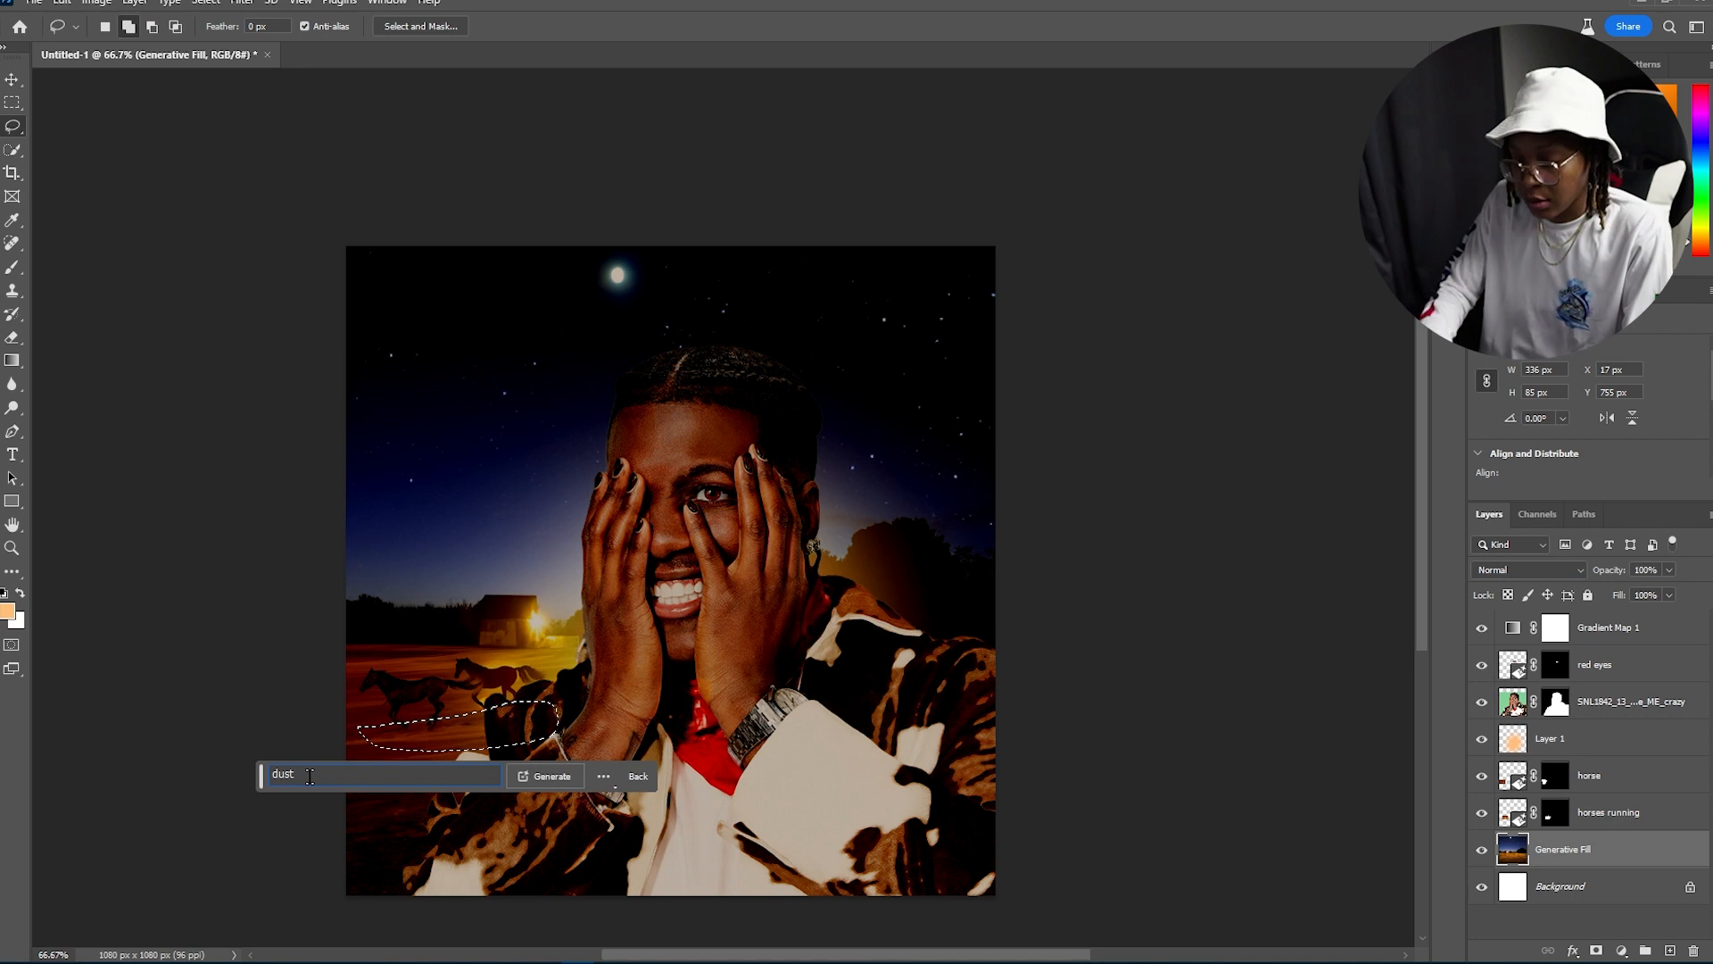
left_click(547, 775)
Step: Move the dust layer above the horse layers and browse the dust variations, settling on the second
left_click(444, 783)
left_click(444, 784)
left_click(443, 782)
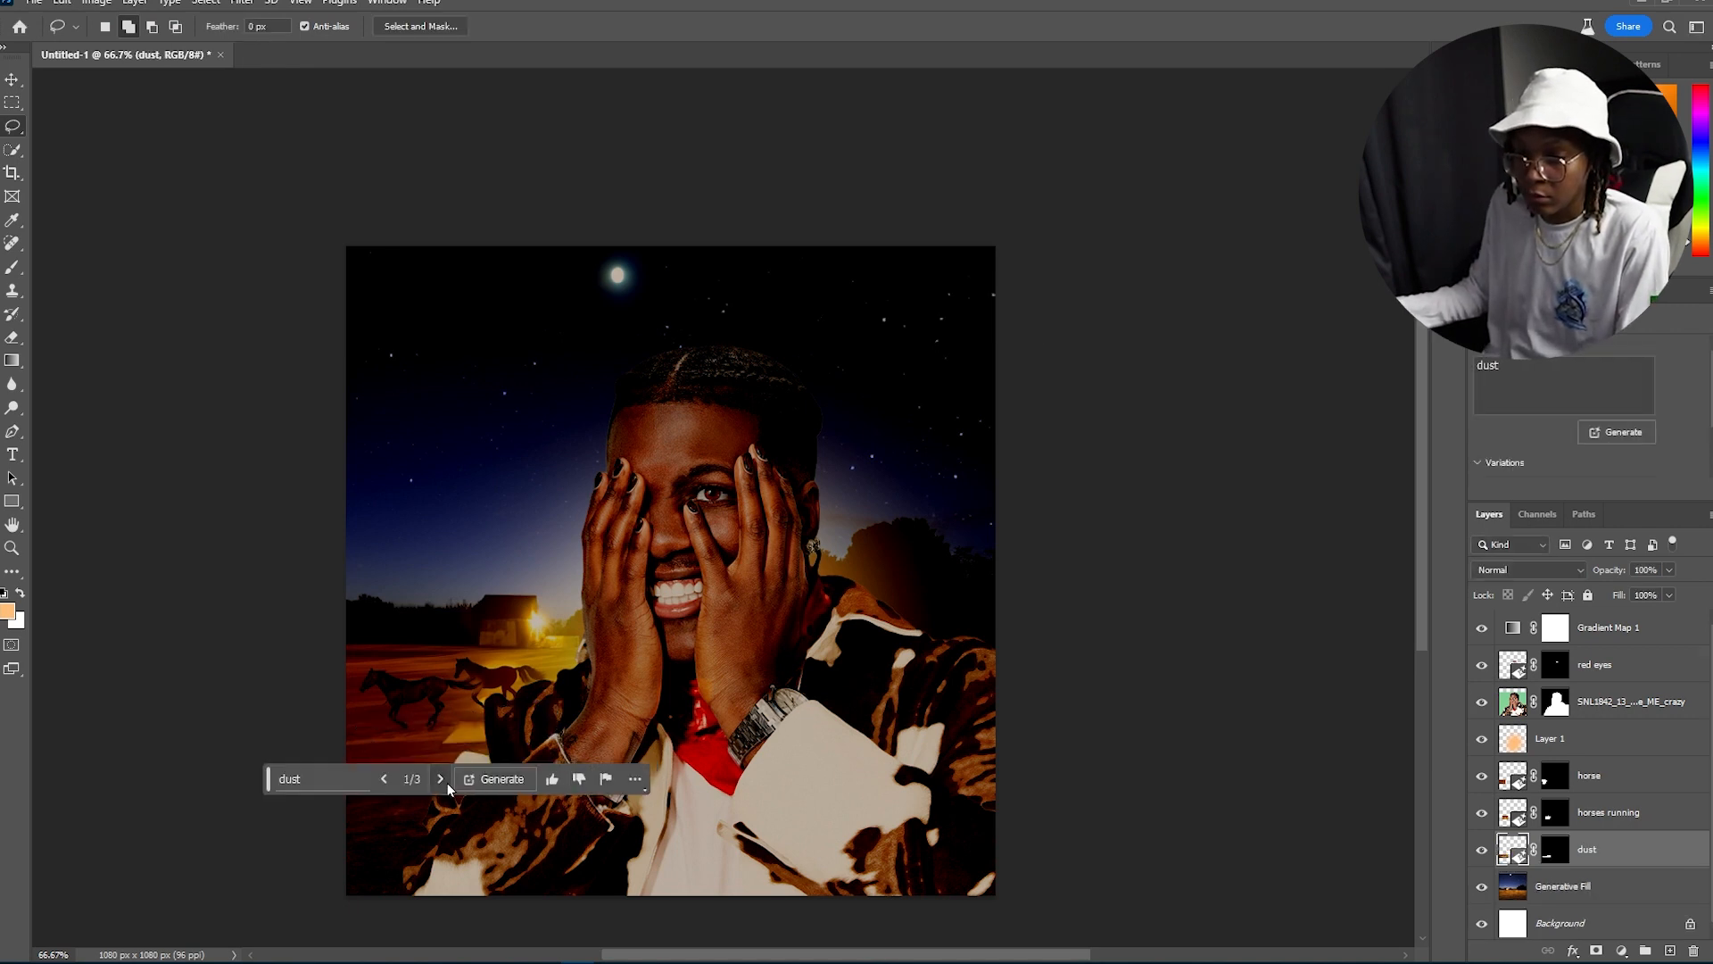
left_click(385, 779)
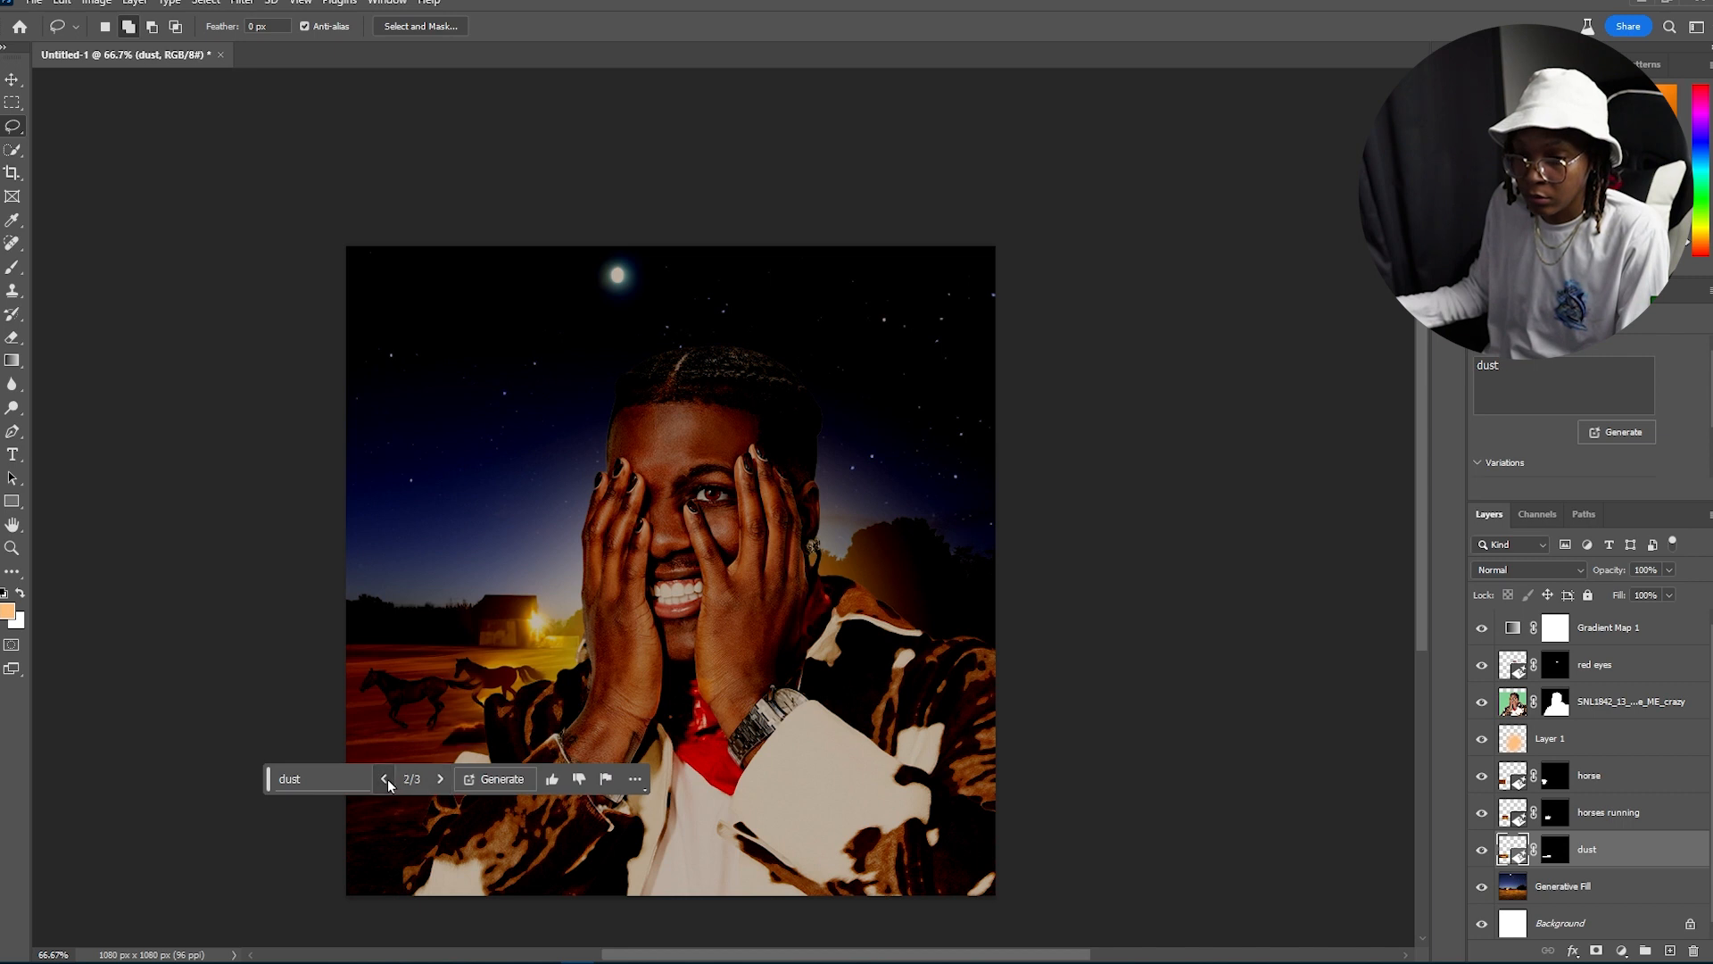
left_click_drag(1597, 848, 1599, 775)
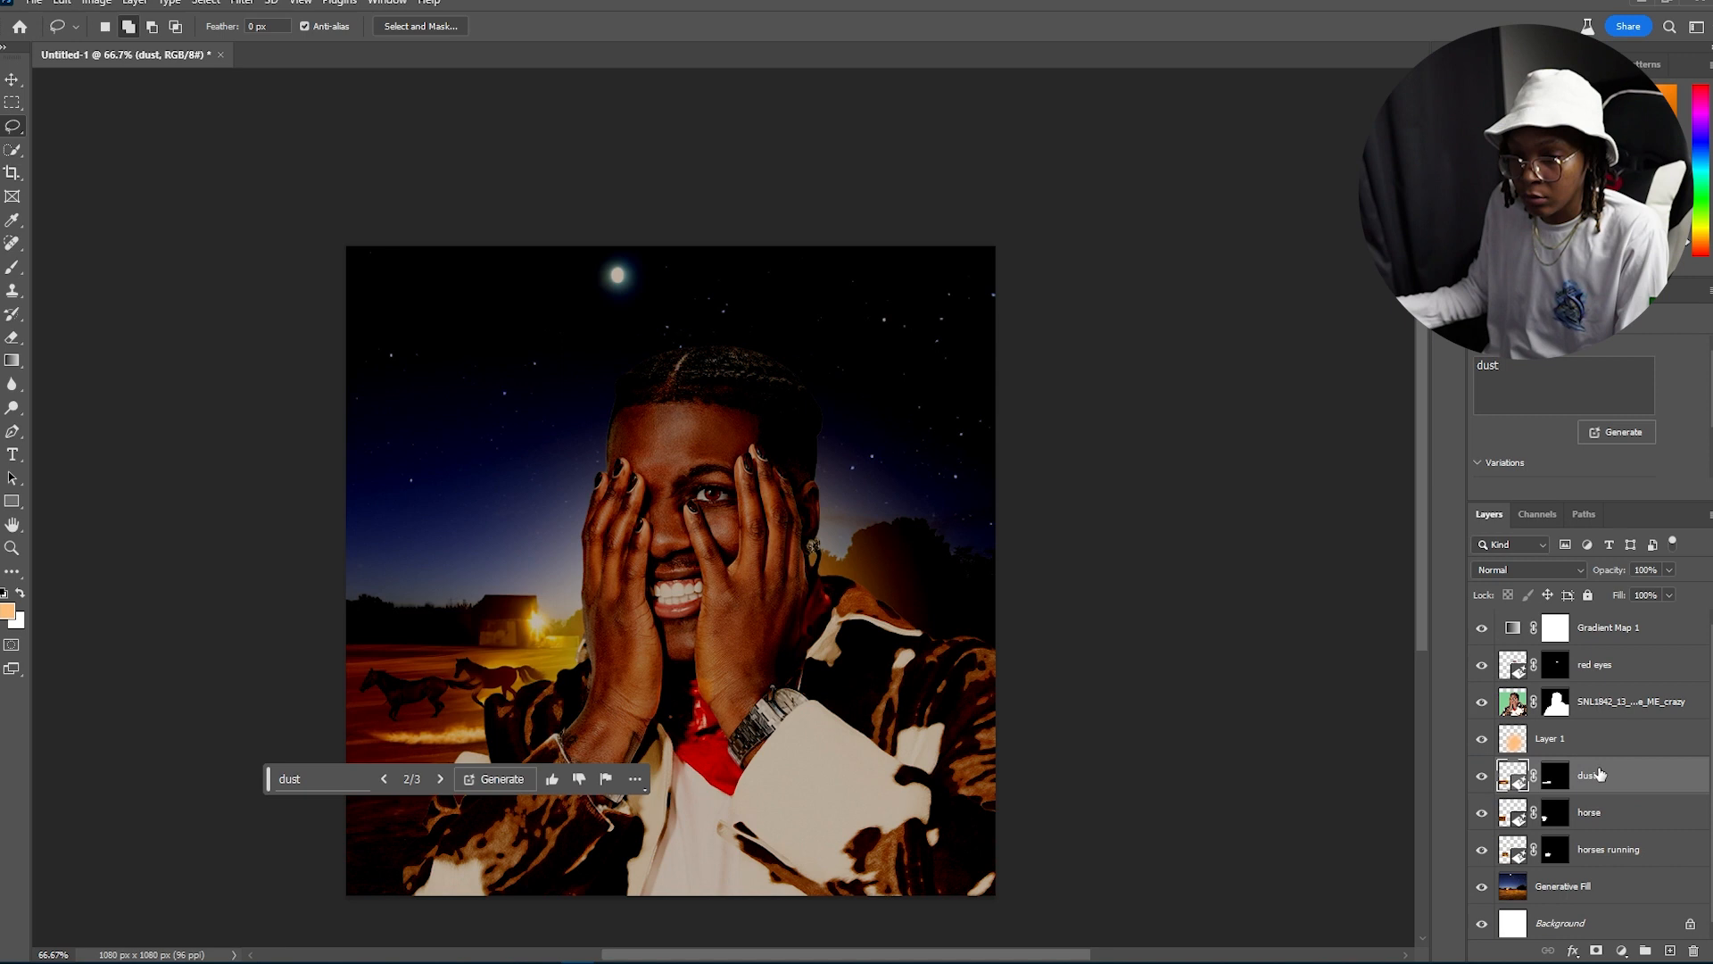
left_click(442, 785)
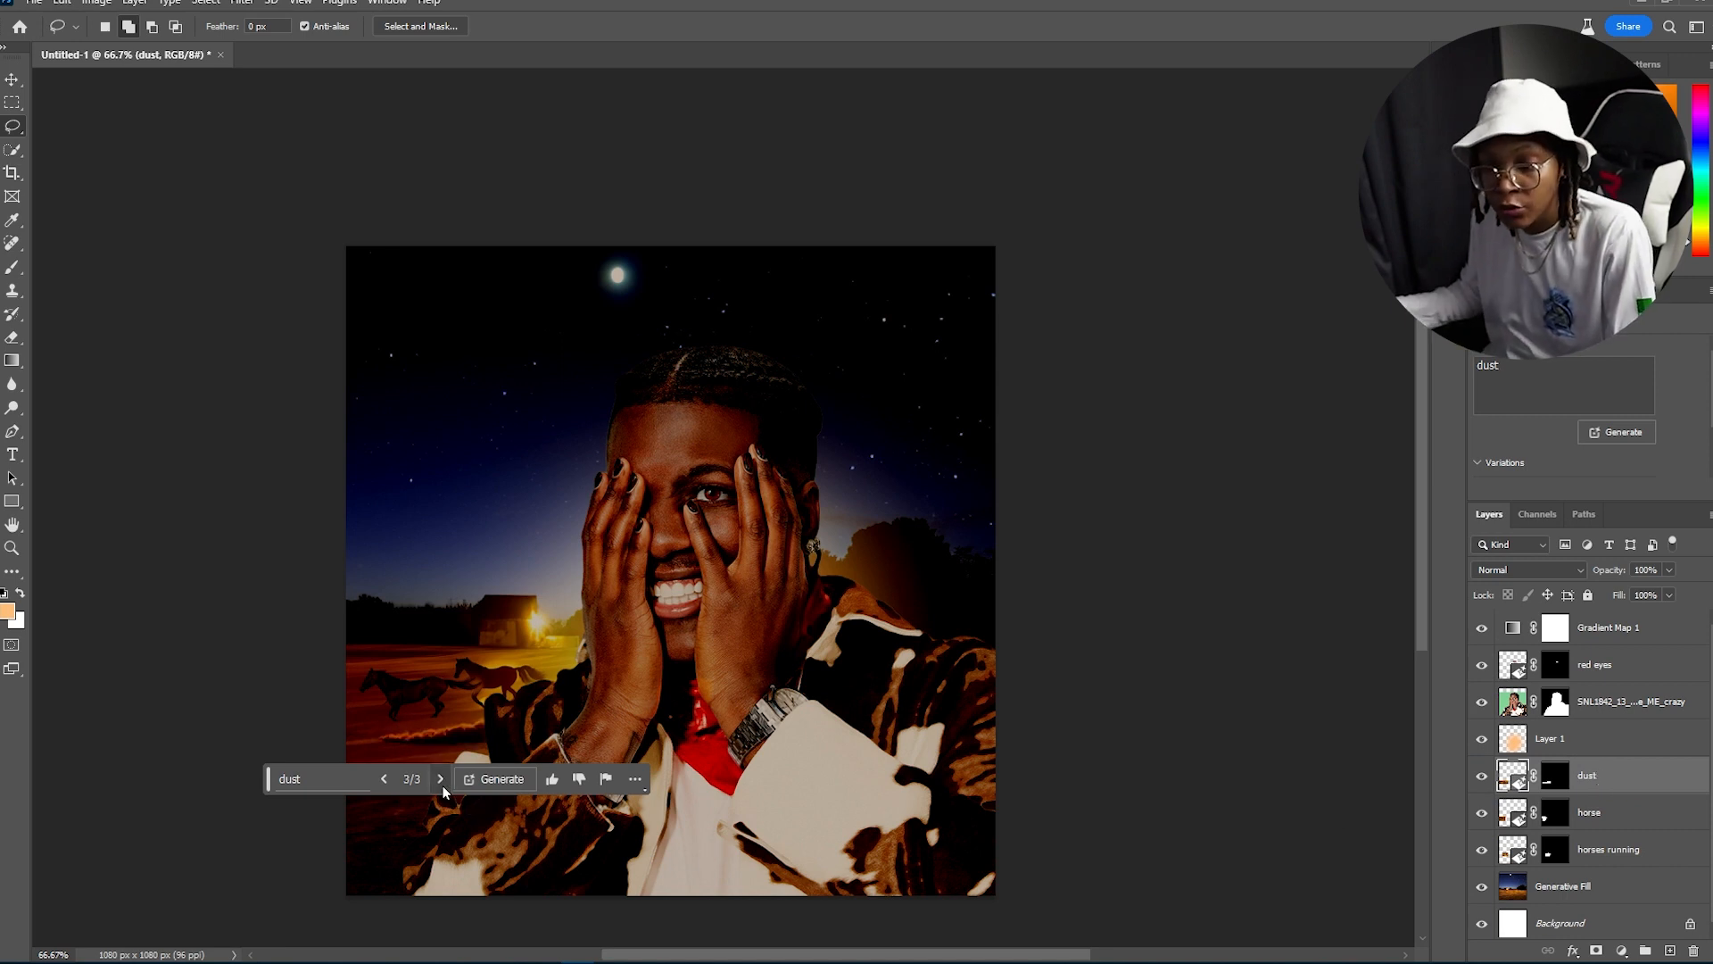
left_click(386, 779)
left_click(385, 779)
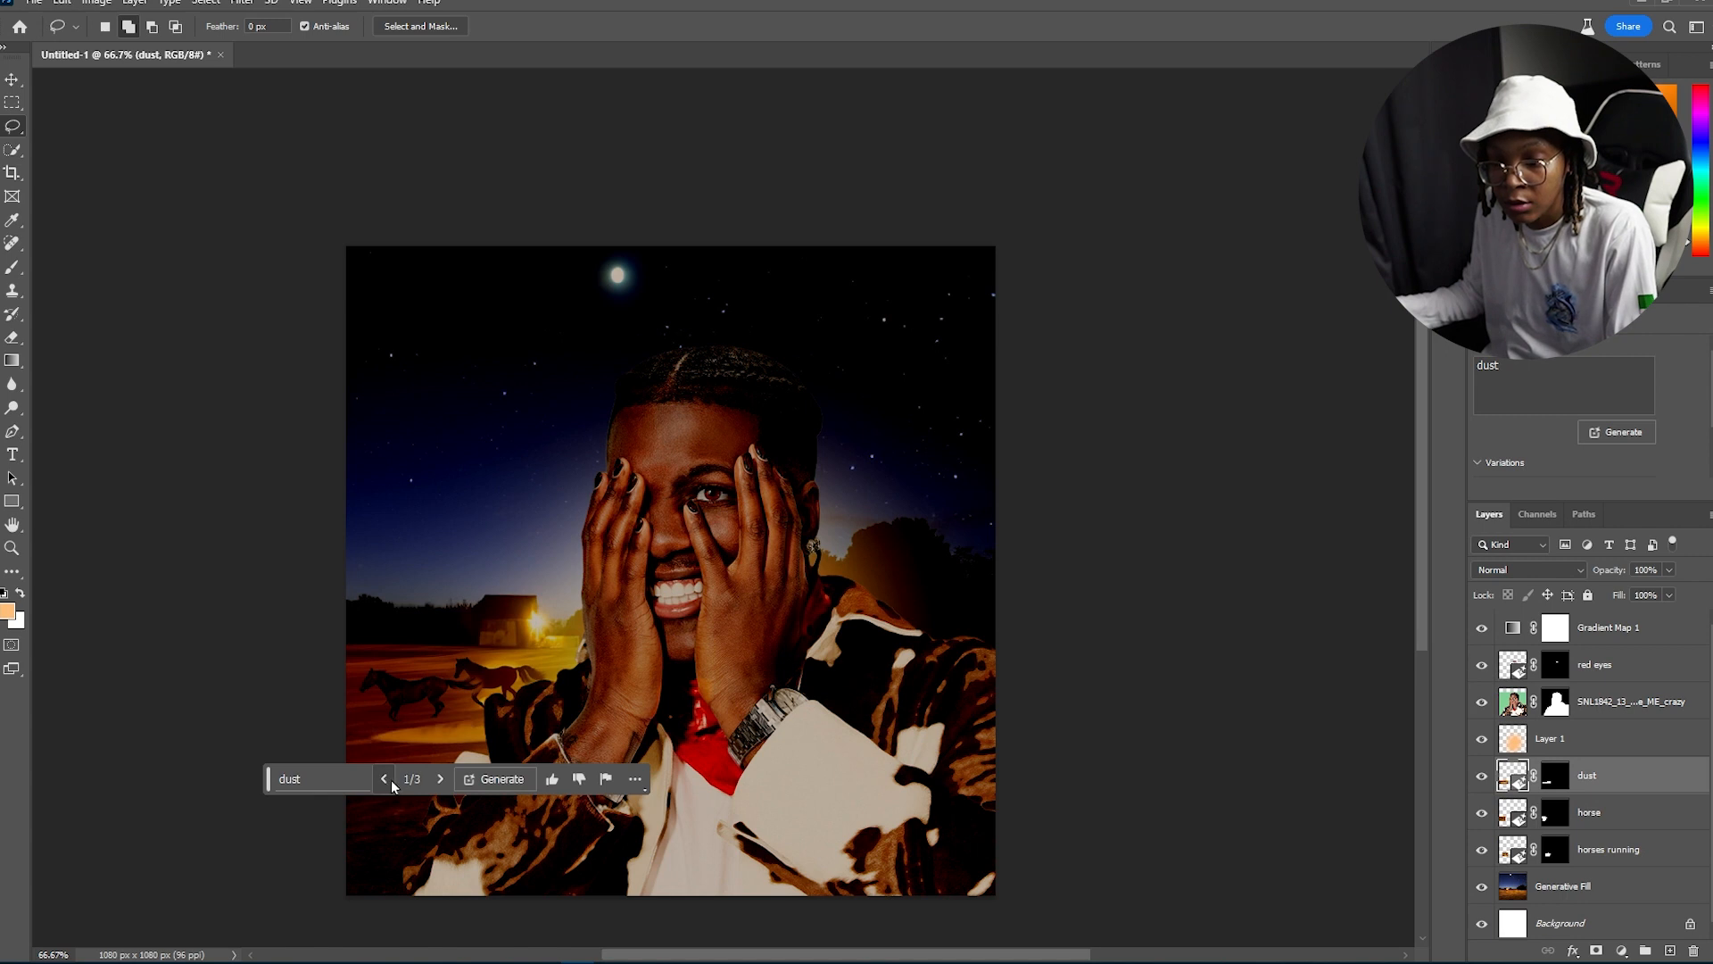
left_click(440, 781)
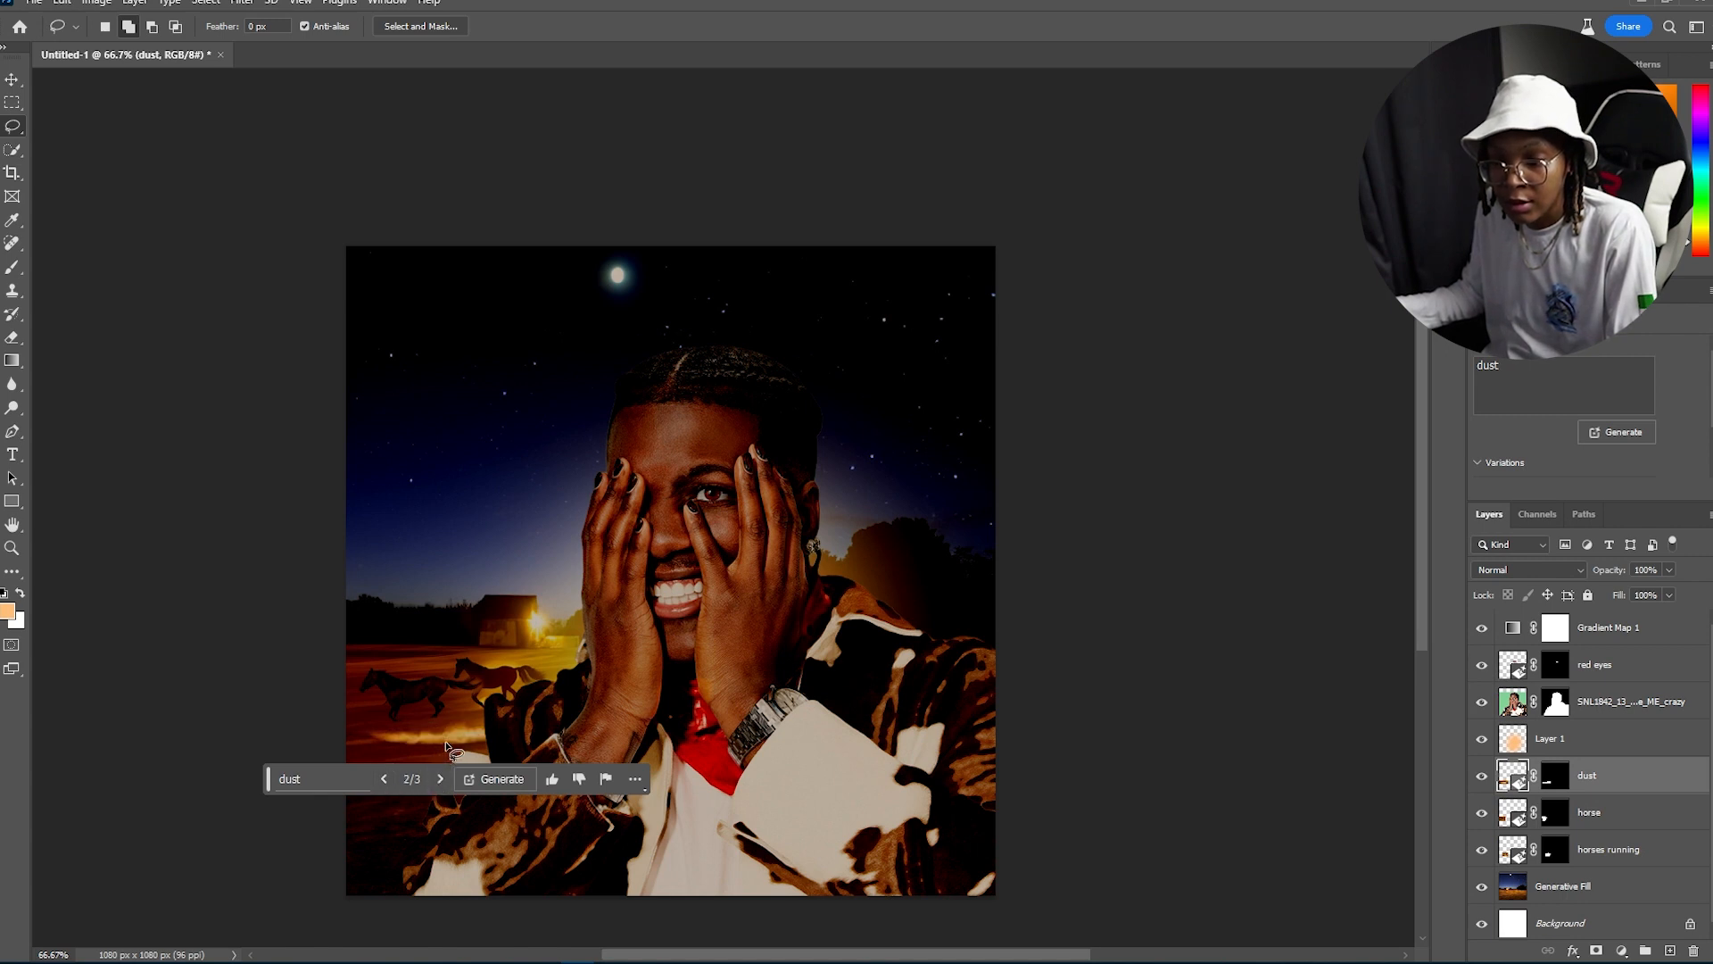
Step: Nudge the dust up slightly and set the dust layer's blend mode to Lighten
key("v")
left_click_drag(446, 747, 446, 734)
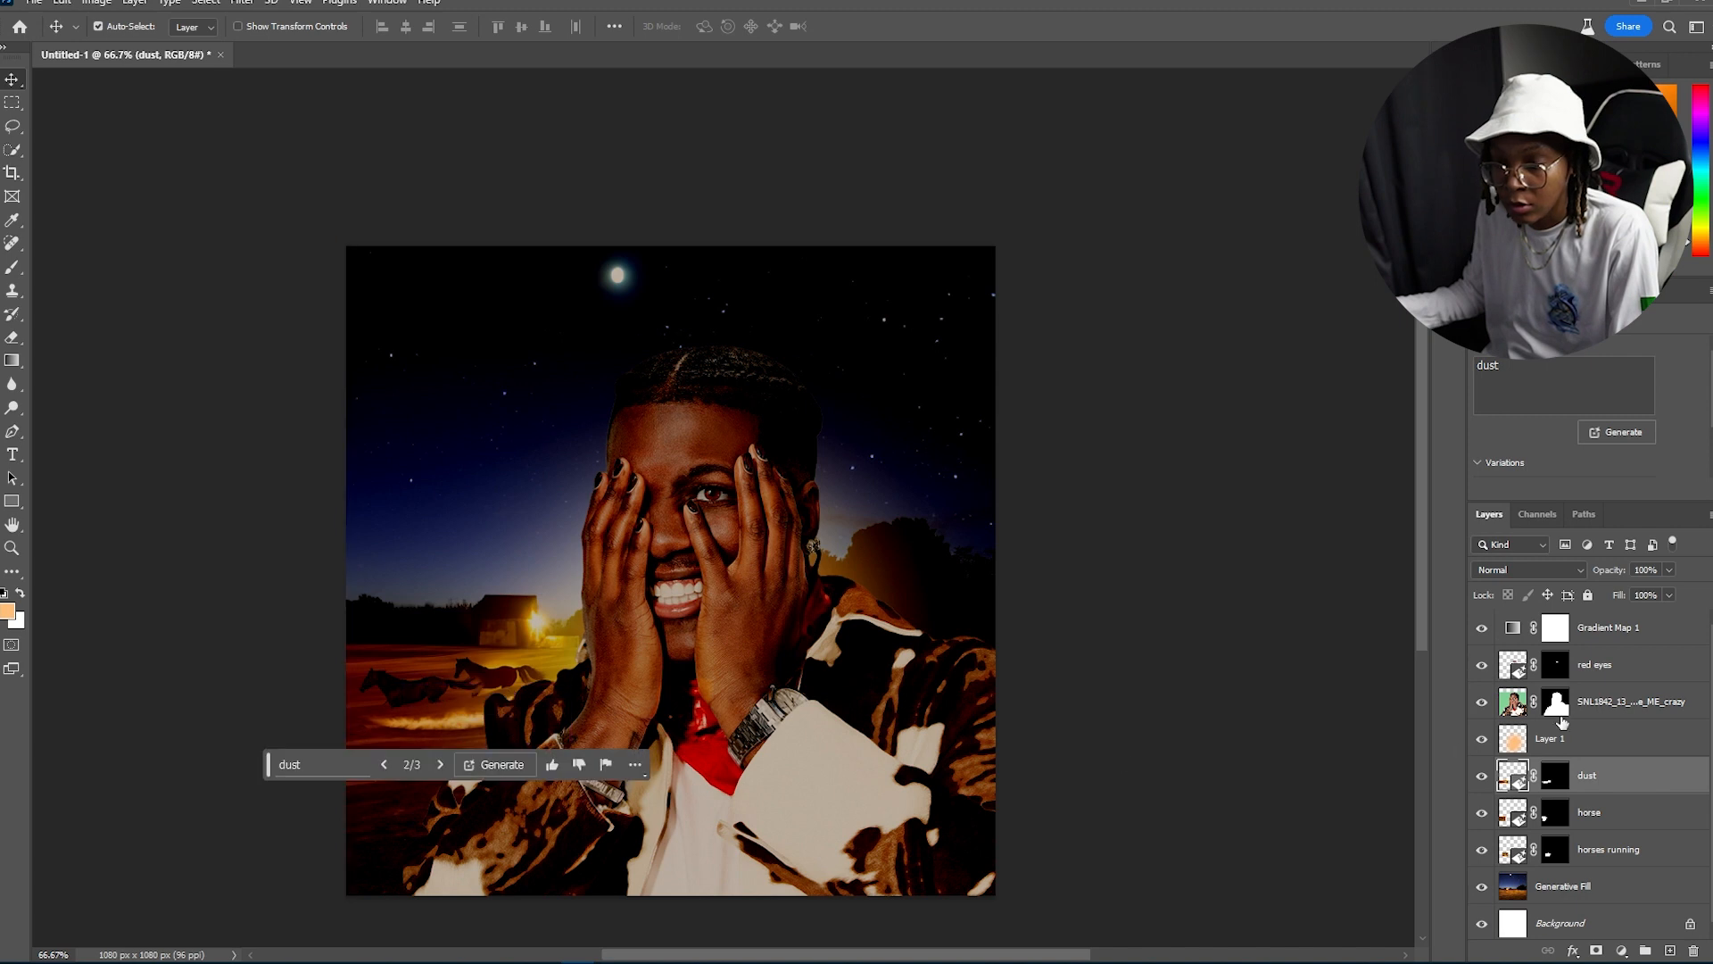
left_click(1525, 572)
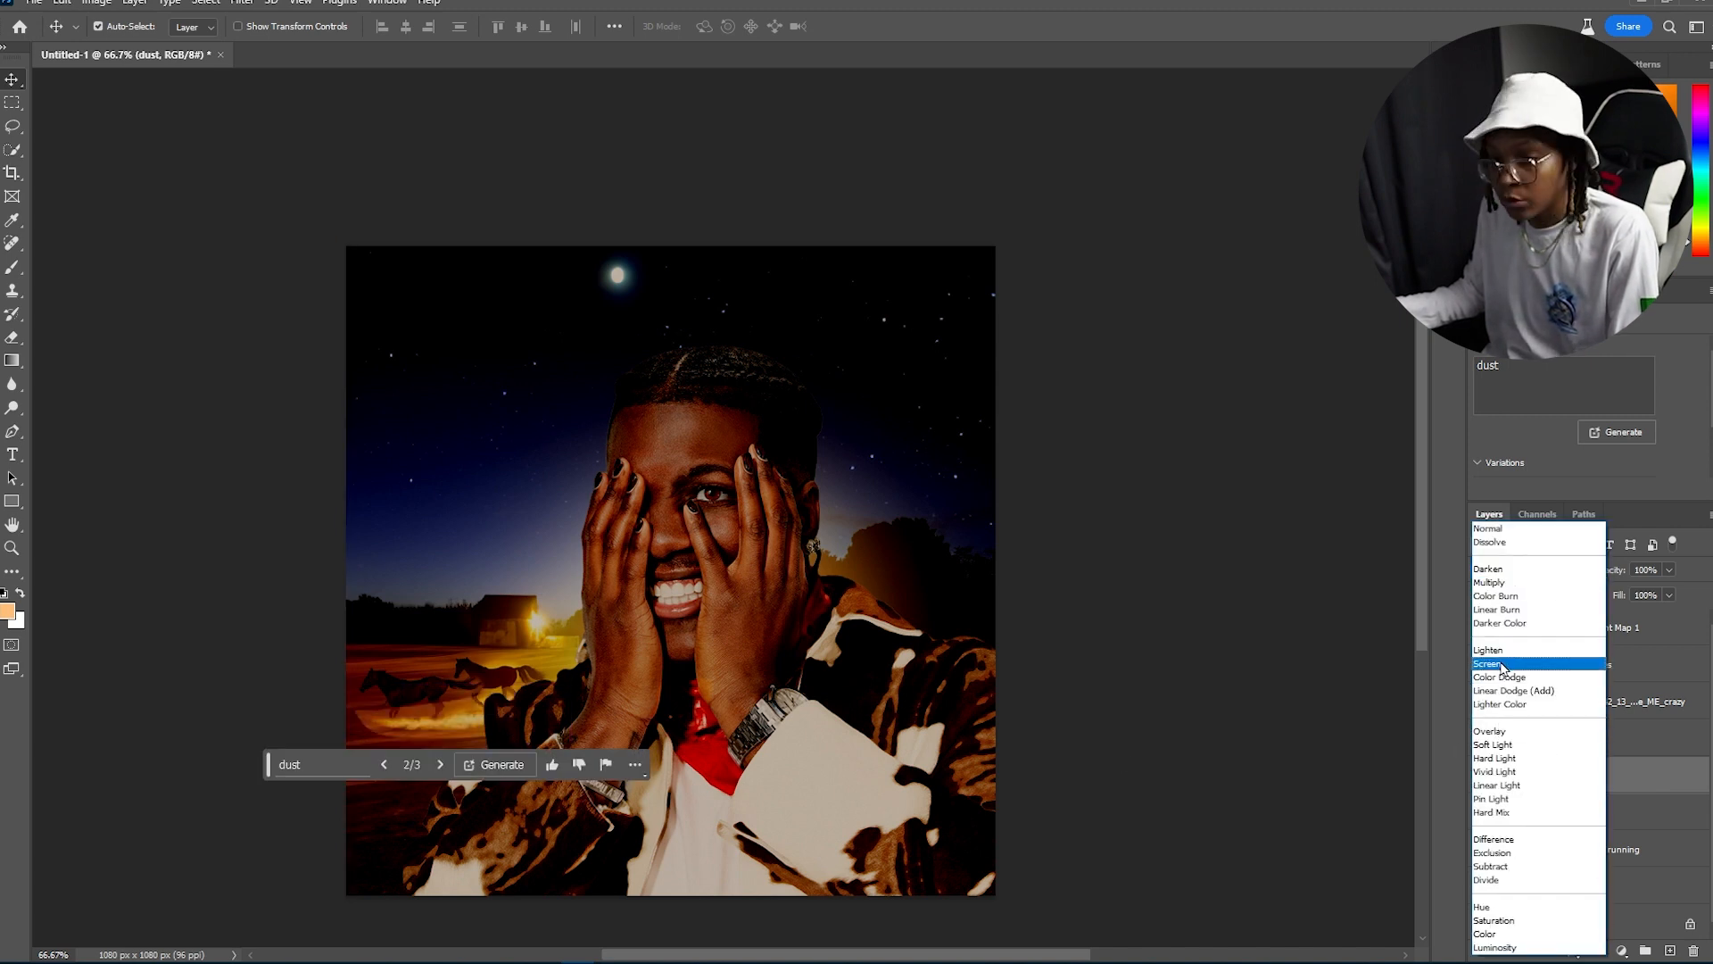
left_click(1501, 651)
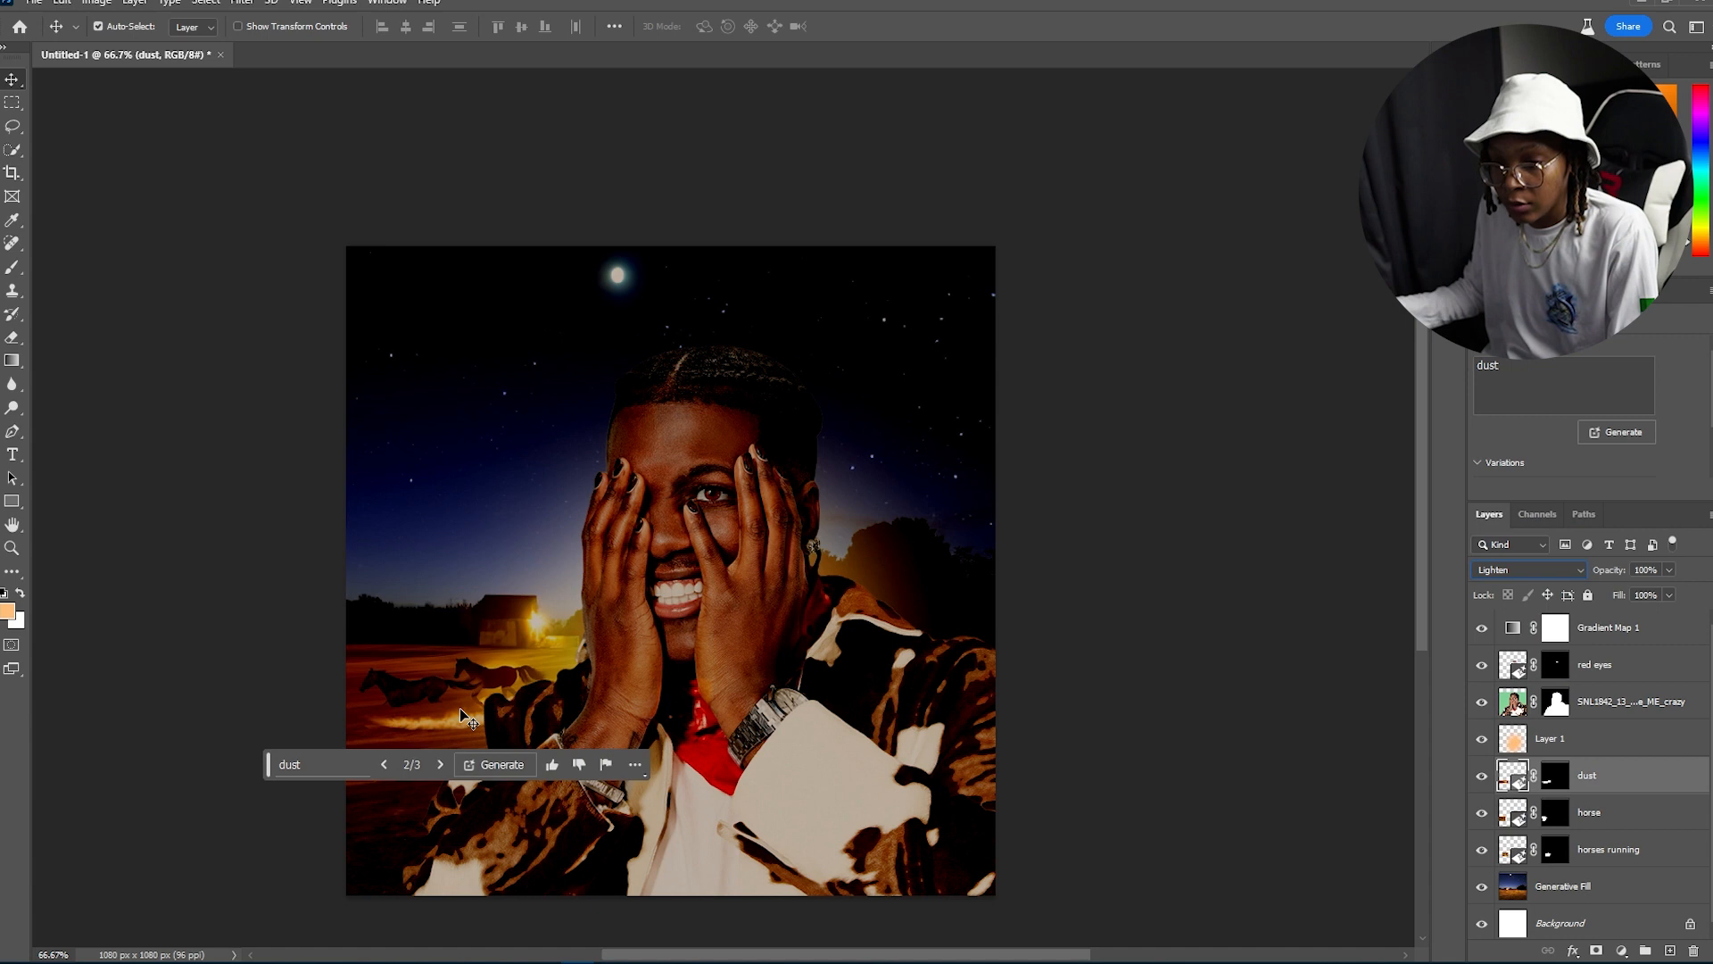
Step: Target the dust layer's mask and switch to a smaller brush for refining it
left_click(1557, 778)
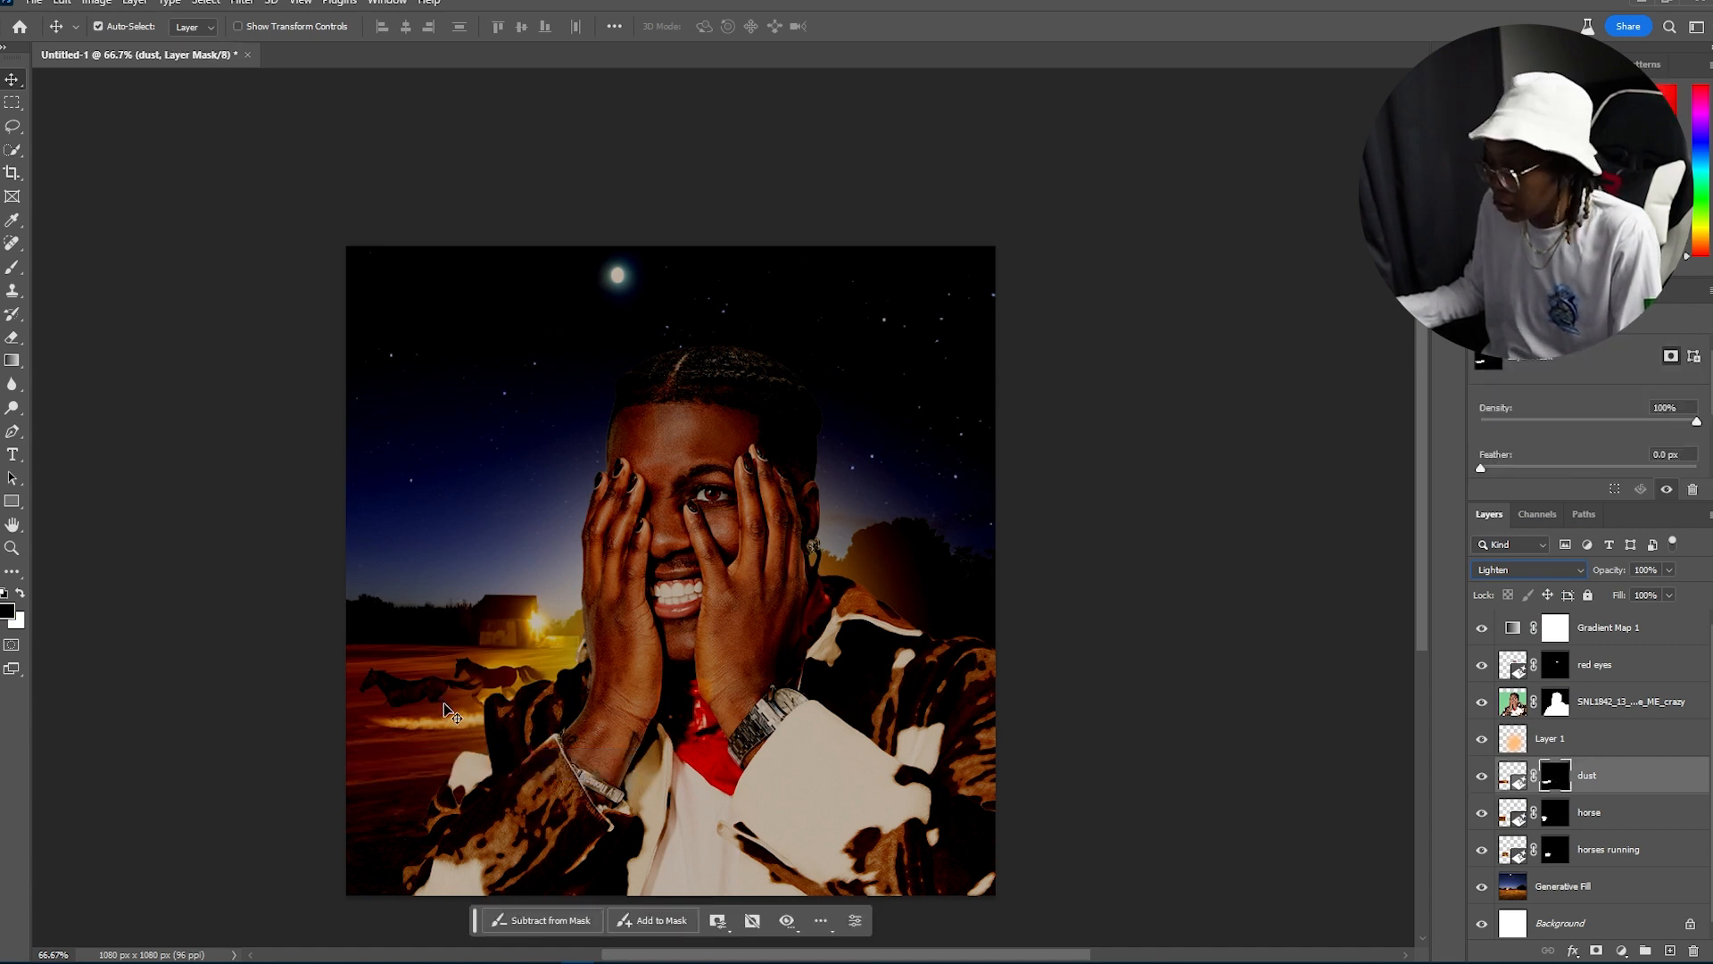
key("b")
key("bracketleft")
key("bracketleft")
key("bracketleft")
key("bracketleft")
key("bracketleft")
key("bracketleft")
key("bracketleft")
key("bracketleft")
key("bracketleft")
key("bracketleft")
key("bracketleft")
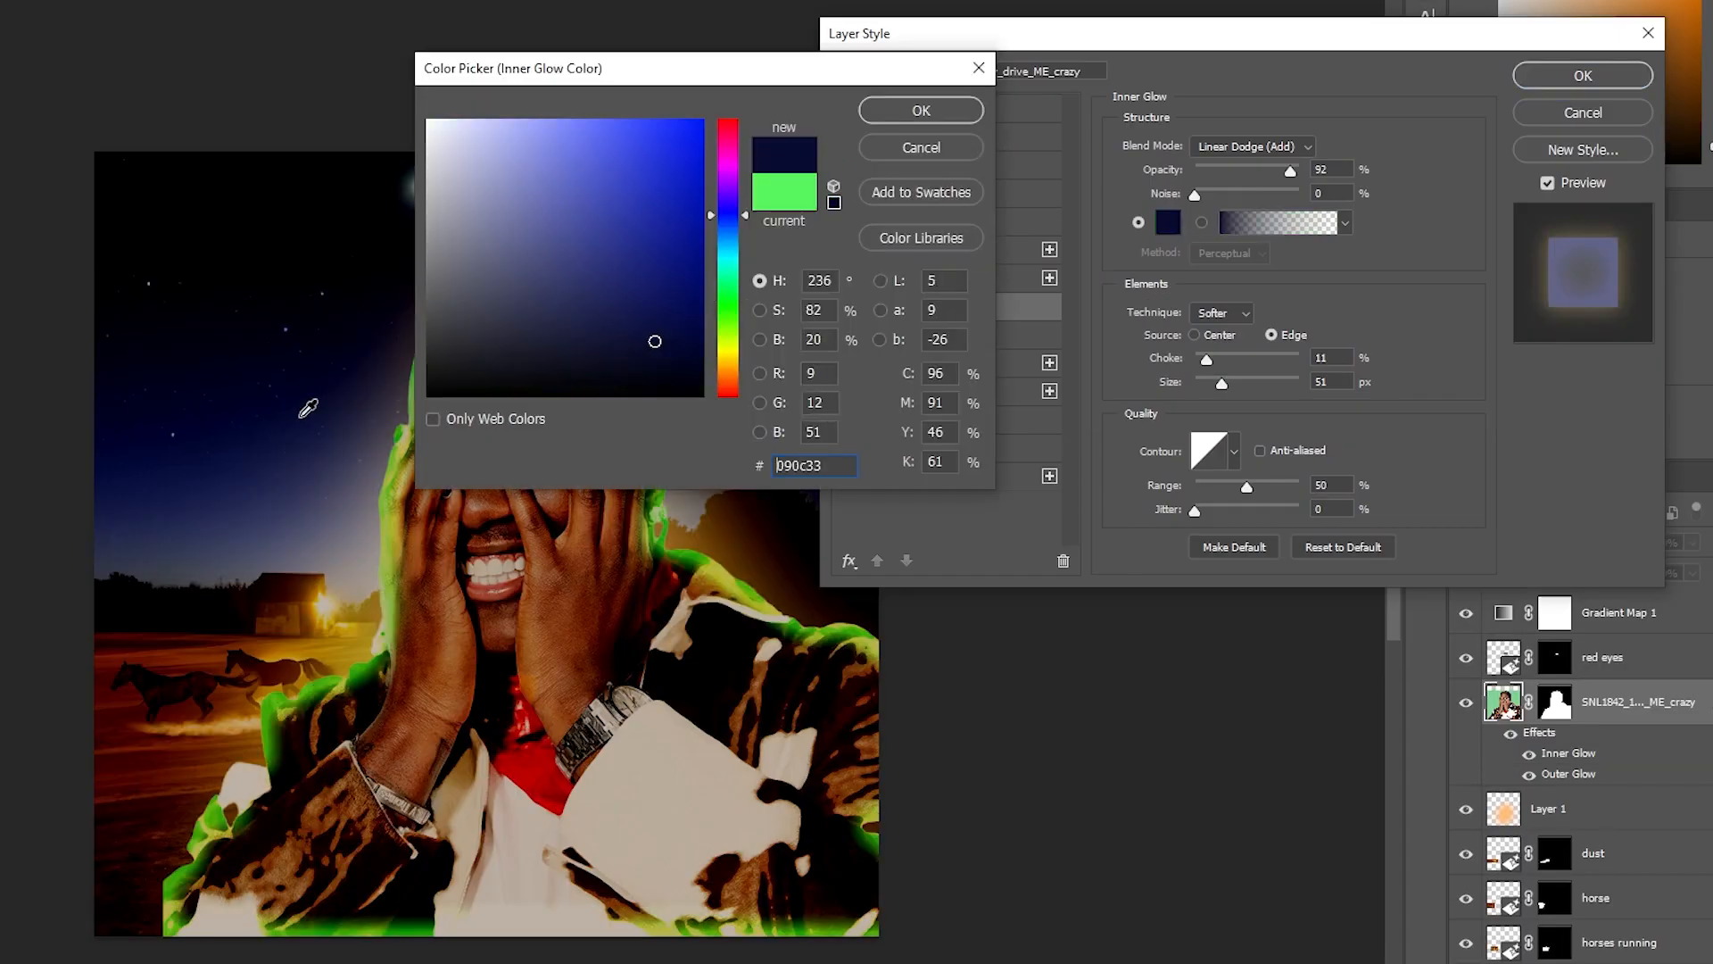
Step: Set the portrait's Inner Glow colour to dark blue #090c33 and tune its opacity, choke, size and range
left_click(340, 638)
left_click(922, 110)
left_click_drag(1290, 171, 1246, 171)
left_click_drag(1206, 360, 1201, 360)
left_click_drag(1246, 487, 1273, 488)
left_click_drag(1222, 384, 1216, 383)
left_click_drag(1201, 359, 1240, 361)
left_click(1546, 77)
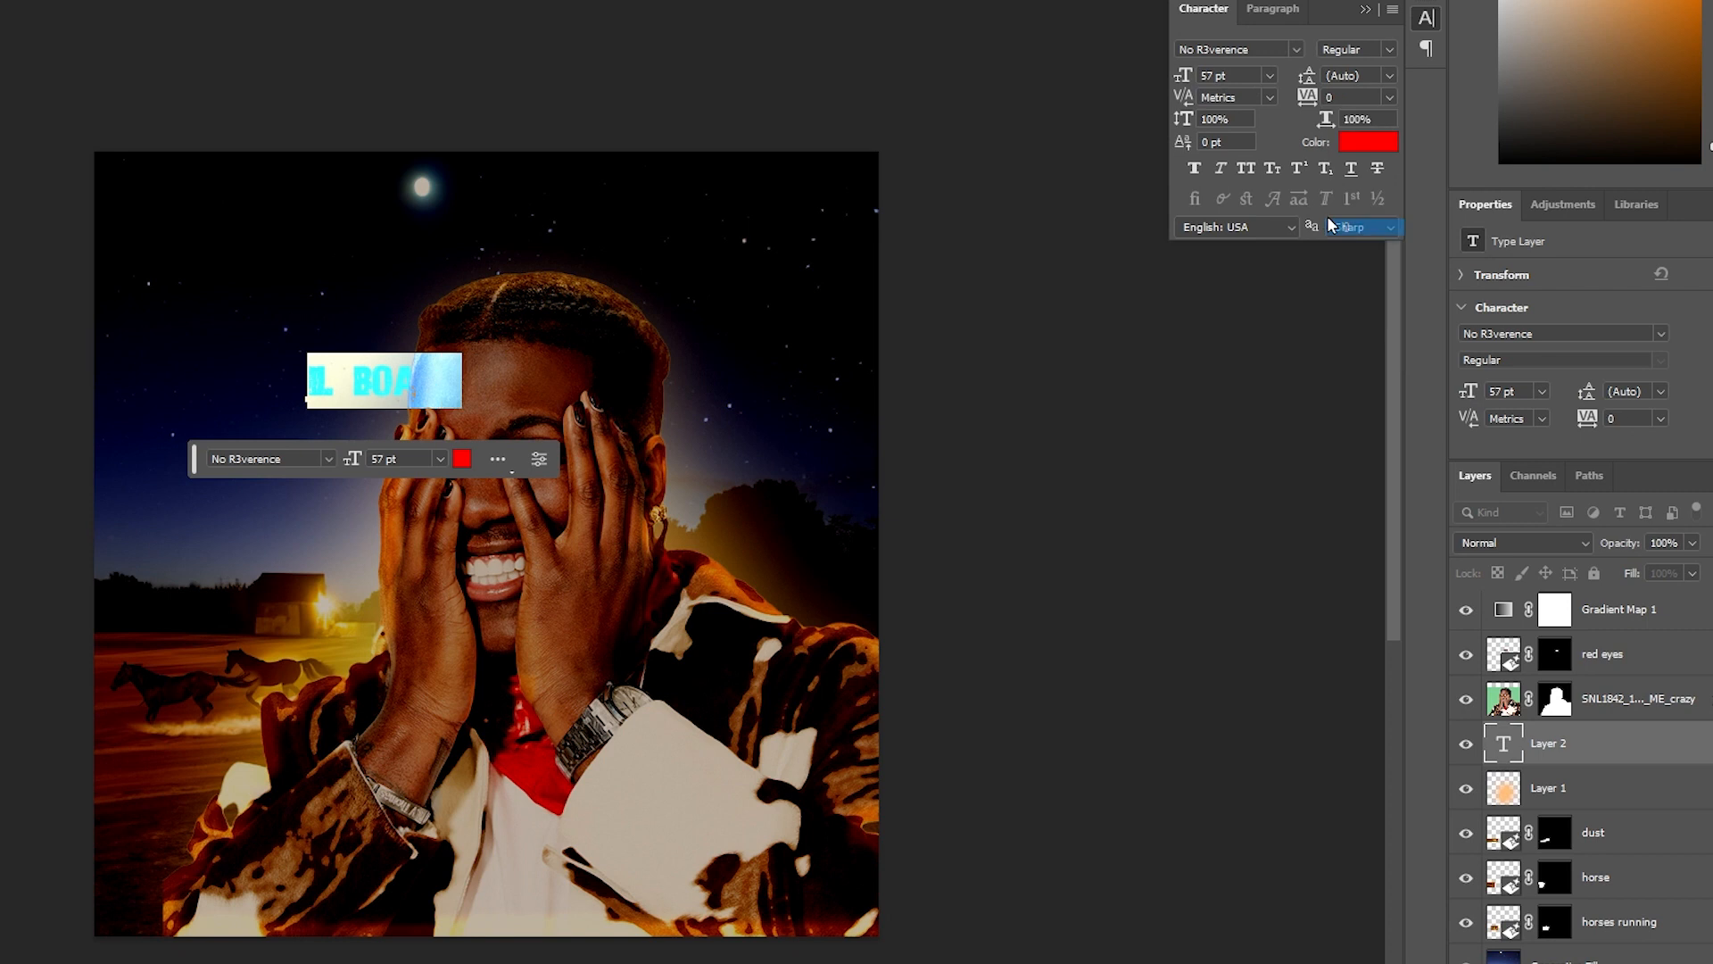
Step: Format the "LIL BOAT" title text above the head, adjusting its font and arched warp
left_click(1350, 288)
left_click(1296, 50)
scroll(1304, 860, "down", 20)
scroll(1300, 898, "down", 10)
left_click(1300, 872)
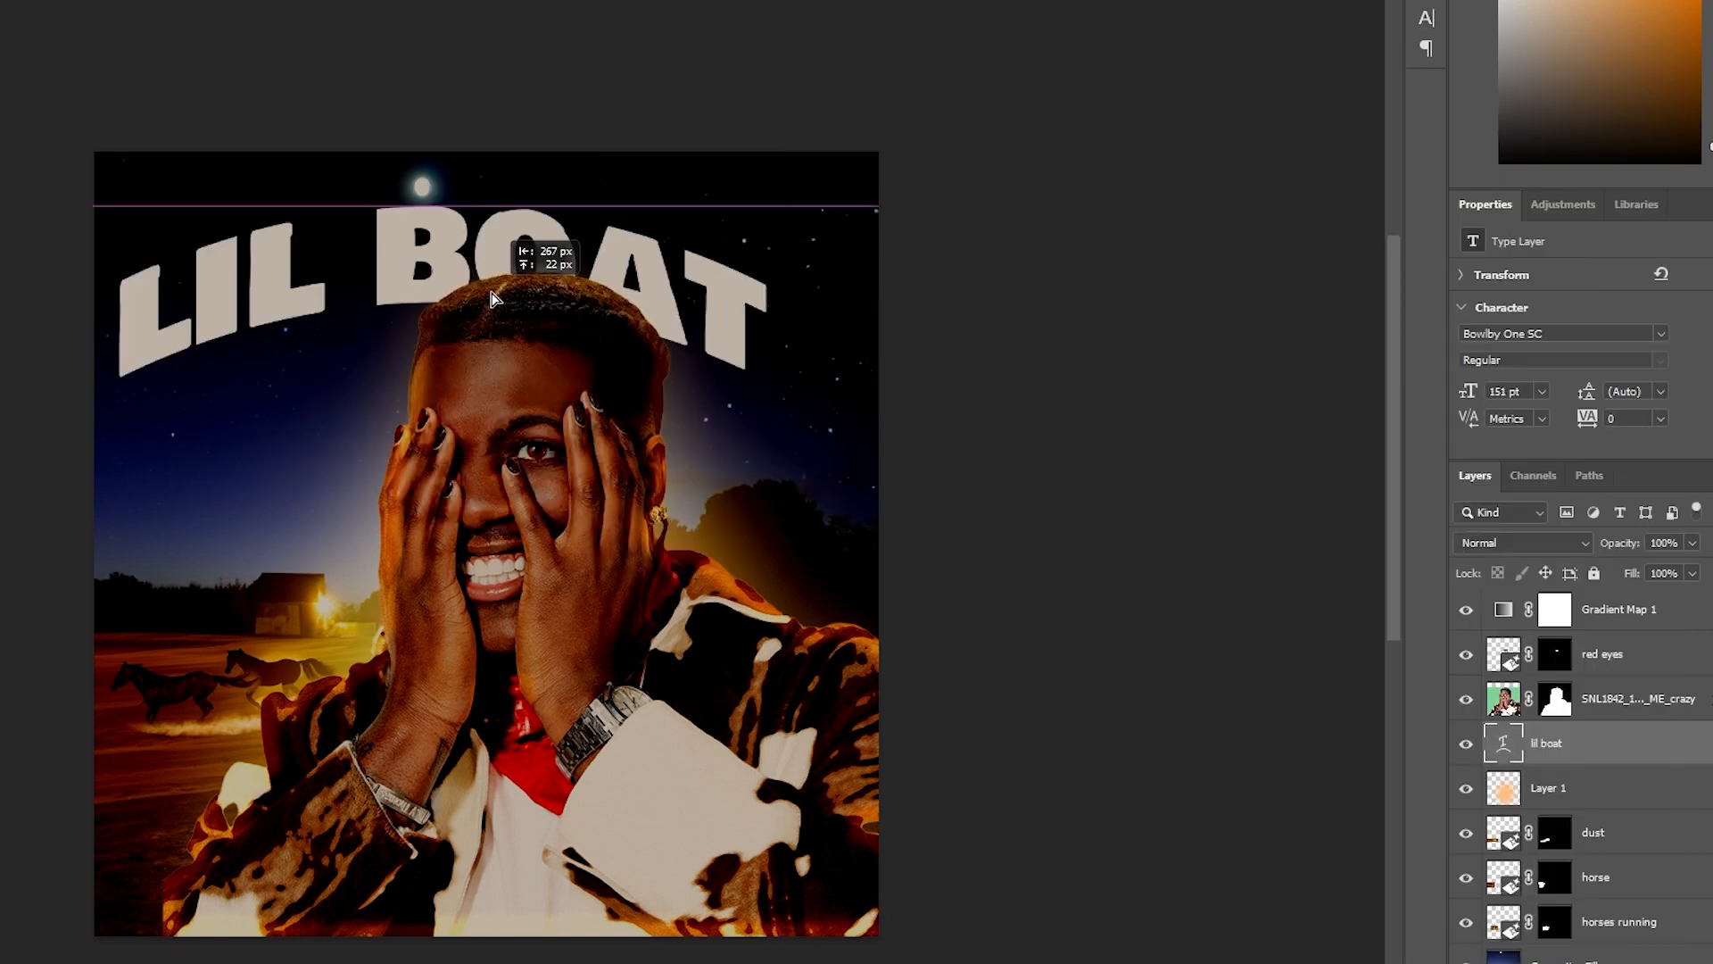
left_click_drag(491, 298, 536, 297)
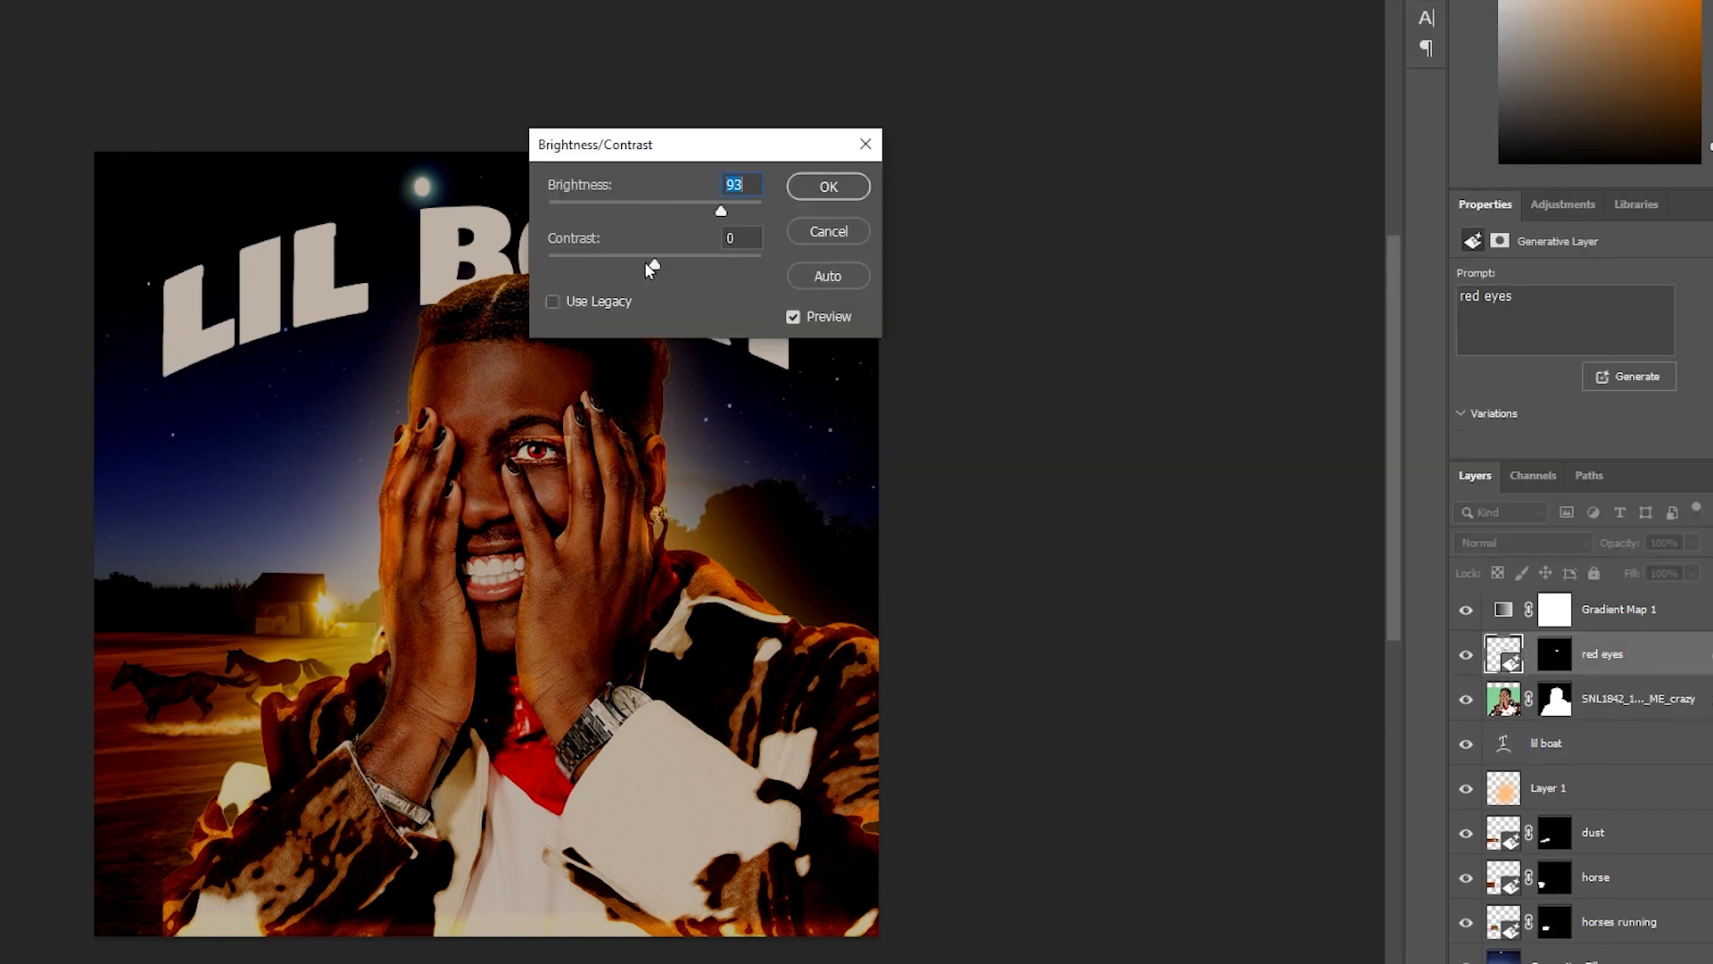
Step: Toggle the portrait and red eyes layers off and back on to compare the composite with and without them
left_click_drag(678, 272, 627, 271)
left_click(838, 187)
scroll(691, 383, "up", 5)
scroll(692, 384, "down", 3)
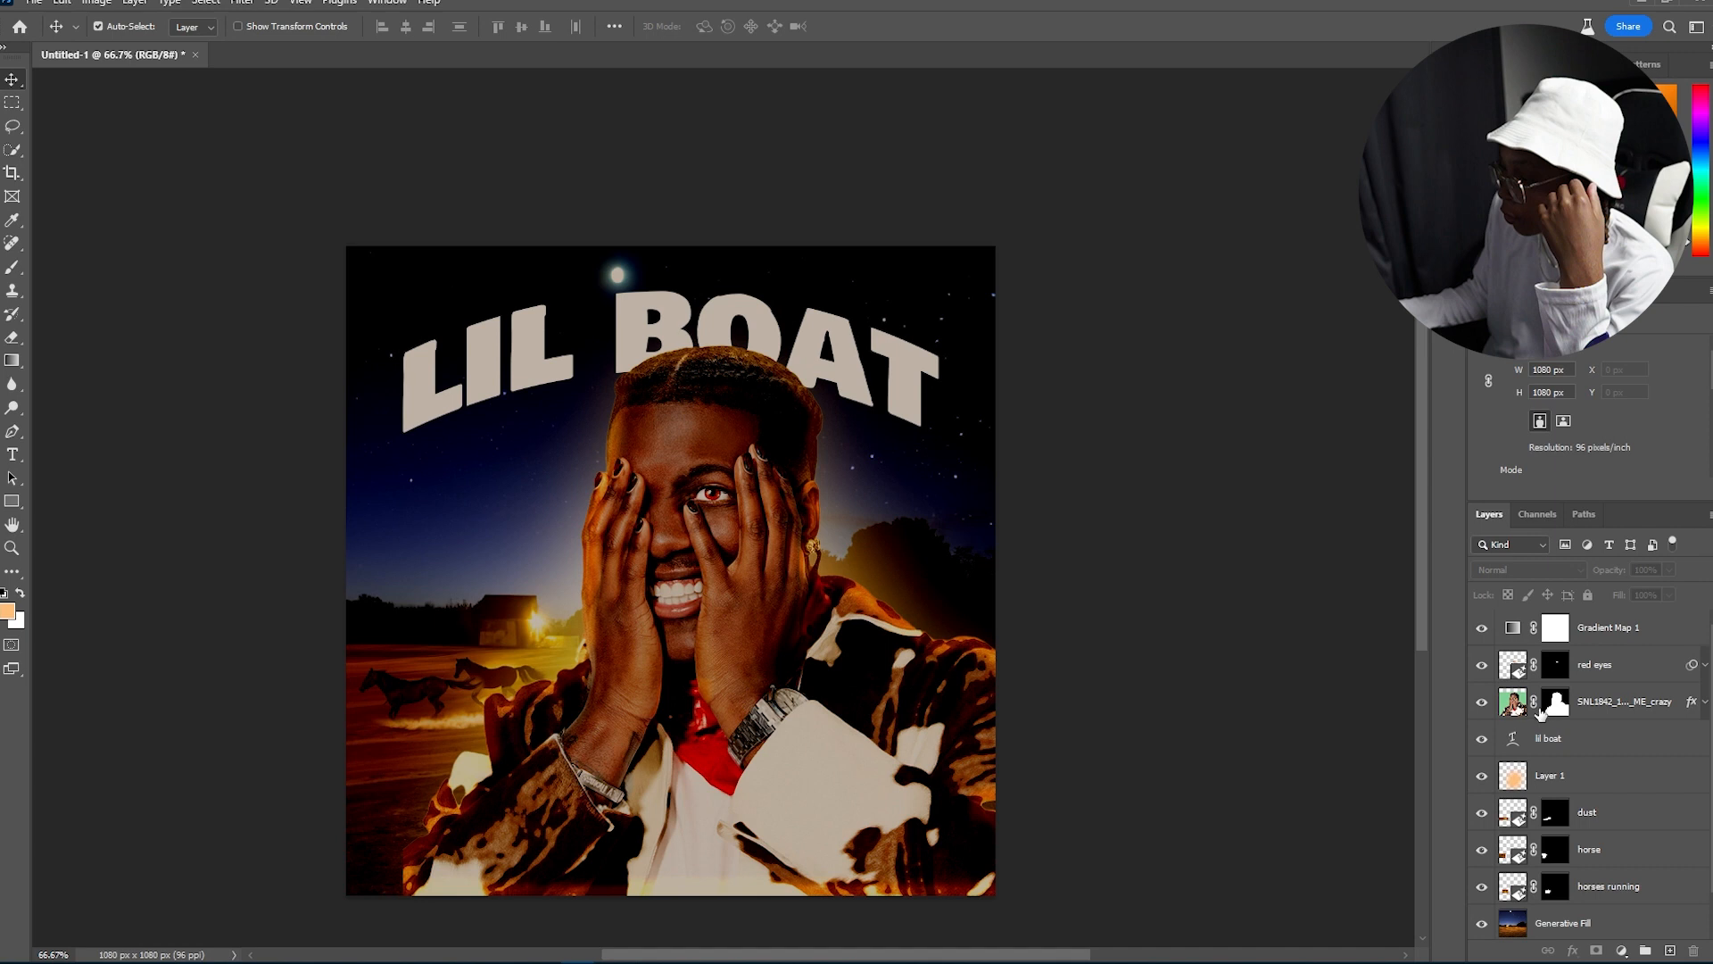
left_click(1482, 701)
left_click(1482, 665)
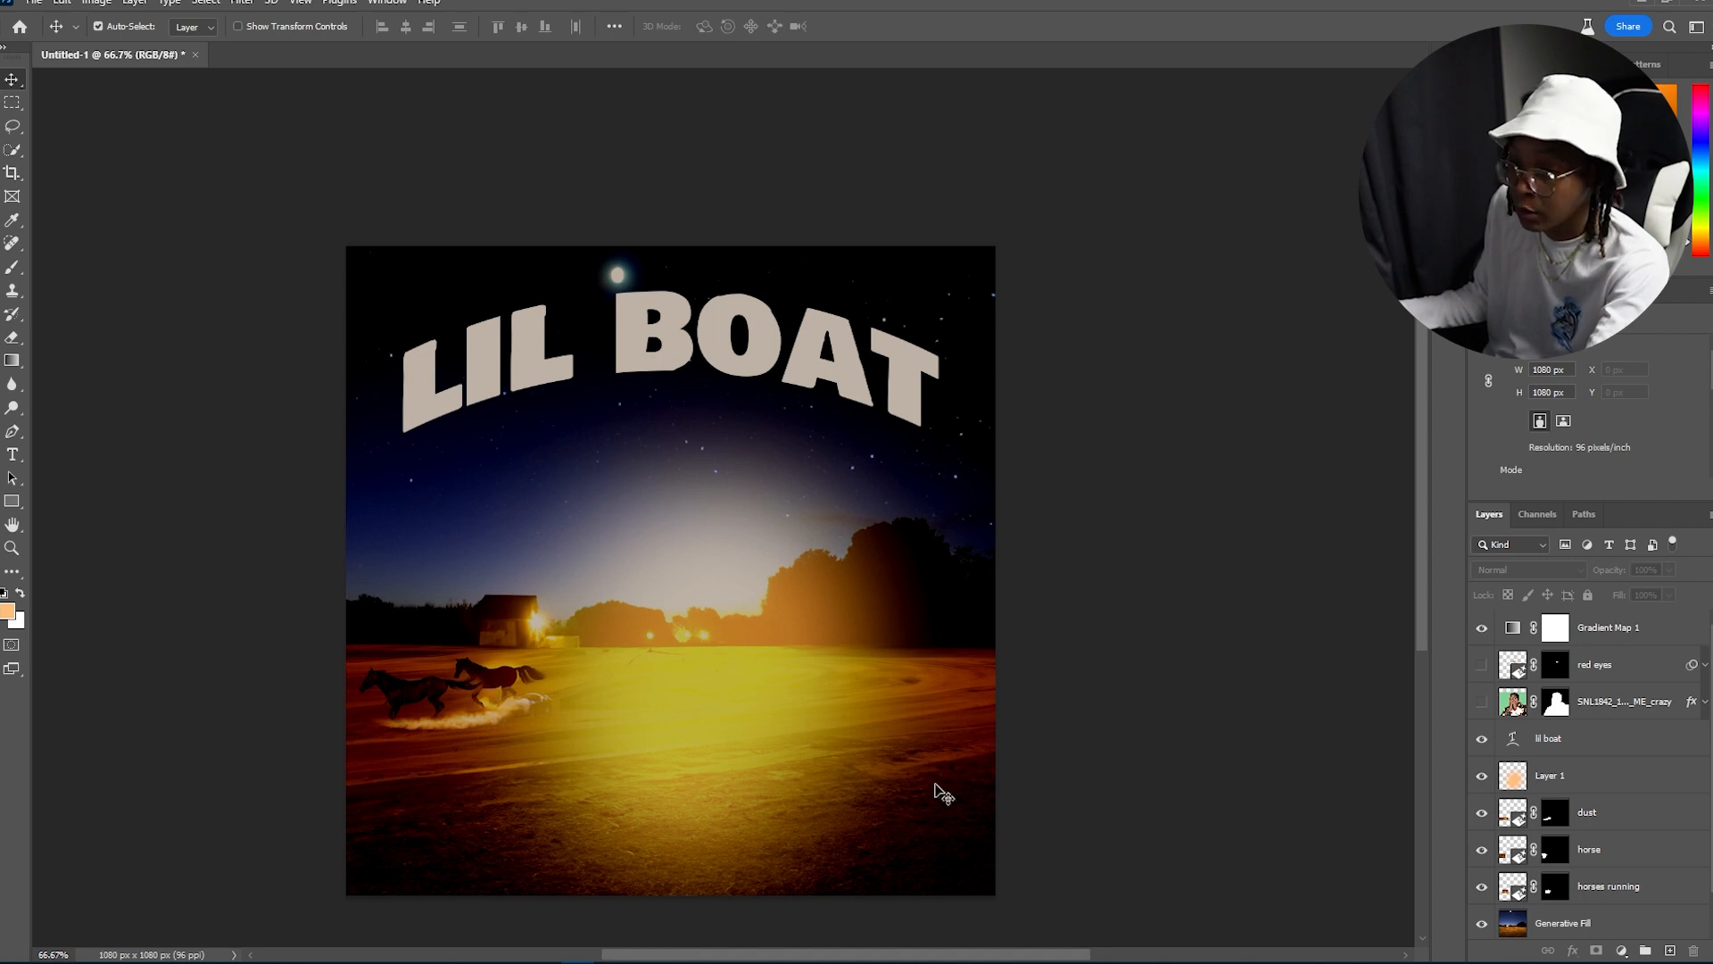
left_click(1482, 702)
left_click(1480, 668)
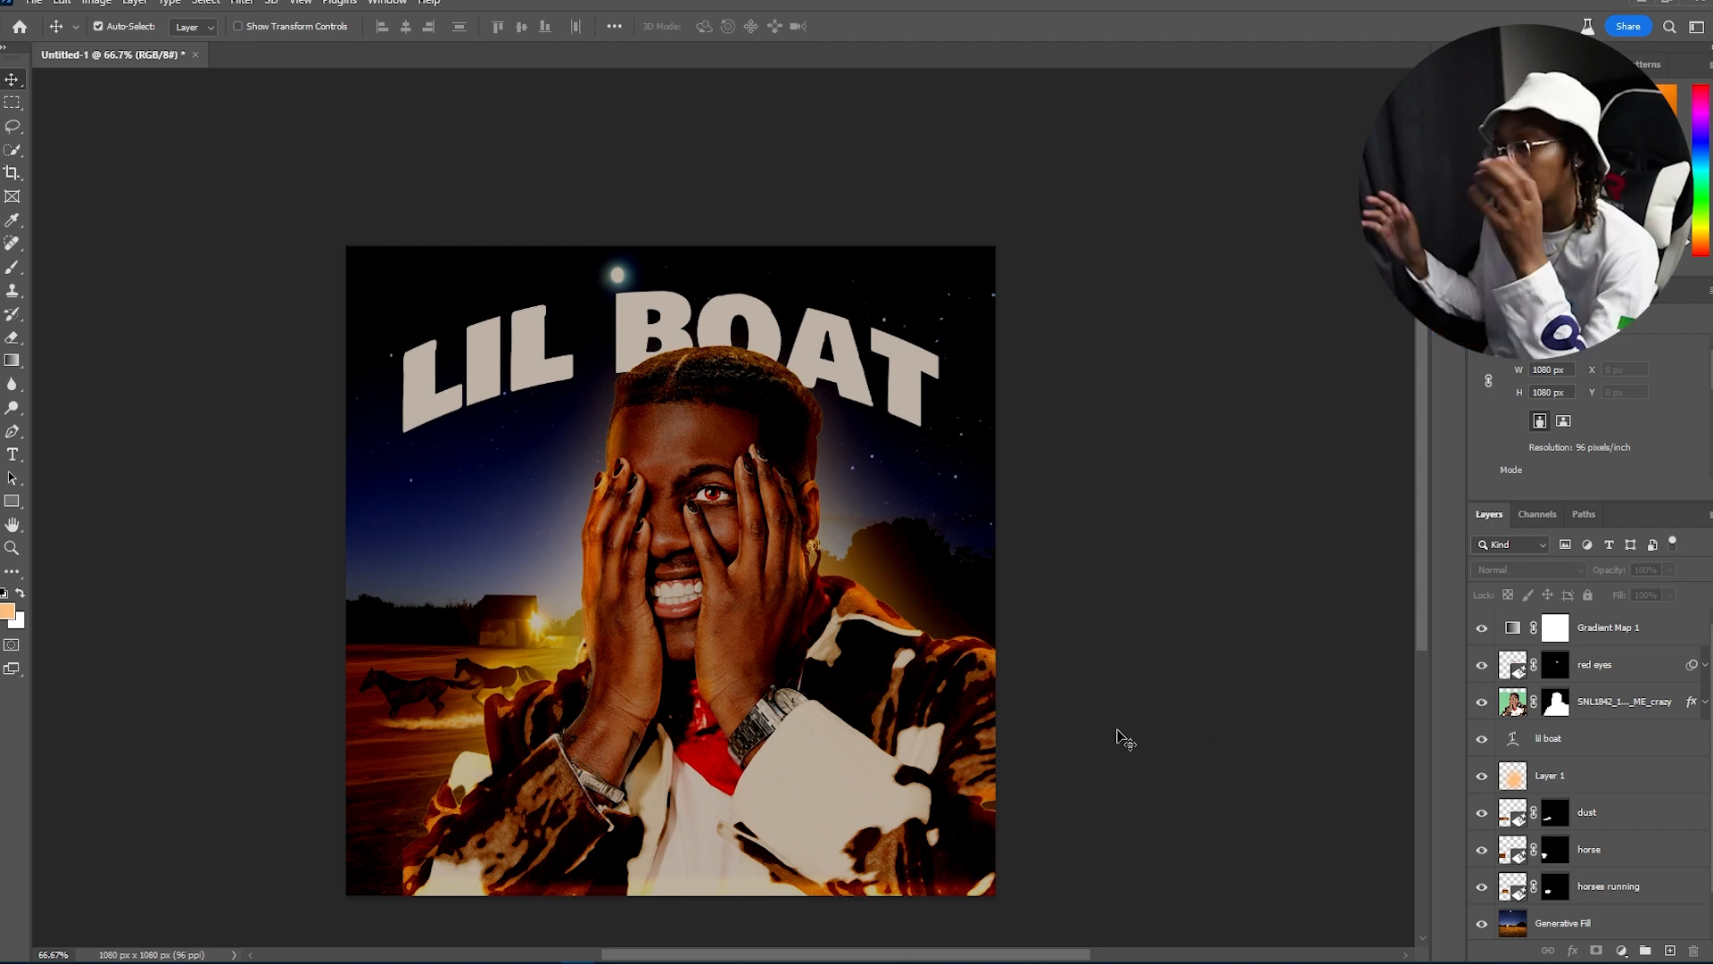